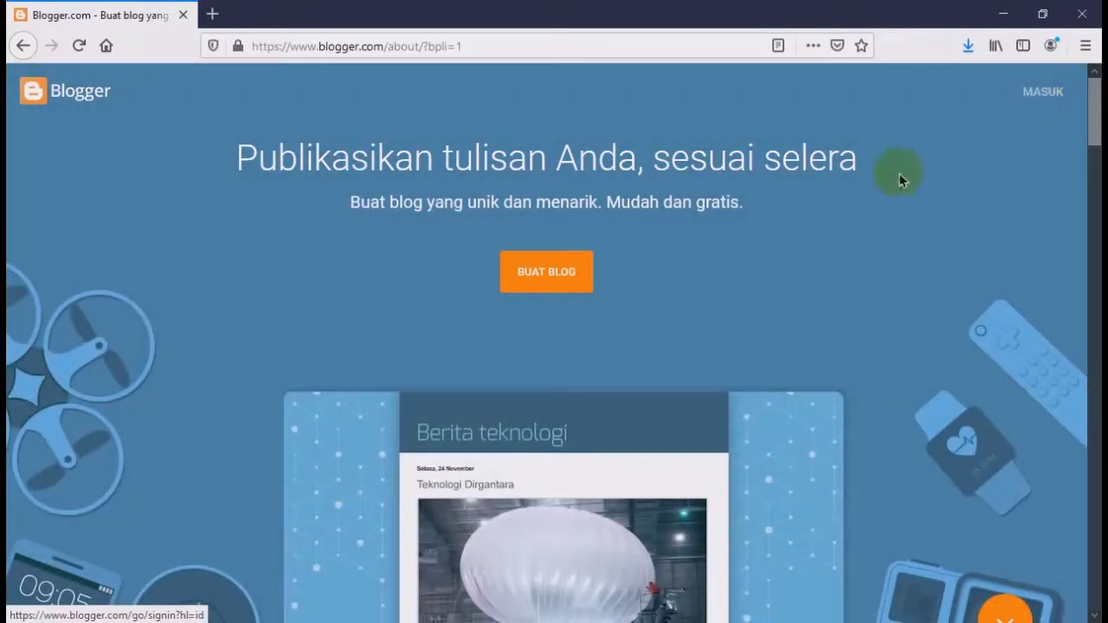
Start creating a blog and sign in with the tutorial account's password
{"action": "left_click", "coordinate": [552, 283]}
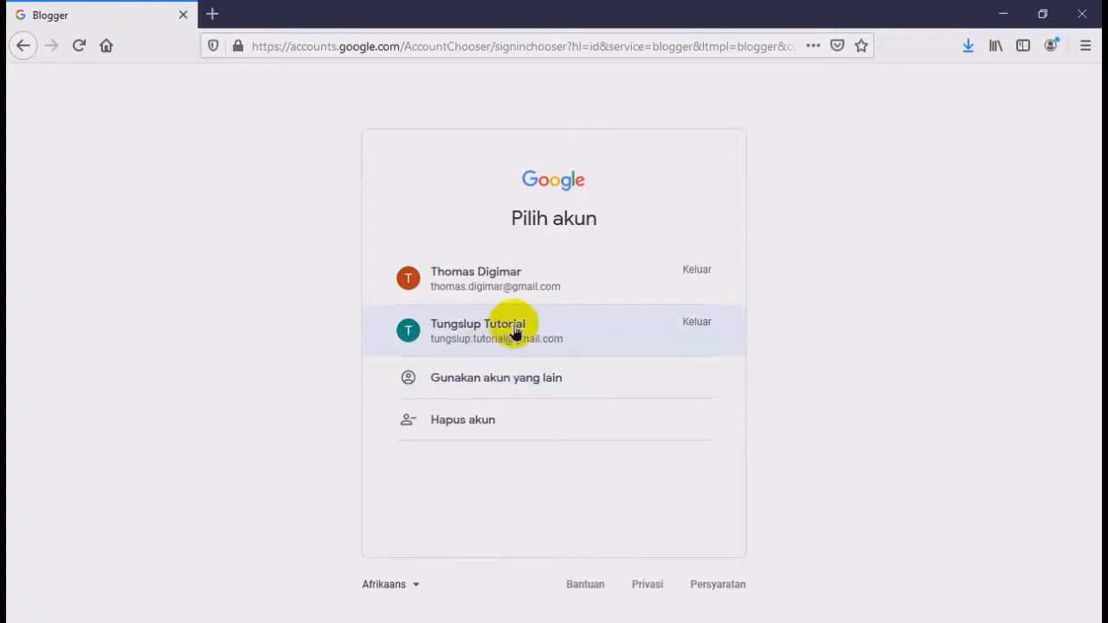
{"action": "left_click", "coordinate": [533, 337]}
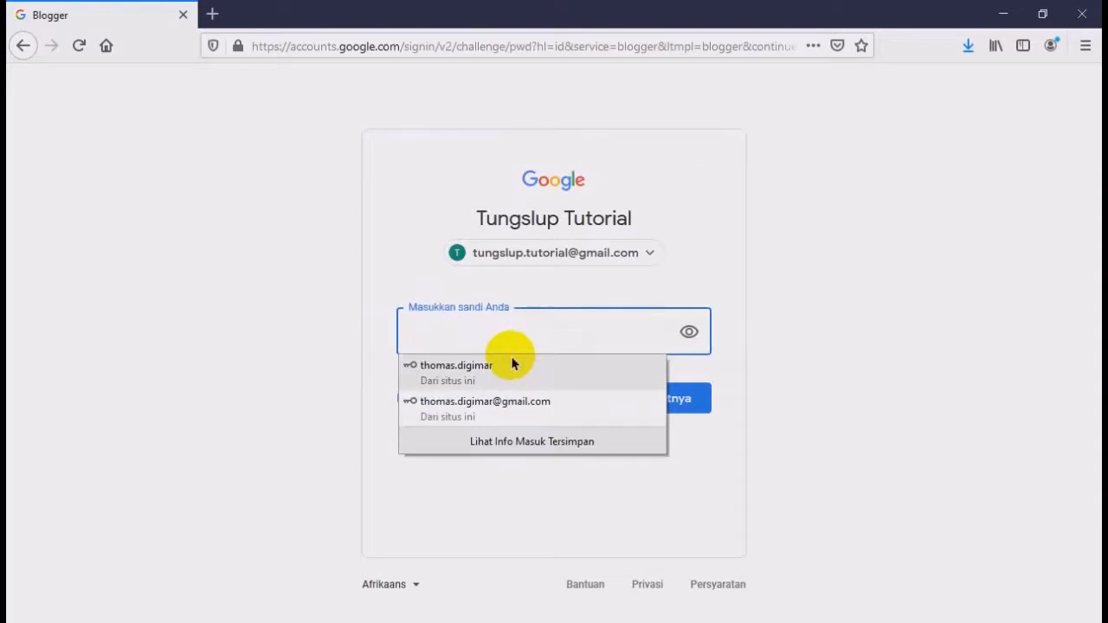
{"action": "type", "text": "•••••••••"}
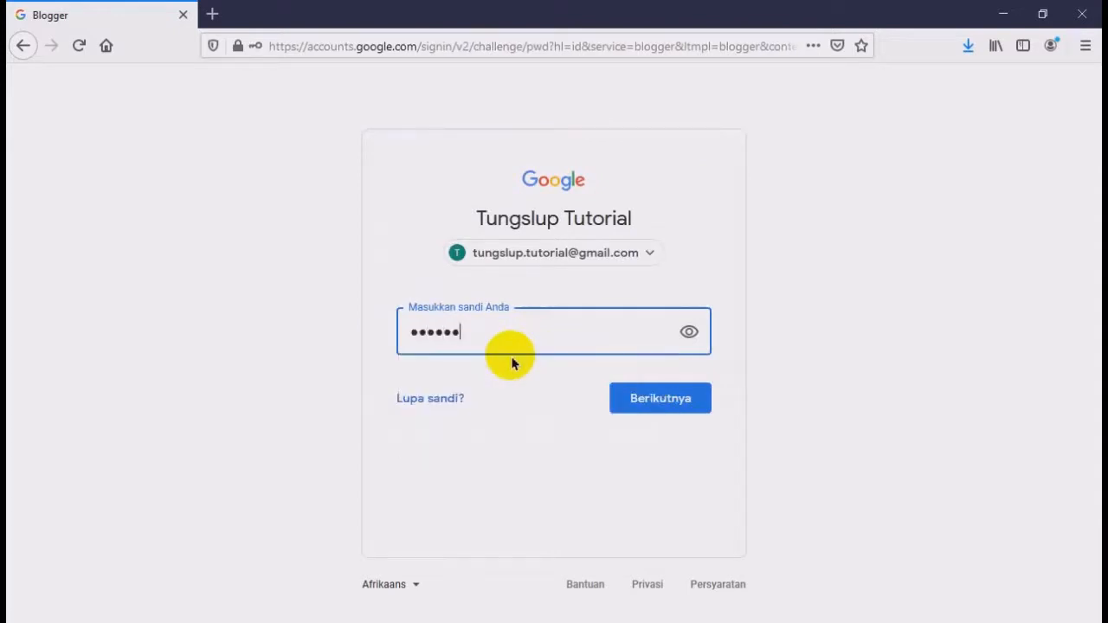
{"action": "type", "text": "••••••••"}
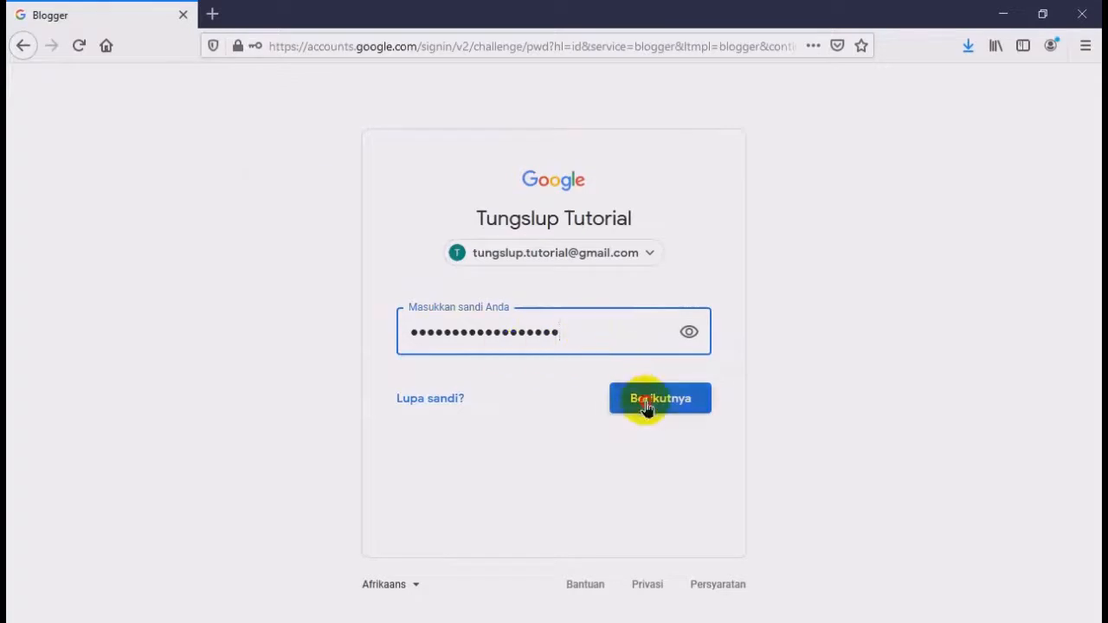
{"action": "left_click", "coordinate": [643, 405]}
Decline saving the login and complete two-step verification with the SMS code
{"action": "left_click", "coordinate": [435, 196]}
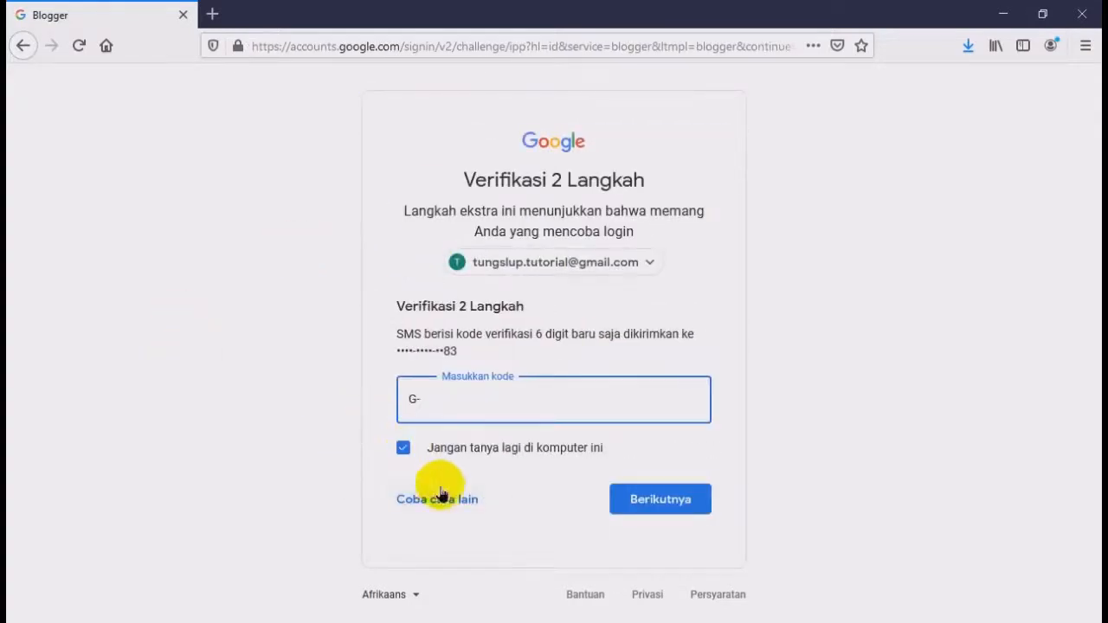
{"action": "left_click", "coordinate": [403, 447]}
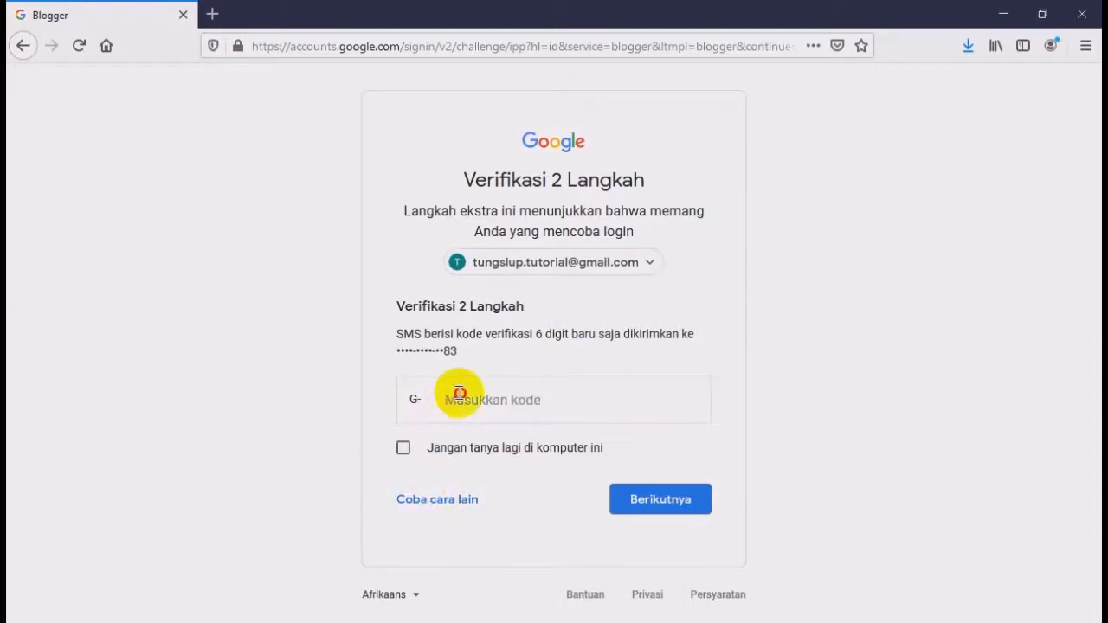
{"action": "left_click", "coordinate": [459, 394]}
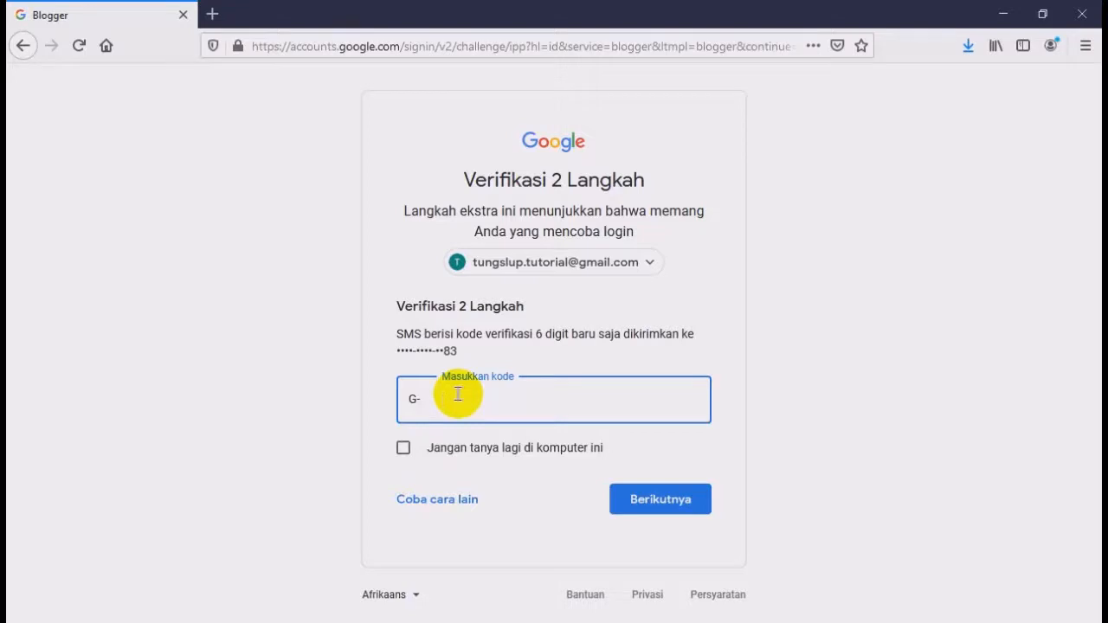
{"action": "left_click", "coordinate": [641, 495]}
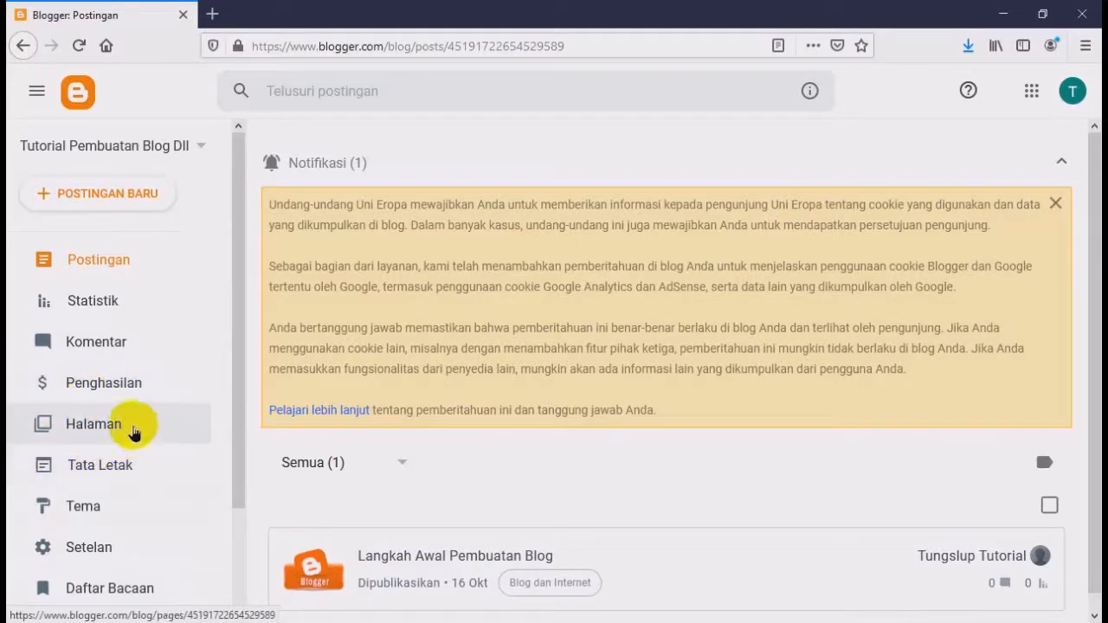
Scroll the dashboard sidebar to look over its sections
{"action": "scroll", "coordinate": [136, 414], "scroll_direction": "down", "scroll_amount": 3}
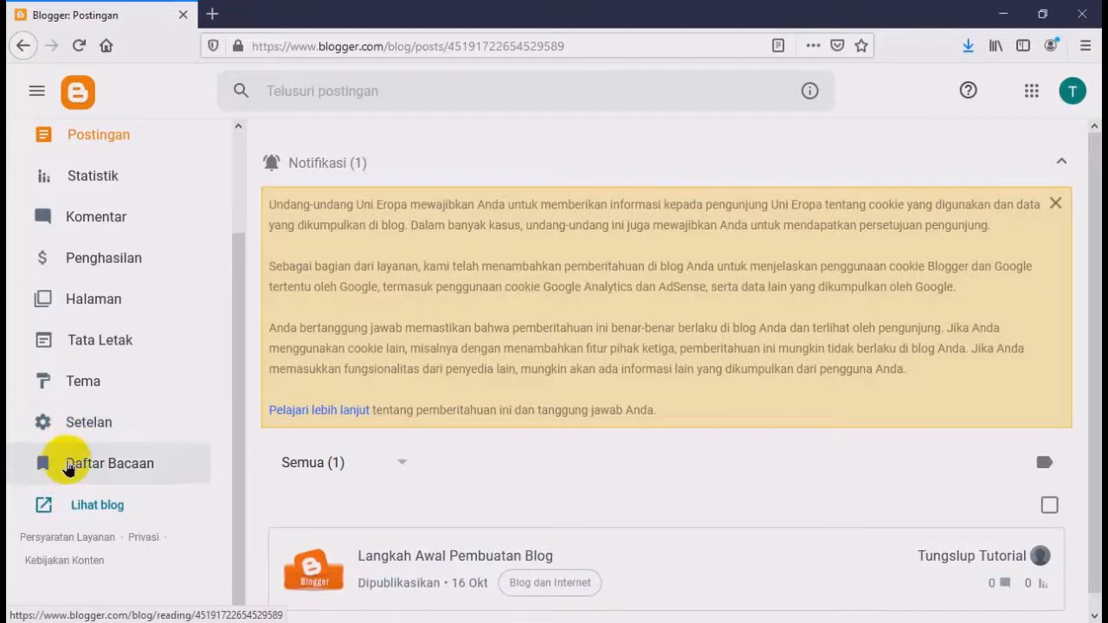
{"action": "scroll", "coordinate": [141, 247], "scroll_direction": "up", "scroll_amount": 3}
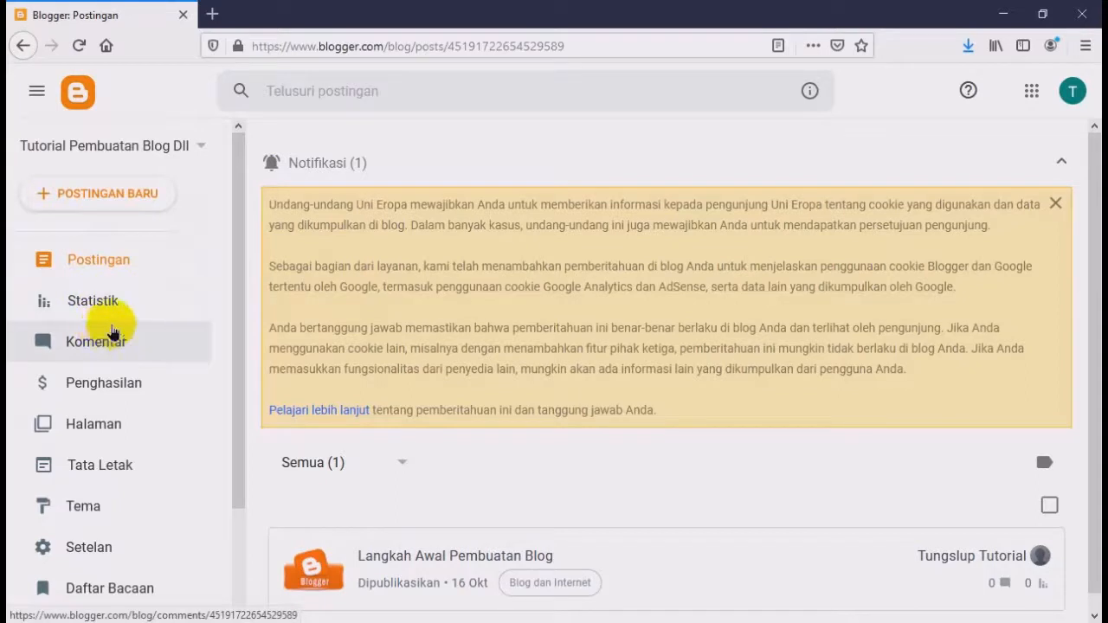
{"action": "scroll", "coordinate": [130, 316], "scroll_direction": "down", "scroll_amount": 3}
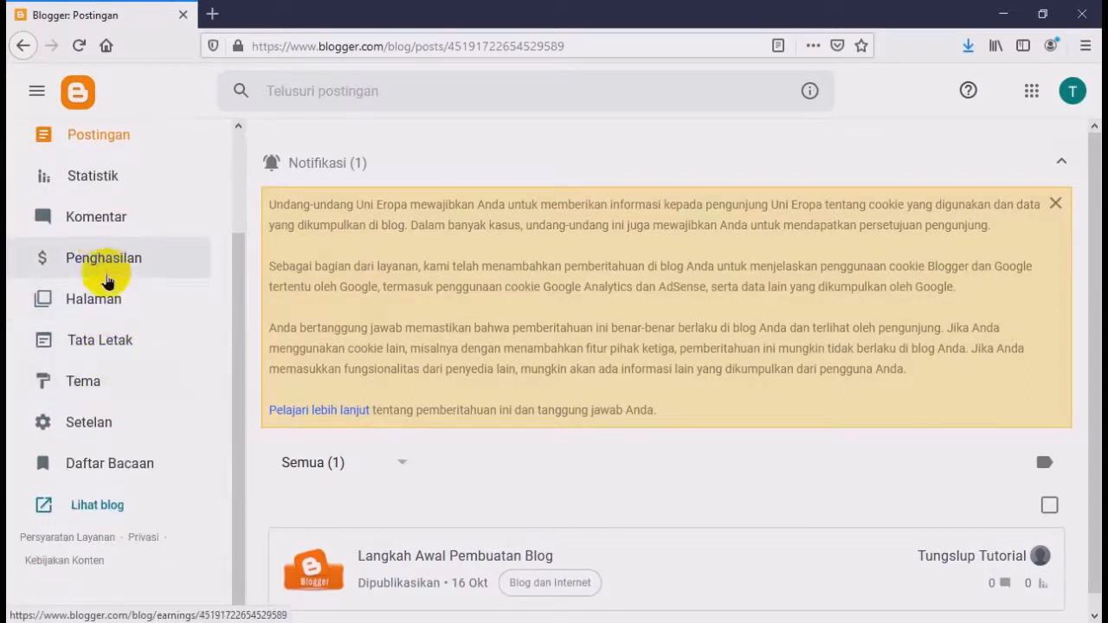
In Settings, change the blog title from 'Tutorial Pembuatan Blog DII' to 'Tutorial Komputer' and save
{"action": "left_click", "coordinate": [86, 424]}
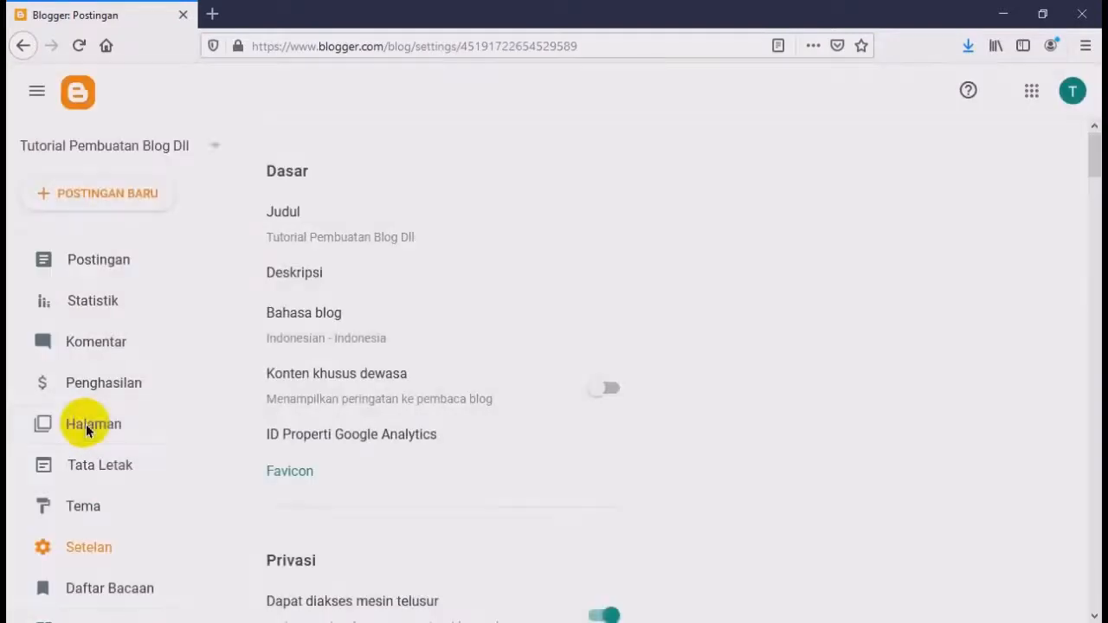
{"action": "scroll", "coordinate": [349, 371], "scroll_direction": "down", "scroll_amount": 3}
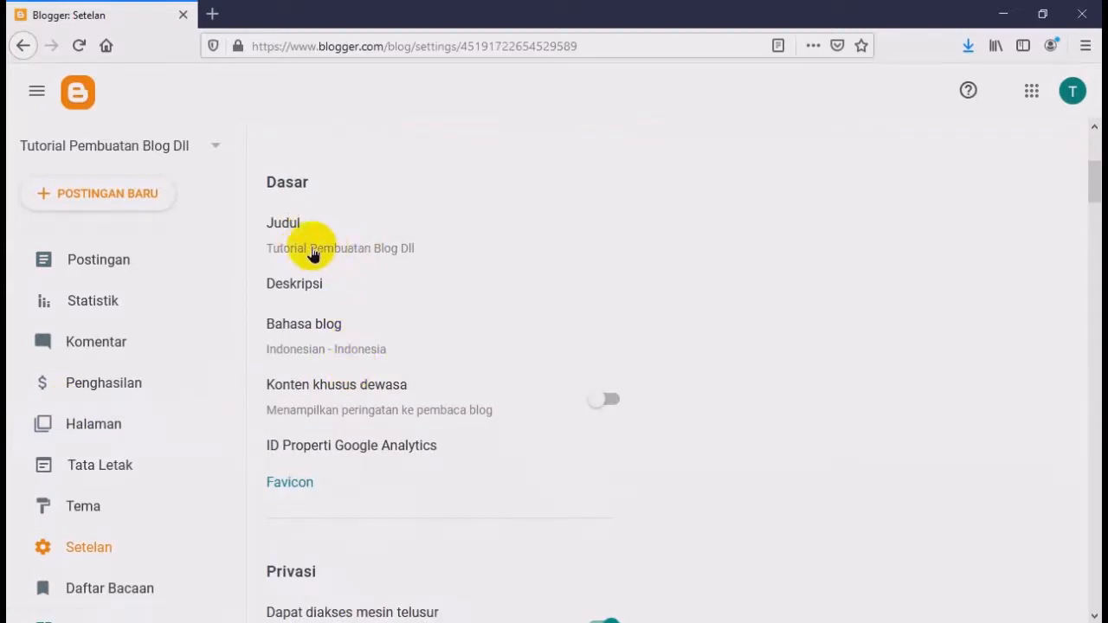
{"action": "left_click", "coordinate": [312, 250]}
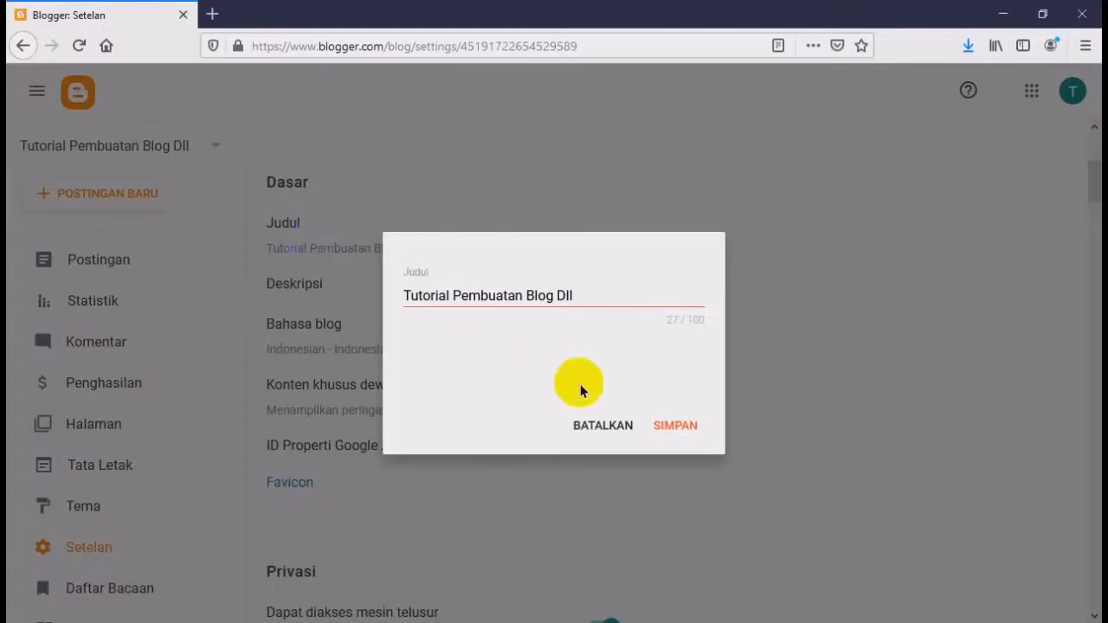
{"action": "left_click", "coordinate": [604, 426]}
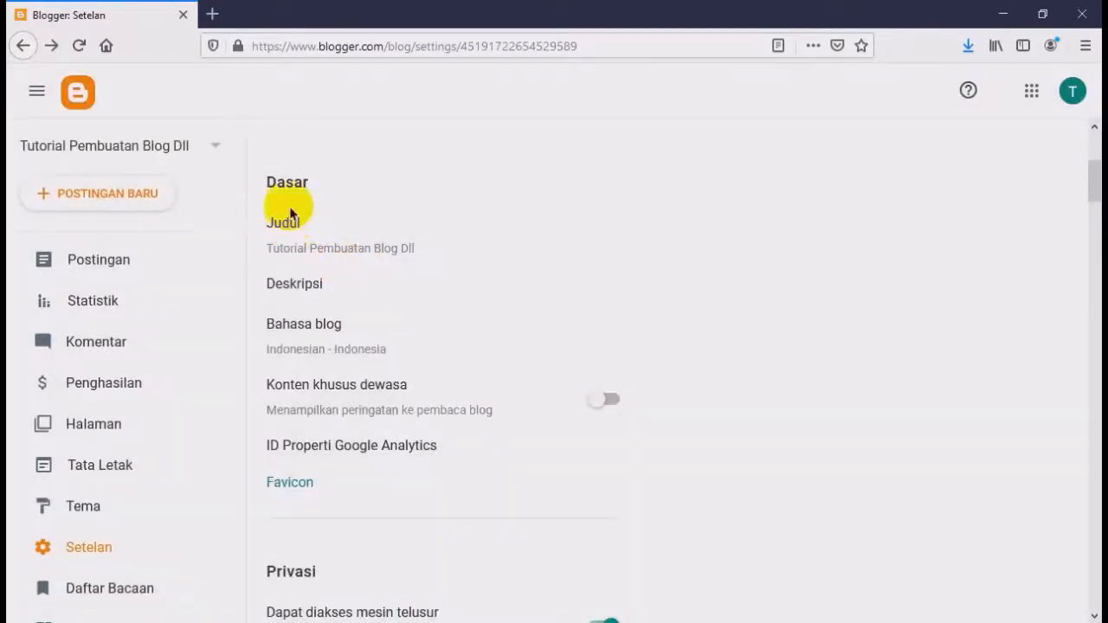
{"action": "left_click", "coordinate": [284, 223]}
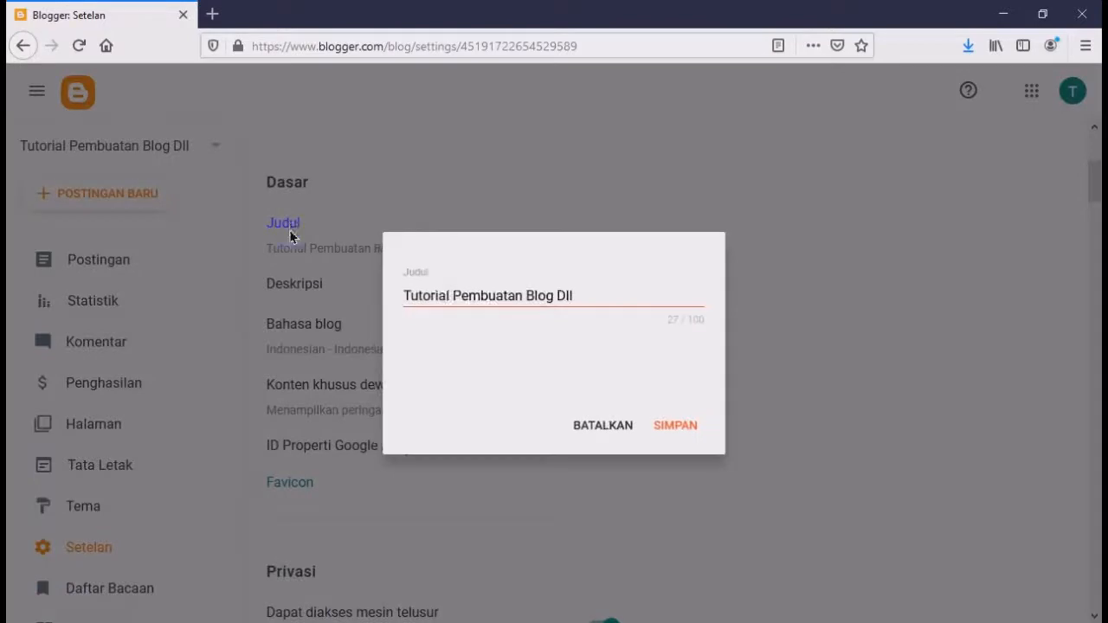
{"action": "left_click", "coordinate": [596, 289]}
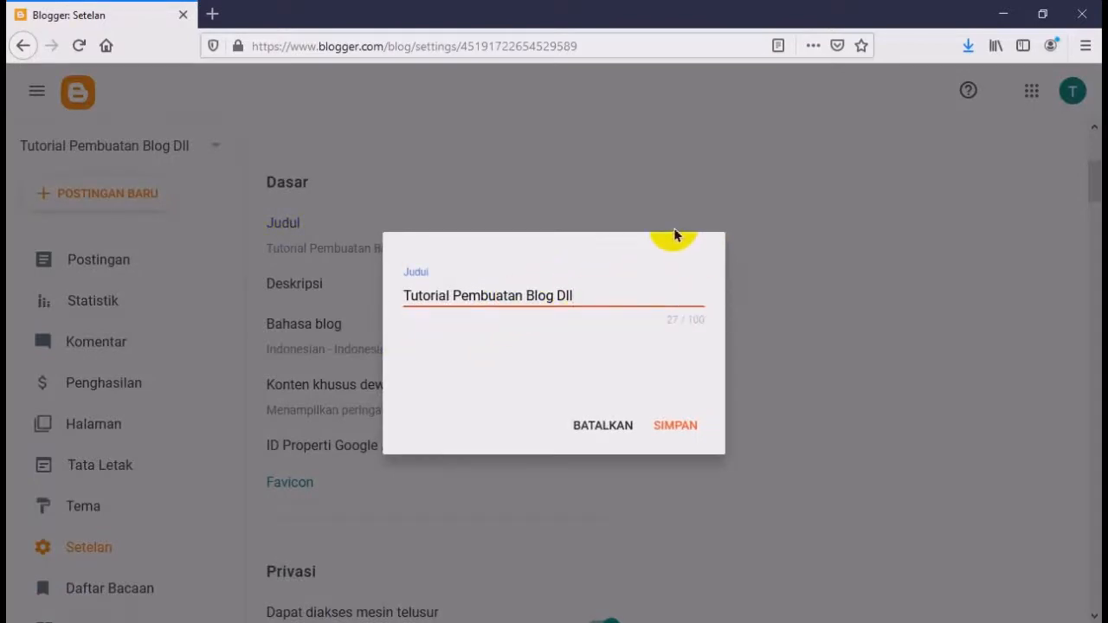
{"action": "key", "text": "ctrl+shift+Left"}
{"action": "key", "text": "ctrl+shift+Left"}
{"action": "key", "text": "ctrl+shift+Left"}
{"action": "key", "text": "ctrl+shift+Left"}
{"action": "key", "text": "ctrl+shift+Right"}
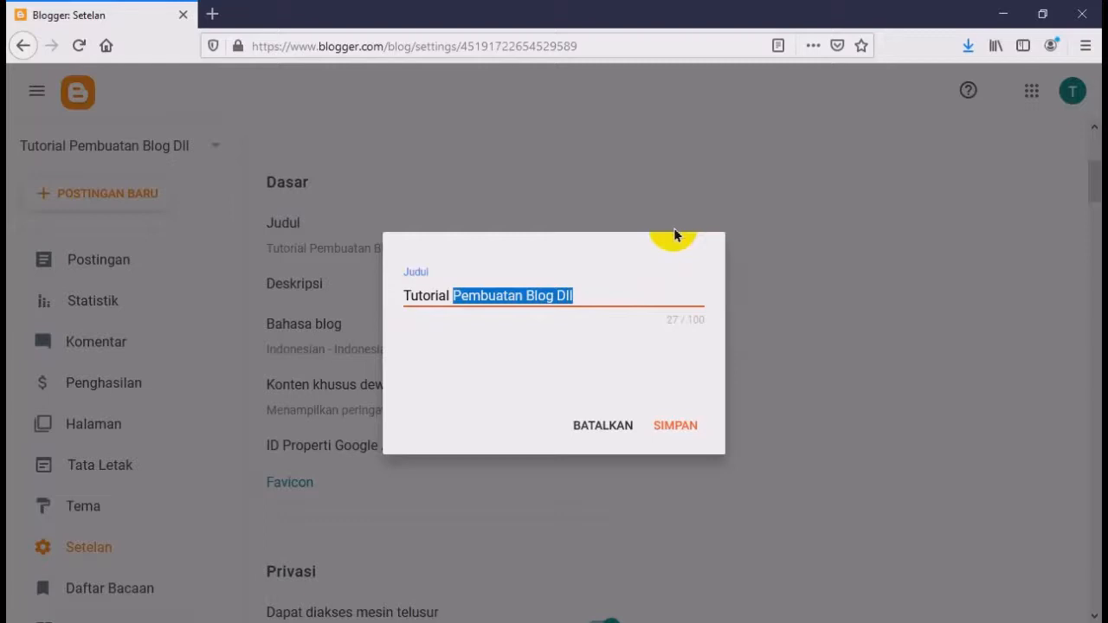
{"action": "type", "text": "Komputer"}
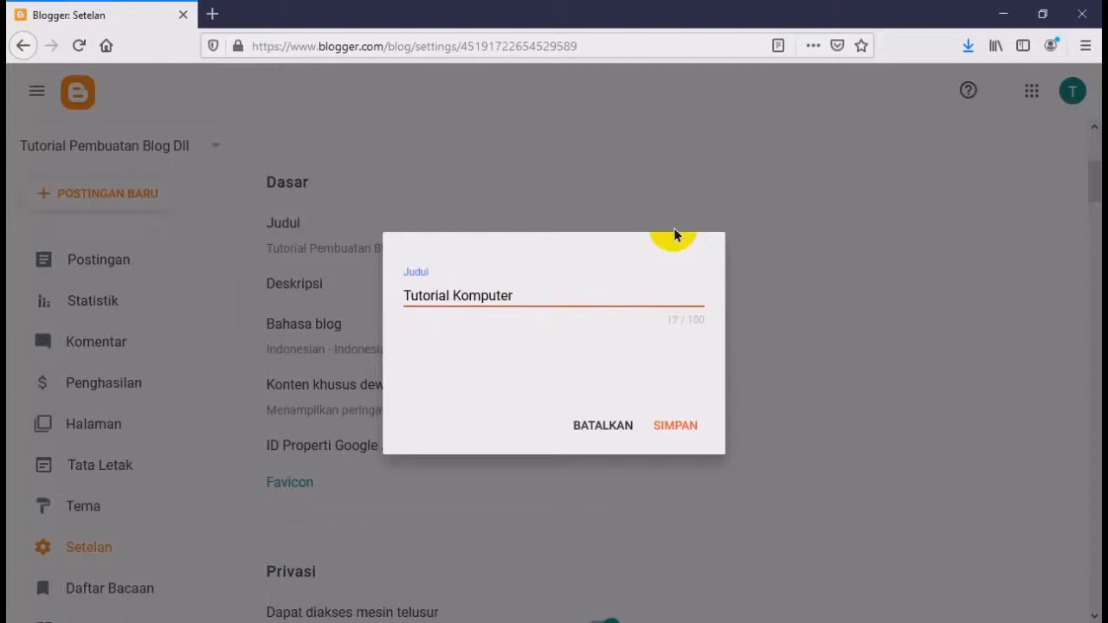
{"action": "left_click", "coordinate": [673, 428]}
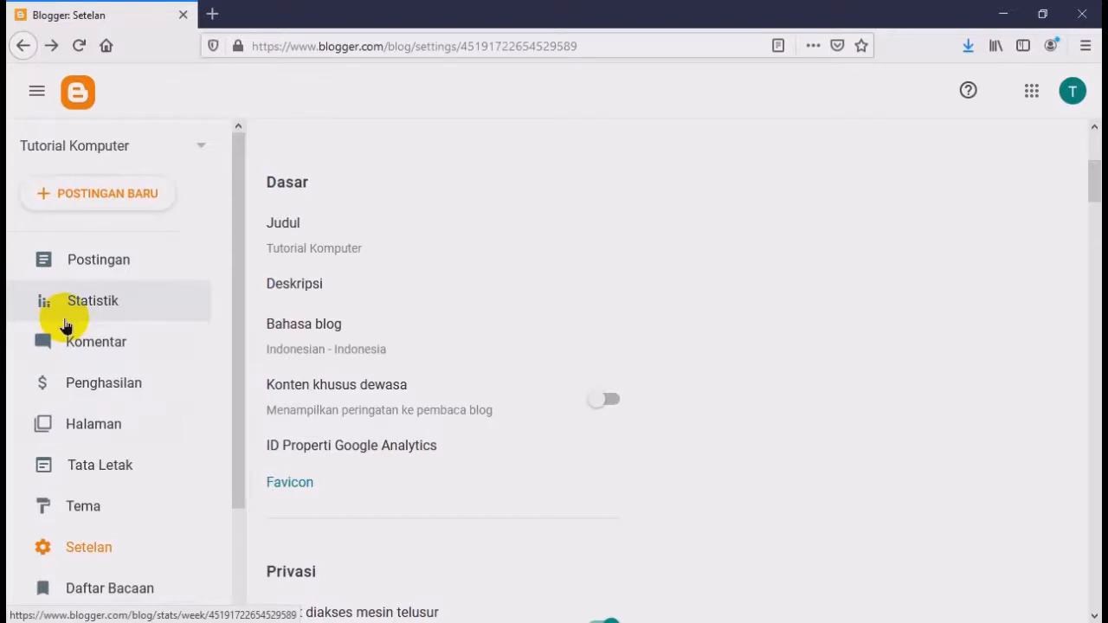
Set the blog address to tungslup-tutorial.blogspot.com and save it
{"action": "scroll", "coordinate": [321, 400], "scroll_direction": "down", "scroll_amount": 7}
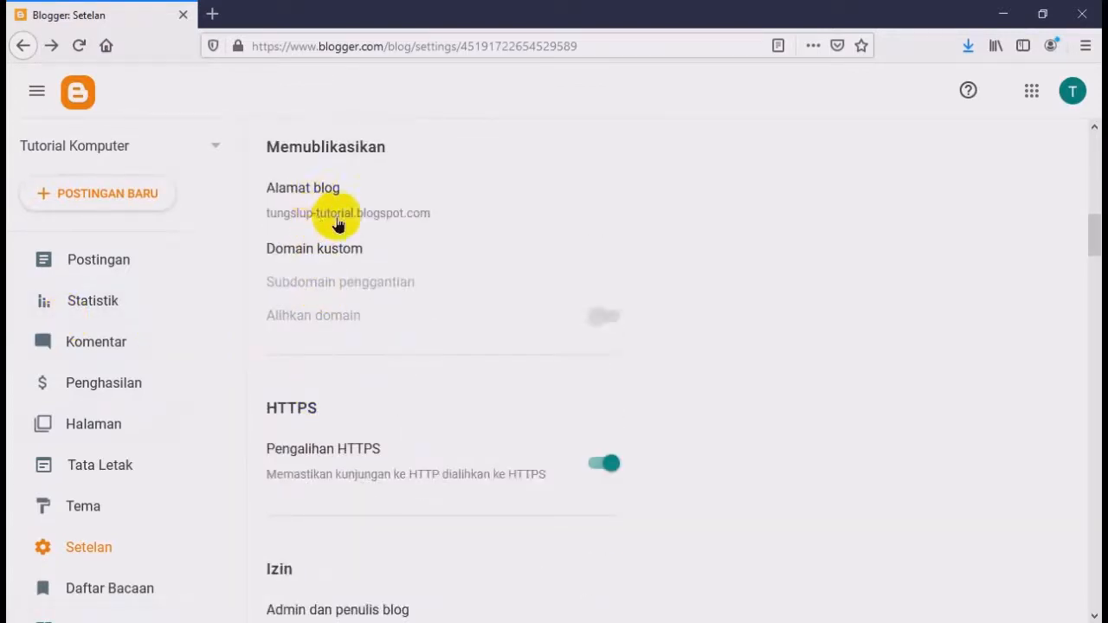
{"action": "left_click", "coordinate": [344, 210]}
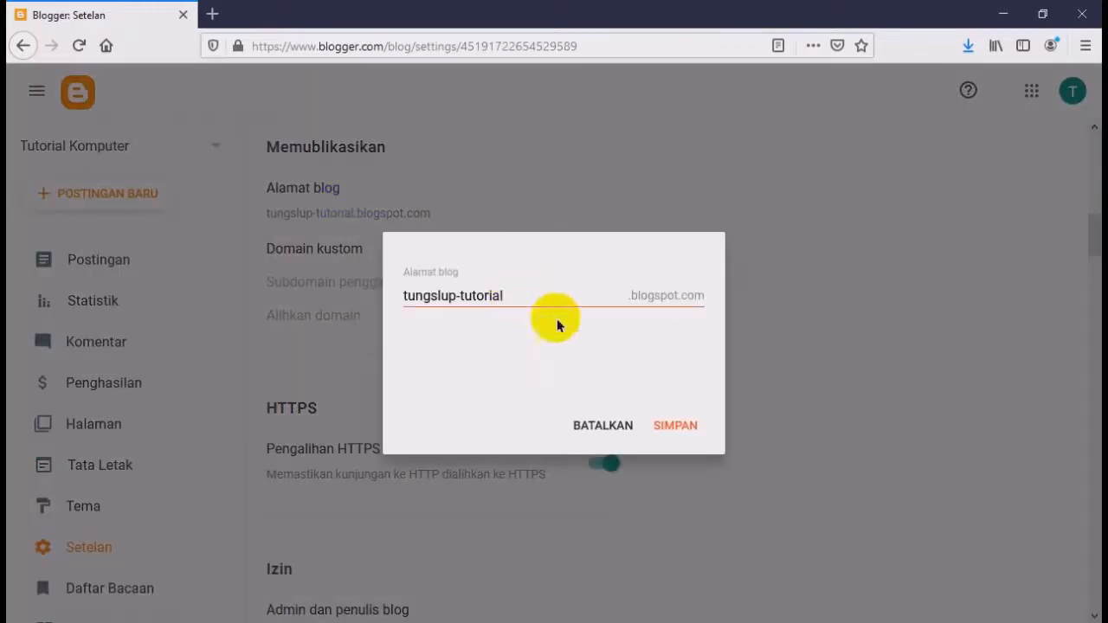
{"action": "left_click", "coordinate": [601, 424]}
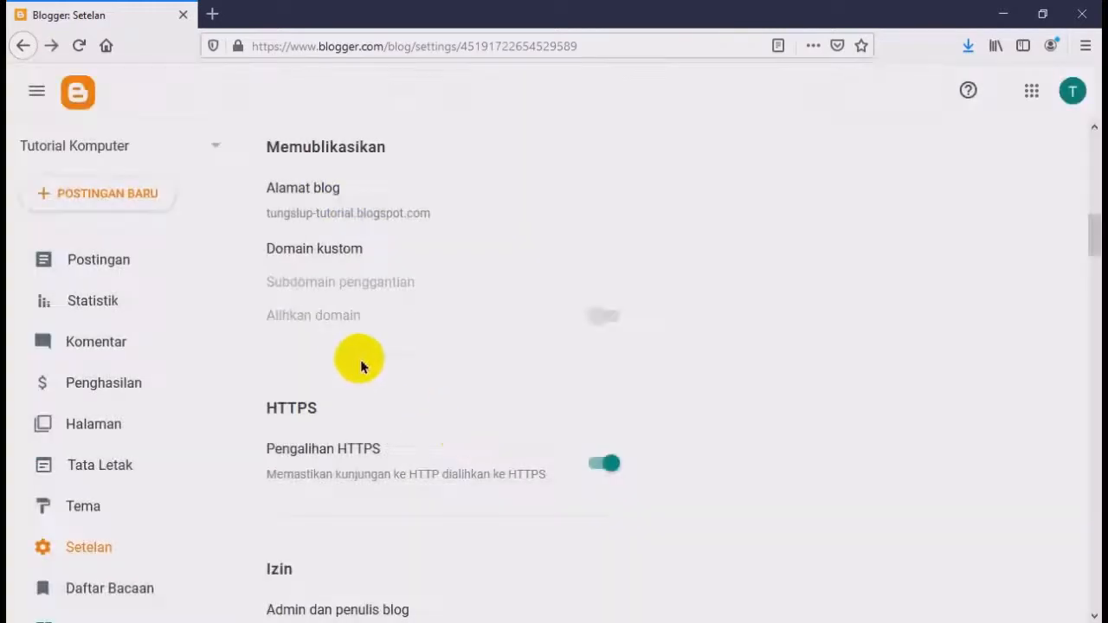
{"action": "scroll", "coordinate": [353, 363], "scroll_direction": "up", "scroll_amount": 10}
{"action": "scroll", "coordinate": [349, 364], "scroll_direction": "down", "scroll_amount": 2}
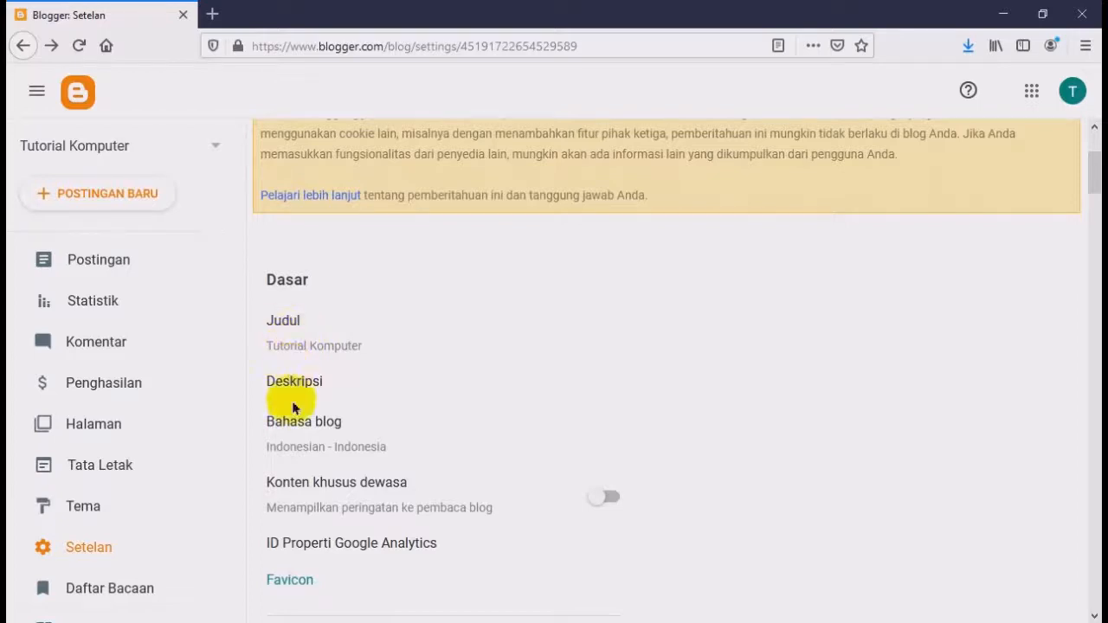
{"action": "scroll", "coordinate": [285, 433], "scroll_direction": "down", "scroll_amount": 3}
{"action": "scroll", "coordinate": [292, 463], "scroll_direction": "down", "scroll_amount": 3}
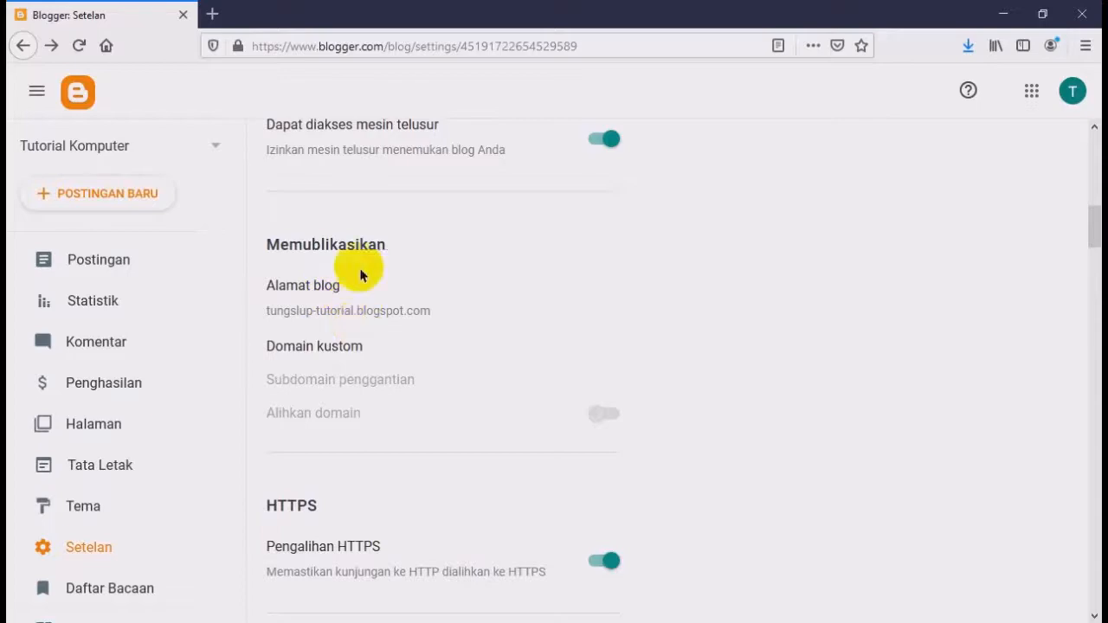
{"action": "scroll", "coordinate": [381, 268], "scroll_direction": "up", "scroll_amount": 8}
{"action": "scroll", "coordinate": [318, 326], "scroll_direction": "down", "scroll_amount": 2}
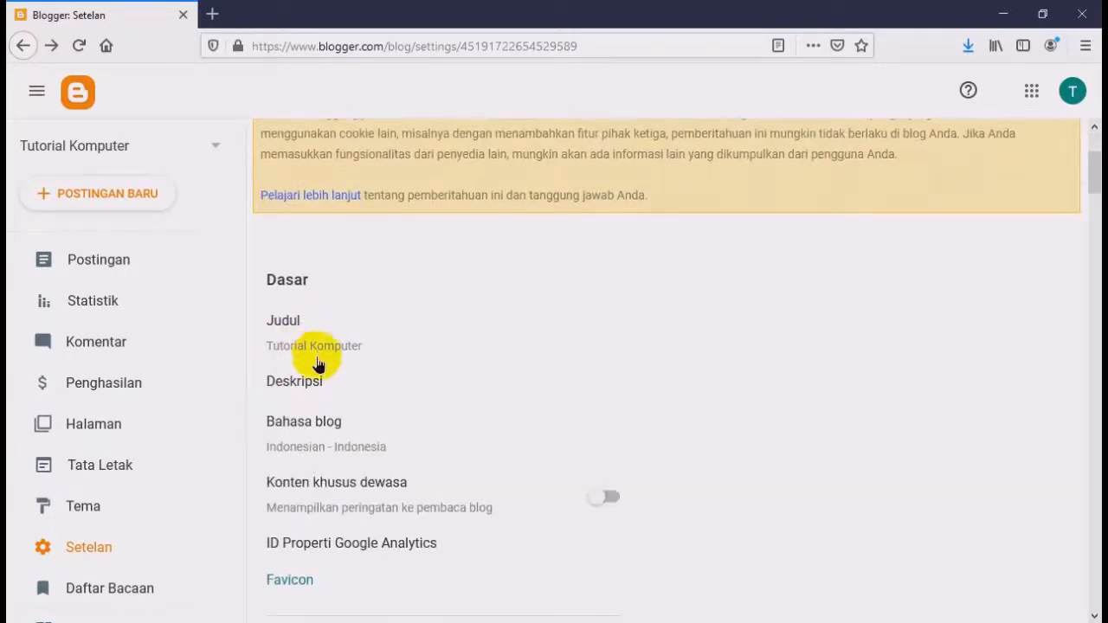
{"action": "scroll", "coordinate": [292, 362], "scroll_direction": "down", "scroll_amount": 6}
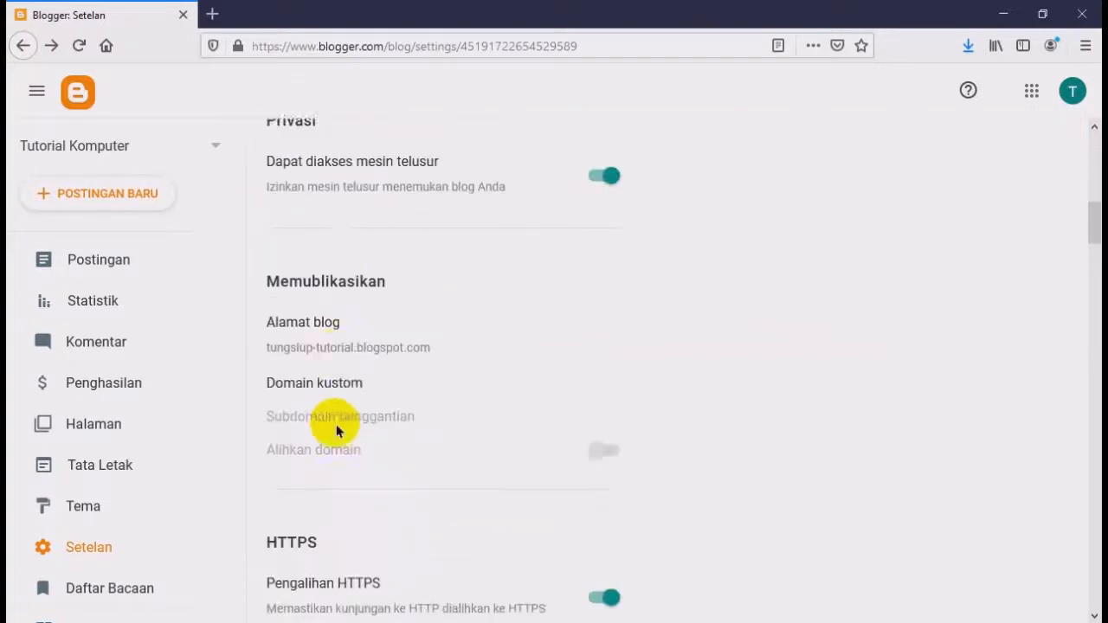
{"action": "left_click", "coordinate": [341, 315]}
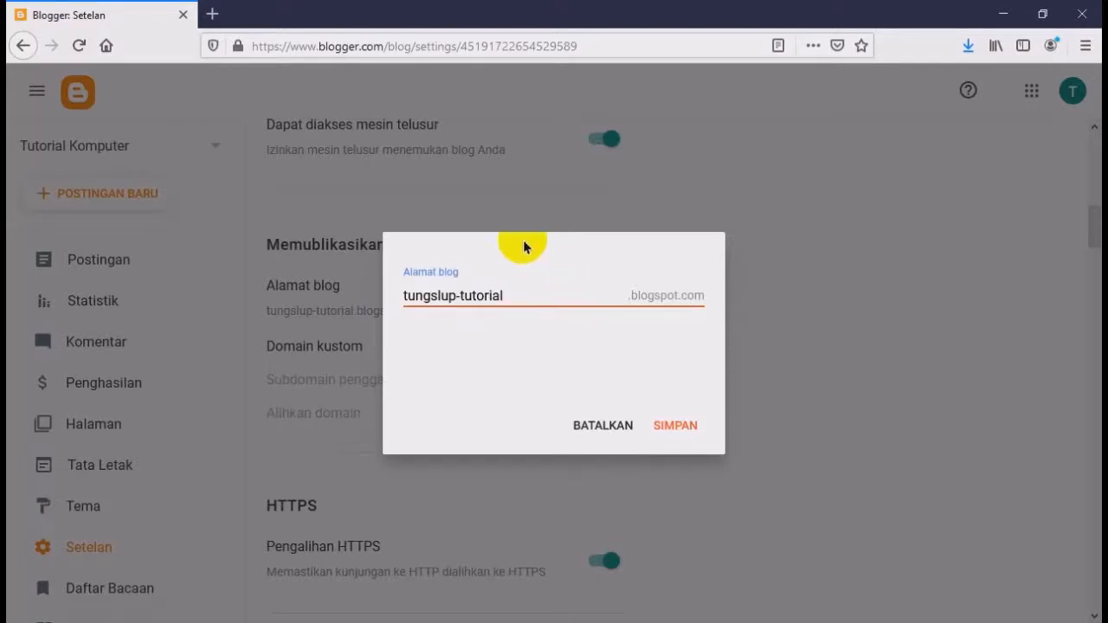
{"action": "left_click_drag", "start_coordinate": [378, 269], "coordinate": [360, 275]}
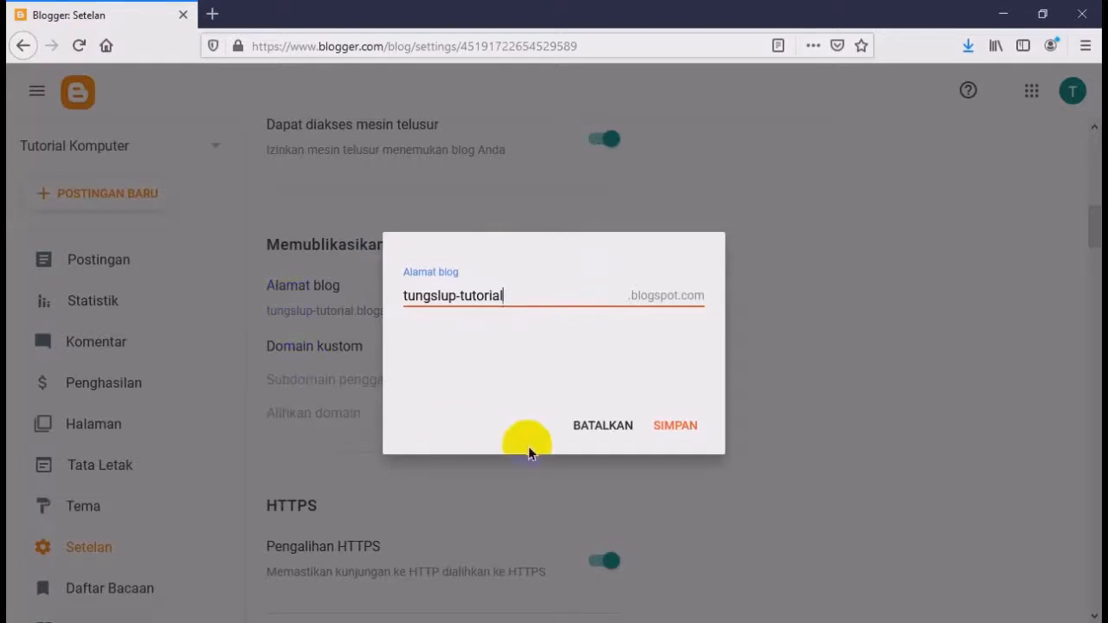
{"action": "left_click", "coordinate": [594, 425]}
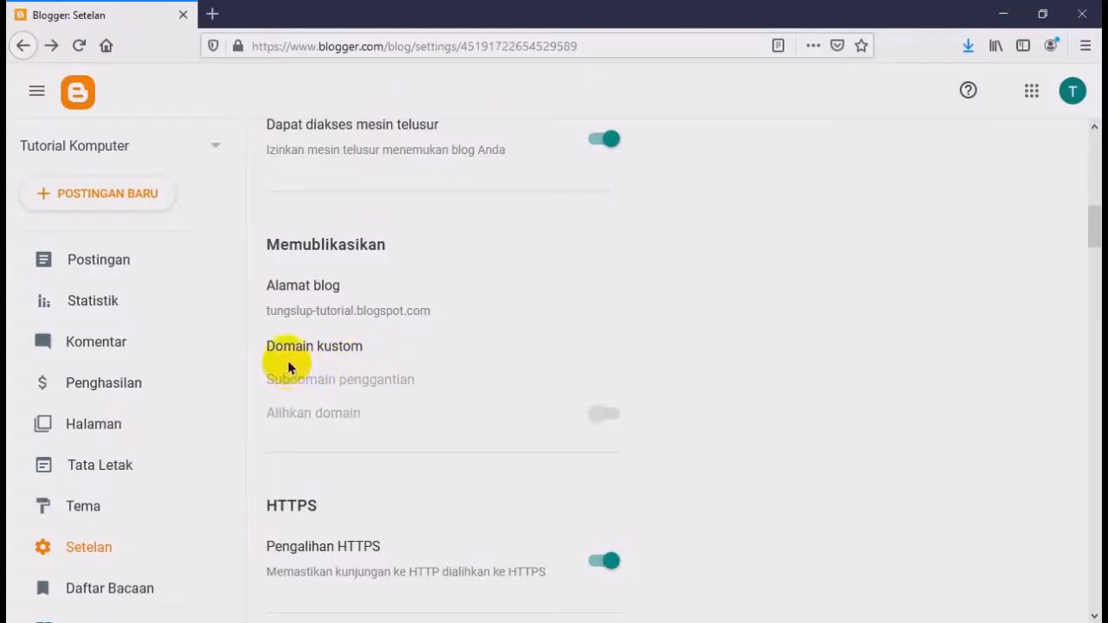
Check the saved blog address, then return to the Postingan list
{"action": "left_click", "coordinate": [322, 315]}
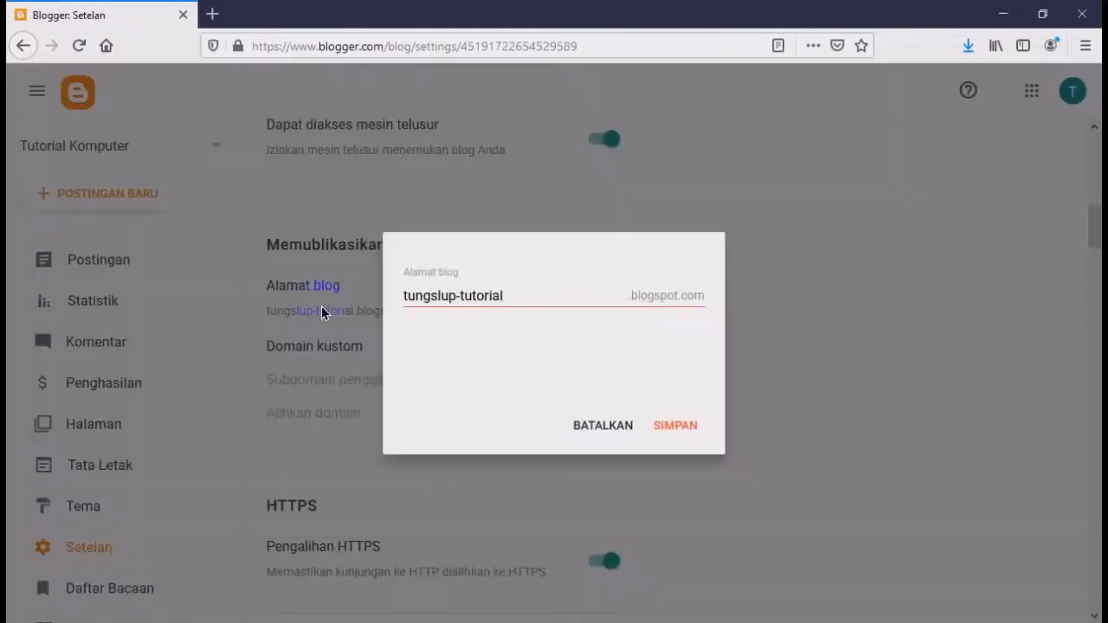
{"action": "left_click", "coordinate": [593, 433]}
{"action": "scroll", "coordinate": [386, 367], "scroll_direction": "up", "scroll_amount": 6}
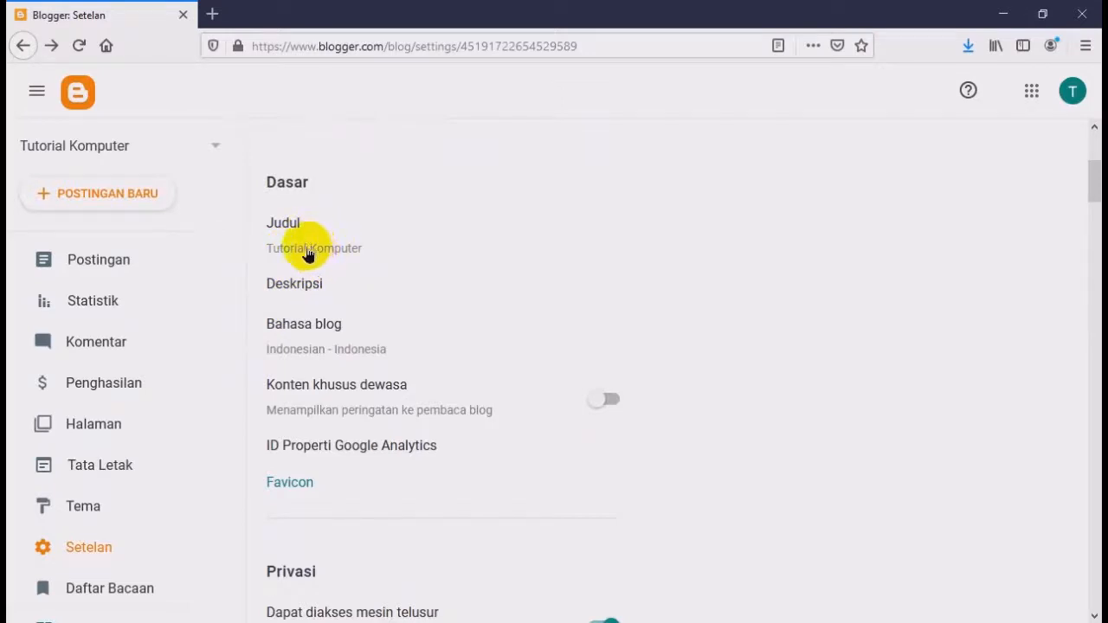
{"action": "scroll", "coordinate": [275, 333], "scroll_direction": "down", "scroll_amount": 10}
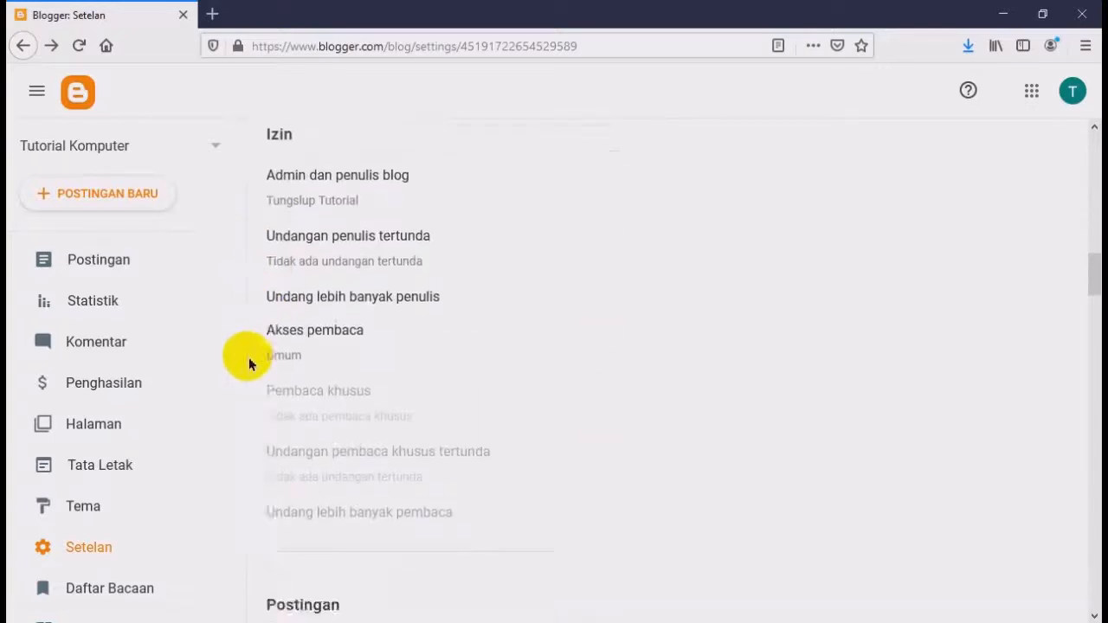
{"action": "scroll", "coordinate": [242, 359], "scroll_direction": "up", "scroll_amount": 3}
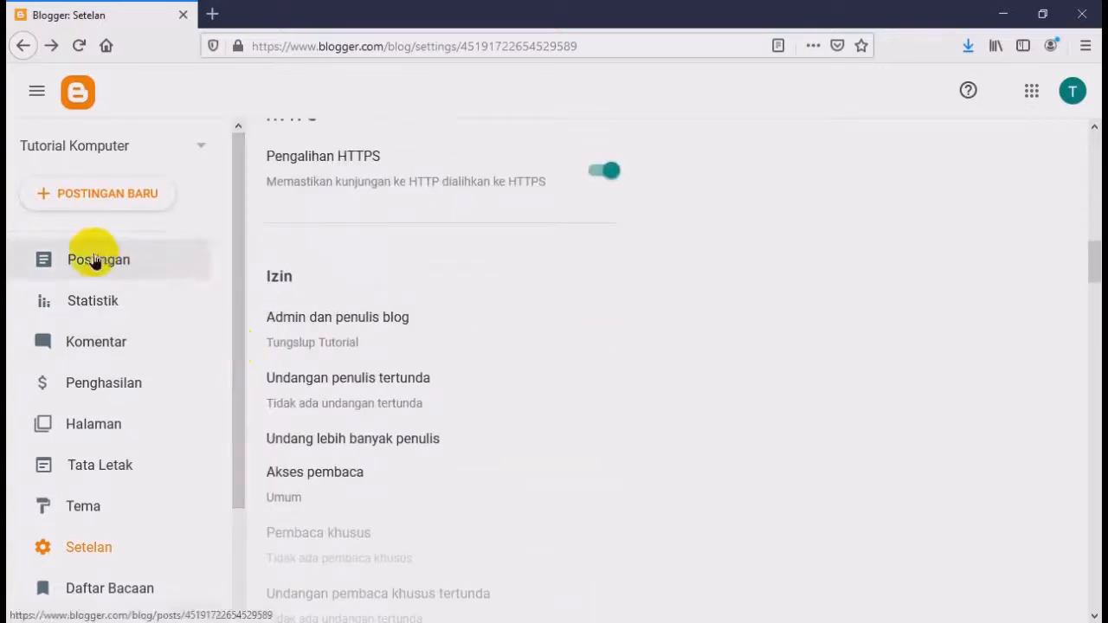
{"action": "scroll", "coordinate": [364, 319], "scroll_direction": "up", "scroll_amount": 5}
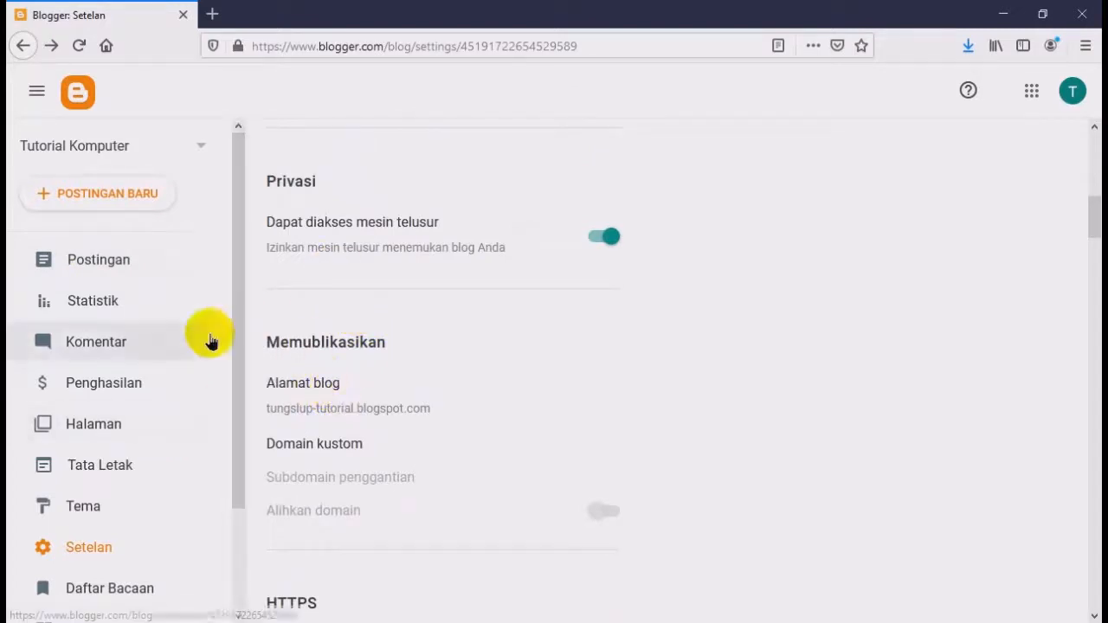
{"action": "left_click", "coordinate": [101, 260]}
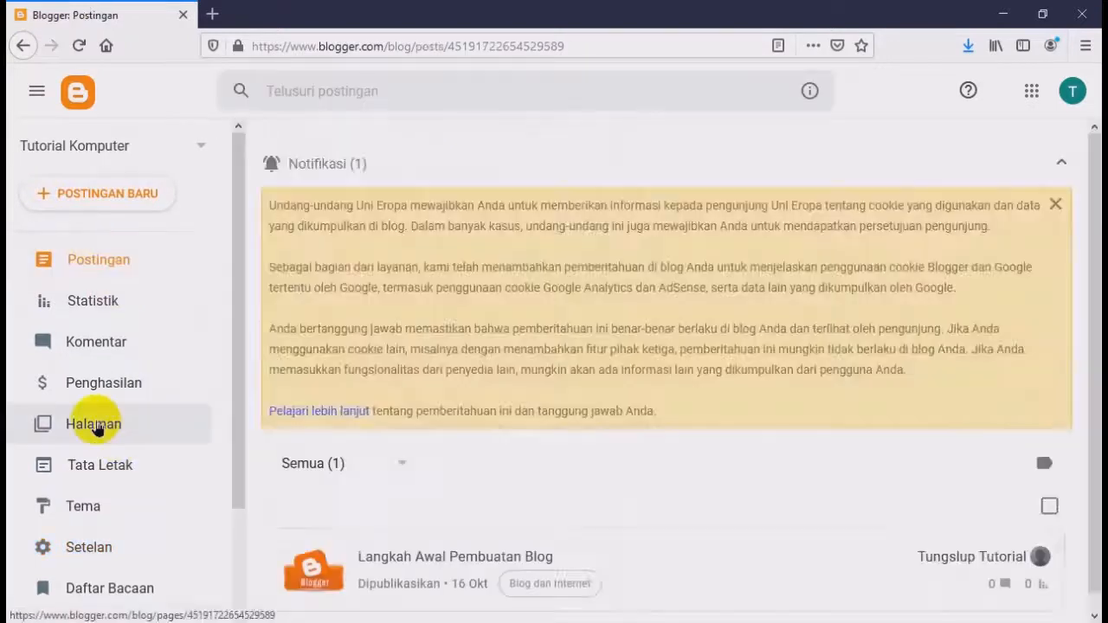
{"action": "scroll", "coordinate": [125, 430], "scroll_direction": "down", "scroll_amount": 3}
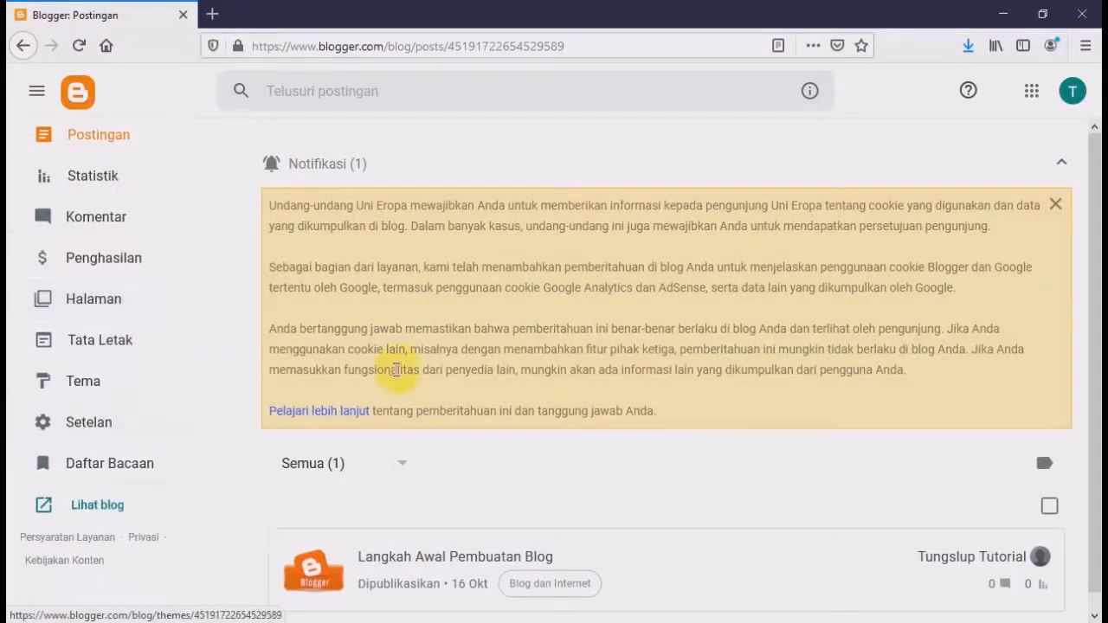
{"action": "scroll", "coordinate": [398, 384], "scroll_direction": "down", "scroll_amount": 1}
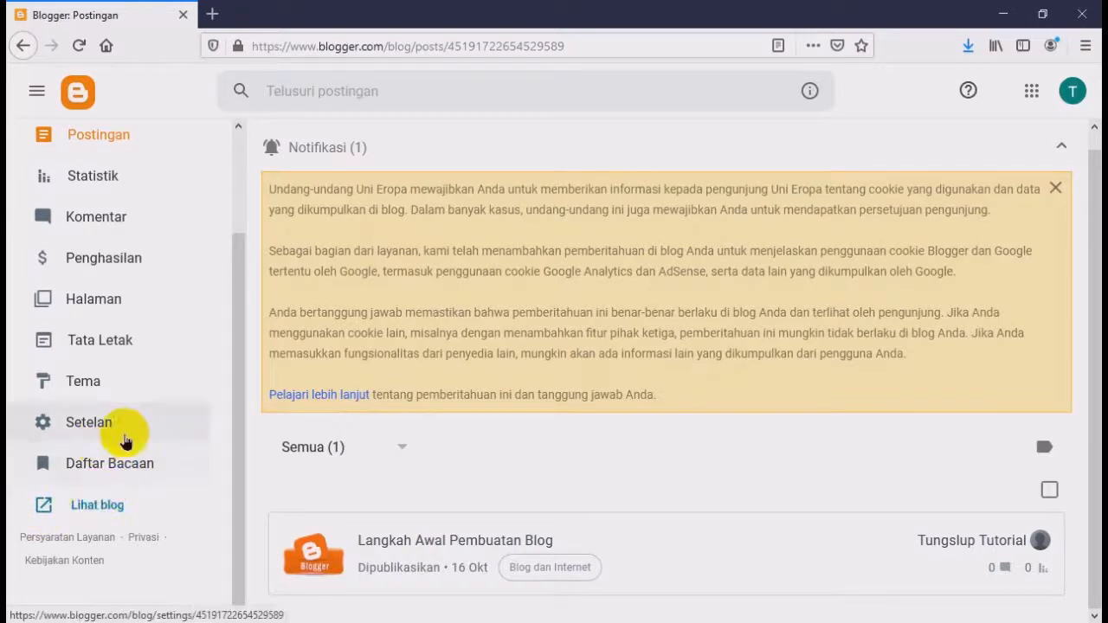
{"action": "scroll", "coordinate": [112, 441], "scroll_direction": "up", "scroll_amount": 3}
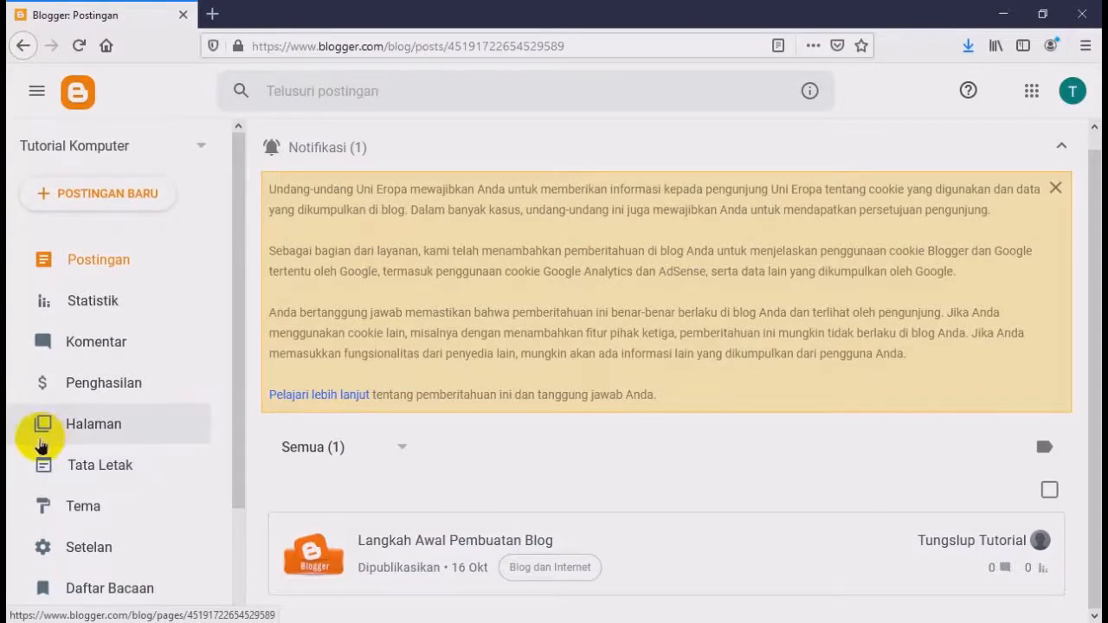
{"action": "scroll", "coordinate": [10, 506], "scroll_direction": "down", "scroll_amount": 3}
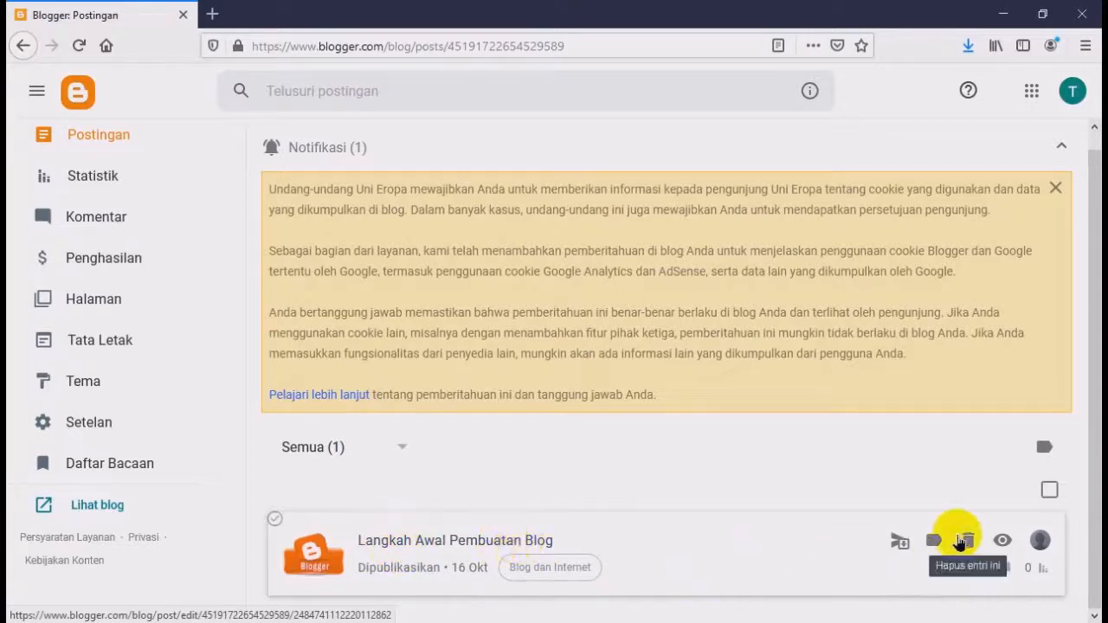
Retitle the post 'Pengenalan Blog' and bring the Notepad article to the front
{"action": "left_click", "coordinate": [439, 547]}
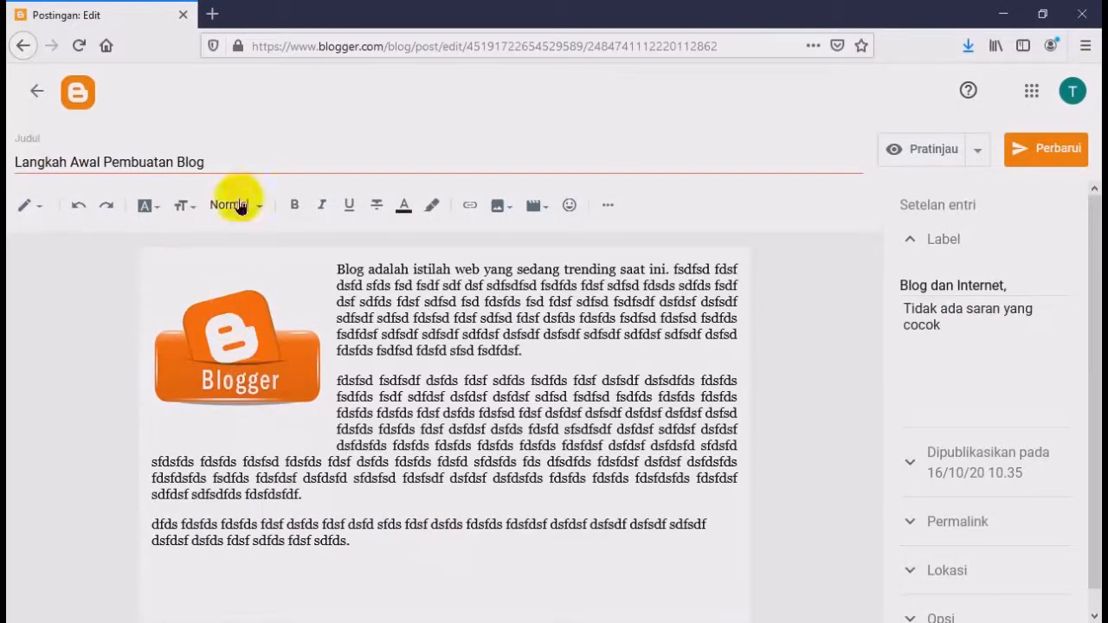
{"action": "left_click_drag", "start_coordinate": [257, 158], "coordinate": [15, 162]}
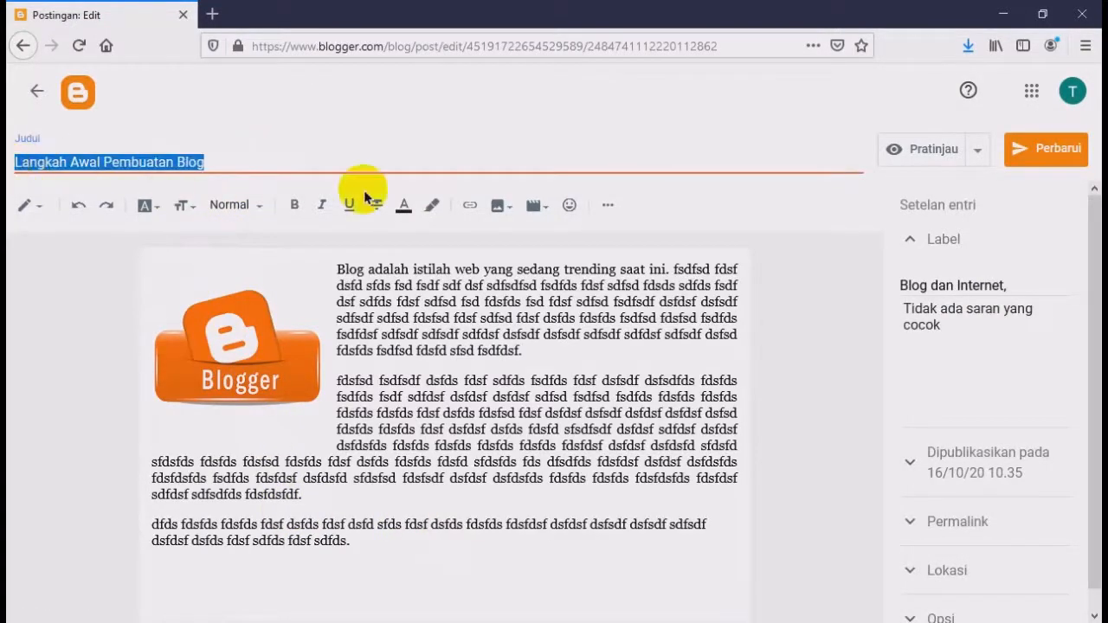
{"action": "type", "text": "Pengenala"}
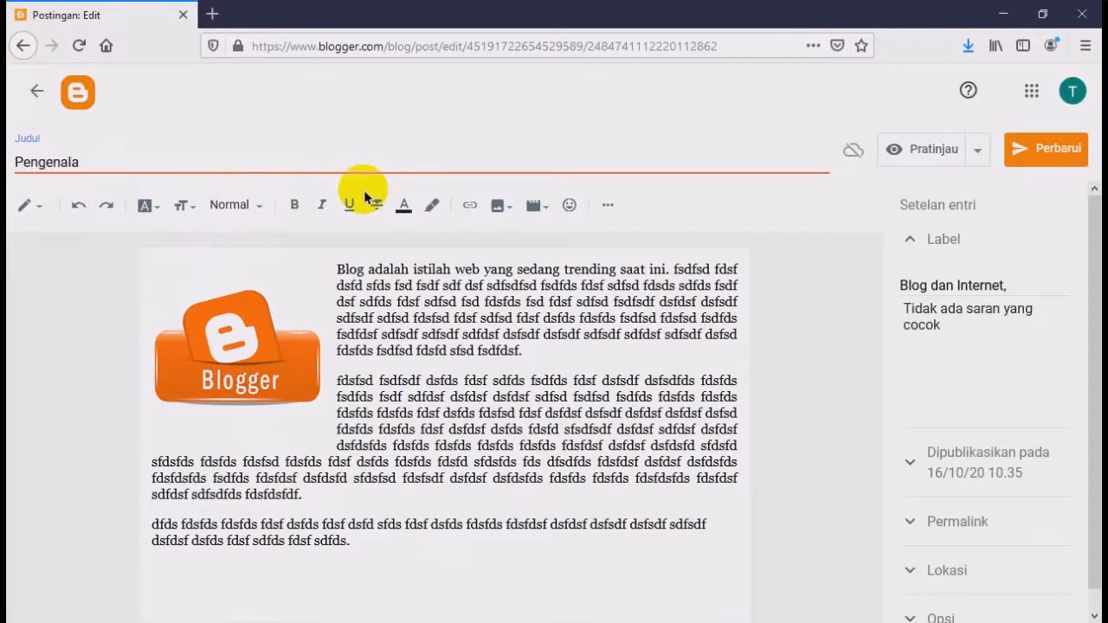
{"action": "type", "text": "n Blog"}
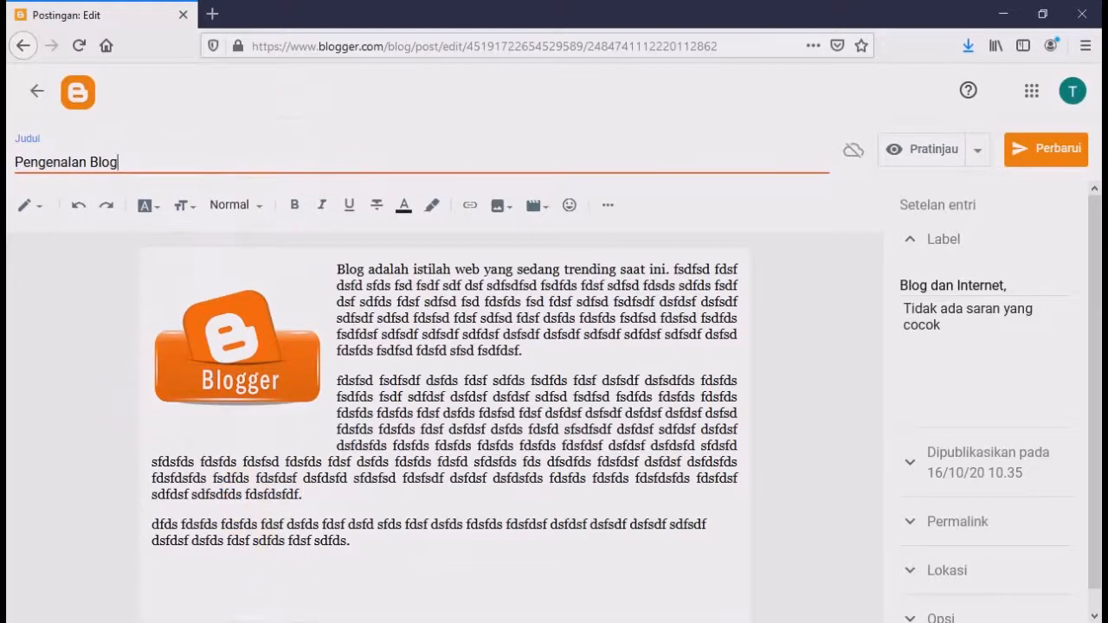
{"action": "left_click", "coordinate": [94, 567]}
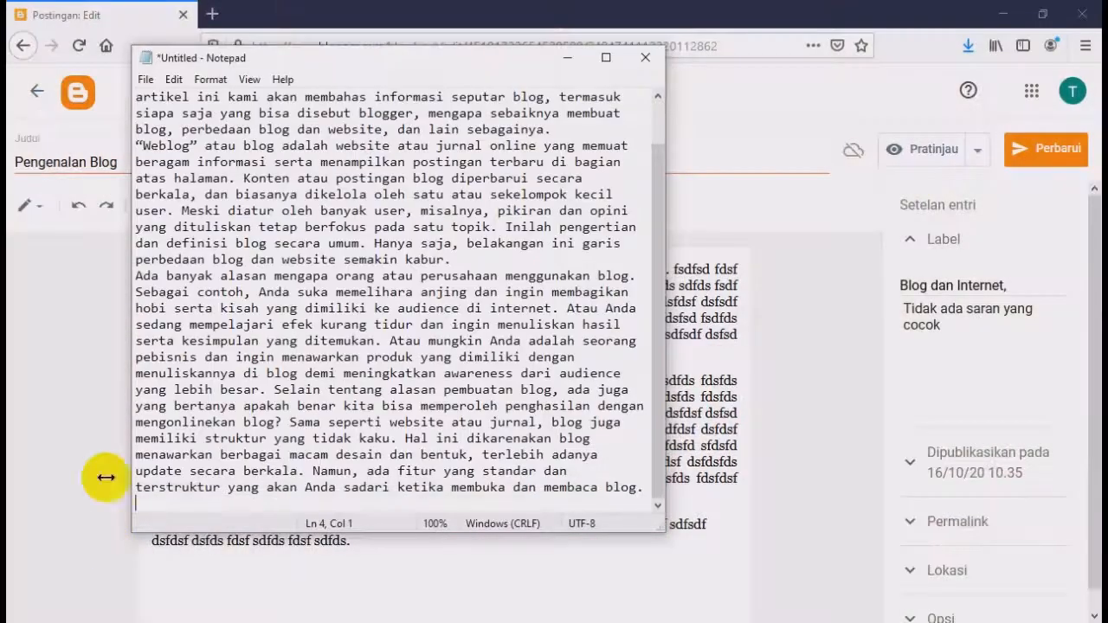
{"action": "scroll", "coordinate": [216, 207], "scroll_direction": "up", "scroll_amount": 1}
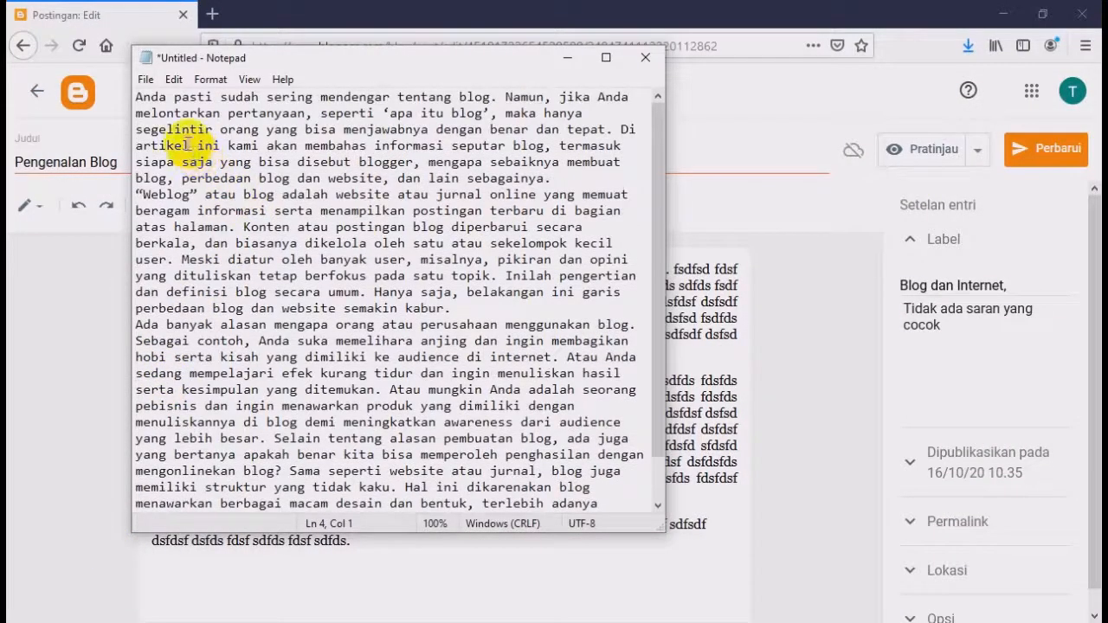
Copy the entire article text from Notepad and go back to the Blogger editor
{"action": "left_click_drag", "start_coordinate": [135, 113], "coordinate": [200, 172]}
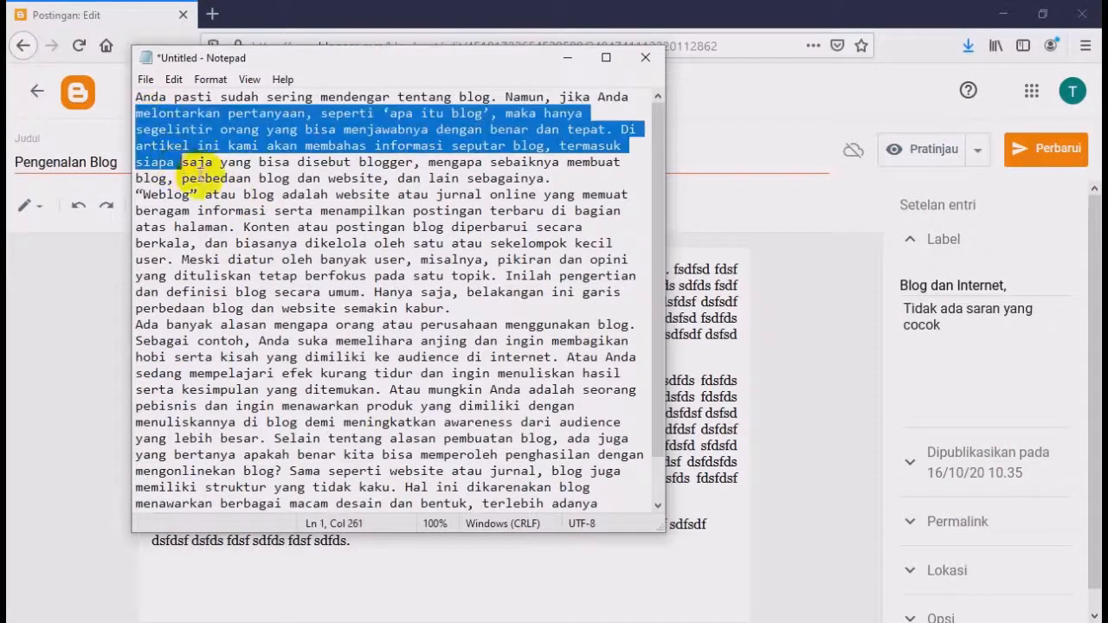
{"action": "left_click", "coordinate": [161, 111]}
{"action": "left_click_drag", "start_coordinate": [136, 96], "coordinate": [191, 147]}
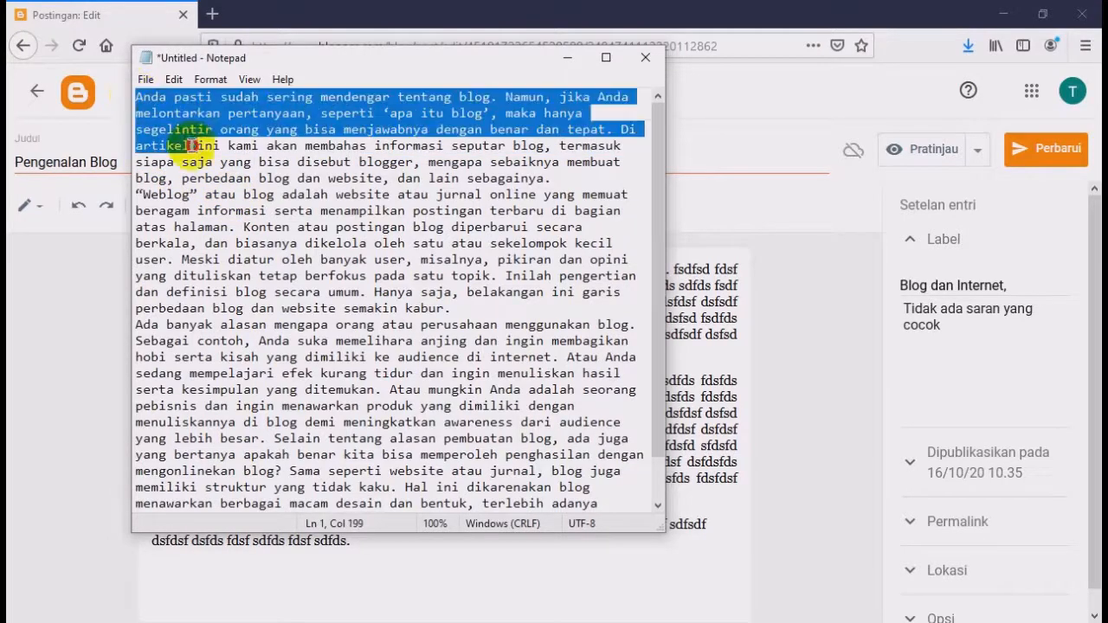
{"action": "scroll", "coordinate": [260, 225], "scroll_direction": "down", "scroll_amount": 1}
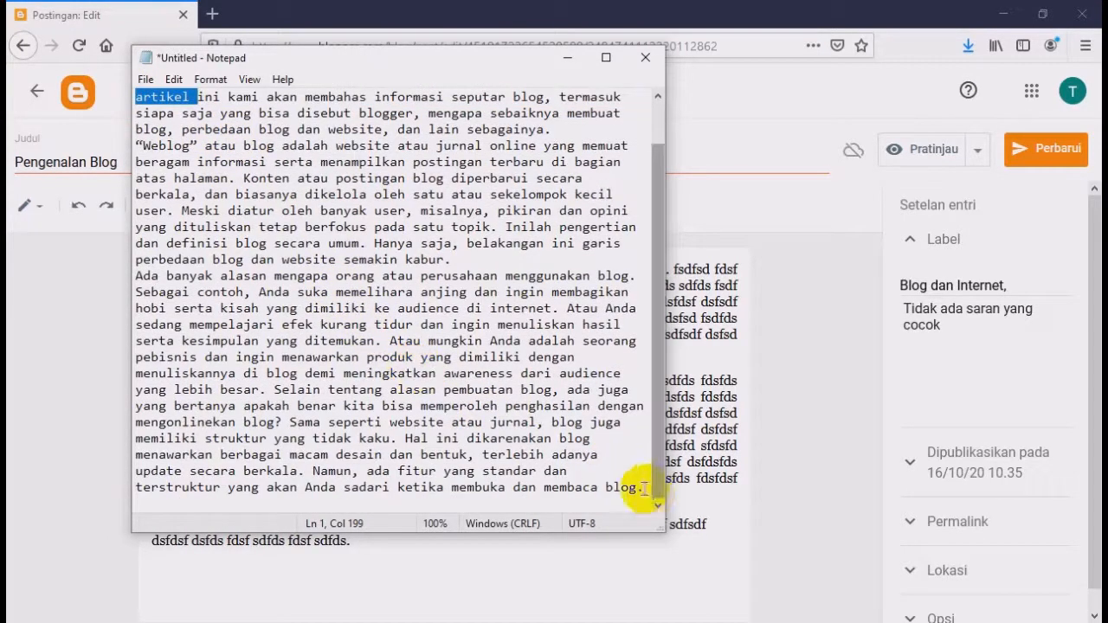
{"action": "left_click", "coordinate": [643, 489], "text": "shift"}
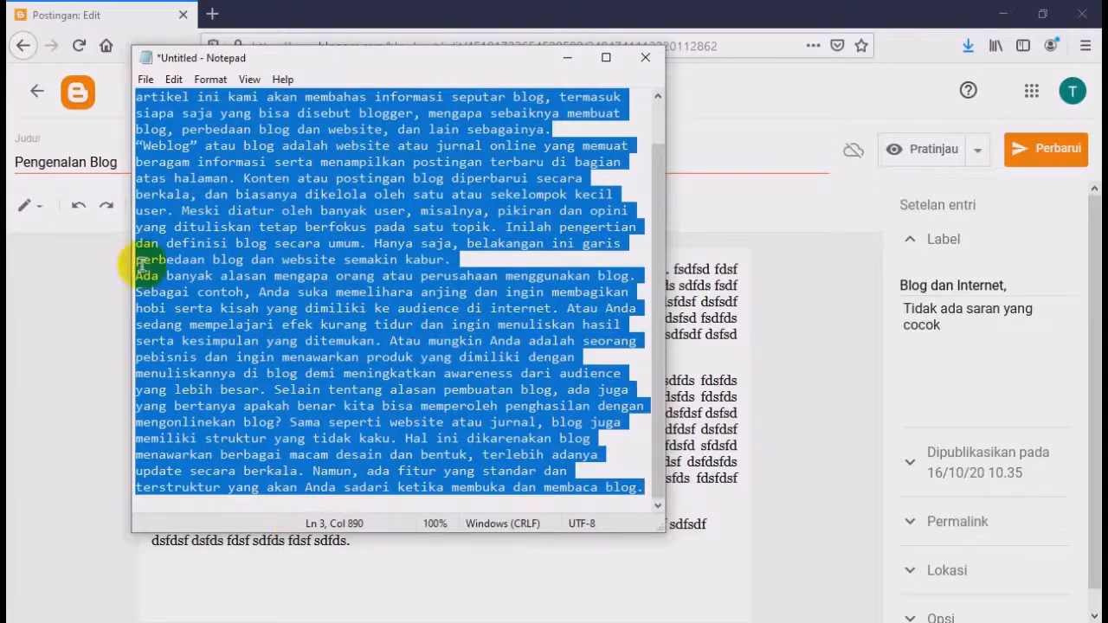
{"action": "left_click", "coordinate": [111, 15]}
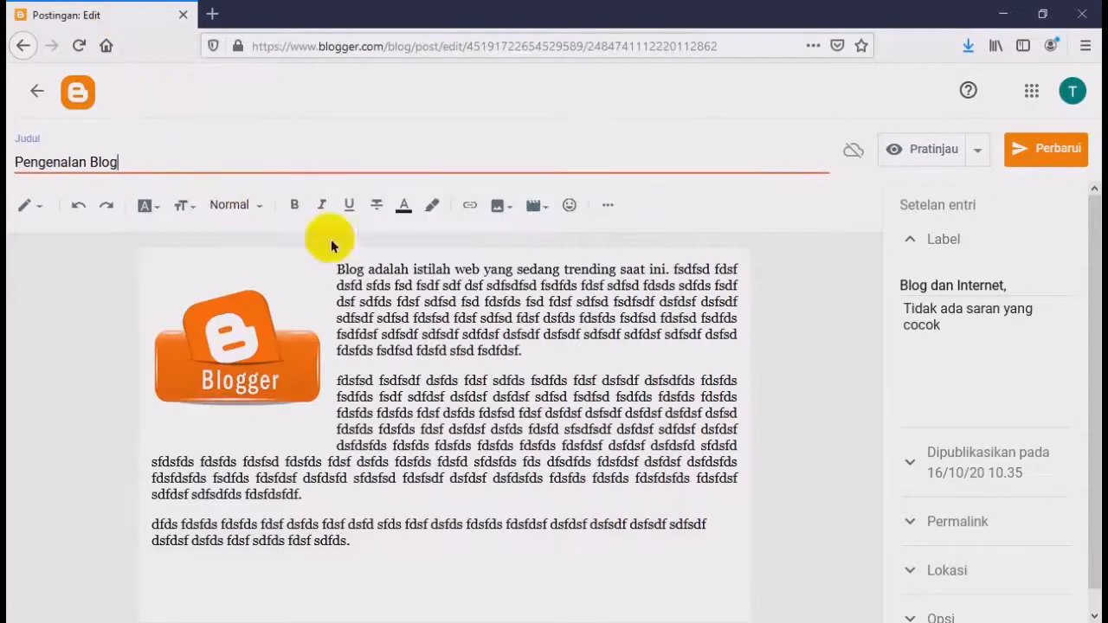
Paste the Notepad article over the placeholder body text and select it all
{"action": "left_click_drag", "start_coordinate": [336, 262], "coordinate": [402, 542]}
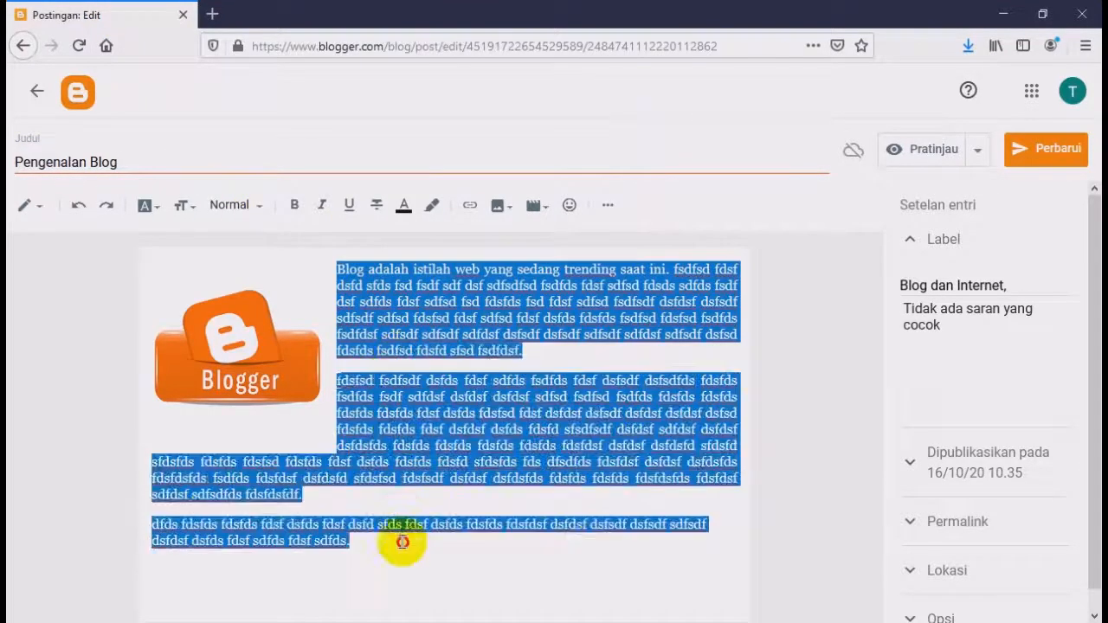
{"action": "key", "text": "ctrl+v"}
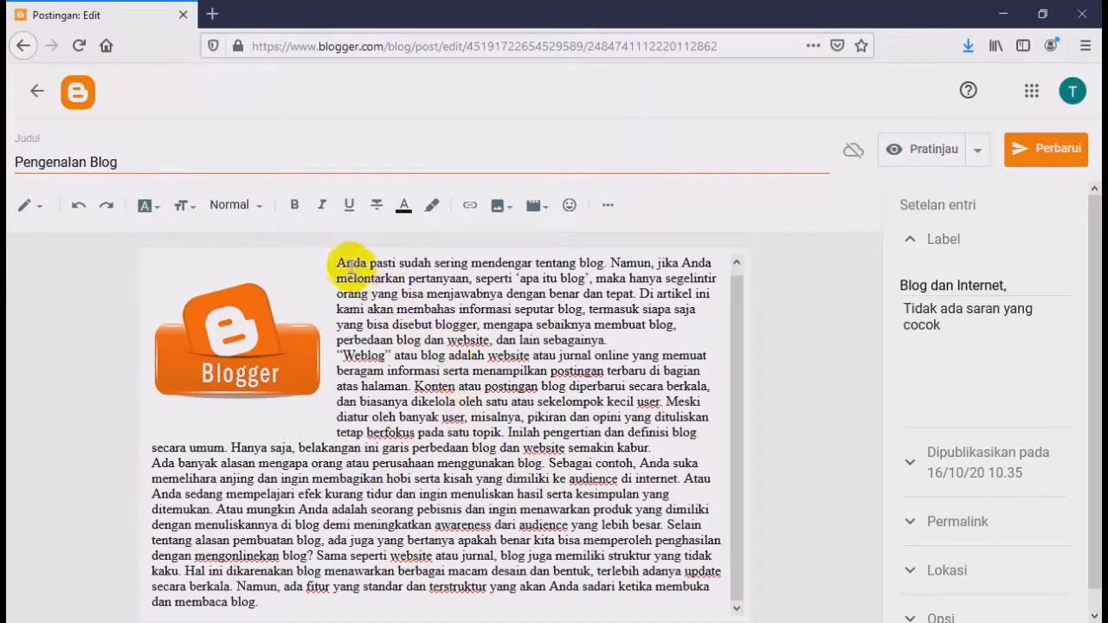
{"action": "left_click", "coordinate": [337, 263]}
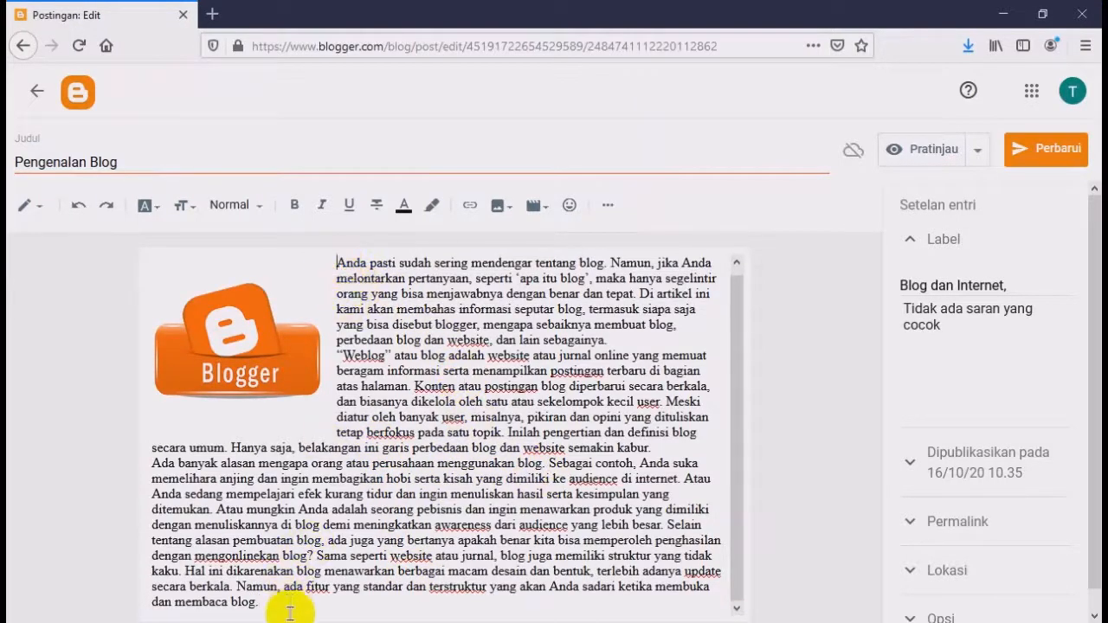
{"action": "left_click", "coordinate": [290, 612], "text": "shift"}
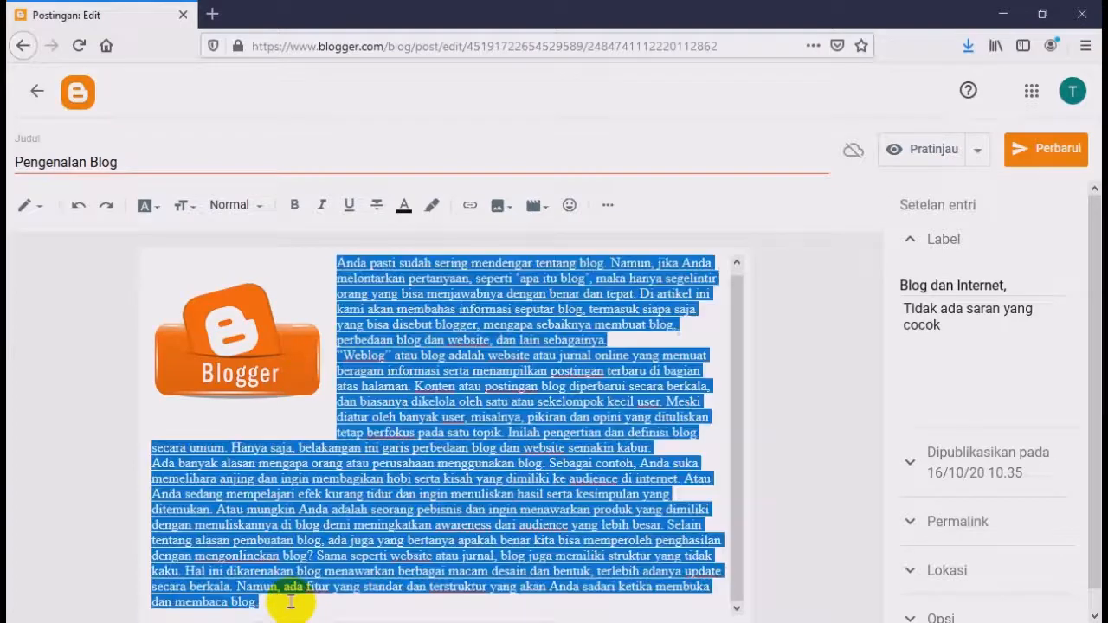
Set the body text font to Georgia at Normal size
{"action": "left_click", "coordinate": [149, 208]}
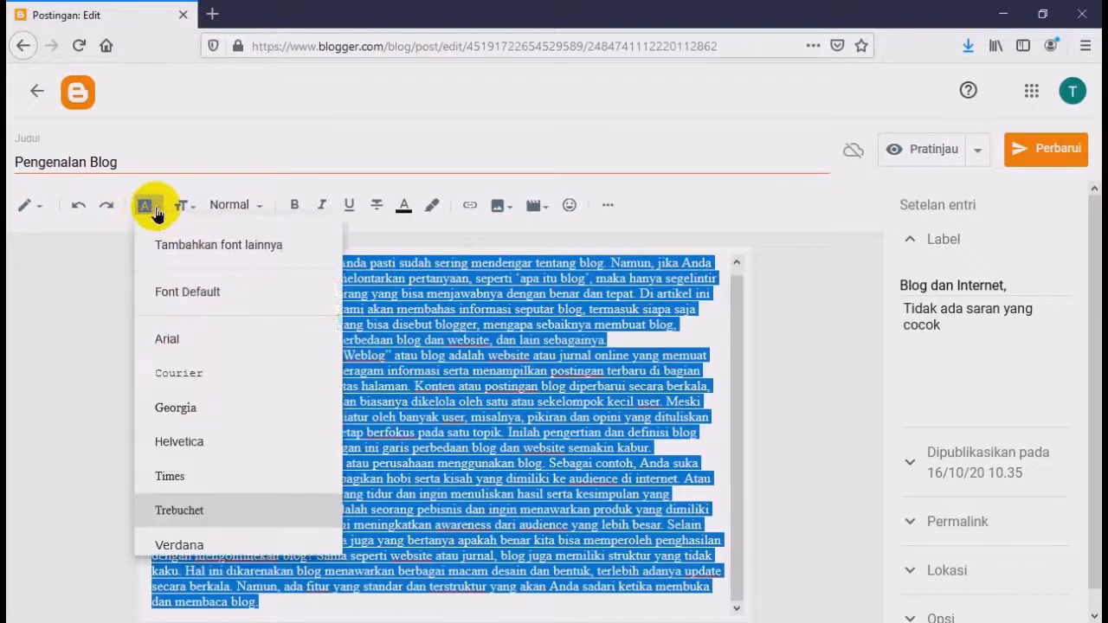
{"action": "left_click", "coordinate": [182, 442]}
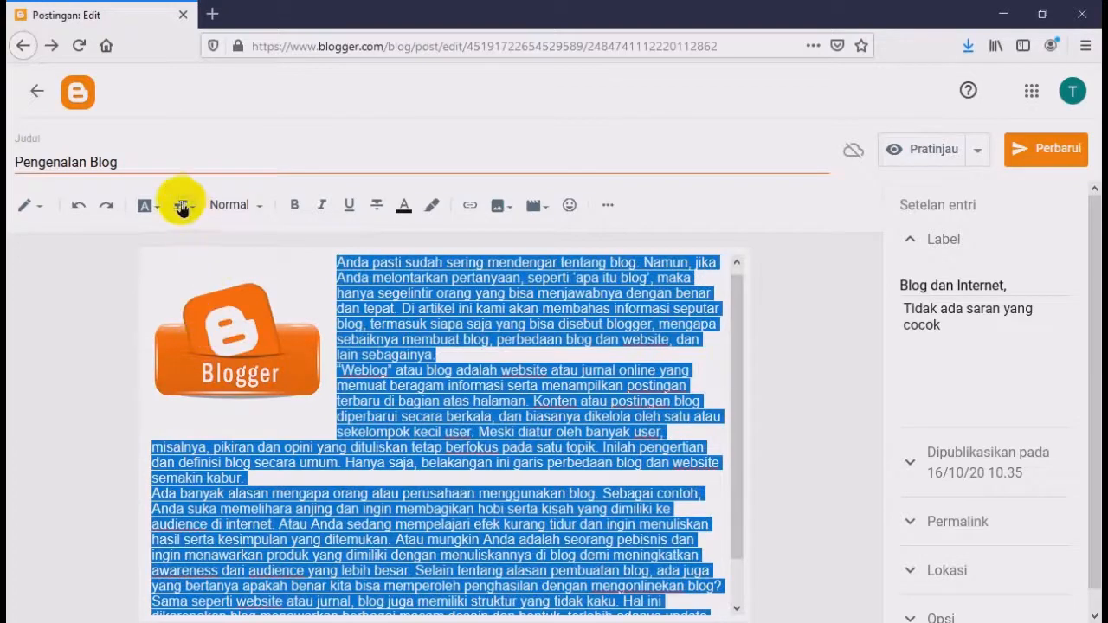
{"action": "left_click", "coordinate": [146, 205]}
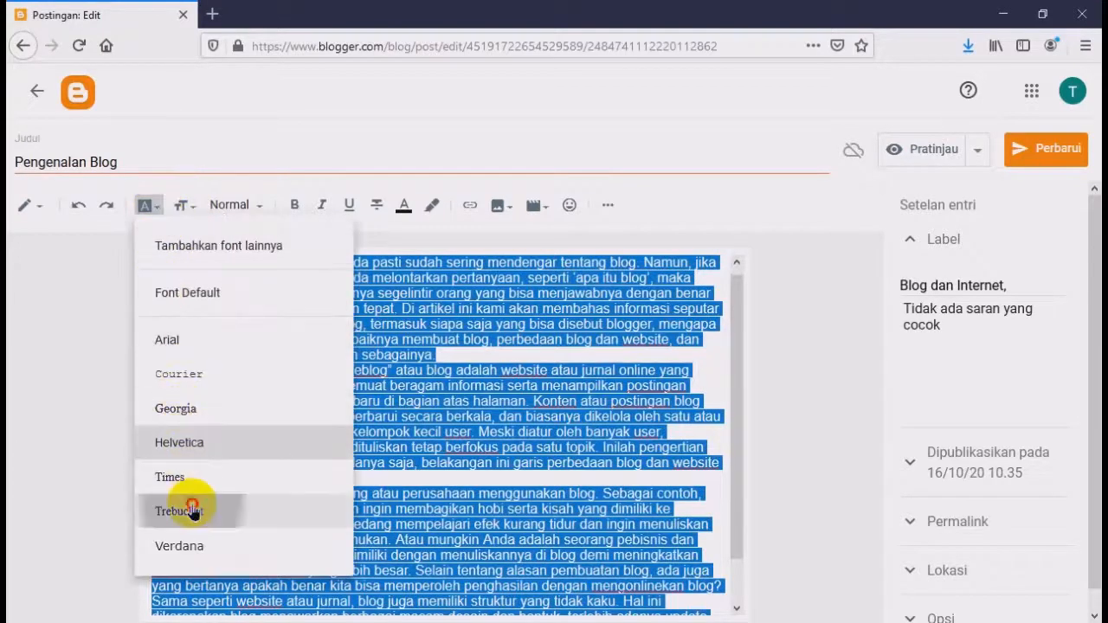
{"action": "left_click", "coordinate": [193, 512]}
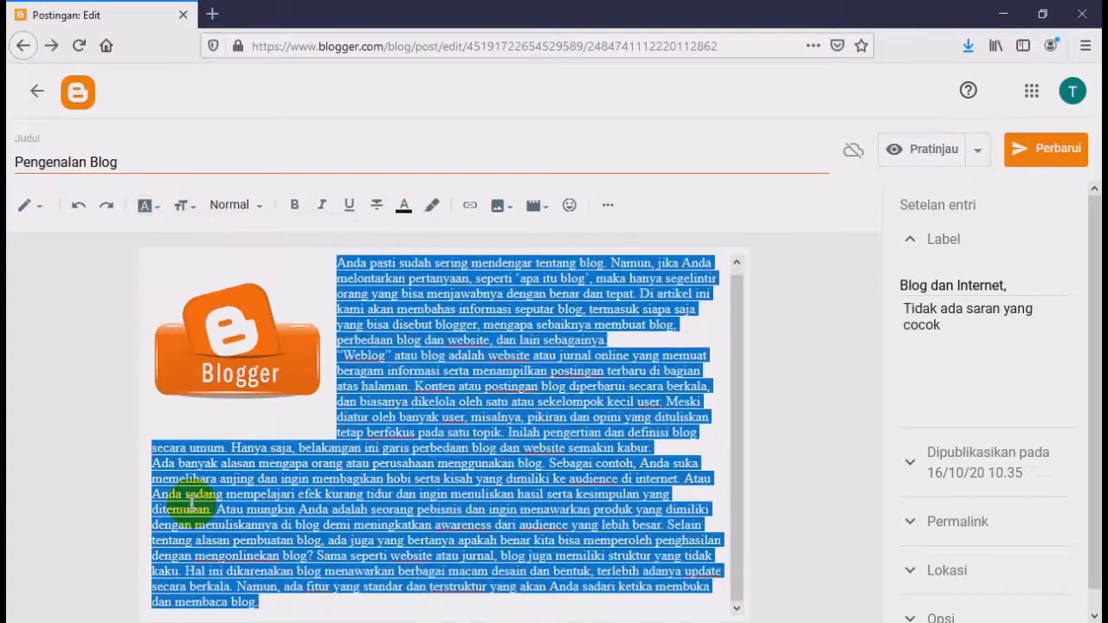
{"action": "left_click", "coordinate": [160, 209]}
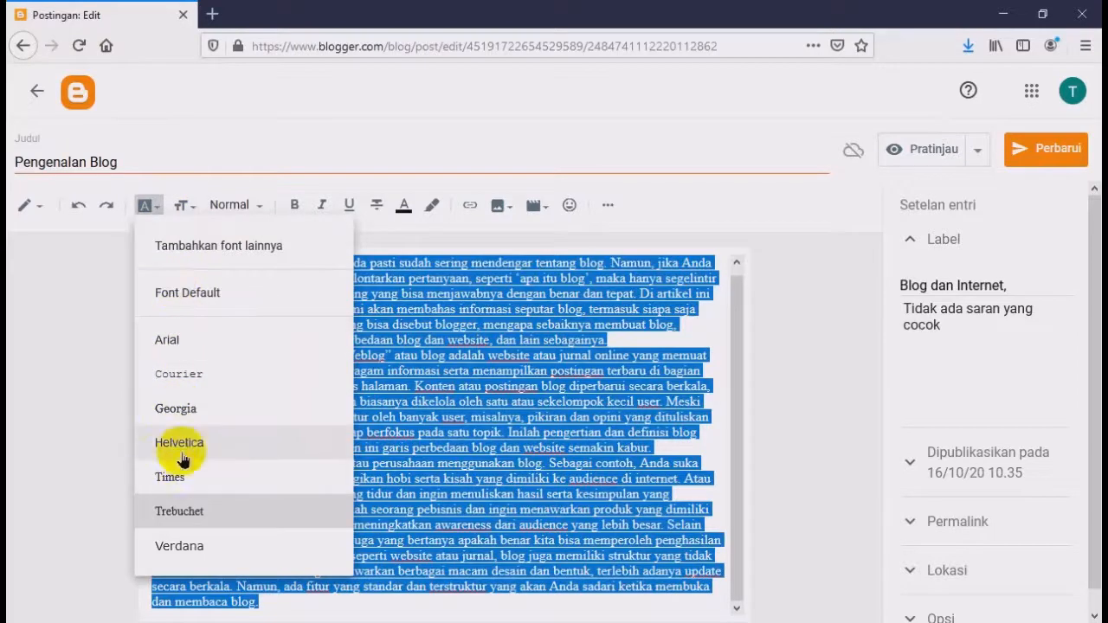
{"action": "left_click", "coordinate": [177, 406]}
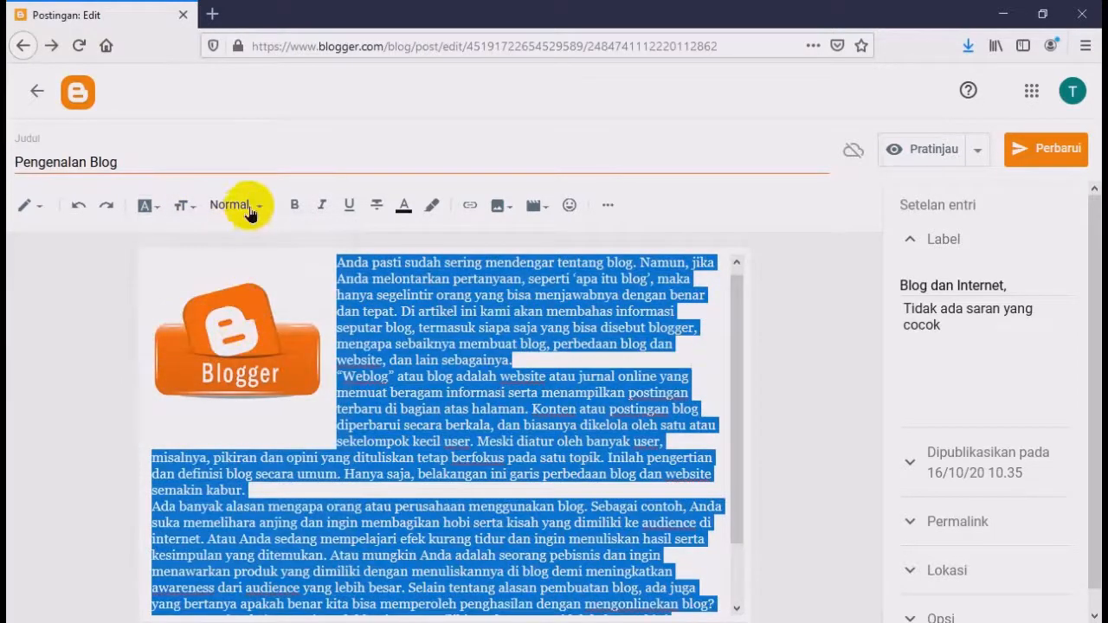
{"action": "left_click", "coordinate": [183, 205]}
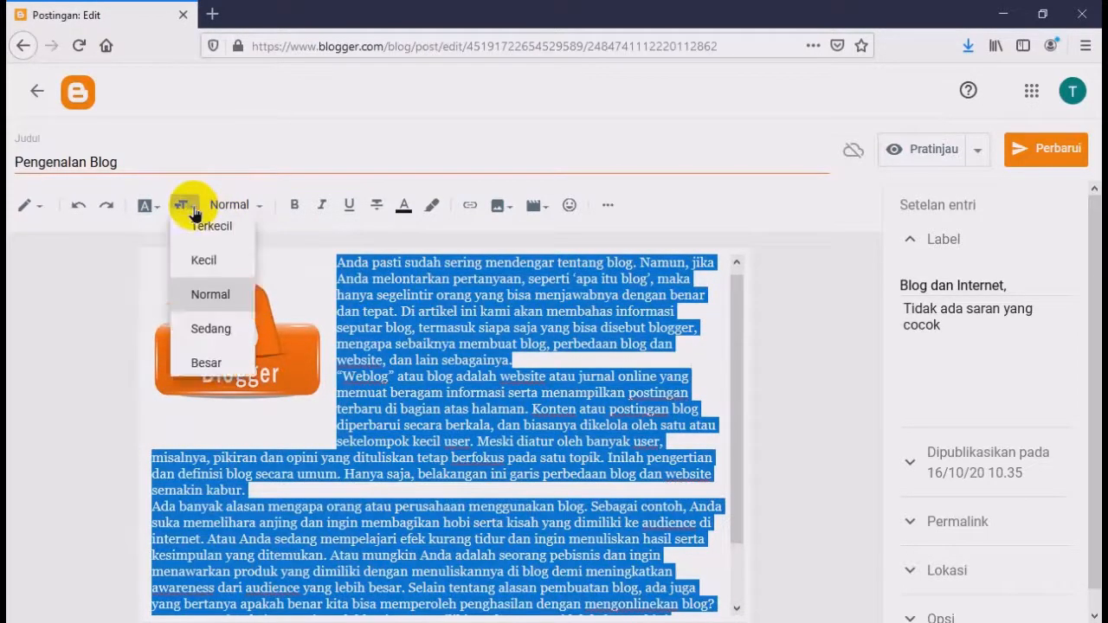
{"action": "left_click", "coordinate": [206, 319]}
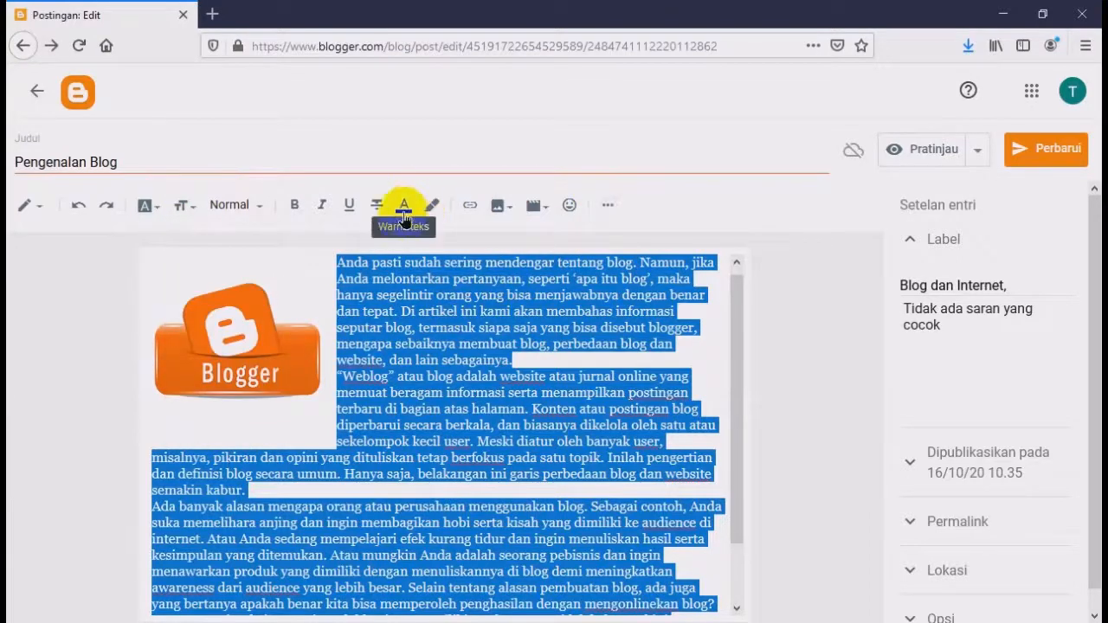
Justify the post body text with the Ratakan alignment
{"action": "left_click", "coordinate": [606, 206]}
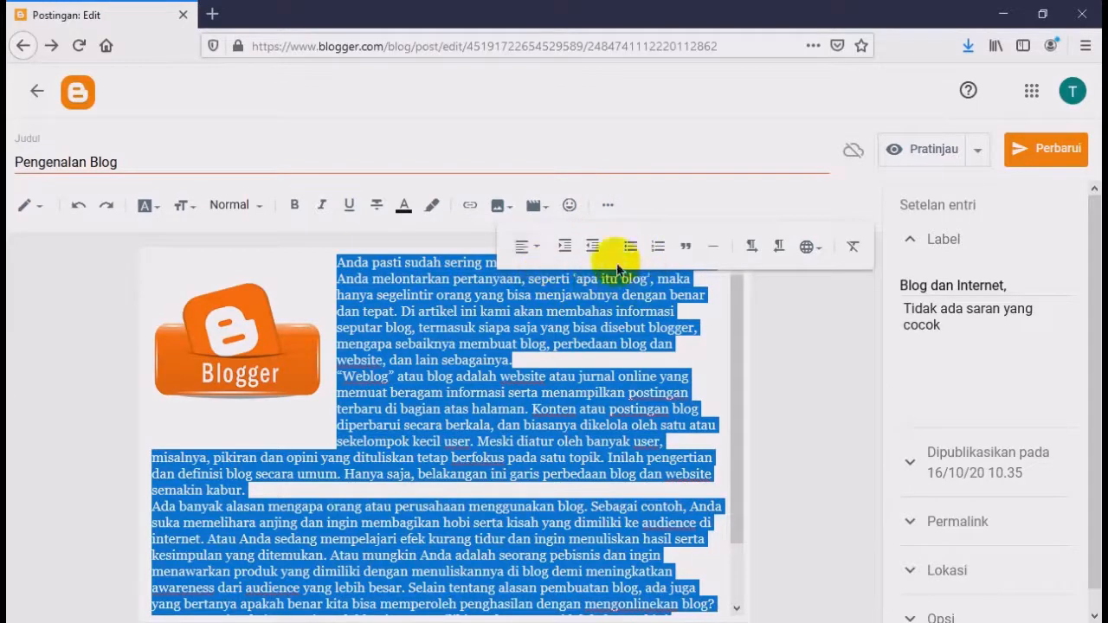
{"action": "left_click", "coordinate": [528, 248]}
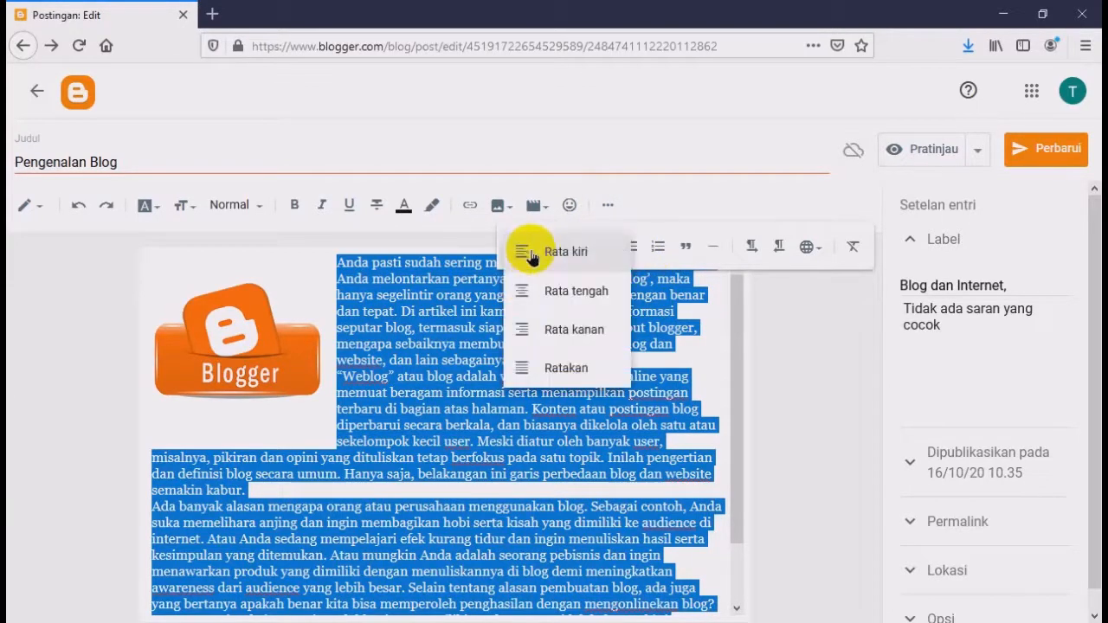
{"action": "left_click", "coordinate": [541, 366]}
{"action": "left_click", "coordinate": [411, 338]}
{"action": "scroll", "coordinate": [407, 333], "scroll_direction": "up", "scroll_amount": 2}
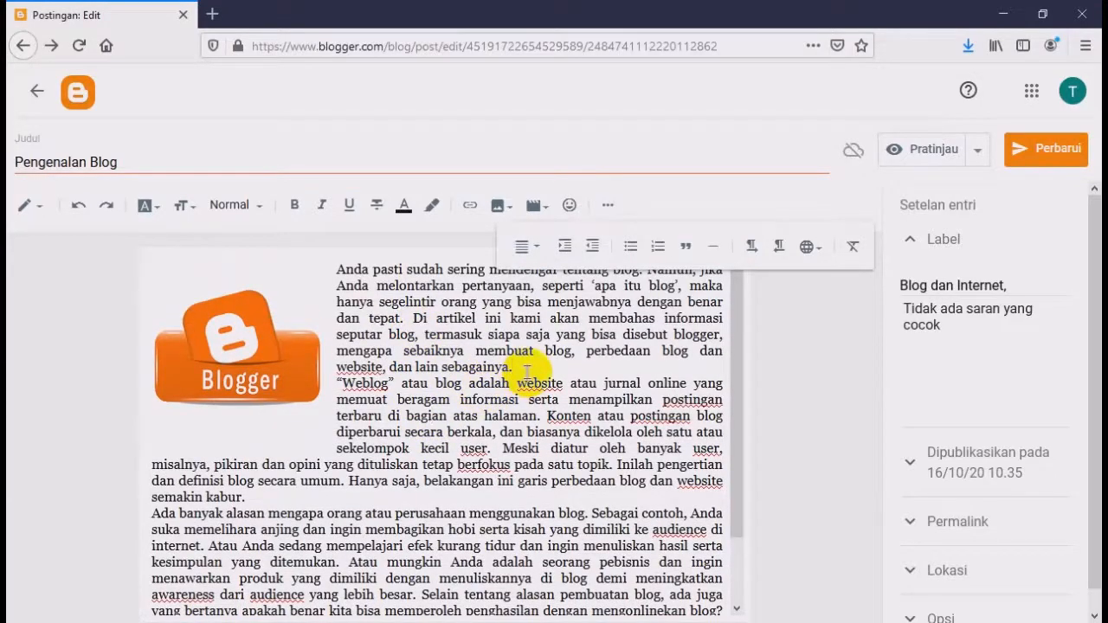
Add blank lines after the first paragraph and before 'Ada banyak', and make 'Hal ini' a new paragraph
{"action": "key", "text": "Return"}
{"action": "scroll", "coordinate": [485, 363], "scroll_direction": "up", "scroll_amount": 2}
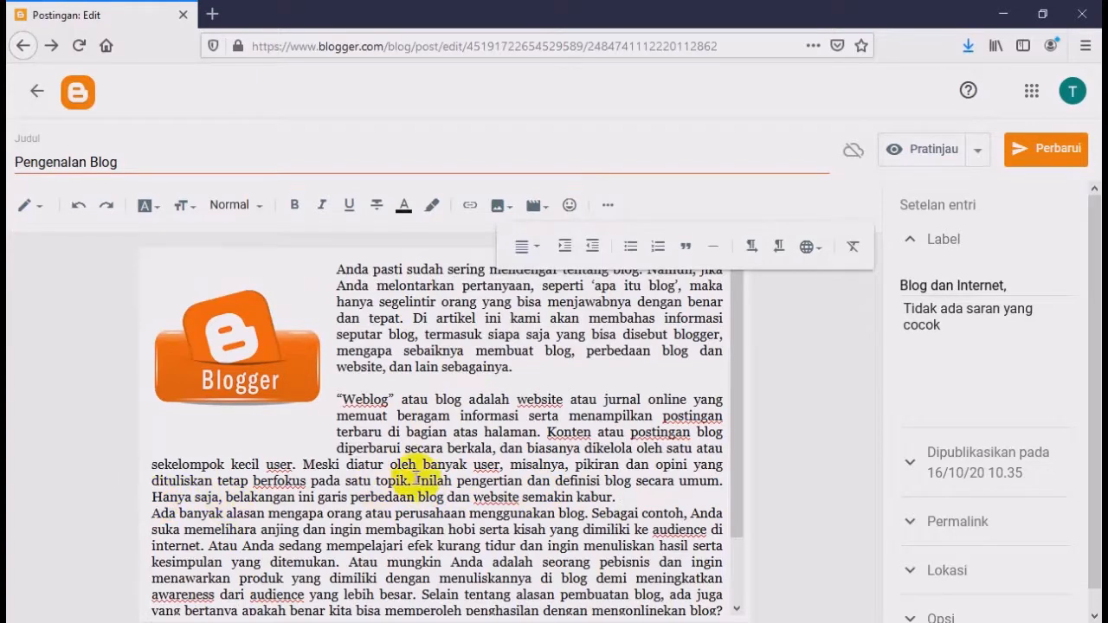
{"action": "scroll", "coordinate": [432, 450], "scroll_direction": "down", "scroll_amount": 2}
{"action": "scroll", "coordinate": [471, 437], "scroll_direction": "up", "scroll_amount": 2}
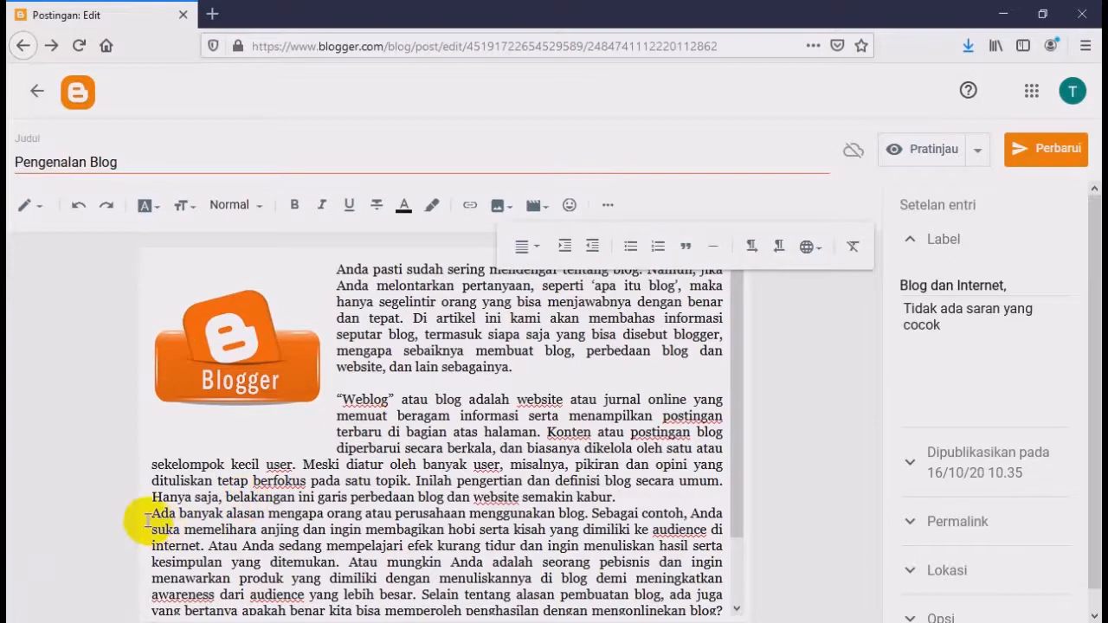
{"action": "key", "text": "Return"}
{"action": "scroll", "coordinate": [272, 510], "scroll_direction": "down", "scroll_amount": 2}
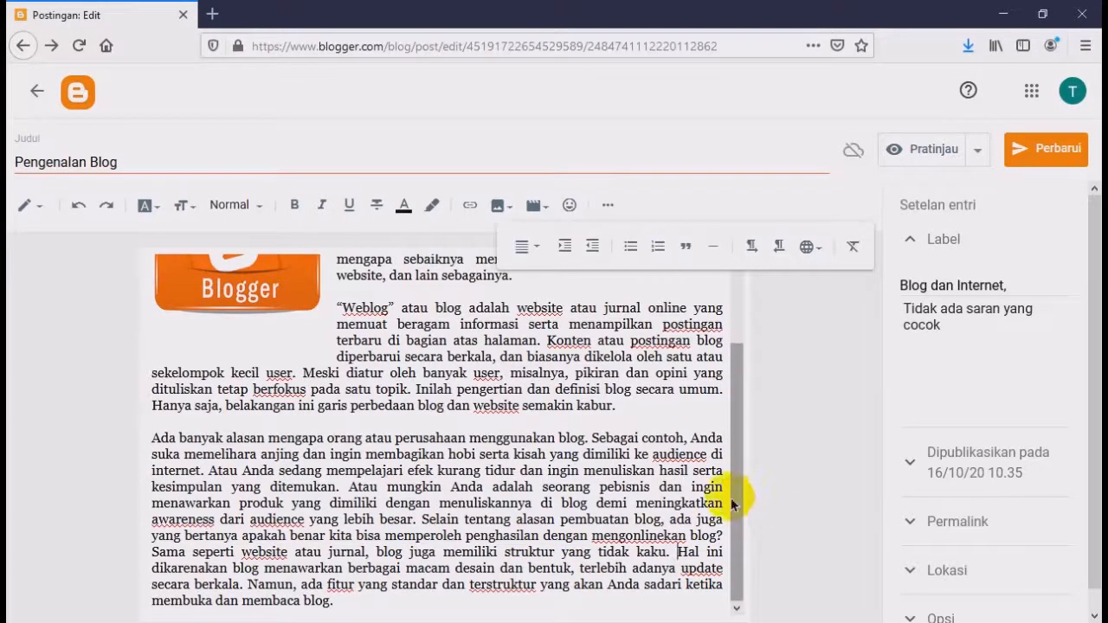
{"action": "key", "text": "Return"}
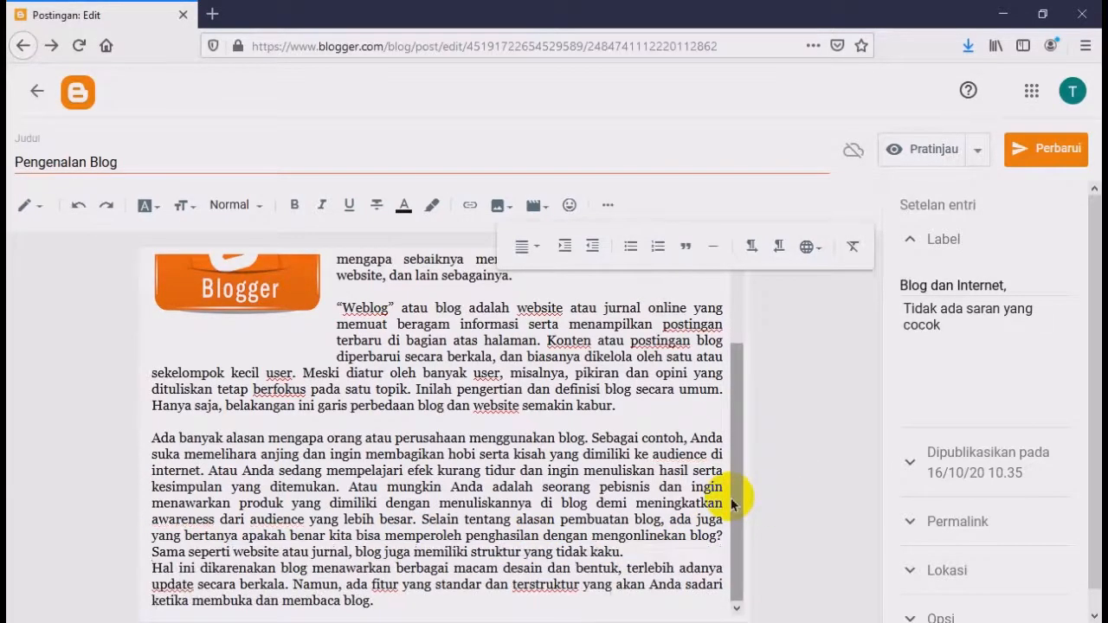
{"action": "key", "text": "Return"}
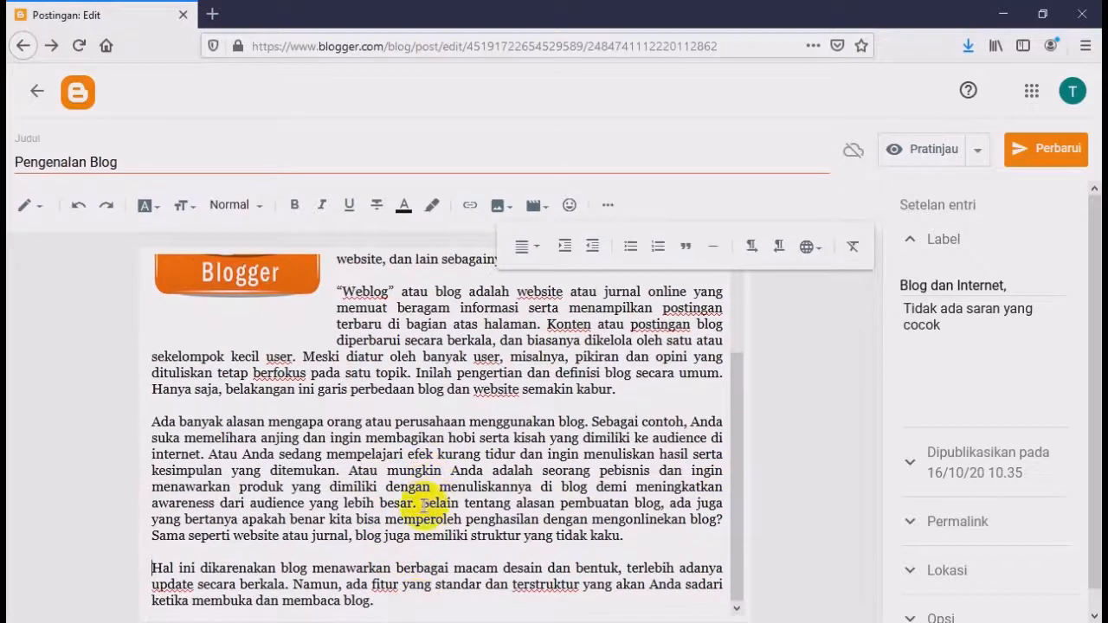
{"action": "scroll", "coordinate": [425, 495], "scroll_direction": "up", "scroll_amount": 3}
{"action": "scroll", "coordinate": [425, 495], "scroll_direction": "down", "scroll_amount": 3}
{"action": "scroll", "coordinate": [484, 467], "scroll_direction": "up", "scroll_amount": 3}
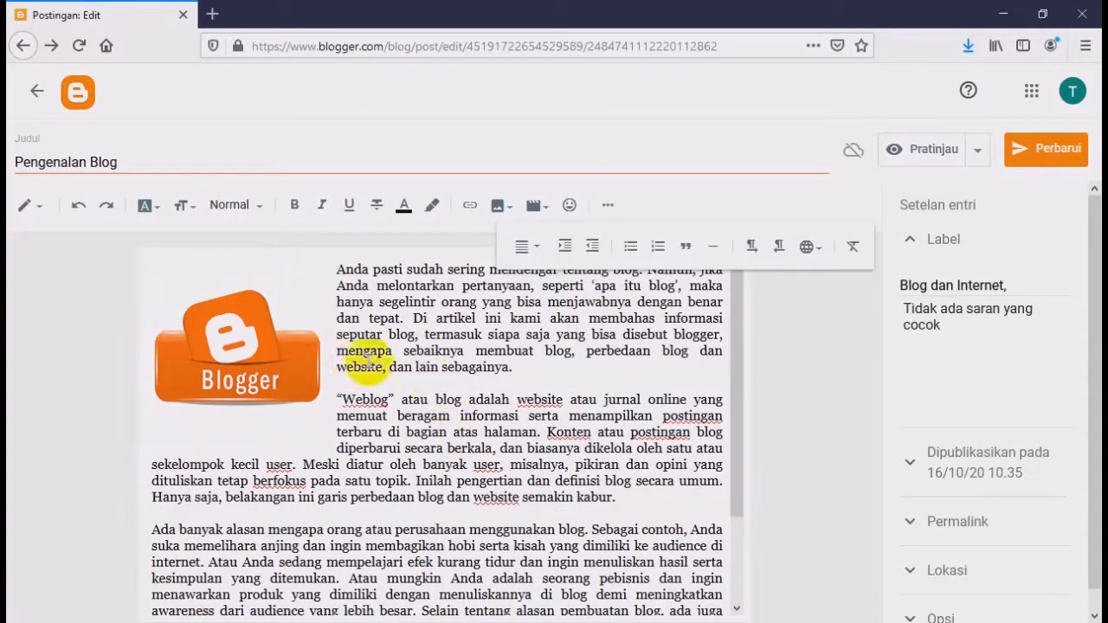
{"action": "scroll", "coordinate": [736, 414], "scroll_direction": "down", "scroll_amount": 2}
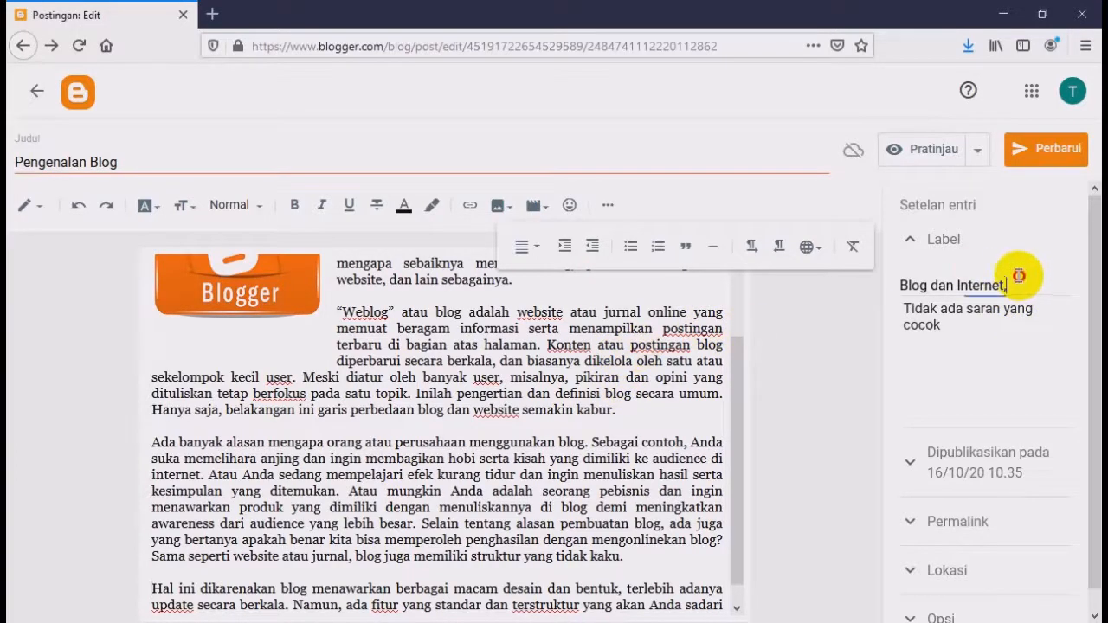
Change the label 'Blog dan Internet' to 'Blogger' and update the Pengenalan Blog post
{"action": "left_click_drag", "start_coordinate": [1018, 276], "coordinate": [852, 289]}
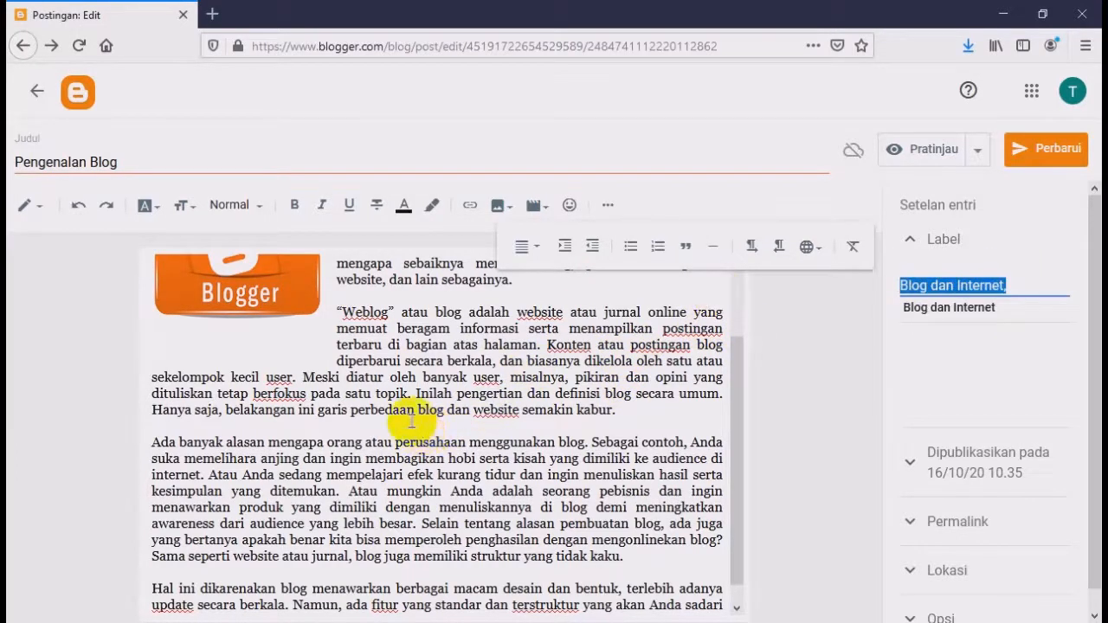
{"action": "type", "text": "Blogger"}
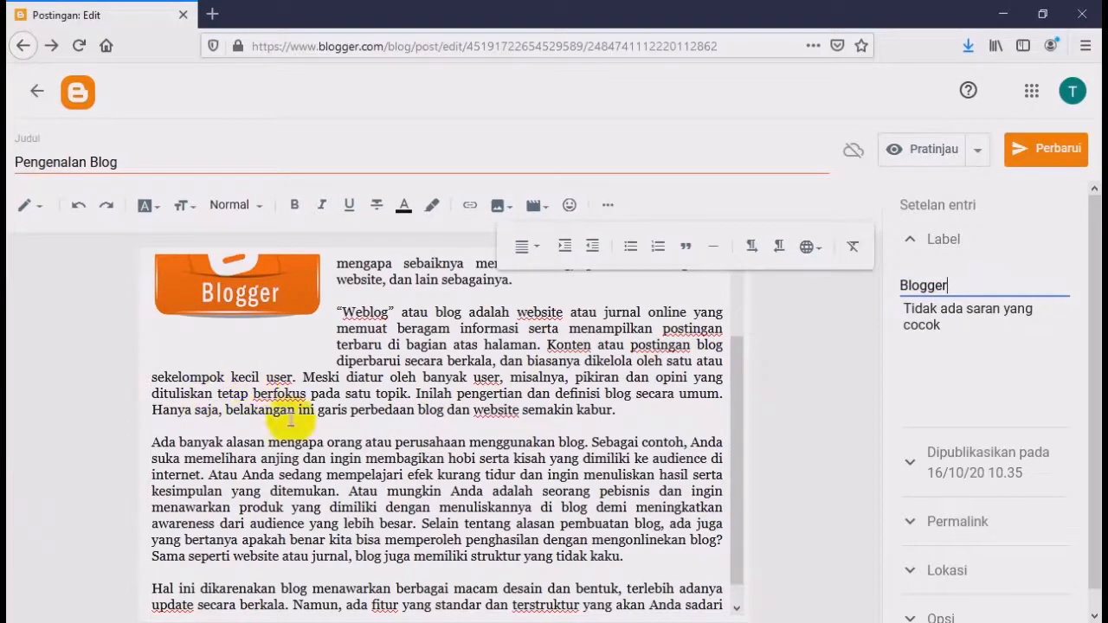
{"action": "scroll", "coordinate": [344, 488], "scroll_direction": "down", "scroll_amount": 1}
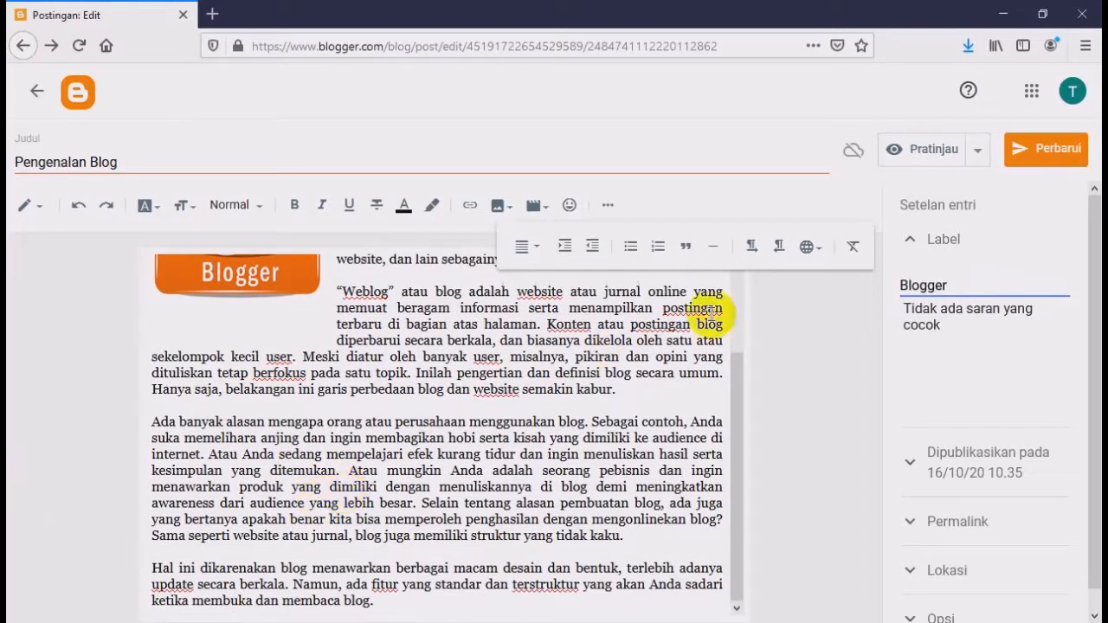
{"action": "left_click", "coordinate": [1035, 151]}
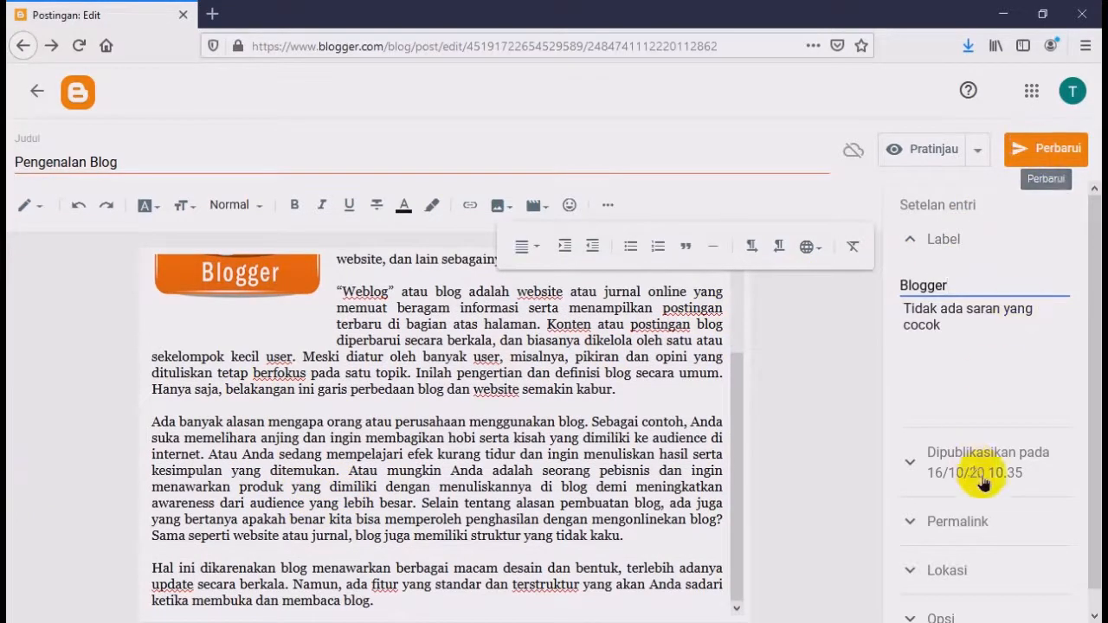
{"action": "left_click", "coordinate": [1028, 129]}
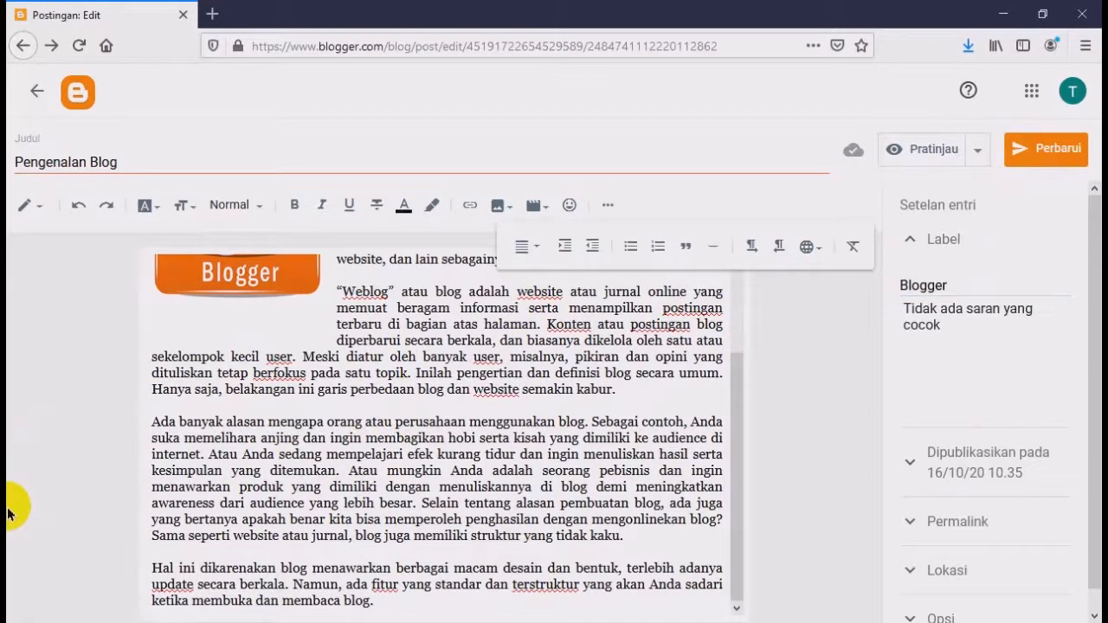
{"action": "scroll", "coordinate": [296, 383], "scroll_direction": "up", "scroll_amount": 2}
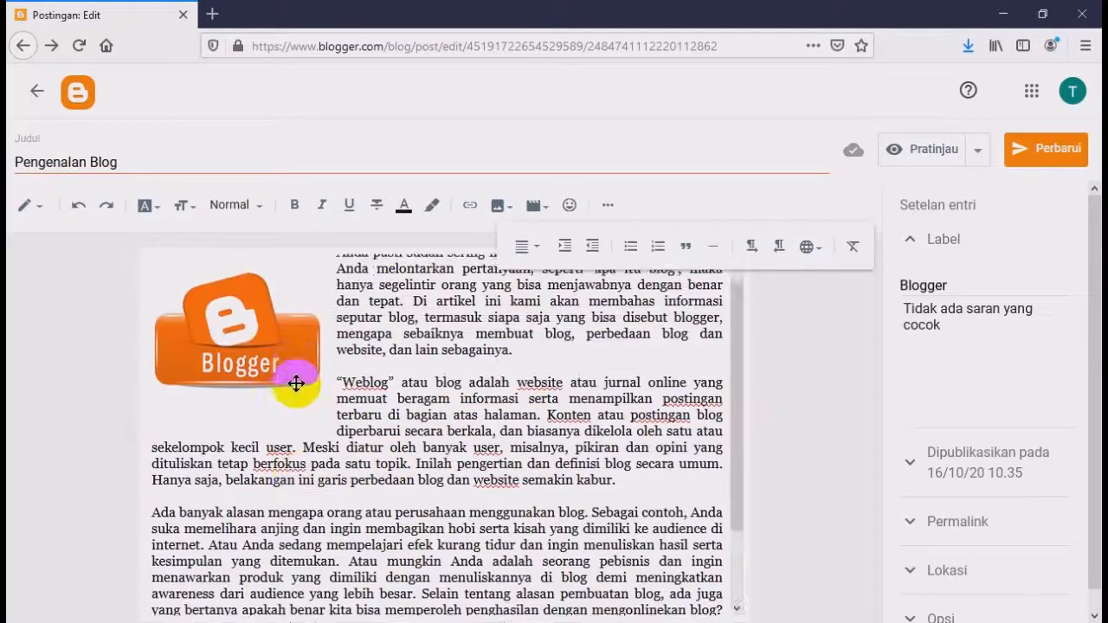
{"action": "scroll", "coordinate": [296, 383], "scroll_direction": "up", "scroll_amount": 1}
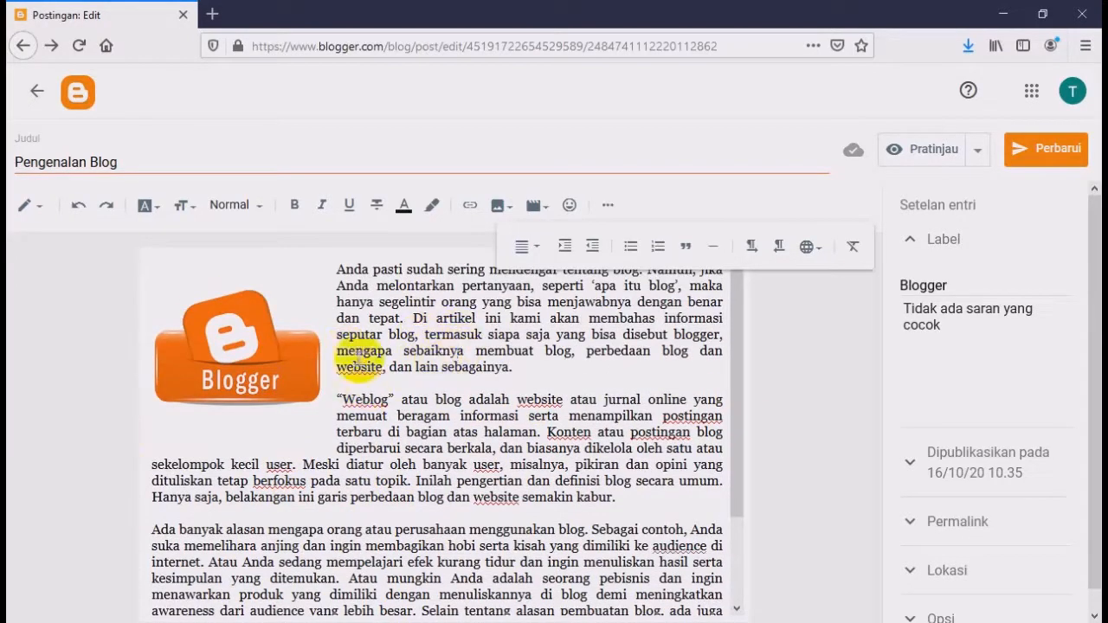
{"action": "scroll", "coordinate": [346, 358], "scroll_direction": "down", "scroll_amount": 2}
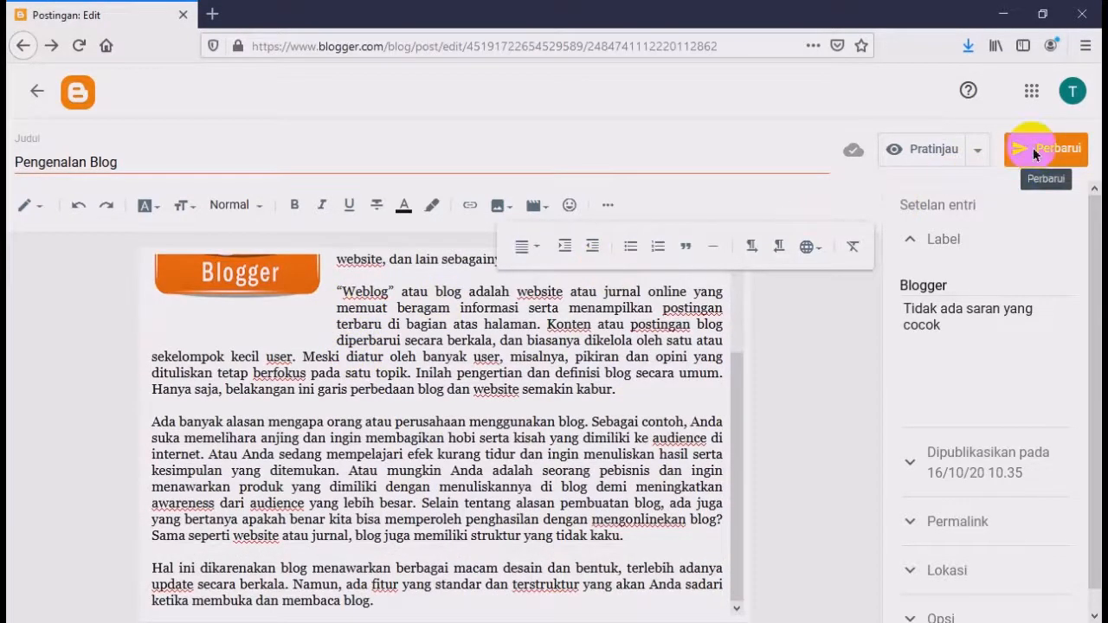
Recheck the Pengenalan Blog post, then open the live 'Tutorial Komputer' blog via Lihat blog
{"action": "left_click", "coordinate": [38, 92]}
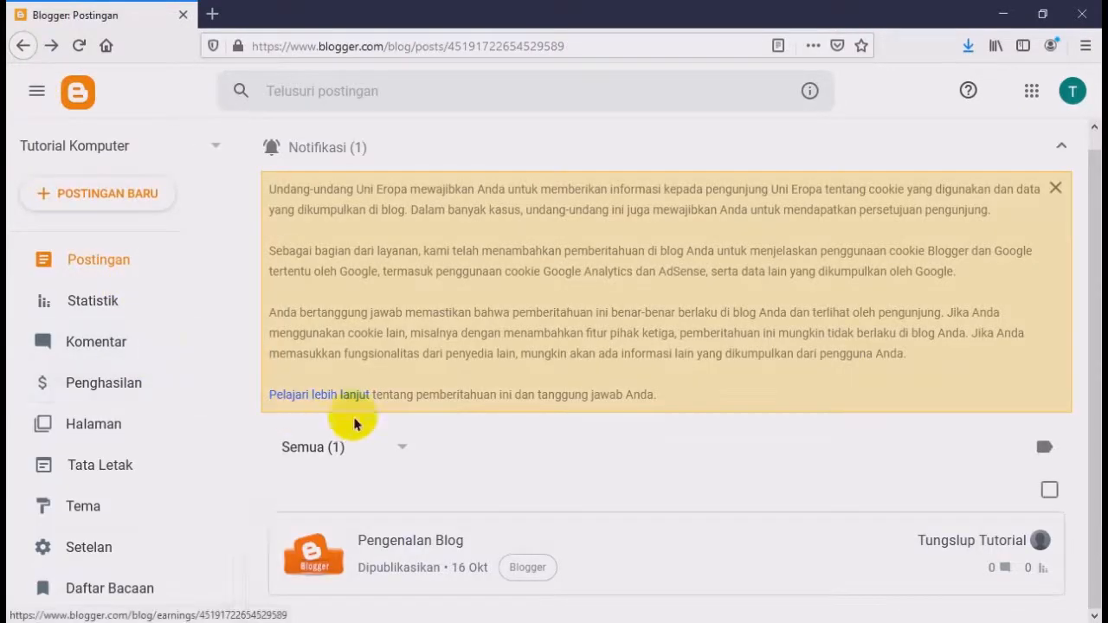
{"action": "left_click", "coordinate": [388, 547]}
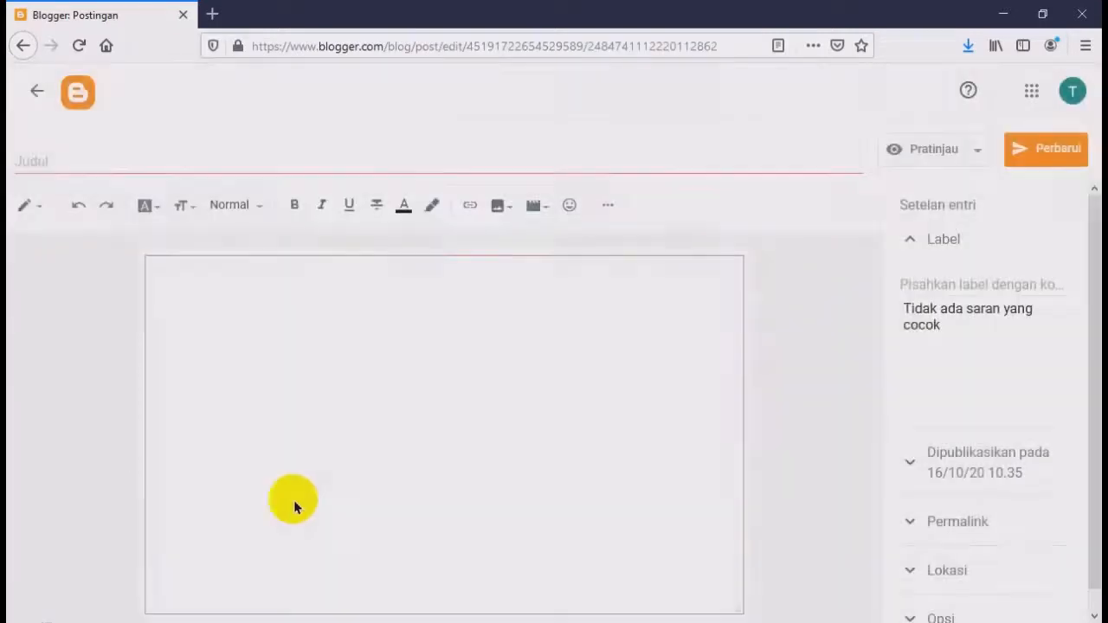
{"action": "scroll", "coordinate": [299, 485], "scroll_direction": "down", "scroll_amount": 4}
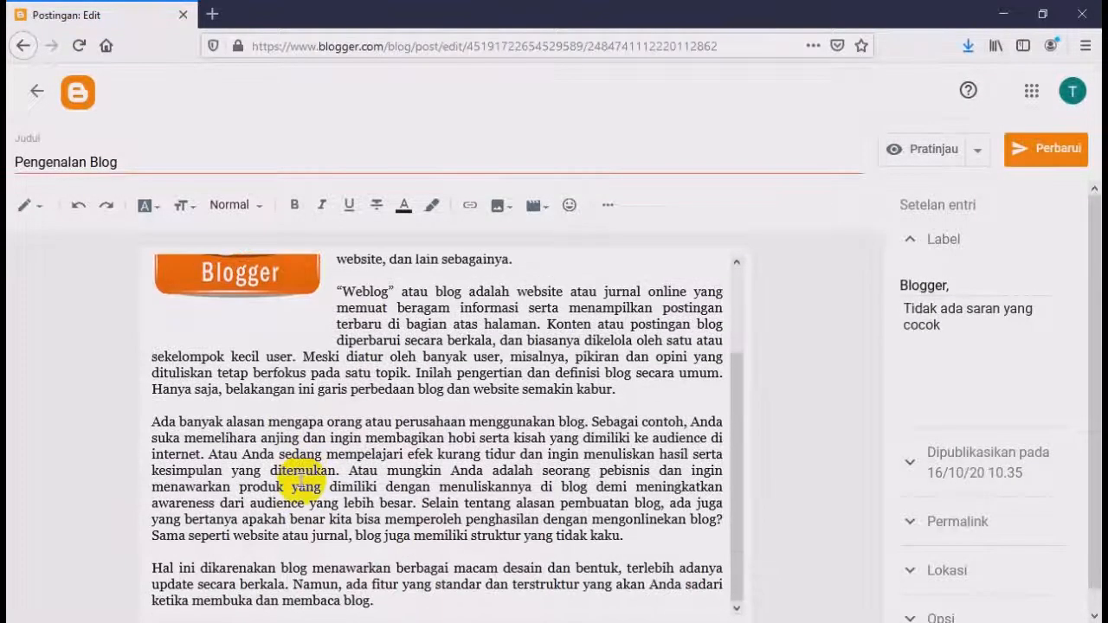
{"action": "left_click", "coordinate": [36, 92]}
{"action": "scroll", "coordinate": [52, 346], "scroll_direction": "down", "scroll_amount": 2}
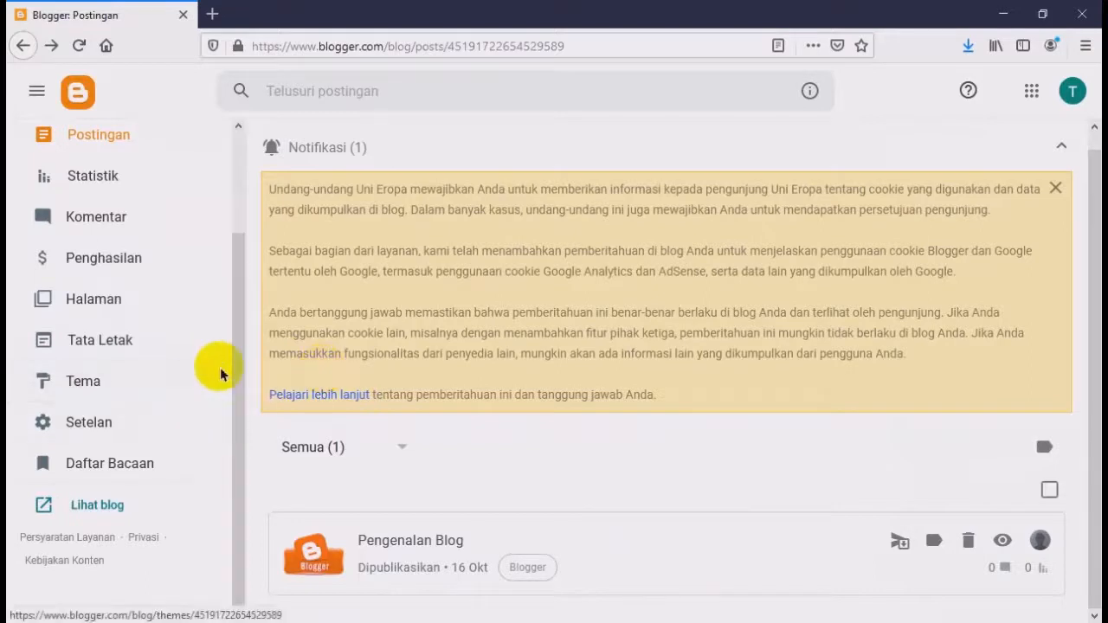
{"action": "scroll", "coordinate": [212, 364], "scroll_direction": "up", "scroll_amount": 2}
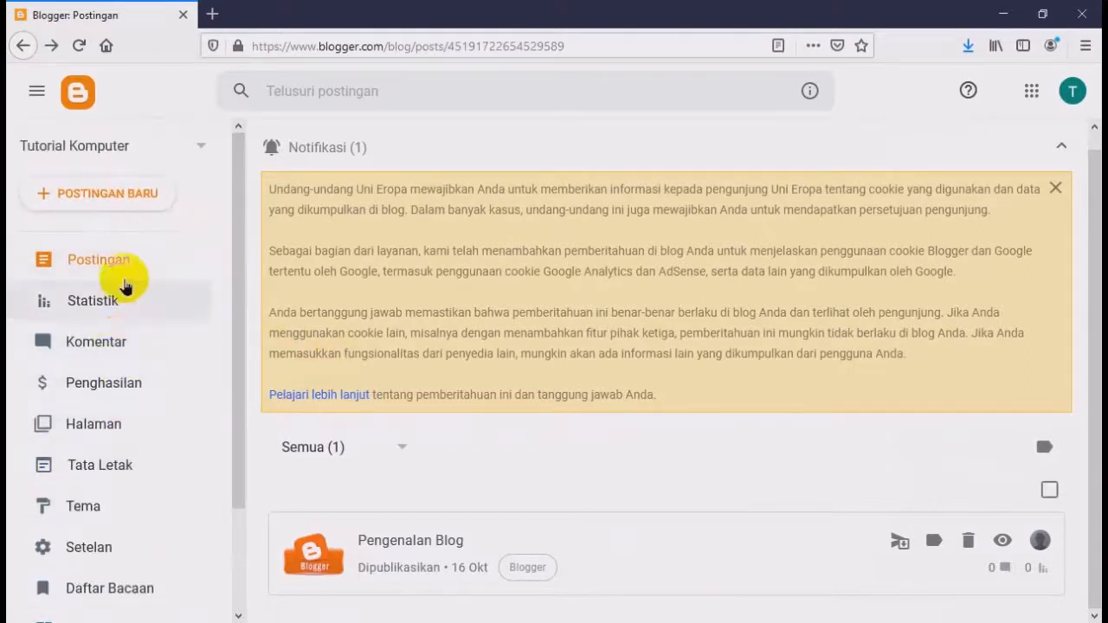
{"action": "scroll", "coordinate": [79, 558], "scroll_direction": "down", "scroll_amount": 2}
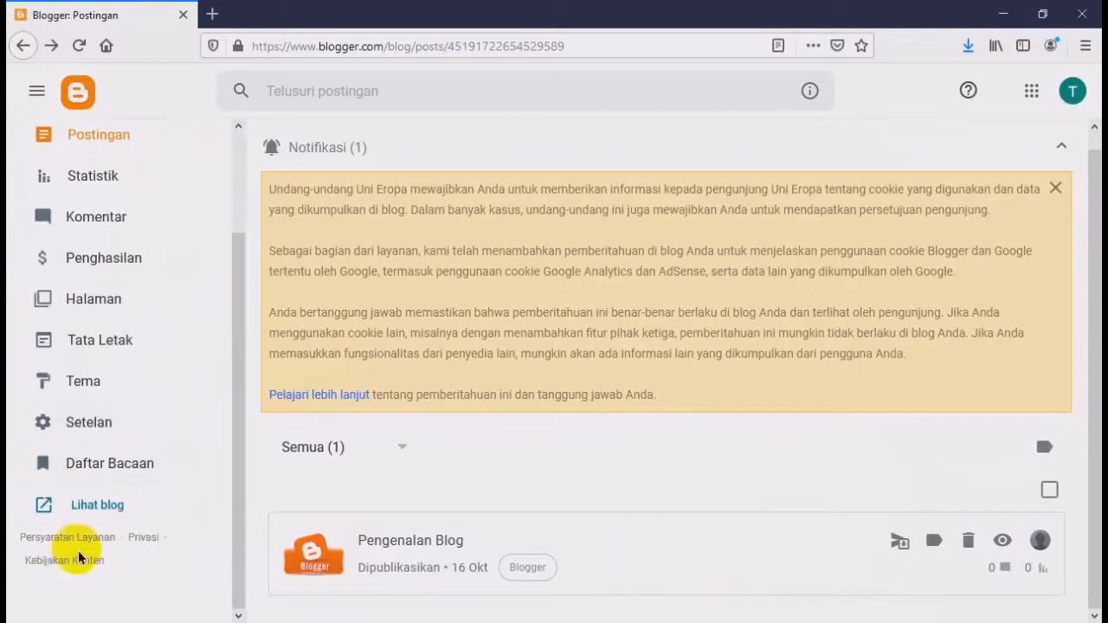
{"action": "left_click", "coordinate": [79, 507]}
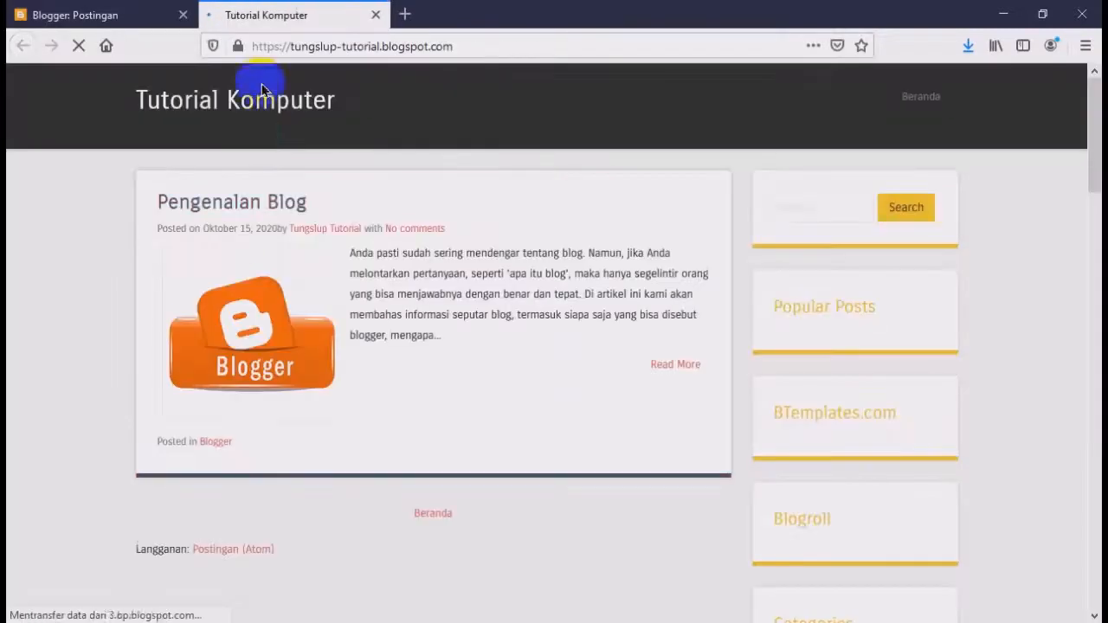
Read the full Pengenalan Blog article on the live blog, then return to the Blogger post list
{"action": "scroll", "coordinate": [329, 285], "scroll_direction": "down", "scroll_amount": 4}
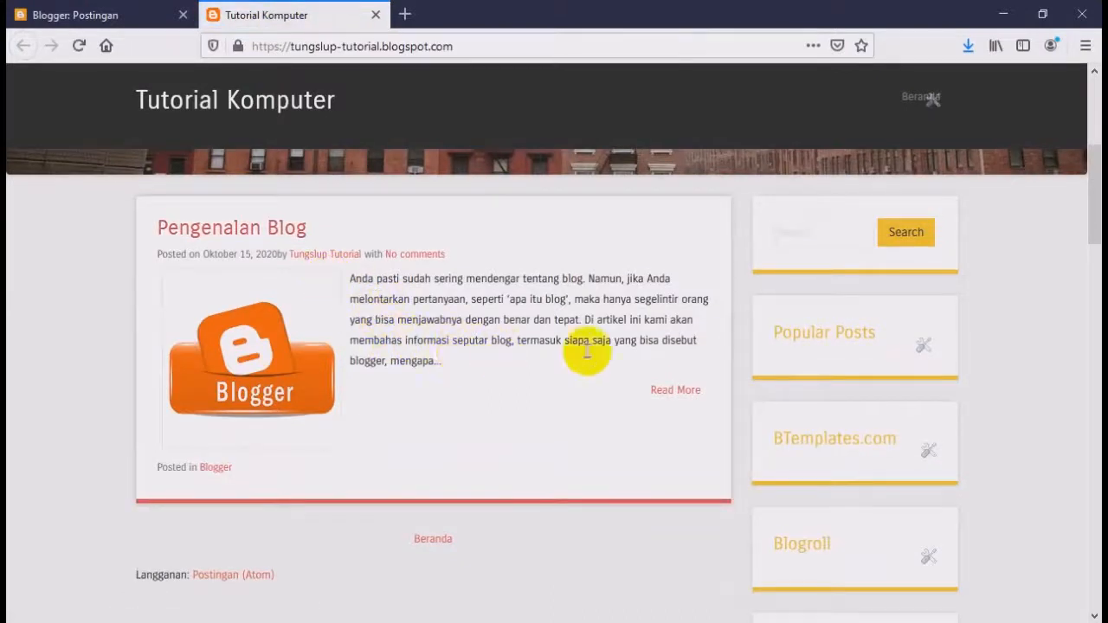
{"action": "left_click", "coordinate": [674, 389]}
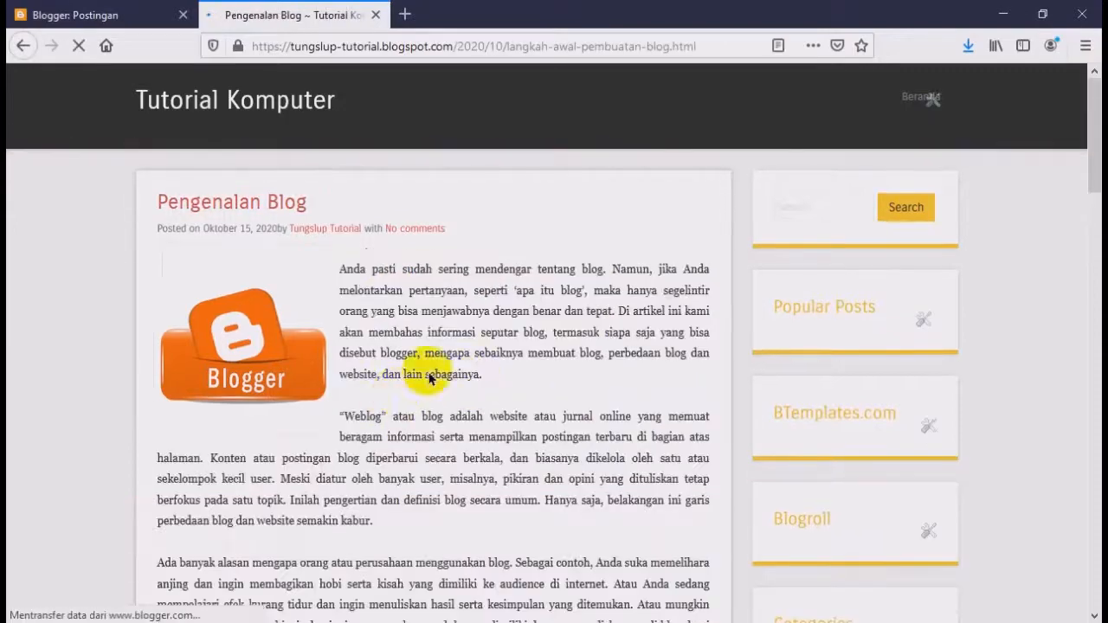
{"action": "scroll", "coordinate": [477, 346], "scroll_direction": "down", "scroll_amount": 4}
{"action": "scroll", "coordinate": [482, 353], "scroll_direction": "up", "scroll_amount": 4}
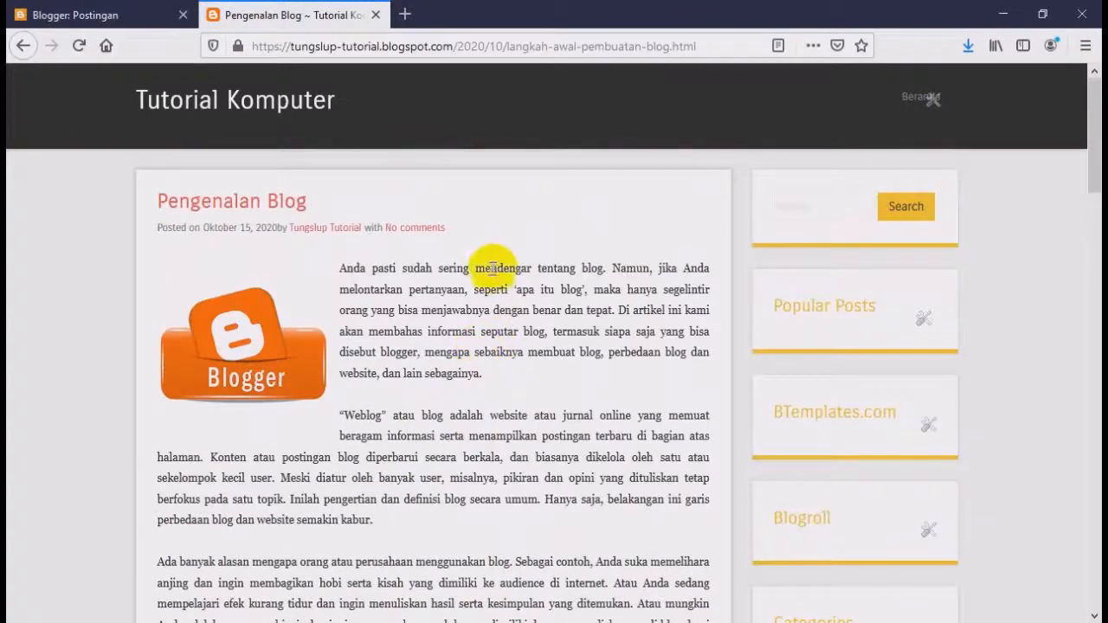
{"action": "scroll", "coordinate": [488, 272], "scroll_direction": "down", "scroll_amount": 10}
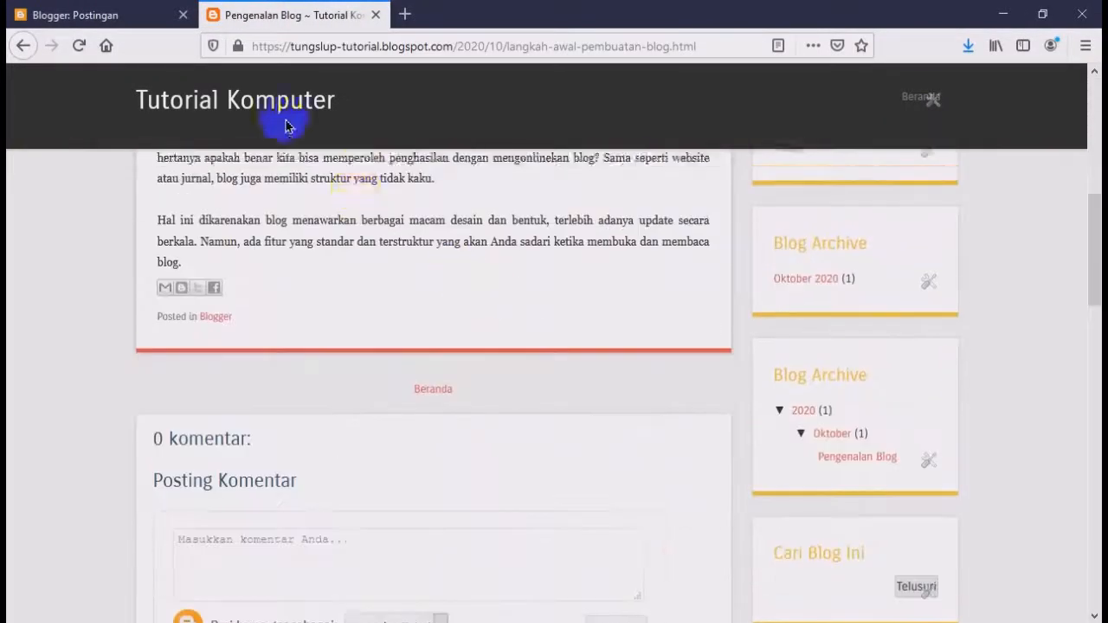
{"action": "scroll", "coordinate": [288, 125], "scroll_direction": "up", "scroll_amount": 5}
{"action": "left_click", "coordinate": [104, 14]}
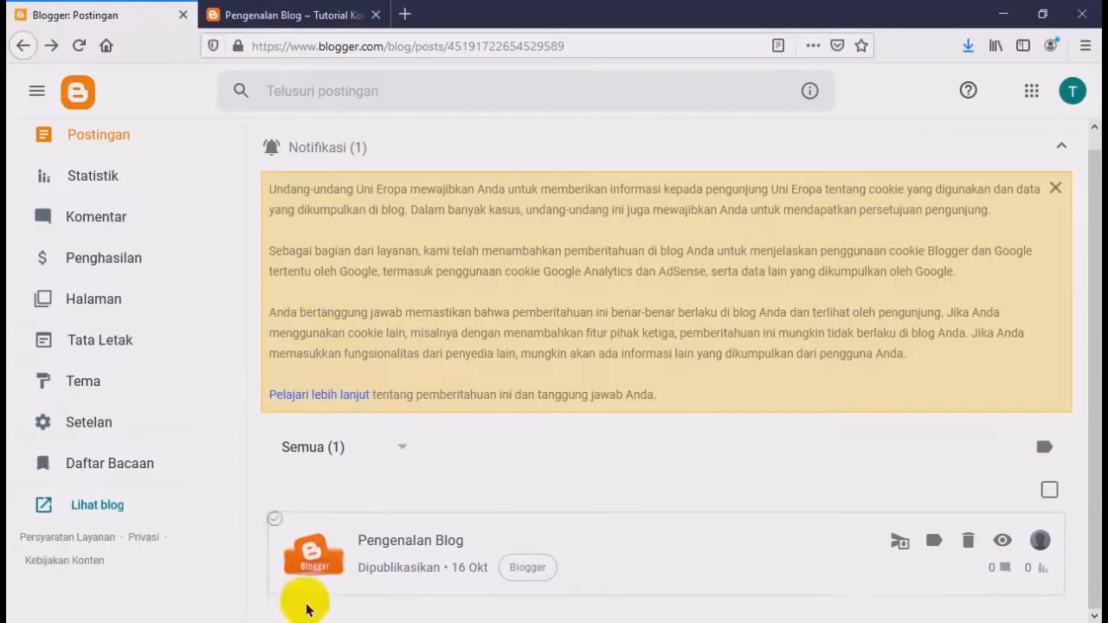
Close the old article notes without saving and bring up the YouTube article in Notepad
{"action": "left_click", "coordinate": [74, 574]}
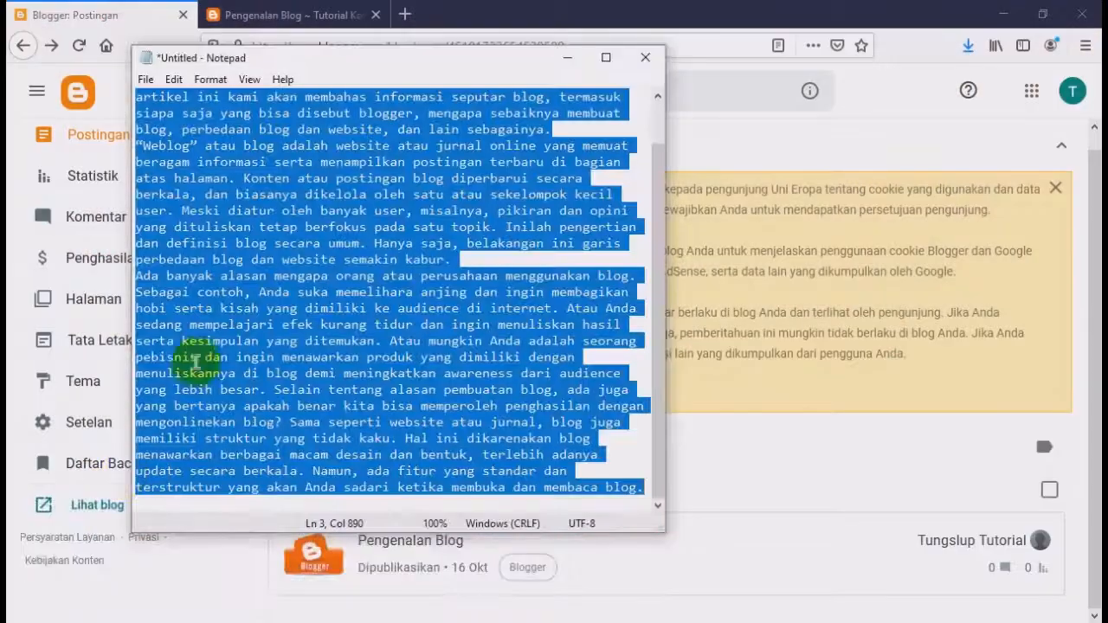
{"action": "left_click", "coordinate": [645, 57]}
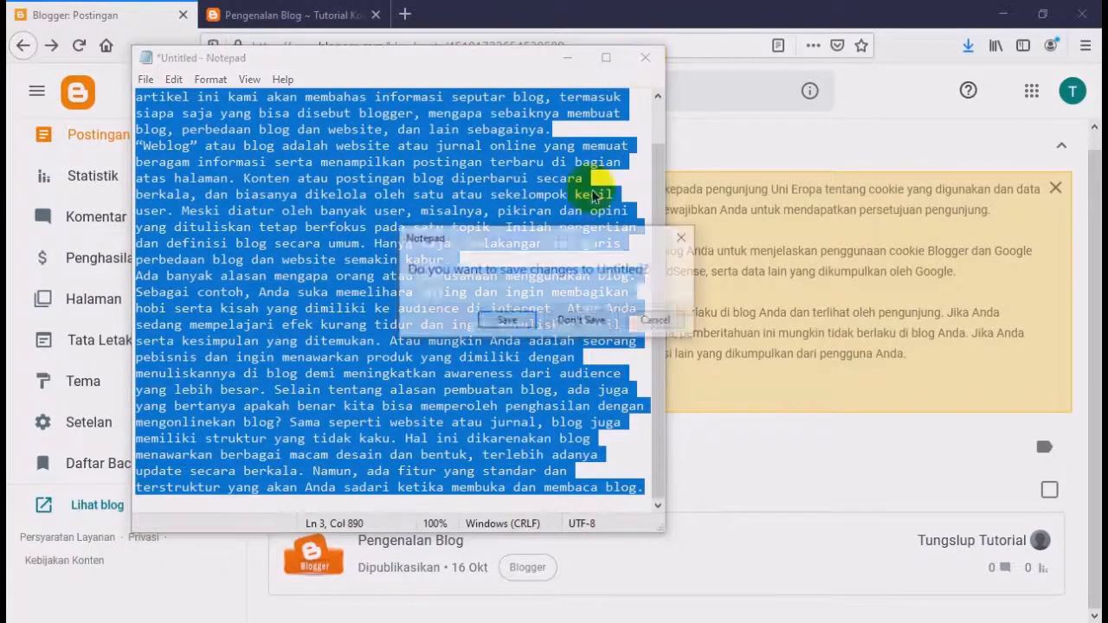
{"action": "left_click", "coordinate": [581, 320]}
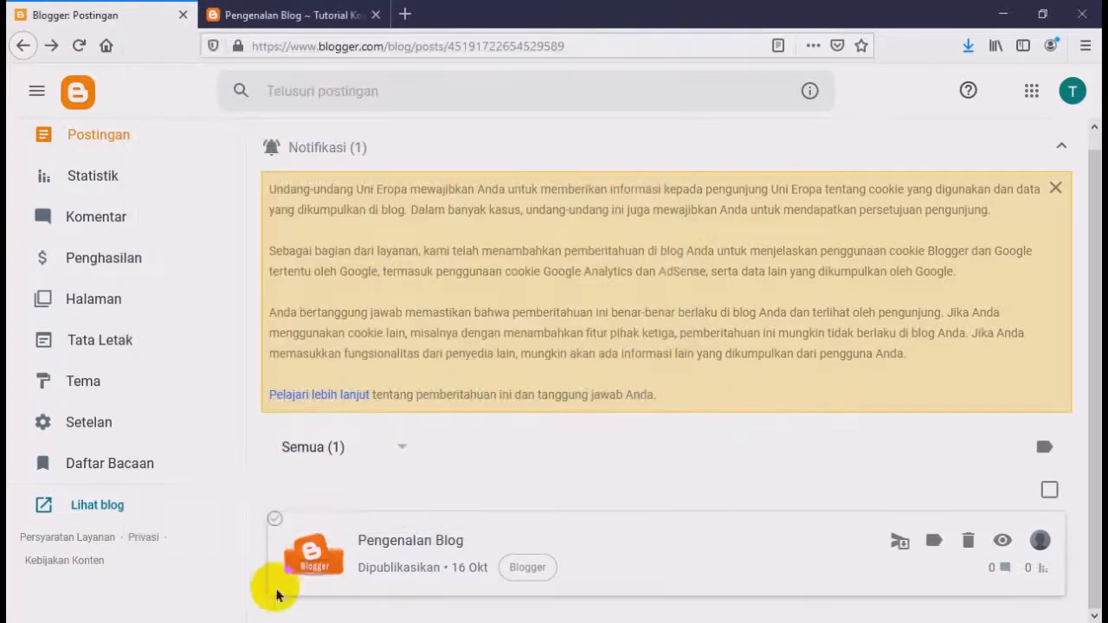
{"action": "mouse_move", "coordinate": [277, 617]}
{"action": "left_click", "coordinate": [111, 569]}
{"action": "scroll", "coordinate": [173, 277], "scroll_direction": "up", "scroll_amount": 5}
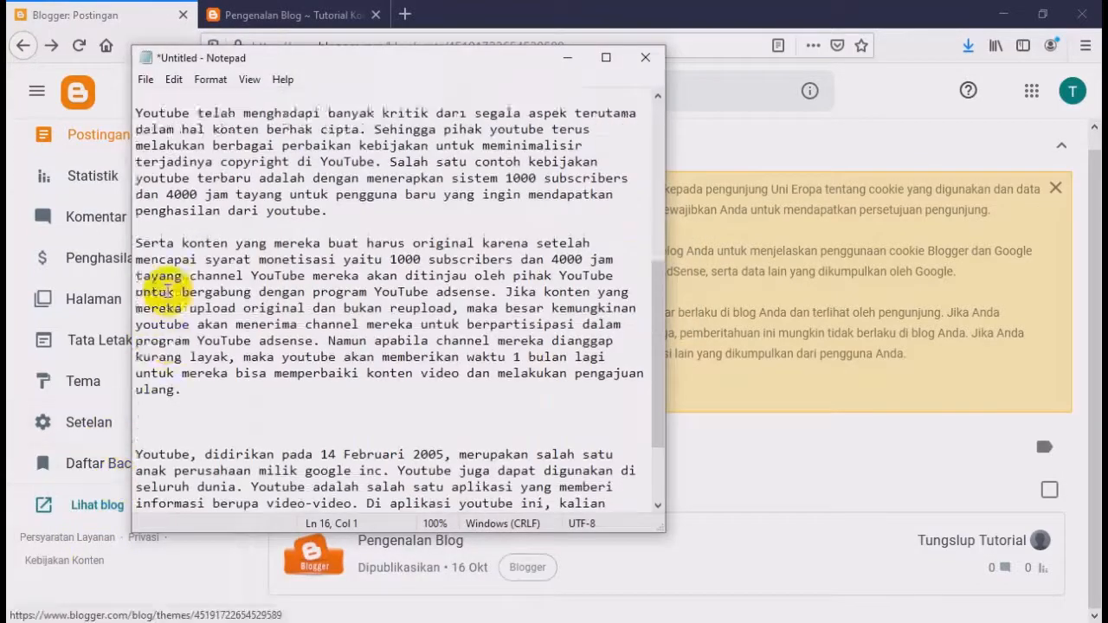
{"action": "scroll", "coordinate": [243, 259], "scroll_direction": "up", "scroll_amount": 3}
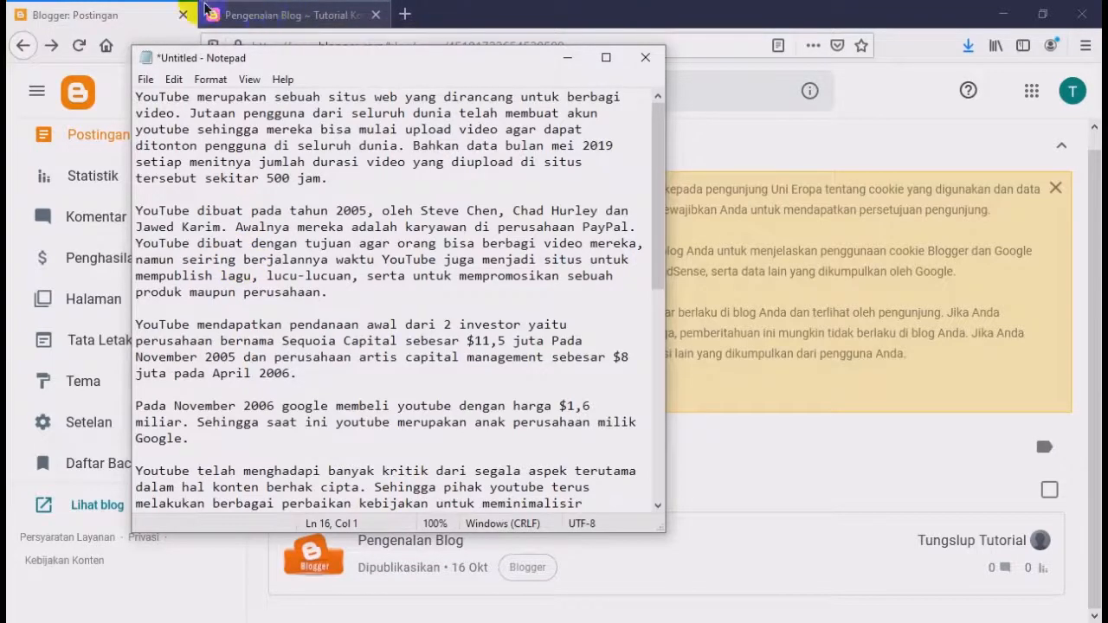
Back in Blogger, start a new post with POSTINGAN BARU
{"action": "left_click", "coordinate": [130, 15]}
{"action": "scroll", "coordinate": [168, 251], "scroll_direction": "up", "scroll_amount": 1}
{"action": "scroll", "coordinate": [168, 251], "scroll_direction": "up", "scroll_amount": 1}
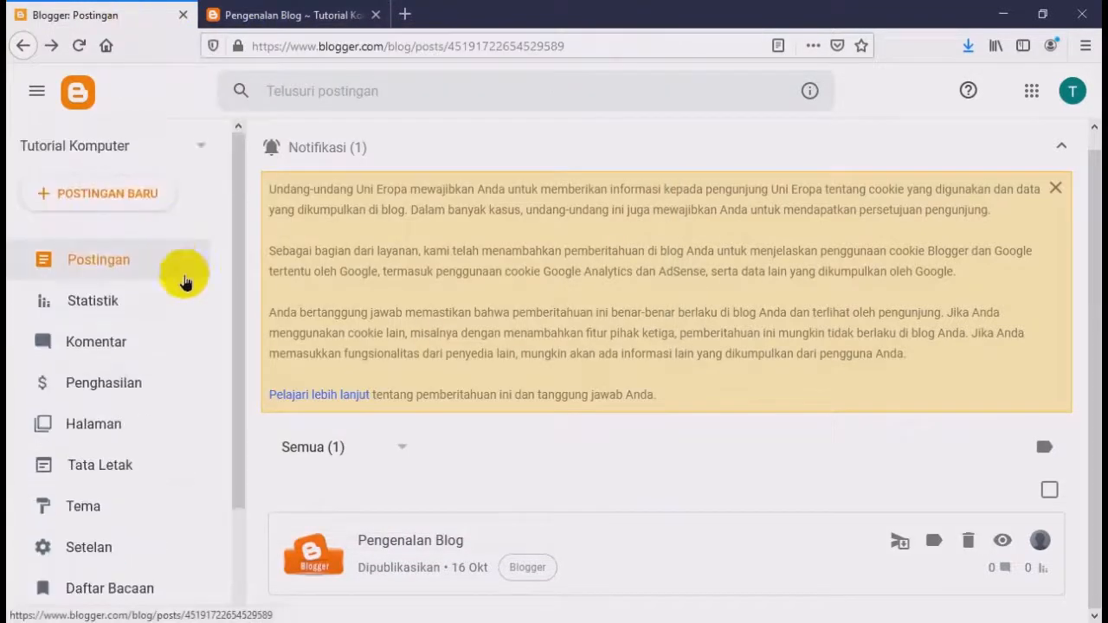
{"action": "left_click", "coordinate": [111, 197]}
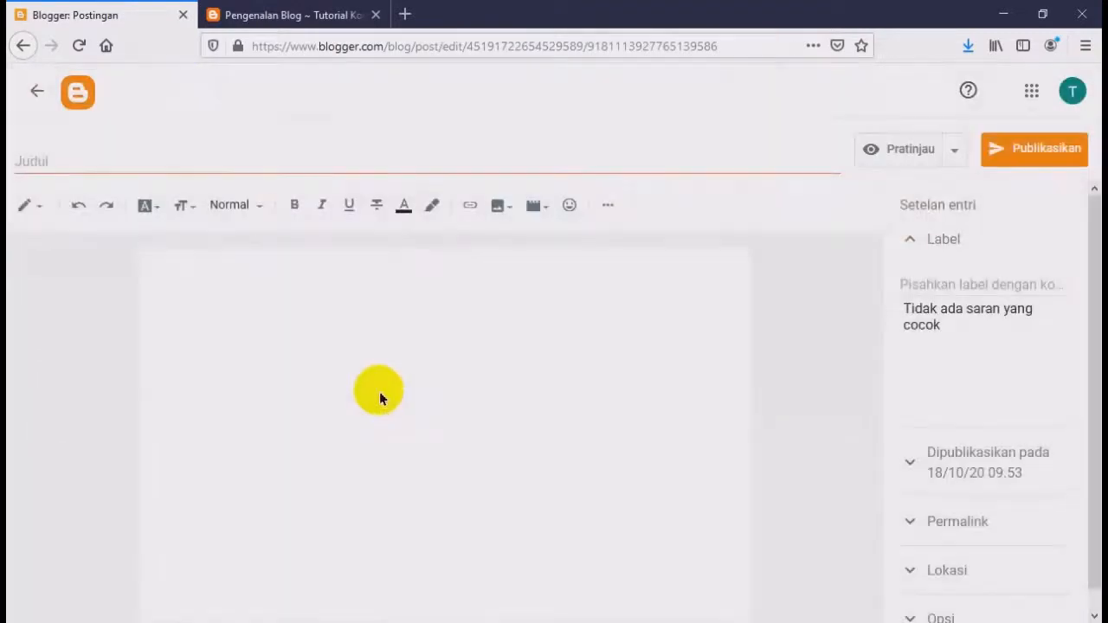
Title the new post 'Pengenalan Youtube' and open the Insert image options
{"action": "left_click", "coordinate": [122, 157]}
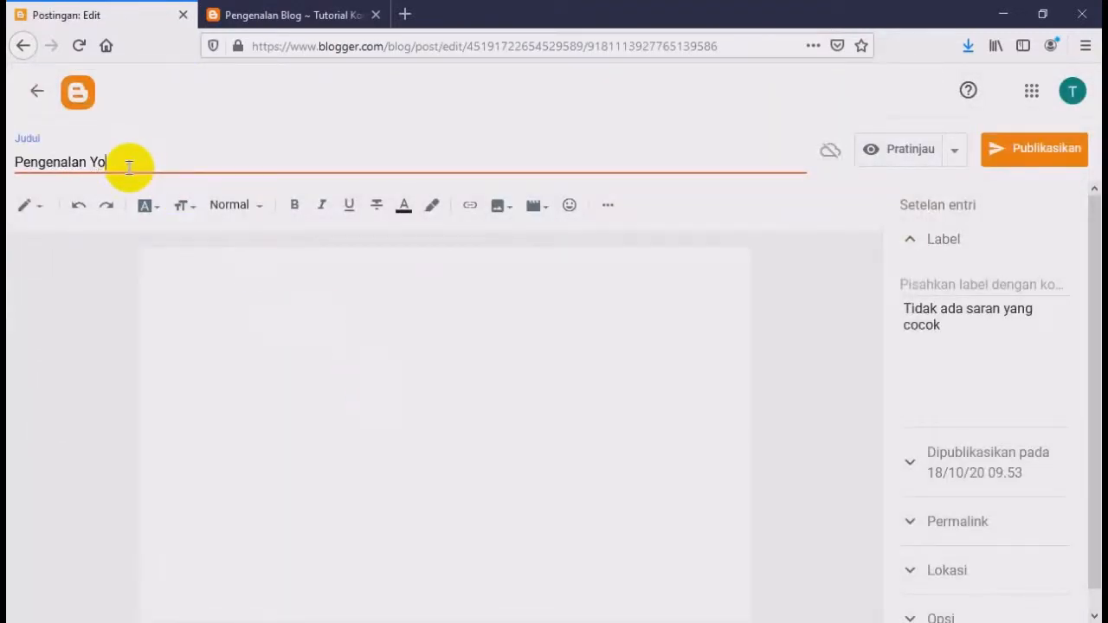
{"action": "left_click", "coordinate": [499, 208]}
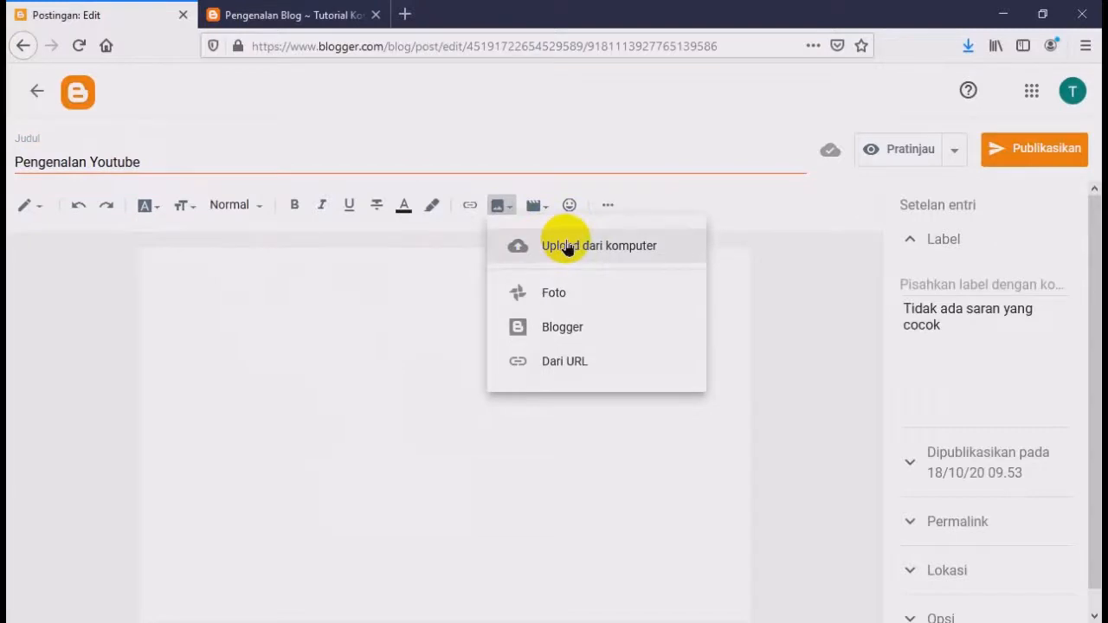
Upload Youtube-logo.jpg from drive F: and insert it into the post body
{"action": "left_click", "coordinate": [567, 247]}
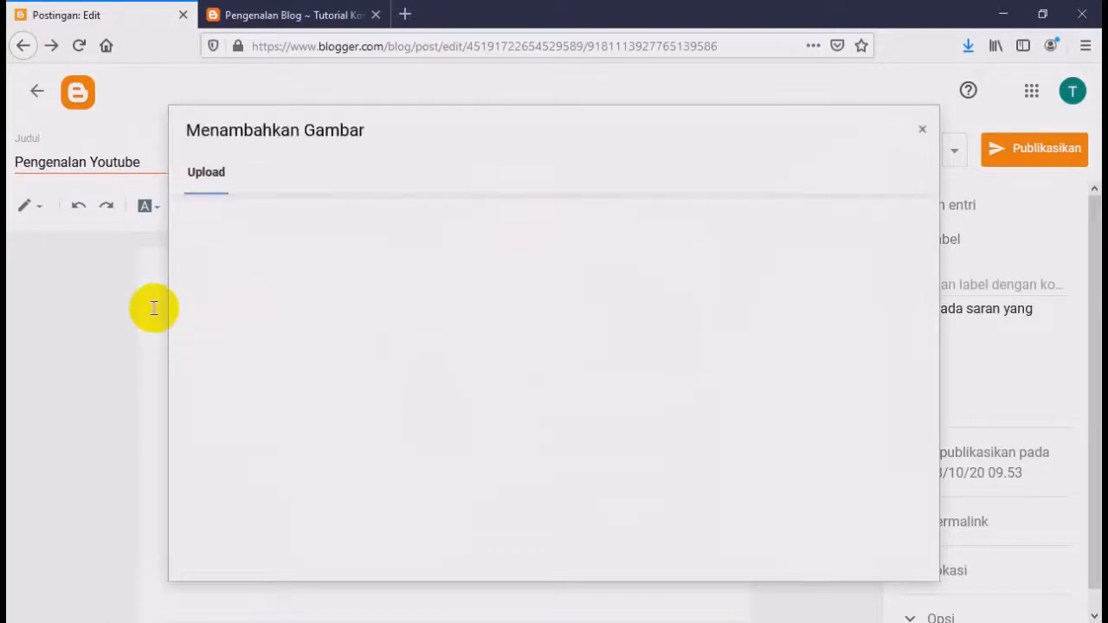
{"action": "left_click", "coordinate": [222, 220]}
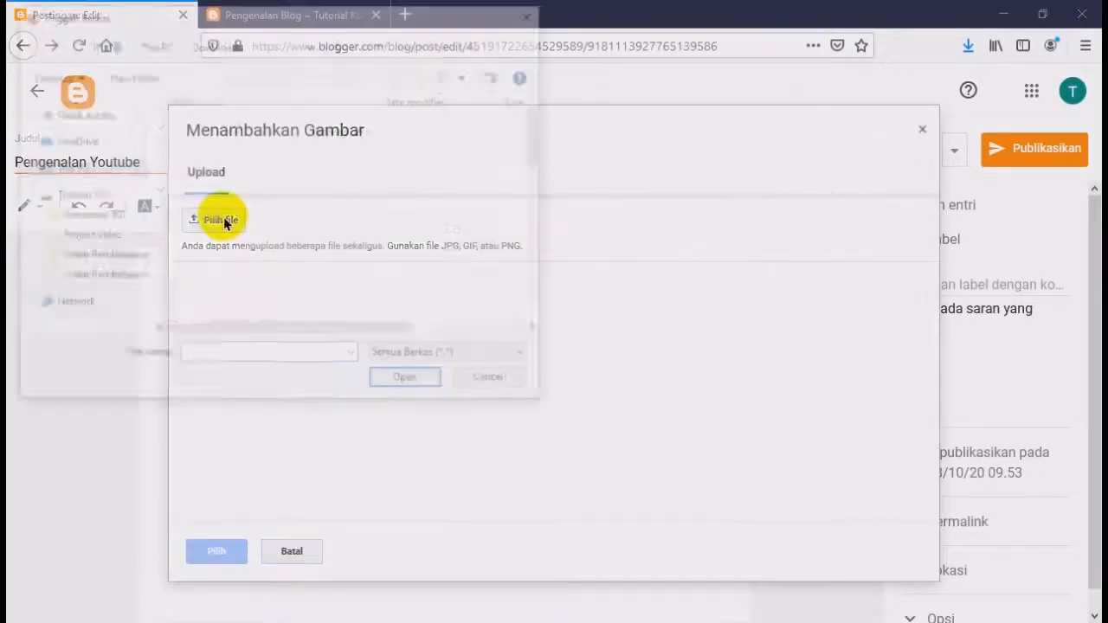
{"action": "left_click_drag", "start_coordinate": [144, 217], "coordinate": [144, 243]}
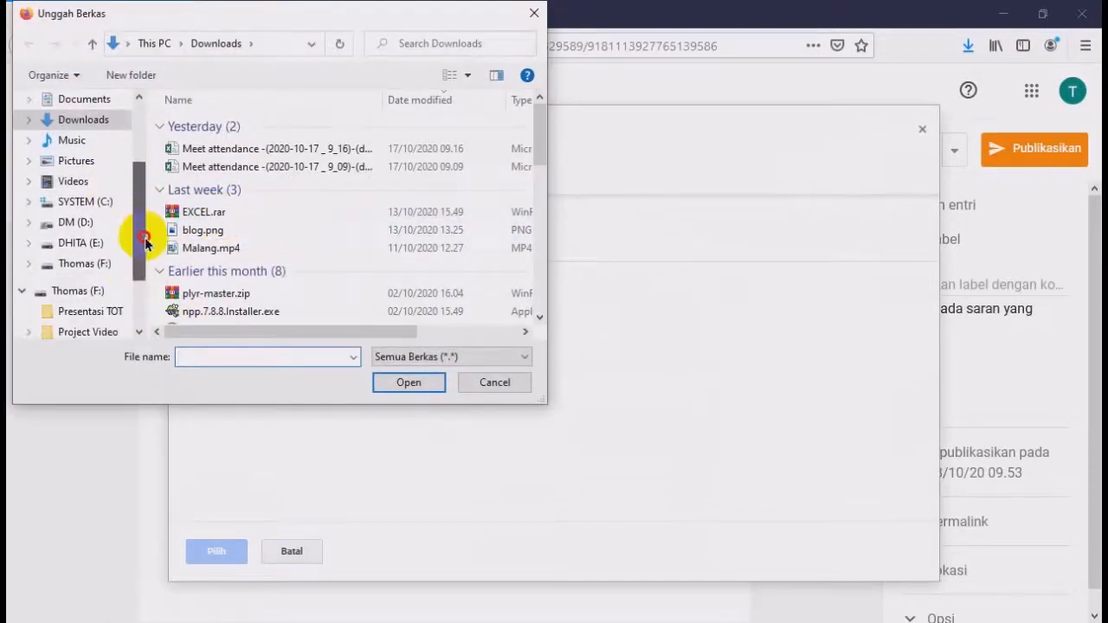
{"action": "left_click", "coordinate": [77, 262]}
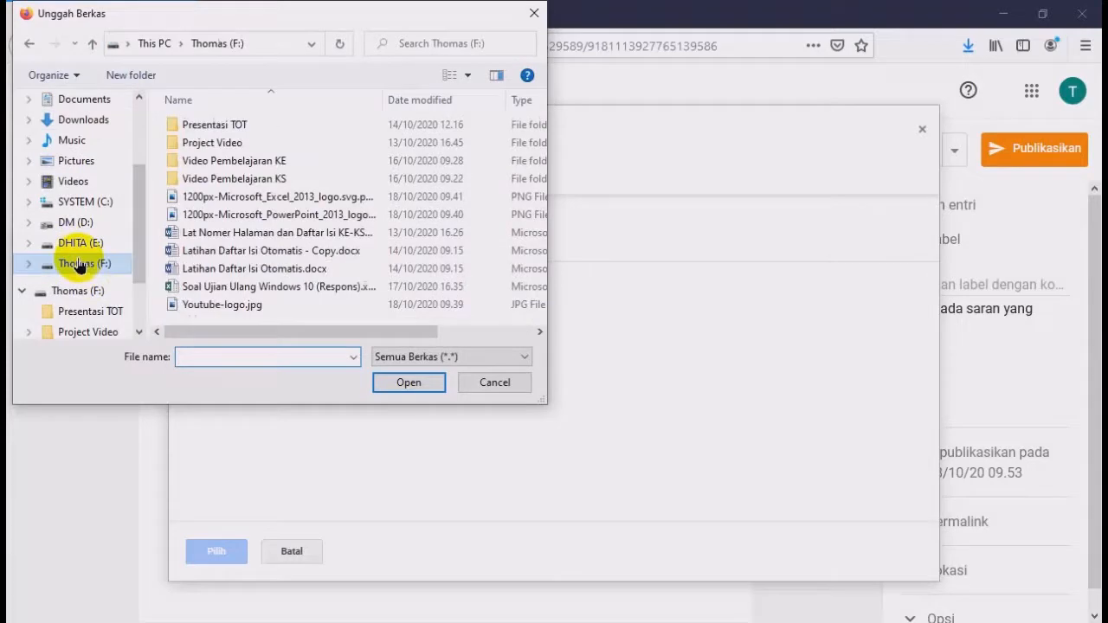
{"action": "left_click", "coordinate": [221, 305]}
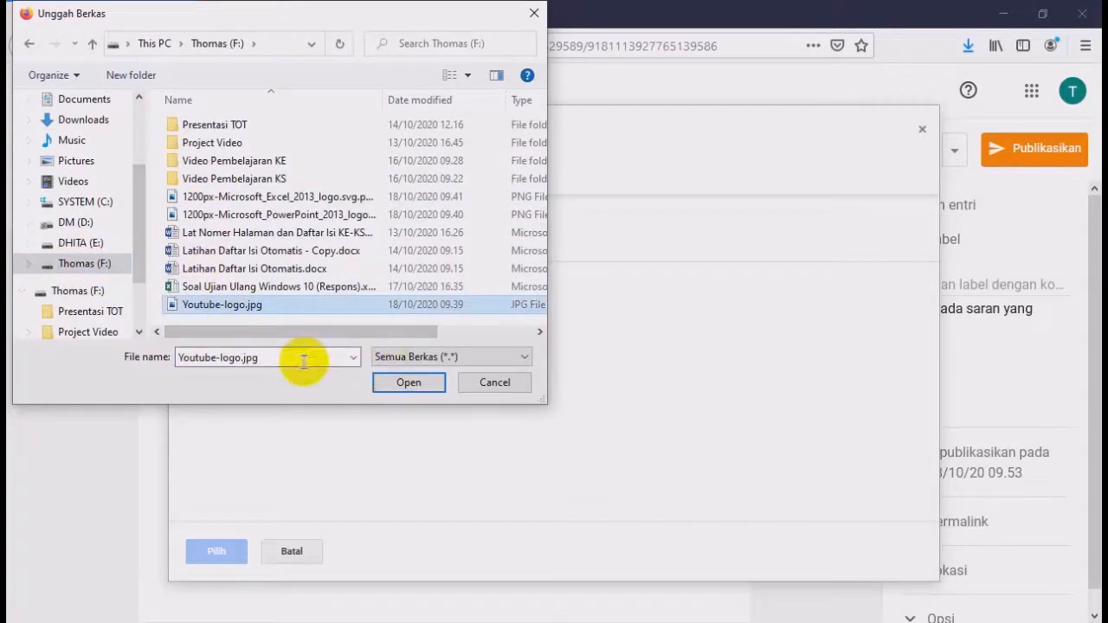
{"action": "left_click", "coordinate": [405, 381]}
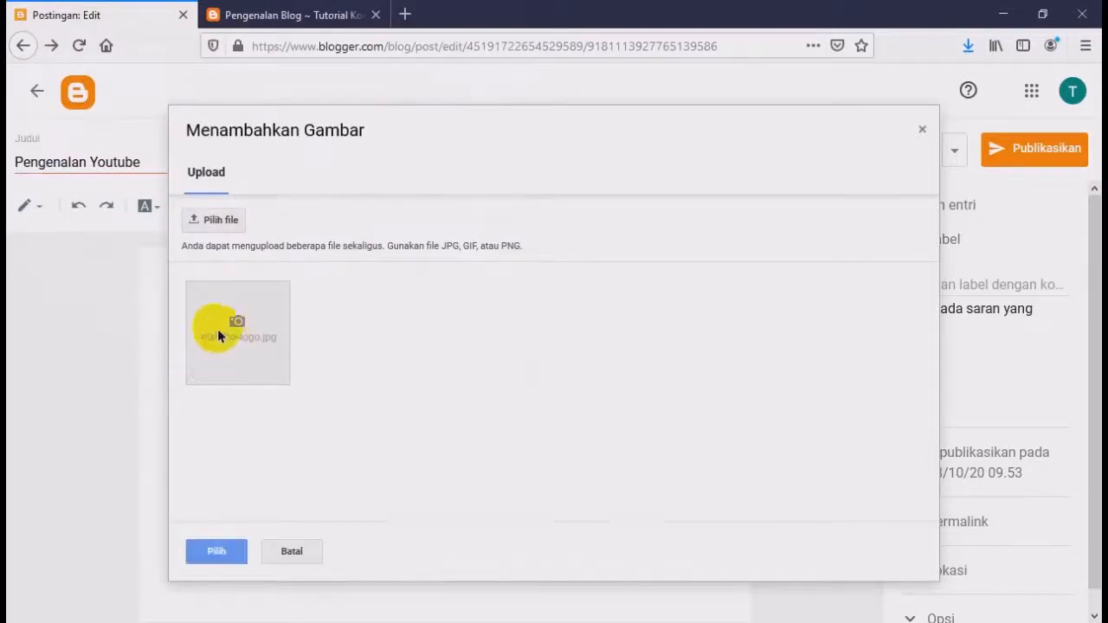
{"action": "left_click", "coordinate": [217, 337]}
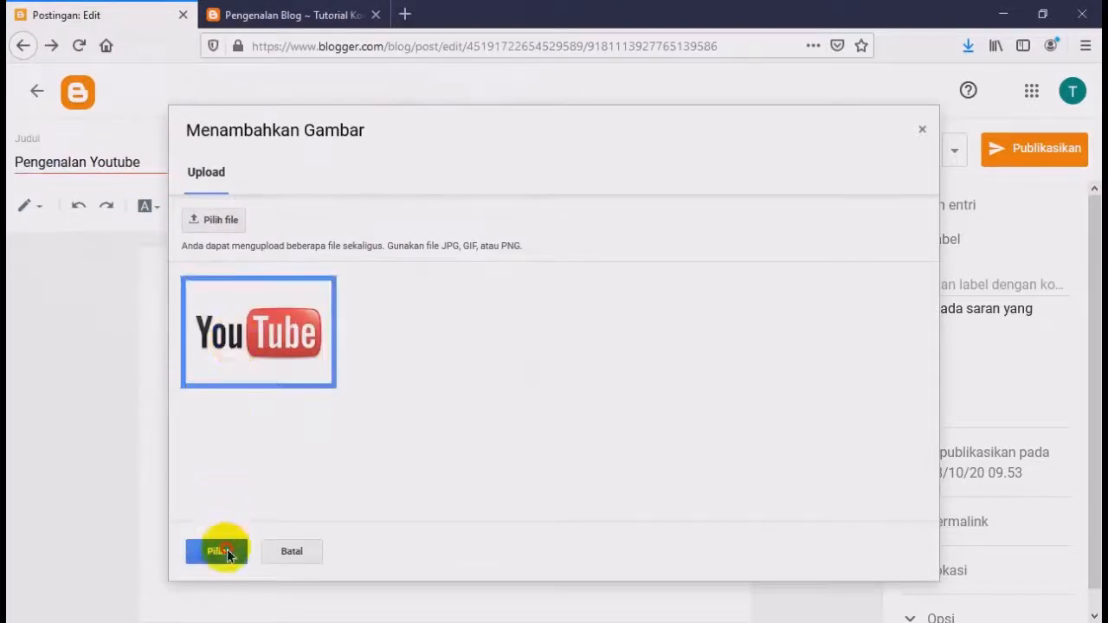
{"action": "left_click", "coordinate": [220, 550]}
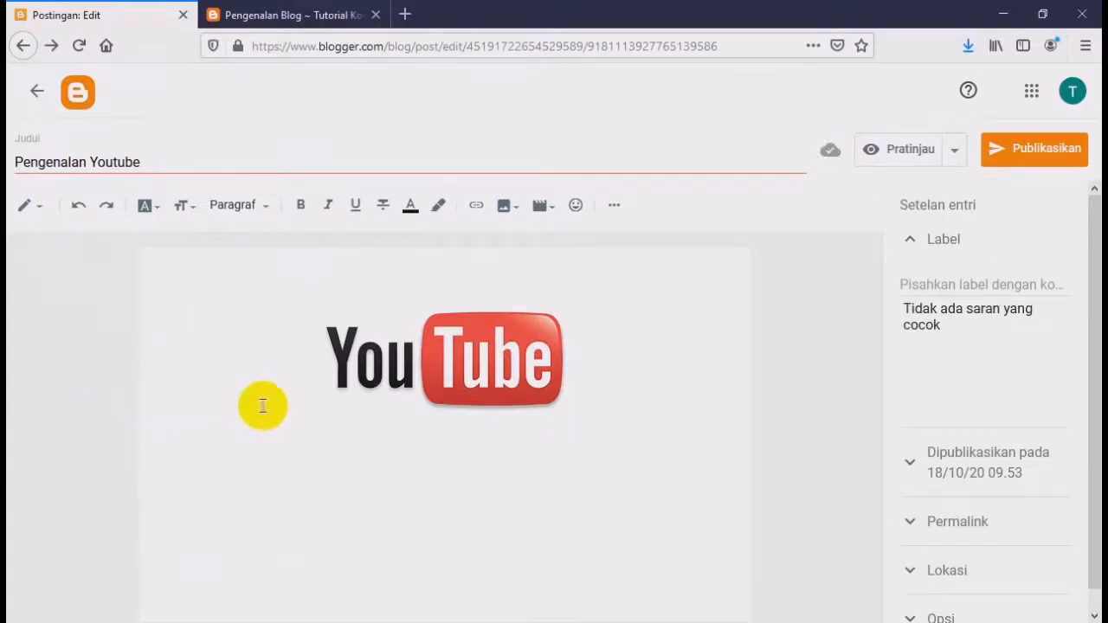
Left-align the YouTube logo and set its size to Kecil (small)
{"action": "left_click", "coordinate": [434, 368]}
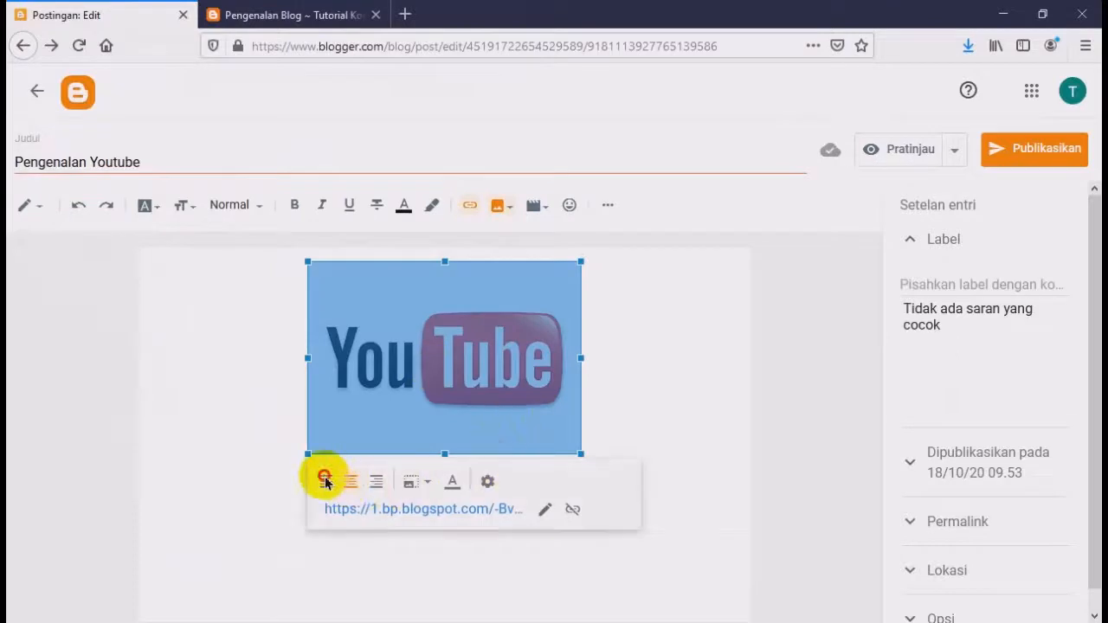
{"action": "left_click", "coordinate": [325, 480]}
{"action": "left_click", "coordinate": [298, 362]}
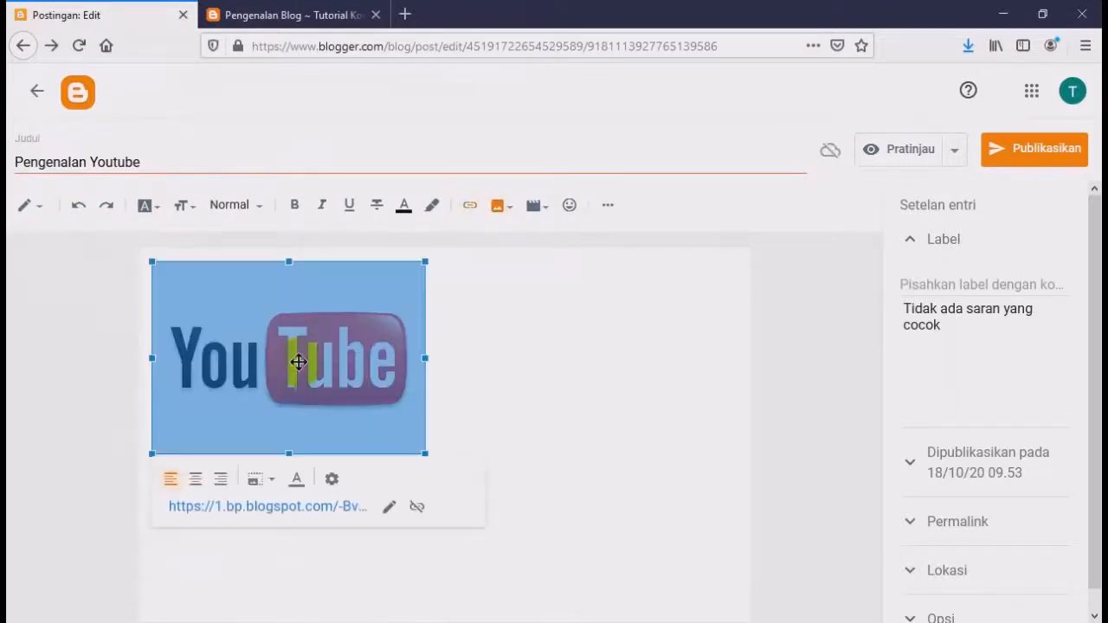
{"action": "left_click", "coordinate": [332, 479]}
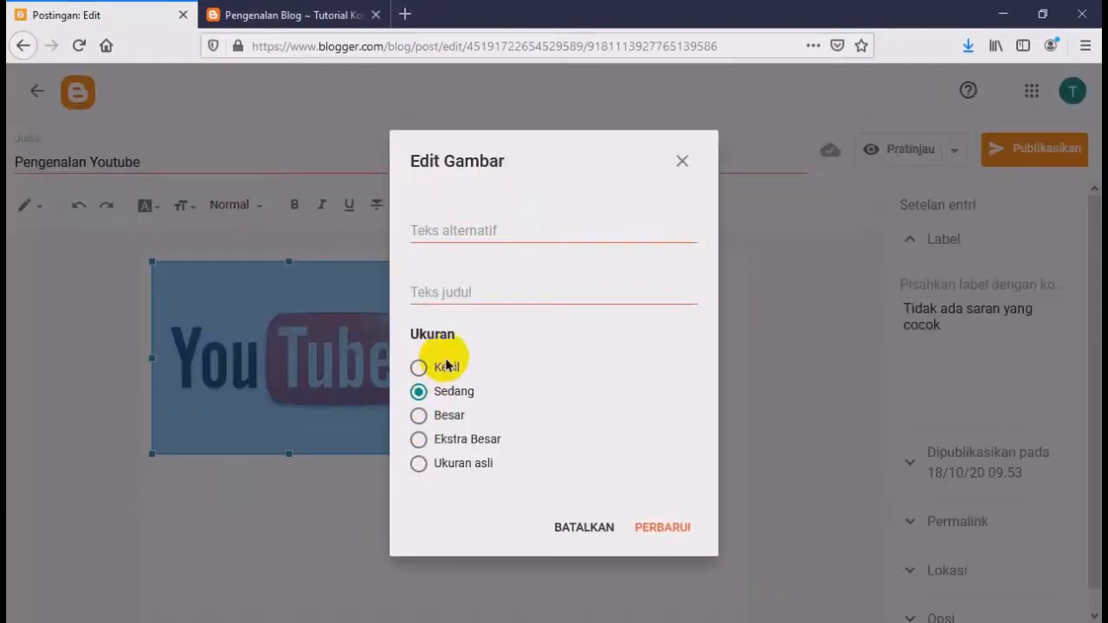
{"action": "left_click", "coordinate": [419, 368]}
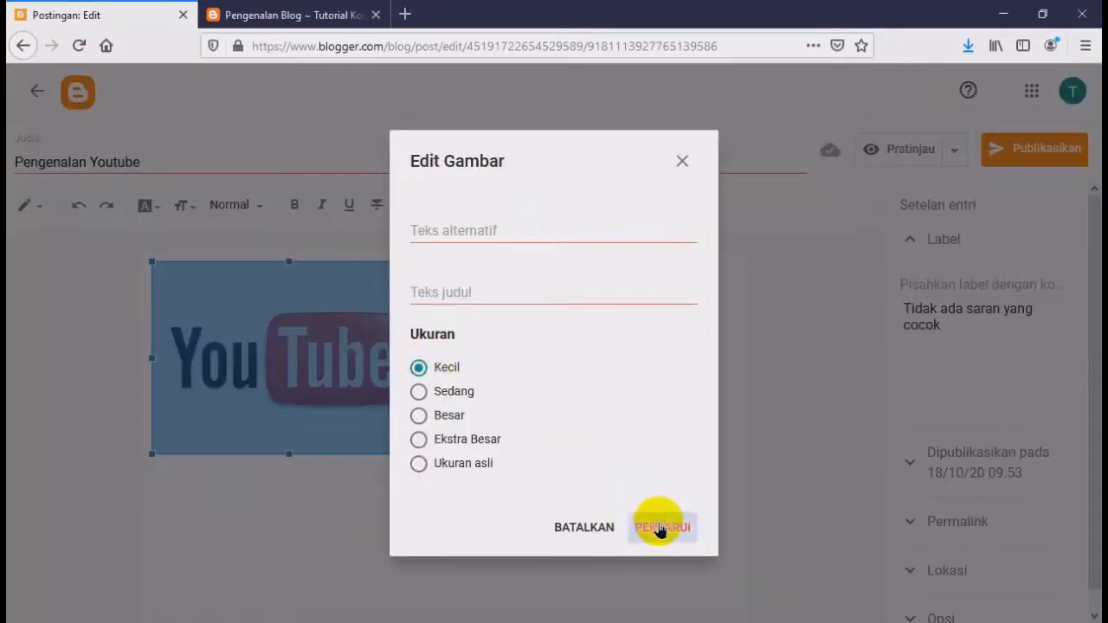
{"action": "left_click", "coordinate": [662, 525]}
{"action": "left_click", "coordinate": [376, 308]}
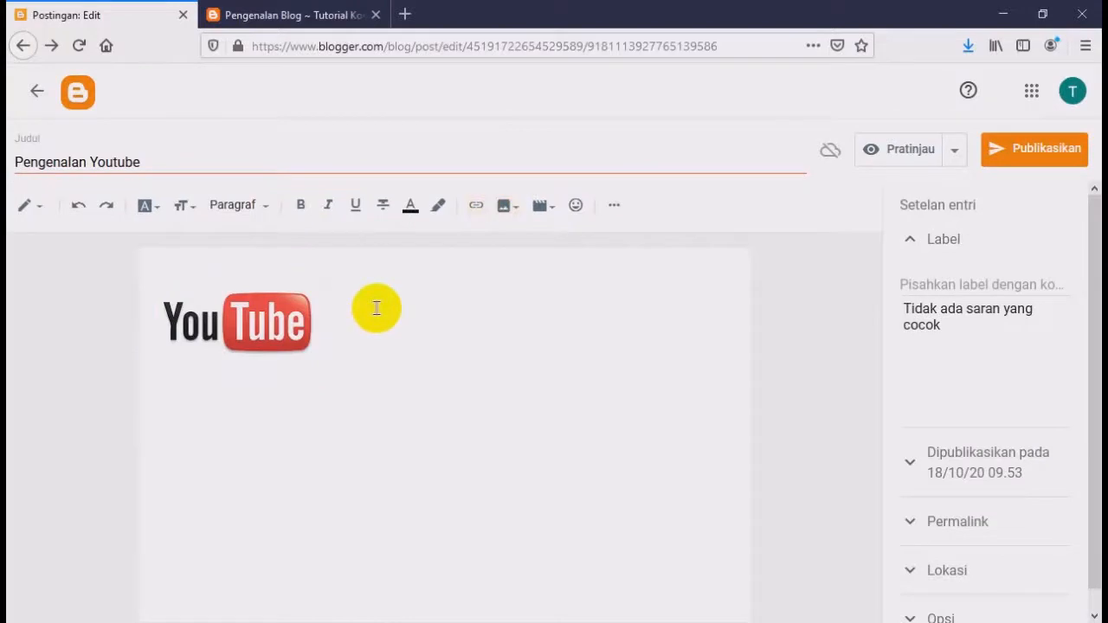
Change the logo's size to Sedang (medium) and return to the post body
{"action": "left_click", "coordinate": [260, 321]}
{"action": "left_click", "coordinate": [331, 403]}
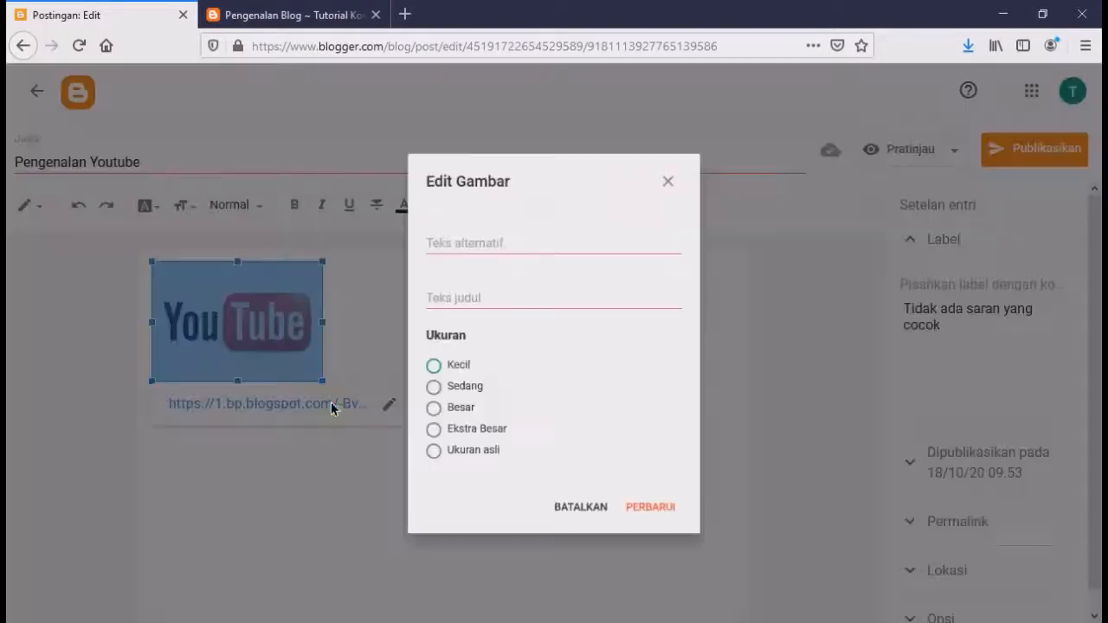
{"action": "left_click", "coordinate": [454, 393]}
{"action": "left_click", "coordinate": [658, 526]}
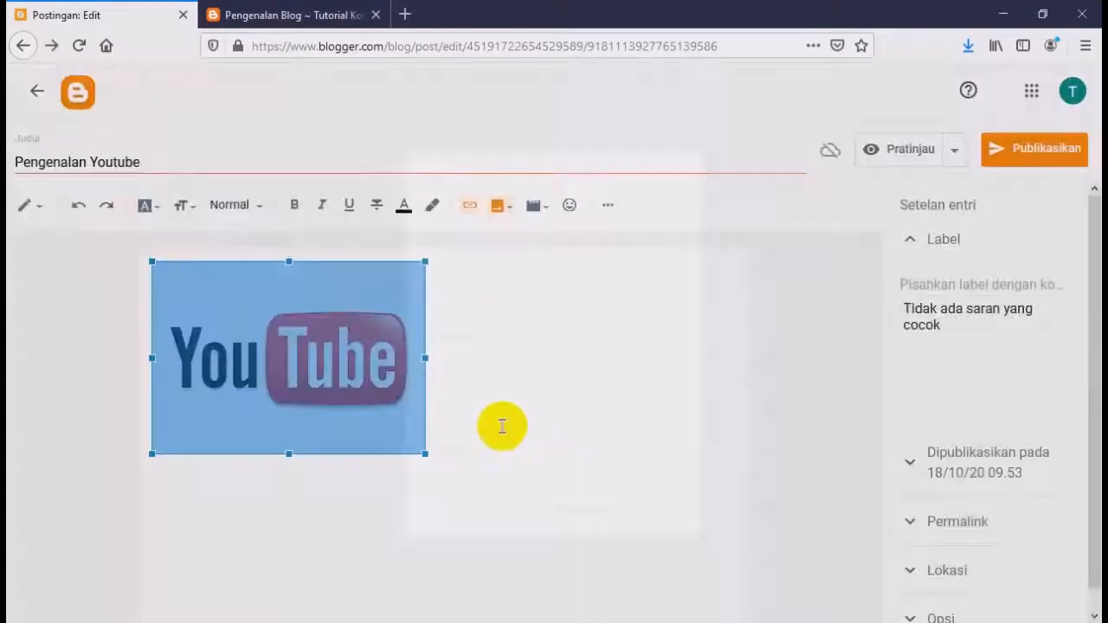
{"action": "left_click", "coordinate": [483, 300]}
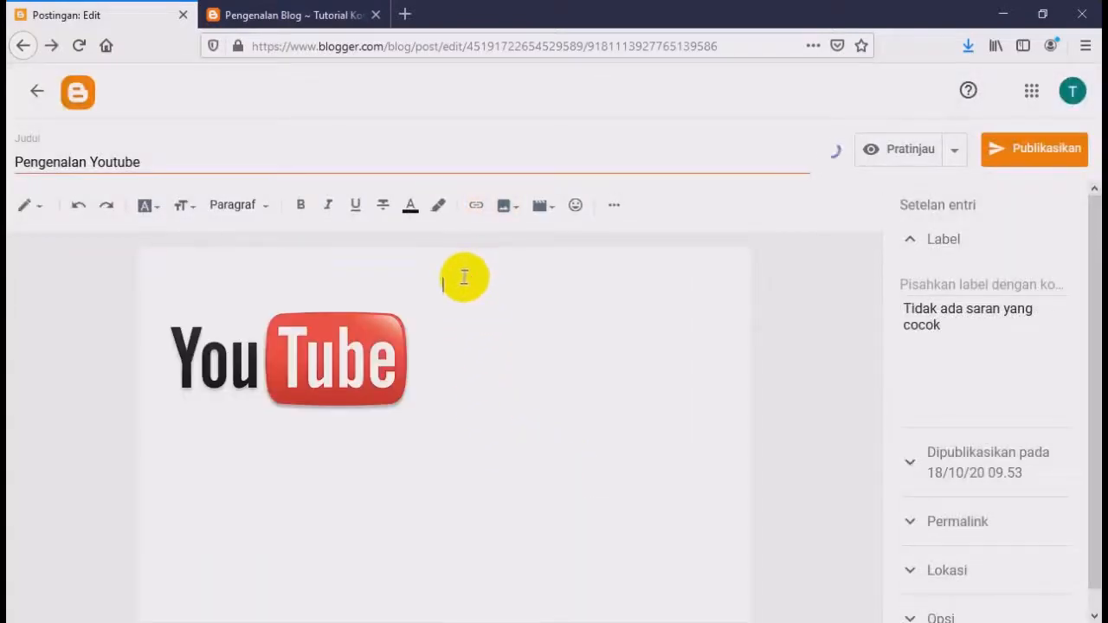
Select the entire YouTube article text in Notepad and copy it
{"action": "mouse_move", "coordinate": [215, 574]}
{"action": "left_click", "coordinate": [119, 557]}
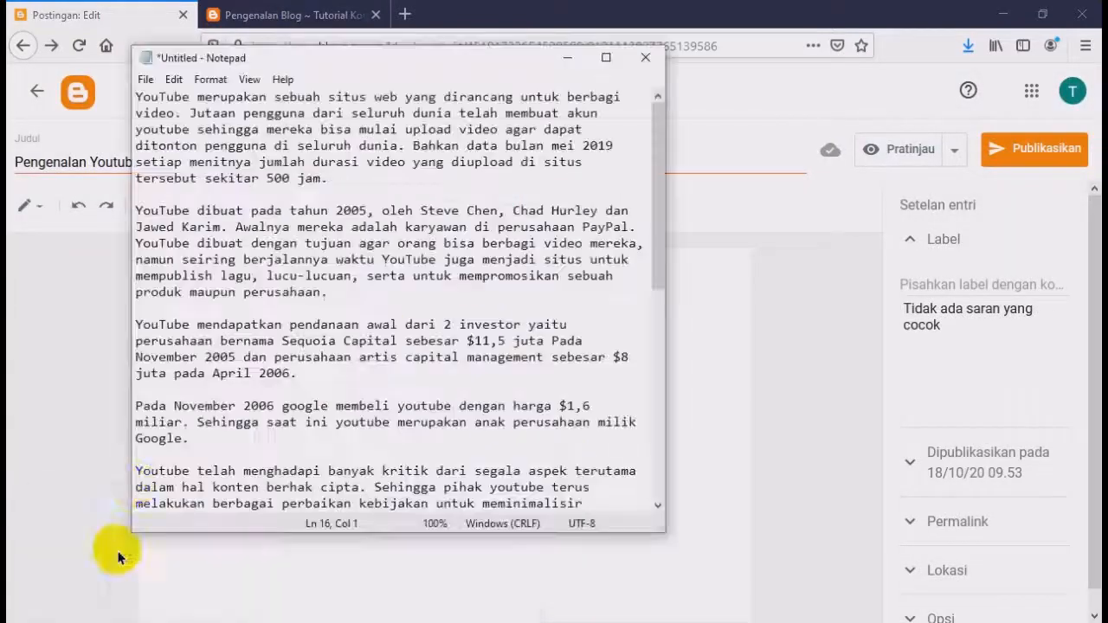
{"action": "left_click_drag", "start_coordinate": [136, 99], "coordinate": [173, 146]}
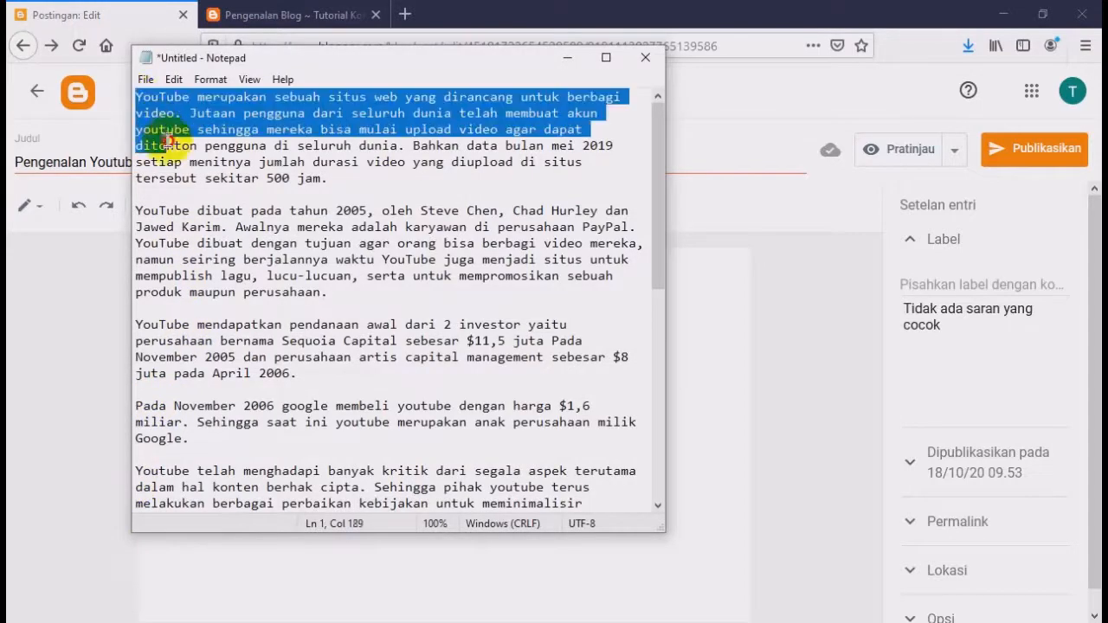
{"action": "scroll", "coordinate": [450, 398], "scroll_direction": "down", "scroll_amount": 10}
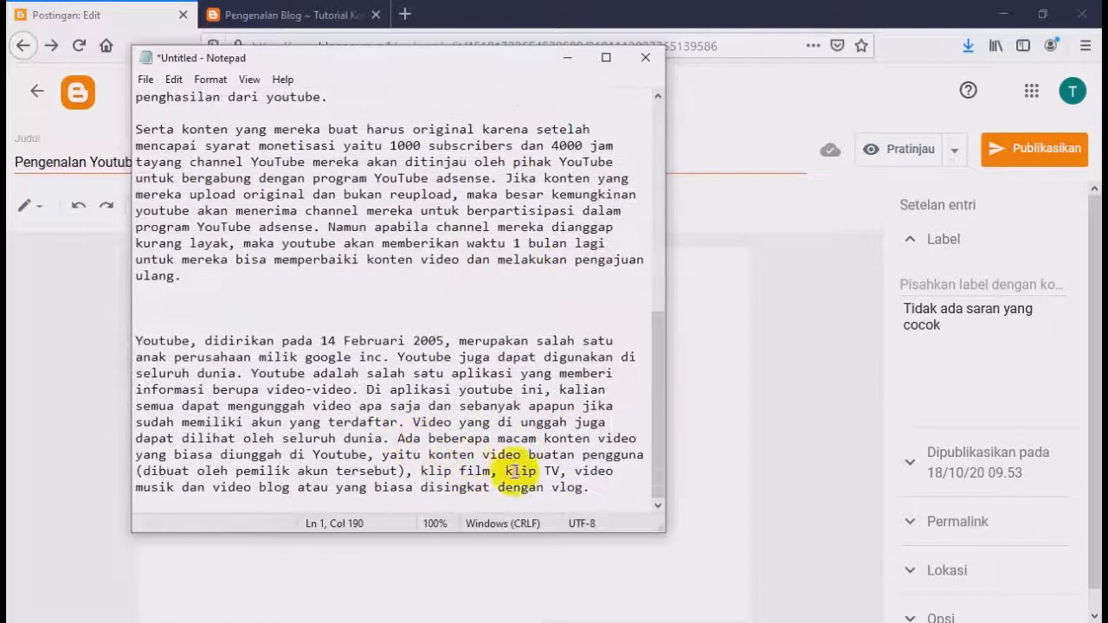
{"action": "left_click", "coordinate": [597, 487], "text": "shift"}
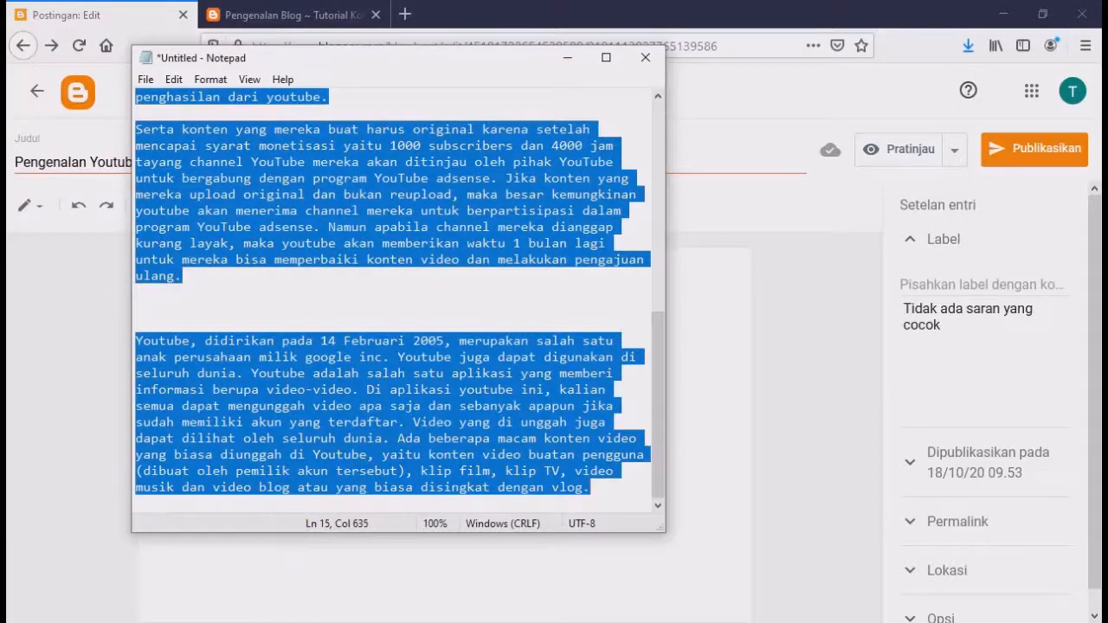
Paste the article into the Pengenalan Youtube post body and select all of it
{"action": "left_click", "coordinate": [234, 602]}
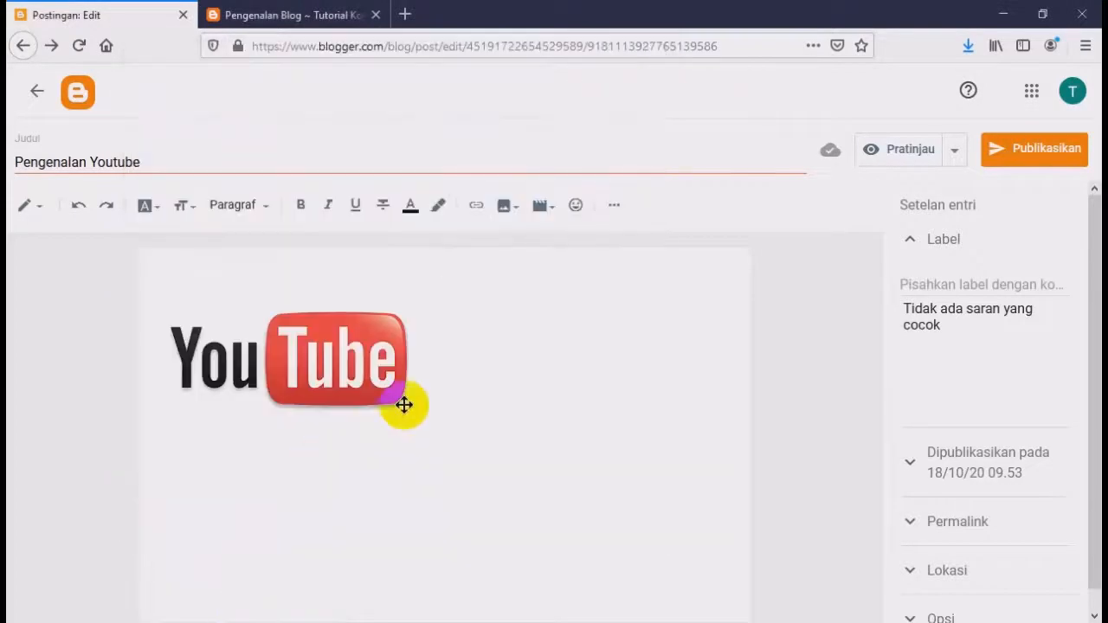
{"action": "key", "text": "ctrl+v"}
{"action": "scroll", "coordinate": [418, 403], "scroll_direction": "up", "scroll_amount": 5}
{"action": "scroll", "coordinate": [423, 399], "scroll_direction": "down", "scroll_amount": 5}
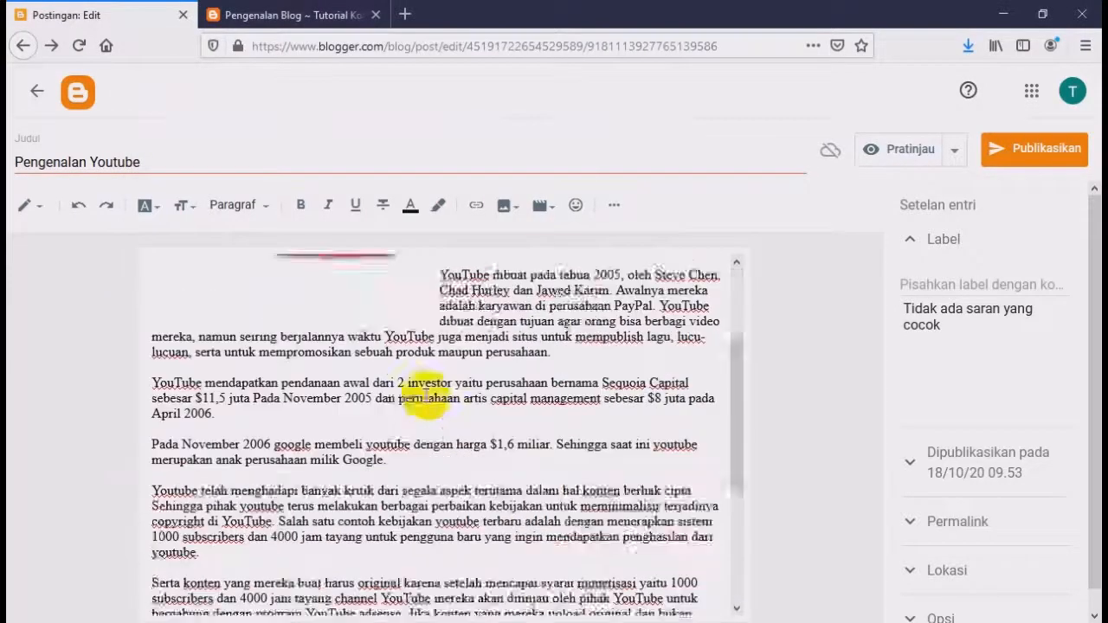
{"action": "scroll", "coordinate": [426, 395], "scroll_direction": "up", "scroll_amount": 5}
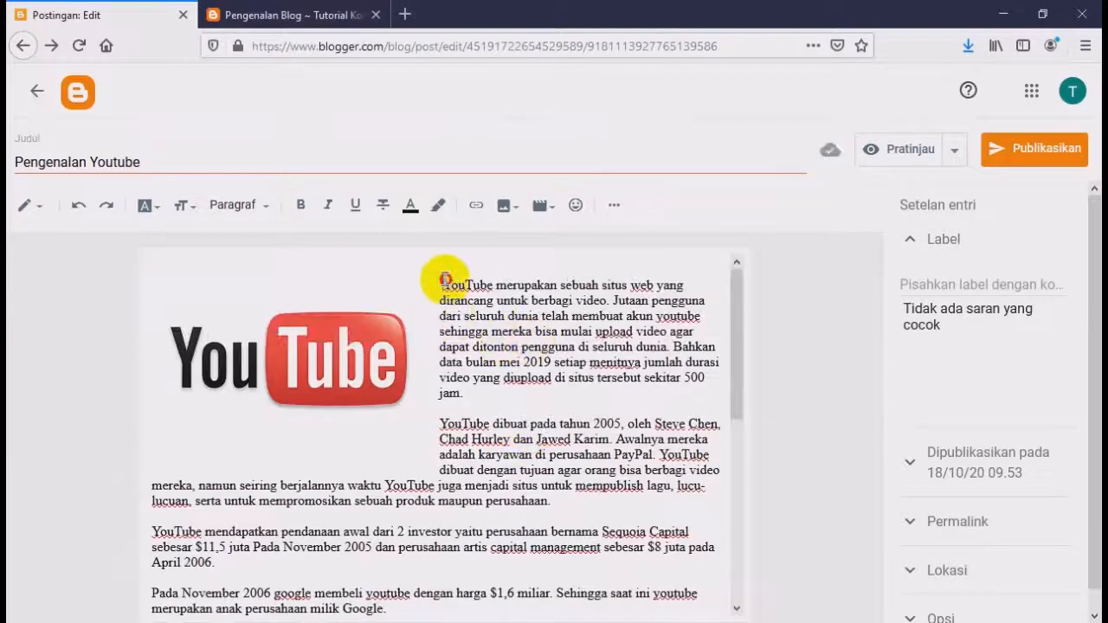
{"action": "left_click_drag", "start_coordinate": [442, 285], "coordinate": [472, 347]}
{"action": "scroll", "coordinate": [490, 502], "scroll_direction": "down", "scroll_amount": 5}
{"action": "key", "text": "ctrl+a"}
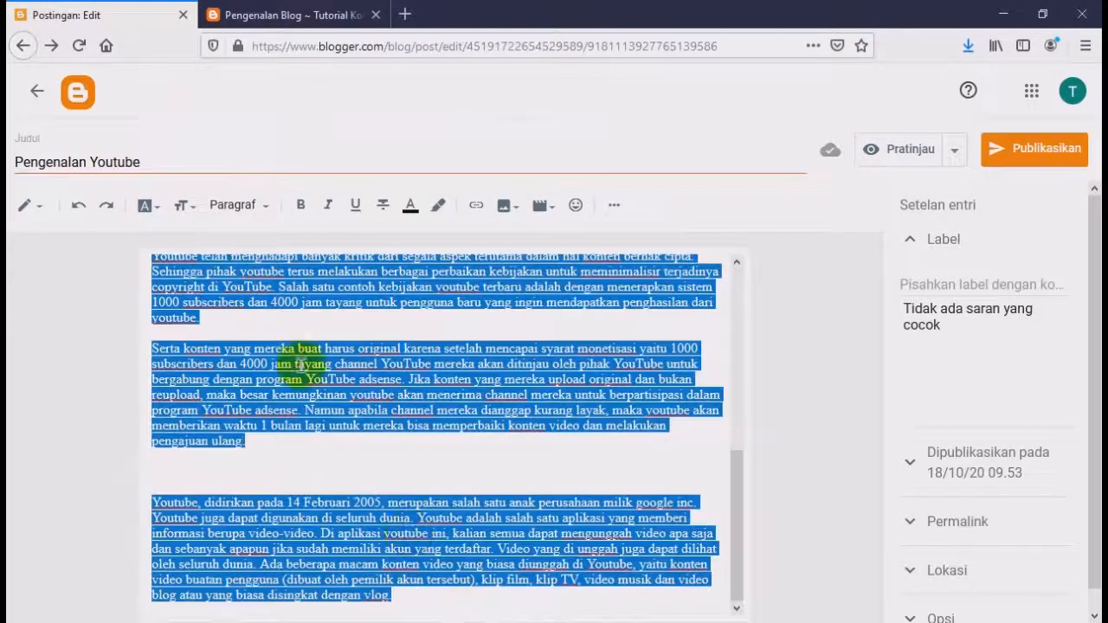
Format all post text as Georgia, Normal size, justified (Ratakan)
{"action": "left_click", "coordinate": [145, 205]}
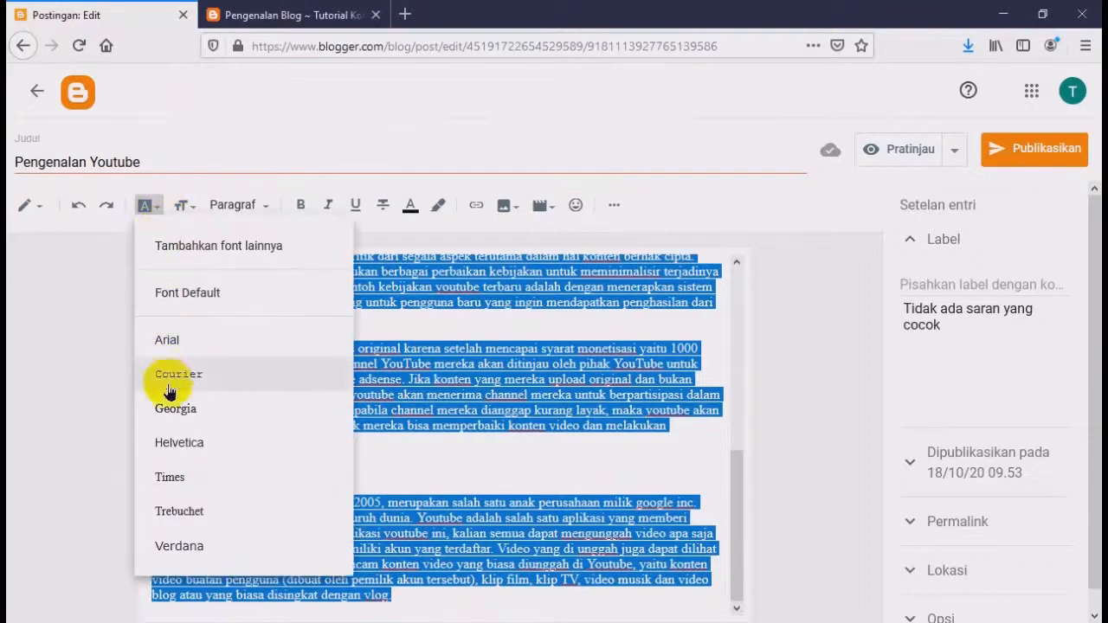
{"action": "left_click", "coordinate": [173, 412]}
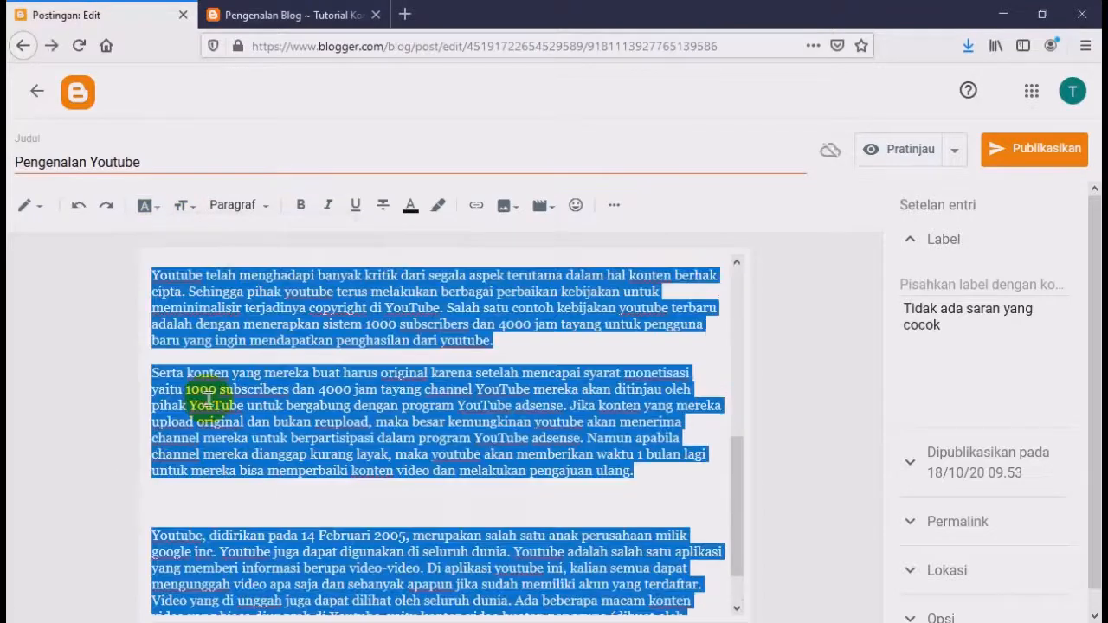
{"action": "left_click", "coordinate": [184, 205]}
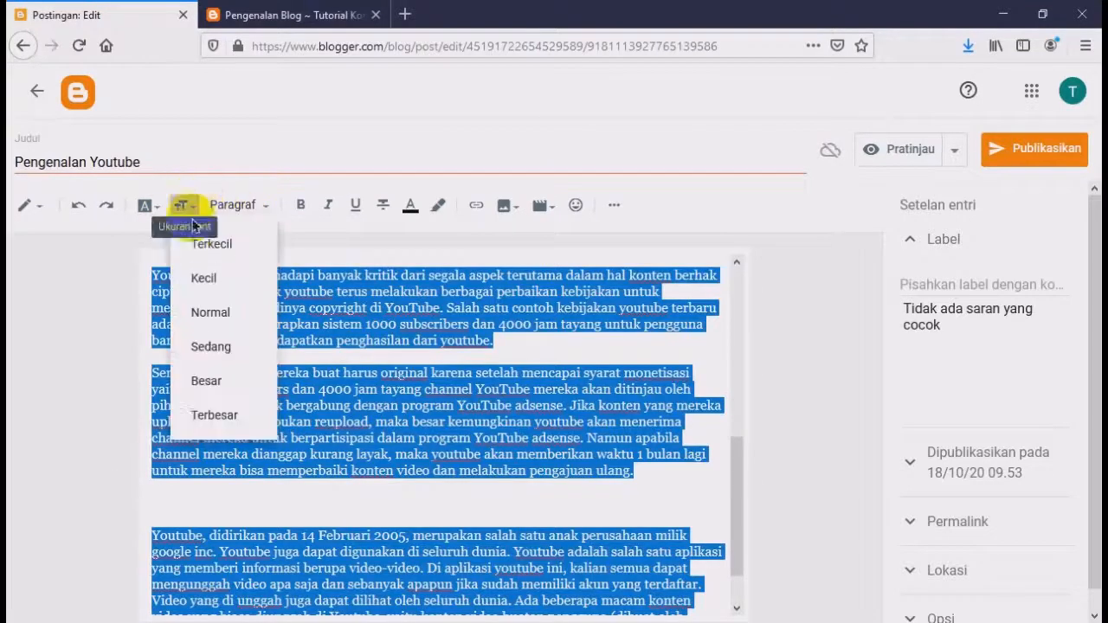
{"action": "left_click", "coordinate": [212, 313]}
{"action": "left_click", "coordinate": [612, 204]}
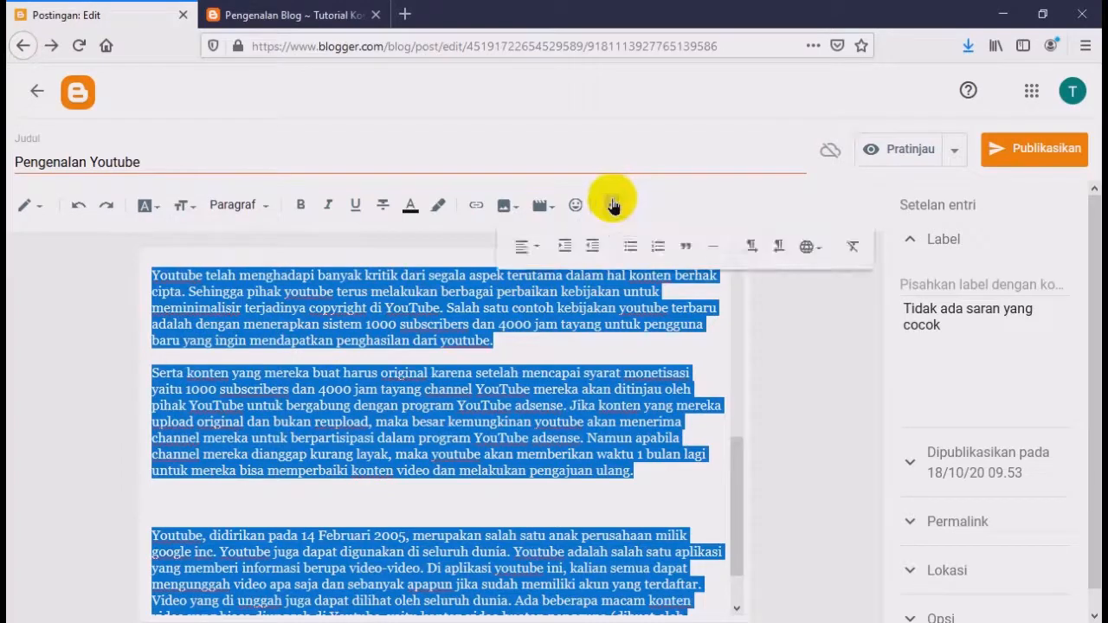
{"action": "left_click", "coordinate": [536, 247]}
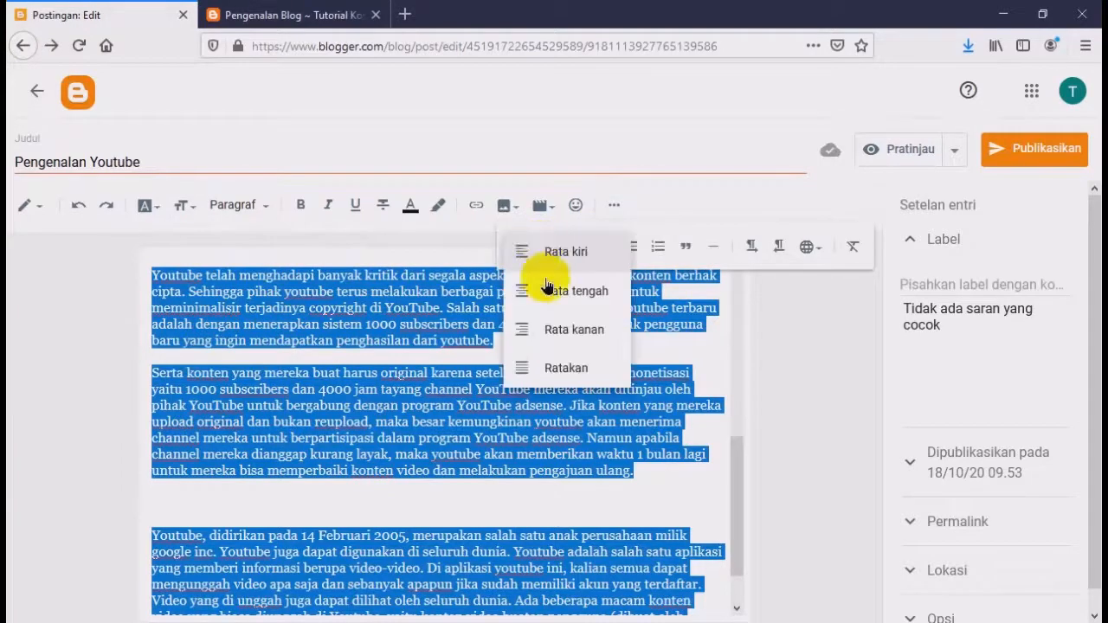
{"action": "left_click", "coordinate": [538, 362]}
{"action": "left_click", "coordinate": [500, 406]}
Delete the leading space and the blank line after '500 jam.'
{"action": "scroll", "coordinate": [485, 406], "scroll_direction": "up", "scroll_amount": 6}
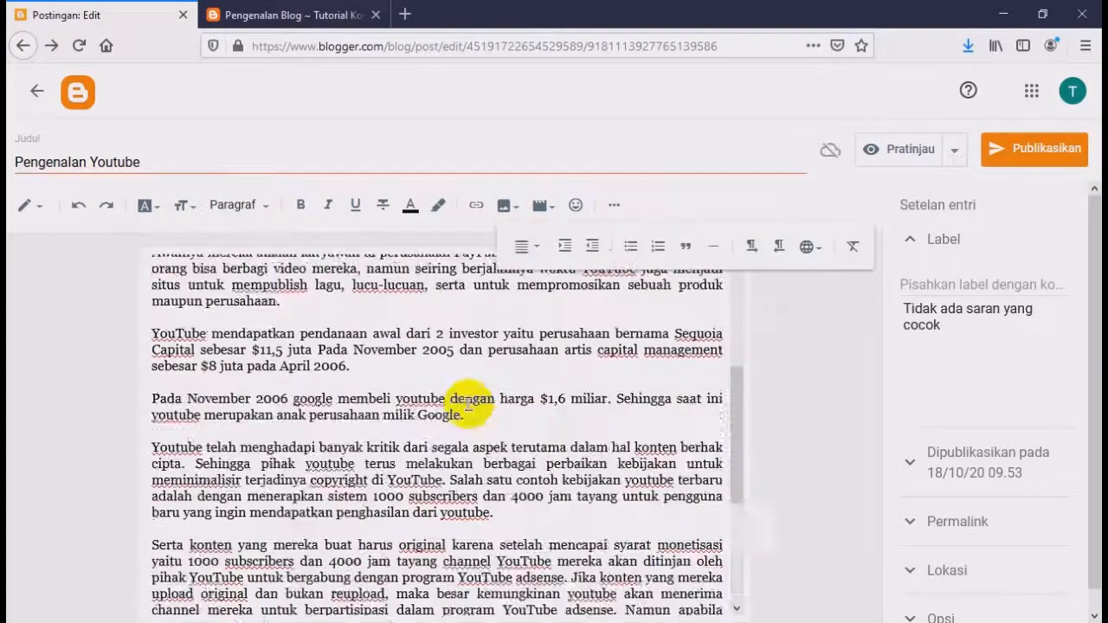
{"action": "left_click", "coordinate": [442, 294]}
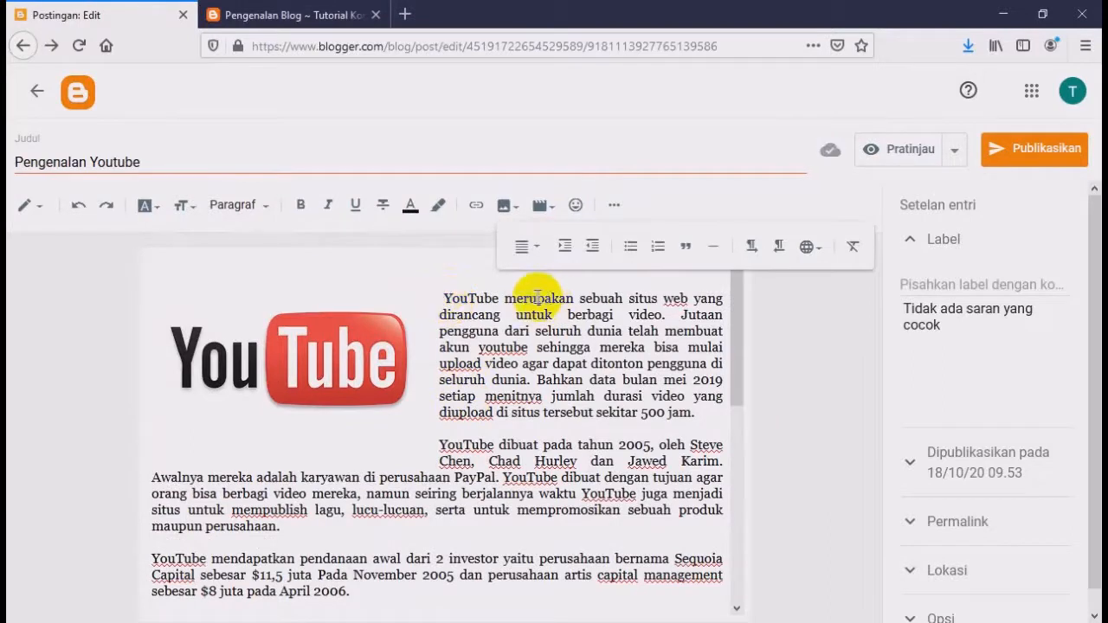
{"action": "key", "text": "Delete"}
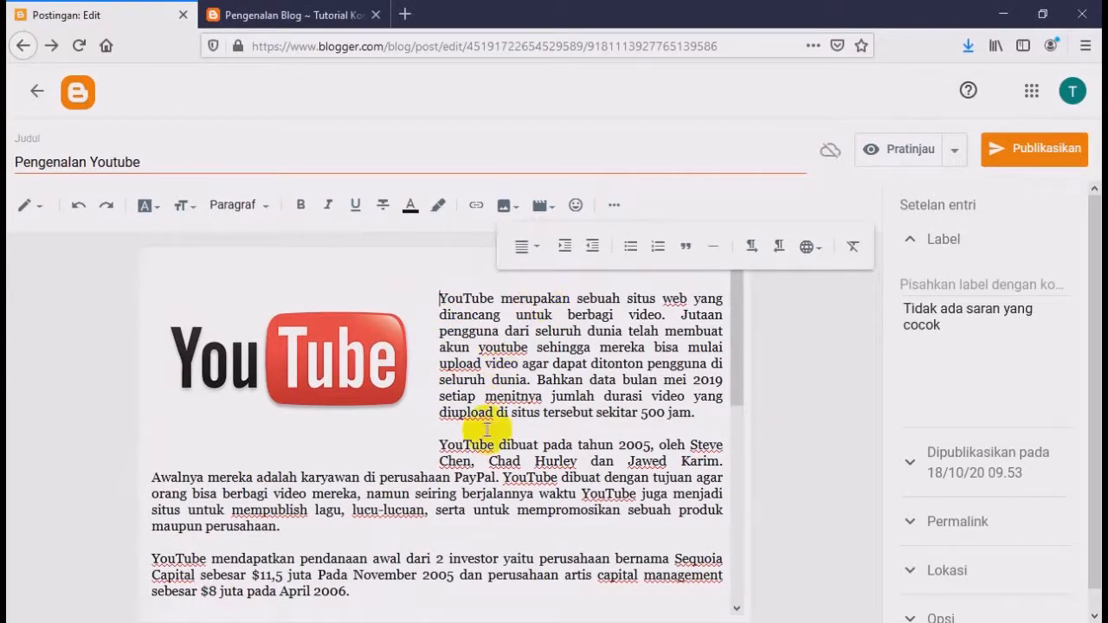
{"action": "left_click", "coordinate": [695, 413]}
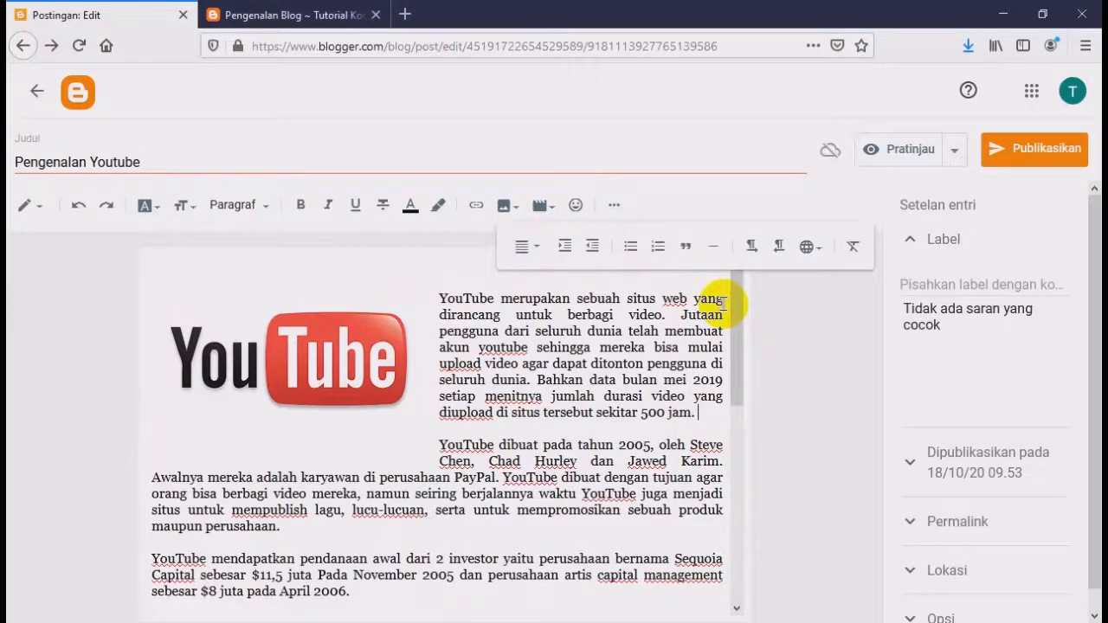
{"action": "key", "text": "Delete"}
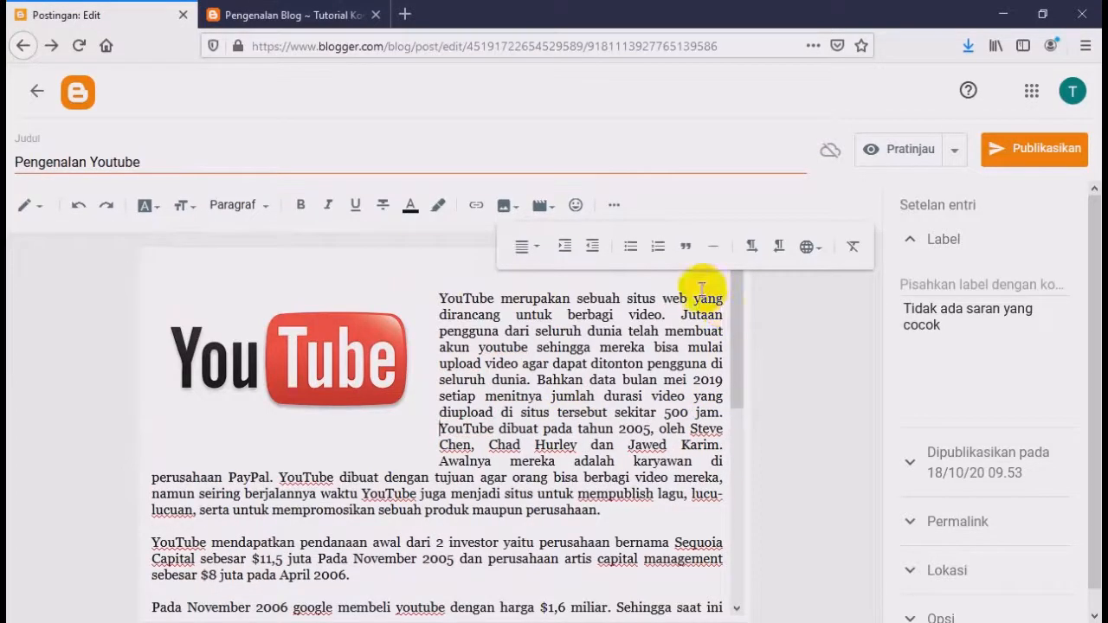
{"action": "scroll", "coordinate": [433, 450], "scroll_direction": "down", "scroll_amount": 3}
{"action": "left_click", "coordinate": [383, 407]}
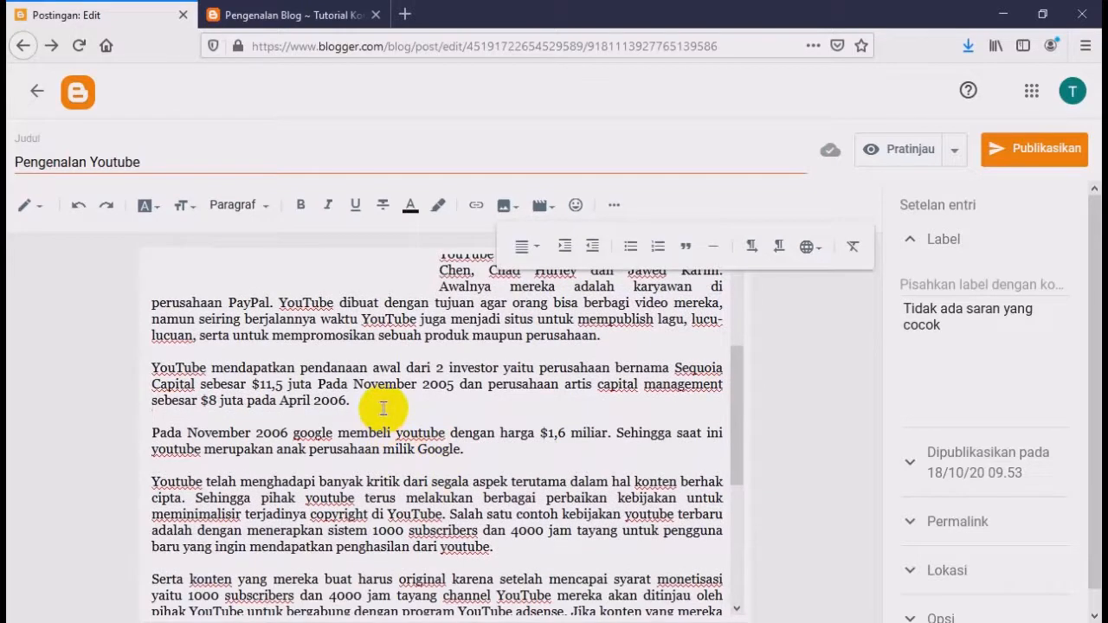
Remove blank lines after 'April 2006.', 'milik Google.' and 'pengajuan ulang.', restoring the 'P' in 'Pada'
{"action": "key", "text": "Delete"}
{"action": "key", "text": "Delete"}
{"action": "key", "text": "Delete"}
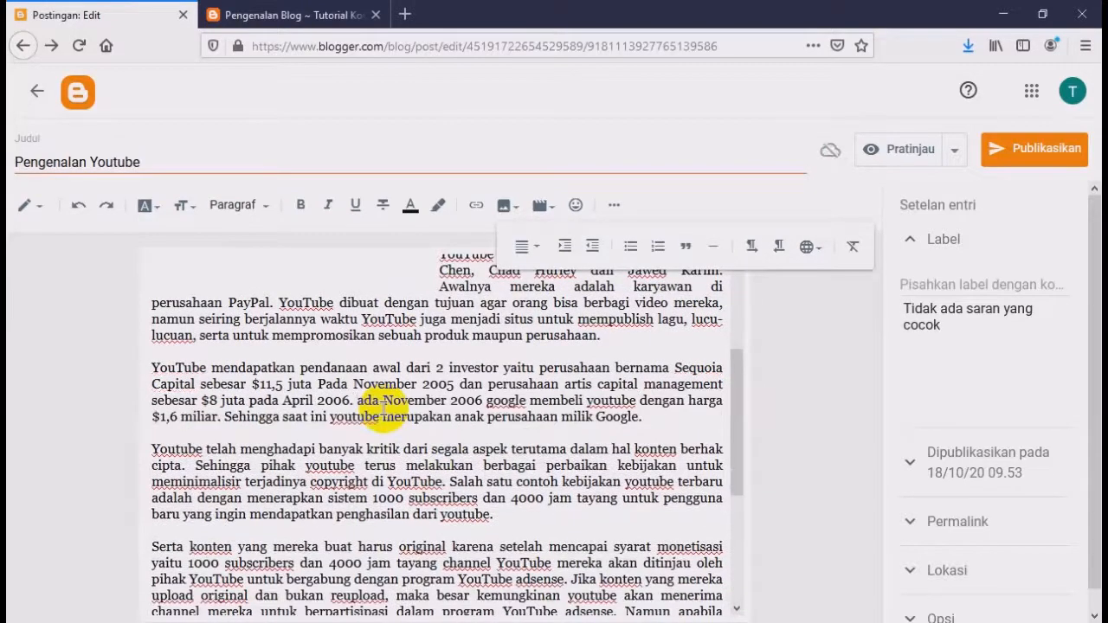
{"action": "type", "text": "P"}
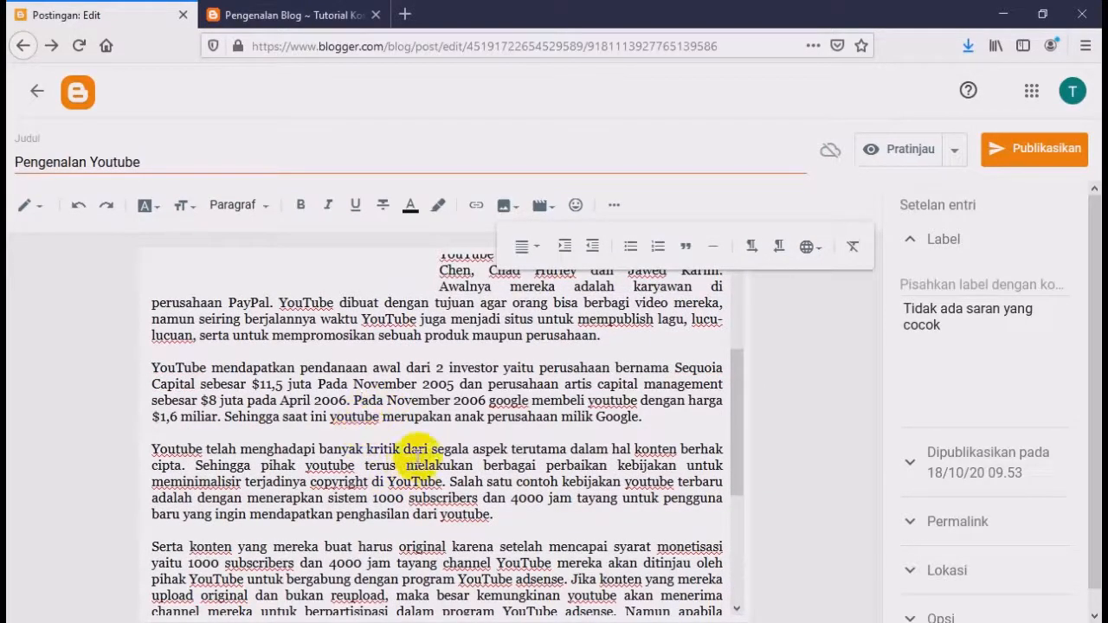
{"action": "left_click", "coordinate": [673, 422]}
{"action": "key", "text": "Delete"}
{"action": "key", "text": "Delete"}
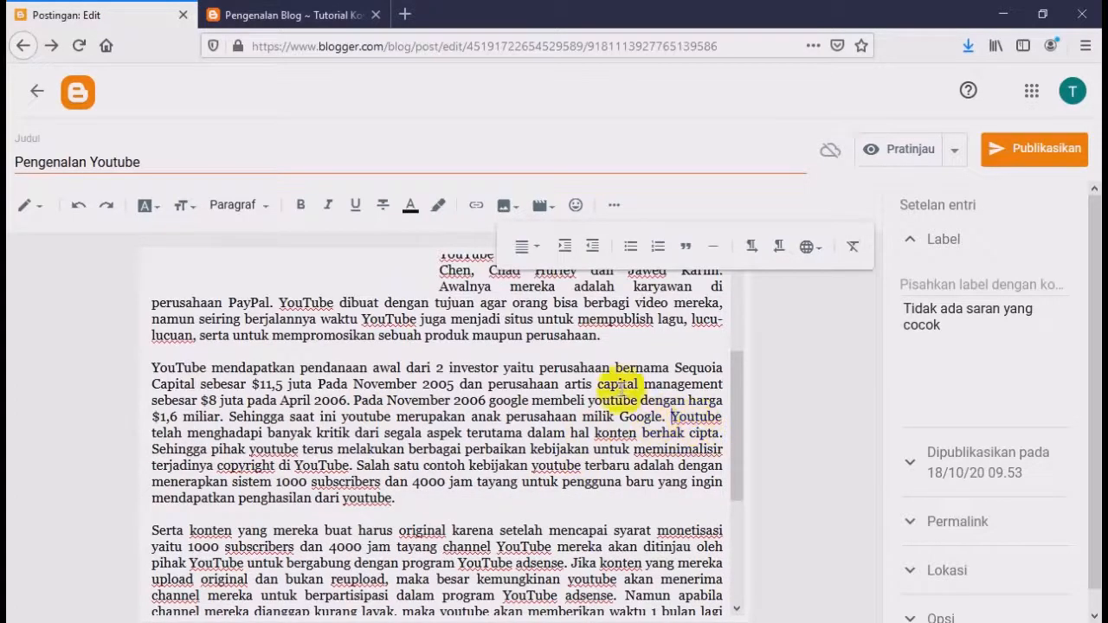
{"action": "scroll", "coordinate": [572, 399], "scroll_direction": "down", "scroll_amount": 3}
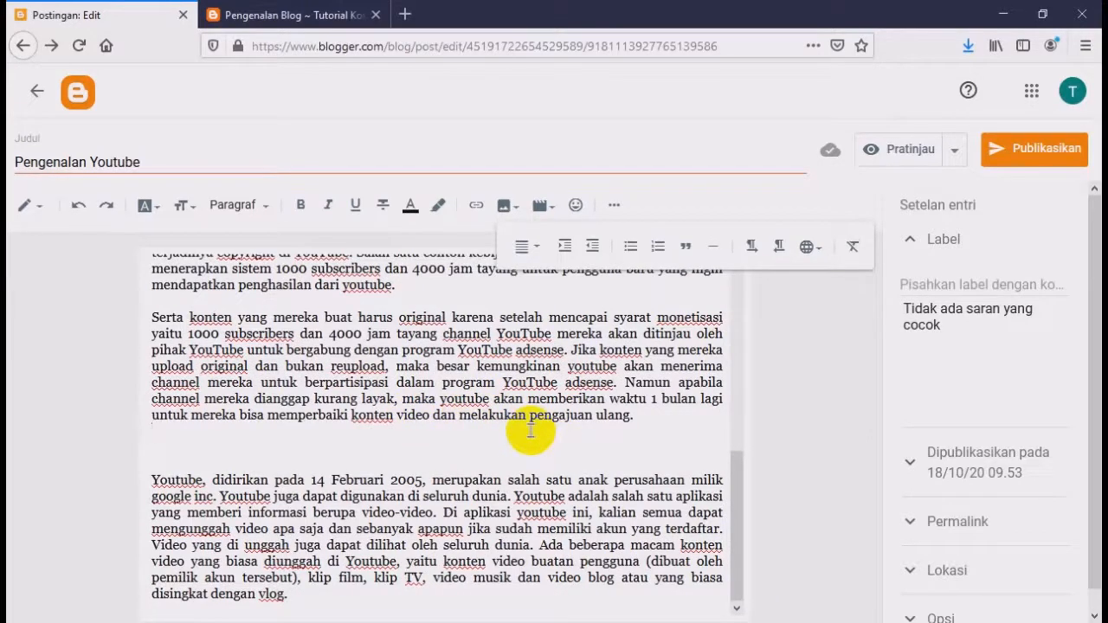
{"action": "key", "text": "Delete"}
{"action": "key", "text": "Delete"}
{"action": "key", "text": "Delete"}
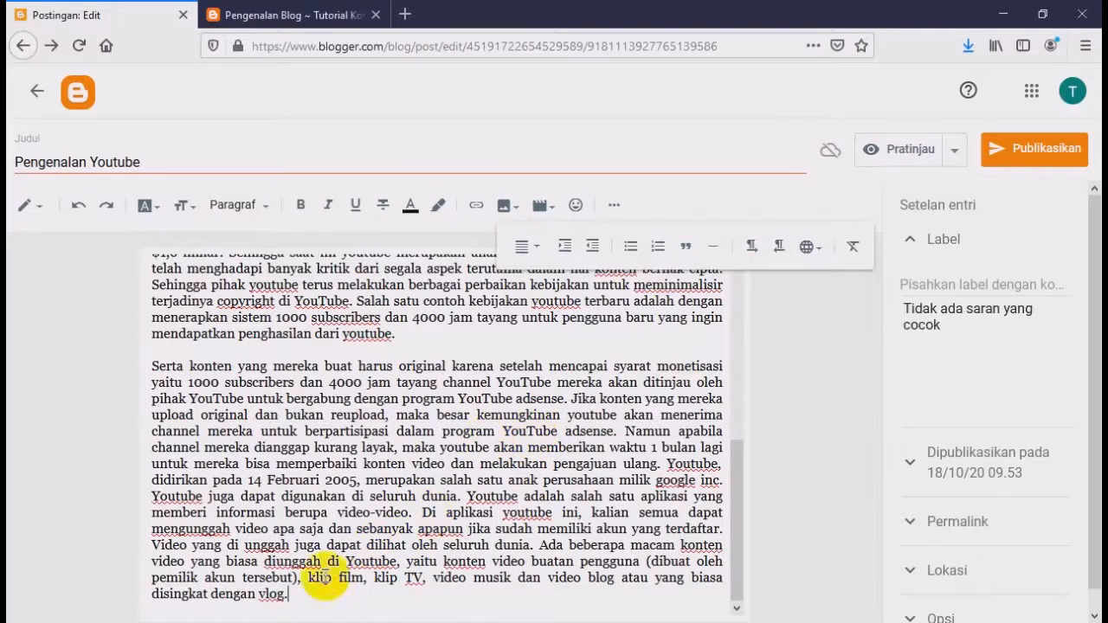
{"action": "scroll", "coordinate": [390, 478], "scroll_direction": "up", "scroll_amount": 4}
{"action": "scroll", "coordinate": [390, 478], "scroll_direction": "up", "scroll_amount": 1}
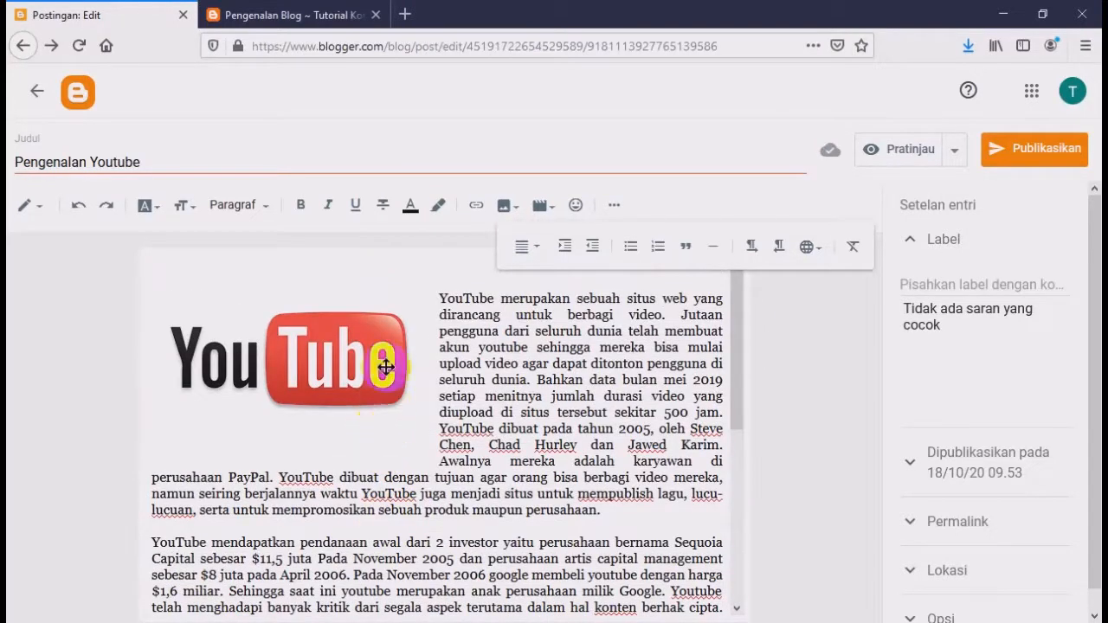
Add the label Youtube and publish the Pengenalan Youtube post, confirming the prompt
{"action": "left_click", "coordinate": [937, 289]}
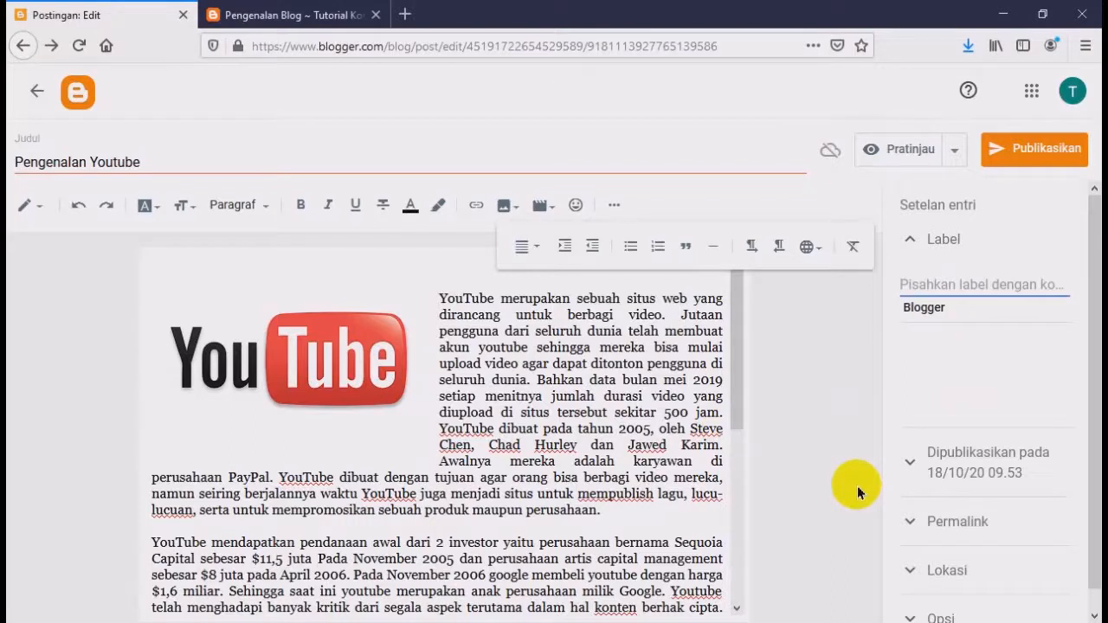
{"action": "type", "text": "Youtube"}
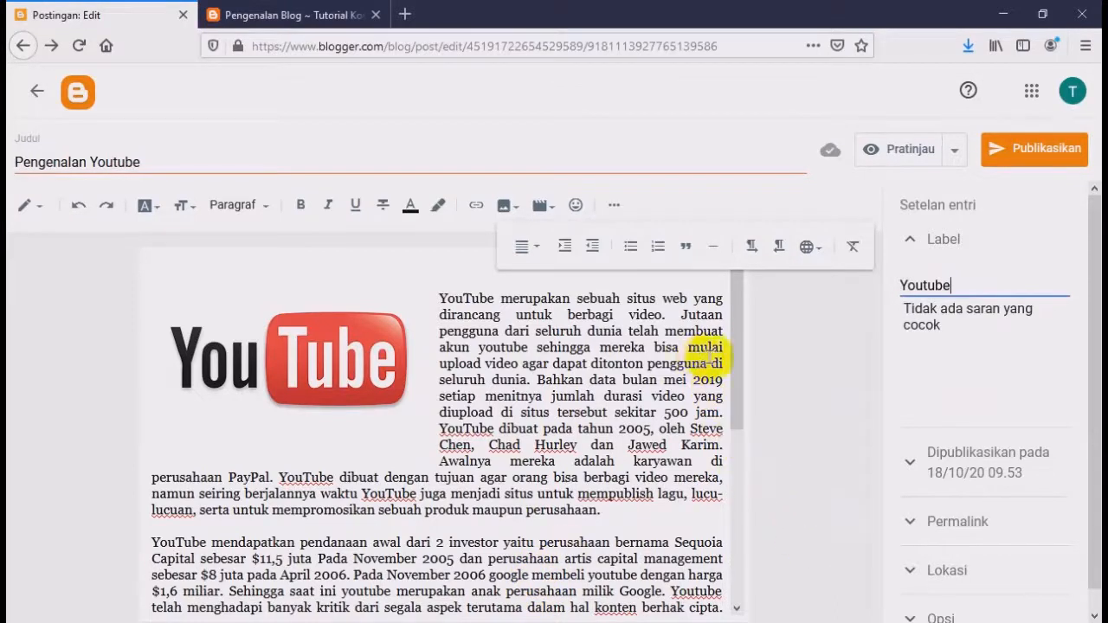
{"action": "left_click", "coordinate": [1028, 150]}
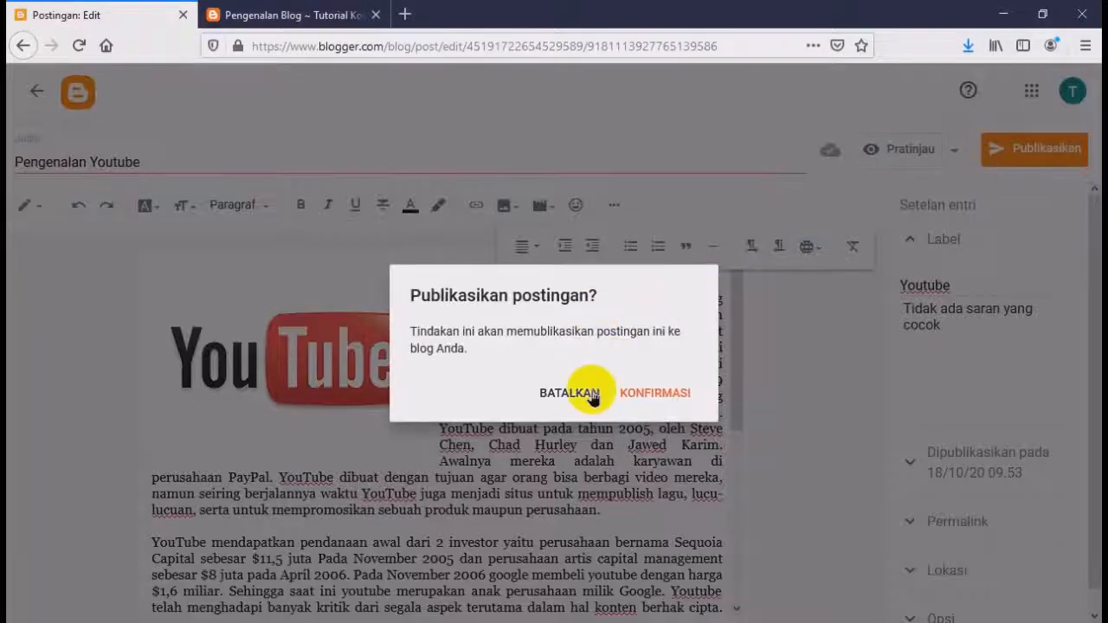
{"action": "left_click", "coordinate": [636, 392]}
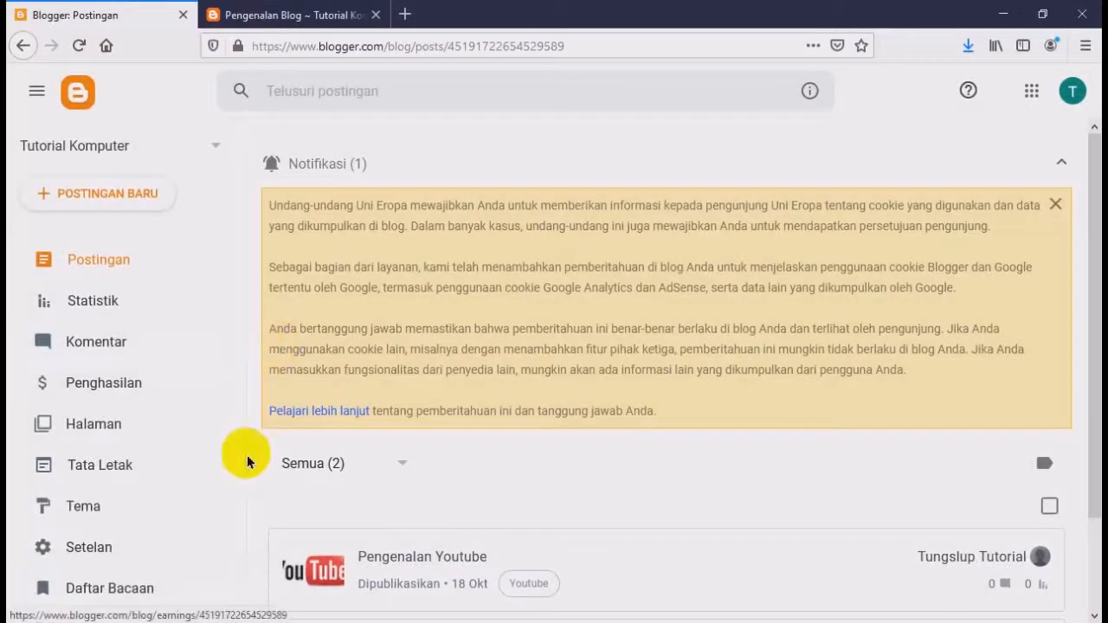
{"action": "left_click", "coordinate": [278, 622]}
{"action": "left_click", "coordinate": [152, 570]}
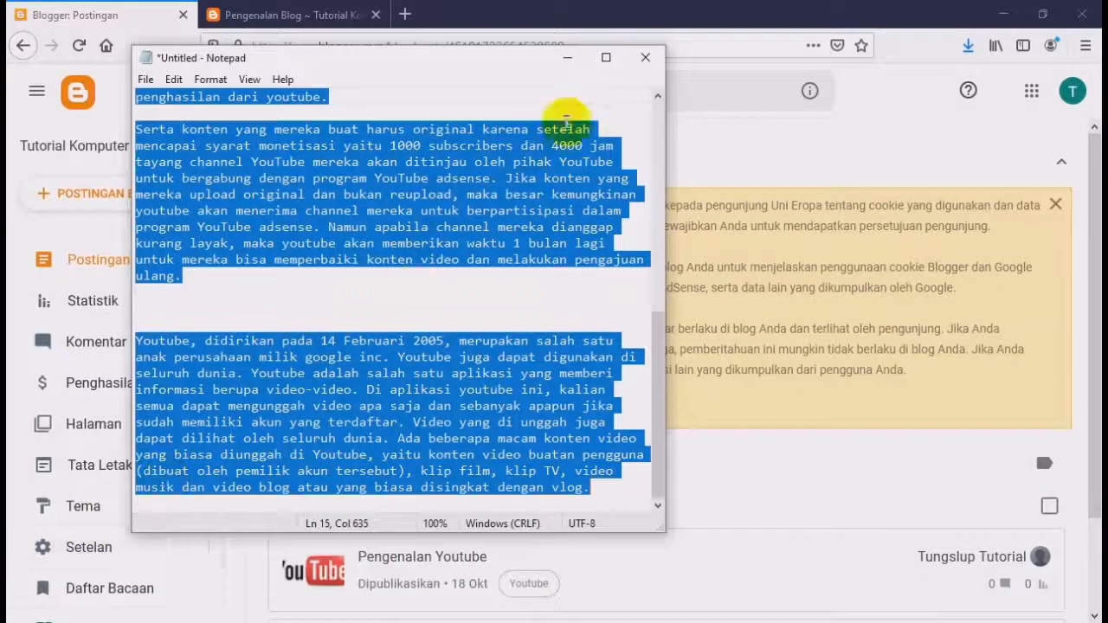
Close the used YouTube article in Notepad without saving, then return to Blogger's post list
{"action": "left_click", "coordinate": [645, 59]}
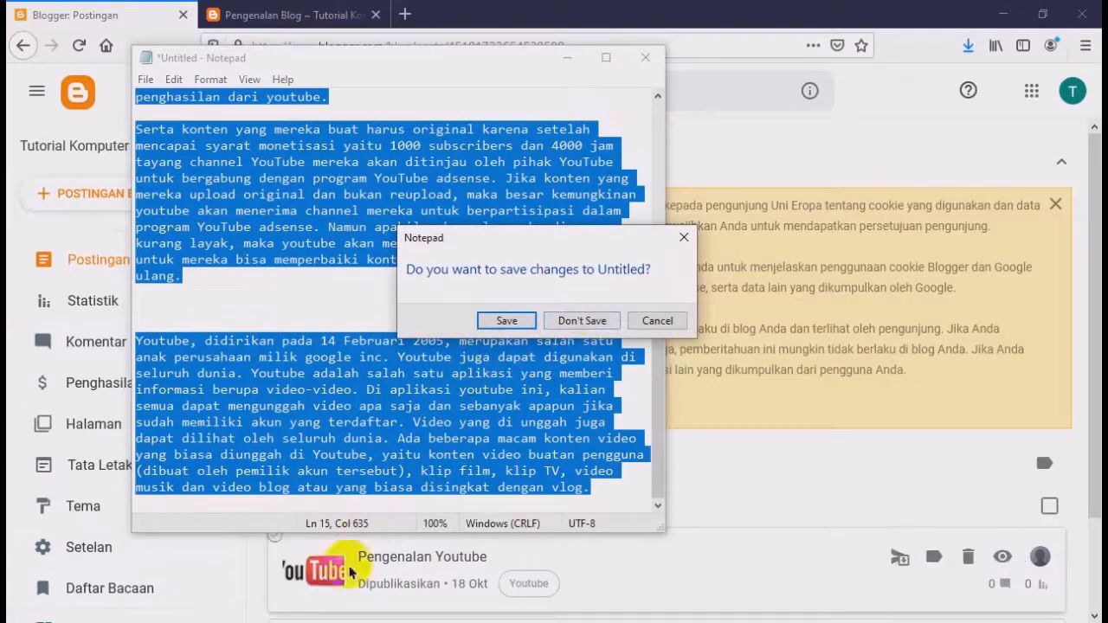
{"action": "left_click", "coordinate": [584, 321]}
{"action": "mouse_move", "coordinate": [280, 610]}
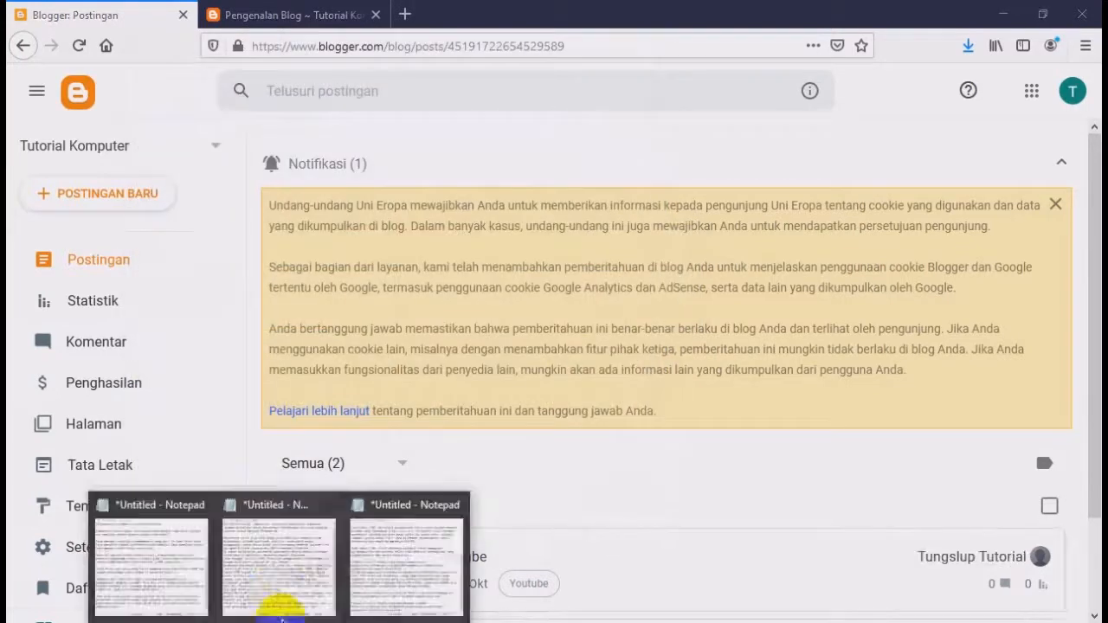
{"action": "left_click", "coordinate": [161, 539]}
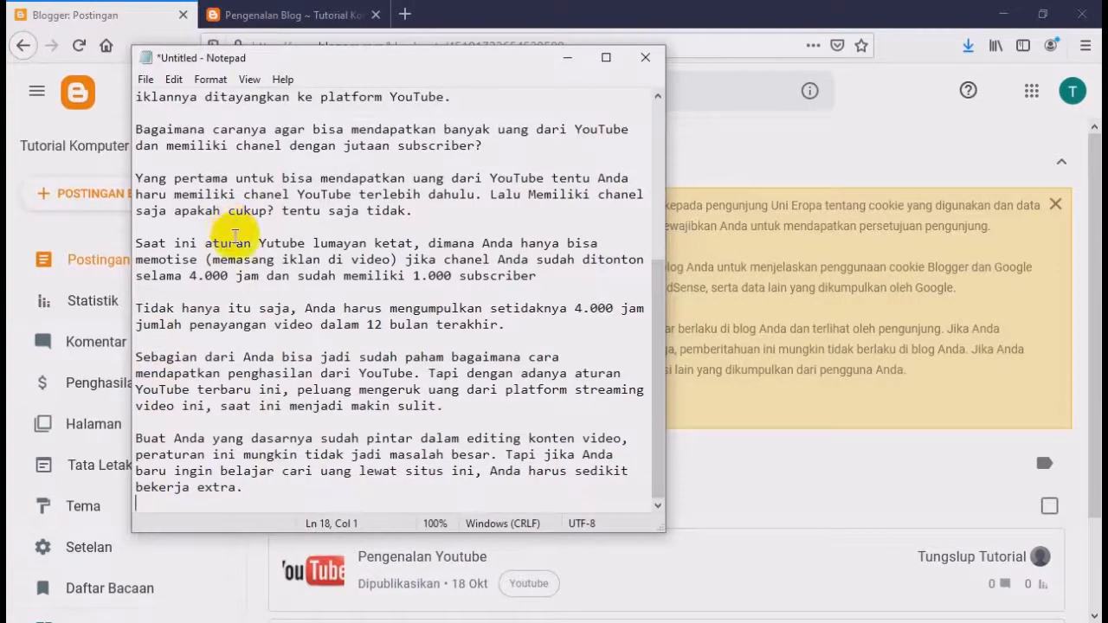
{"action": "left_click", "coordinate": [83, 17]}
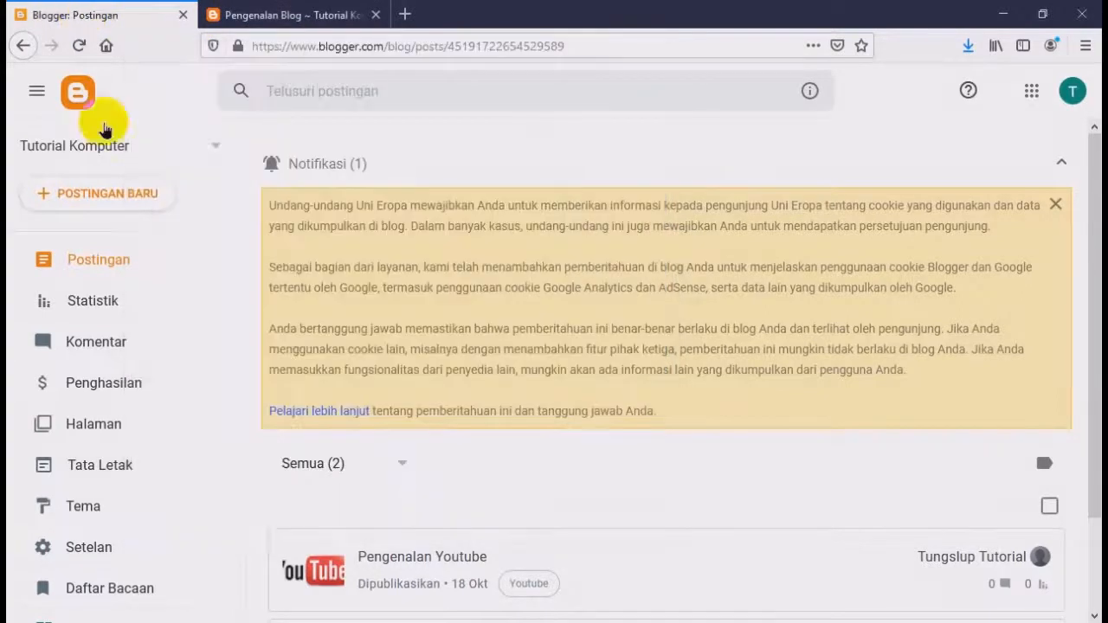
Create a new post titled 'Cara Menghasilkan Uang dari Youtube' and put the cursor in its empty body
{"action": "left_click", "coordinate": [127, 193]}
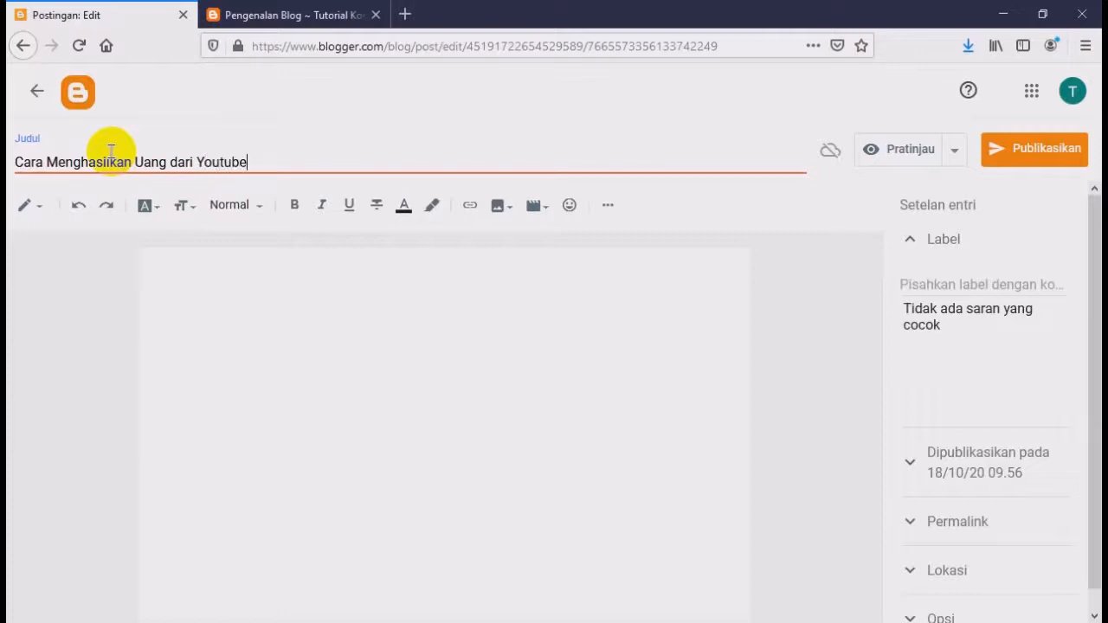
{"action": "left_click", "coordinate": [159, 265]}
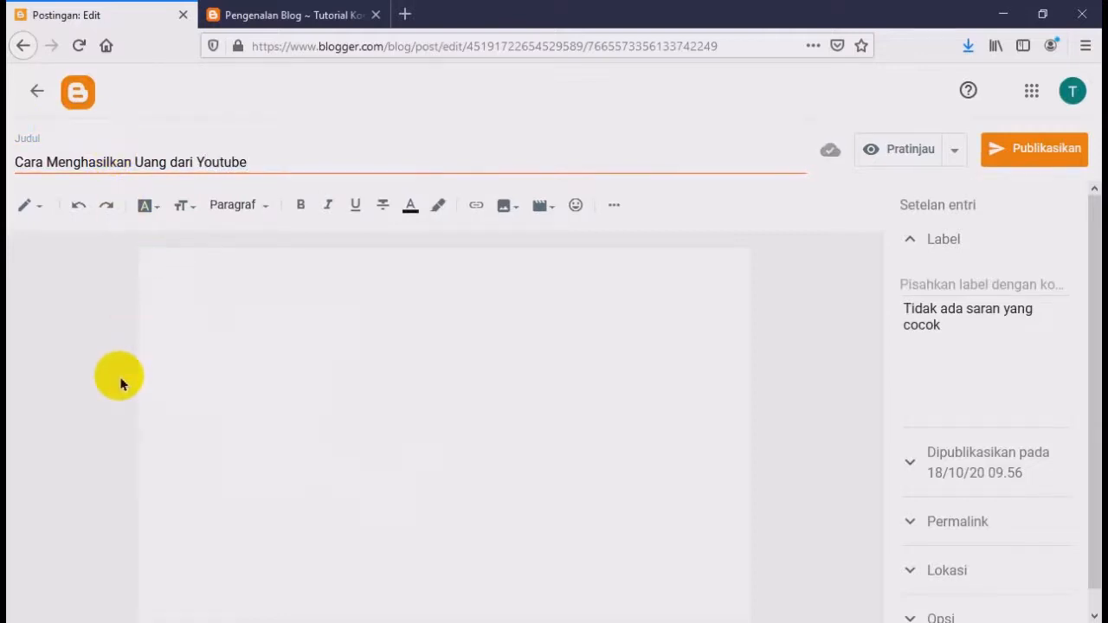
{"action": "left_click", "coordinate": [511, 210]}
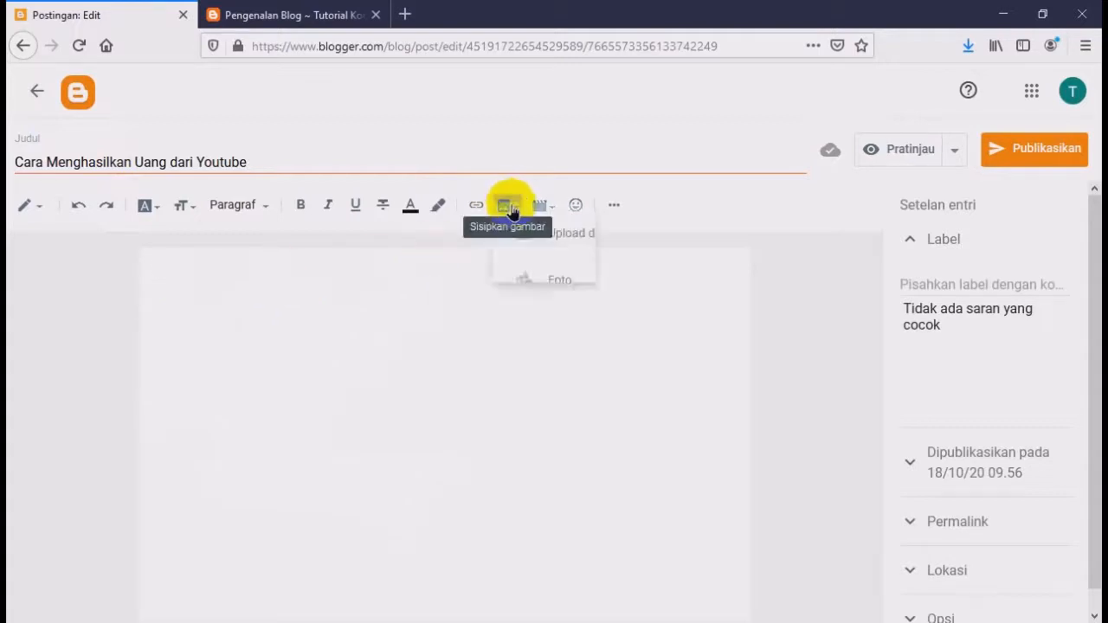
Upload Youtube-logo.jpg from the computer and insert it into the post
{"action": "left_click", "coordinate": [527, 246]}
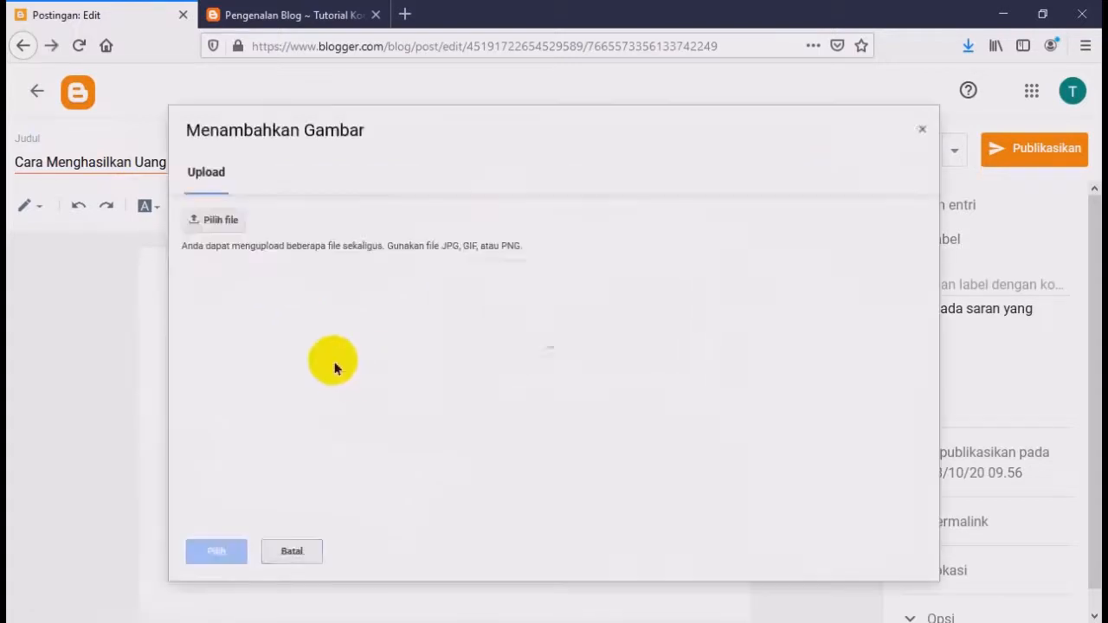
{"action": "left_click", "coordinate": [215, 216]}
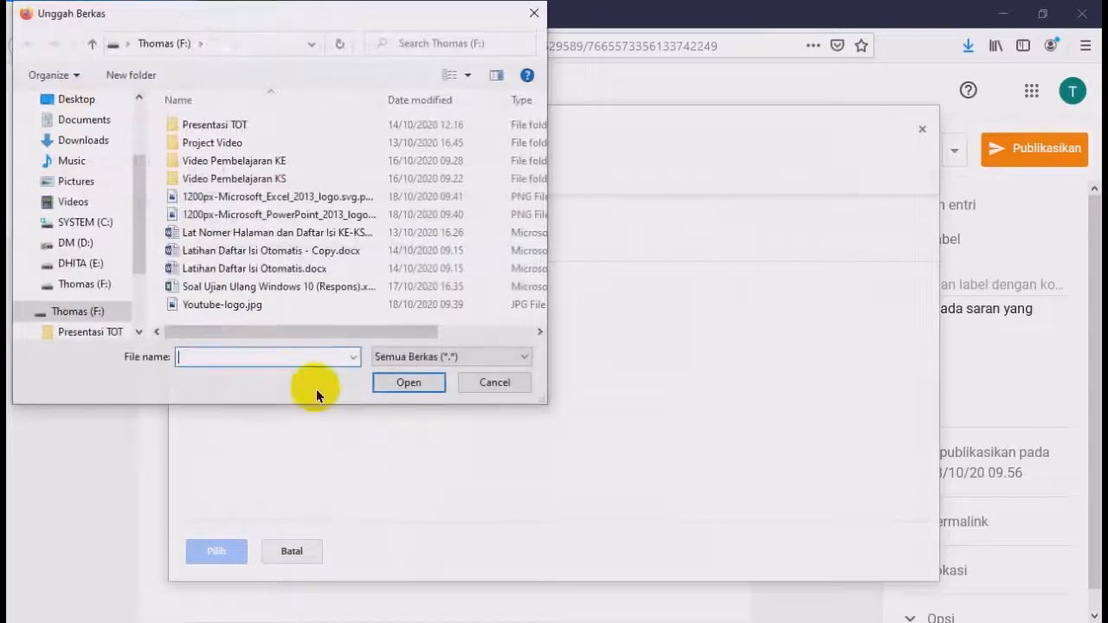
{"action": "left_click", "coordinate": [226, 304]}
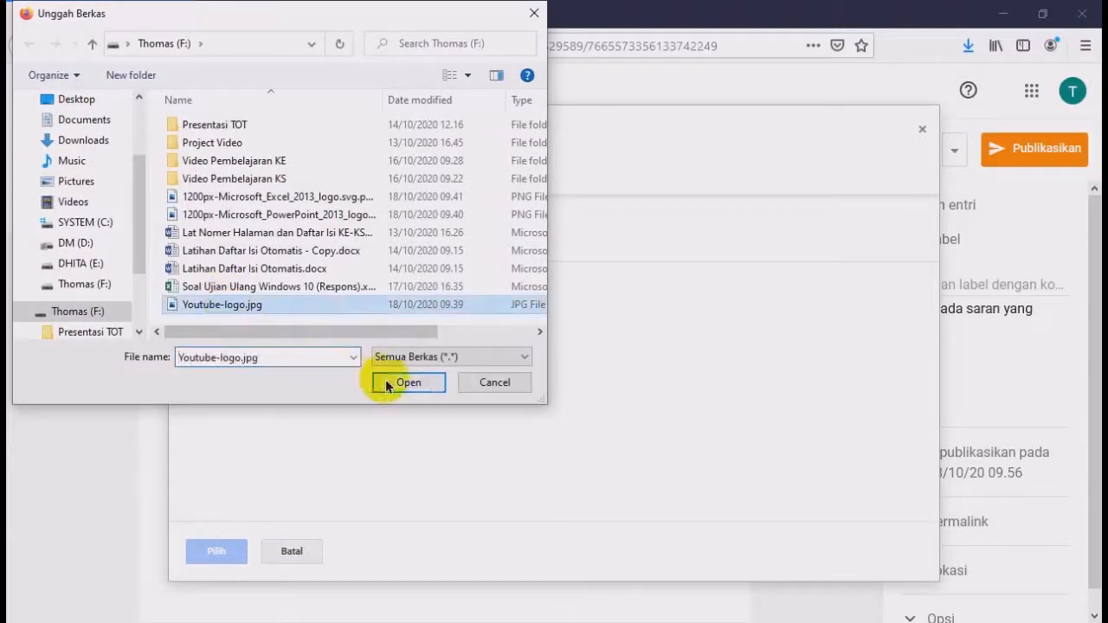
{"action": "left_click", "coordinate": [396, 383]}
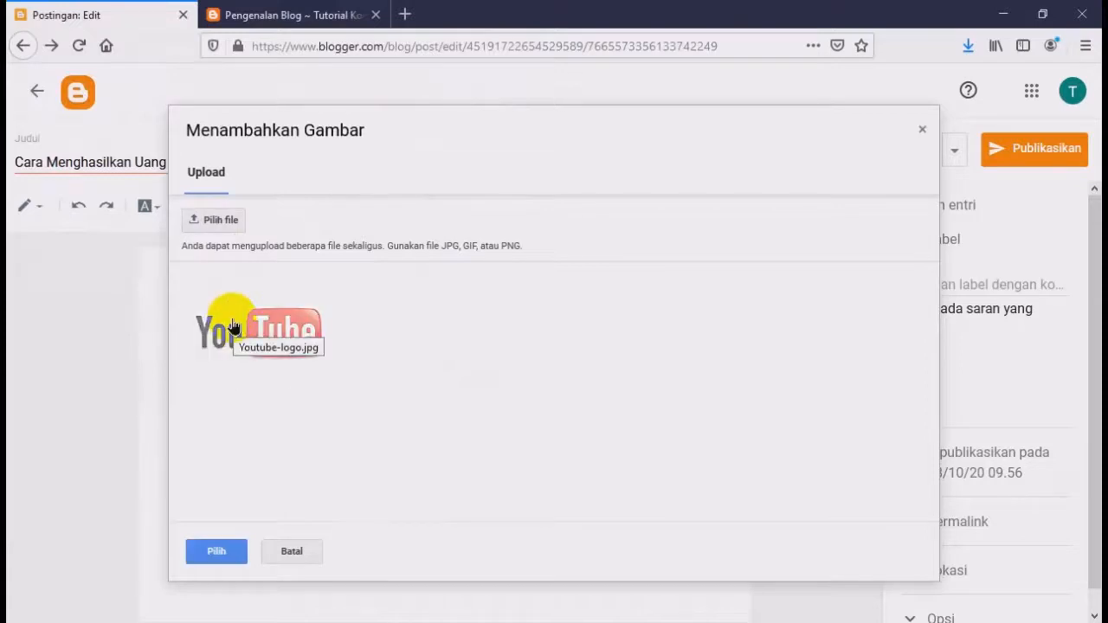
{"action": "left_click", "coordinate": [232, 325]}
{"action": "left_click", "coordinate": [215, 555]}
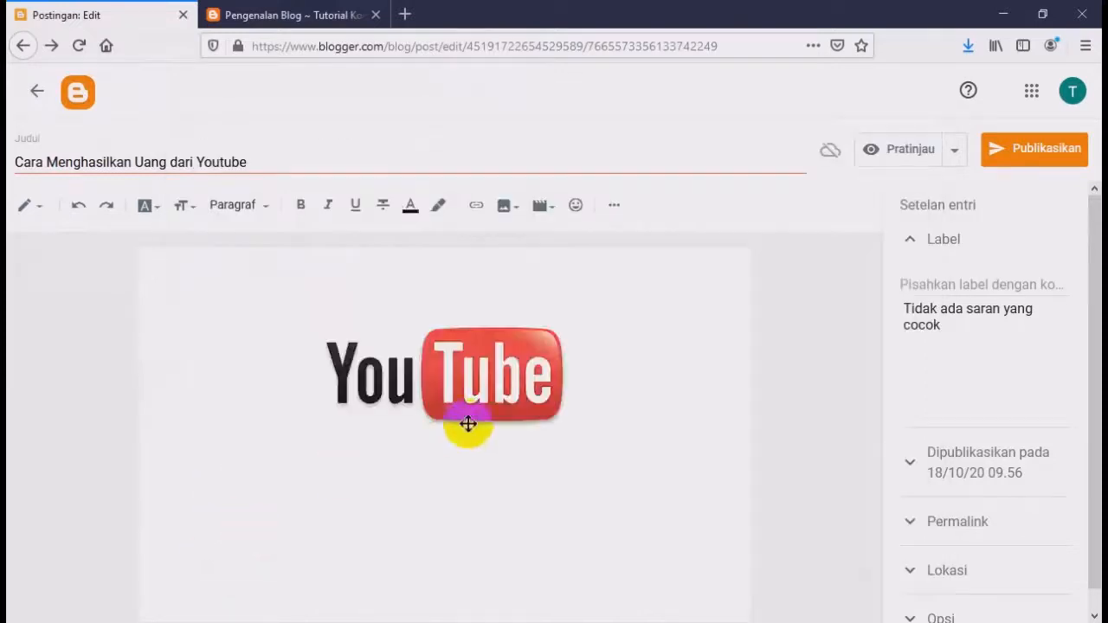
Align the YouTube logo to the left and confirm its image settings
{"action": "left_click", "coordinate": [467, 423]}
{"action": "left_click", "coordinate": [318, 495]}
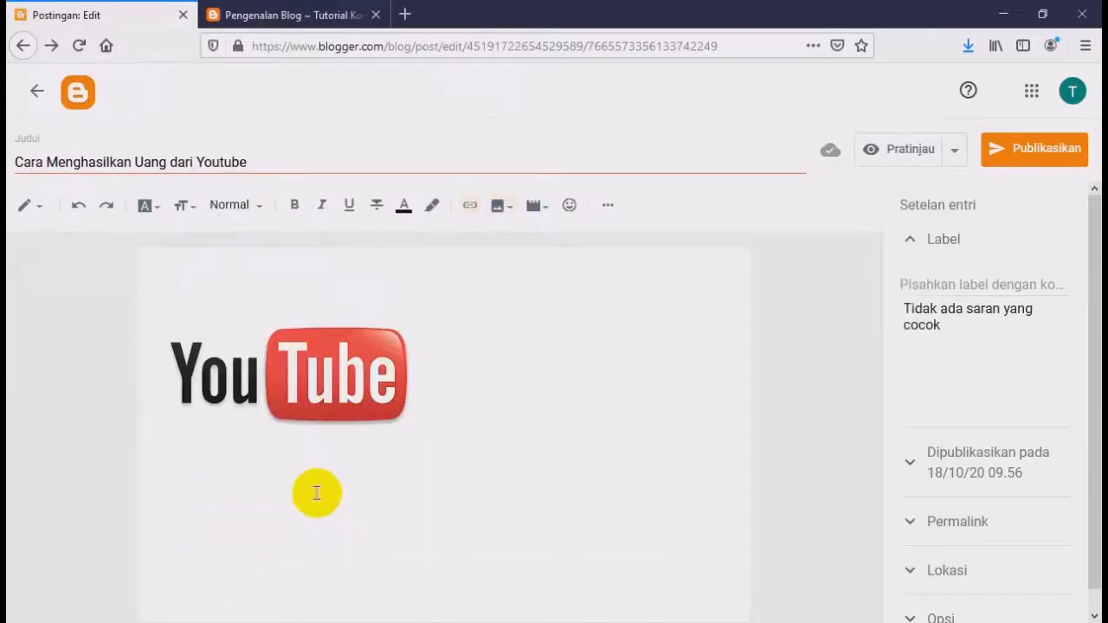
{"action": "left_click", "coordinate": [358, 454]}
{"action": "left_click", "coordinate": [331, 493]}
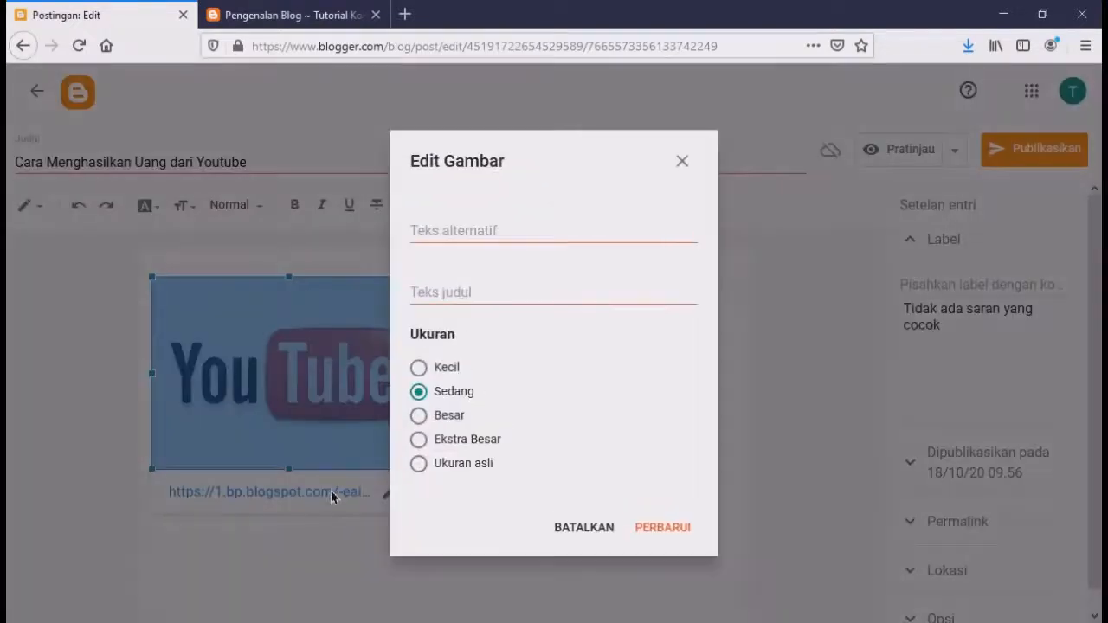
{"action": "left_click", "coordinate": [660, 523]}
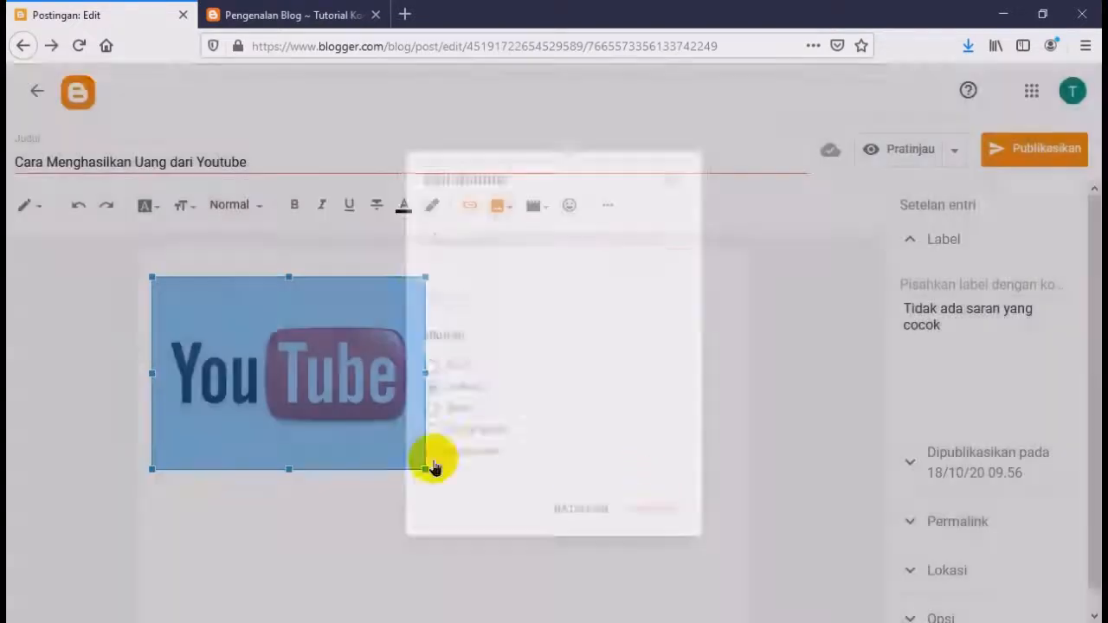
Copy the whole money-making article from Notepad and paste it into the post body
{"action": "left_click", "coordinate": [475, 289]}
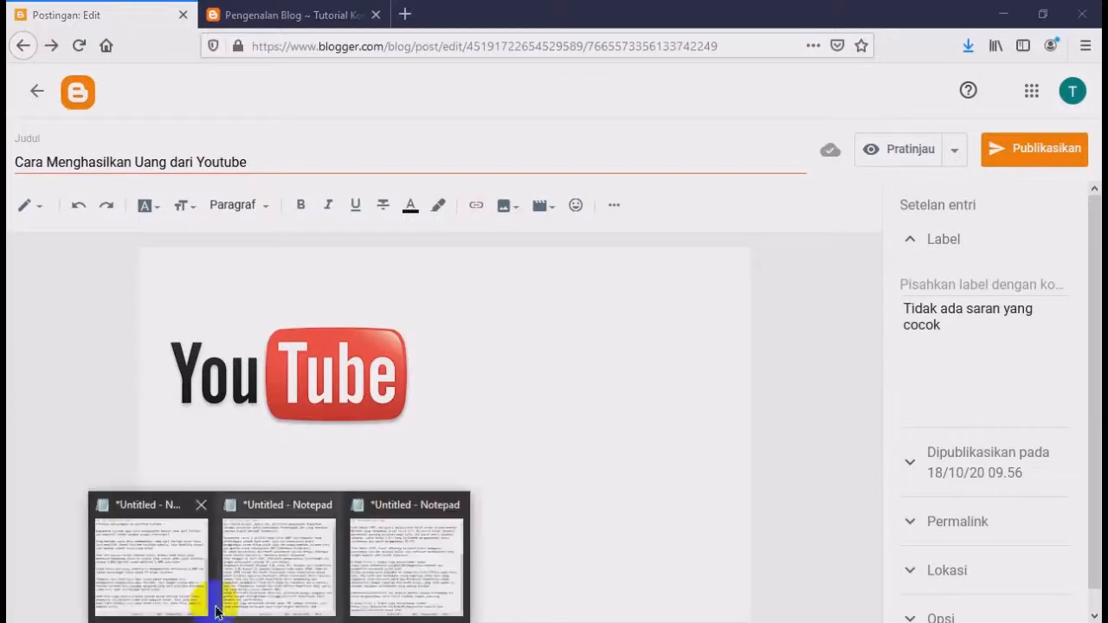
{"action": "left_click", "coordinate": [216, 611]}
{"action": "scroll", "coordinate": [148, 215], "scroll_direction": "up", "scroll_amount": 6}
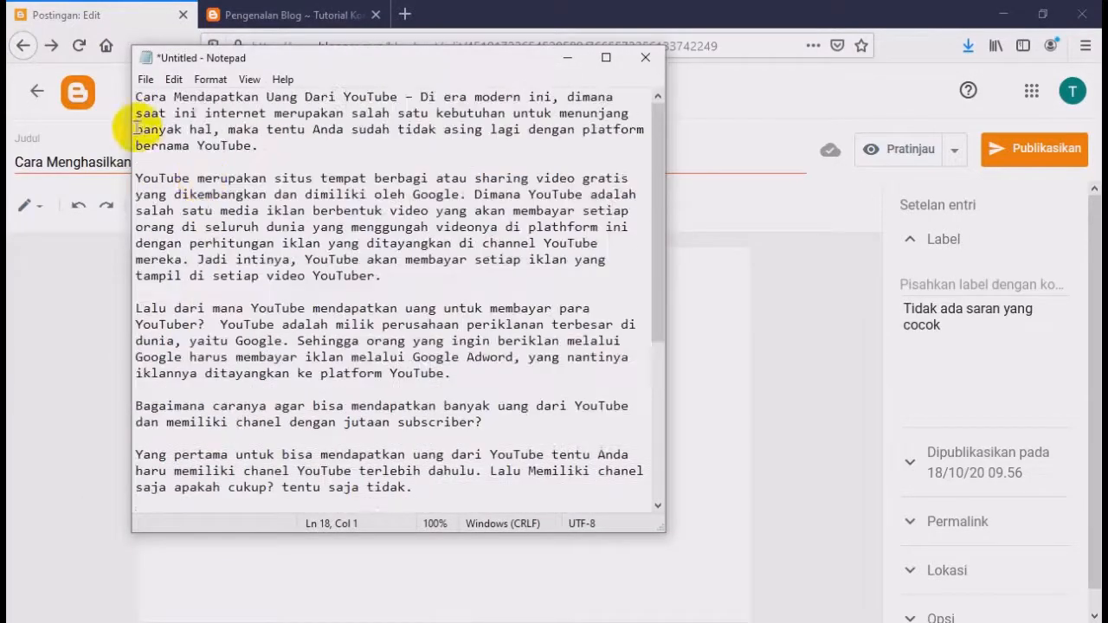
{"action": "left_click_drag", "start_coordinate": [136, 97], "coordinate": [181, 164]}
{"action": "scroll", "coordinate": [446, 334], "scroll_direction": "down", "scroll_amount": 6}
{"action": "left_click", "coordinate": [326, 489], "text": "shift"}
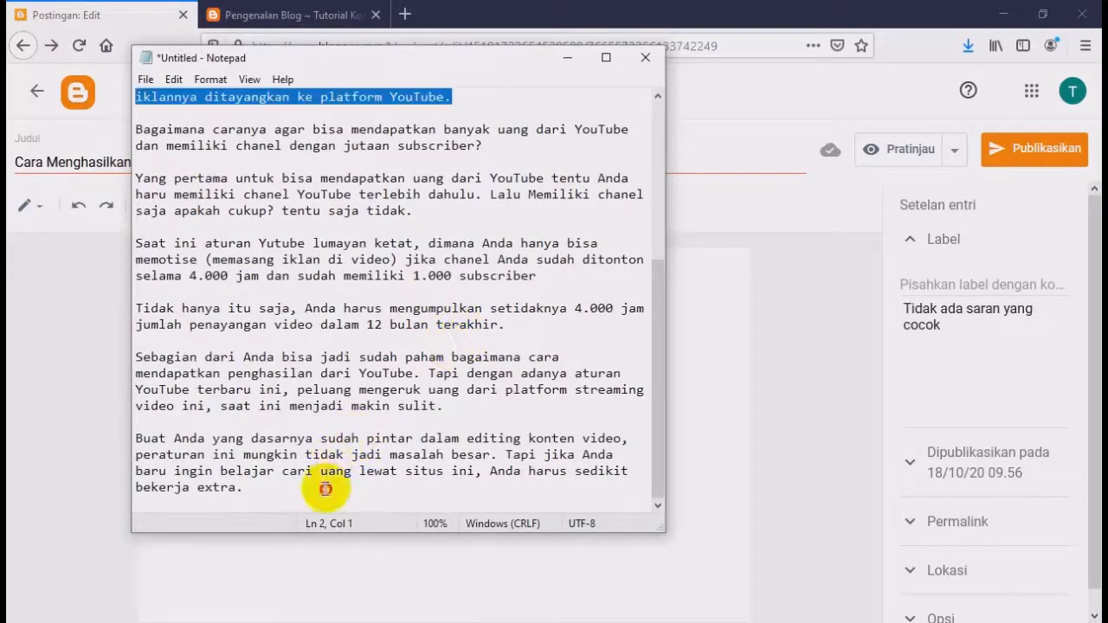
{"action": "left_click", "coordinate": [710, 290]}
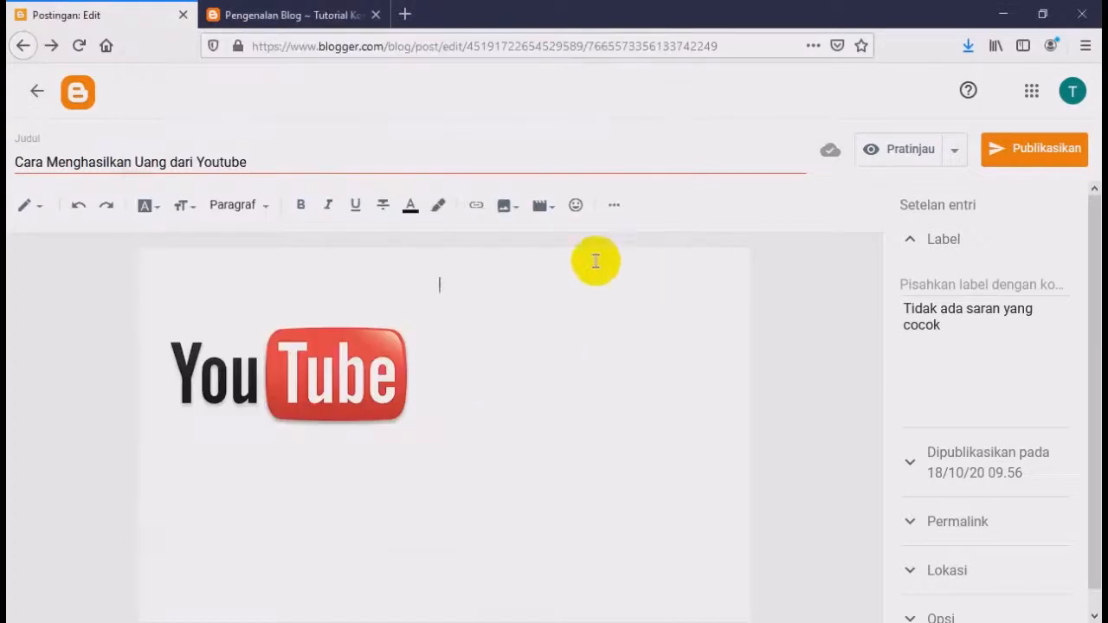
{"action": "key", "text": "ctrl+v"}
Set all the pasted article text to Georgia at Normal size
{"action": "scroll", "coordinate": [358, 407], "scroll_direction": "up", "scroll_amount": 10}
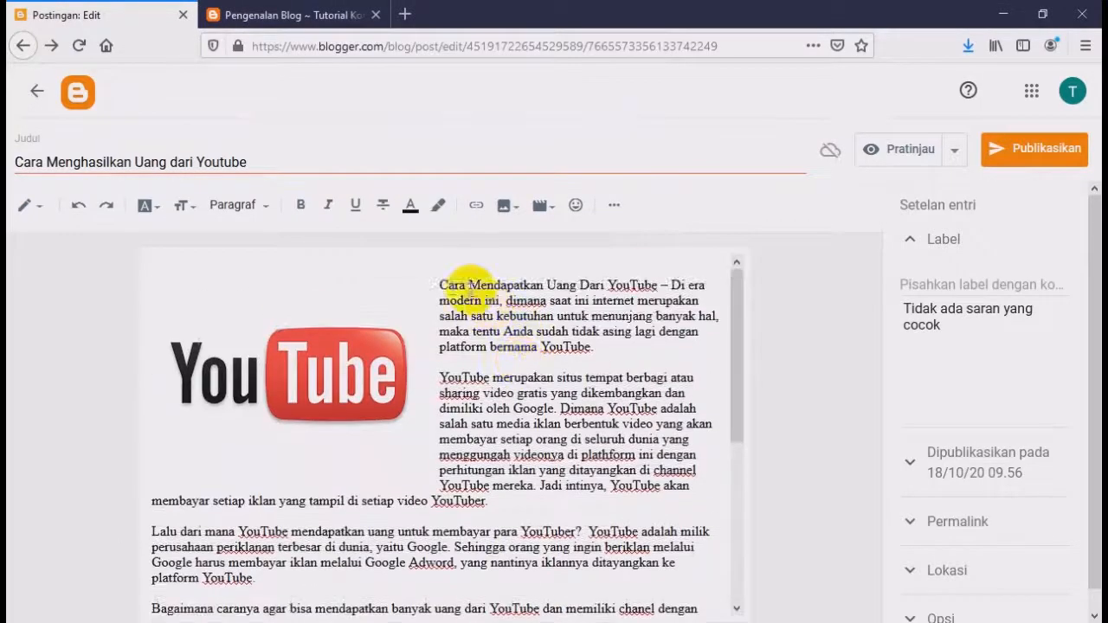
{"action": "left_click_drag", "start_coordinate": [440, 286], "coordinate": [485, 356]}
{"action": "scroll", "coordinate": [536, 467], "scroll_direction": "down", "scroll_amount": 5}
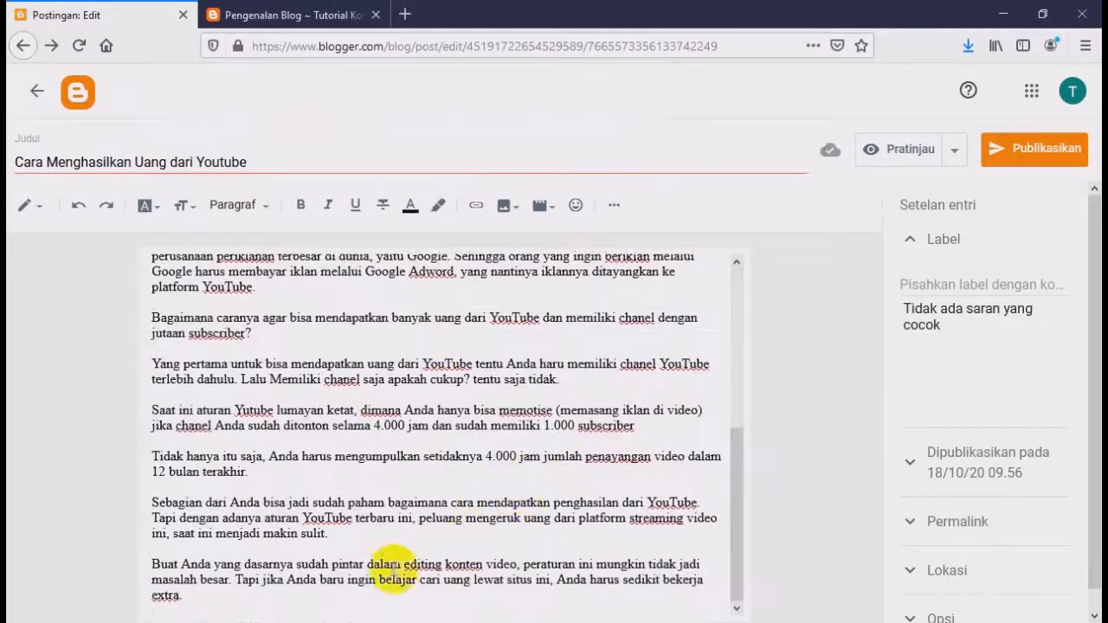
{"action": "left_click", "coordinate": [355, 598], "text": "shift"}
{"action": "left_click", "coordinate": [147, 206]}
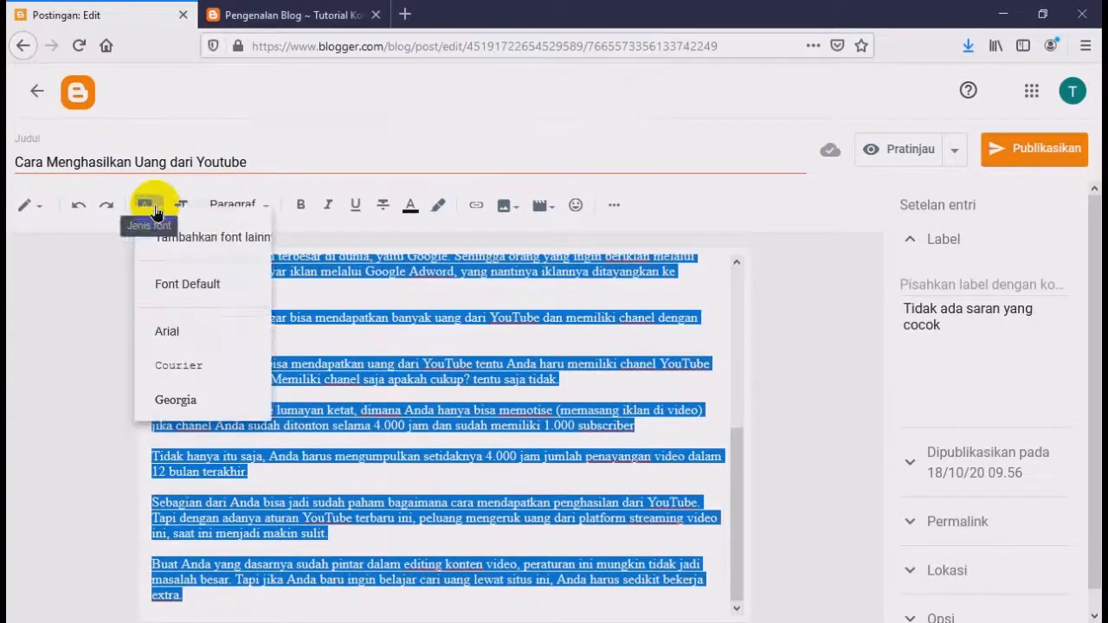
{"action": "left_click", "coordinate": [175, 408]}
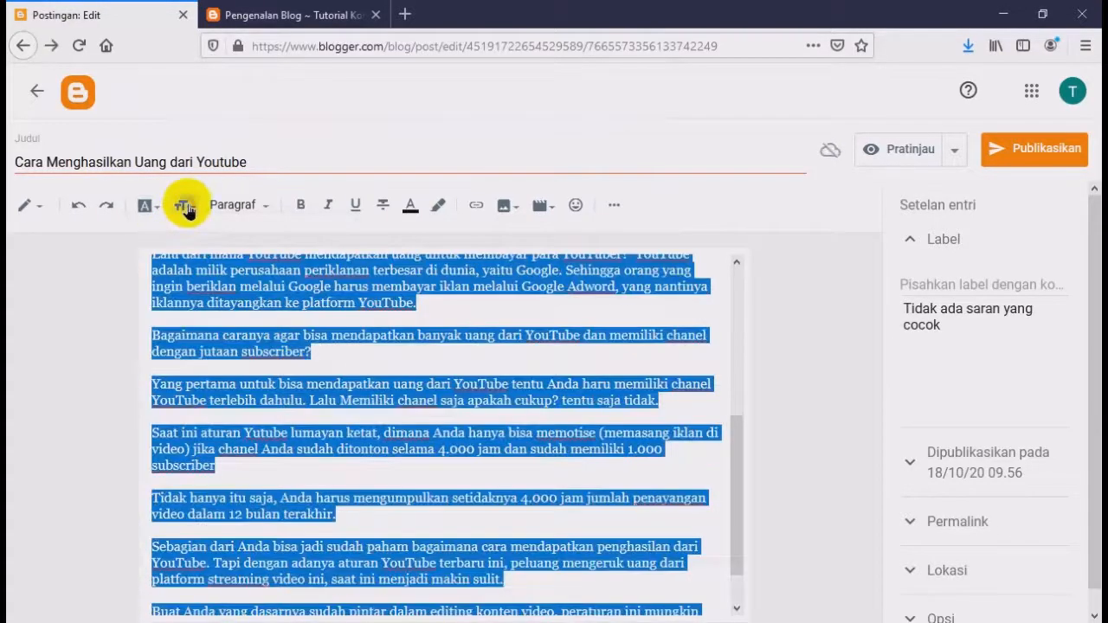
{"action": "left_click", "coordinate": [185, 208]}
{"action": "left_click", "coordinate": [213, 313]}
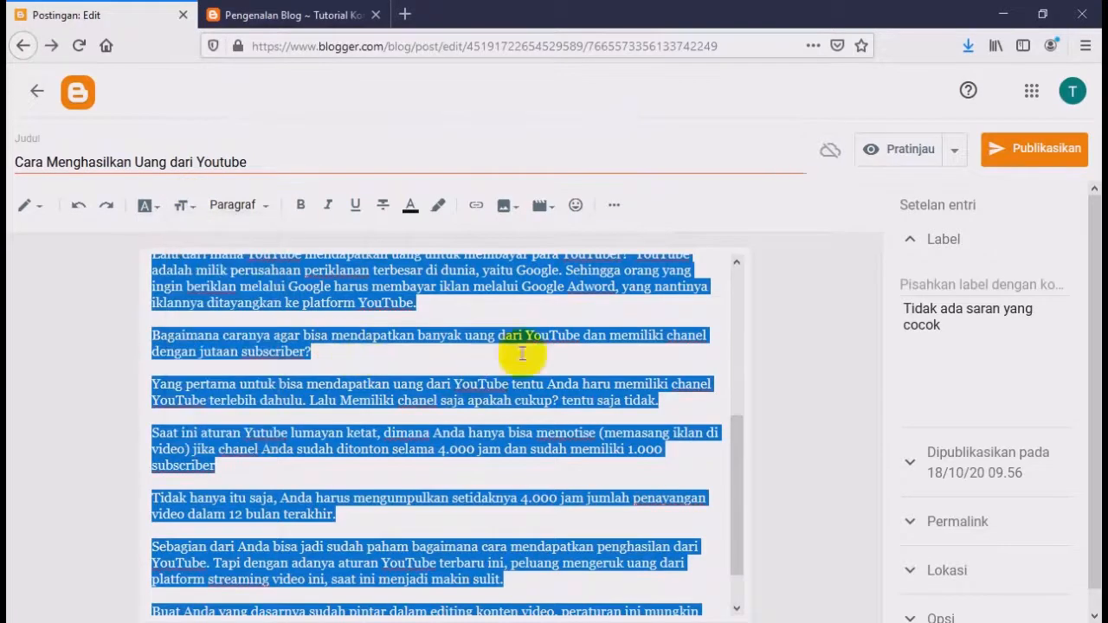
Justify the selected article text, then deselect it
{"action": "left_click", "coordinate": [613, 206]}
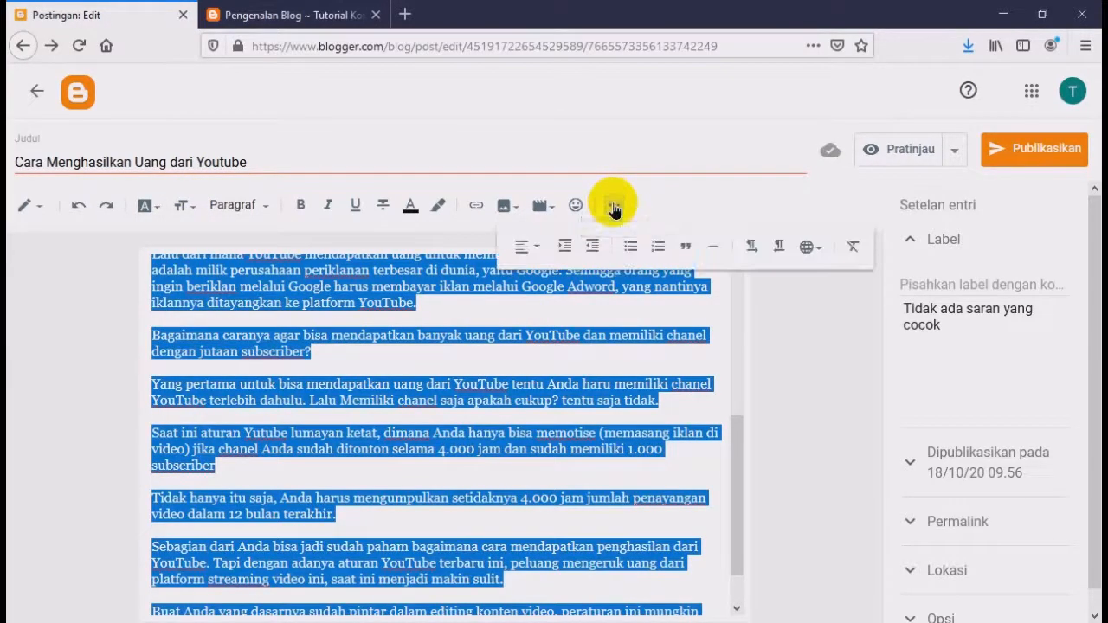
{"action": "left_click", "coordinate": [534, 247]}
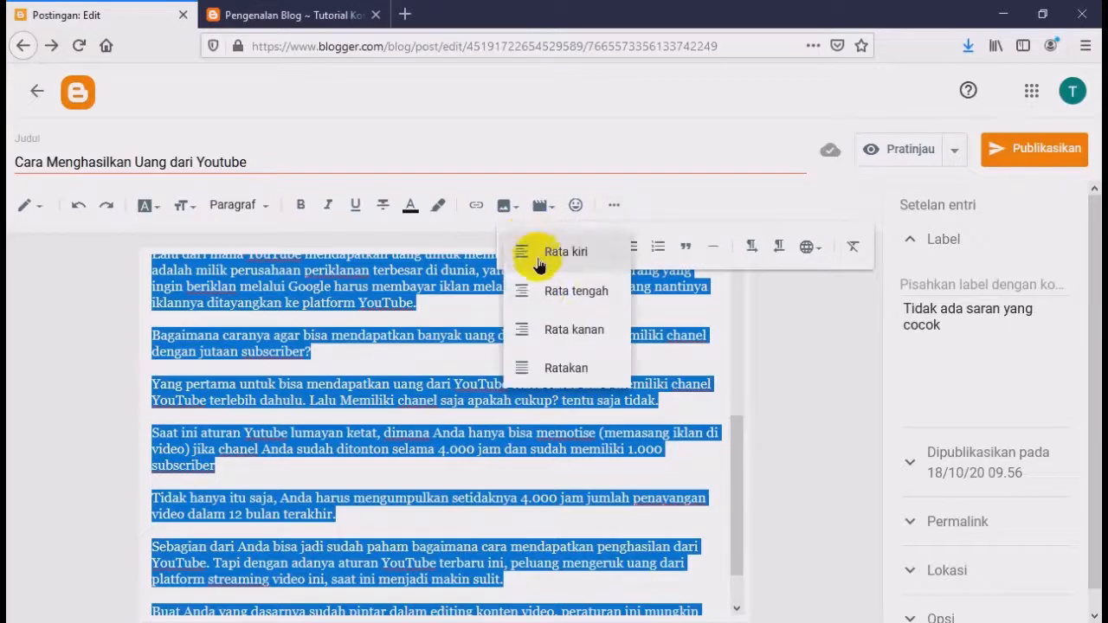
{"action": "left_click", "coordinate": [554, 366]}
{"action": "scroll", "coordinate": [506, 402], "scroll_direction": "up", "scroll_amount": 5}
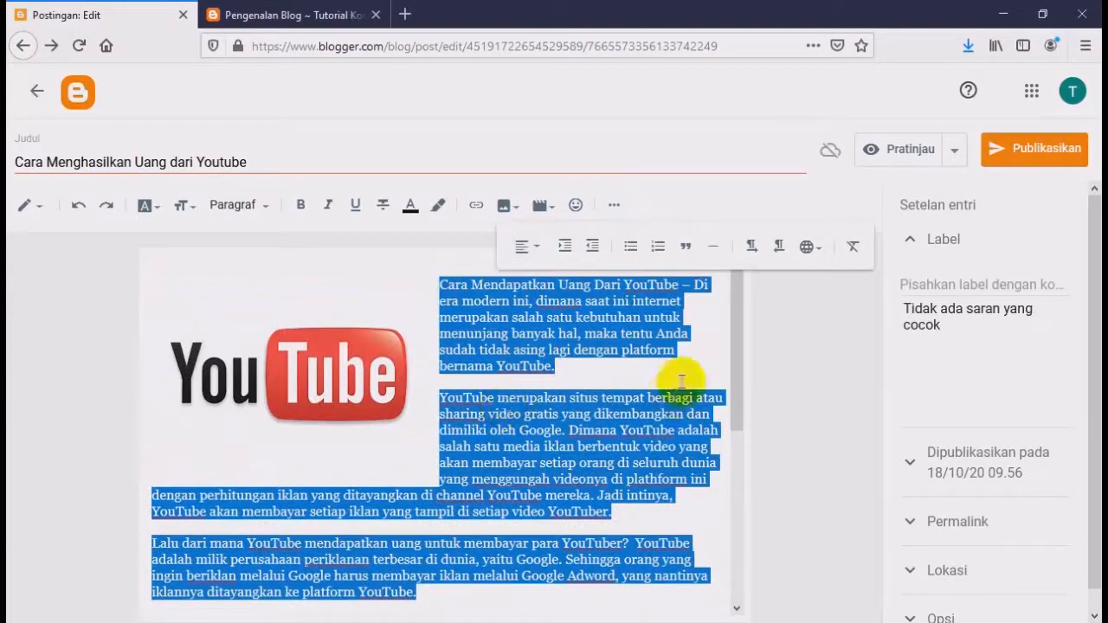
{"action": "left_click", "coordinate": [572, 363]}
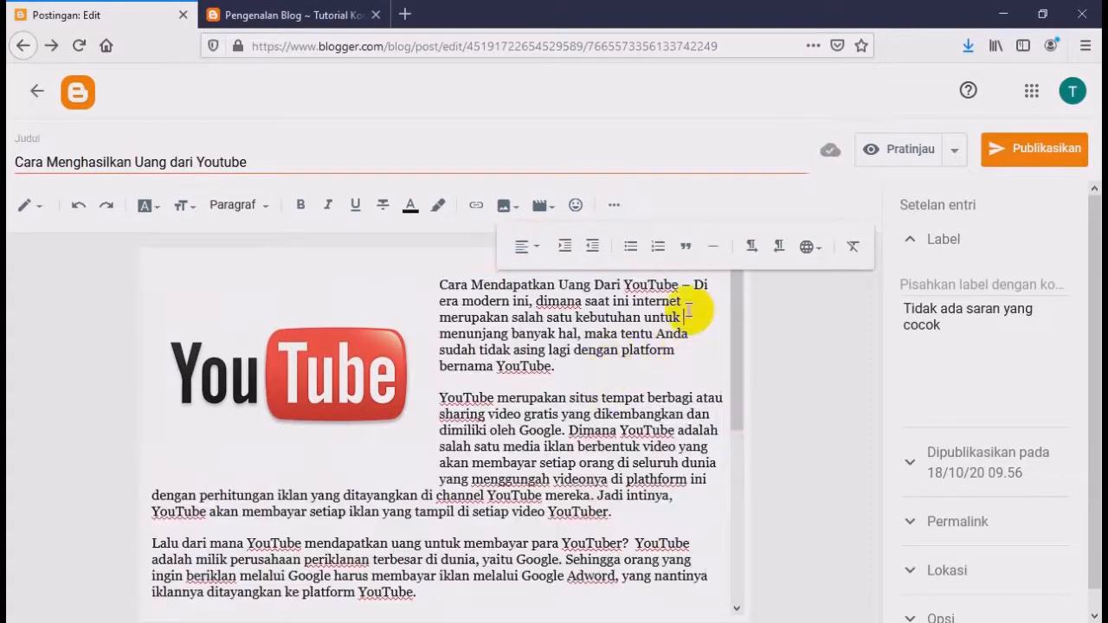
Justify the first paragraph beside the logo and join the second paragraph onto it
{"action": "left_click", "coordinate": [540, 251]}
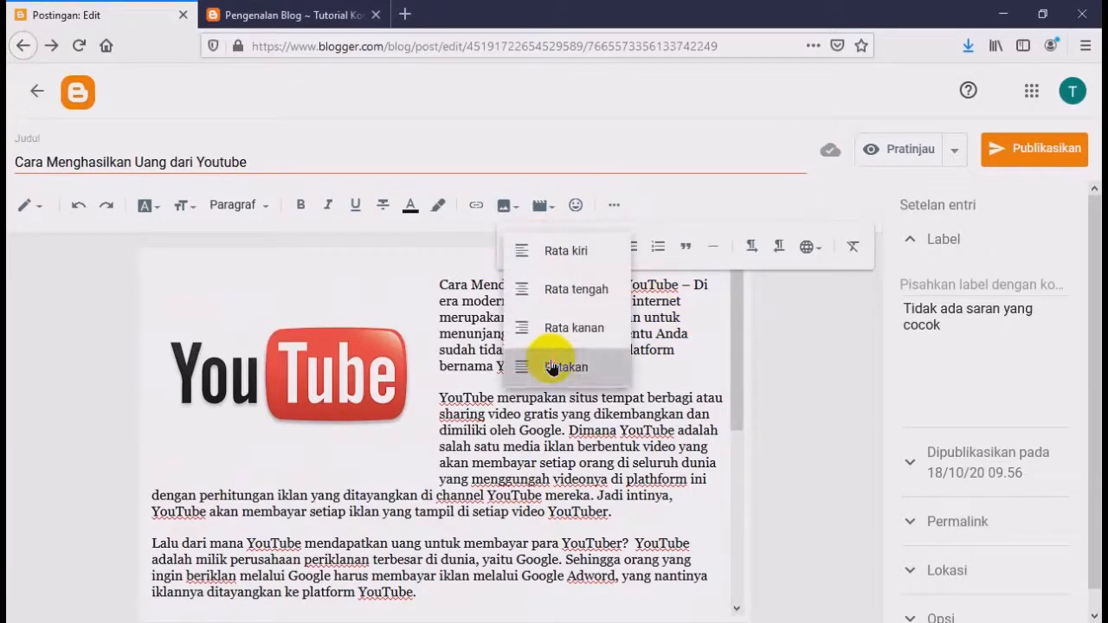
{"action": "left_click", "coordinate": [554, 364]}
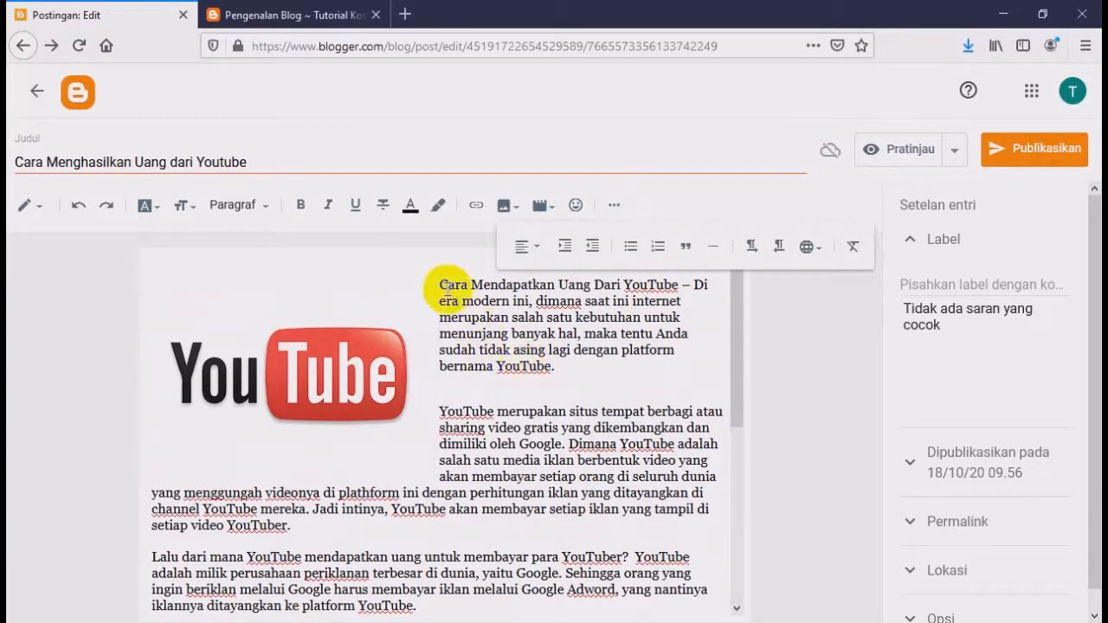
{"action": "left_click_drag", "start_coordinate": [442, 282], "coordinate": [594, 366]}
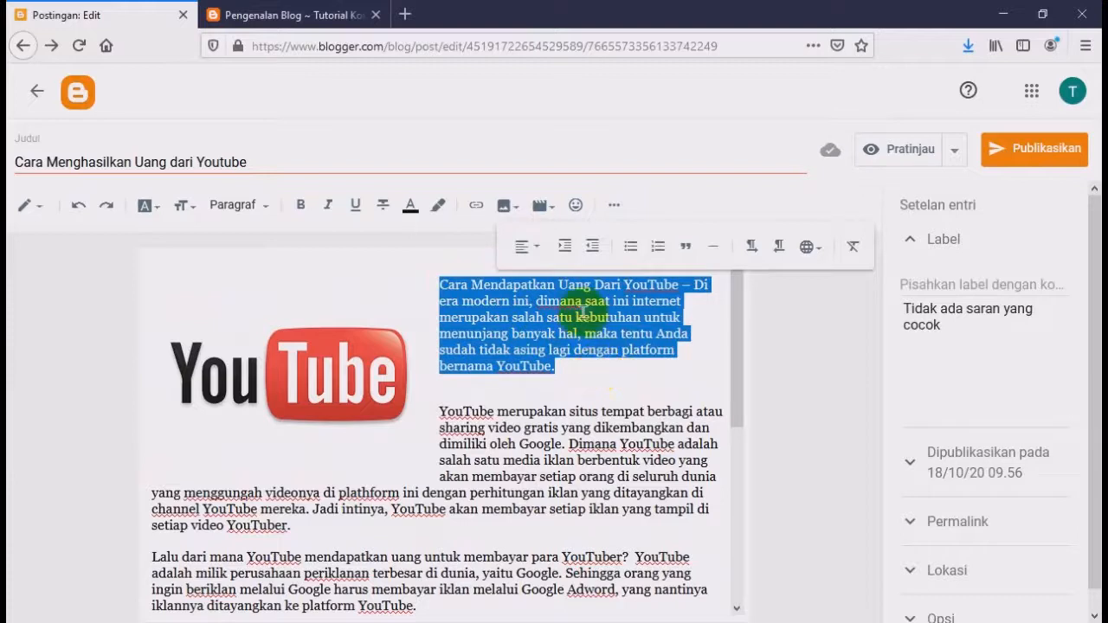
{"action": "left_click", "coordinate": [540, 251]}
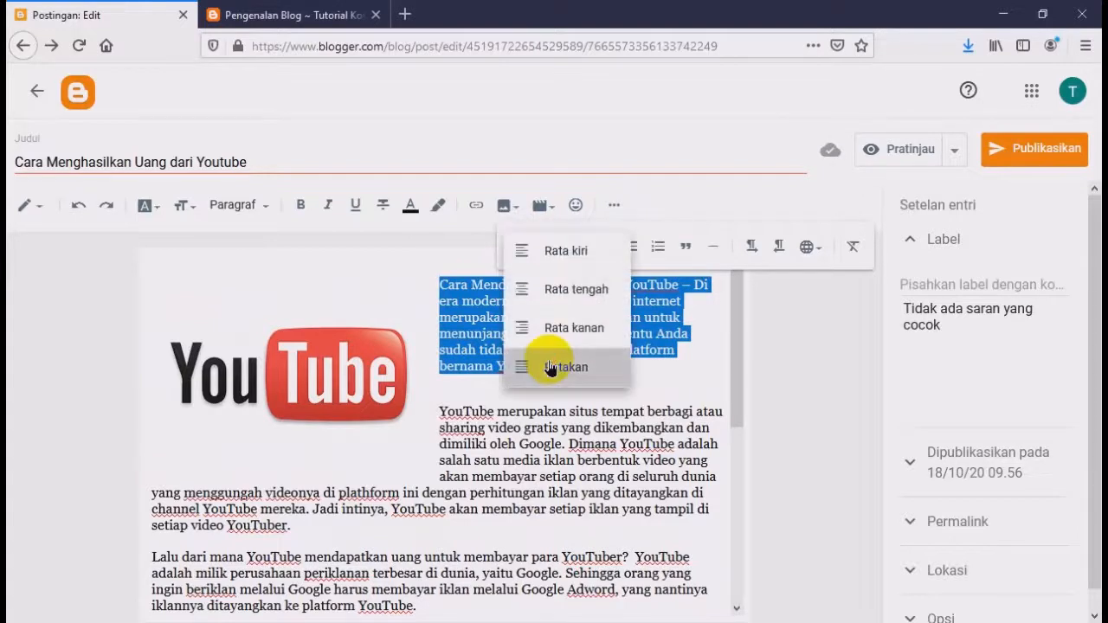
{"action": "left_click", "coordinate": [546, 365]}
{"action": "left_click", "coordinate": [539, 367]}
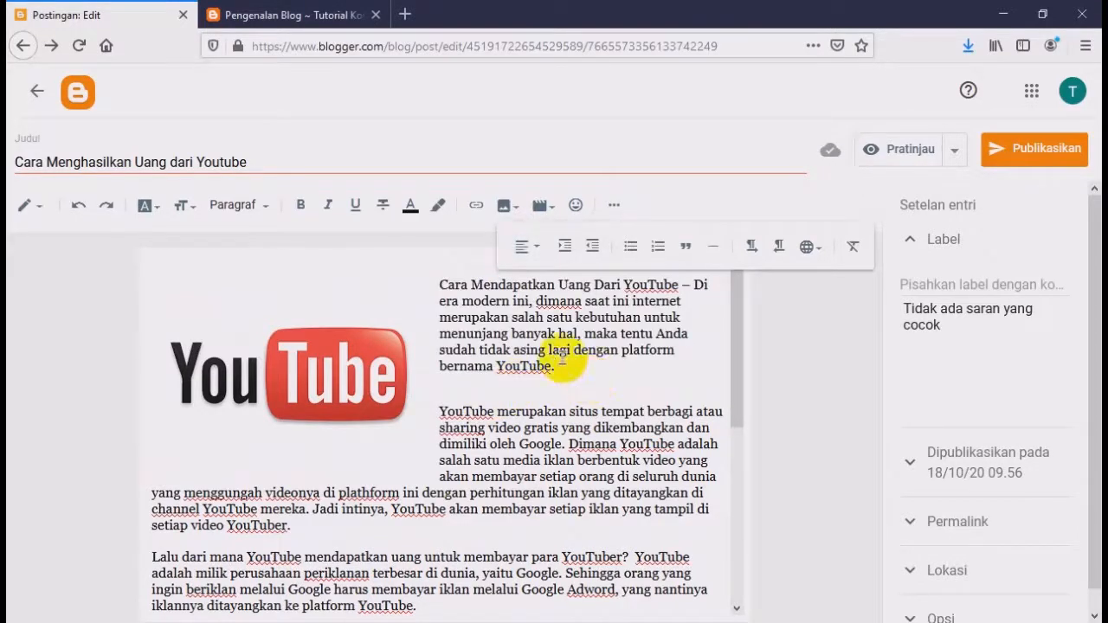
{"action": "left_click", "coordinate": [559, 366]}
{"action": "key", "text": "Delete"}
{"action": "key", "text": "Delete"}
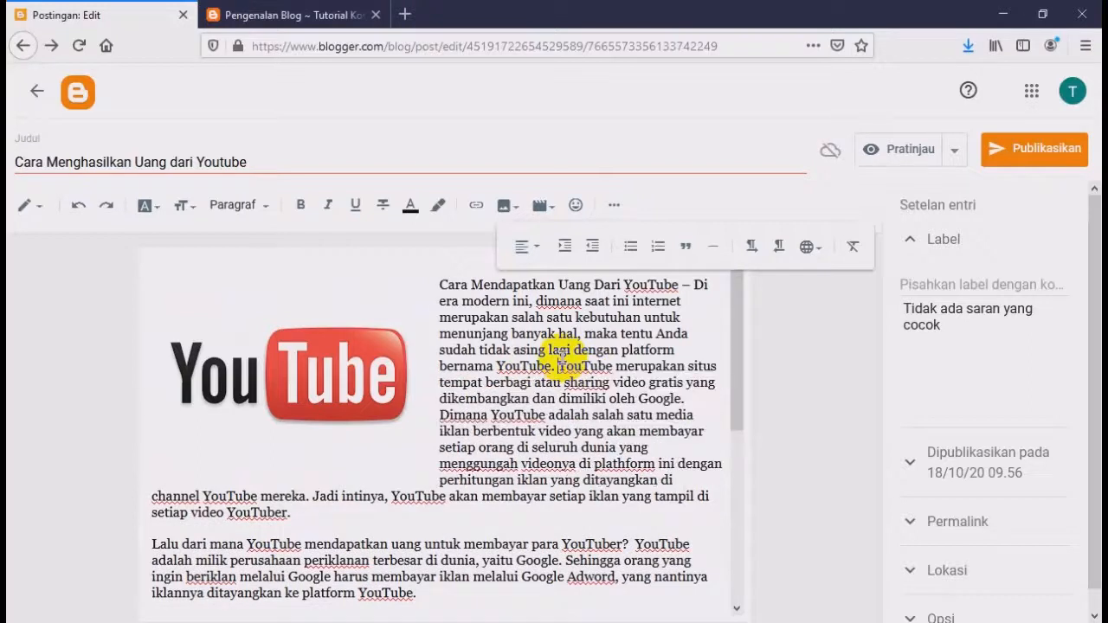
{"action": "left_click", "coordinate": [545, 249]}
{"action": "left_click", "coordinate": [540, 364]}
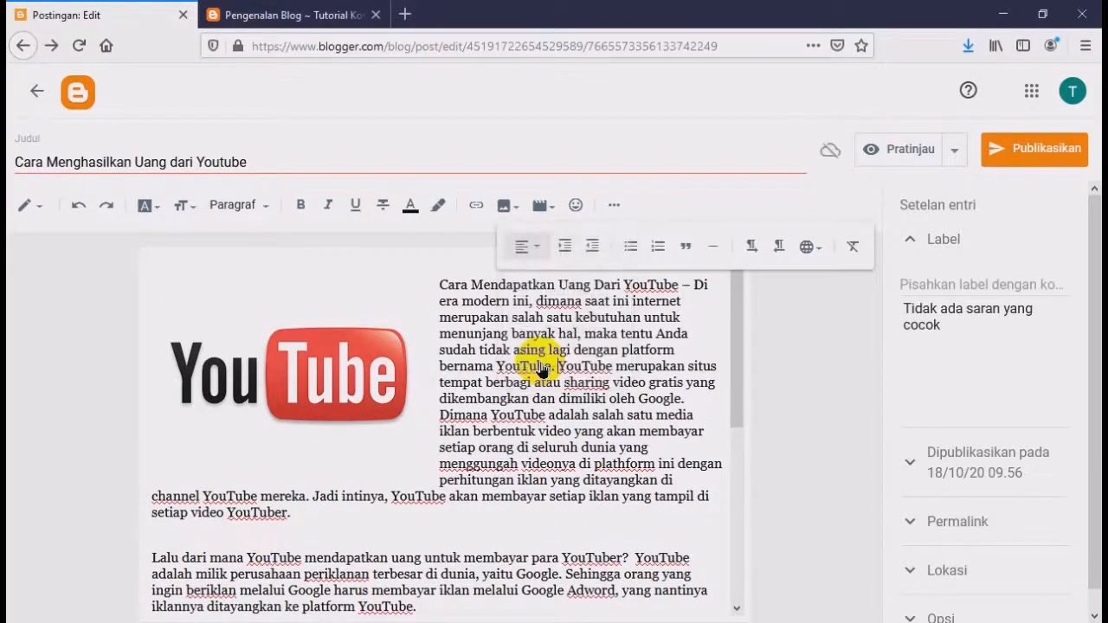
Replace the lead 'Cara Mendapatkan Uang Dari YouTube' phrase with 'merupakan' and join the 'Lalu dari mana' paragraph
{"action": "left_click", "coordinate": [346, 518]}
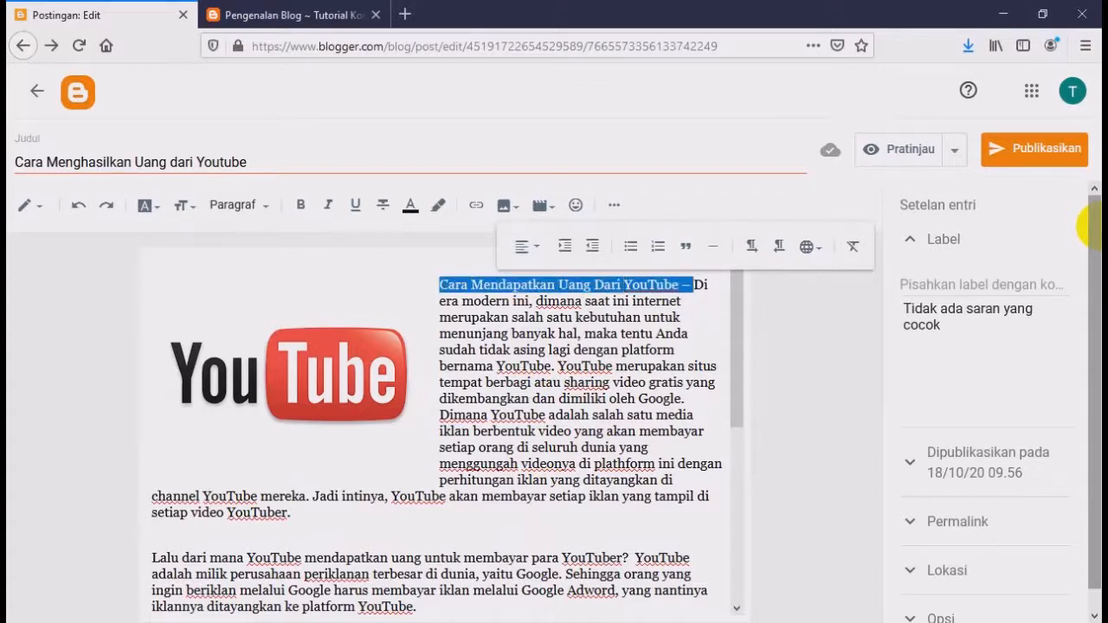
{"action": "key", "text": "BackSpace"}
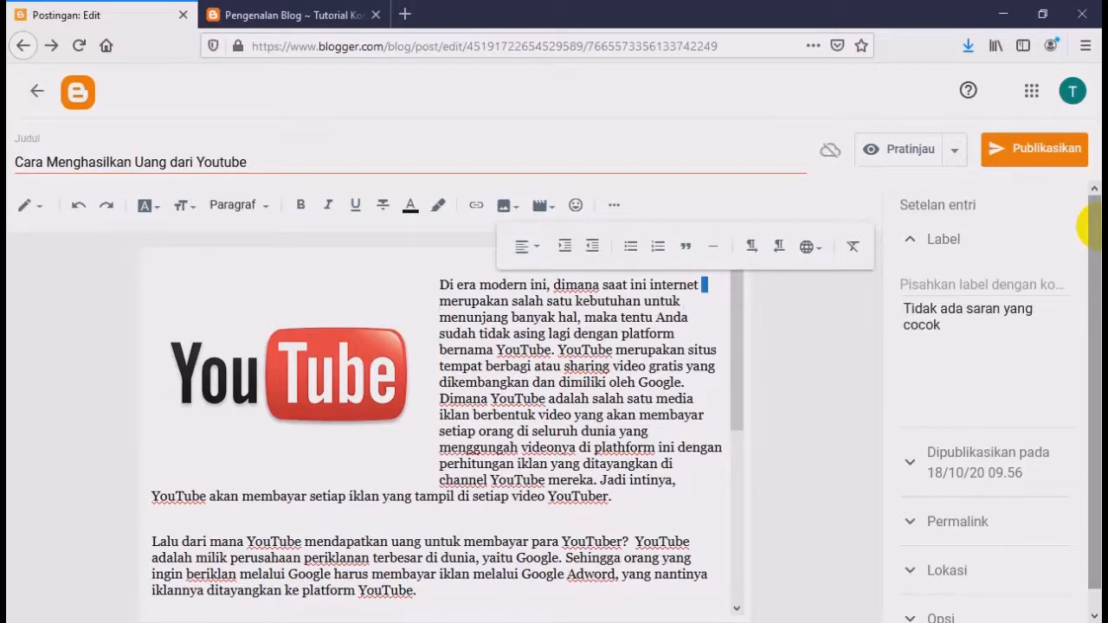
{"action": "type", "text": "merupakan"}
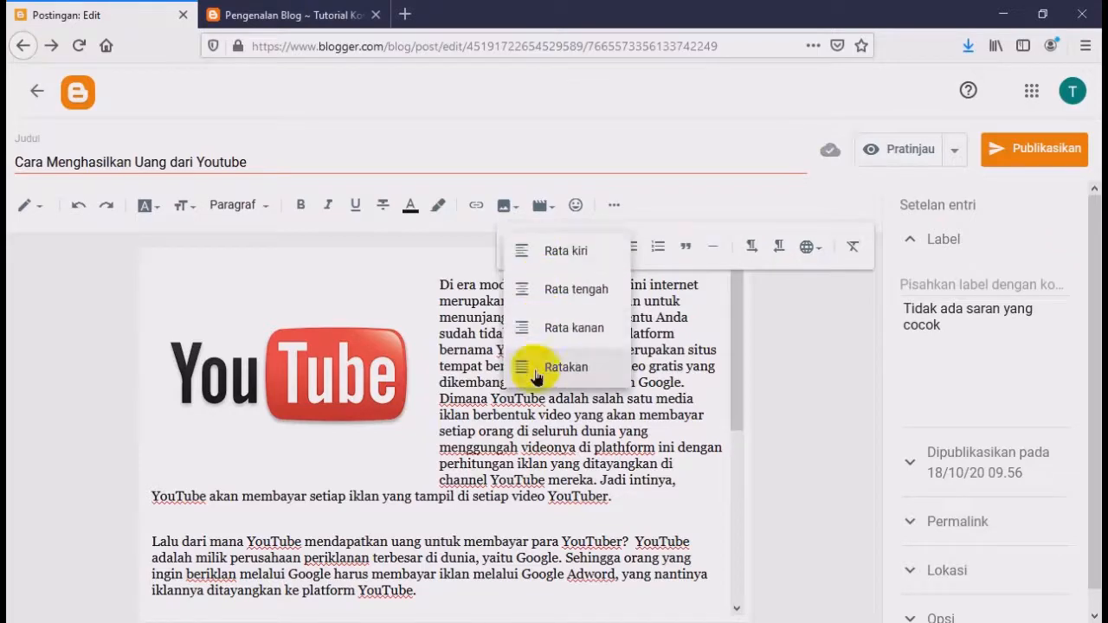
{"action": "left_click", "coordinate": [531, 367]}
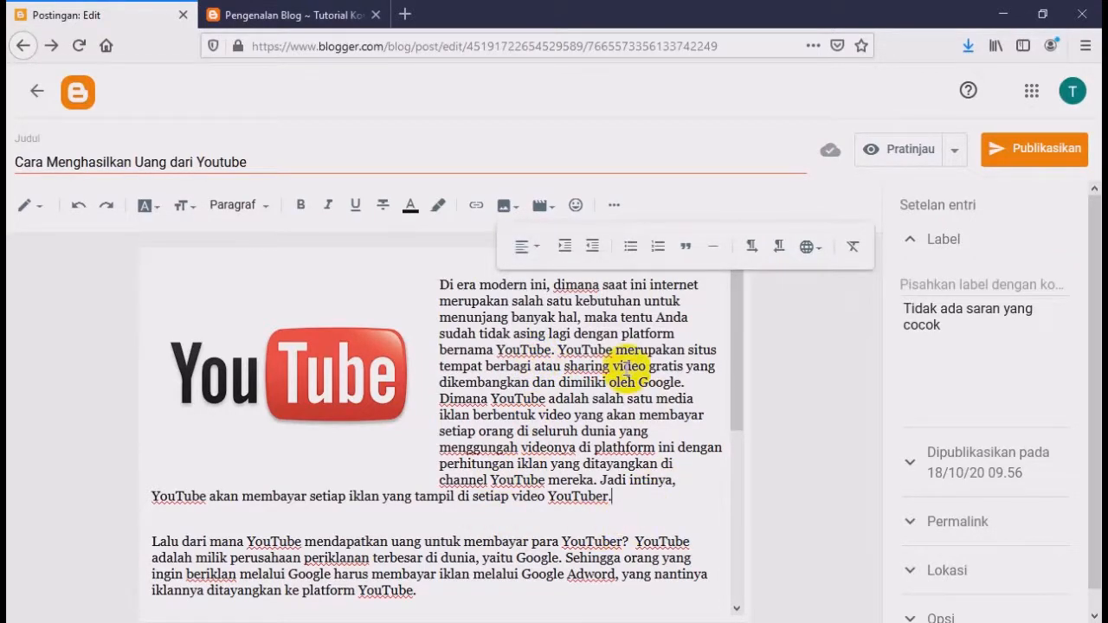
{"action": "scroll", "coordinate": [625, 367], "scroll_direction": "down", "scroll_amount": 3}
{"action": "key", "text": "BackSpace"}
{"action": "key", "text": "BackSpace"}
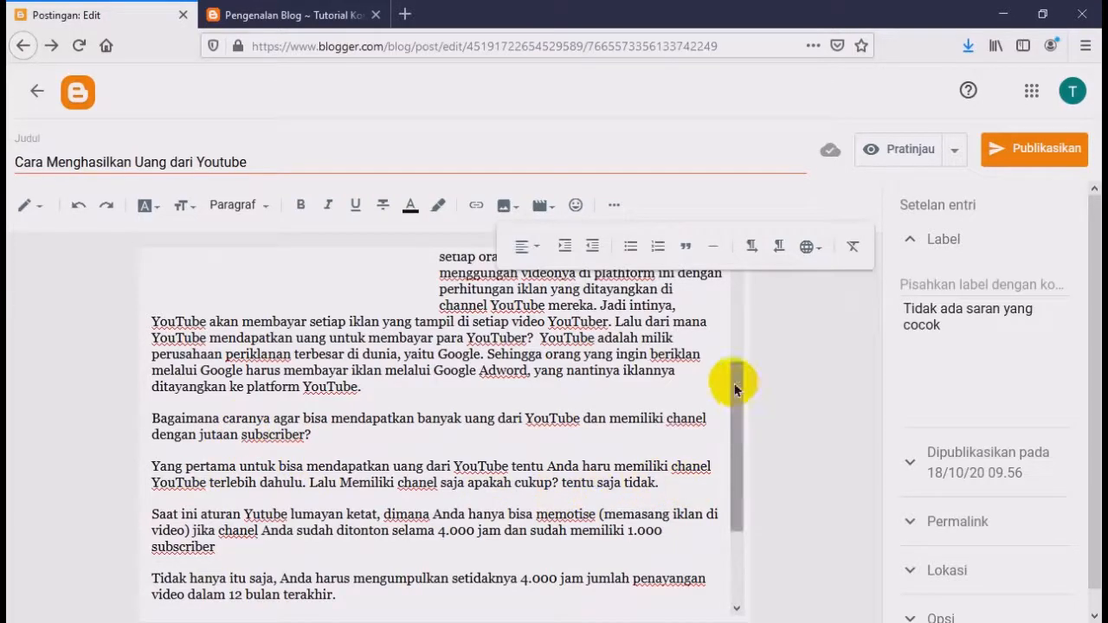
Join the 'Saat ini', 'Sebagian dari Anda' and 'Buat Anda' paragraphs, removing the blank line after 'makin sulit.'
{"action": "key", "text": "Delete"}
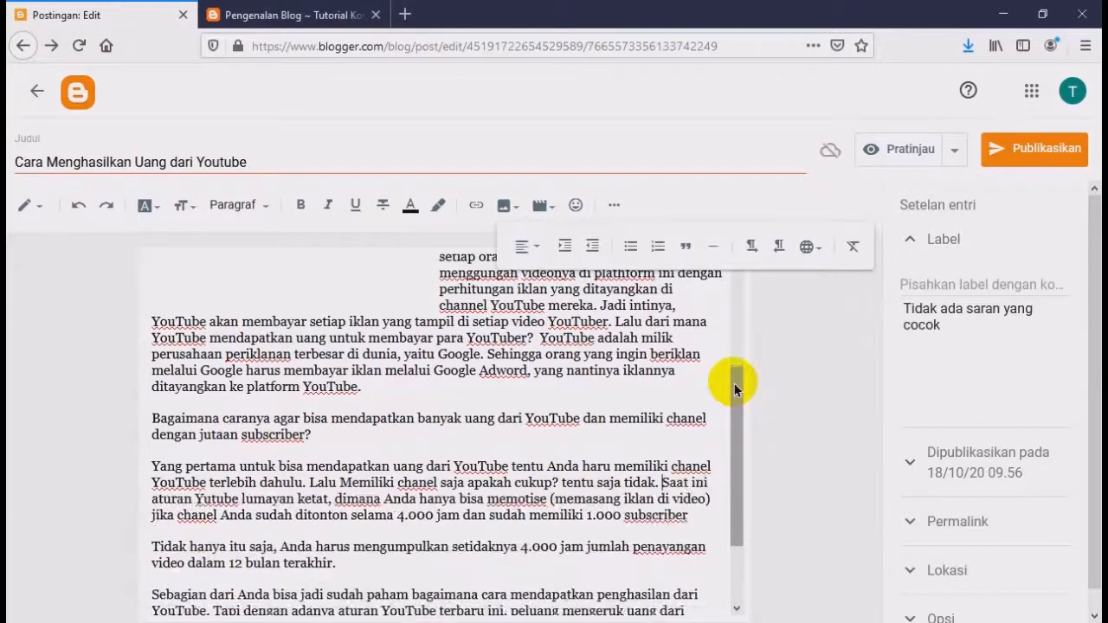
{"action": "scroll", "coordinate": [696, 398], "scroll_direction": "down", "scroll_amount": 2}
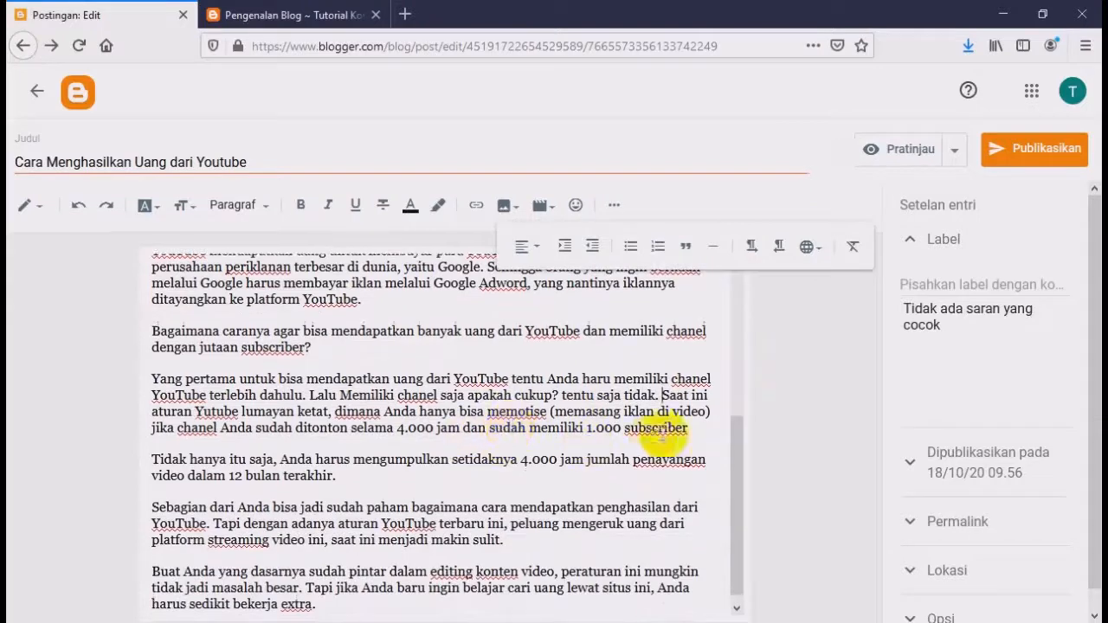
{"action": "left_click", "coordinate": [394, 482]}
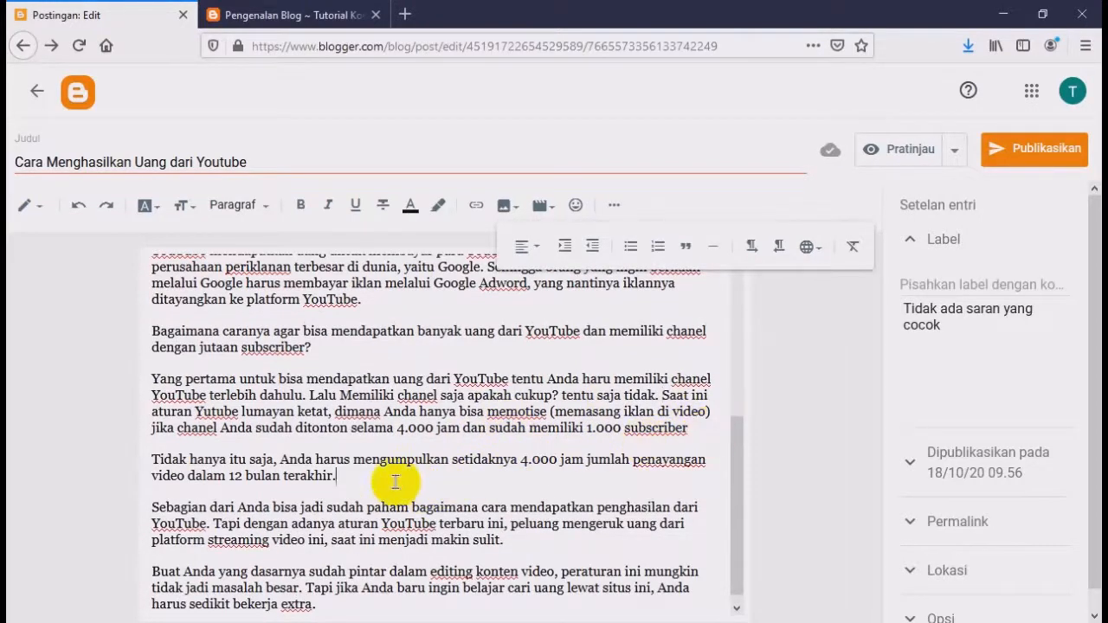
{"action": "key", "text": "Delete"}
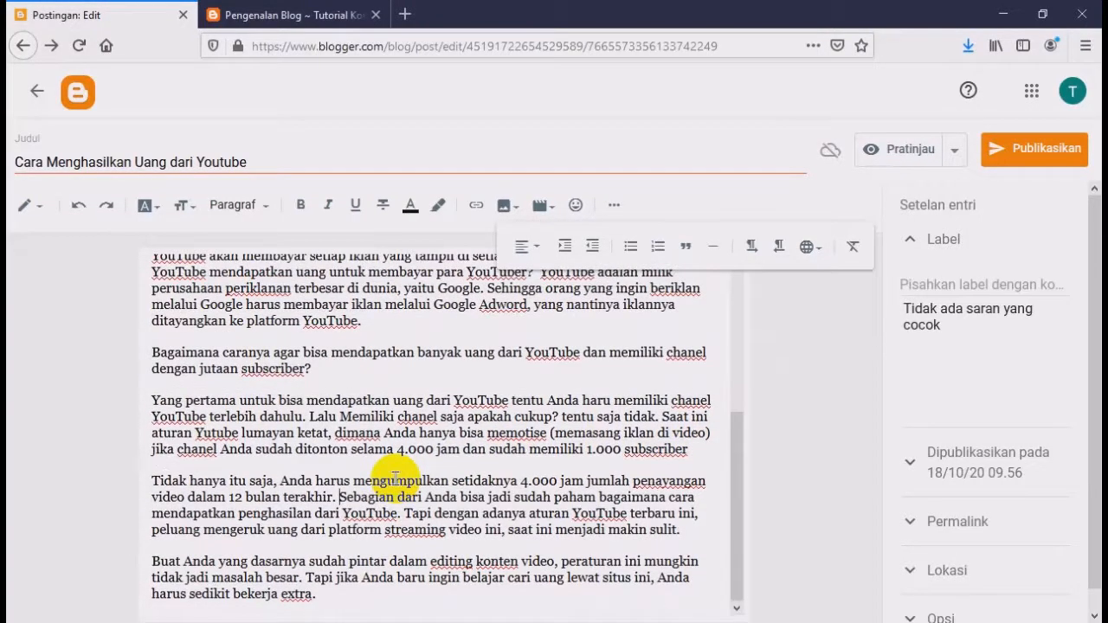
{"action": "left_click", "coordinate": [694, 535]}
{"action": "key", "text": "Delete"}
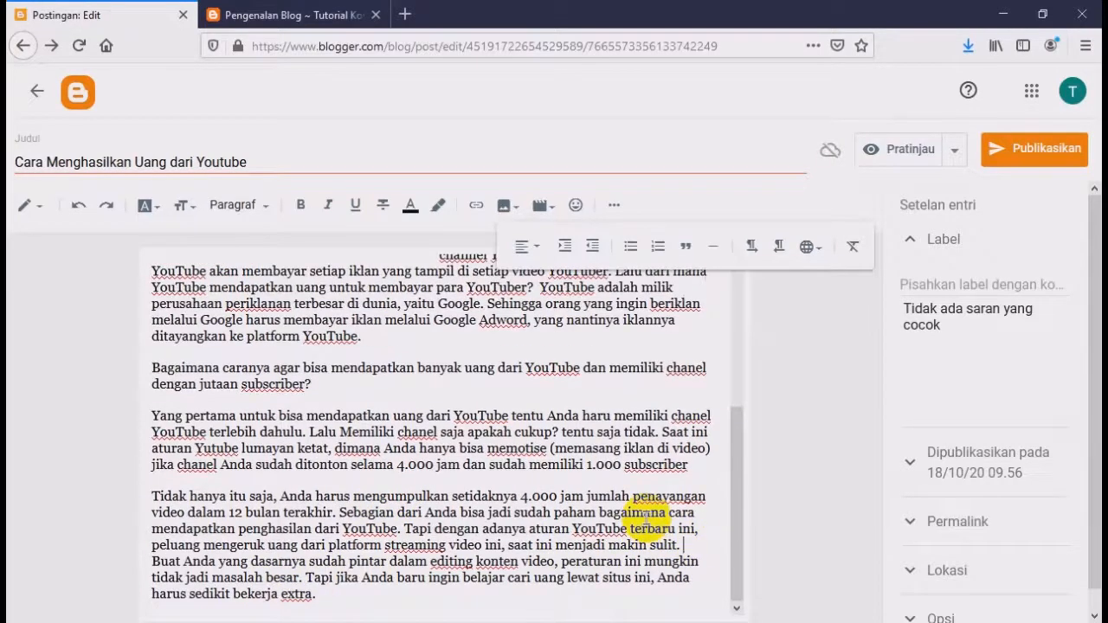
{"action": "key", "text": "Delete"}
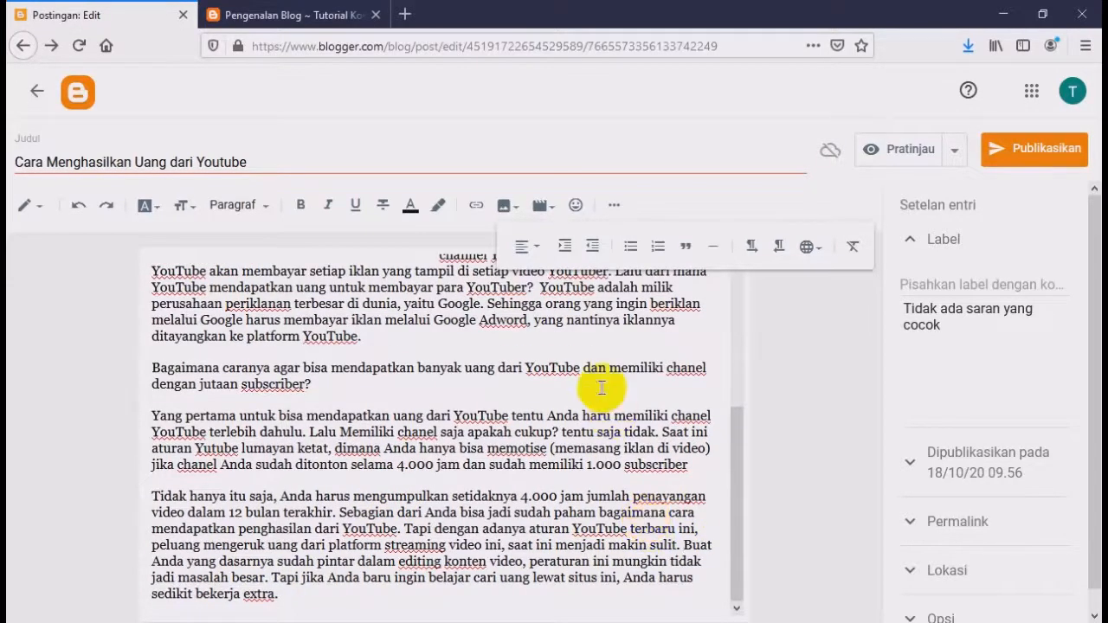
Justify the 'Tidak hanya', 'Yang pertama' and 'Bagaimana caranya' paragraphs and remove the empty lines above them
{"action": "left_click", "coordinate": [534, 251]}
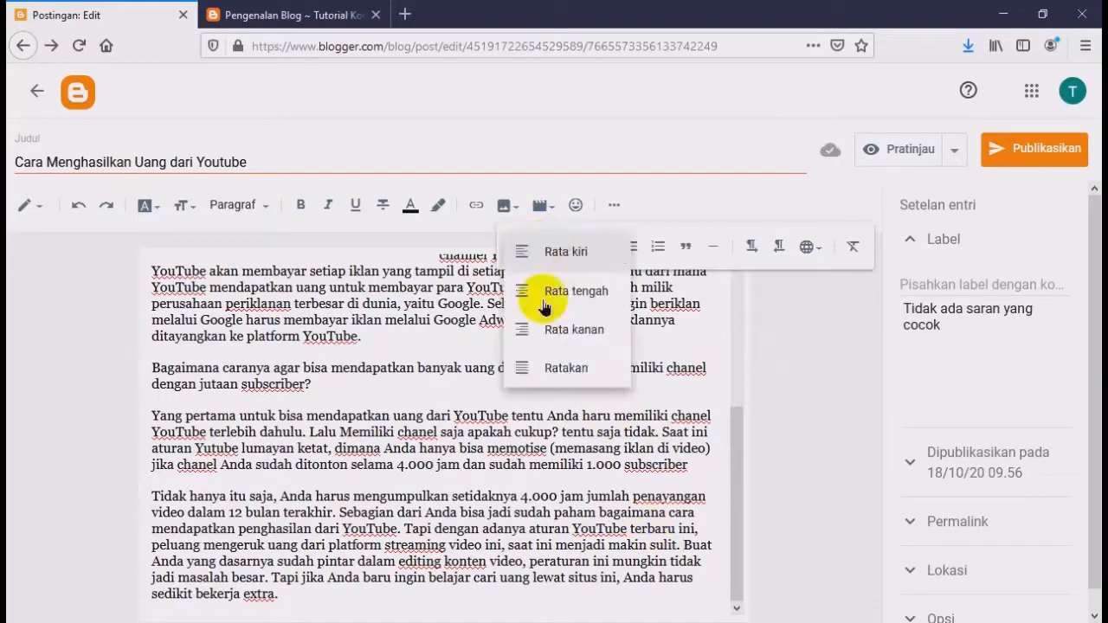
{"action": "left_click", "coordinate": [520, 363]}
{"action": "left_click", "coordinate": [455, 448]}
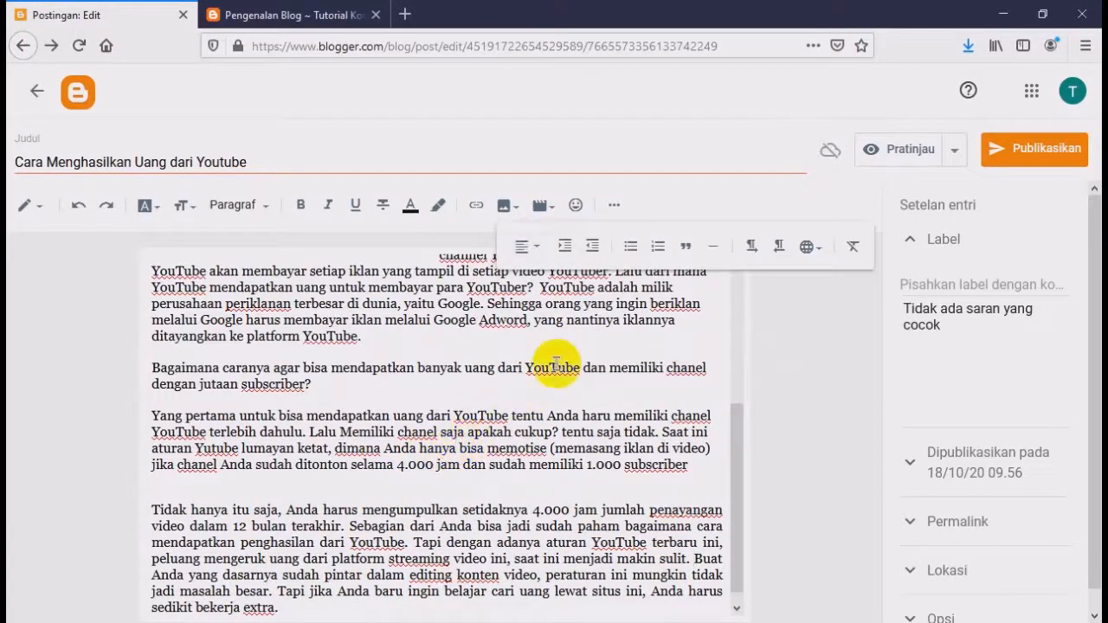
{"action": "left_click", "coordinate": [532, 247]}
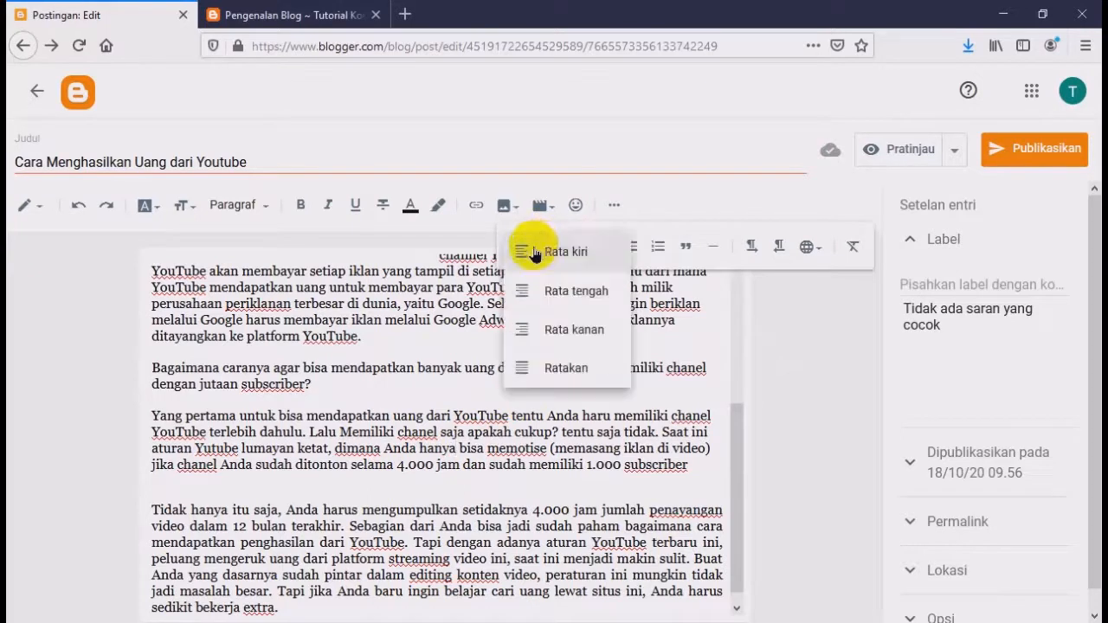
{"action": "left_click", "coordinate": [544, 364]}
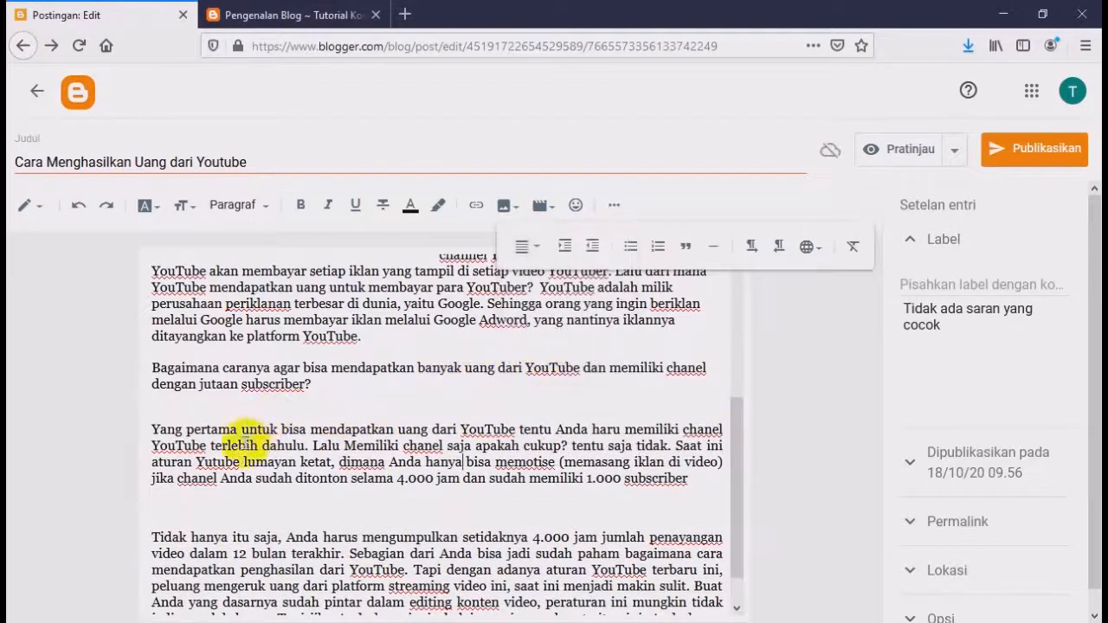
{"action": "key", "text": "Delete"}
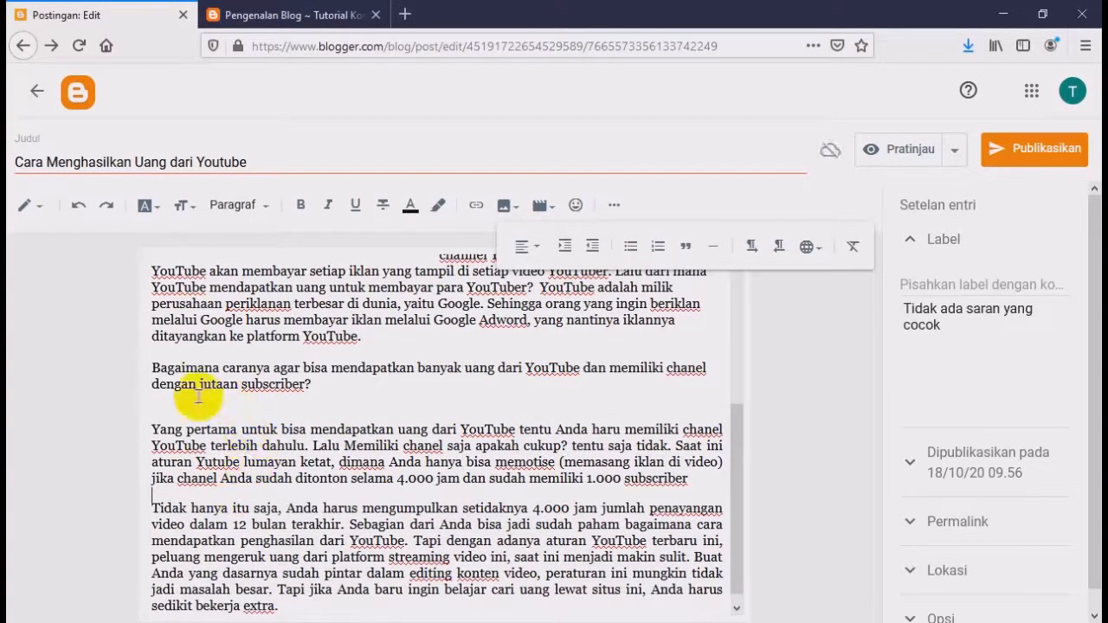
{"action": "key", "text": "Delete"}
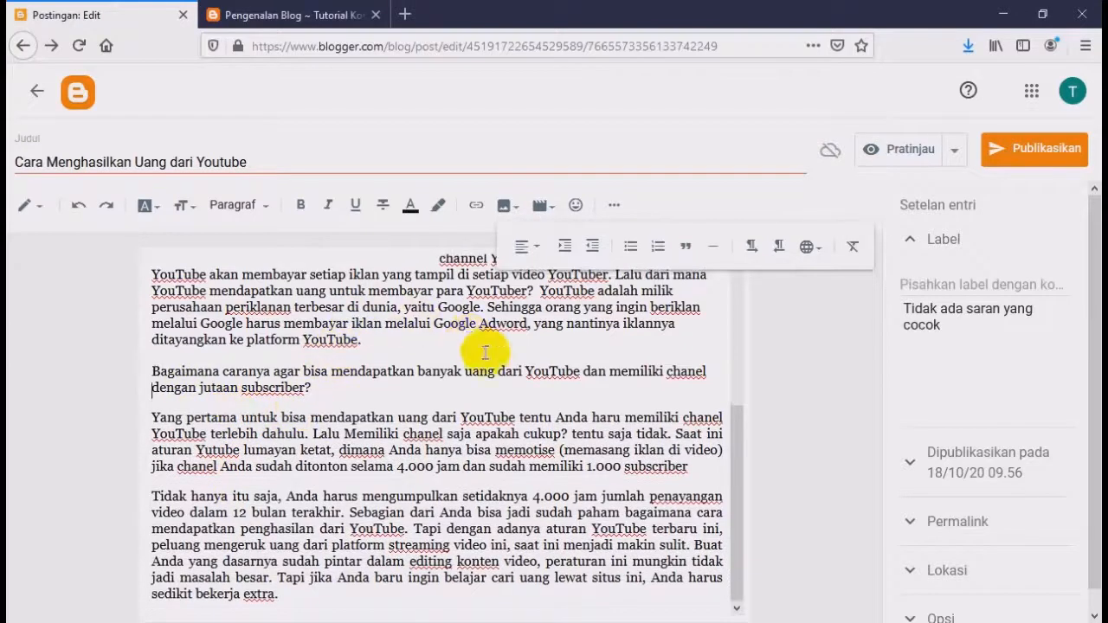
{"action": "left_click", "coordinate": [524, 246]}
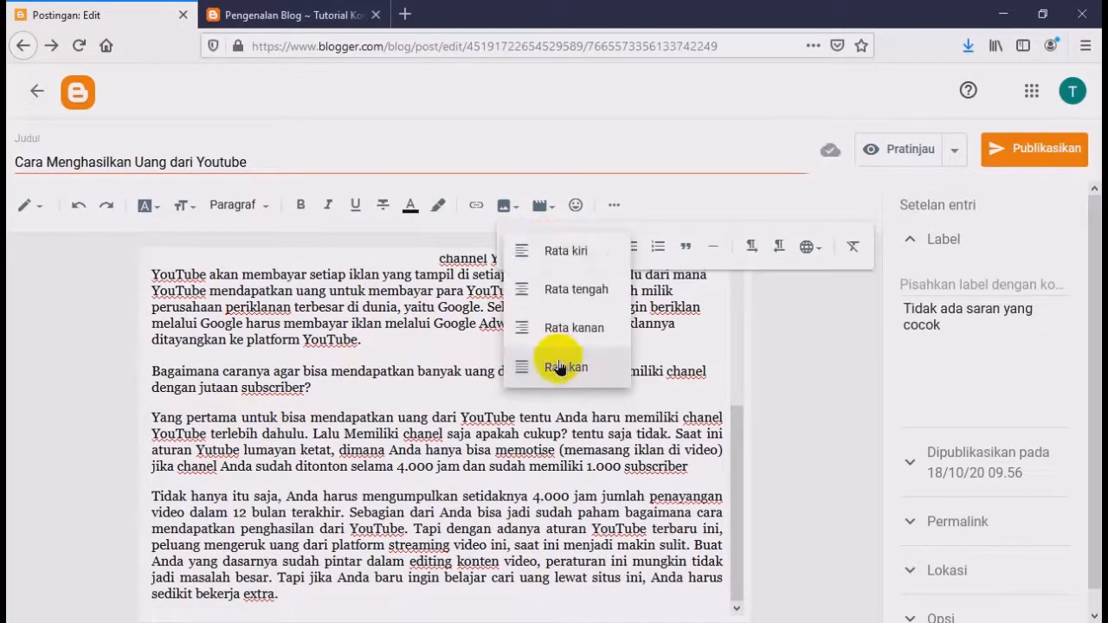
{"action": "left_click", "coordinate": [556, 367]}
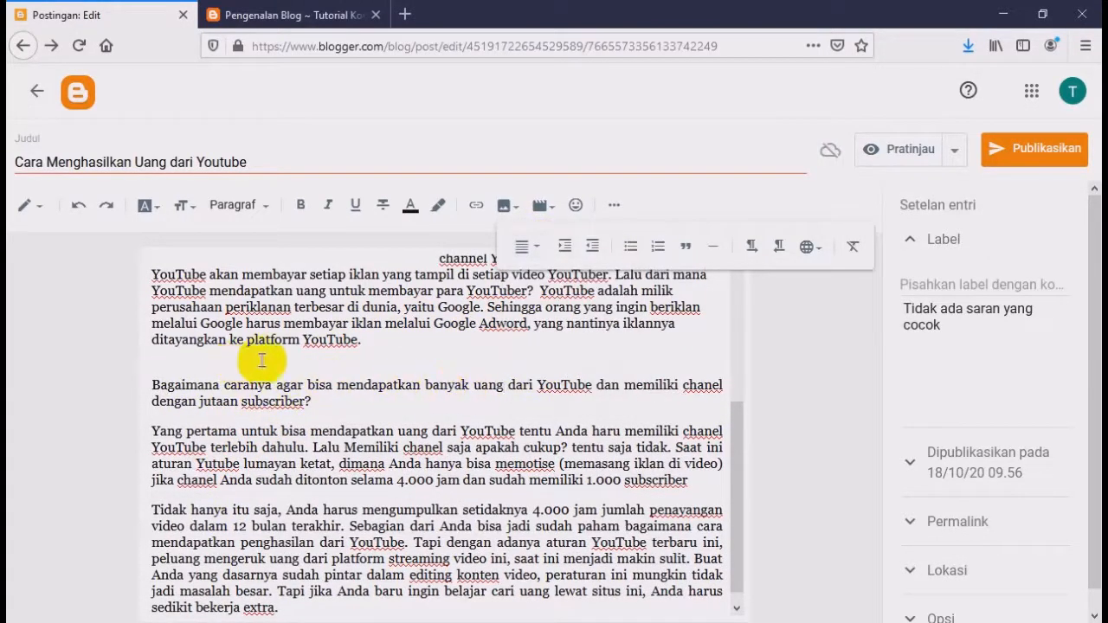
Justify the paragraphs and add a new empty paragraph after the YouTube paragraph
{"action": "scroll", "coordinate": [537, 271], "scroll_direction": "up", "scroll_amount": 4}
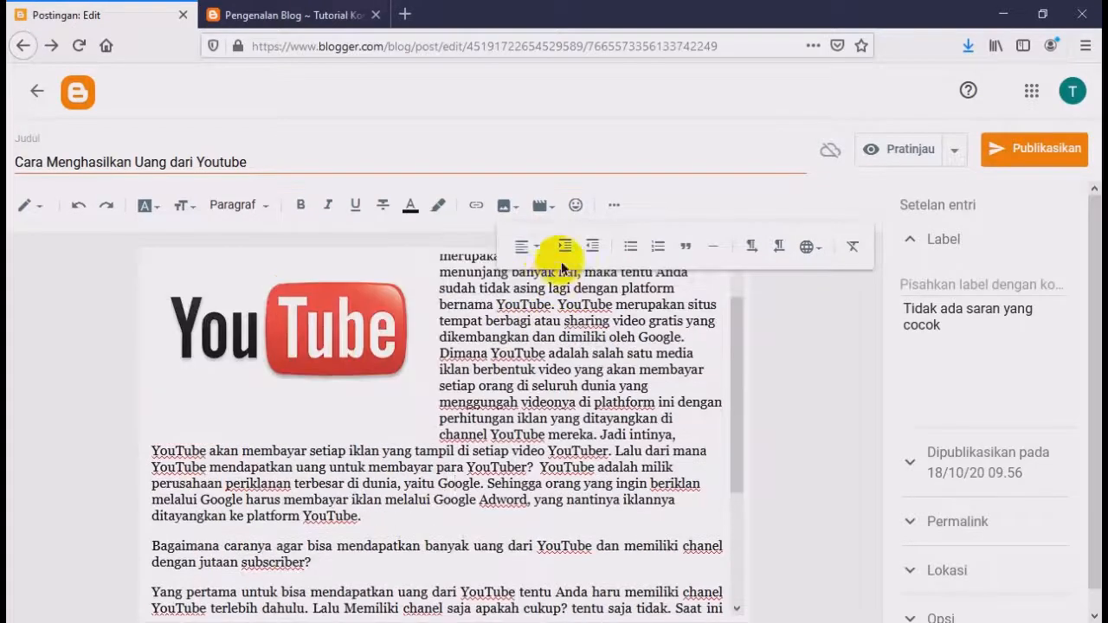
{"action": "left_click", "coordinate": [539, 251]}
{"action": "left_click", "coordinate": [545, 367]}
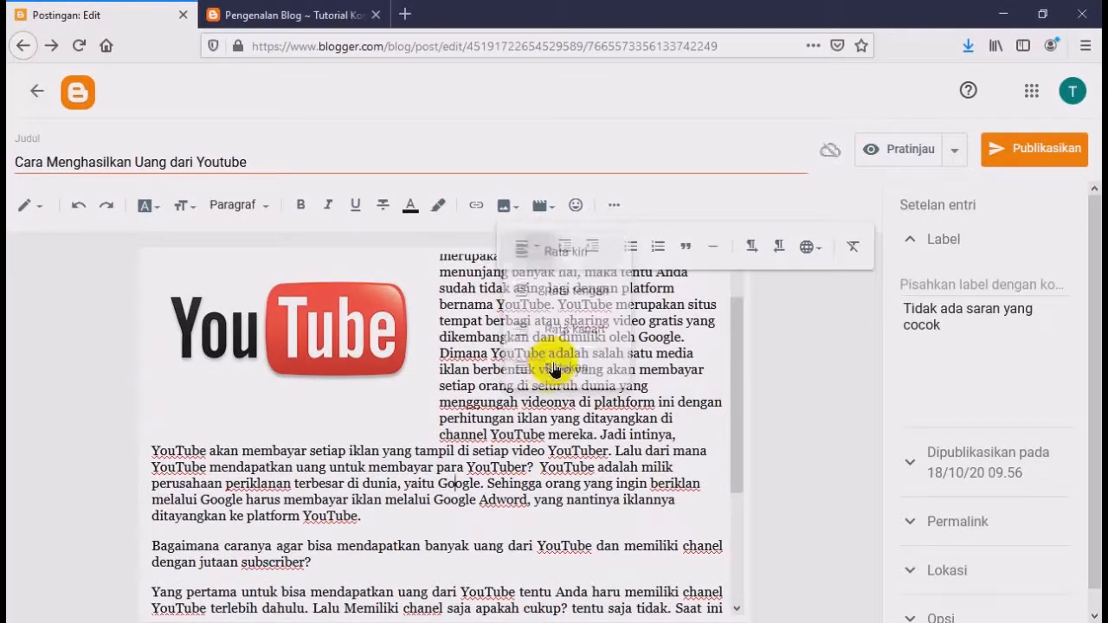
{"action": "left_click", "coordinate": [362, 518]}
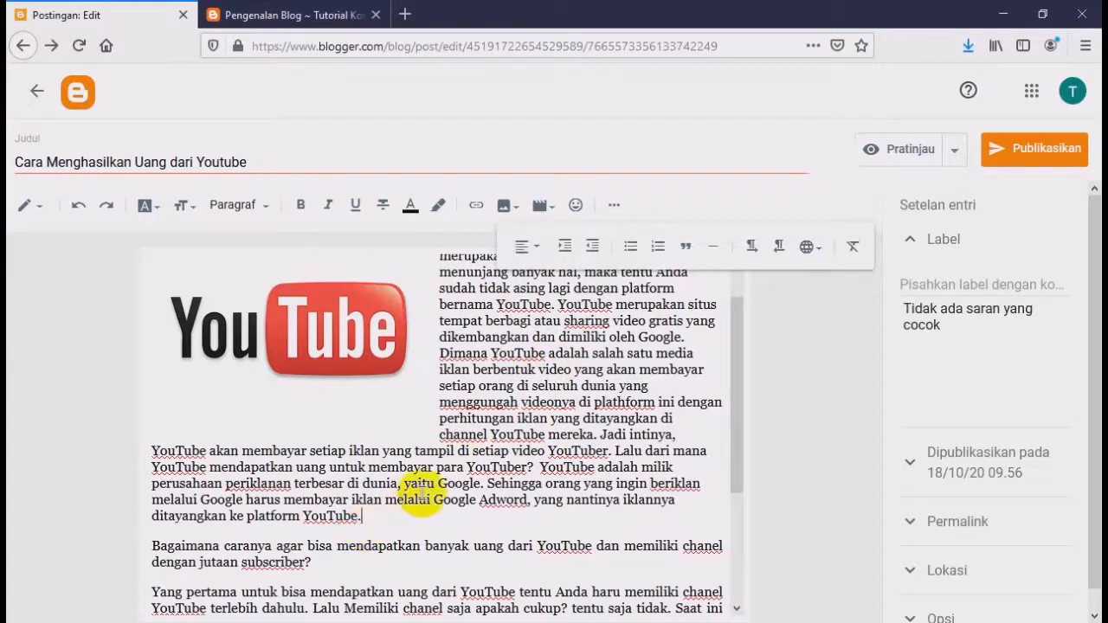
{"action": "key", "text": "Return"}
{"action": "scroll", "coordinate": [536, 407], "scroll_direction": "down", "scroll_amount": 2}
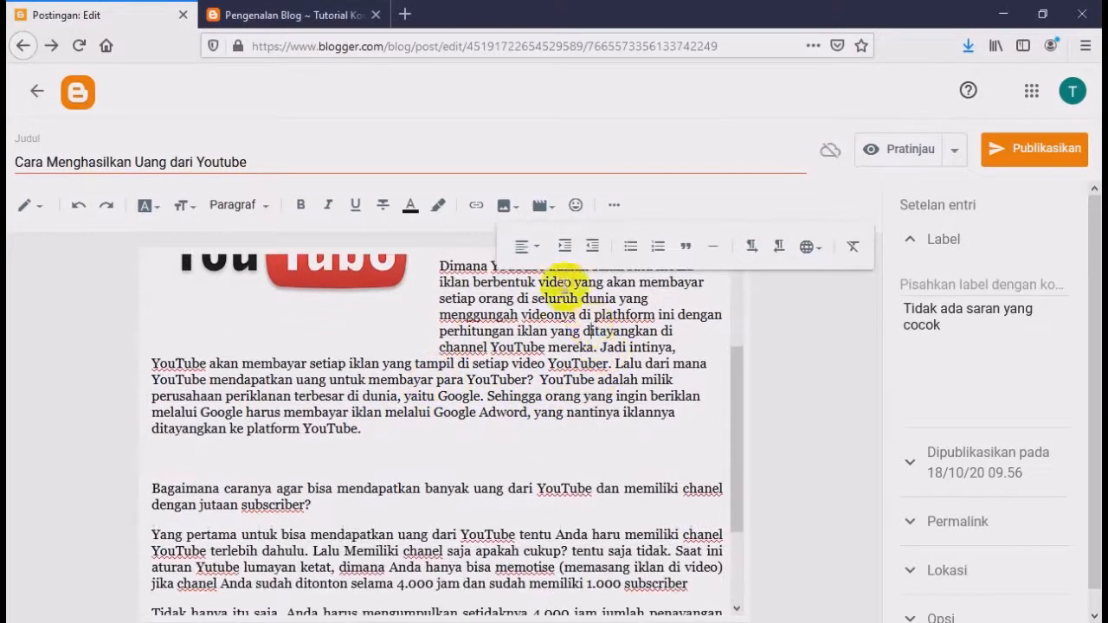
{"action": "left_click", "coordinate": [538, 250]}
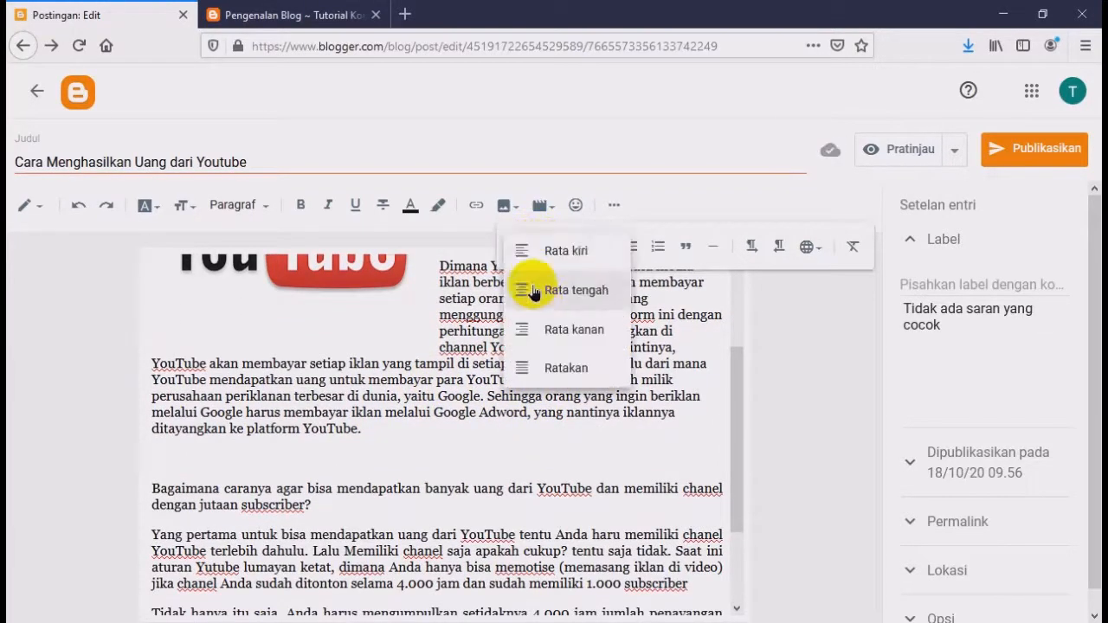
{"action": "left_click", "coordinate": [544, 367]}
Retype the paragraph's first letter as 'Y' and keep it justified
{"action": "left_click", "coordinate": [274, 411]}
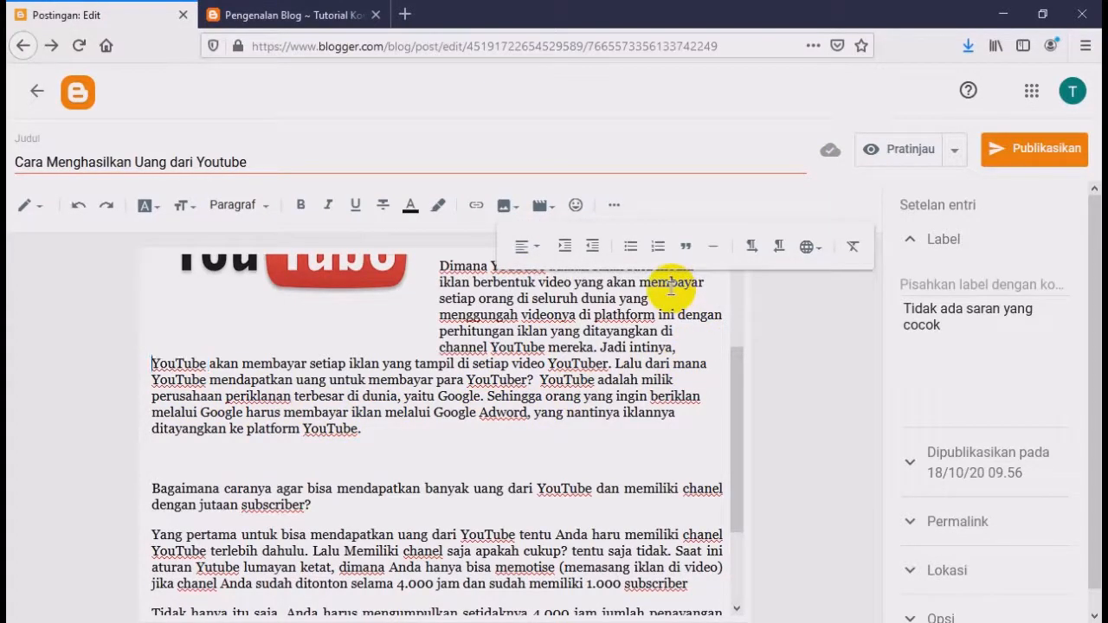
{"action": "key", "text": "BackSpace"}
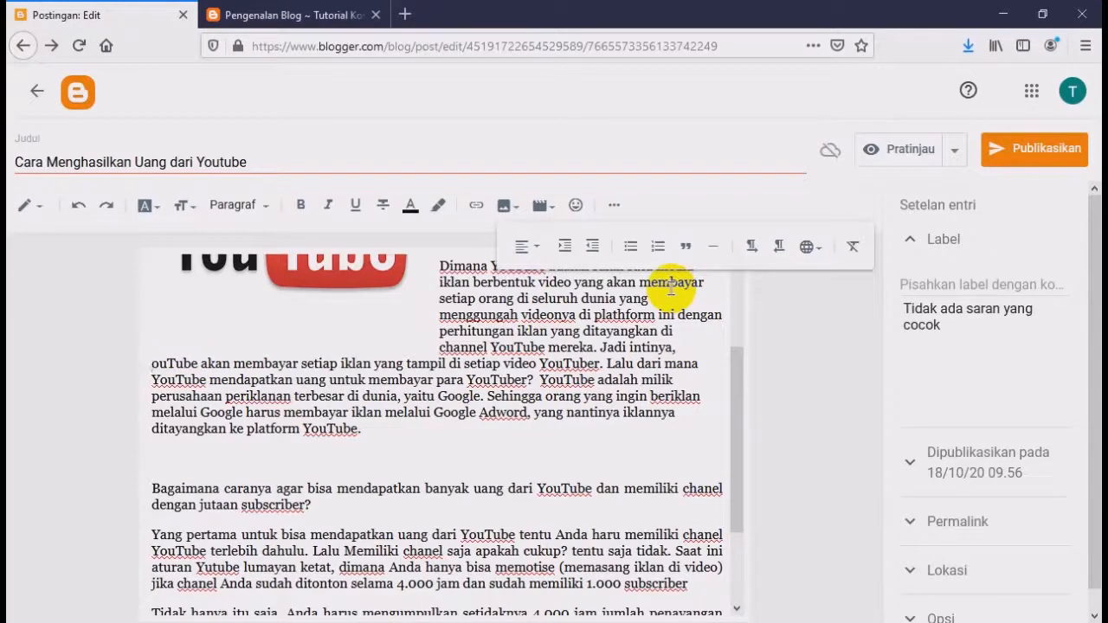
{"action": "type", "text": "Y"}
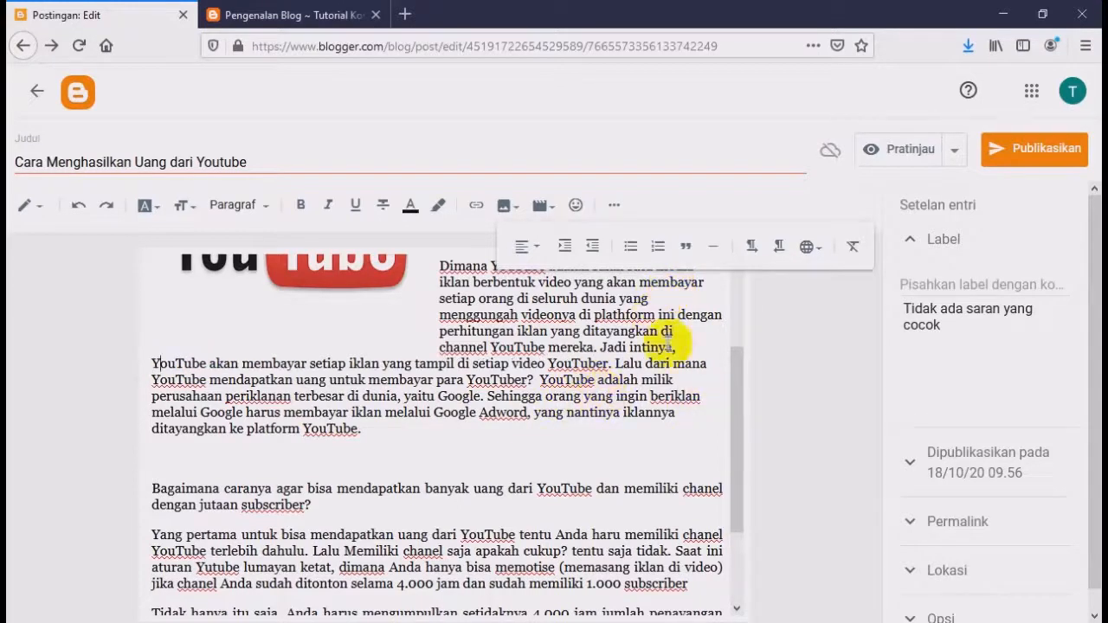
{"action": "left_click", "coordinate": [543, 251]}
{"action": "left_click", "coordinate": [557, 366]}
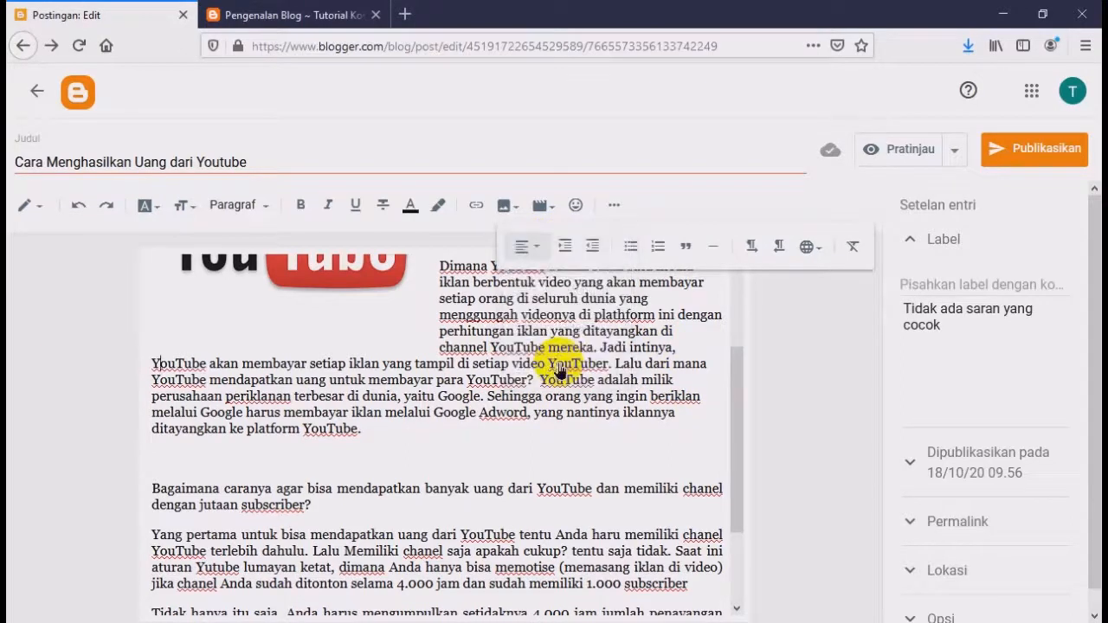
Remove the empty line and stray leading space before 'Bagaimana caranya'
{"action": "left_click", "coordinate": [339, 449]}
{"action": "key", "text": "BackSpace"}
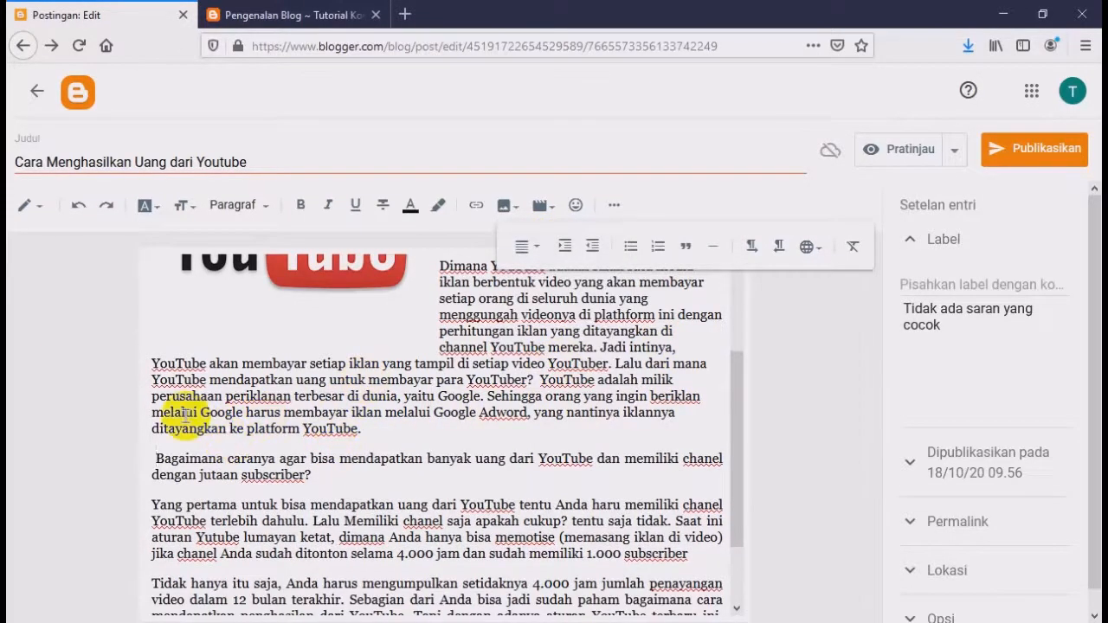
{"action": "key", "text": "Delete"}
{"action": "scroll", "coordinate": [286, 502], "scroll_direction": "down", "scroll_amount": 2}
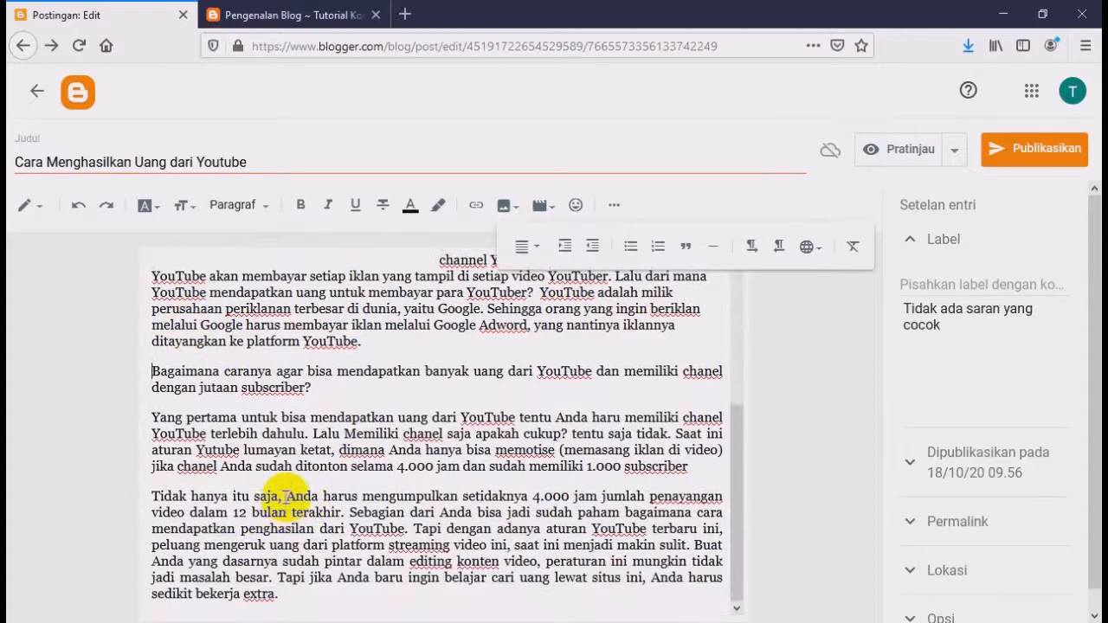
{"action": "scroll", "coordinate": [286, 500], "scroll_direction": "up", "scroll_amount": 5}
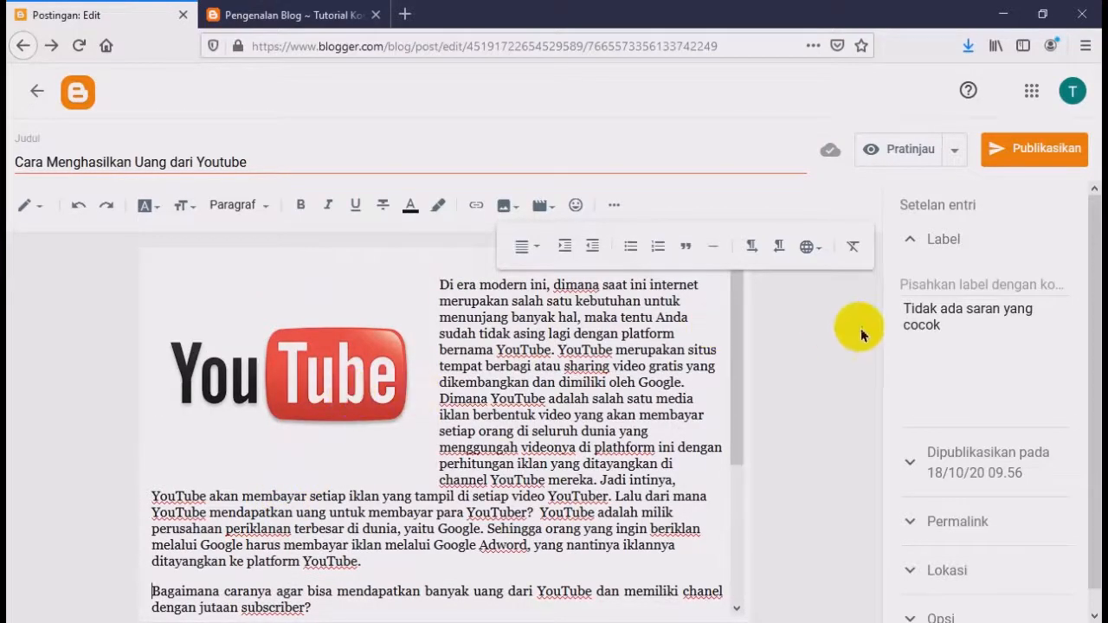
Apply the existing Youtube label and publish the post, confirming the prompt
{"action": "left_click", "coordinate": [938, 282]}
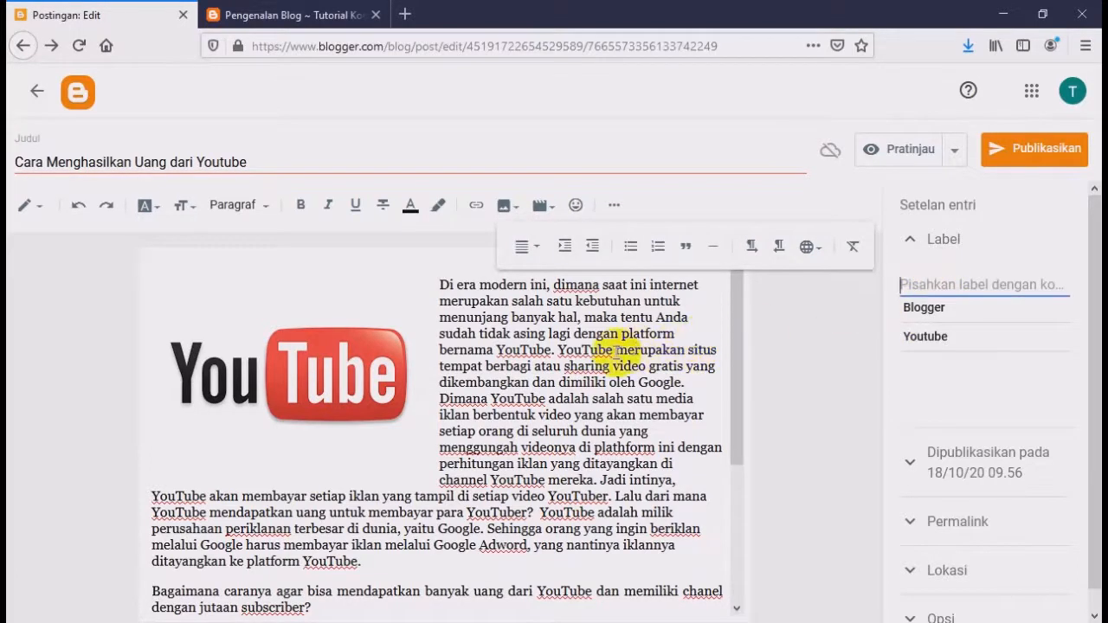
{"action": "left_click", "coordinate": [939, 338]}
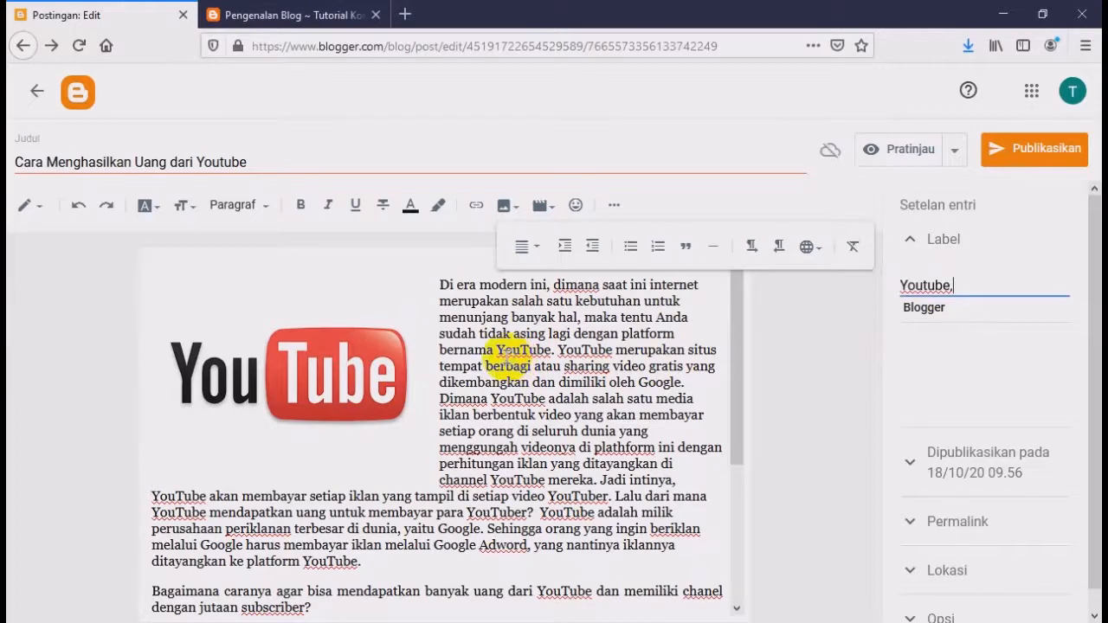
{"action": "left_click", "coordinate": [1041, 152]}
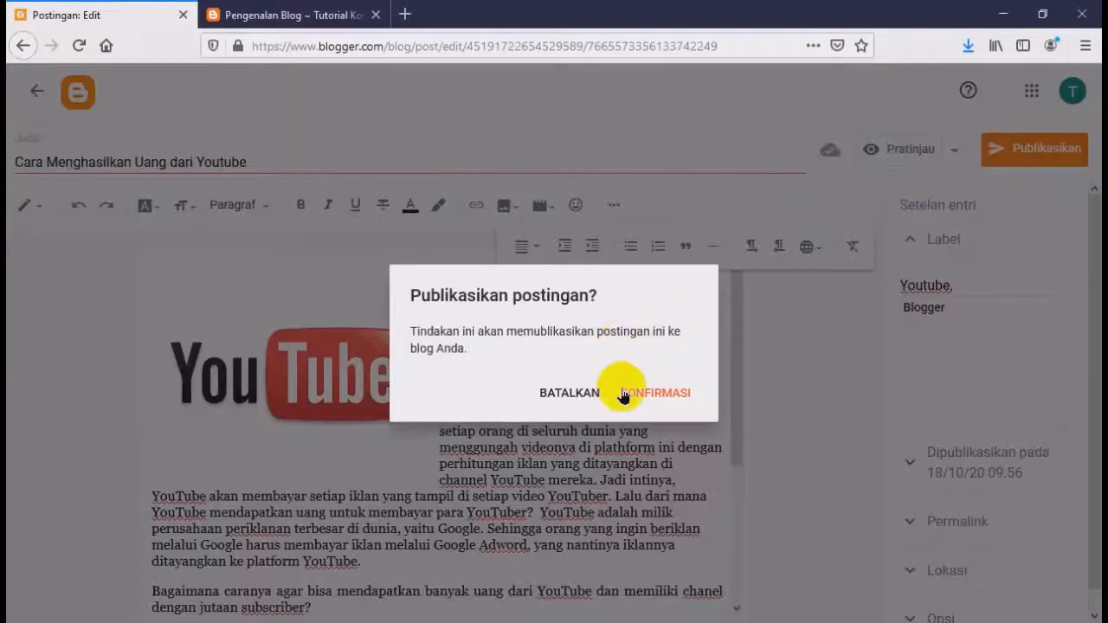
{"action": "left_click", "coordinate": [640, 390]}
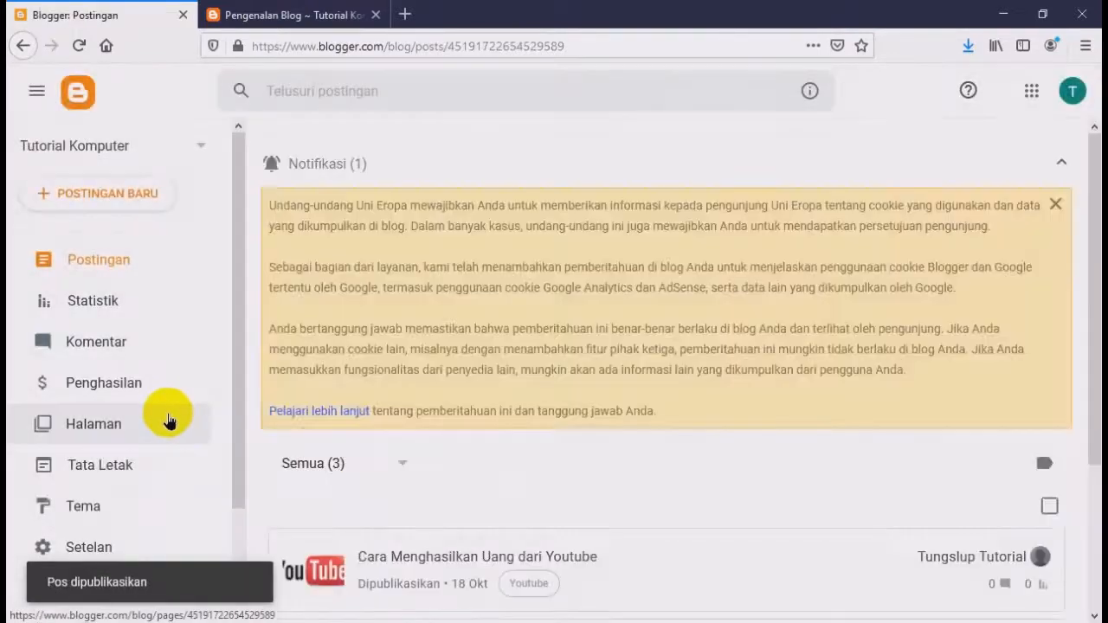
Close the used money-making article Notepad draft without saving
{"action": "scroll", "coordinate": [406, 417], "scroll_direction": "down", "scroll_amount": 1}
{"action": "scroll", "coordinate": [406, 417], "scroll_direction": "down", "scroll_amount": 2}
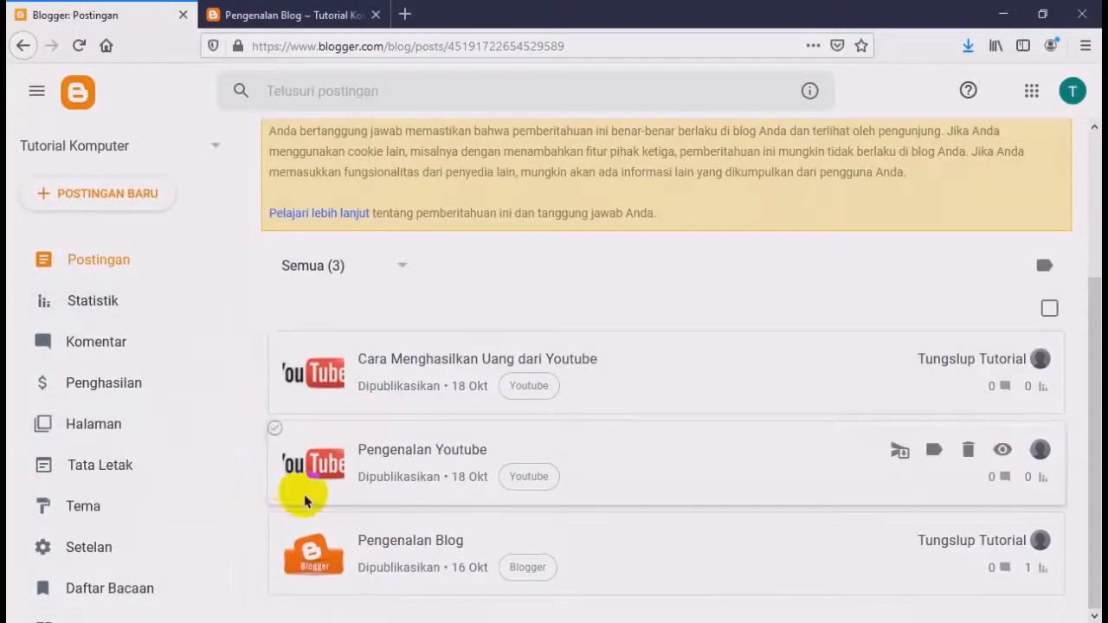
{"action": "mouse_move", "coordinate": [272, 622]}
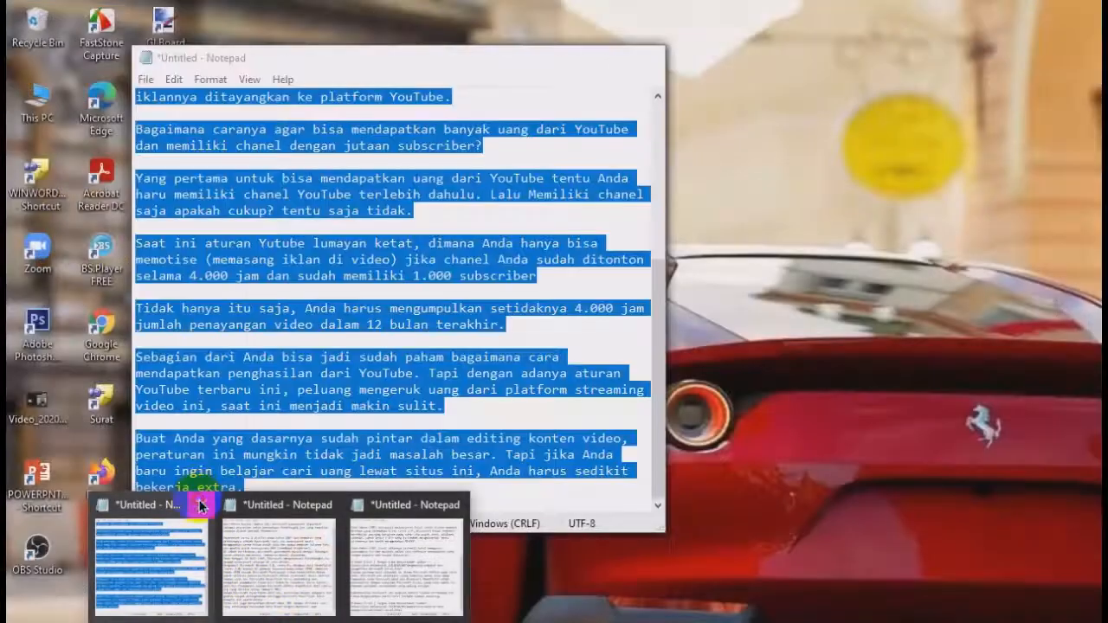
{"action": "left_click", "coordinate": [192, 514]}
{"action": "key", "text": "alt+F4"}
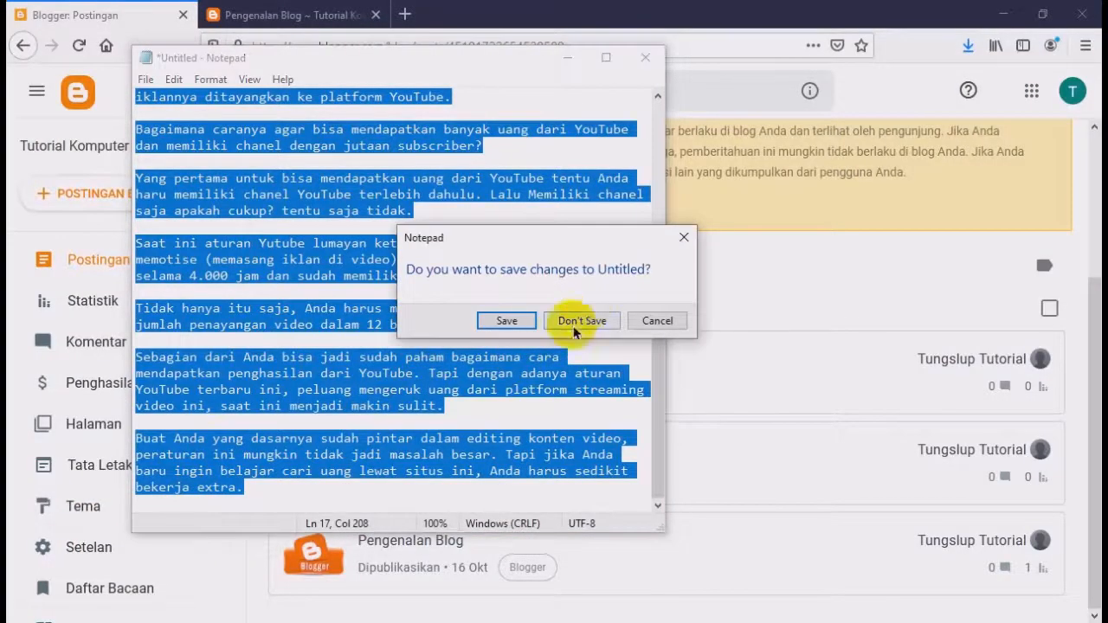
{"action": "left_click", "coordinate": [582, 320]}
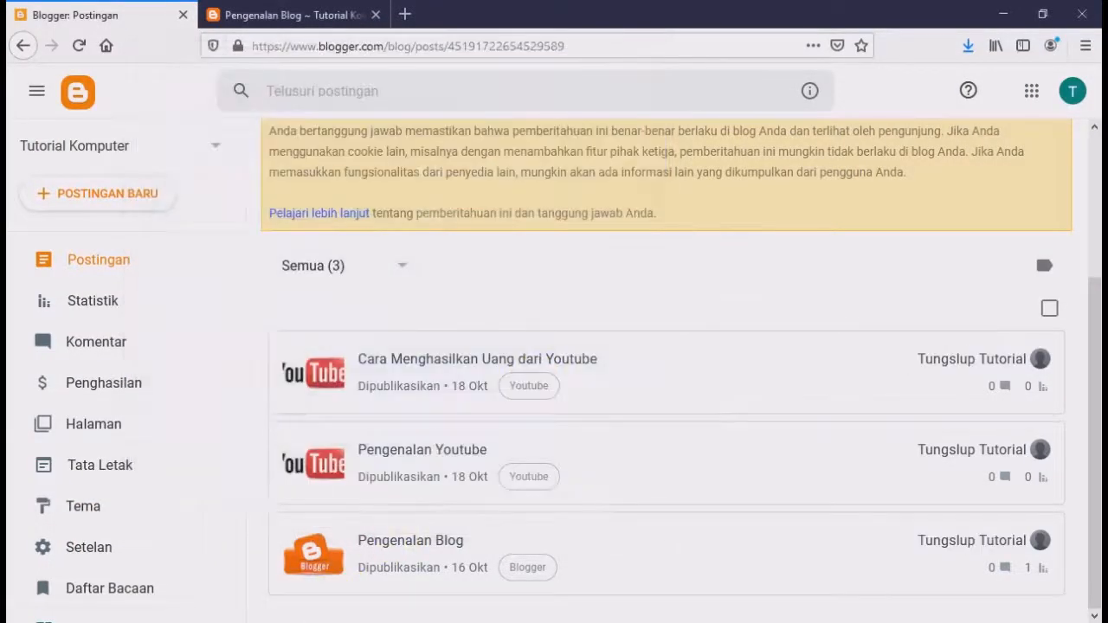
Return from Notepad to the Blogger posts list and begin a new post
{"action": "left_click", "coordinate": [257, 564]}
{"action": "left_click", "coordinate": [251, 360]}
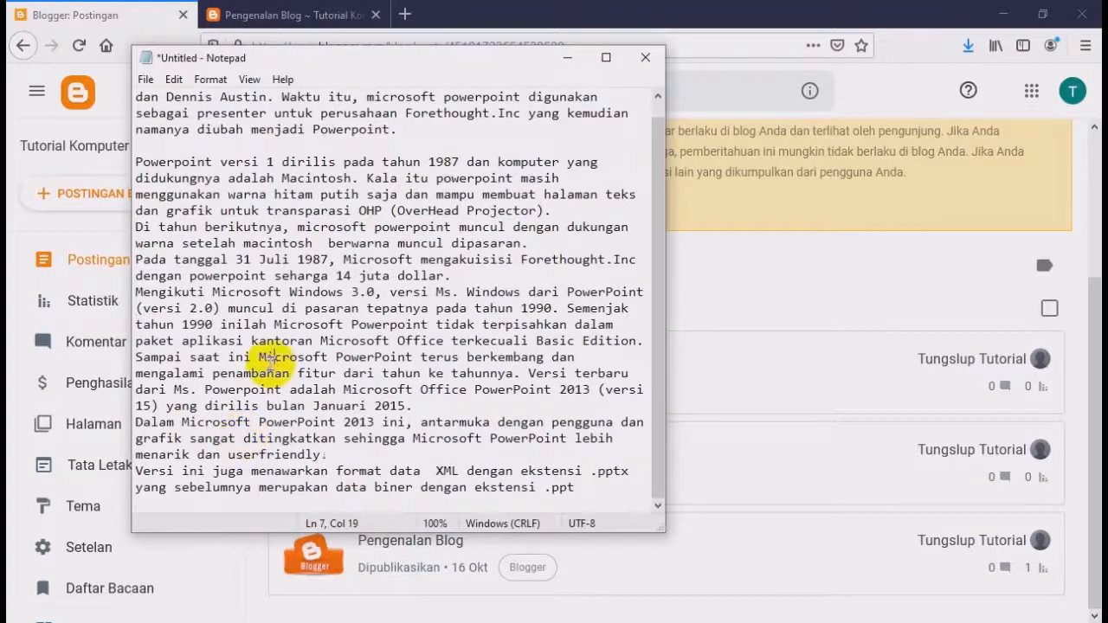
{"action": "left_click", "coordinate": [173, 622]}
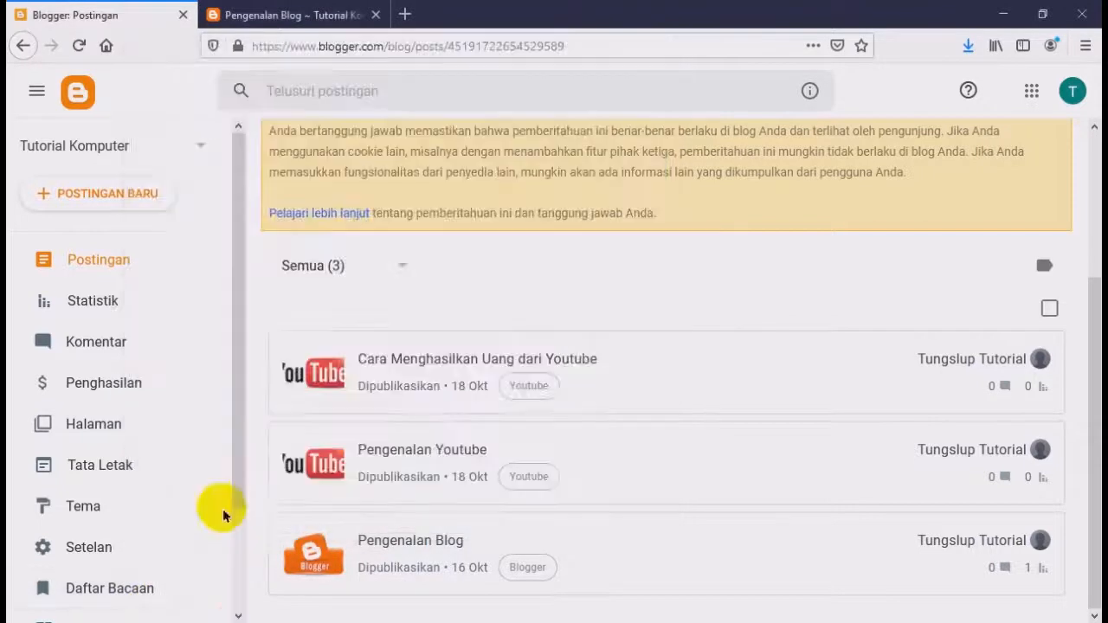
{"action": "left_click", "coordinate": [65, 192]}
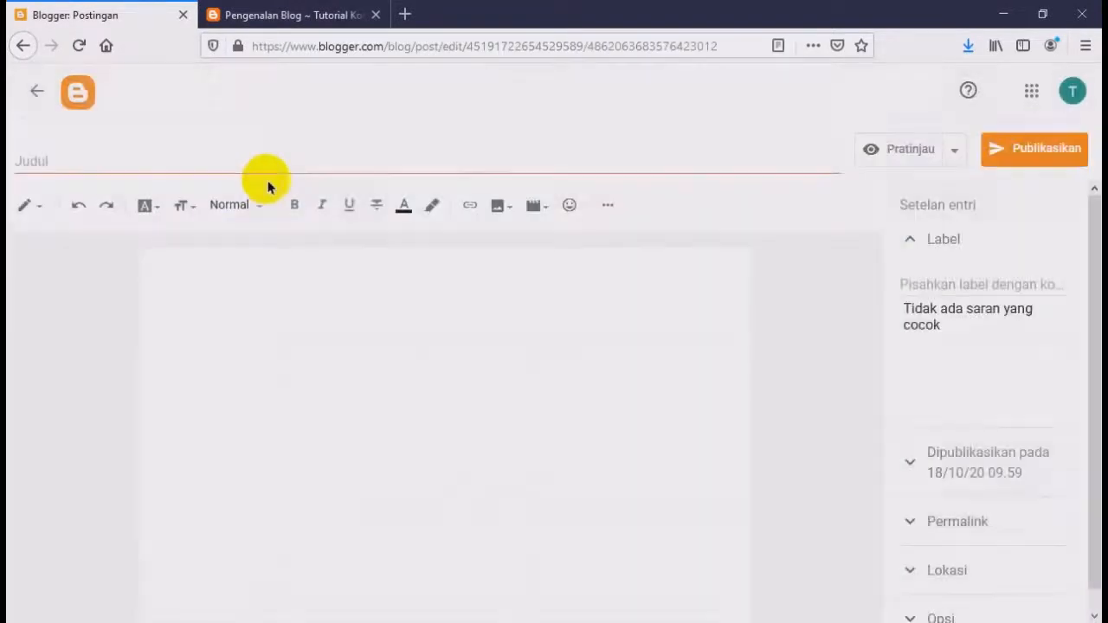
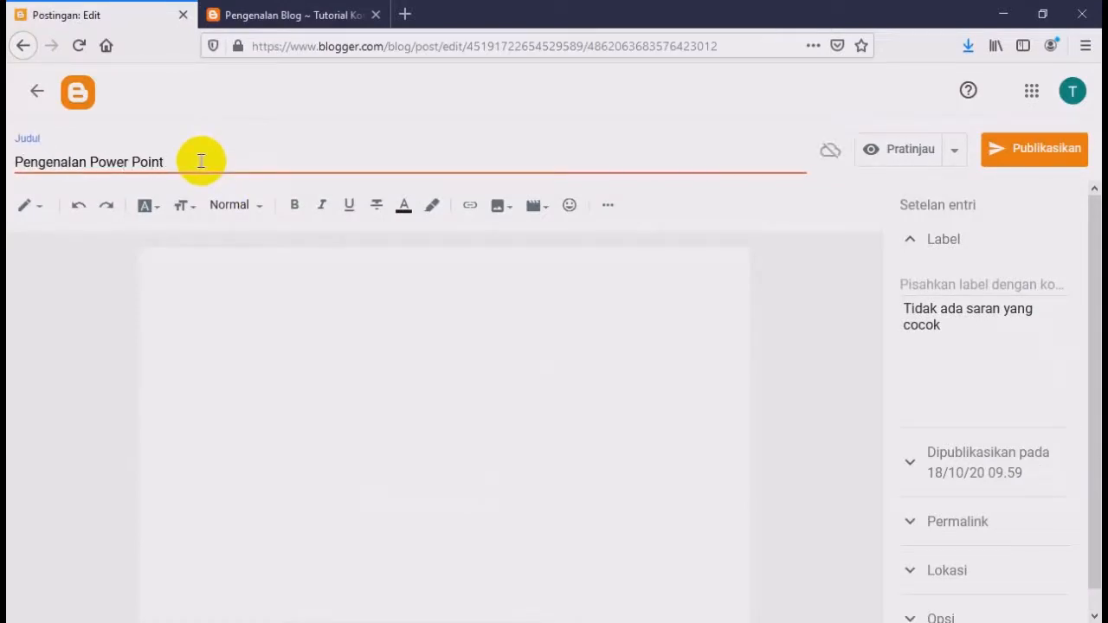
Upload the PowerPoint logo PNG from the computer and insert it into the post body
{"action": "left_click", "coordinate": [366, 268]}
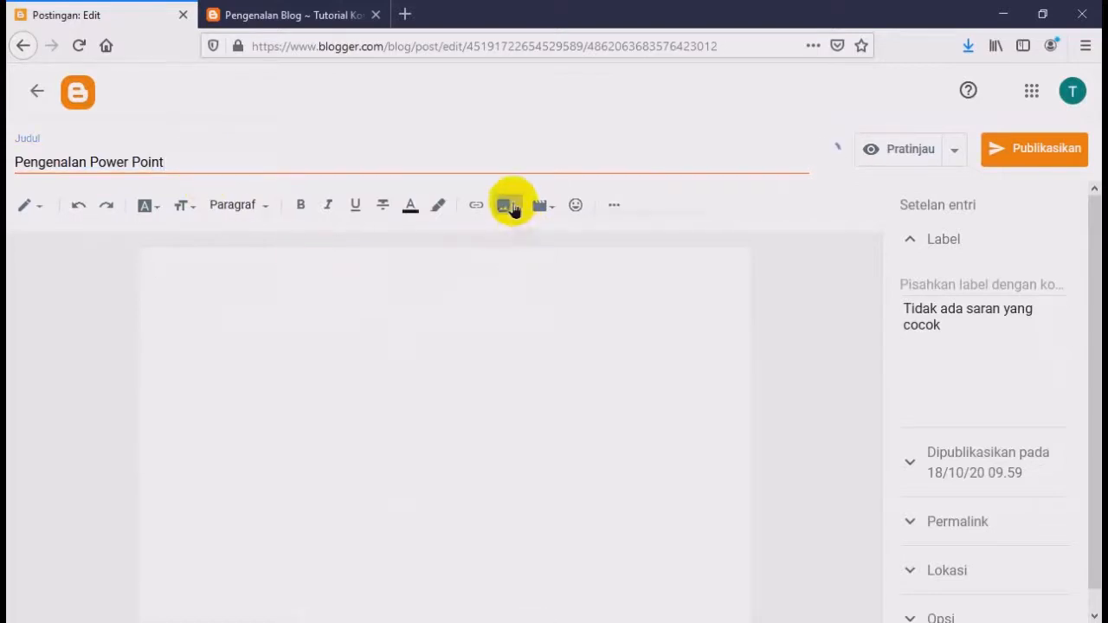
{"action": "left_click", "coordinate": [511, 206]}
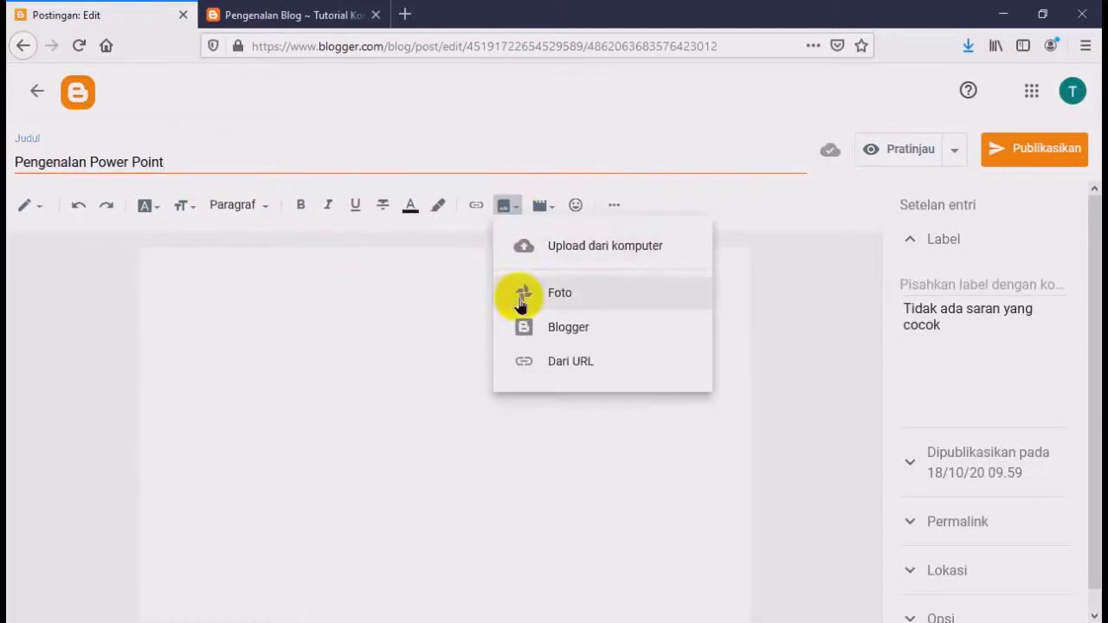
{"action": "left_click", "coordinate": [555, 247]}
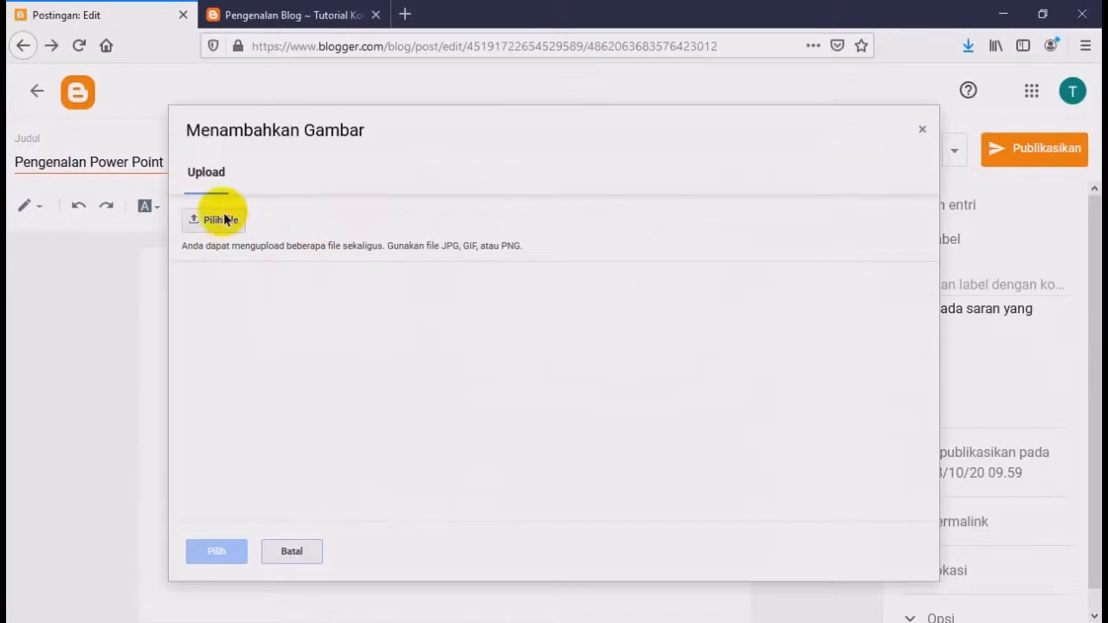
{"action": "left_click", "coordinate": [224, 220]}
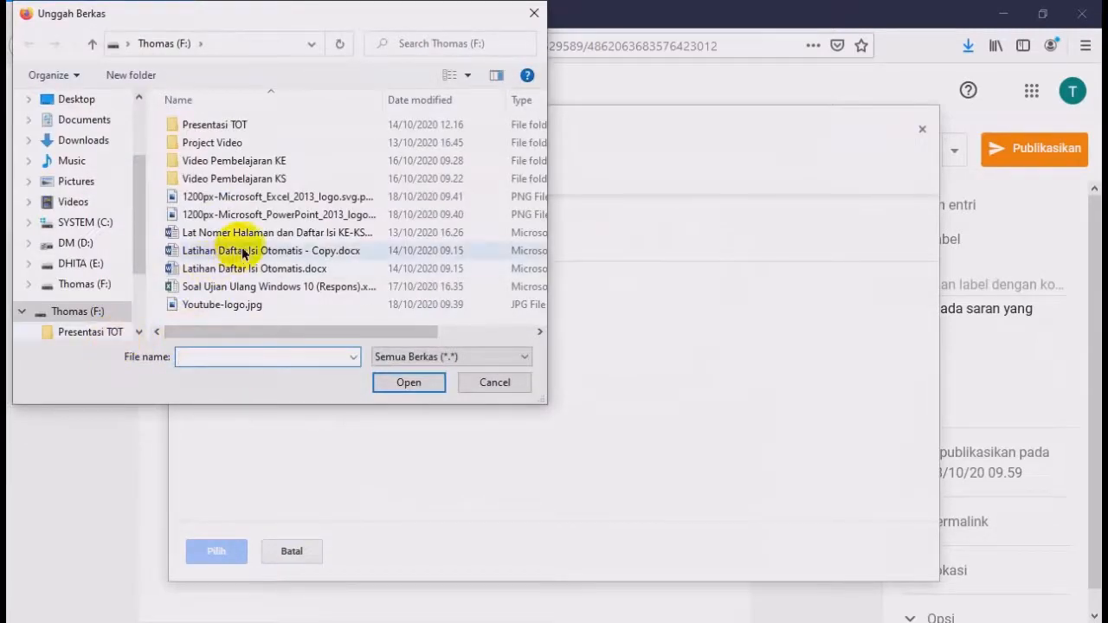
{"action": "left_click", "coordinate": [260, 197]}
{"action": "left_click", "coordinate": [259, 215]}
{"action": "left_click", "coordinate": [411, 382]}
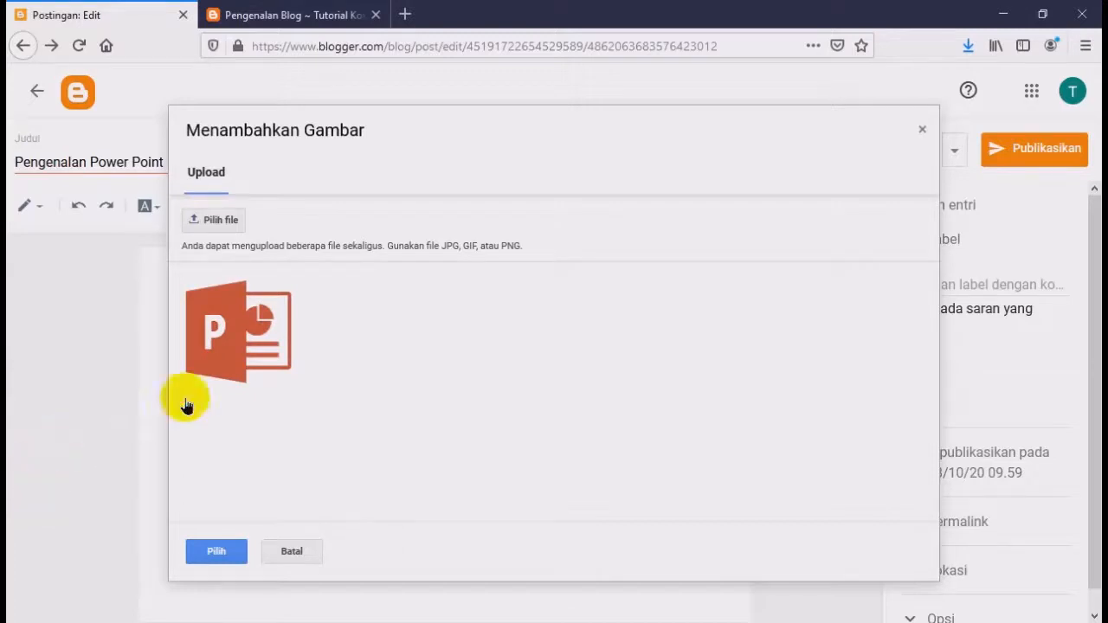
{"action": "left_click", "coordinate": [240, 383]}
{"action": "left_click", "coordinate": [217, 552]}
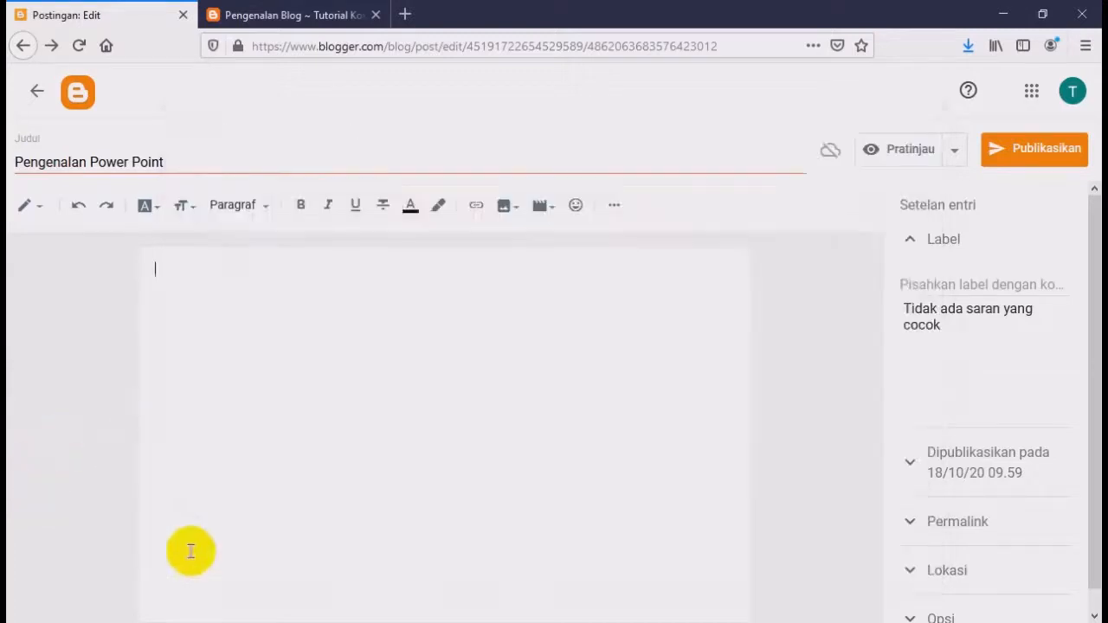
Left-align the PowerPoint logo and shrink it to the Kecil (small) size
{"action": "left_click", "coordinate": [404, 426]}
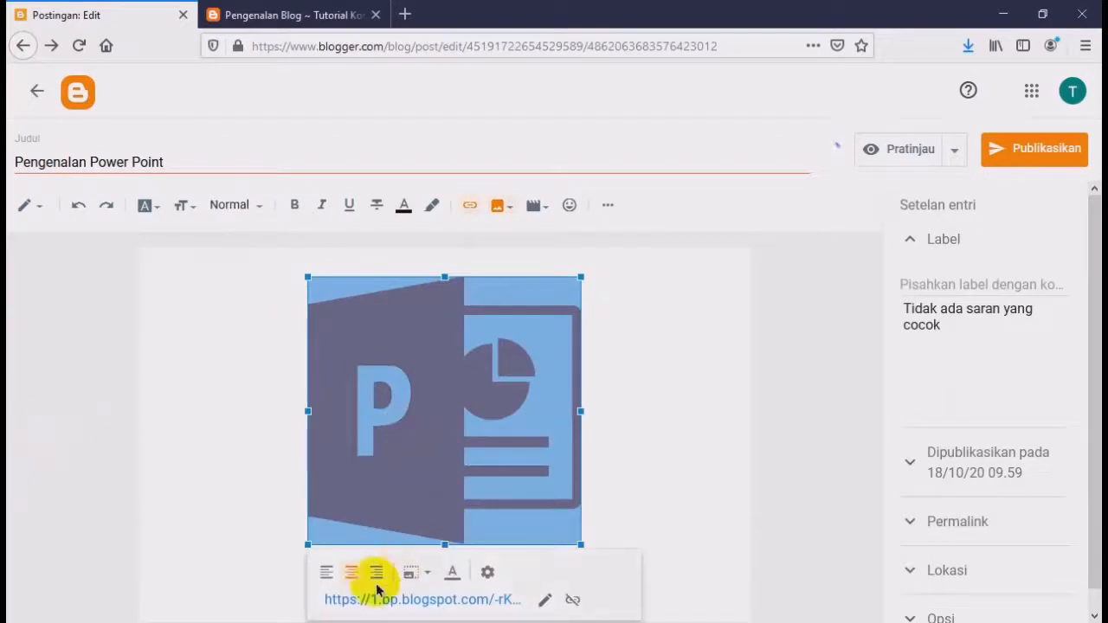
{"action": "left_click", "coordinate": [326, 572]}
{"action": "left_click", "coordinate": [358, 448]}
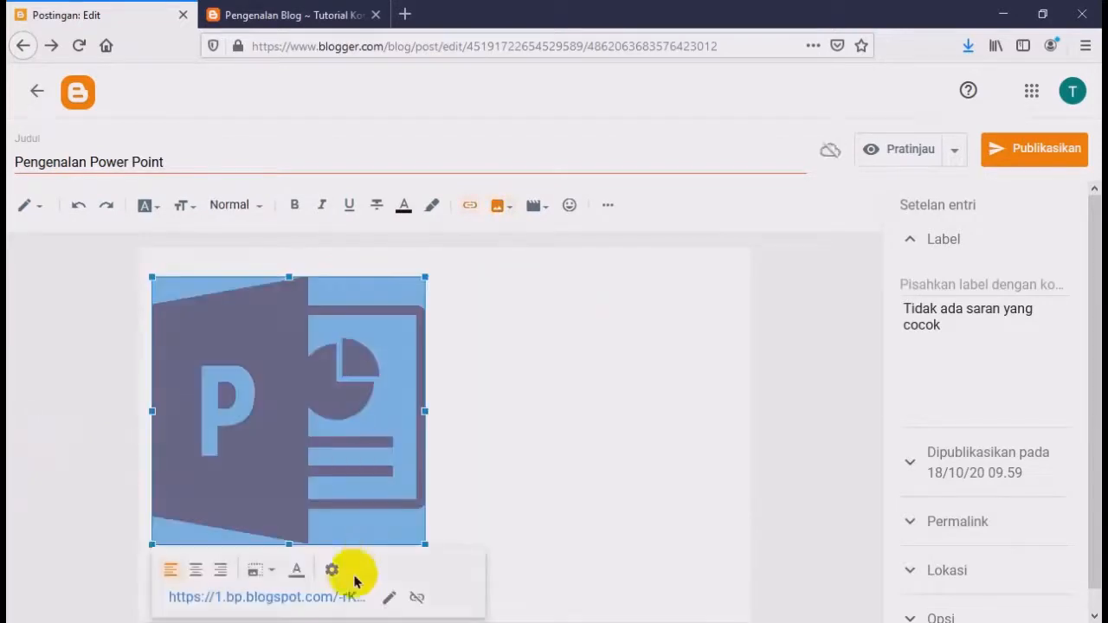
{"action": "left_click", "coordinate": [329, 571]}
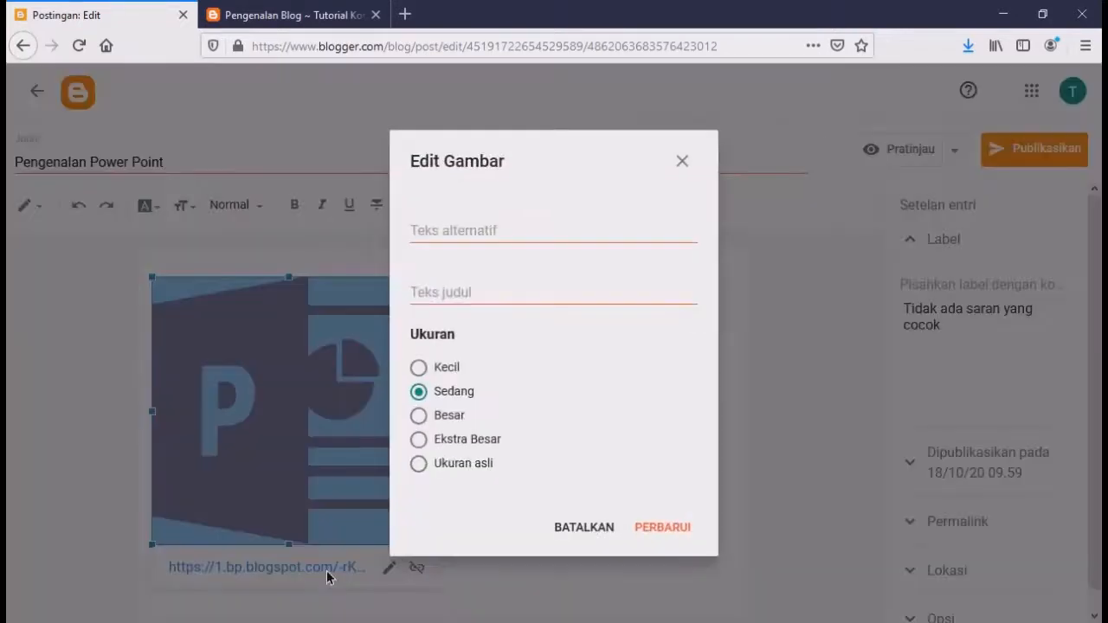
{"action": "left_click", "coordinate": [418, 367]}
{"action": "left_click", "coordinate": [645, 530]}
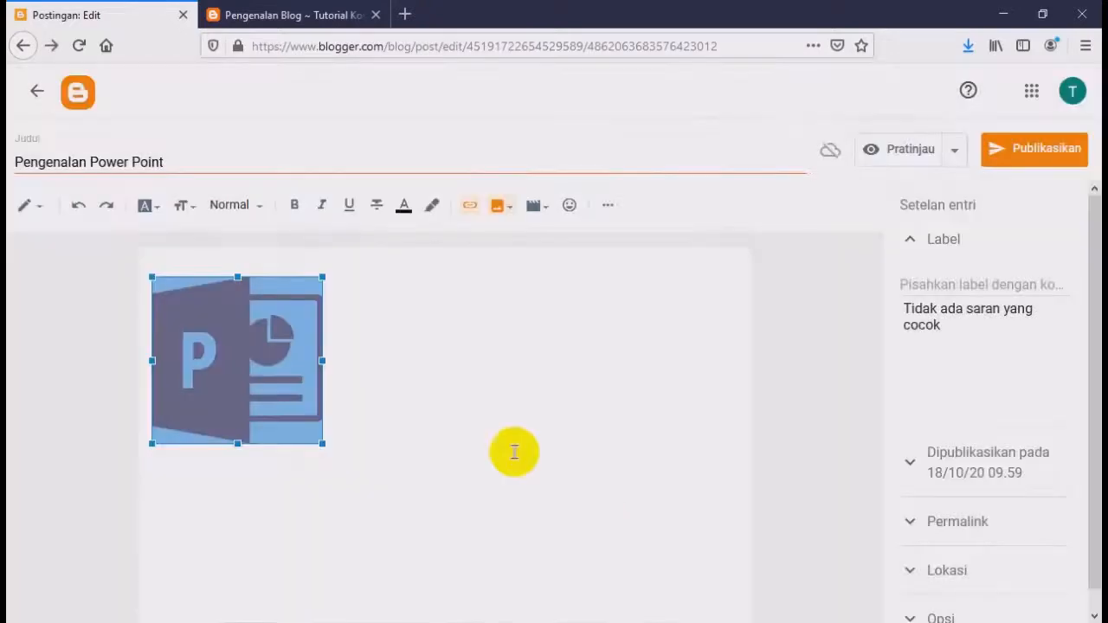
{"action": "left_click", "coordinate": [417, 325]}
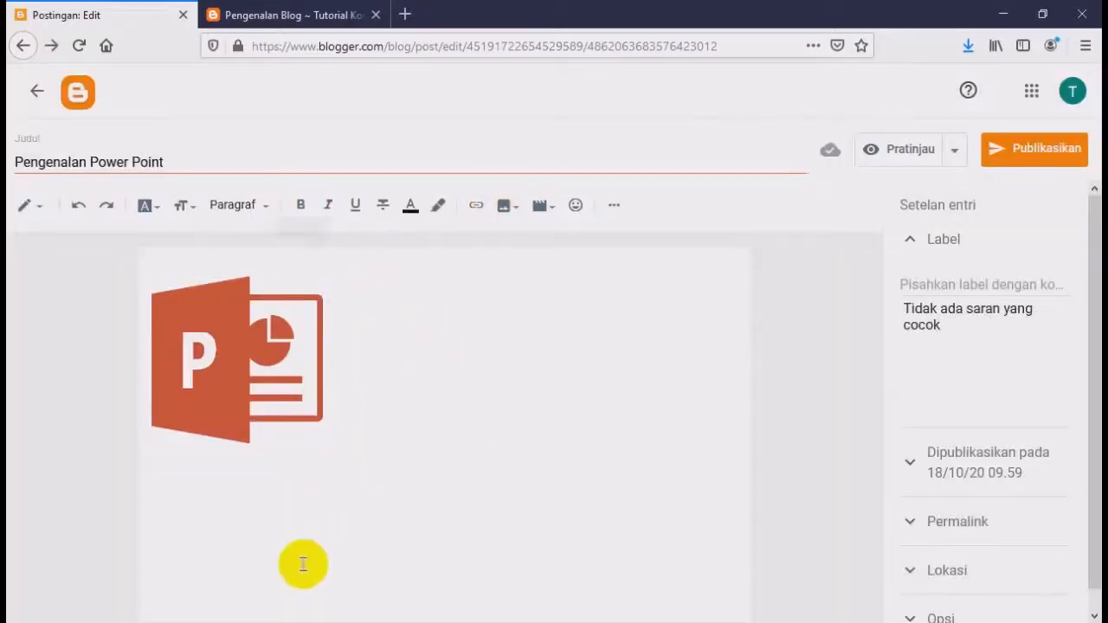
Copy the full PowerPoint history article from Notepad and paste it beside the logo
{"action": "left_click", "coordinate": [235, 554]}
{"action": "scroll", "coordinate": [216, 468], "scroll_direction": "up", "scroll_amount": 1}
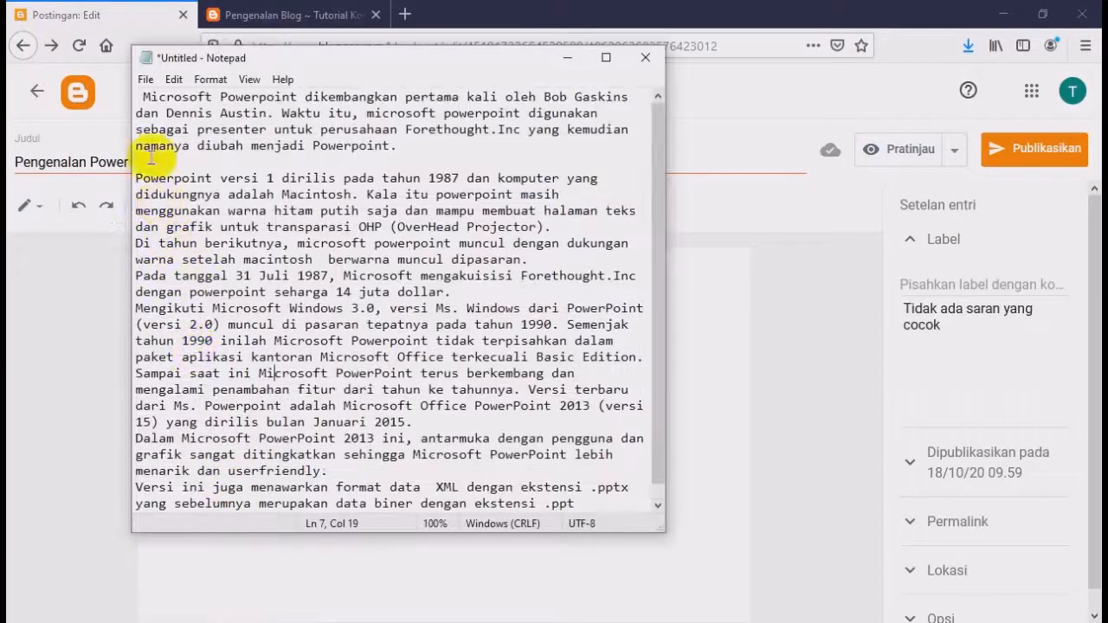
{"action": "left_click_drag", "start_coordinate": [136, 97], "coordinate": [583, 494]}
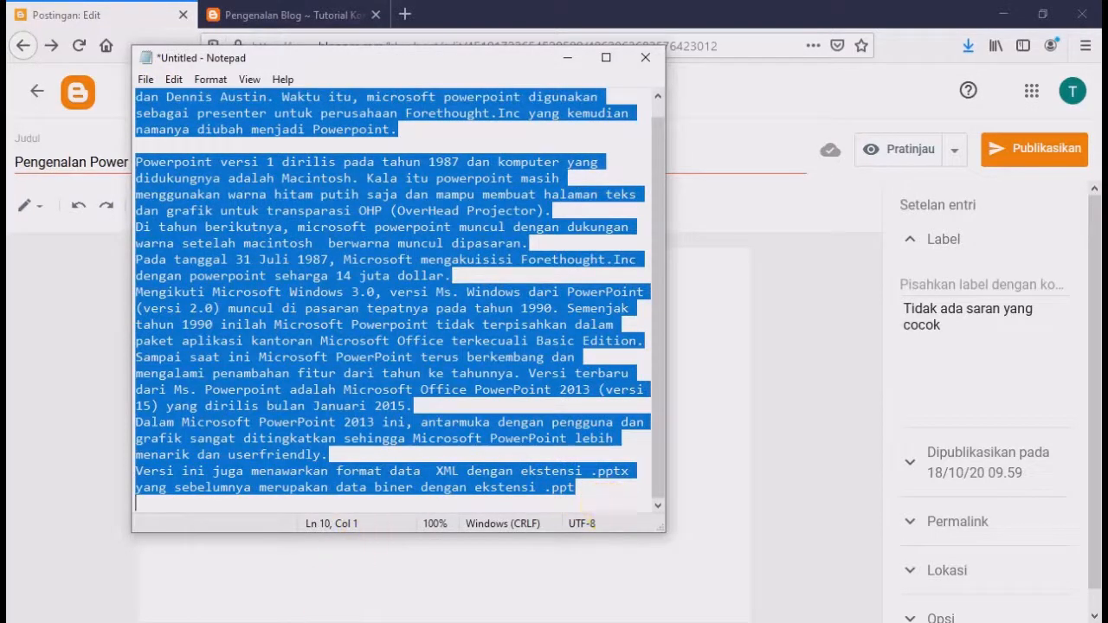
{"action": "left_click", "coordinate": [278, 617]}
{"action": "left_click", "coordinate": [357, 389]}
{"action": "key", "text": "ctrl+v"}
{"action": "scroll", "coordinate": [425, 312], "scroll_direction": "up", "scroll_amount": 1}
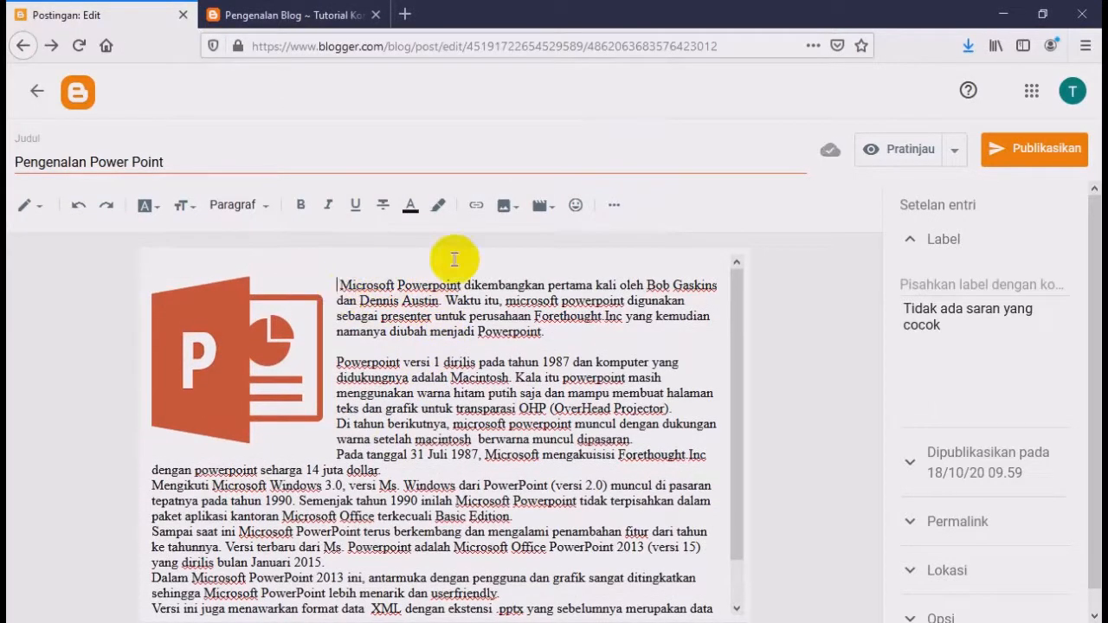
Remove the leading space and set all post text to Georgia at Normal size
{"action": "key", "text": "Delete"}
{"action": "scroll", "coordinate": [468, 268], "scroll_direction": "down", "scroll_amount": 1}
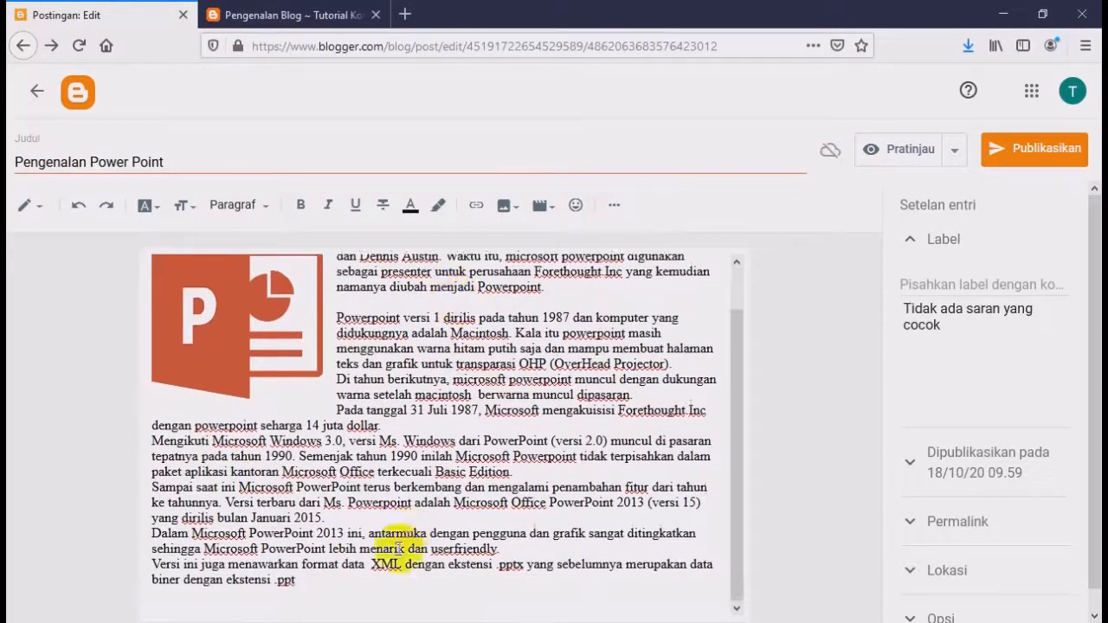
{"action": "key", "text": "ctrl+a"}
{"action": "left_click", "coordinate": [148, 213]}
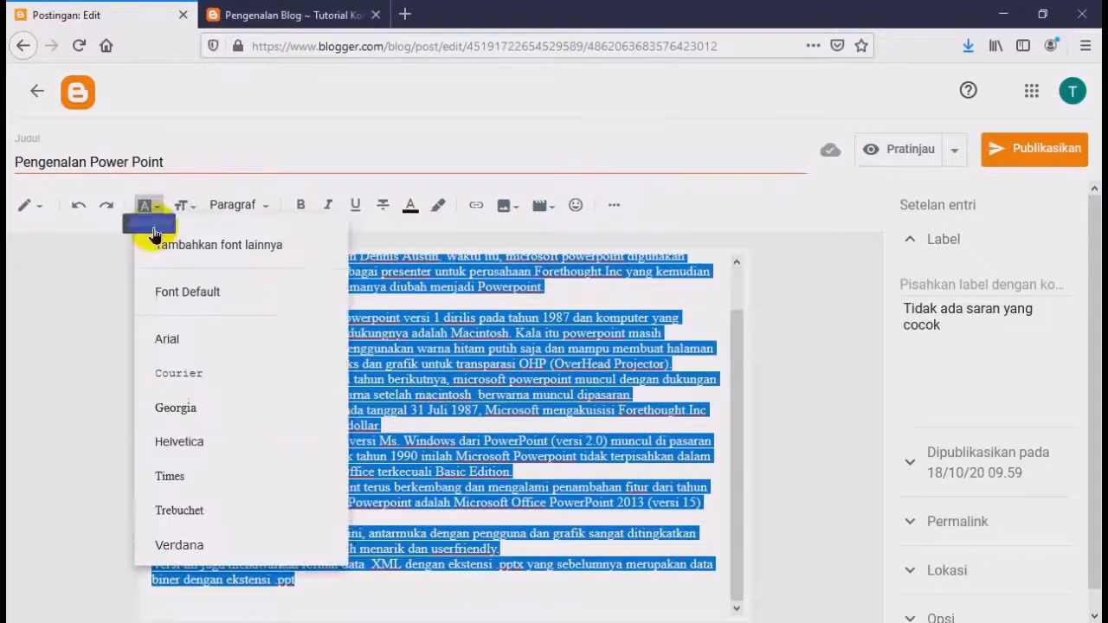
{"action": "left_click", "coordinate": [189, 411]}
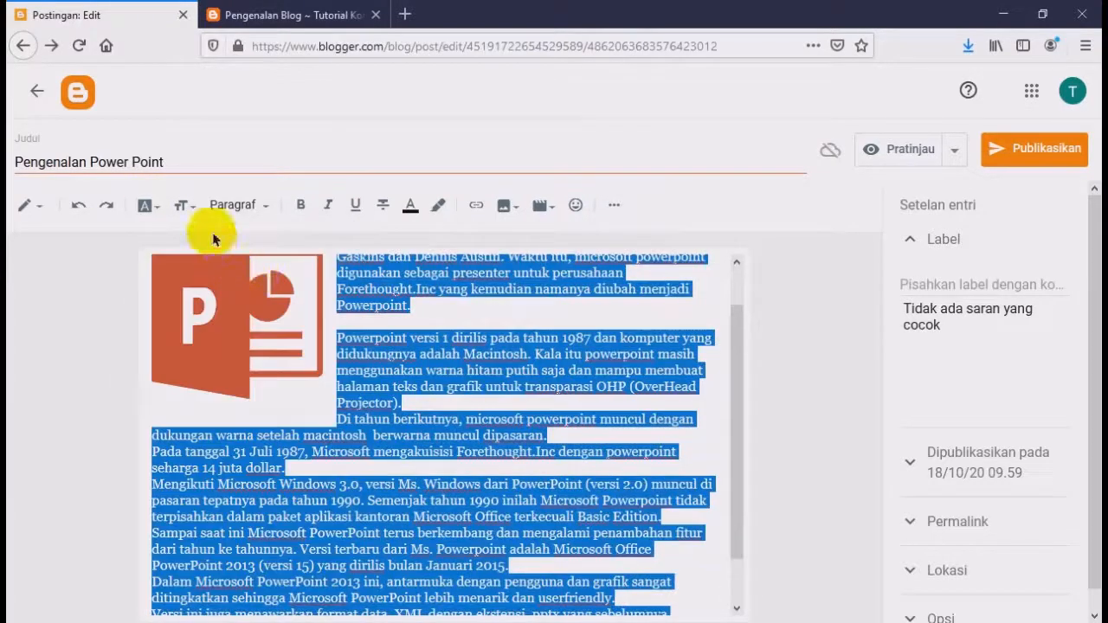
{"action": "left_click", "coordinate": [182, 205]}
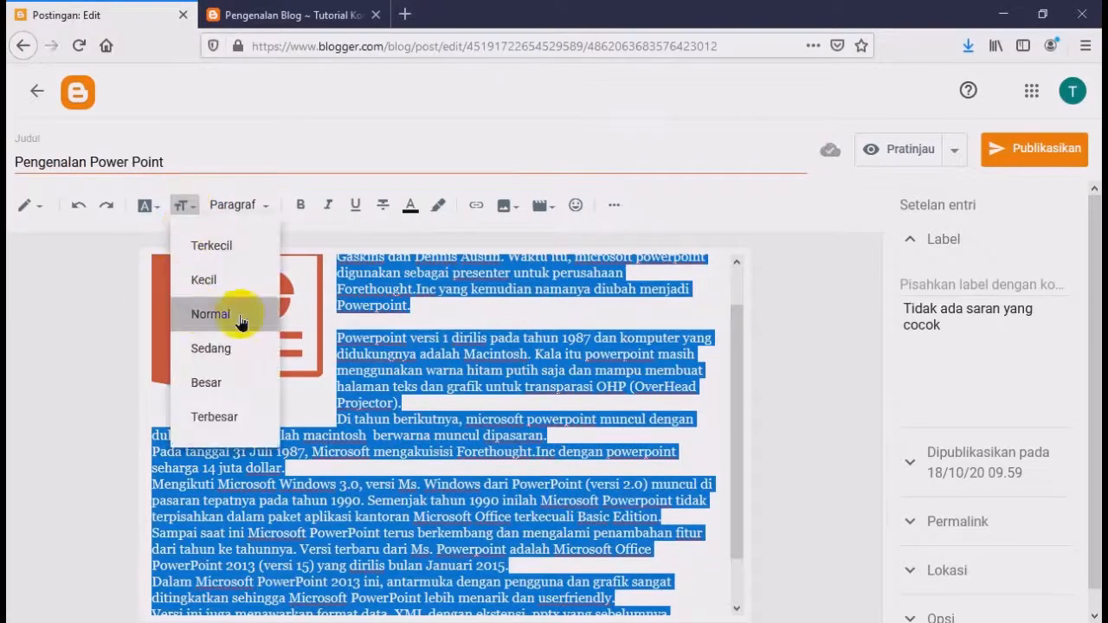
{"action": "left_click", "coordinate": [239, 316]}
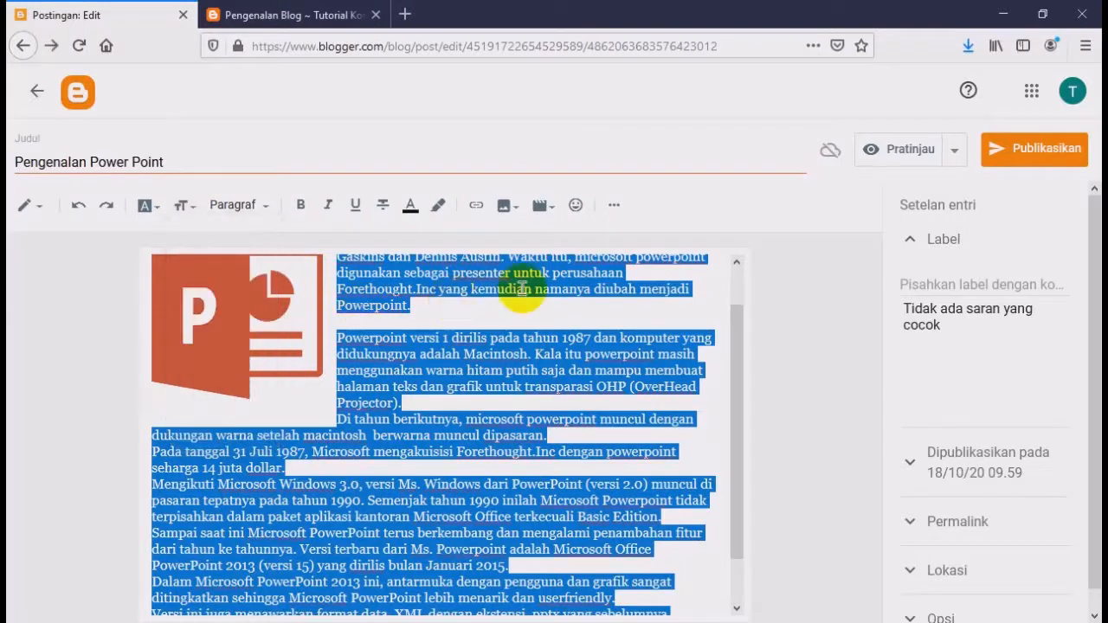
Justify the article text, including the paragraph next to the image
{"action": "left_click", "coordinate": [615, 206]}
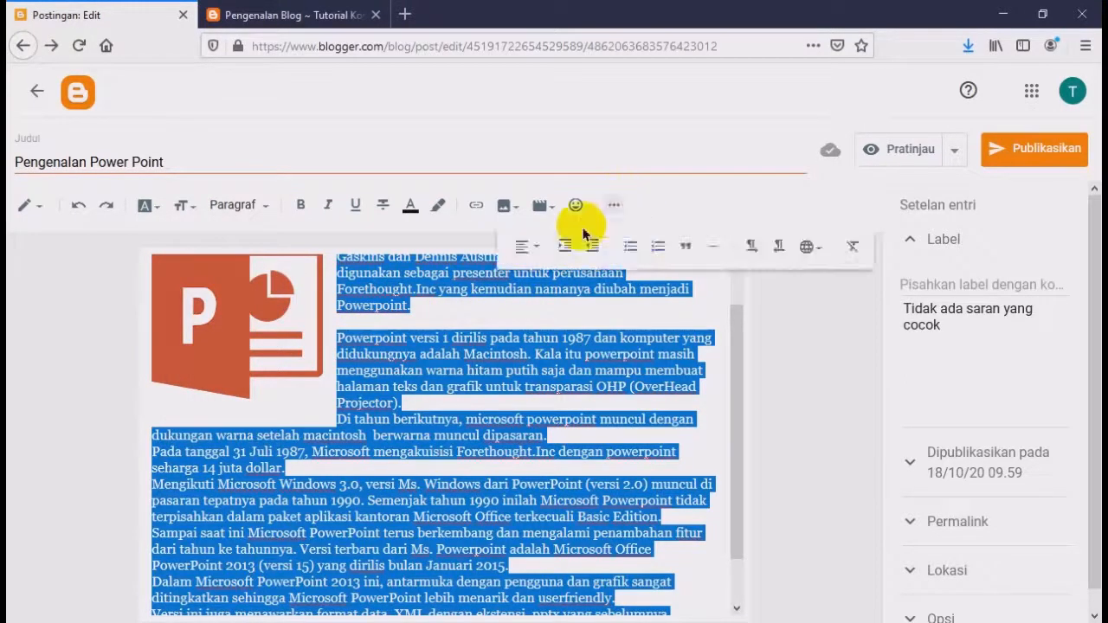
{"action": "left_click", "coordinate": [529, 246]}
{"action": "left_click", "coordinate": [555, 368]}
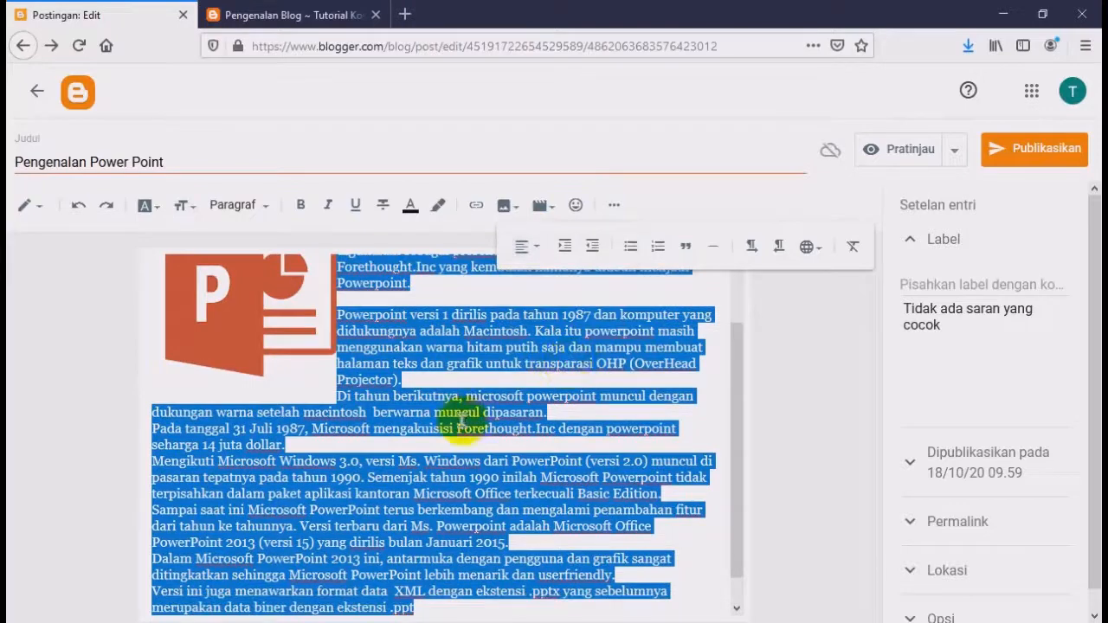
{"action": "scroll", "coordinate": [398, 381], "scroll_direction": "up", "scroll_amount": 1}
{"action": "left_click", "coordinate": [399, 372]}
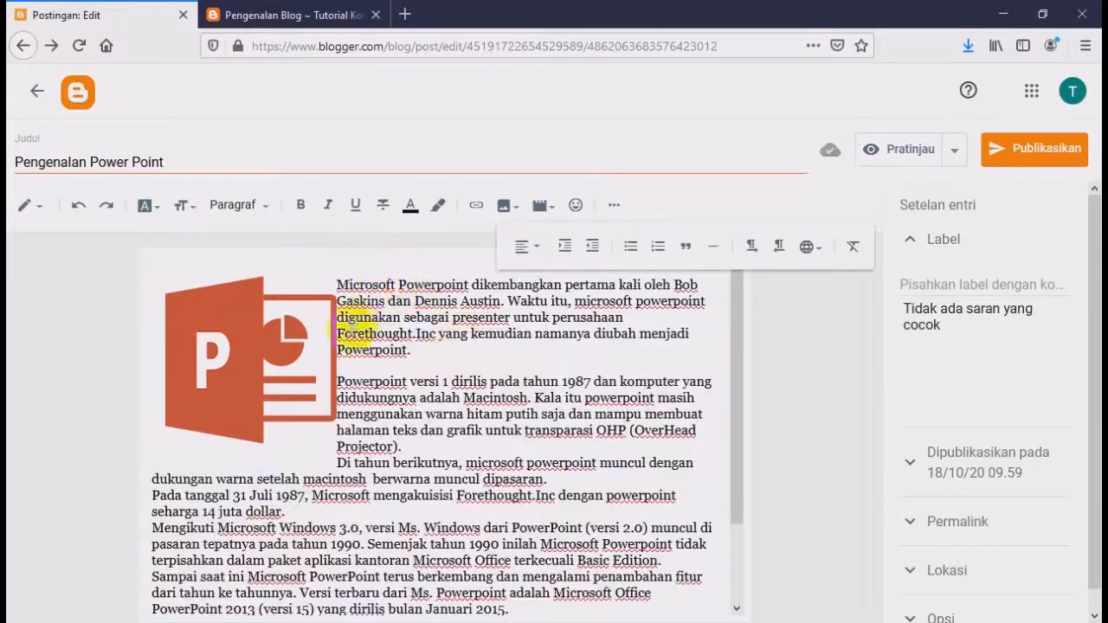
{"action": "left_click", "coordinate": [259, 369]}
{"action": "left_click", "coordinate": [393, 307]}
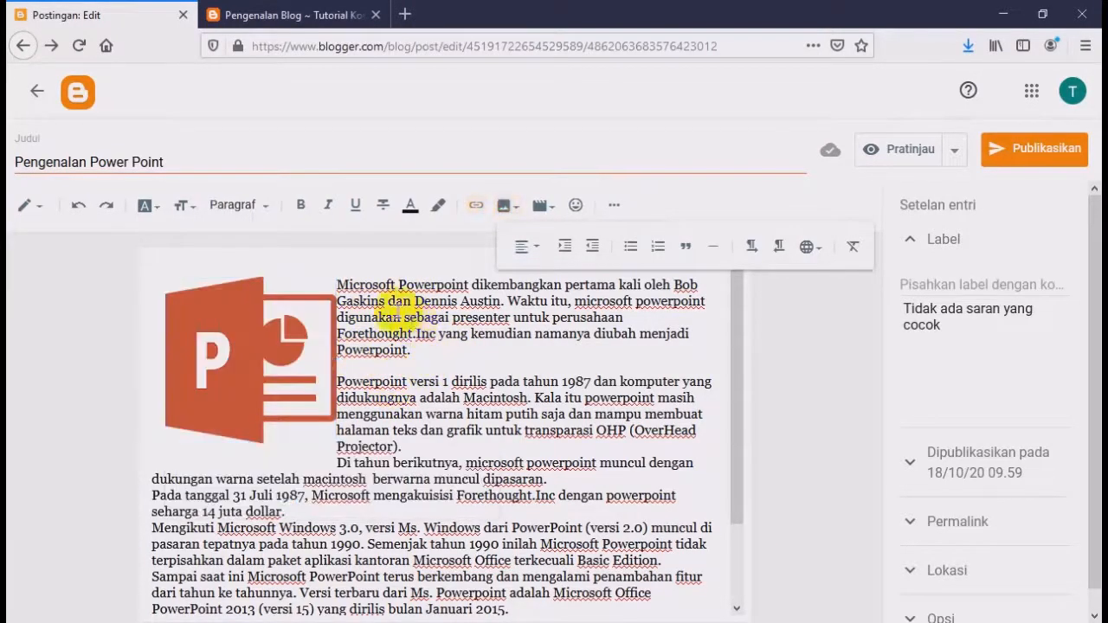
{"action": "left_click", "coordinate": [540, 250]}
{"action": "left_click", "coordinate": [537, 363]}
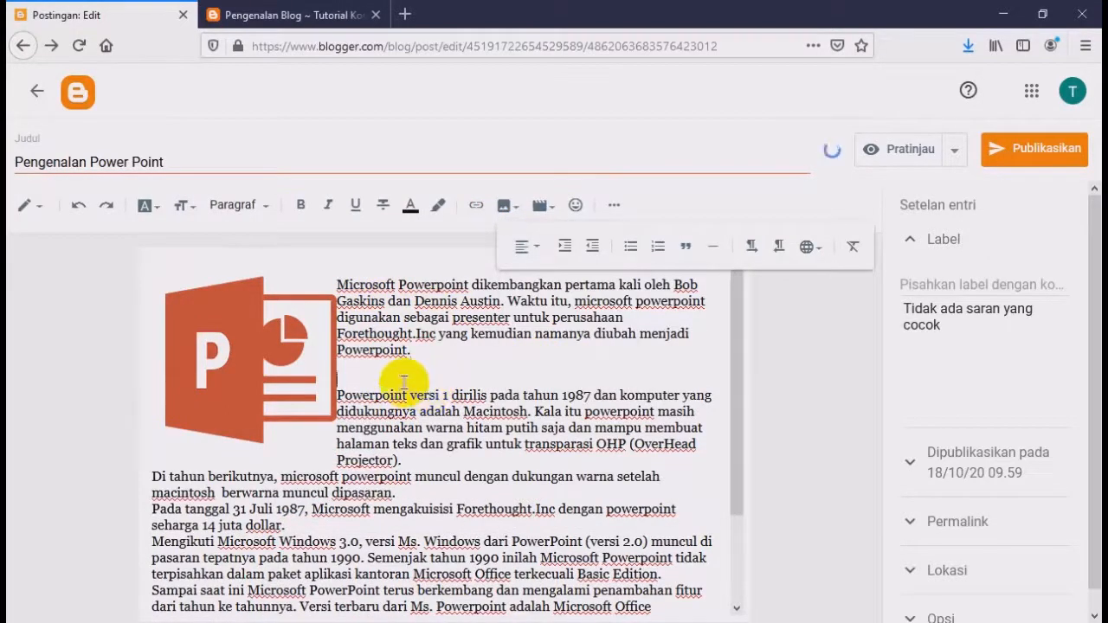
Remove the blank line after 'Powerpoint.' and merge the 'Di tahun berikutnya' and '31 Juli 1987' paragraphs
{"action": "key", "text": "Delete"}
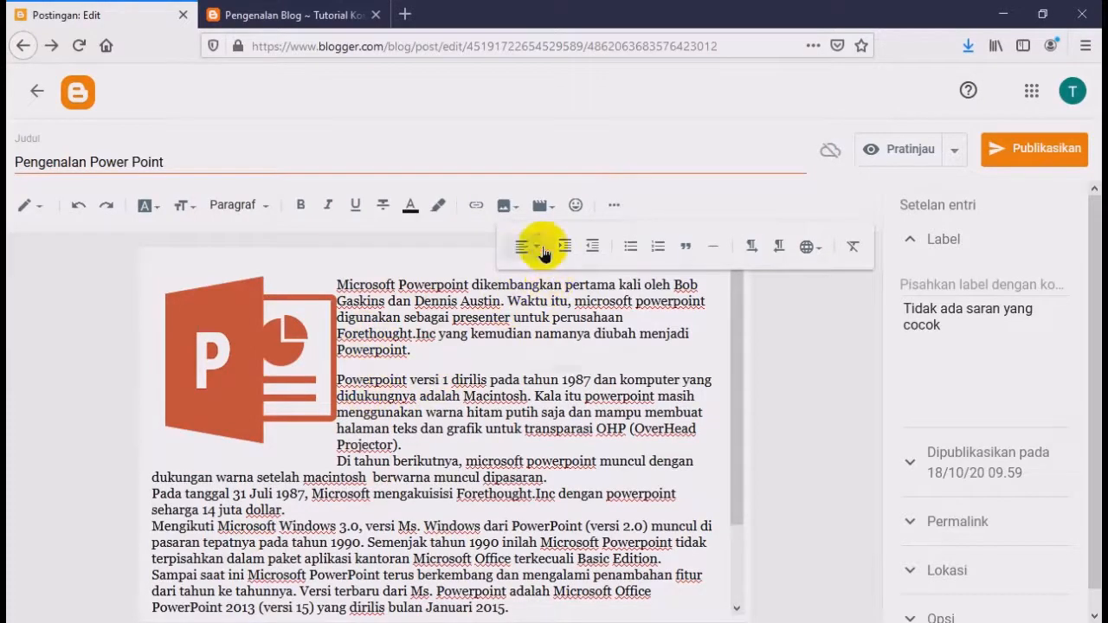
{"action": "left_click", "coordinate": [537, 247]}
{"action": "left_click", "coordinate": [554, 367]}
{"action": "scroll", "coordinate": [416, 441], "scroll_direction": "down", "scroll_amount": 2}
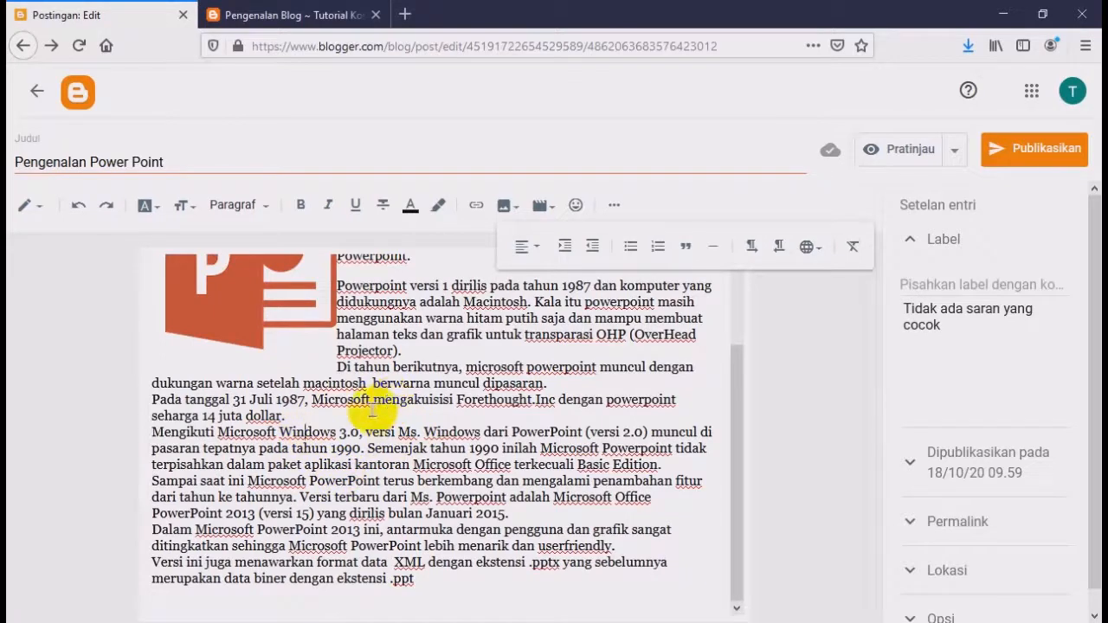
{"action": "left_click", "coordinate": [427, 352]}
{"action": "key", "text": "Delete"}
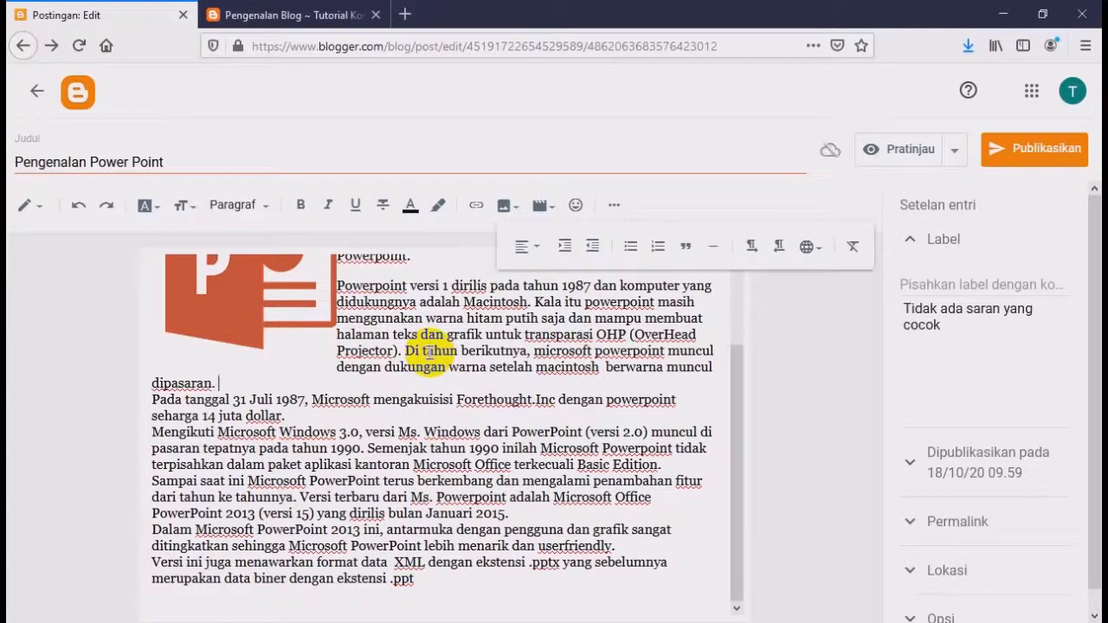
{"action": "key", "text": "Delete"}
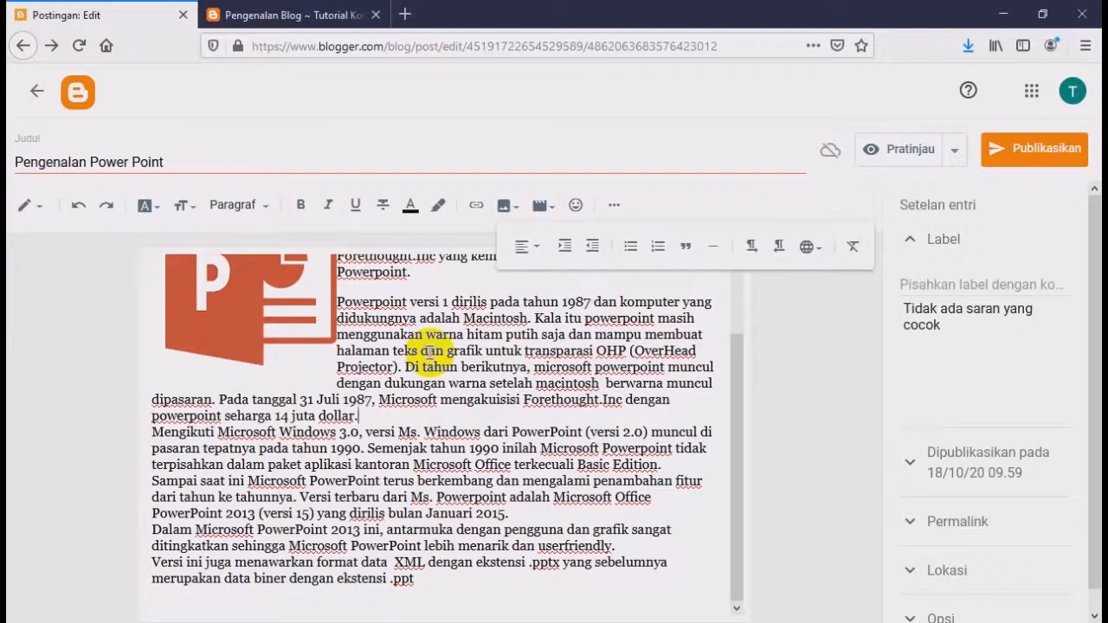
Join the lines after 'dollar.' and start a new paragraph after 'Januari 2015.'
{"action": "key", "text": "Return"}
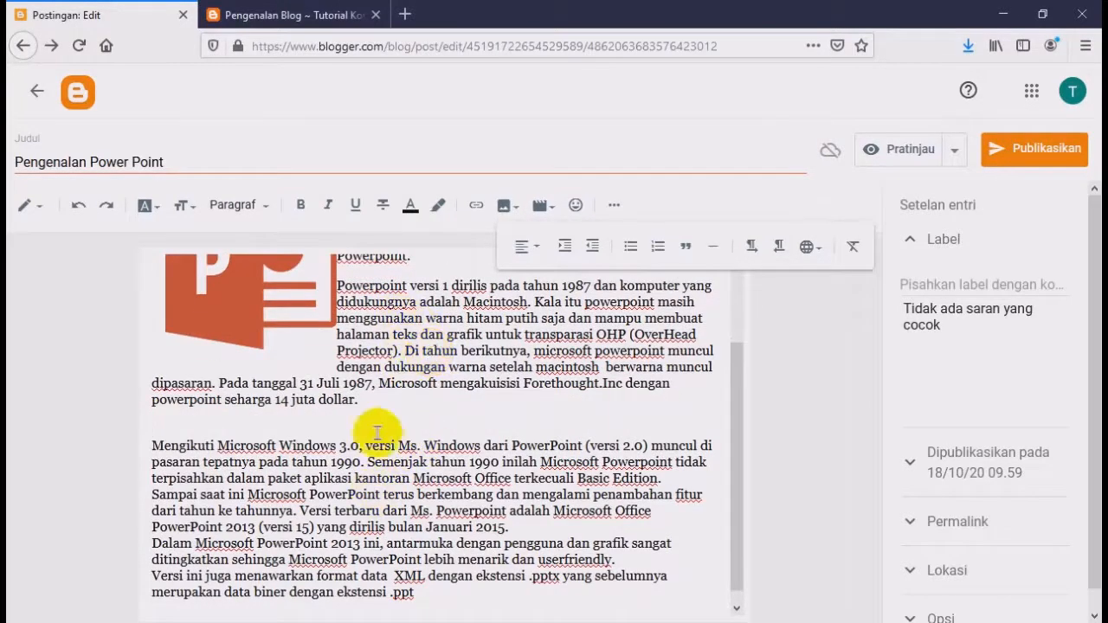
{"action": "left_click", "coordinate": [407, 398]}
{"action": "key", "text": "Delete"}
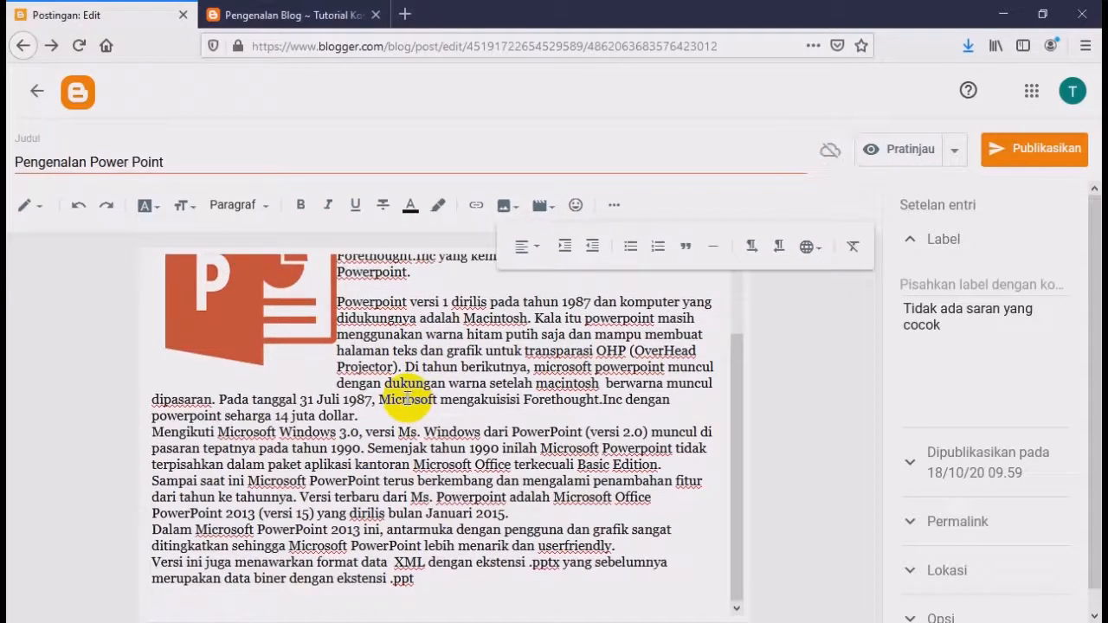
{"action": "key", "text": "Delete"}
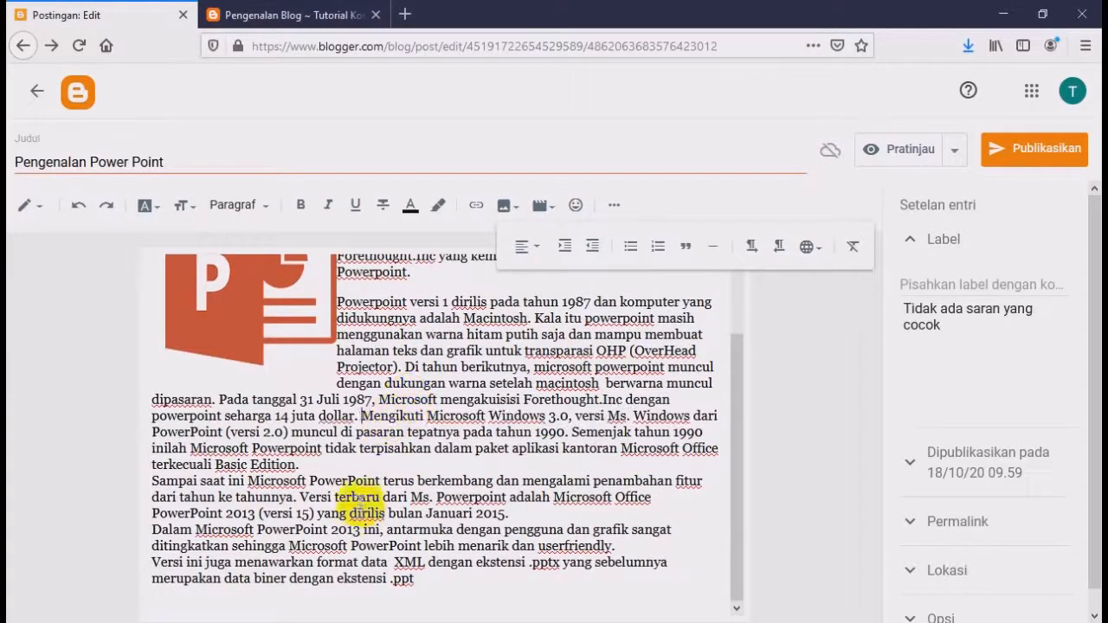
{"action": "key", "text": "Delete"}
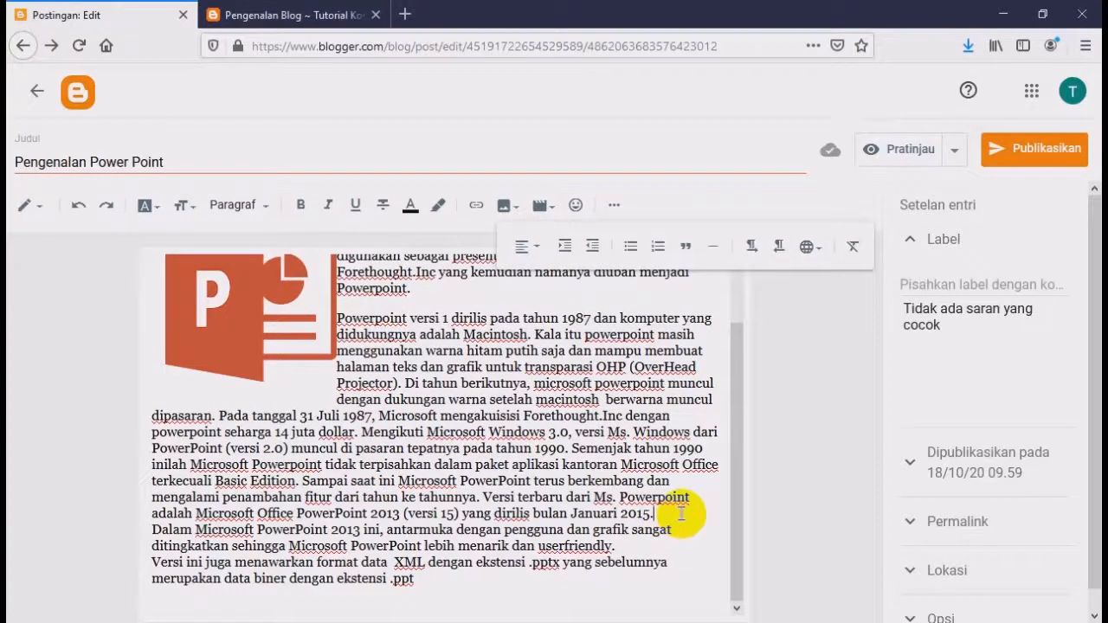
{"action": "key", "text": "Return"}
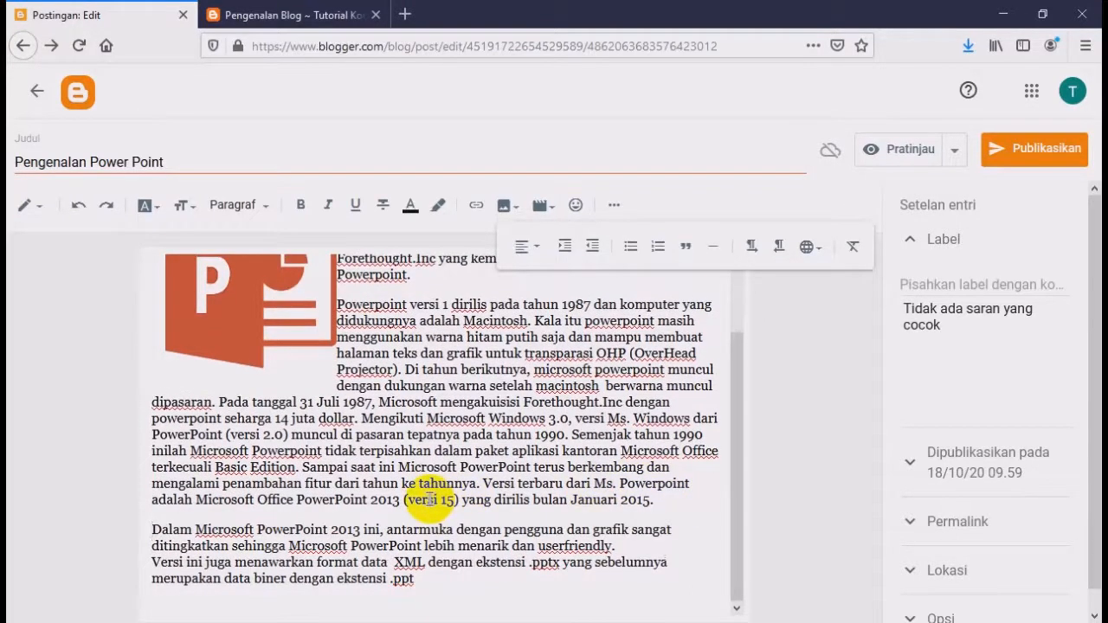
{"action": "key", "text": "BackSpace"}
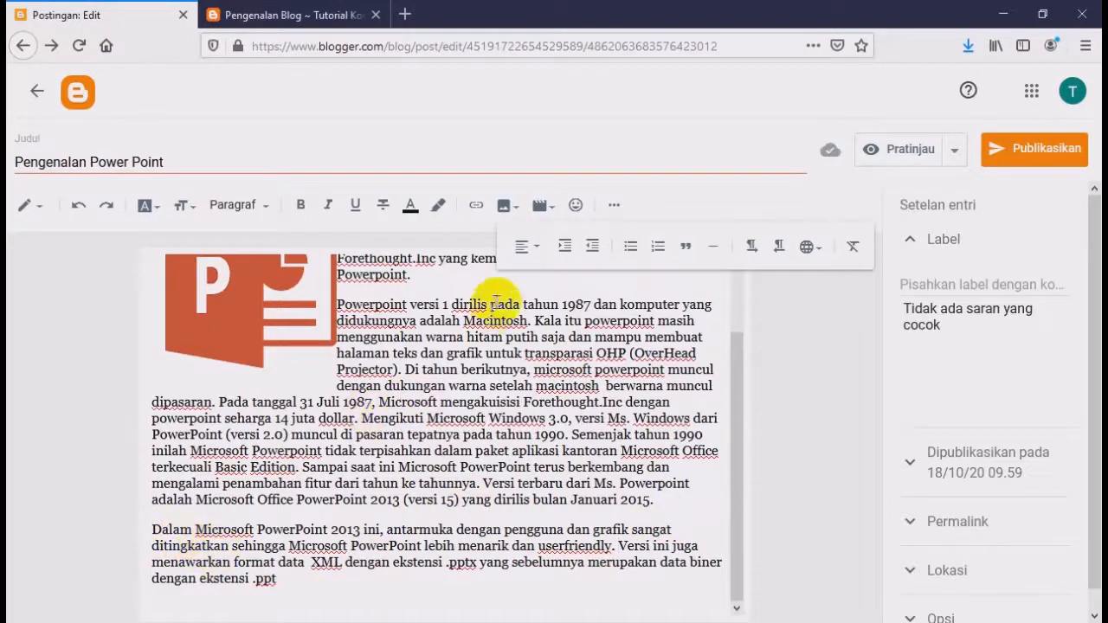
{"action": "left_click", "coordinate": [528, 247]}
Justify the last paragraph and the first paragraph of the post
{"action": "left_click", "coordinate": [559, 368]}
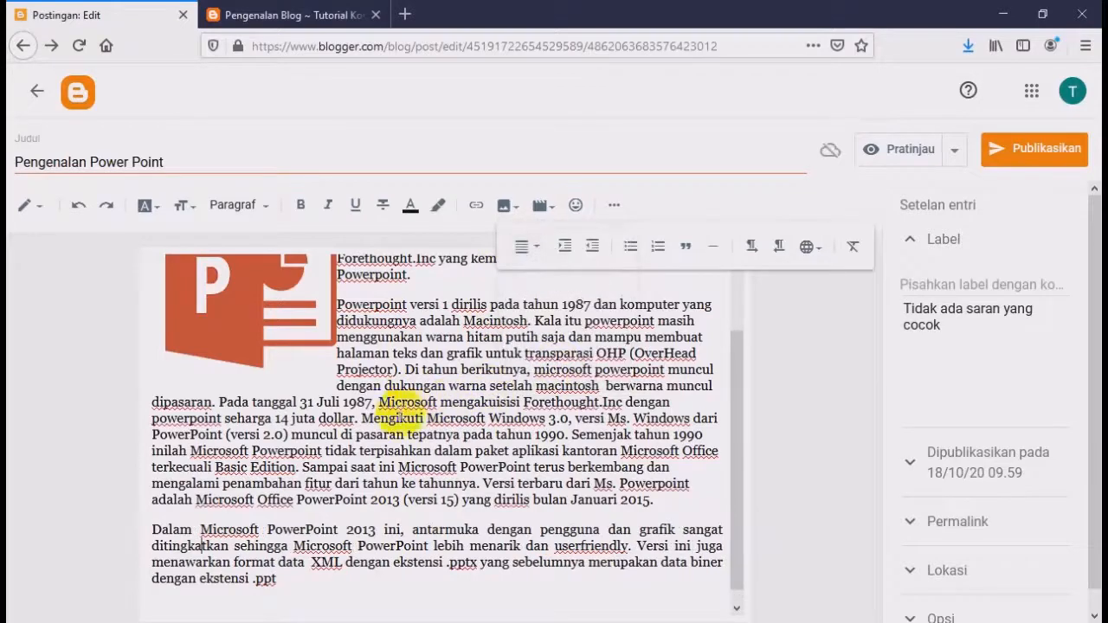
{"action": "scroll", "coordinate": [357, 426], "scroll_direction": "up", "scroll_amount": 1}
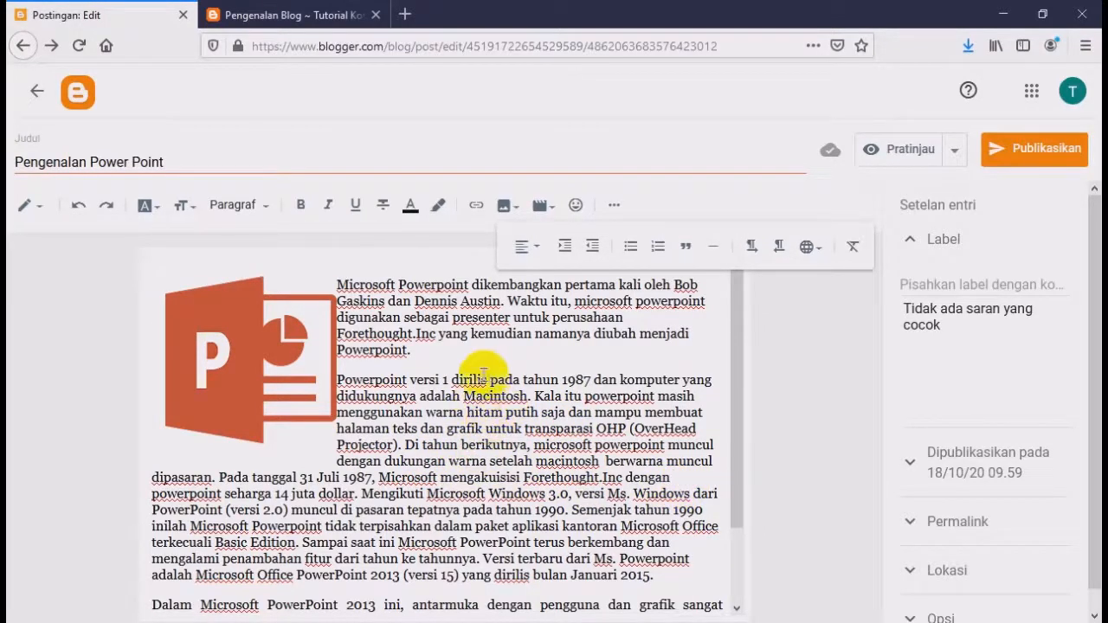
{"action": "left_click", "coordinate": [530, 246]}
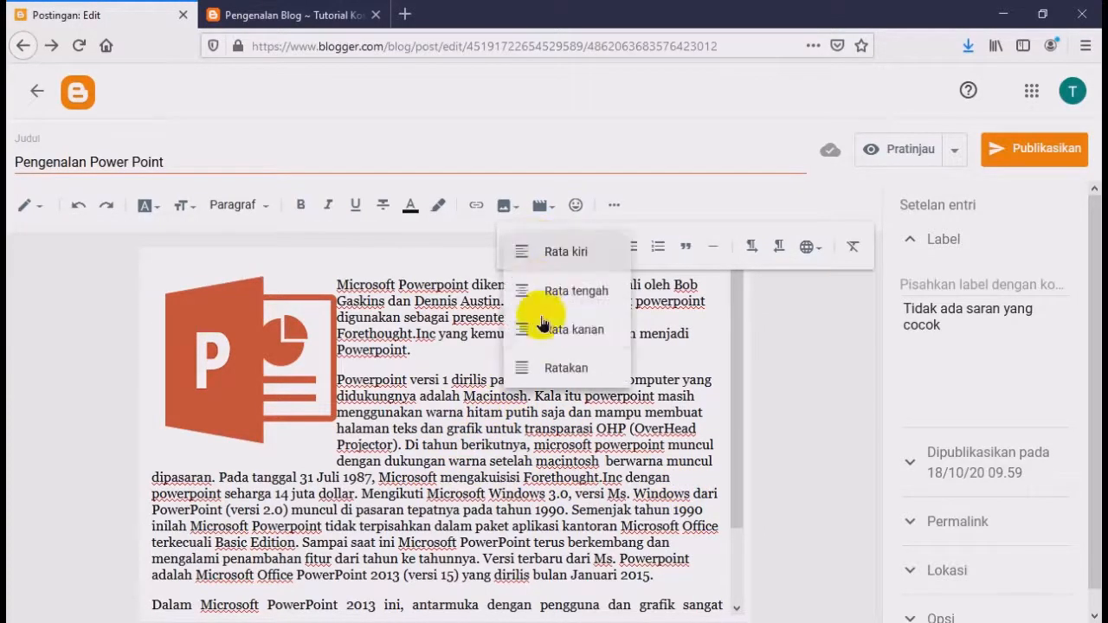
{"action": "left_click", "coordinate": [546, 368]}
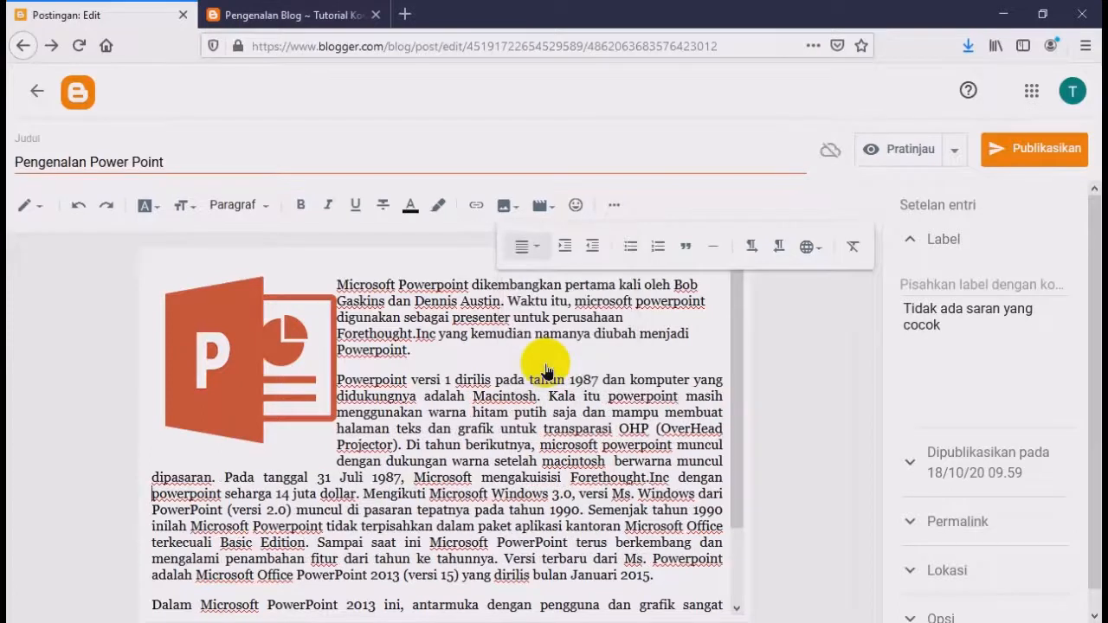
{"action": "left_click", "coordinate": [508, 302]}
{"action": "left_click", "coordinate": [539, 249]}
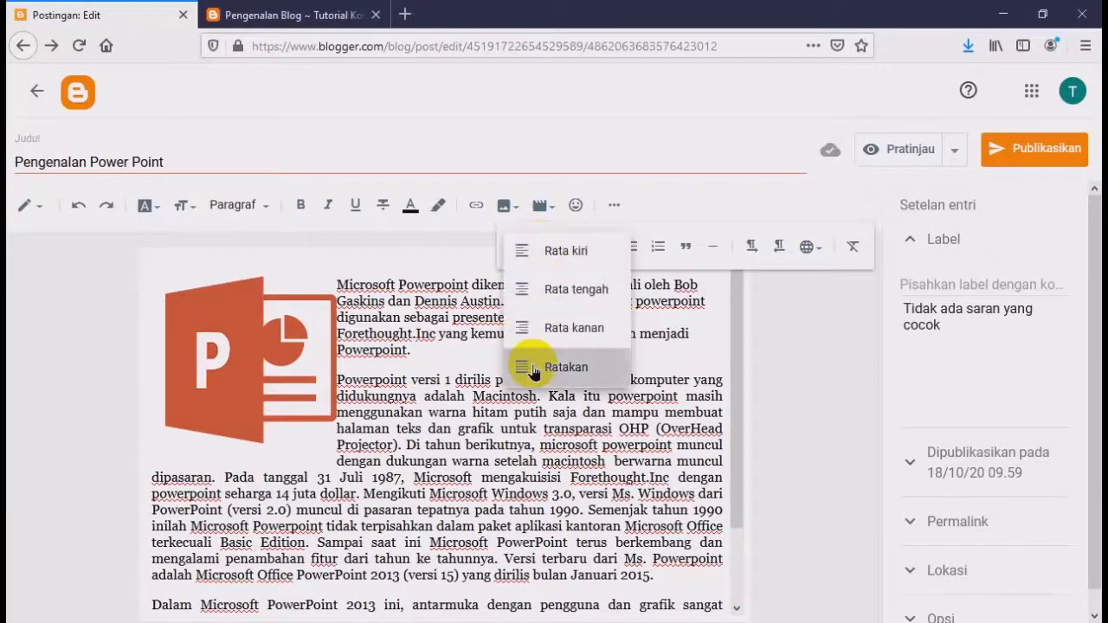
{"action": "left_click", "coordinate": [542, 364]}
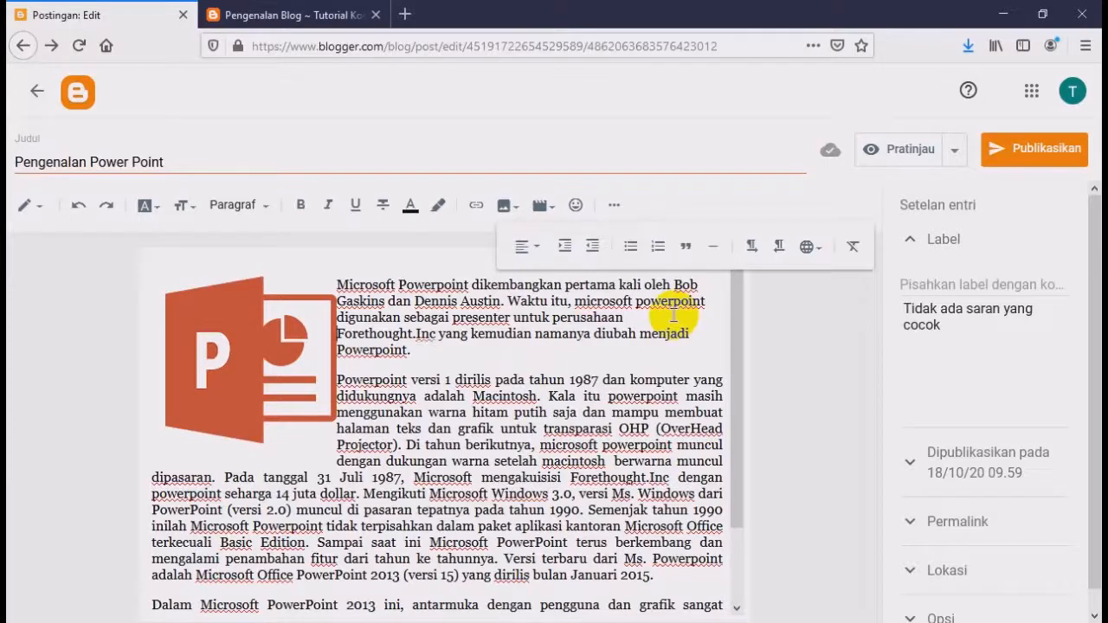
Retype the F in 'Forethought.Inc' and re-justify the first paragraph, keeping Gaskins intact
{"action": "key", "text": "BackSpace"}
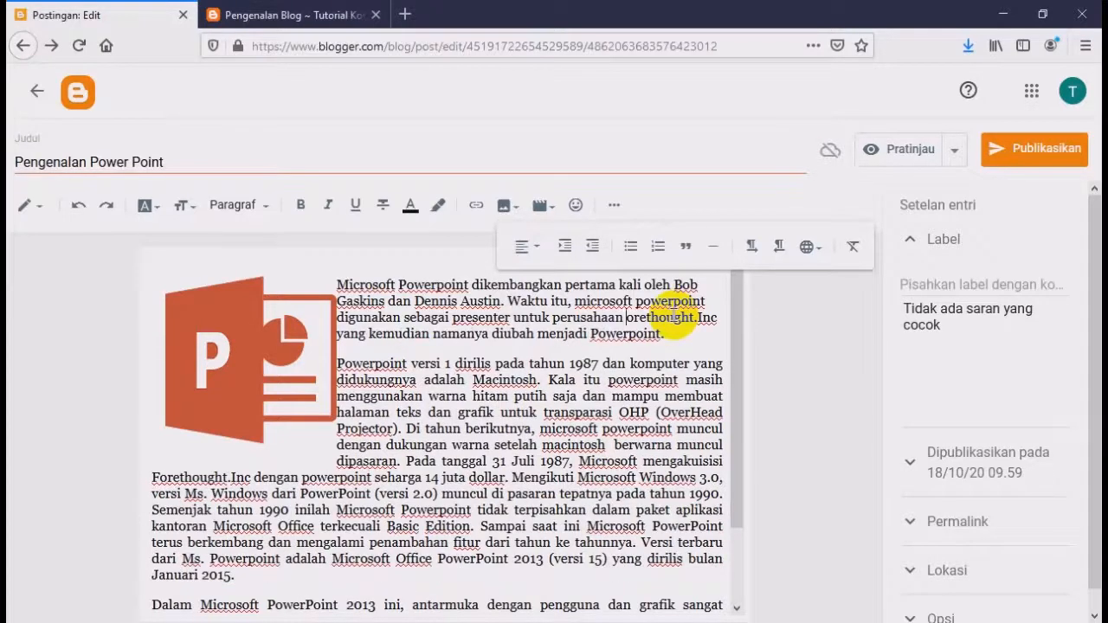
{"action": "type", "text": "F"}
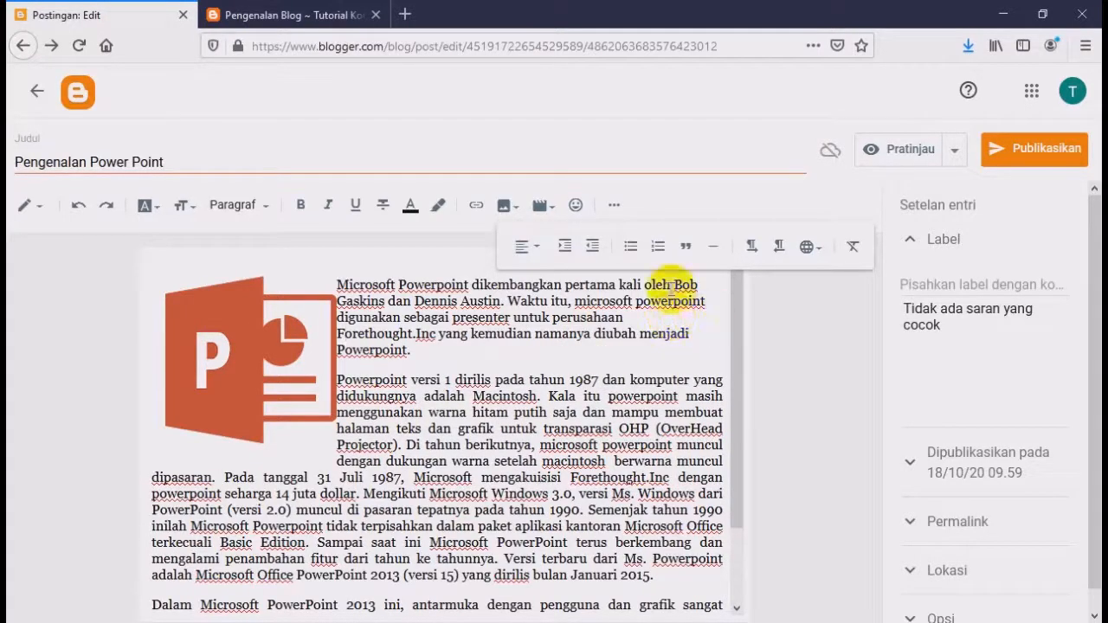
{"action": "left_click", "coordinate": [527, 248]}
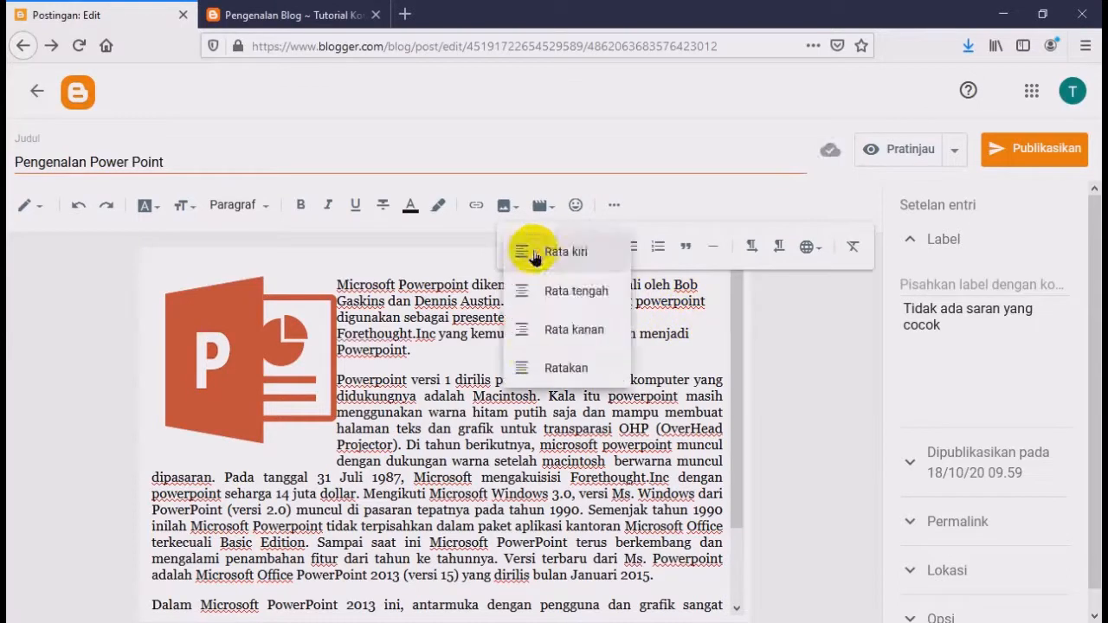
{"action": "left_click", "coordinate": [529, 368]}
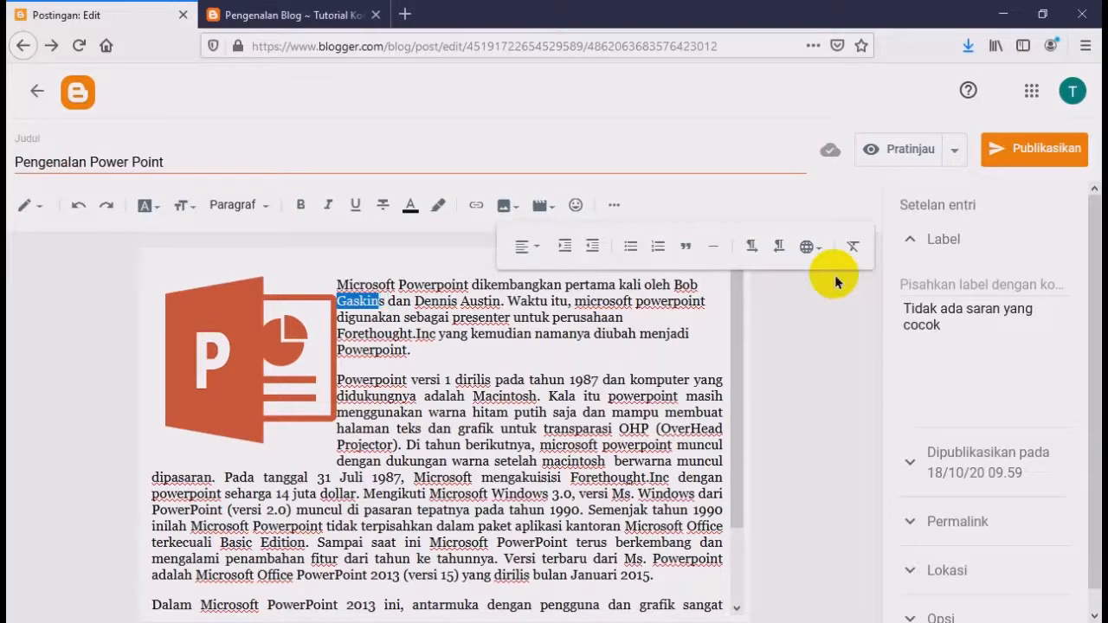
{"action": "key", "text": "BackSpace"}
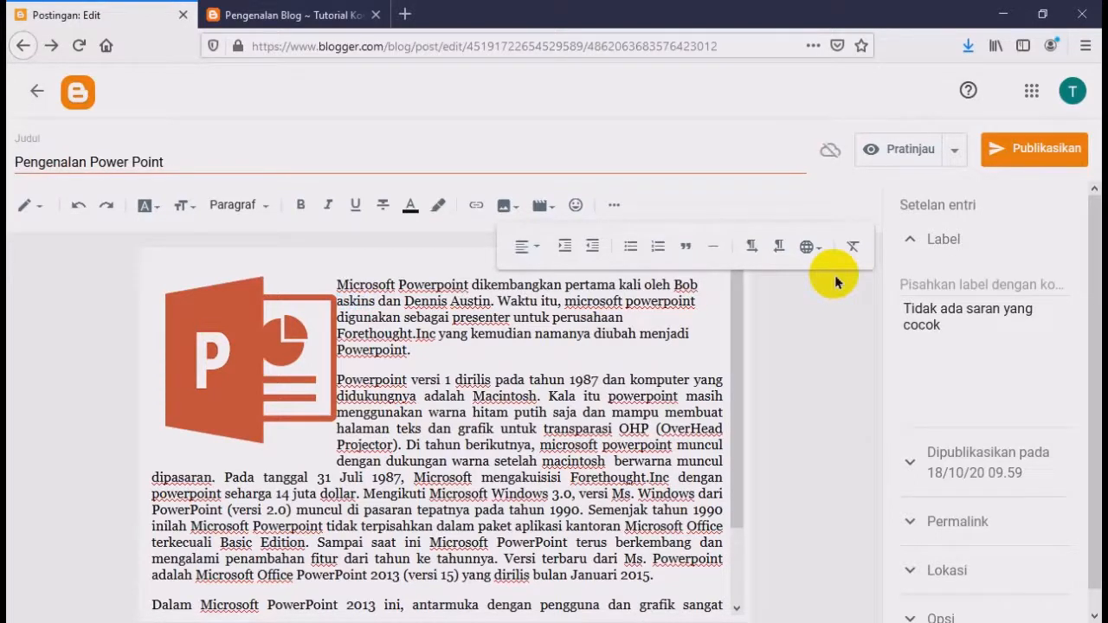
{"action": "key", "text": "ctrl+z"}
{"action": "key", "text": "End"}
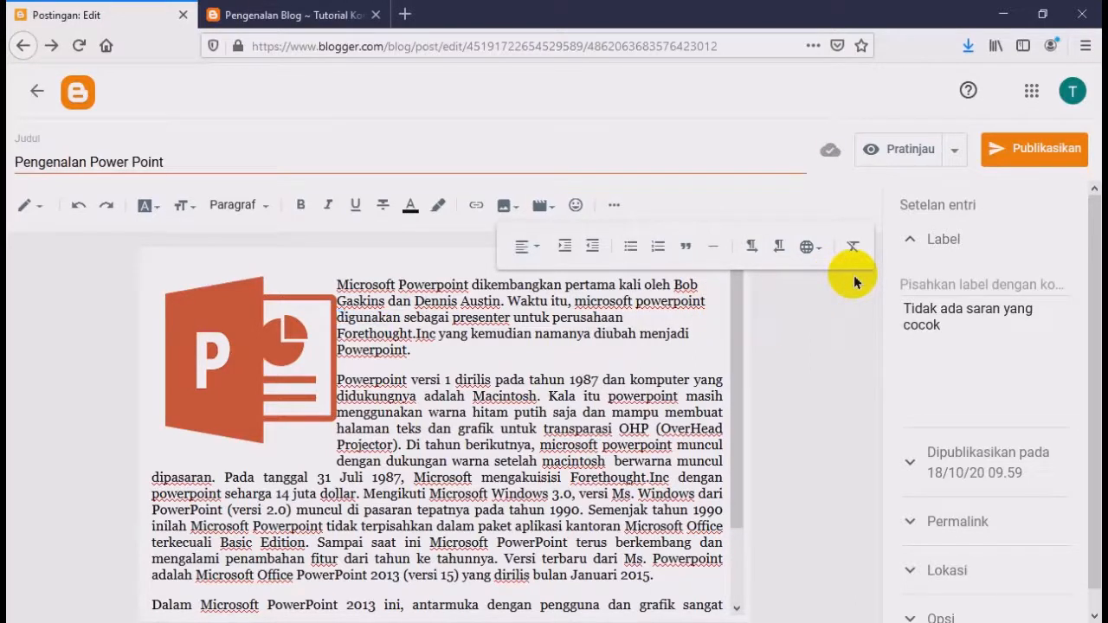
Justify the first paragraph and remove the blank line after 'Powerpoint.' beside the logo
{"action": "left_click", "coordinate": [695, 333]}
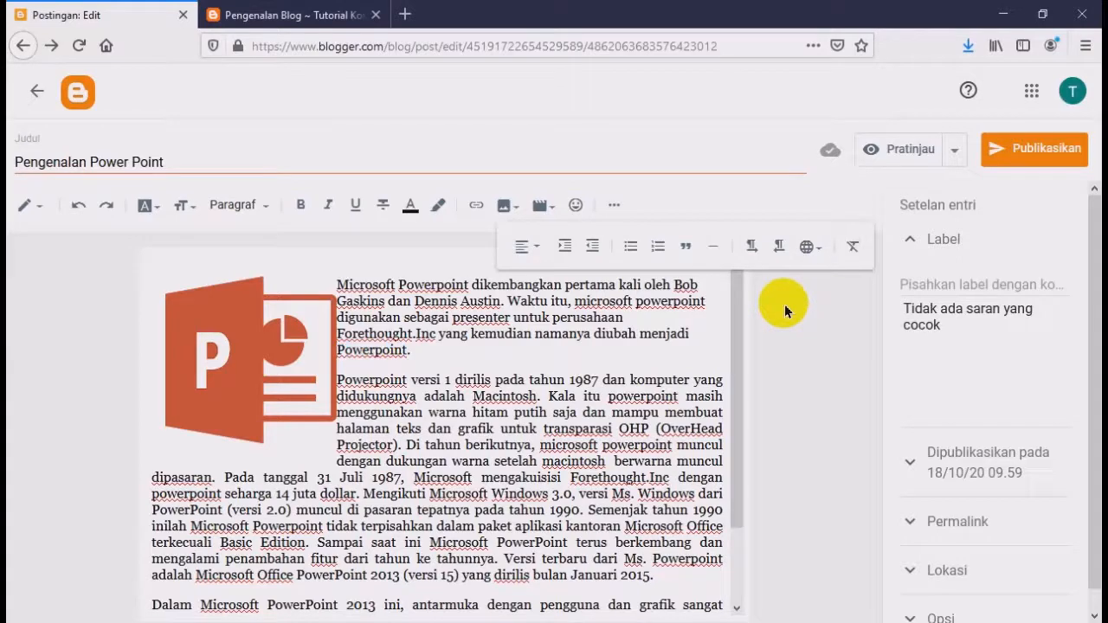
{"action": "left_click", "coordinate": [499, 354]}
{"action": "key", "text": "Return"}
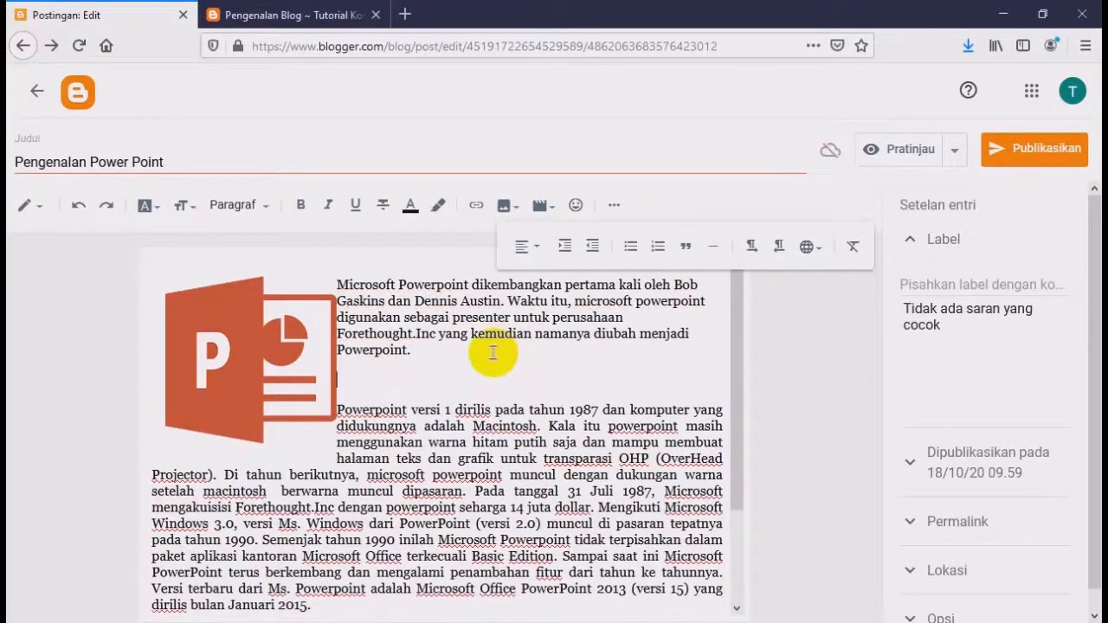
{"action": "left_click", "coordinate": [528, 247]}
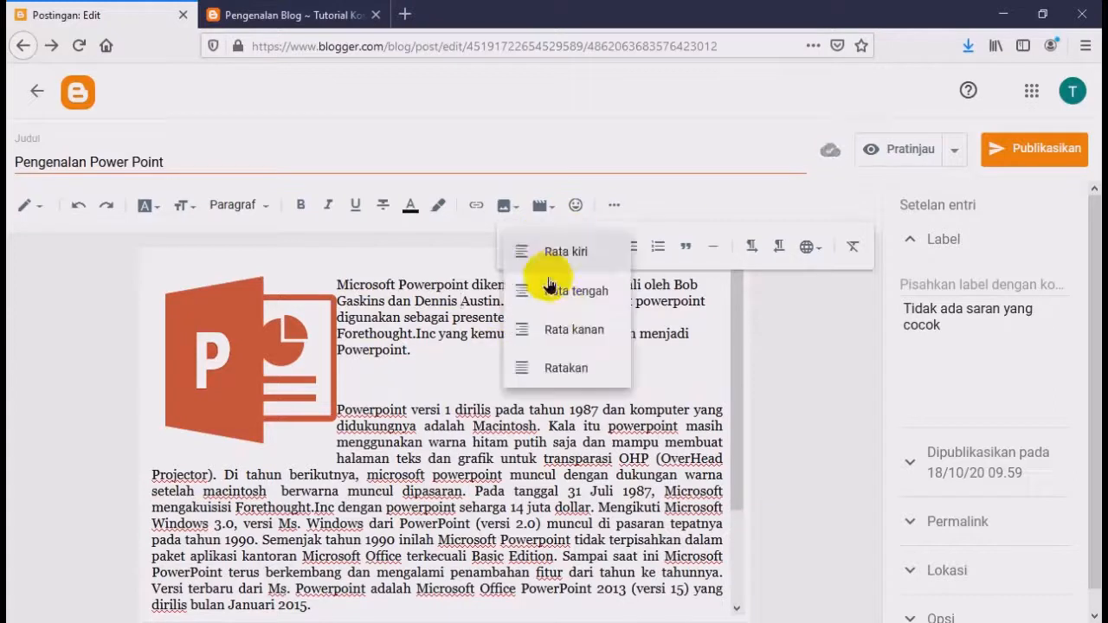
{"action": "left_click", "coordinate": [526, 367]}
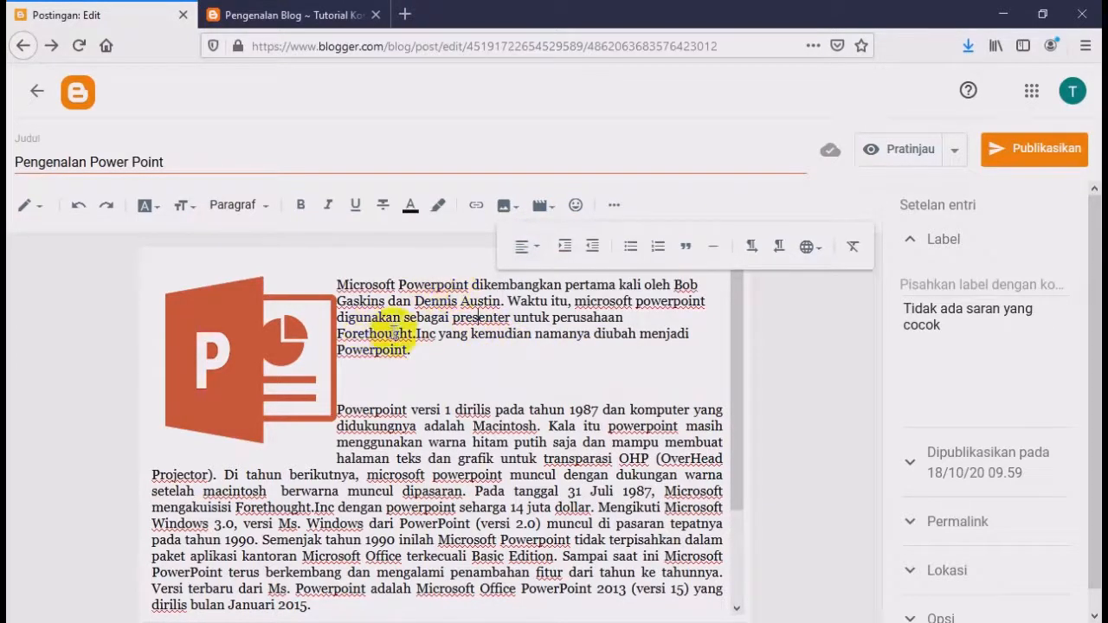
{"action": "left_click", "coordinate": [379, 376]}
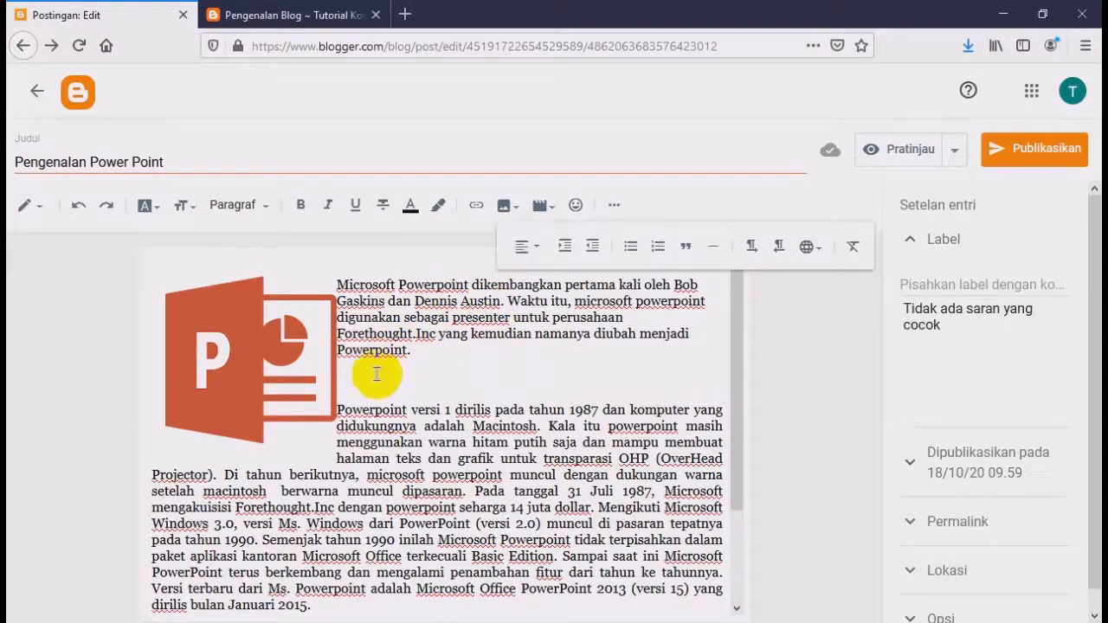
{"action": "key", "text": "BackSpace"}
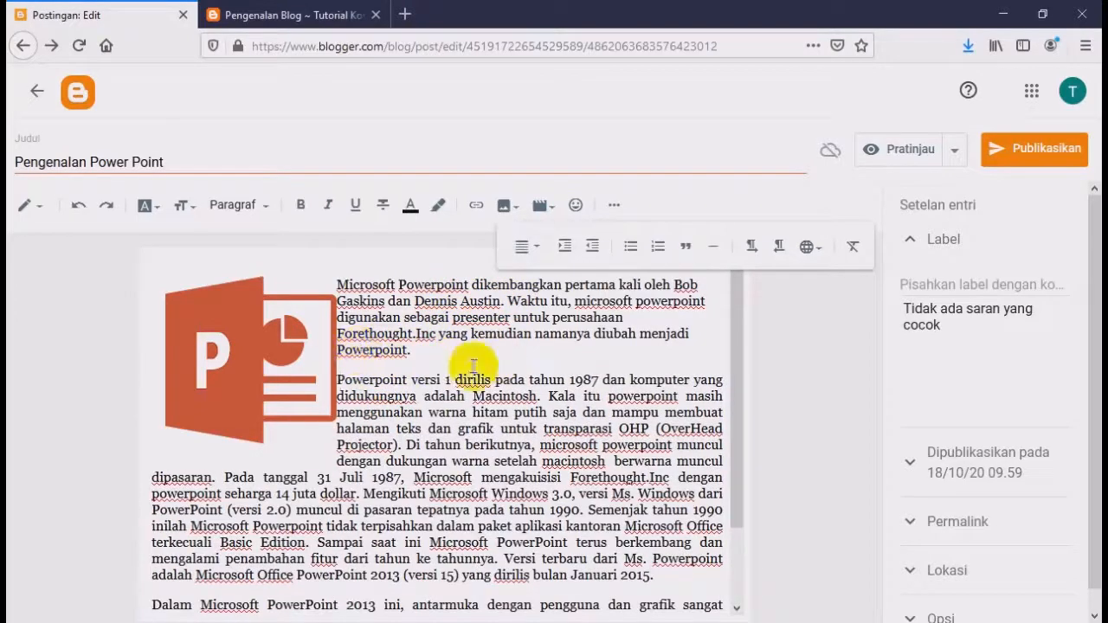
{"action": "left_click", "coordinate": [267, 366]}
{"action": "left_click", "coordinate": [518, 377]}
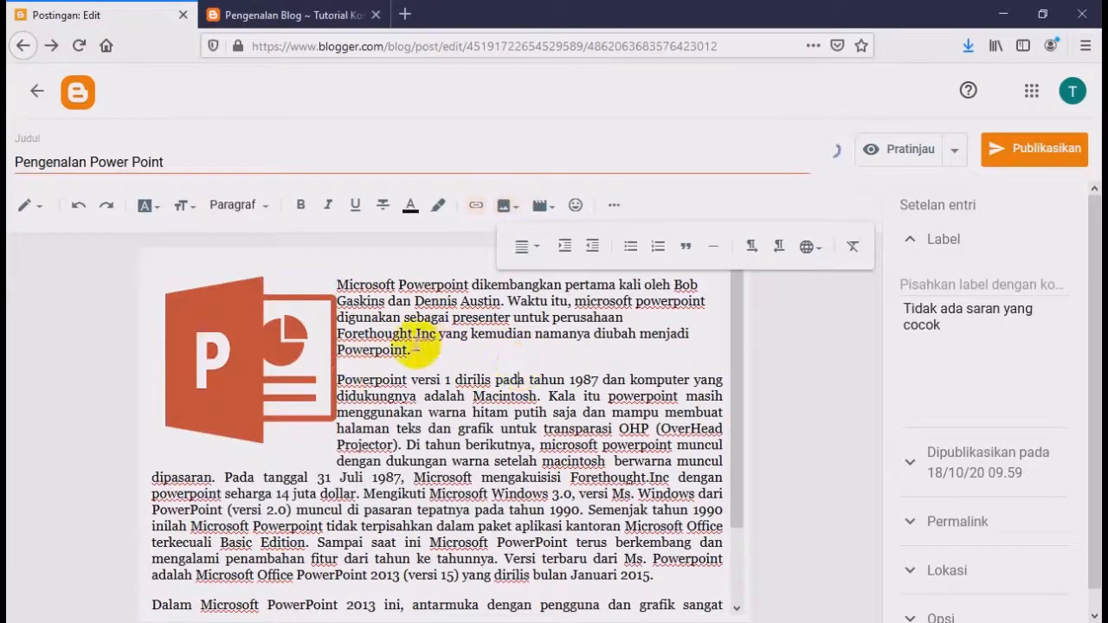
{"action": "left_click", "coordinate": [259, 342]}
{"action": "left_click", "coordinate": [457, 365]}
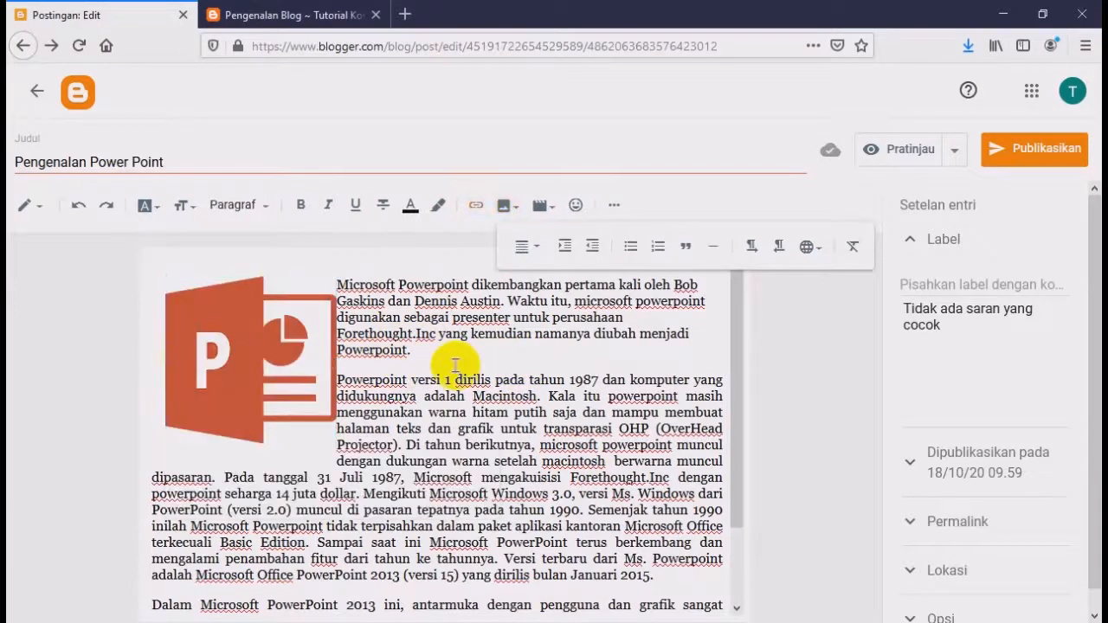
{"action": "left_click", "coordinate": [234, 375]}
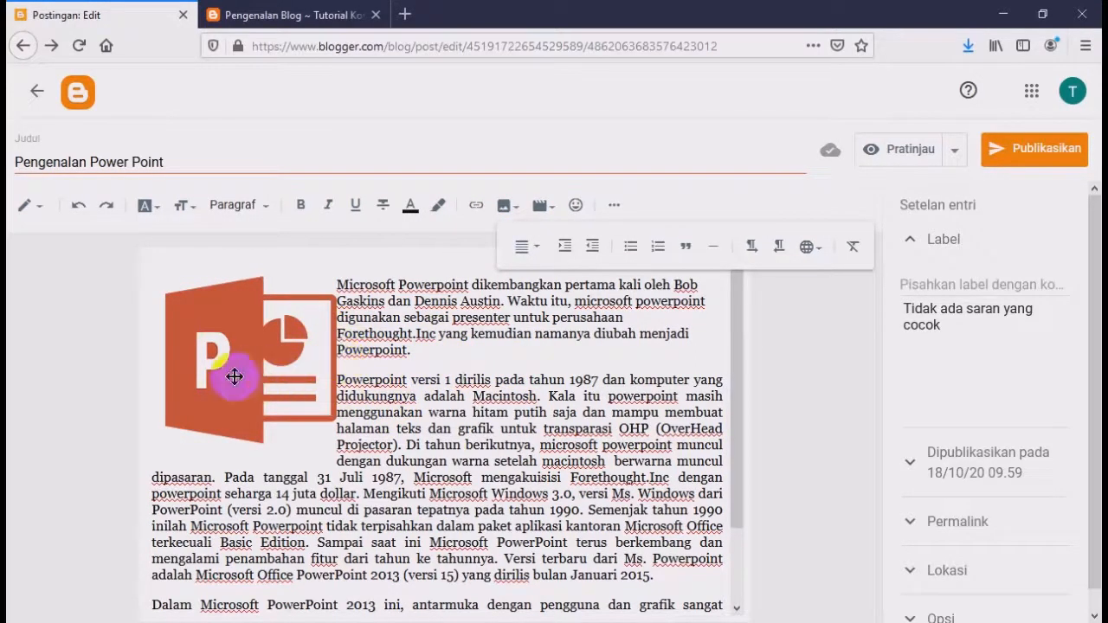
{"action": "left_click", "coordinate": [225, 360]}
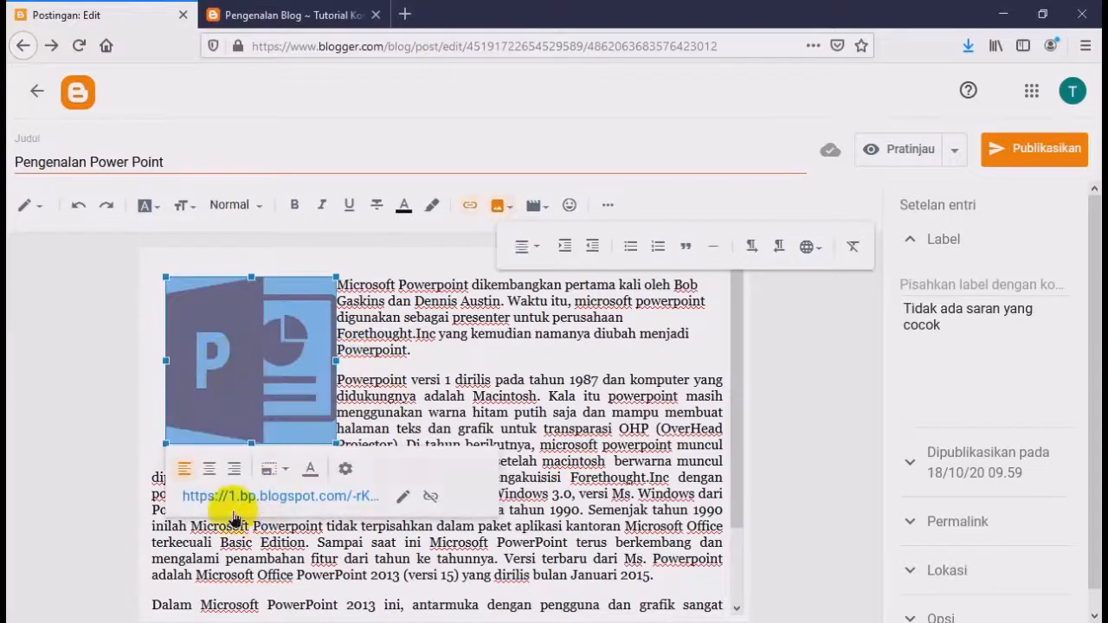
{"action": "left_click", "coordinate": [183, 469]}
{"action": "left_click", "coordinate": [231, 361]}
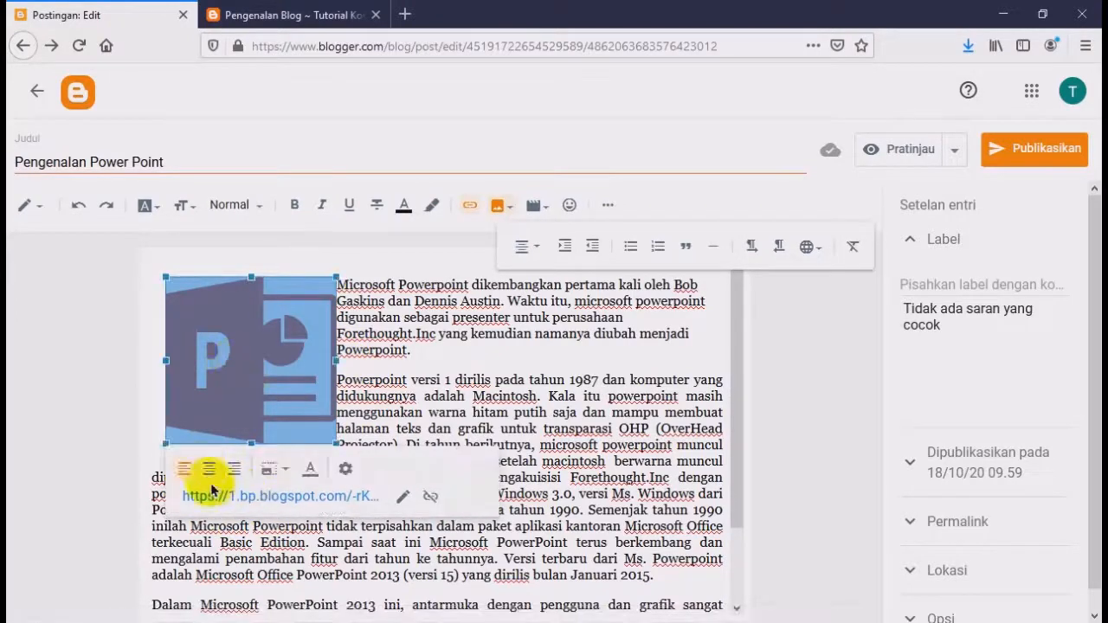
{"action": "left_click", "coordinate": [209, 468]}
{"action": "left_click", "coordinate": [395, 393]}
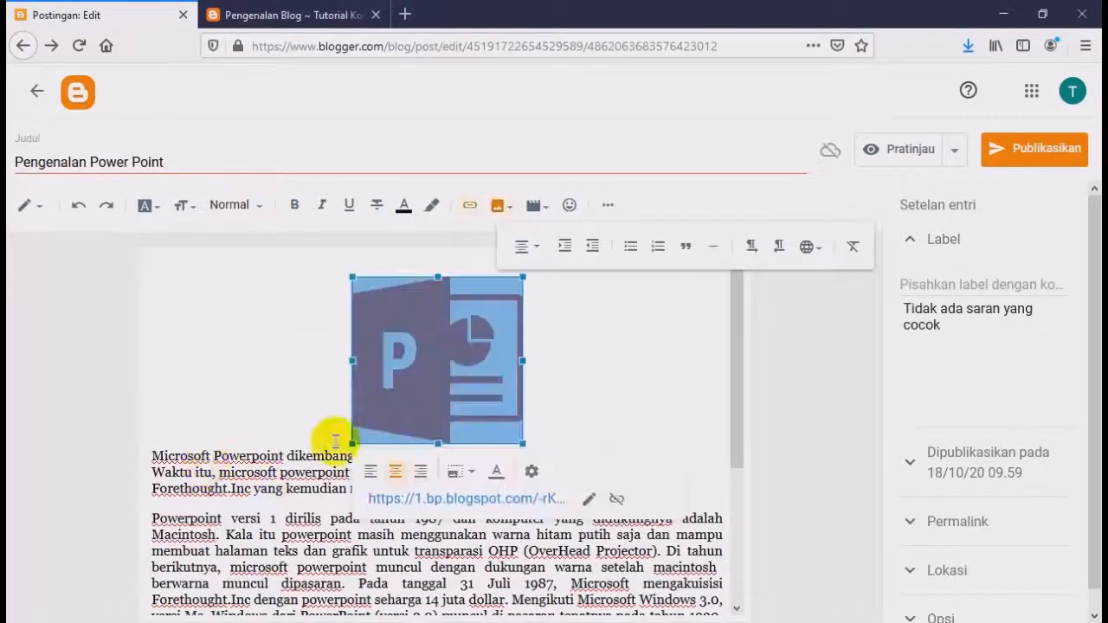
{"action": "left_click", "coordinate": [370, 472]}
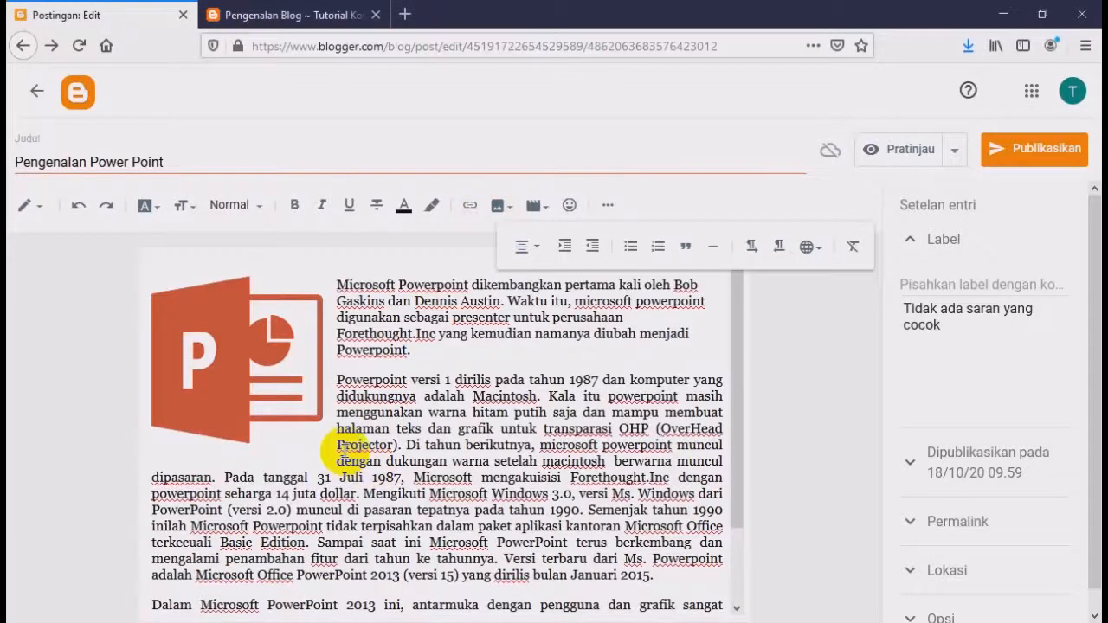
{"action": "left_click", "coordinate": [472, 421]}
{"action": "scroll", "coordinate": [390, 445], "scroll_direction": "down", "scroll_amount": 2}
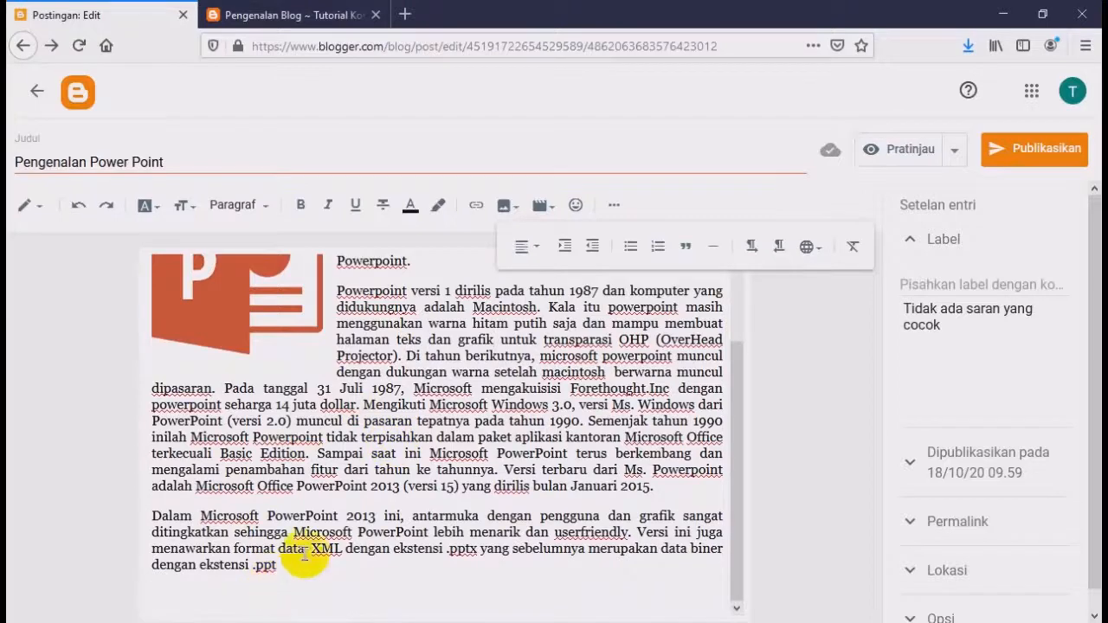
{"action": "scroll", "coordinate": [429, 493], "scroll_direction": "up", "scroll_amount": 1}
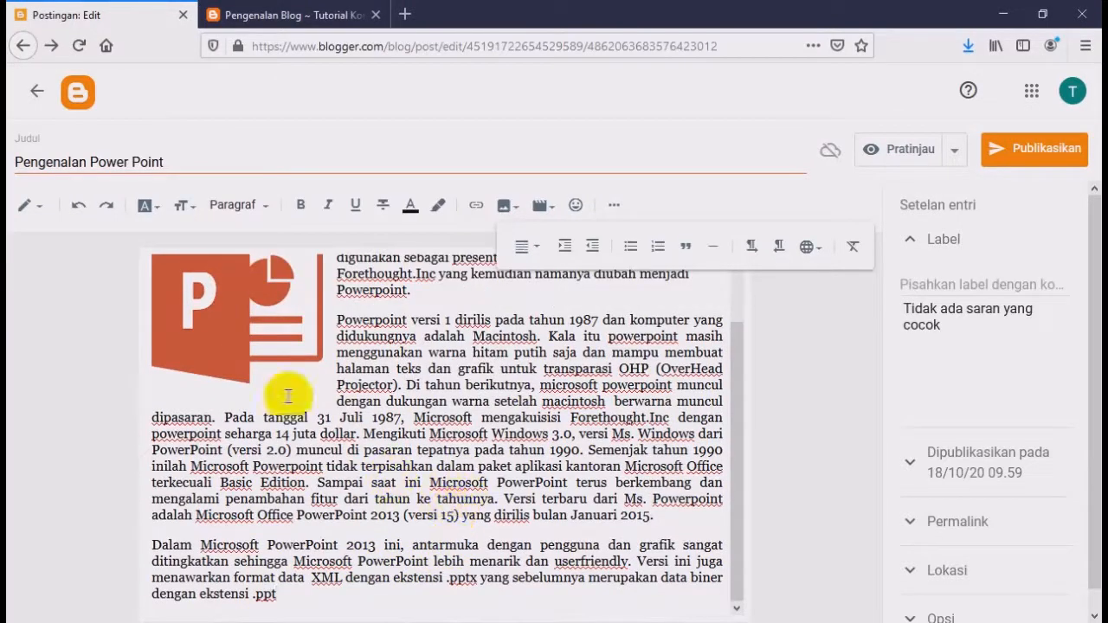
{"action": "scroll", "coordinate": [403, 385], "scroll_direction": "up", "scroll_amount": 2}
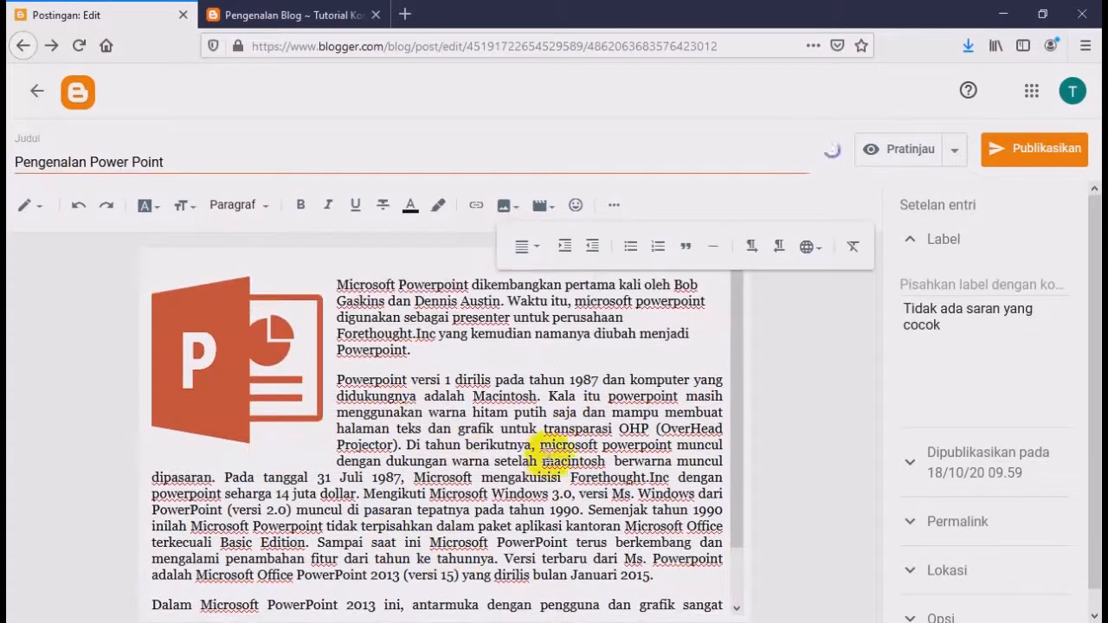
Add the label Power Point and publish the post, confirming the prompt
{"action": "left_click", "coordinate": [927, 282]}
{"action": "type", "text": "P"}
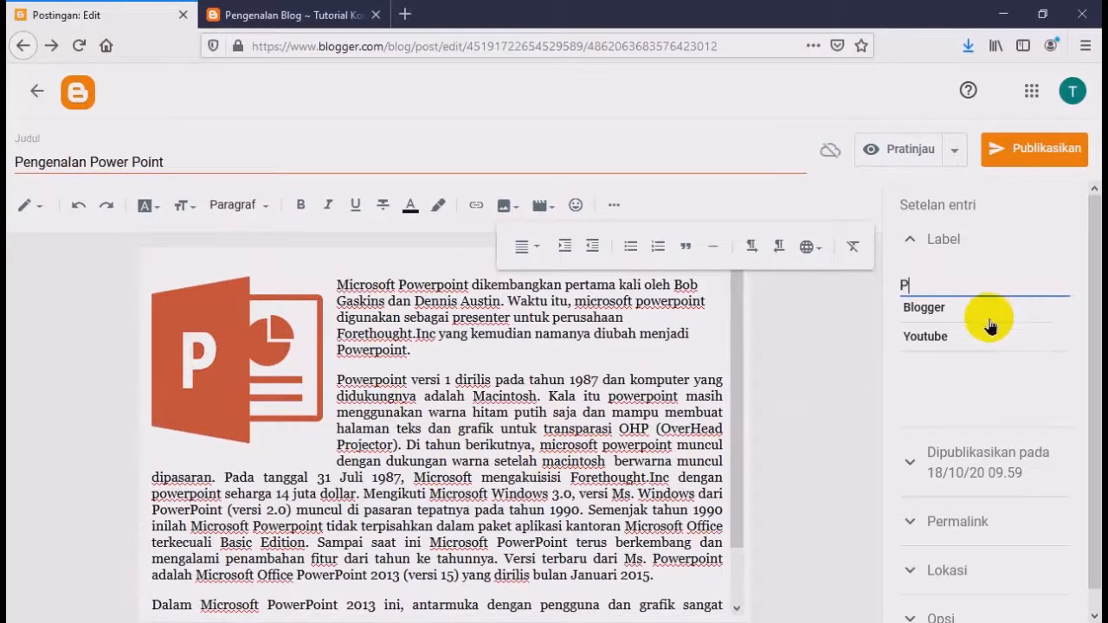
{"action": "type", "text": "ower Point"}
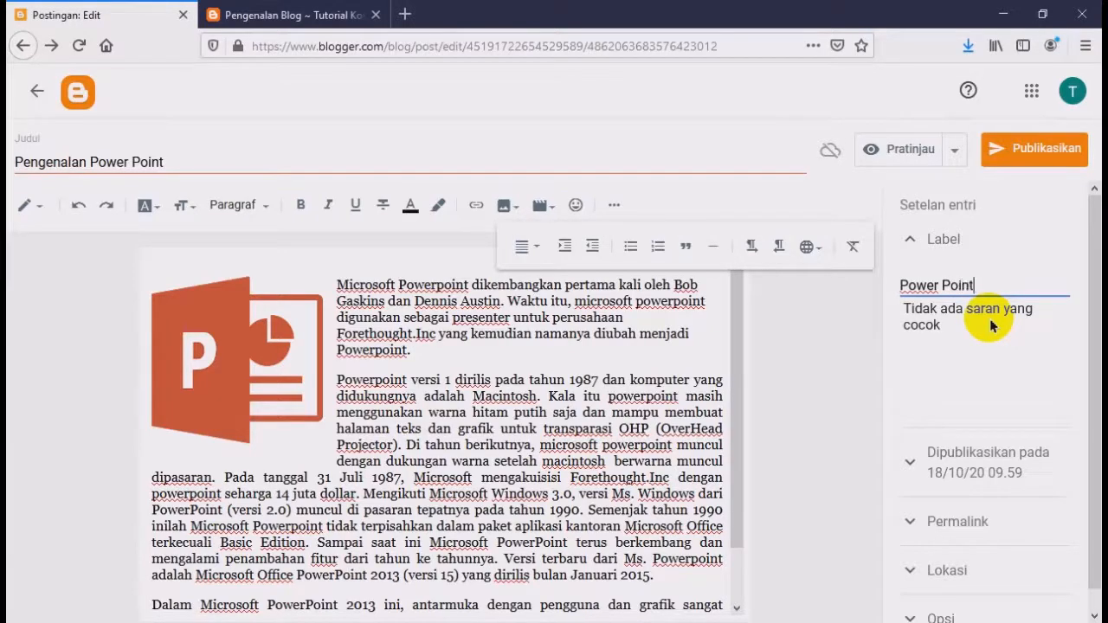
{"action": "left_click", "coordinate": [1030, 152]}
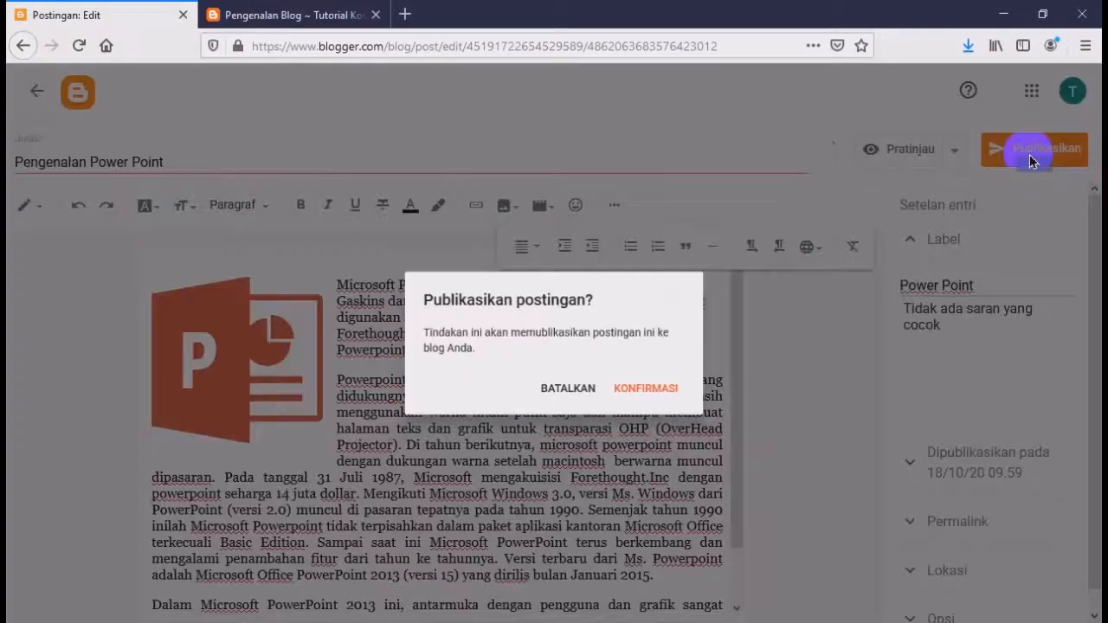
{"action": "left_click", "coordinate": [649, 389]}
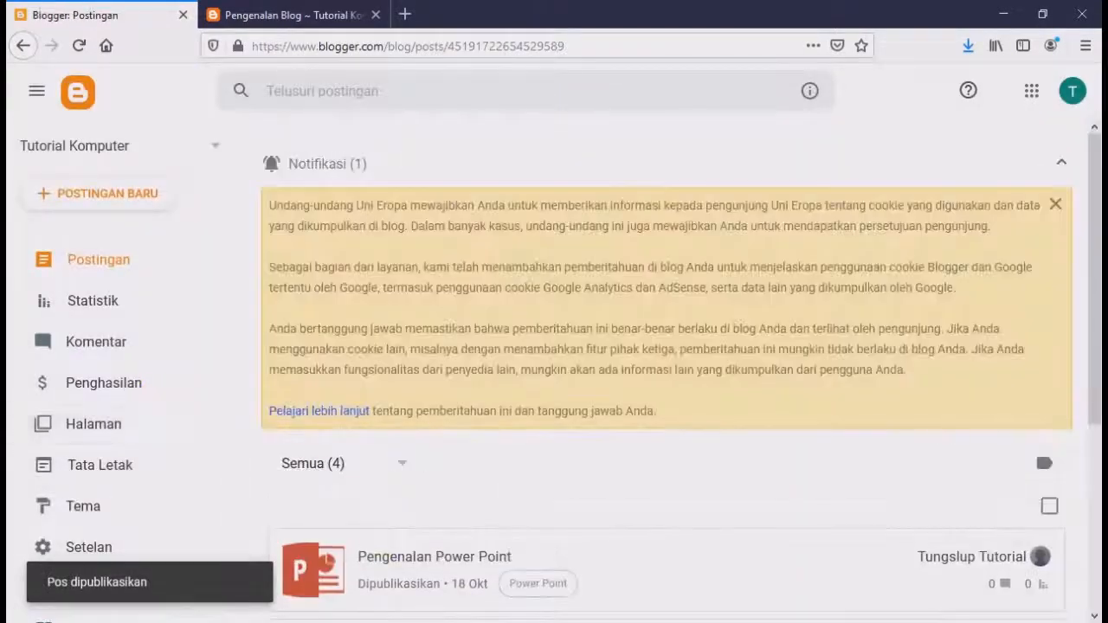
Close Notepad without saving and start a new post titled 'Pengenalan Excel'
{"action": "mouse_move", "coordinate": [279, 621]}
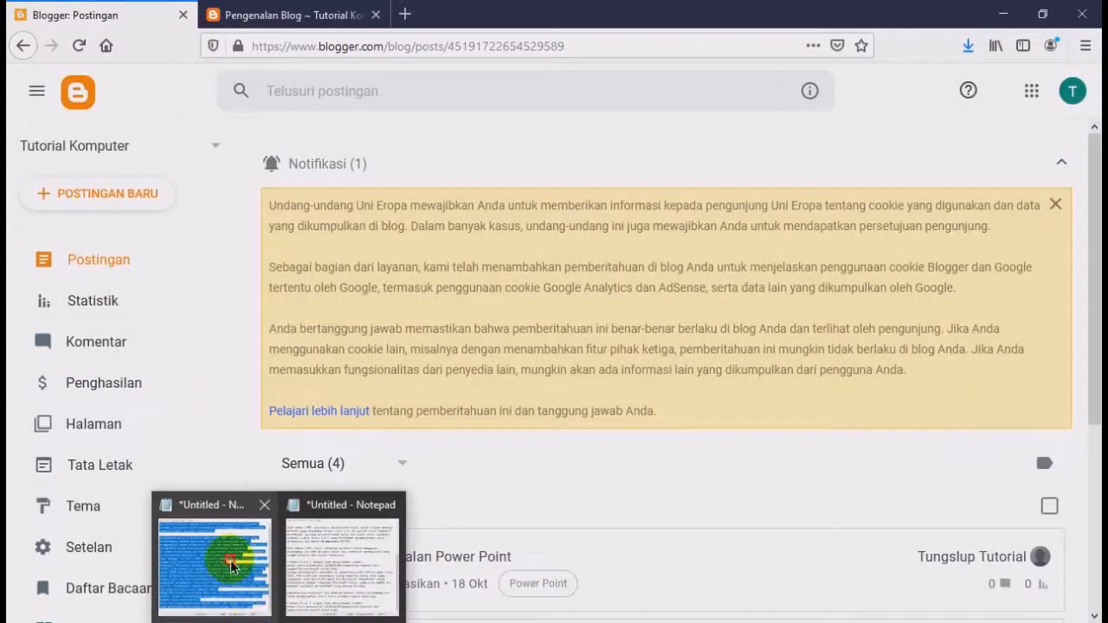
{"action": "left_click", "coordinate": [234, 563]}
{"action": "left_click", "coordinate": [646, 59]}
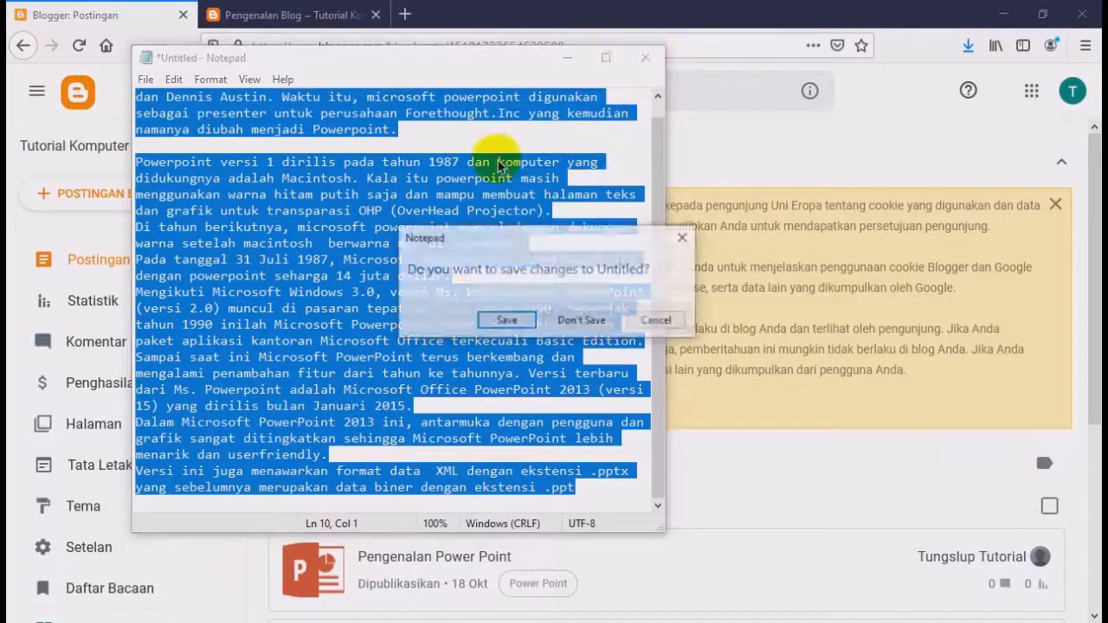
{"action": "left_click", "coordinate": [564, 320]}
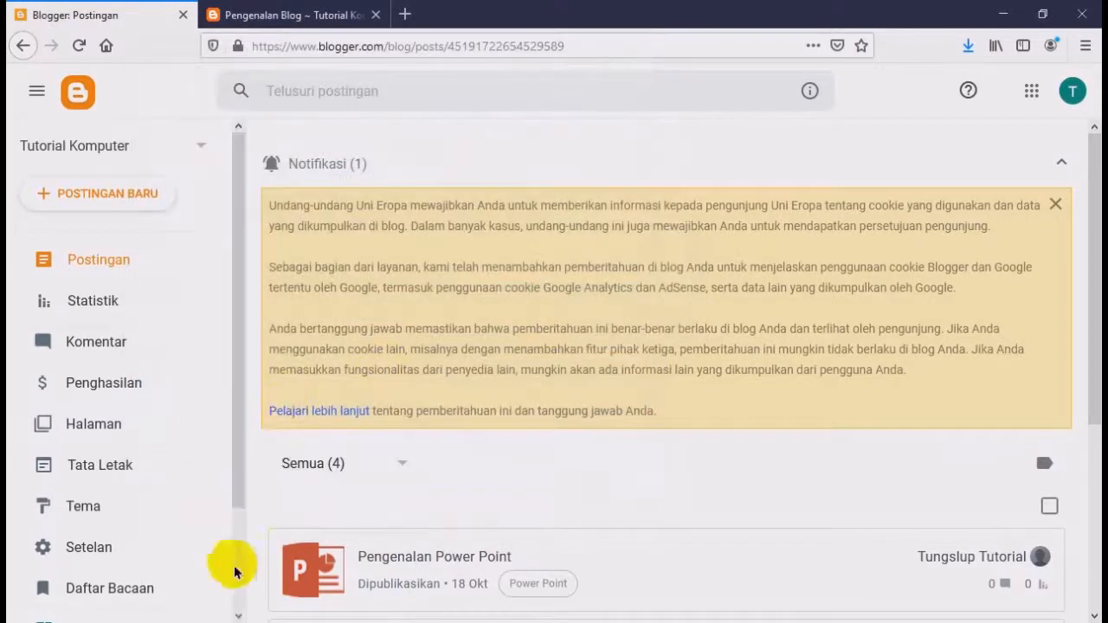
{"action": "left_click", "coordinate": [115, 201]}
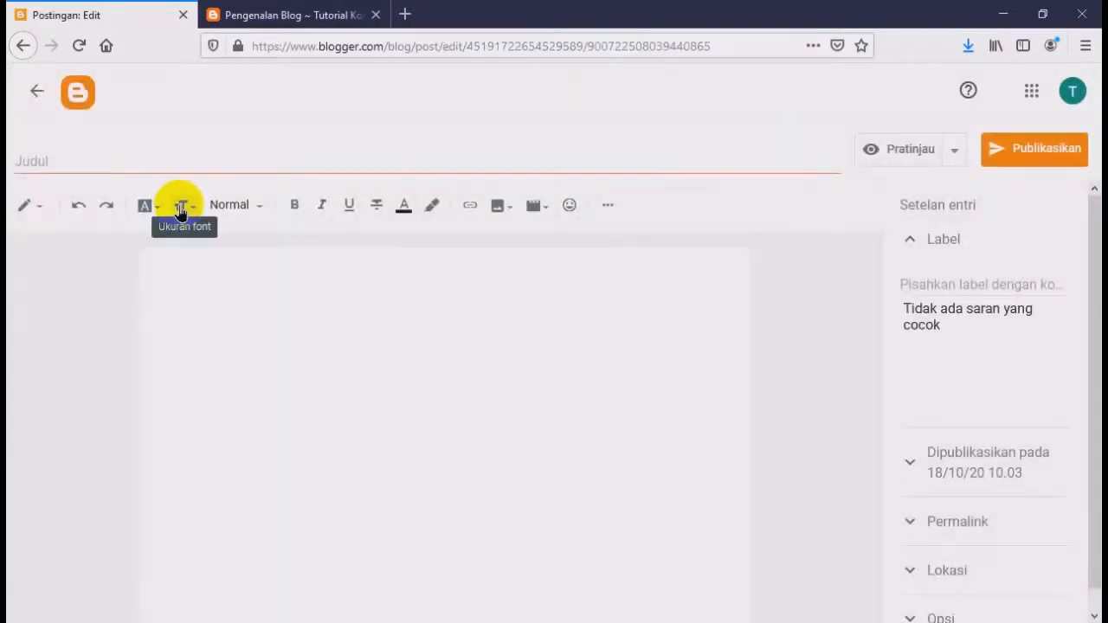
{"action": "left_click", "coordinate": [193, 153]}
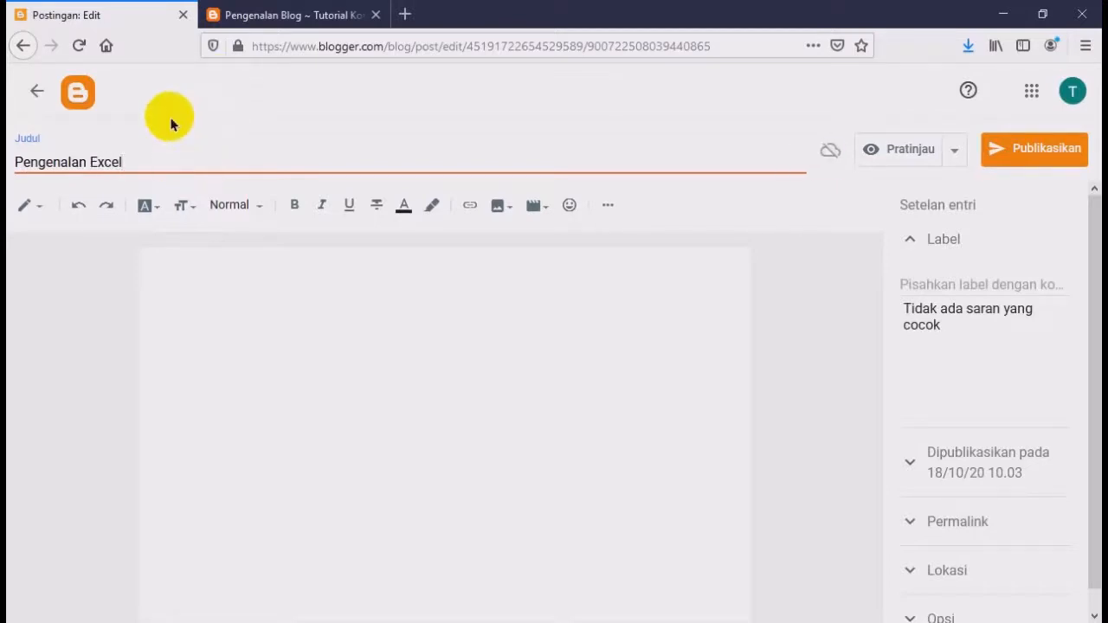
Reload the live blog post page and scroll through it
{"action": "left_click", "coordinate": [241, 19]}
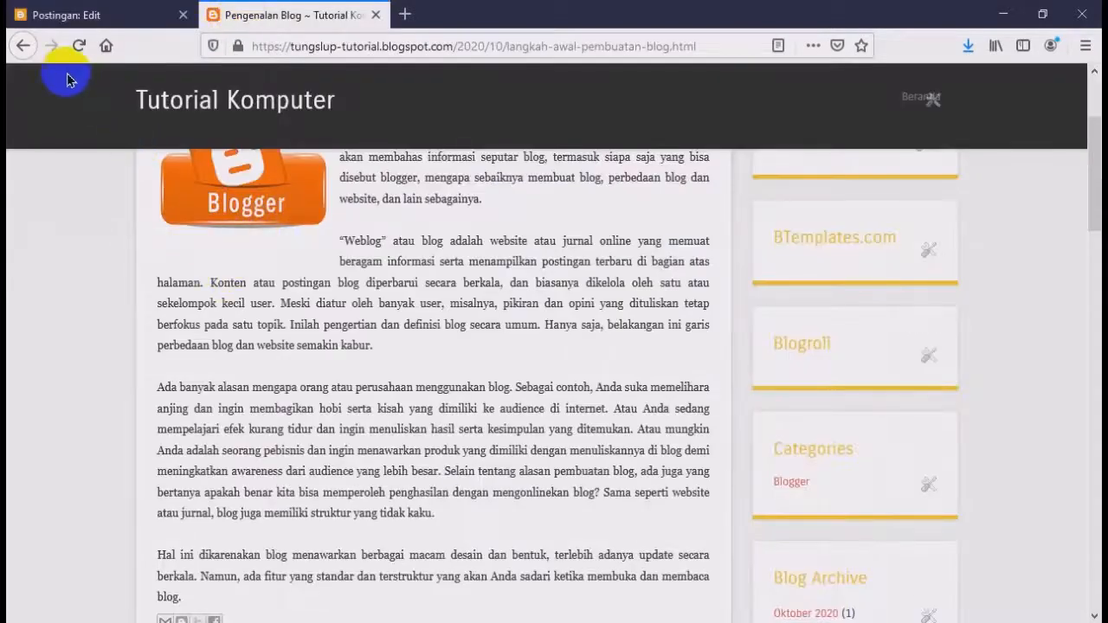
{"action": "left_click", "coordinate": [76, 47]}
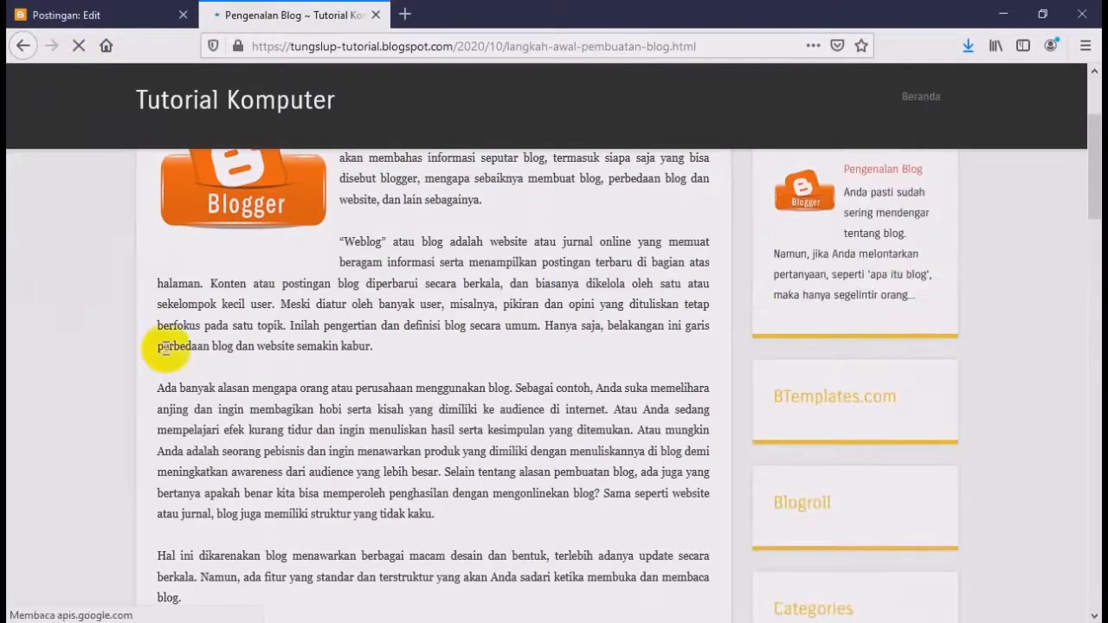
{"action": "scroll", "coordinate": [397, 299], "scroll_direction": "up", "scroll_amount": 2}
{"action": "scroll", "coordinate": [366, 270], "scroll_direction": "down", "scroll_amount": 15}
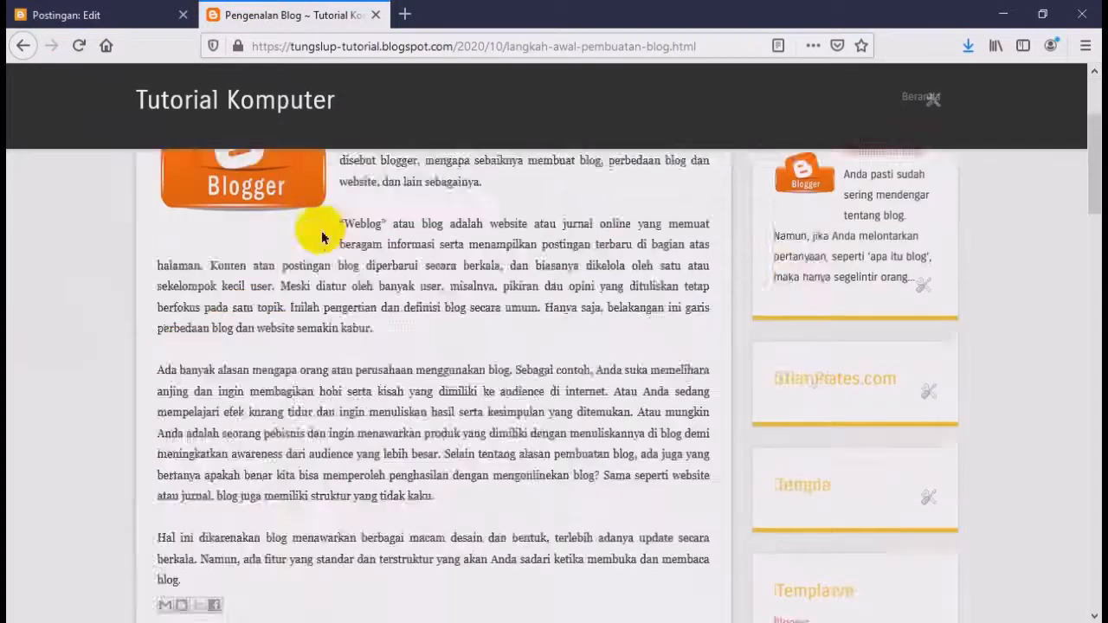
{"action": "scroll", "coordinate": [290, 270], "scroll_direction": "up", "scroll_amount": 15}
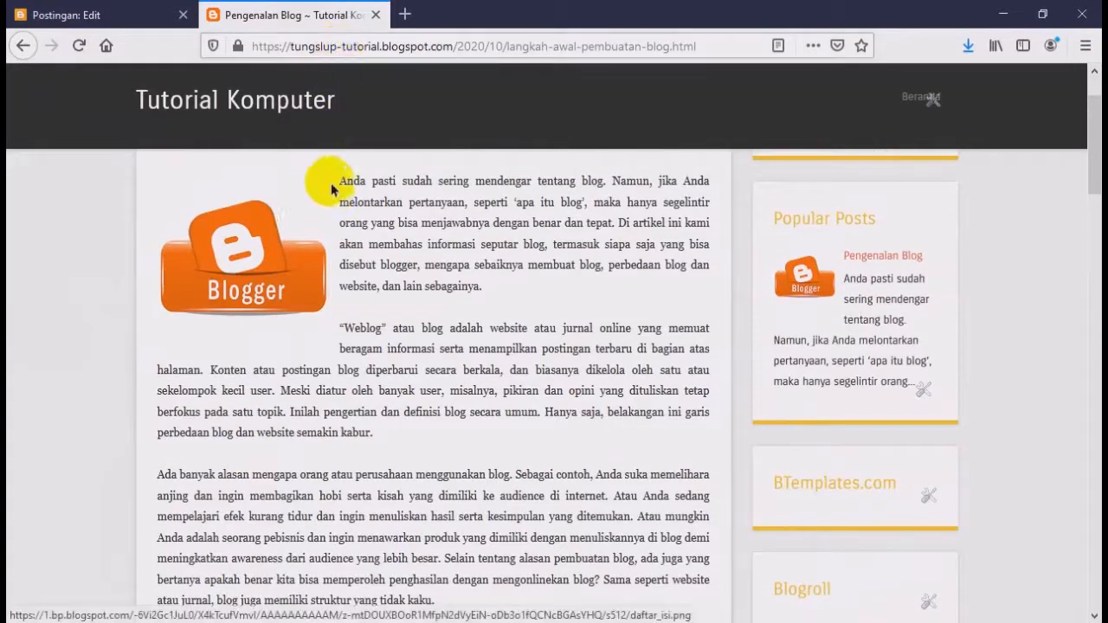
{"action": "scroll", "coordinate": [322, 189], "scroll_direction": "up", "scroll_amount": 2}
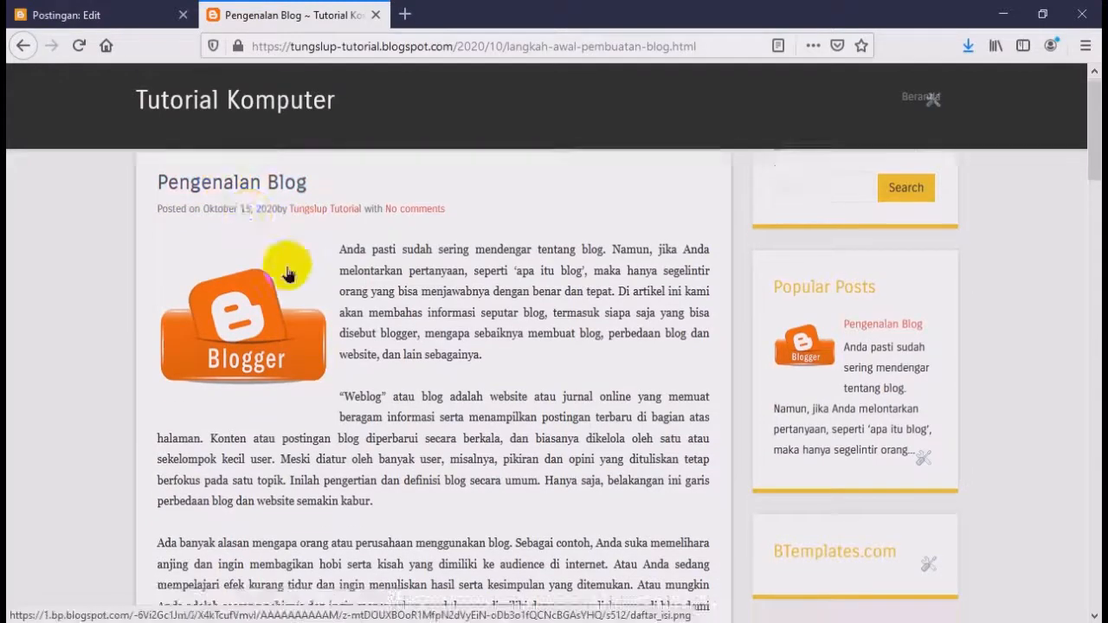
{"action": "scroll", "coordinate": [291, 265], "scroll_direction": "down", "scroll_amount": 10}
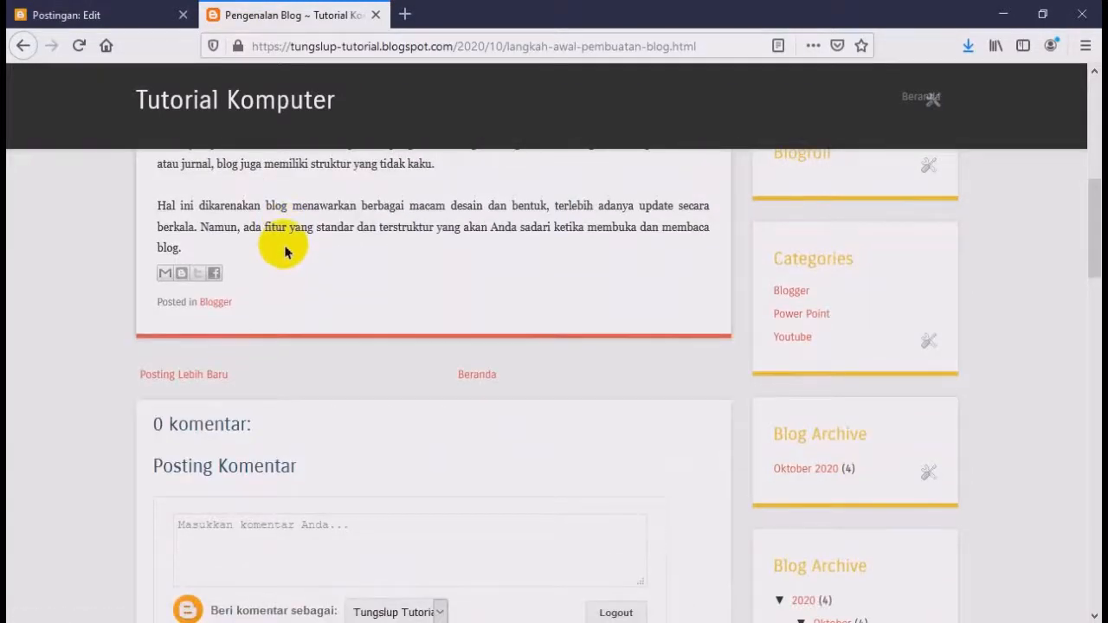
{"action": "scroll", "coordinate": [285, 251], "scroll_direction": "up", "scroll_amount": 10}
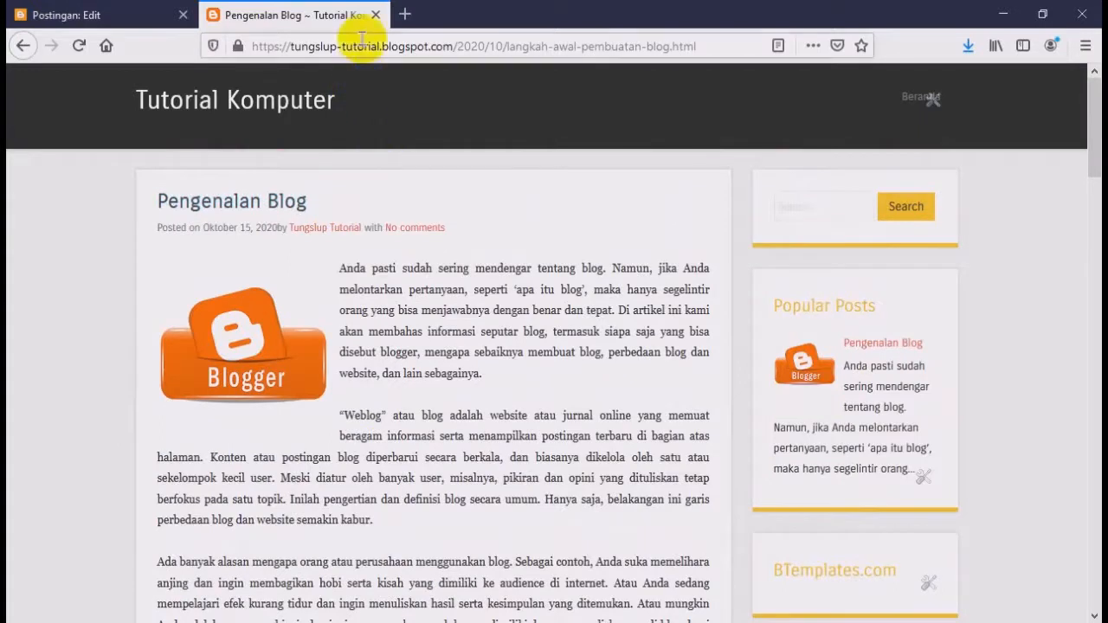
Trim the address to tungslup-tutorial.blogspot.com to load the blog's home page
{"action": "left_click", "coordinate": [634, 45]}
{"action": "left_click", "coordinate": [706, 45]}
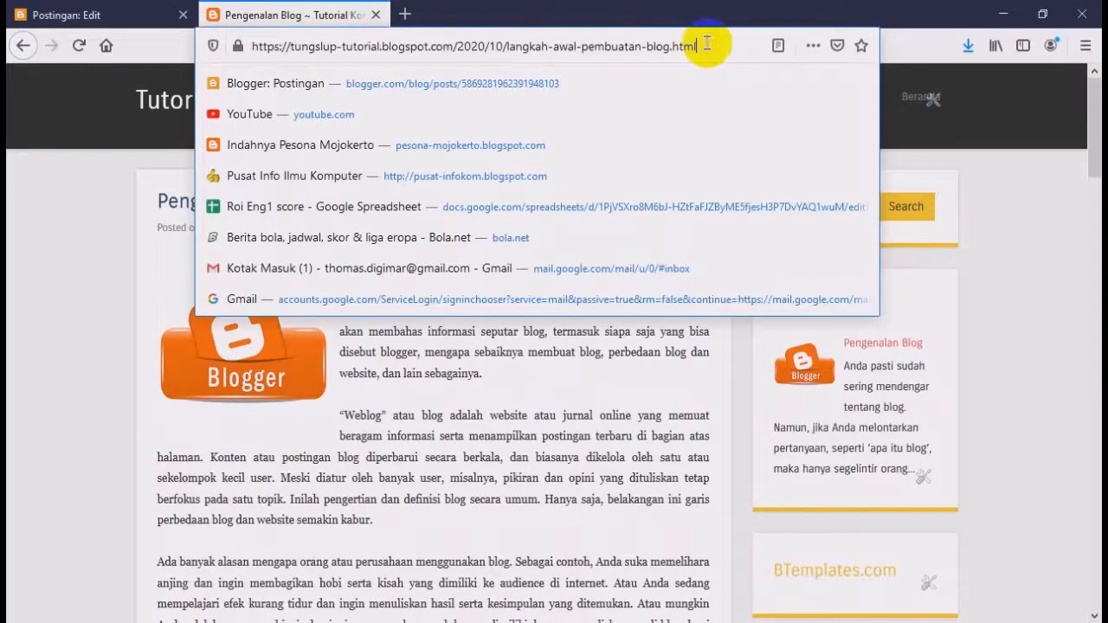
{"action": "left_click_drag", "start_coordinate": [706, 44], "coordinate": [458, 52]}
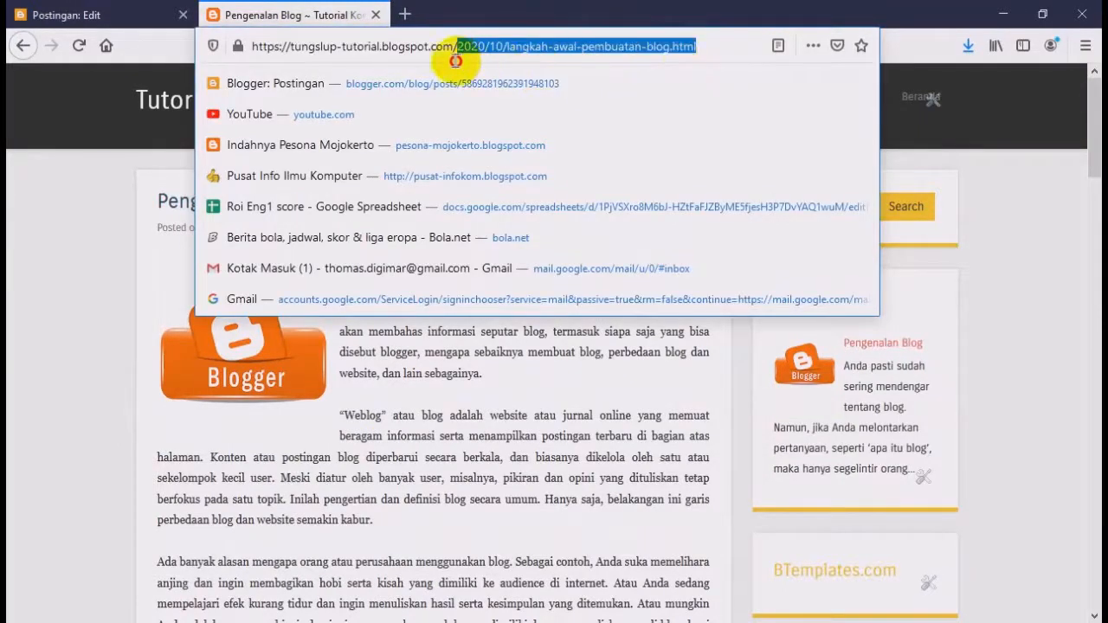
{"action": "left_click", "coordinate": [395, 334]}
{"action": "scroll", "coordinate": [394, 302], "scroll_direction": "down", "scroll_amount": 15}
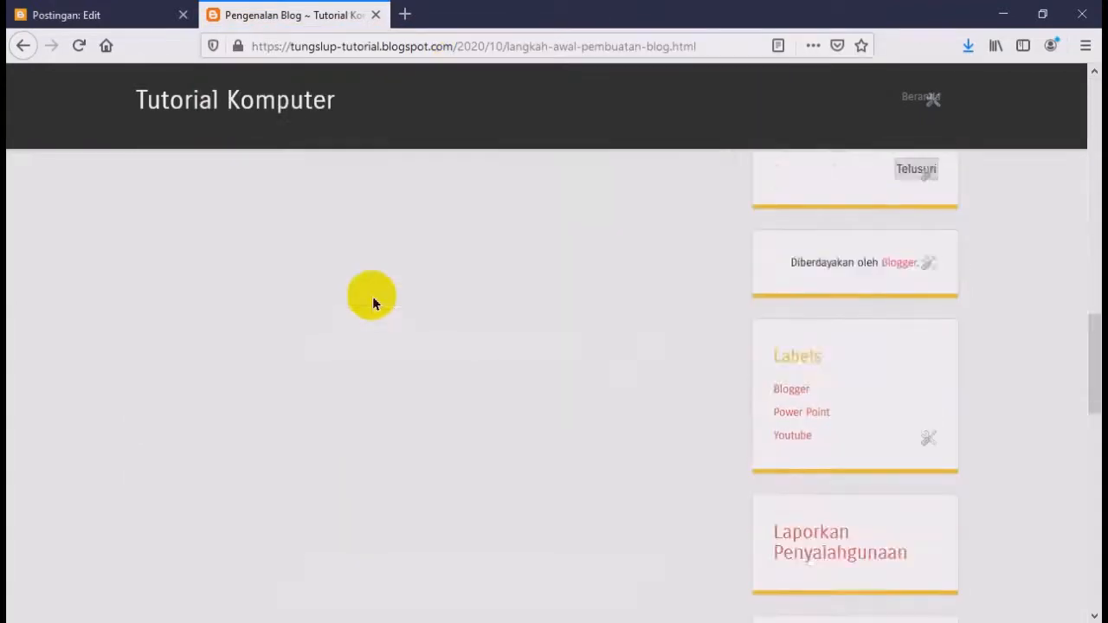
{"action": "scroll", "coordinate": [371, 295], "scroll_direction": "up", "scroll_amount": 15}
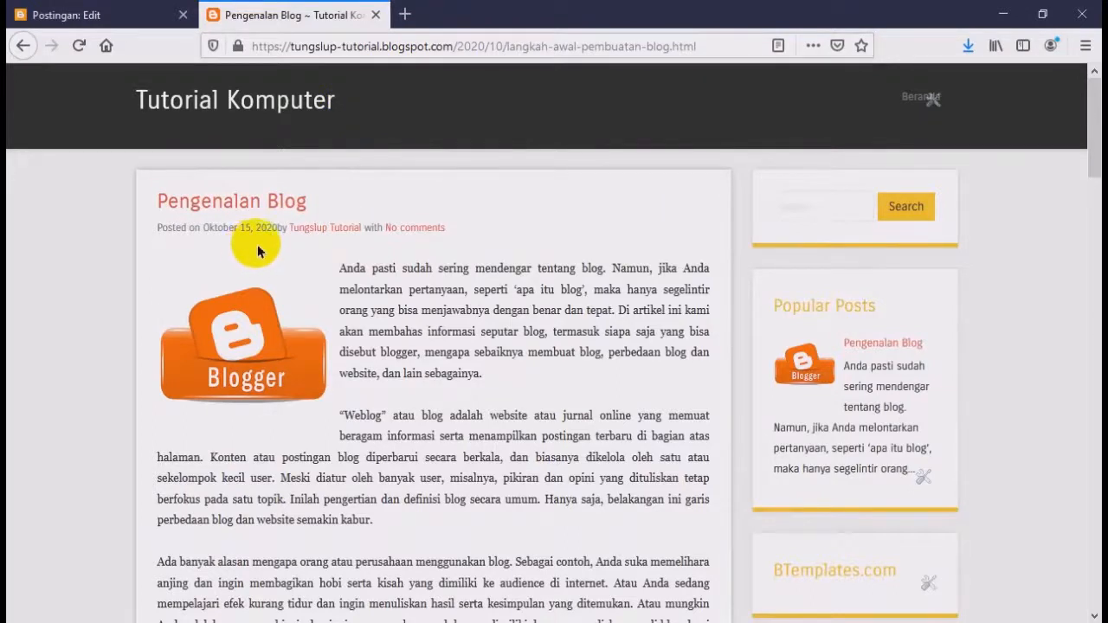
{"action": "left_click_drag", "start_coordinate": [697, 47], "coordinate": [451, 48]}
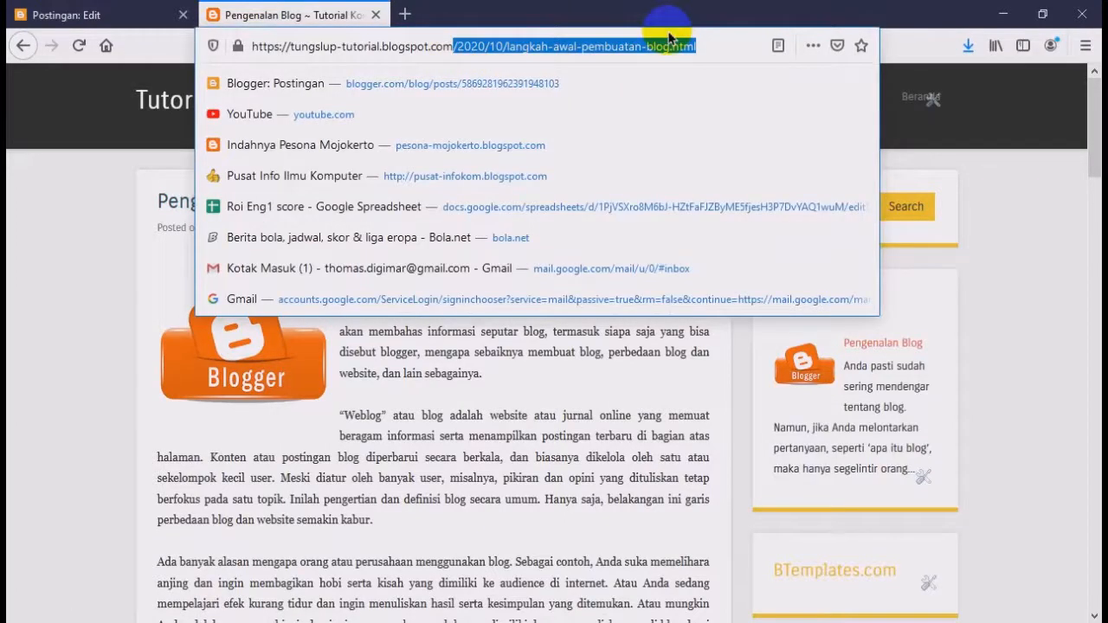
{"action": "key", "text": "BackSpace"}
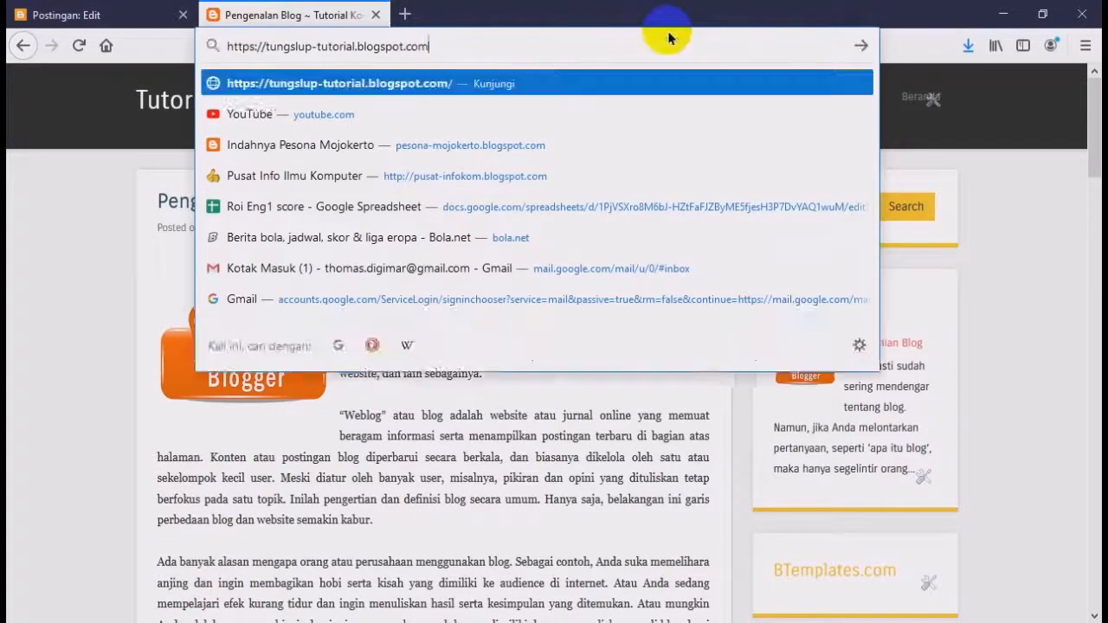
{"action": "key", "text": "Return"}
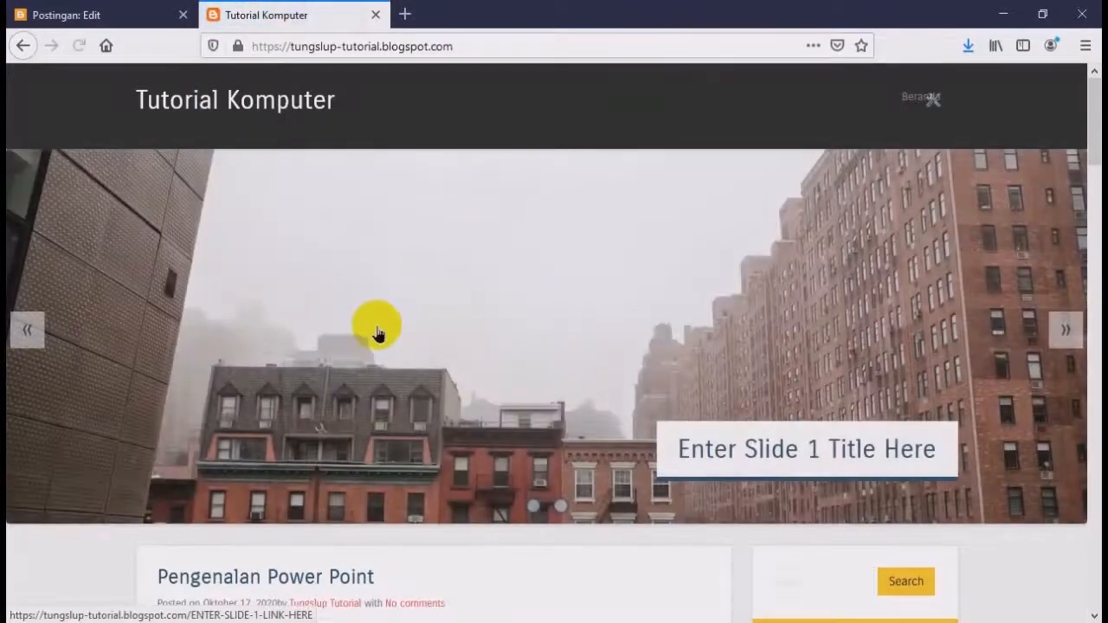
Scroll through the Tutorial Komputer home page to check the new Pengenalan Power Point post
{"action": "scroll", "coordinate": [254, 366], "scroll_direction": "down", "scroll_amount": 5}
{"action": "scroll", "coordinate": [172, 359], "scroll_direction": "down", "scroll_amount": 4}
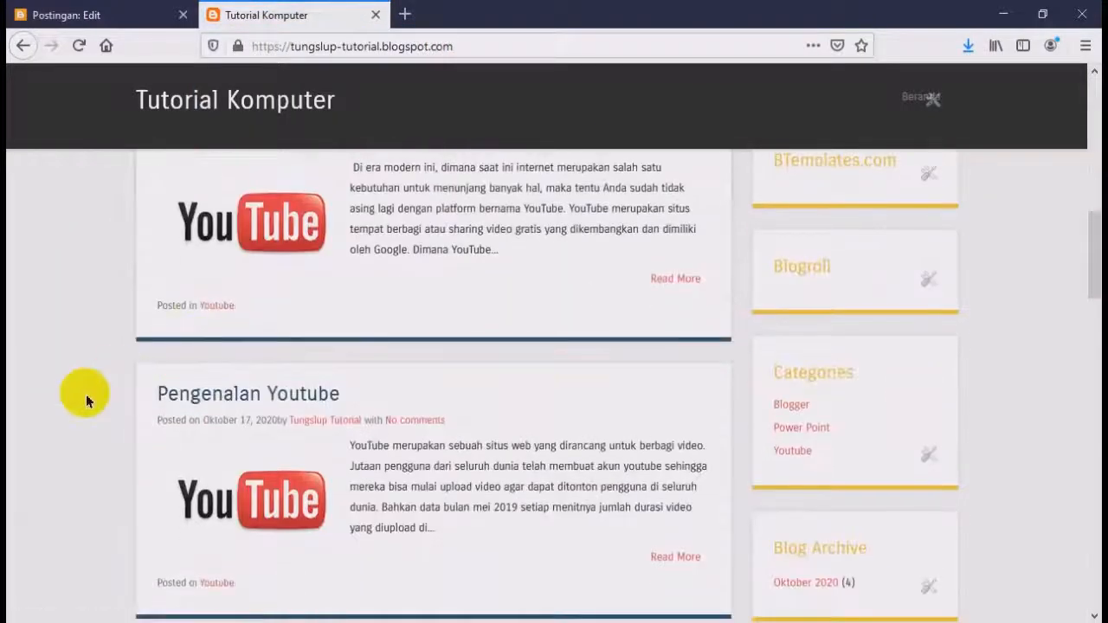
{"action": "scroll", "coordinate": [119, 358], "scroll_direction": "up", "scroll_amount": 3}
{"action": "scroll", "coordinate": [196, 399], "scroll_direction": "down", "scroll_amount": 9}
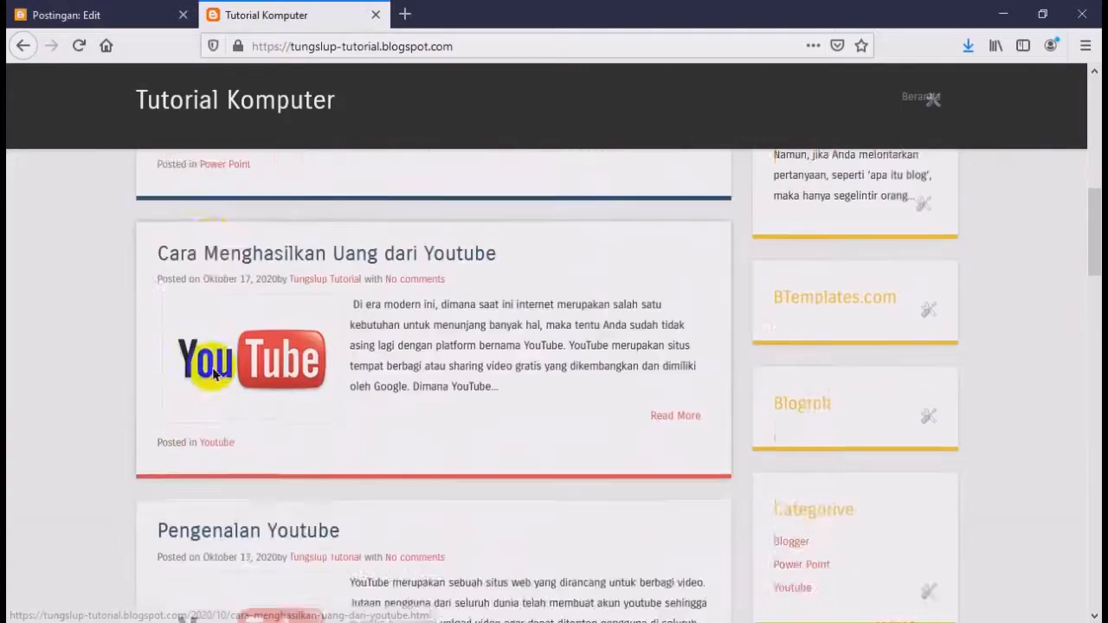
{"action": "scroll", "coordinate": [206, 370], "scroll_direction": "up", "scroll_amount": 13}
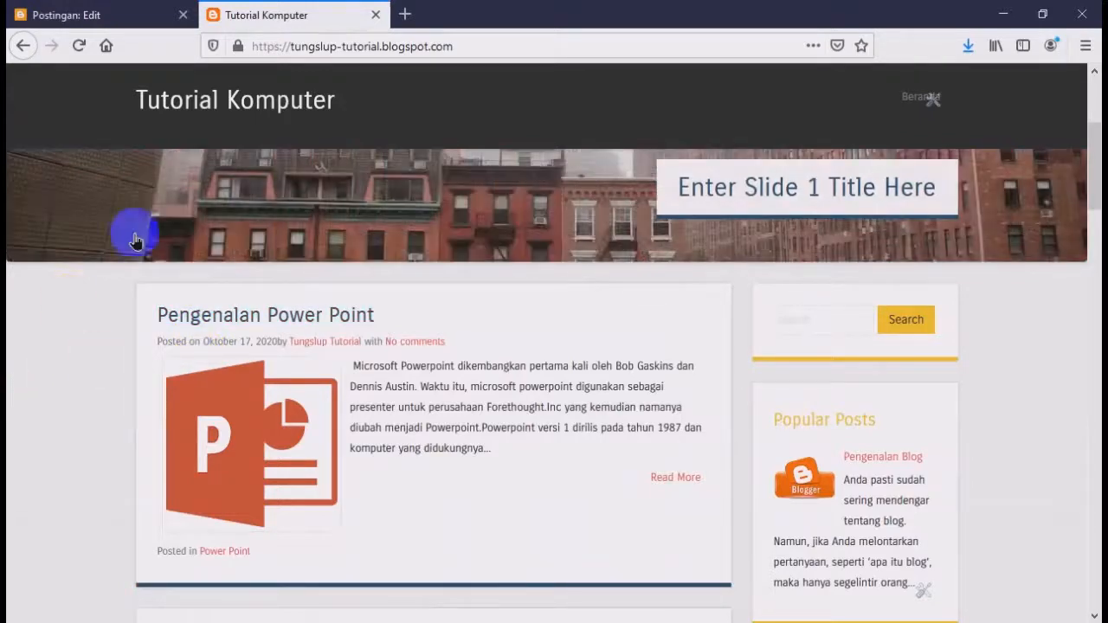
{"action": "scroll", "coordinate": [305, 297], "scroll_direction": "down", "scroll_amount": 5}
{"action": "scroll", "coordinate": [304, 297], "scroll_direction": "up", "scroll_amount": 5}
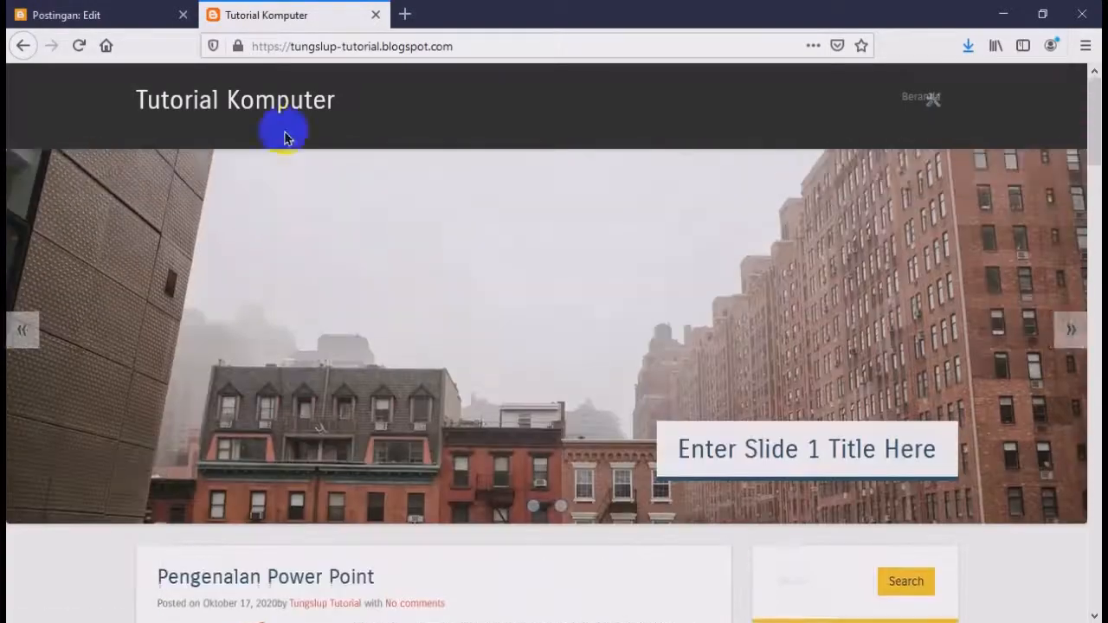
{"action": "left_click", "coordinate": [95, 16]}
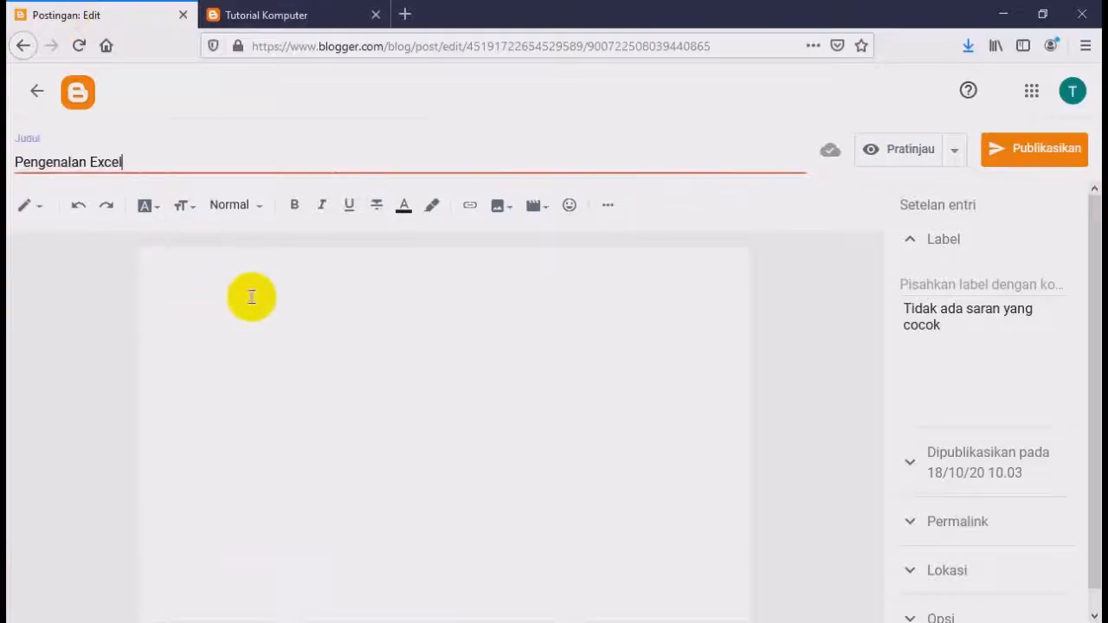
Upload the Excel logo from the computer and insert it into the post body
{"action": "left_click", "coordinate": [505, 214]}
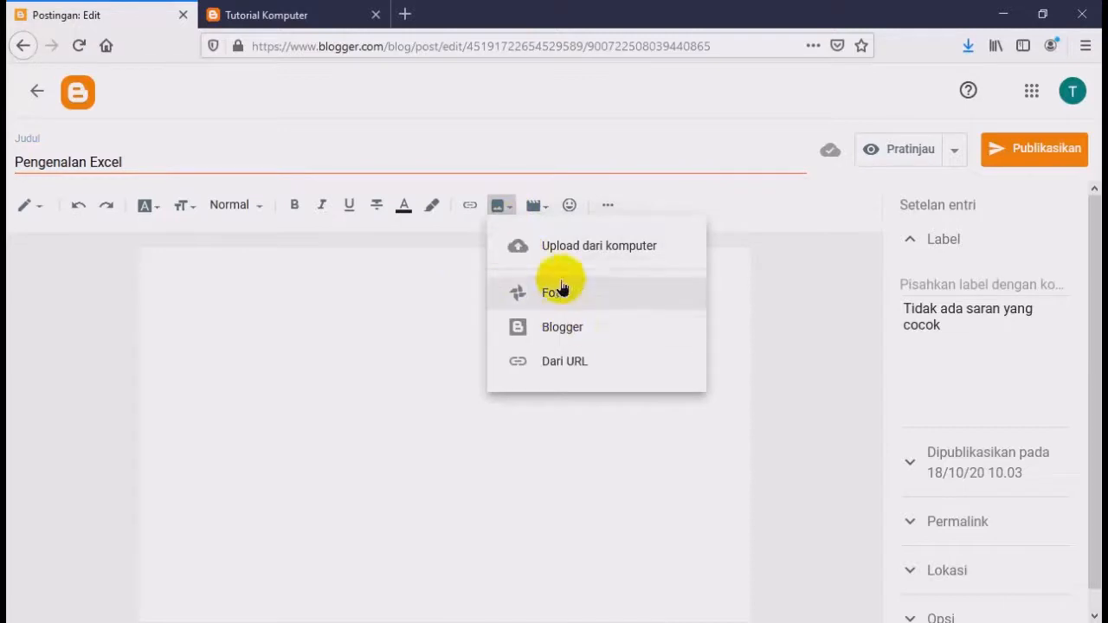
{"action": "left_click", "coordinate": [576, 257]}
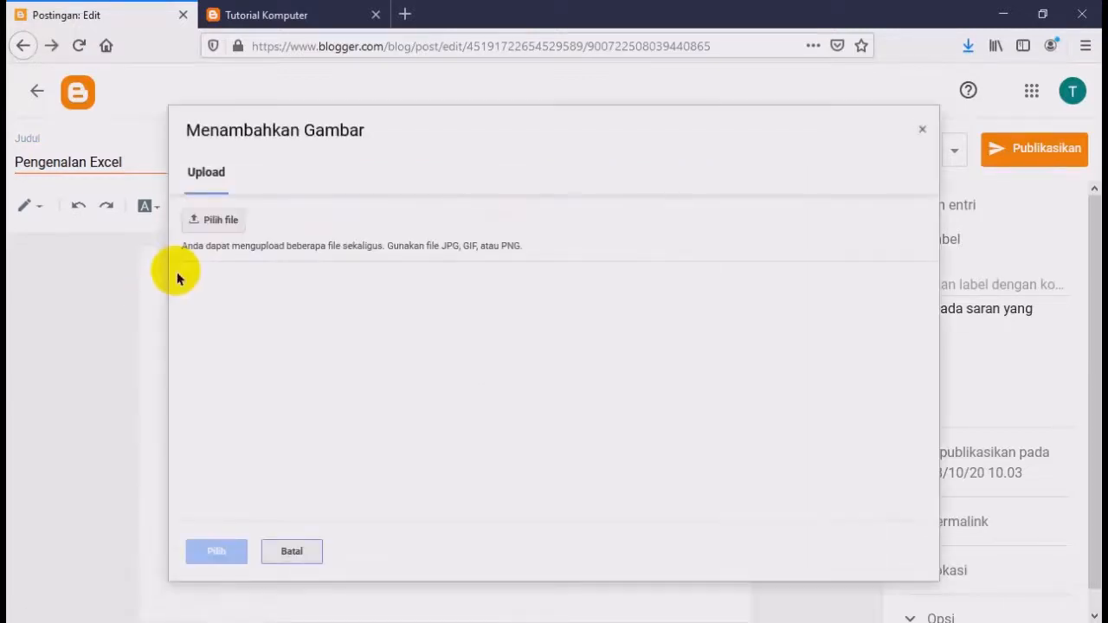
{"action": "left_click", "coordinate": [210, 219]}
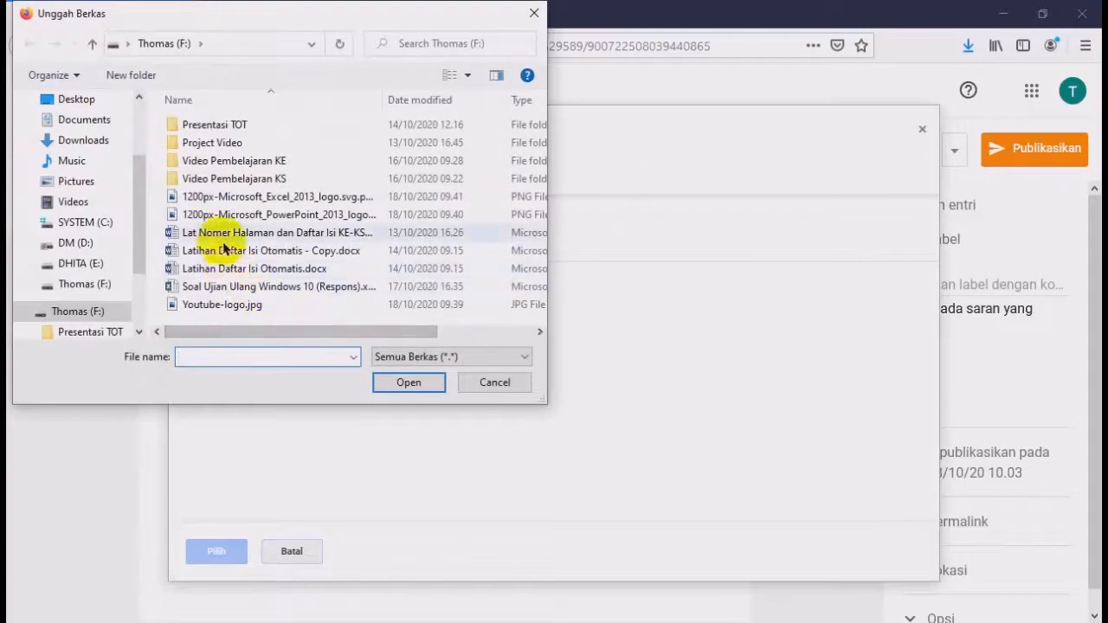
{"action": "left_click", "coordinate": [222, 198]}
{"action": "left_click", "coordinate": [405, 383]}
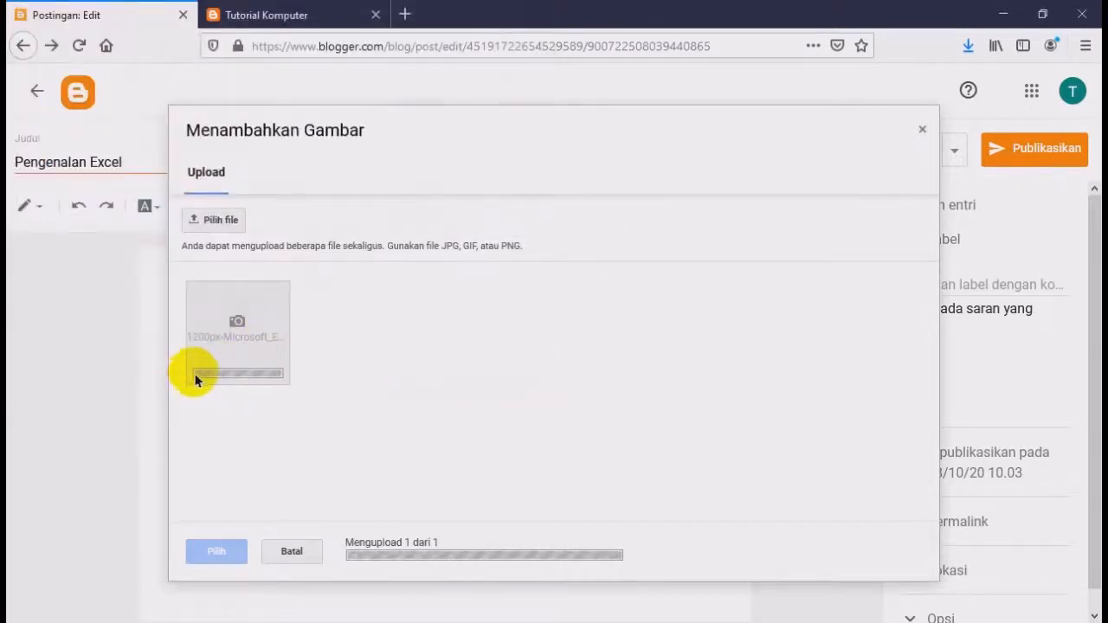
{"action": "left_click", "coordinate": [230, 350]}
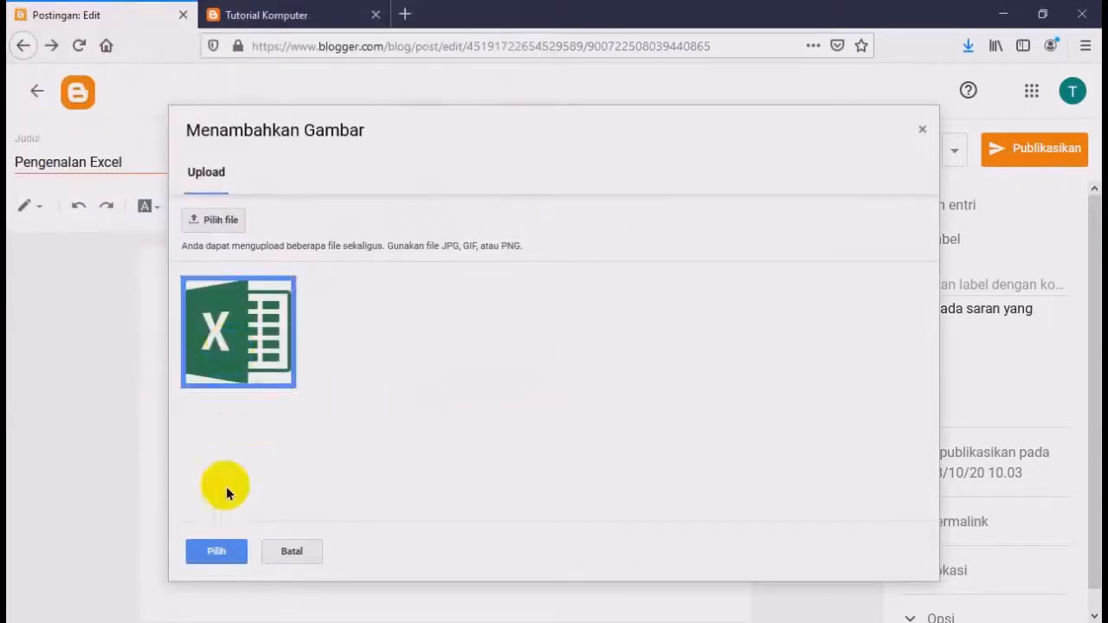
{"action": "left_click", "coordinate": [209, 550]}
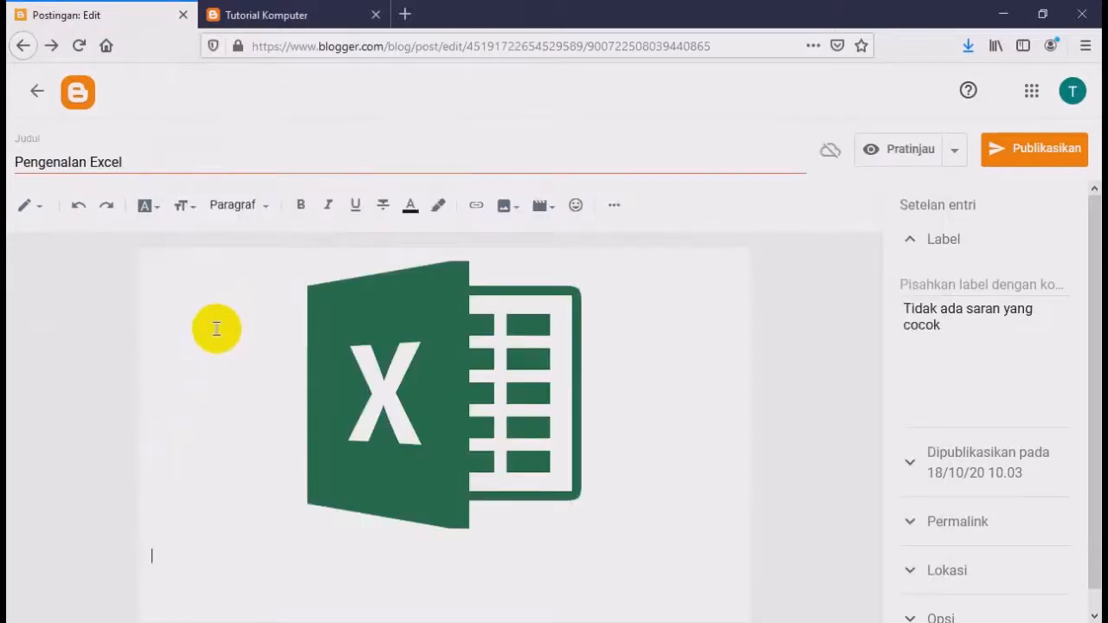
Left-align the Excel logo and shrink it to the Kecil (small) size
{"action": "left_click", "coordinate": [350, 375]}
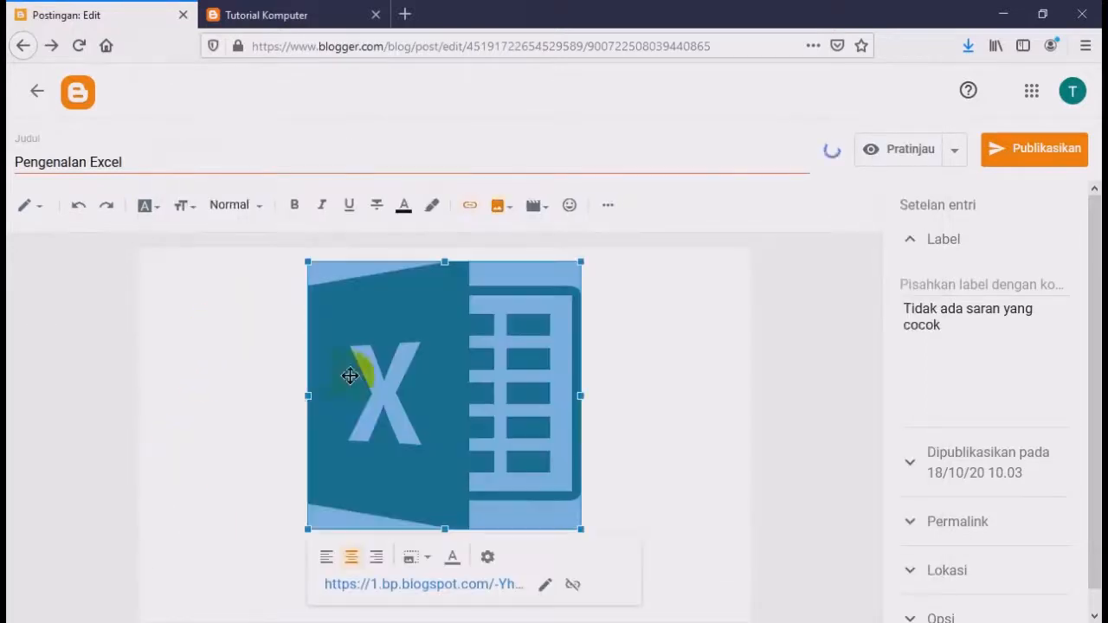
{"action": "left_click", "coordinate": [326, 557]}
{"action": "left_click", "coordinate": [303, 405]}
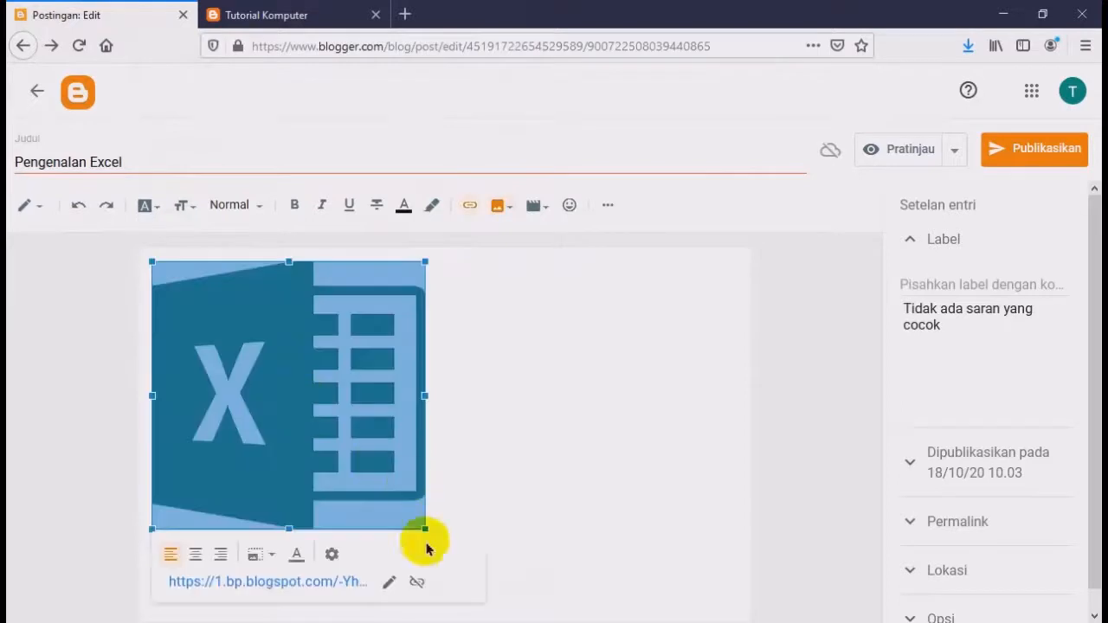
{"action": "left_click", "coordinate": [329, 554]}
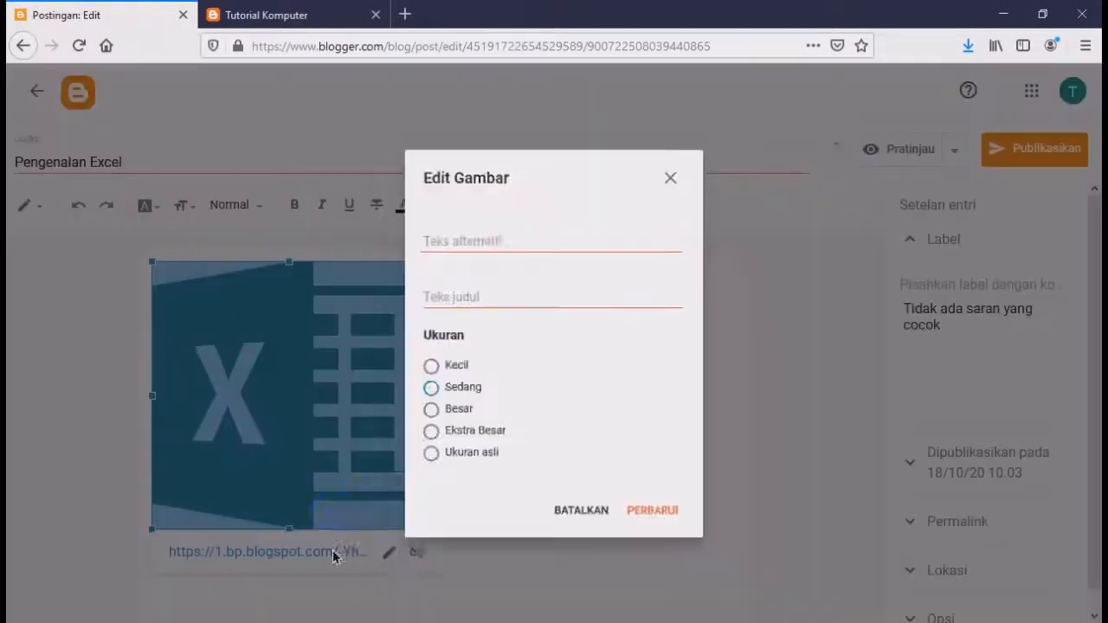
{"action": "left_click", "coordinate": [443, 367]}
{"action": "left_click", "coordinate": [659, 525]}
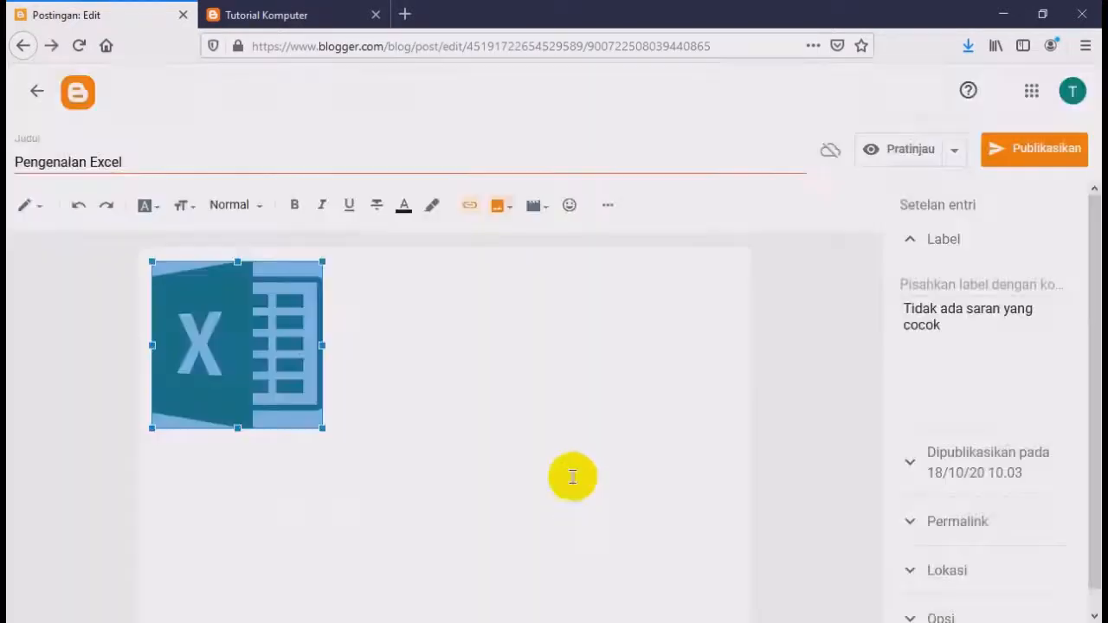
{"action": "left_click", "coordinate": [386, 305]}
Select the Microsoft Excel history article in Notepad, leaving out the final source line
{"action": "left_click", "coordinate": [283, 622]}
{"action": "scroll", "coordinate": [244, 443], "scroll_direction": "up", "scroll_amount": 5}
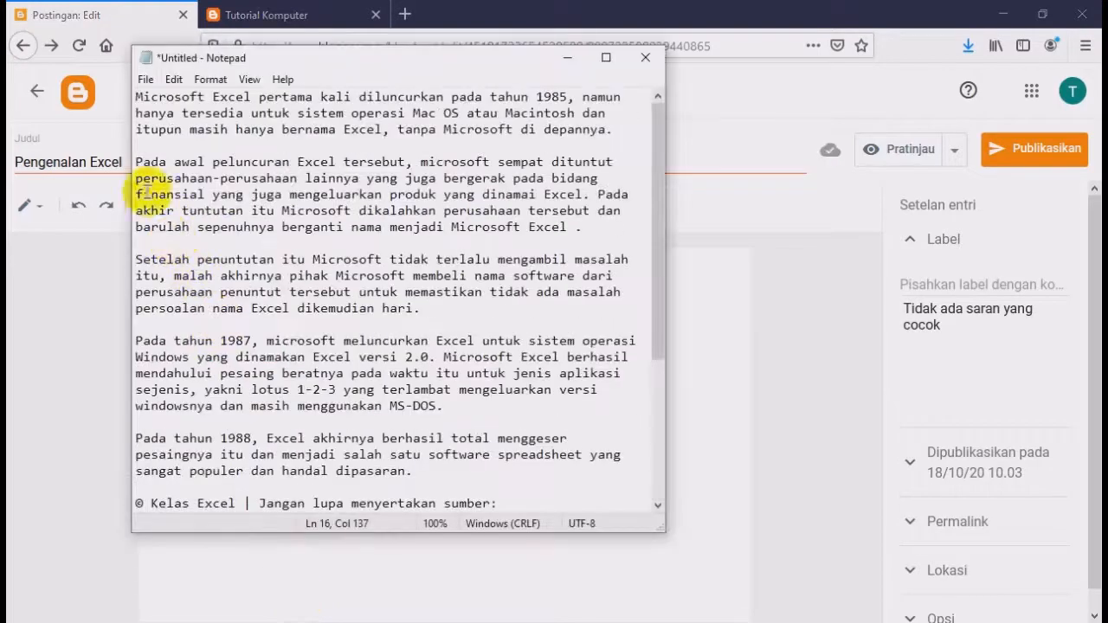
{"action": "left_click_drag", "start_coordinate": [136, 97], "coordinate": [143, 126]}
{"action": "scroll", "coordinate": [450, 416], "scroll_direction": "down", "scroll_amount": 5}
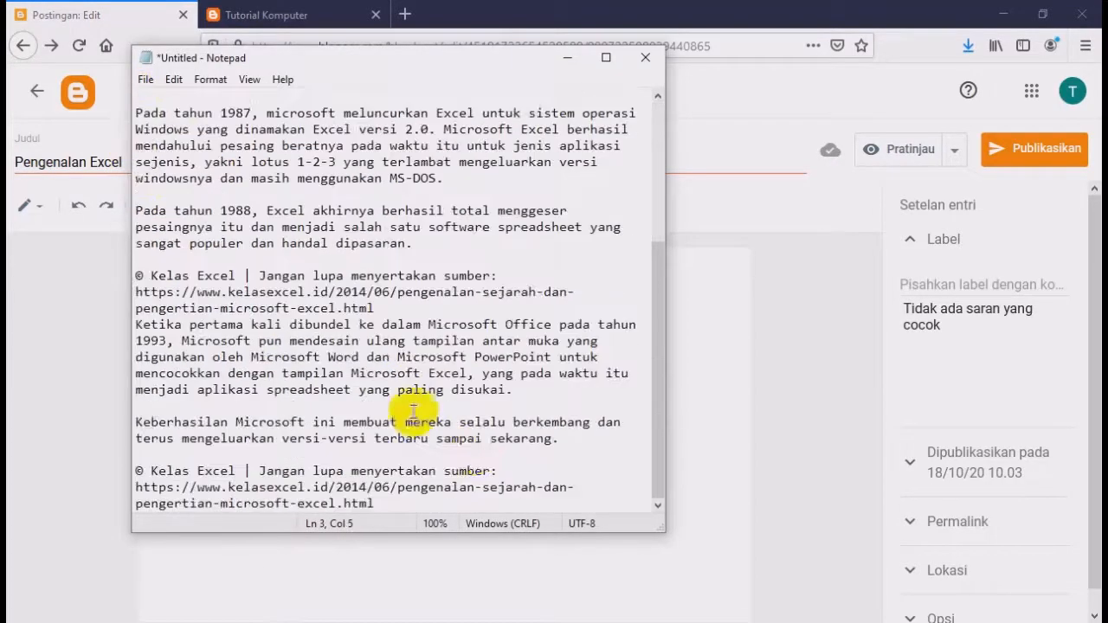
{"action": "left_click", "coordinate": [511, 506], "text": "shift"}
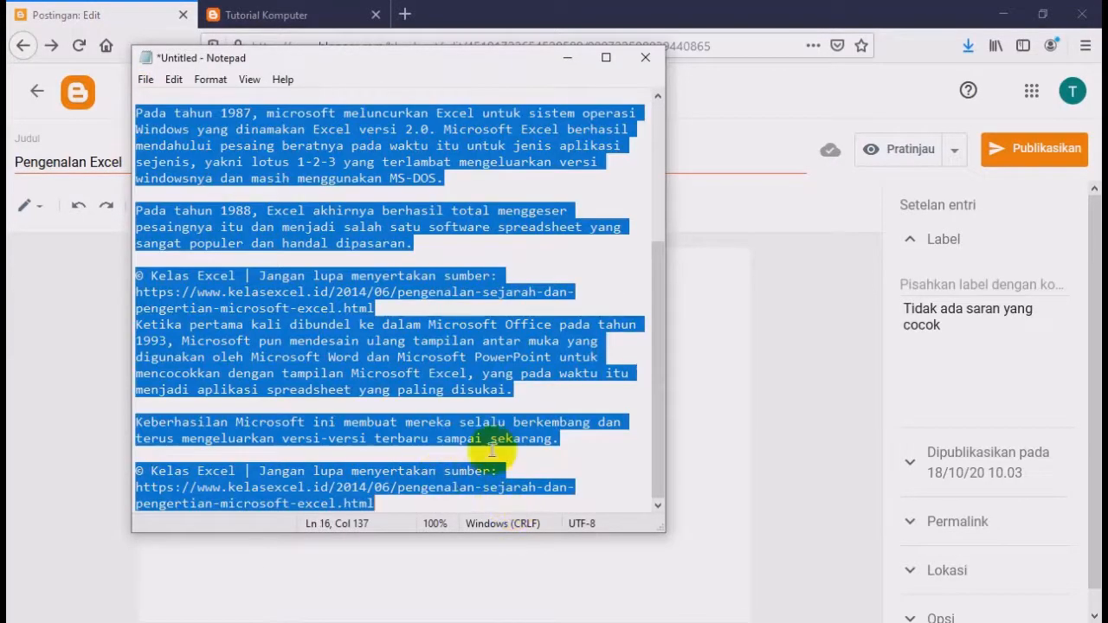
{"action": "left_click", "coordinate": [576, 450], "text": "shift"}
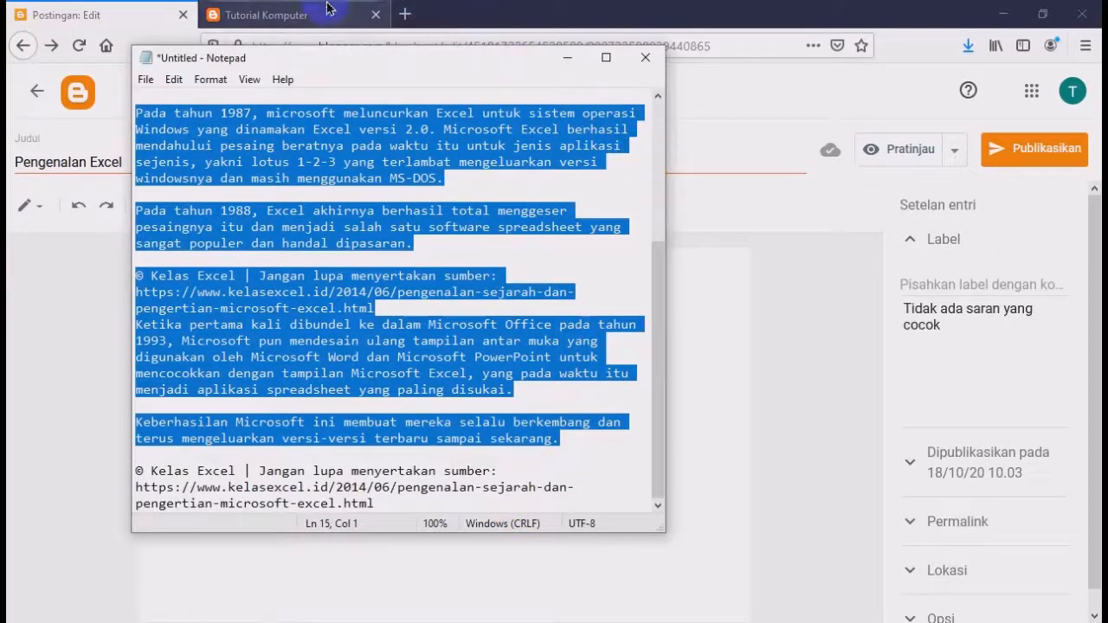
Paste the article beside the Excel logo in the Blogger post and remove the leading blank line
{"action": "left_click", "coordinate": [136, 10]}
{"action": "left_click", "coordinate": [402, 341]}
{"action": "key", "text": "ctrl+v"}
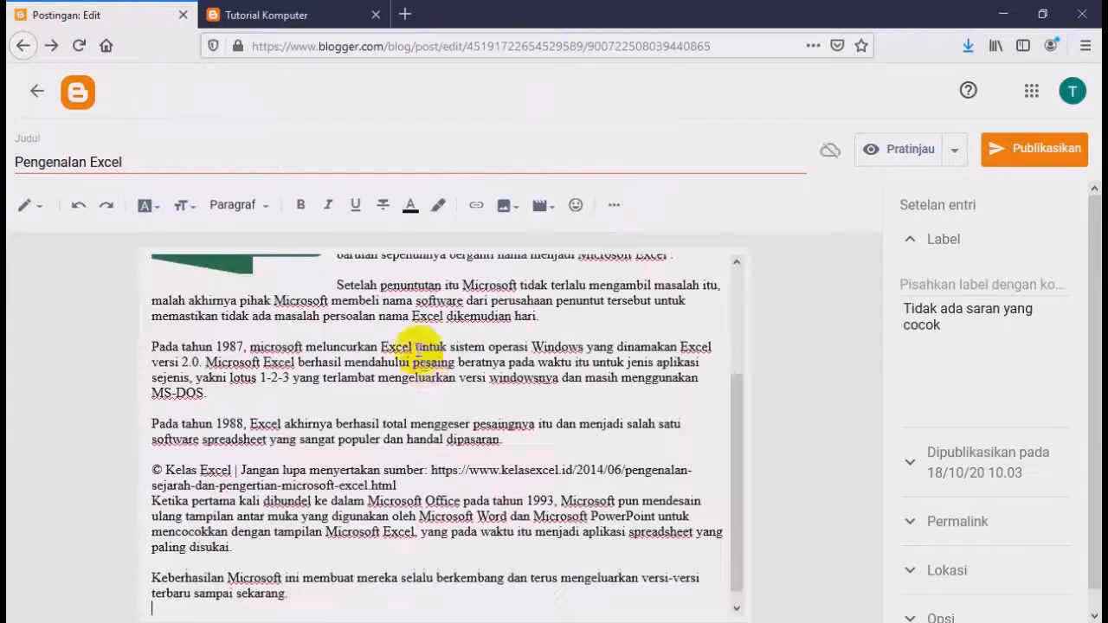
{"action": "scroll", "coordinate": [363, 329], "scroll_direction": "up", "scroll_amount": 5}
{"action": "left_click", "coordinate": [341, 287]}
{"action": "key", "text": "BackSpace"}
{"action": "key", "text": "BackSpace"}
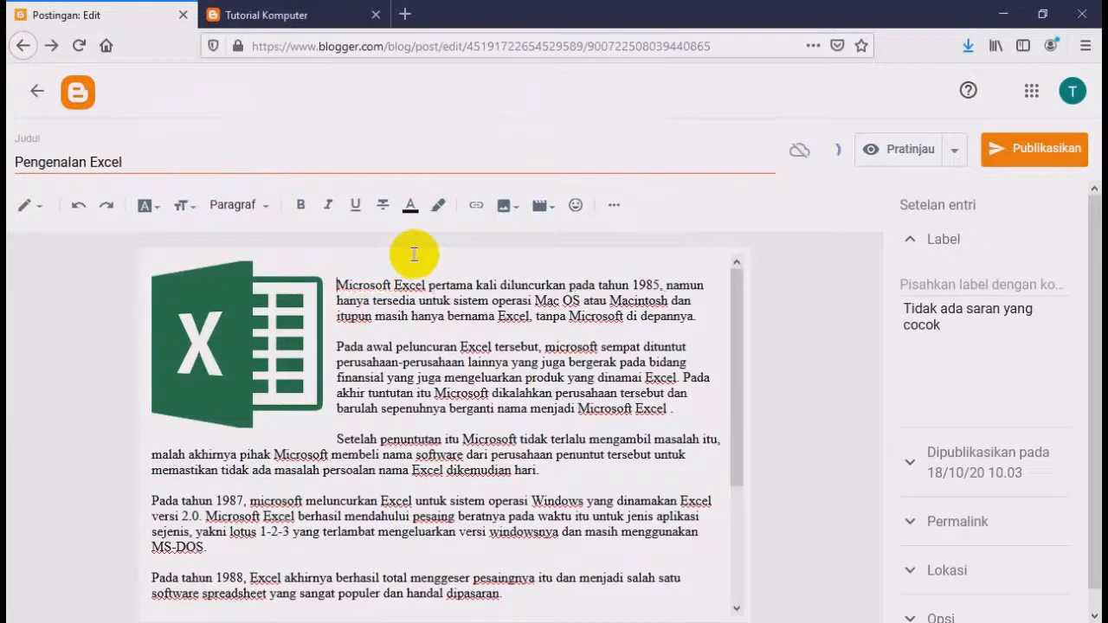
{"action": "scroll", "coordinate": [381, 476], "scroll_direction": "down", "scroll_amount": 3}
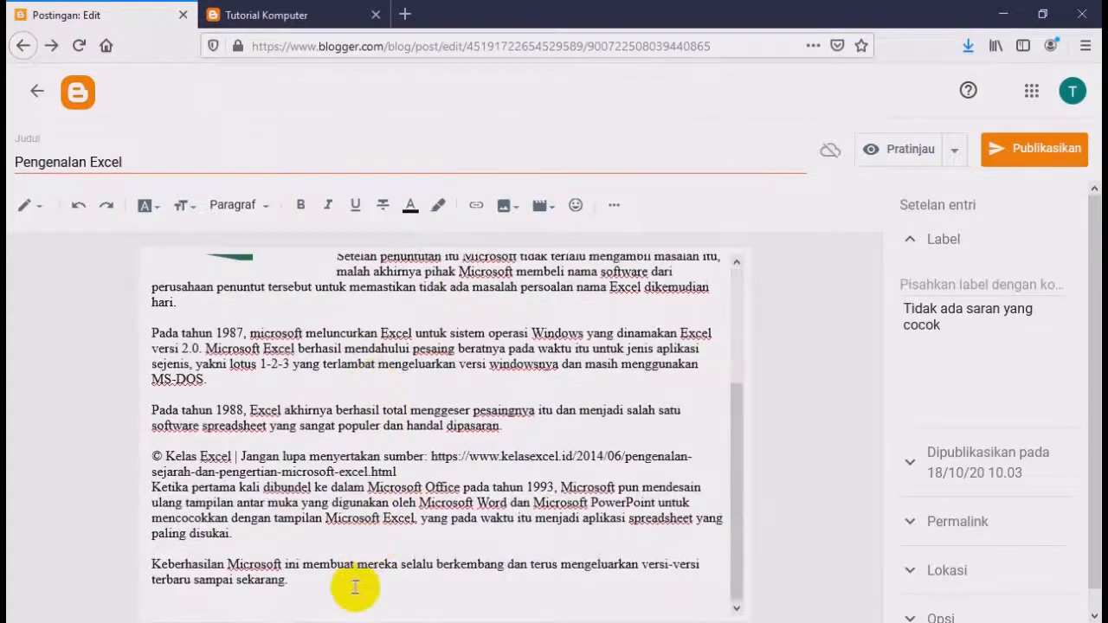
{"action": "left_click", "coordinate": [351, 583], "text": "shift"}
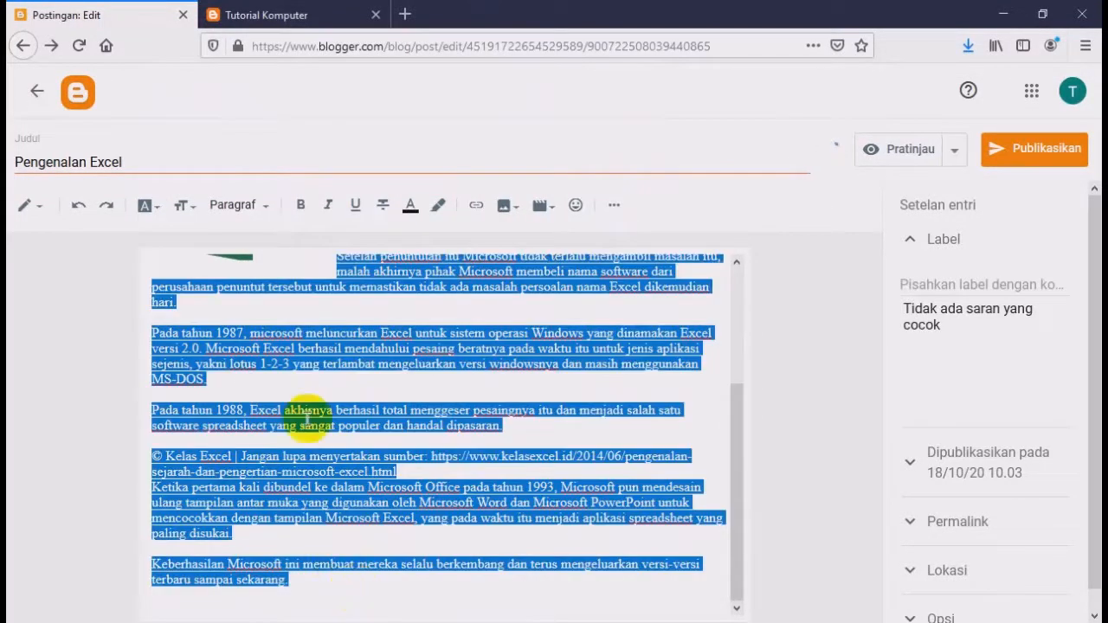
Format the pasted article as Georgia at Normal size with Ratakan (justified) alignment
{"action": "left_click", "coordinate": [147, 212]}
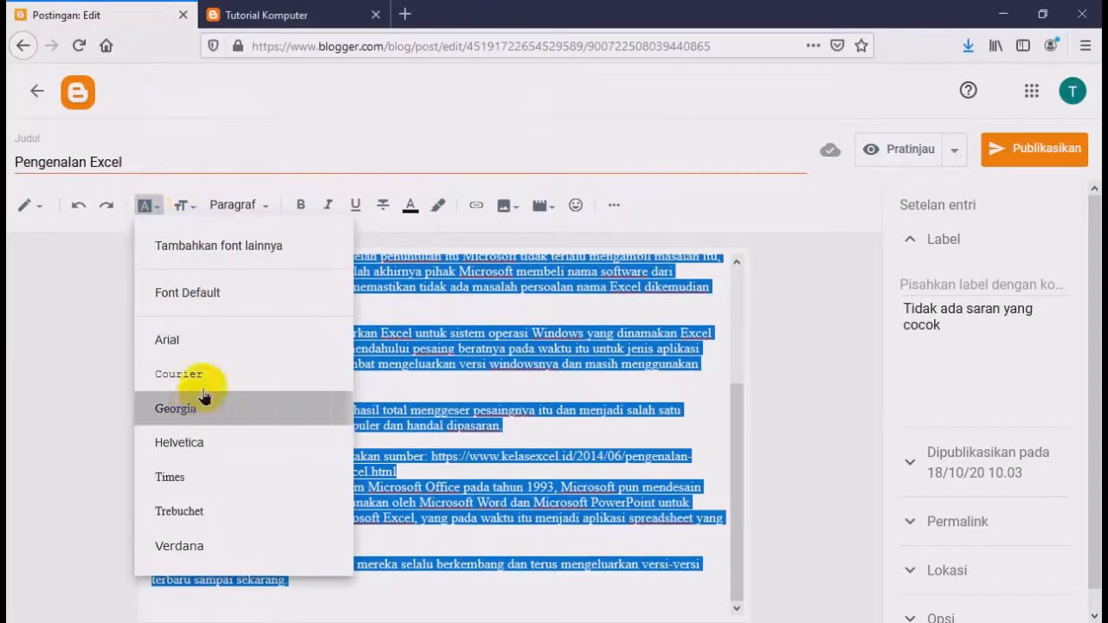
{"action": "left_click", "coordinate": [206, 399]}
{"action": "left_click", "coordinate": [181, 205]}
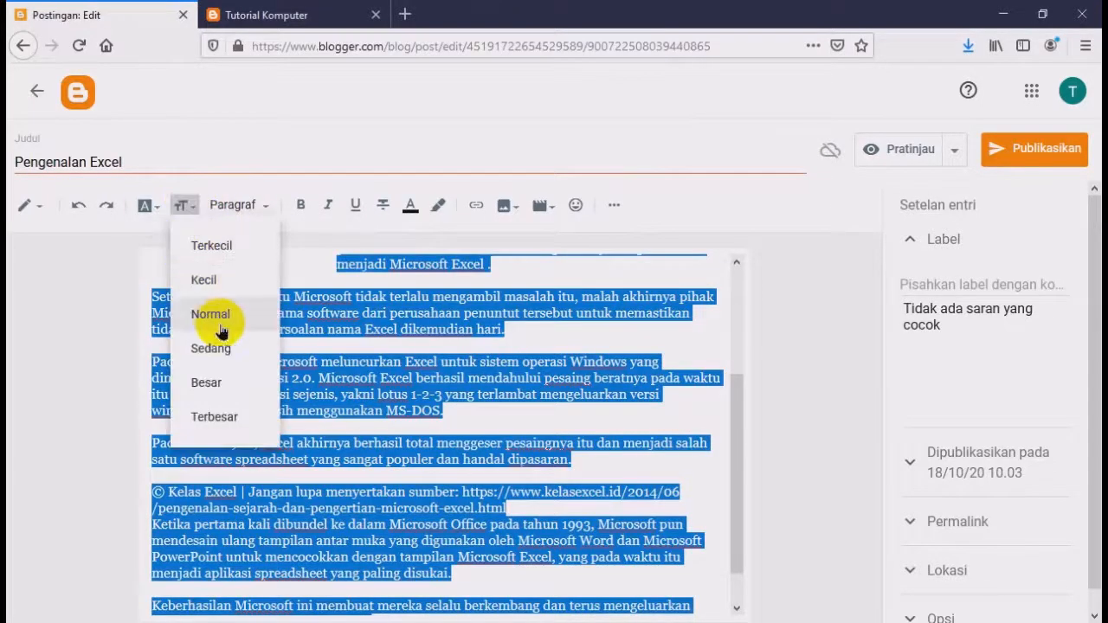
{"action": "left_click", "coordinate": [223, 317]}
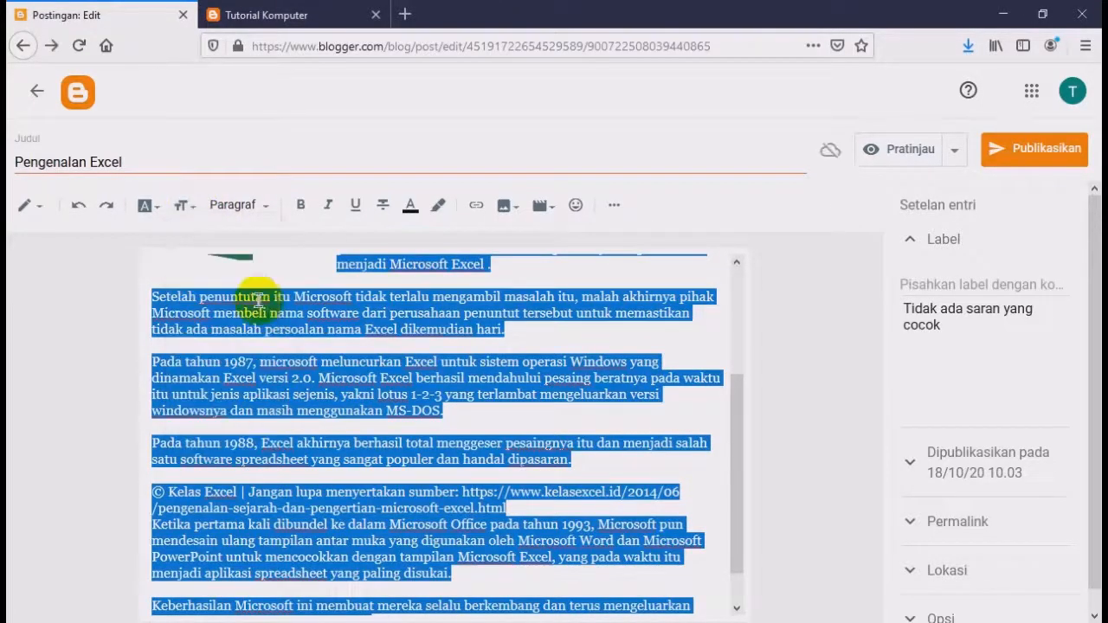
{"action": "left_click", "coordinate": [616, 205]}
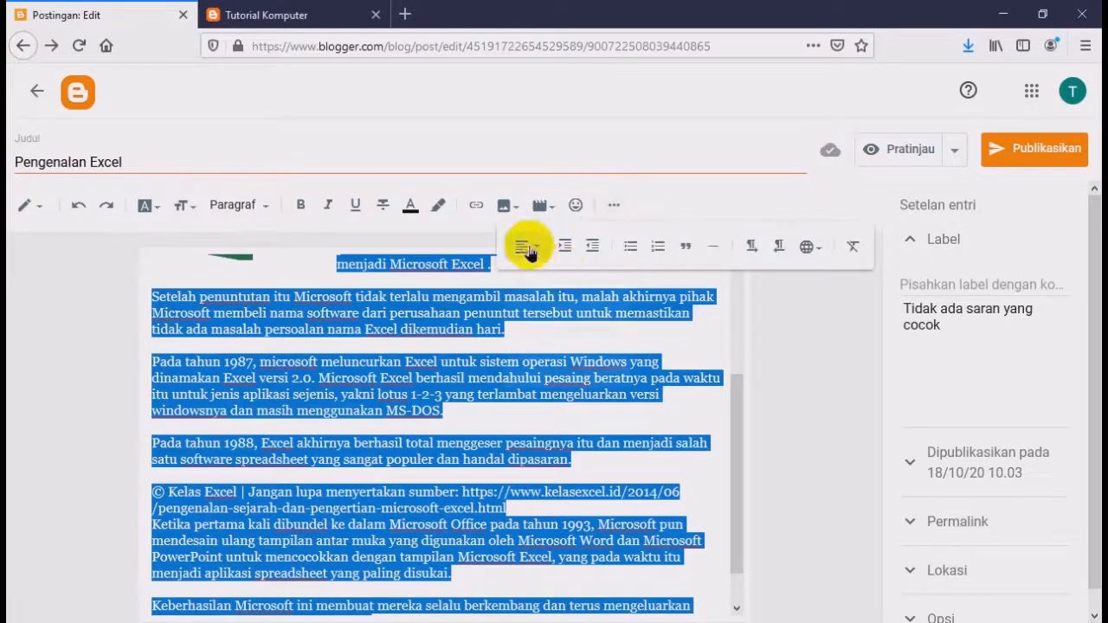
{"action": "left_click", "coordinate": [523, 246]}
{"action": "left_click", "coordinate": [547, 367]}
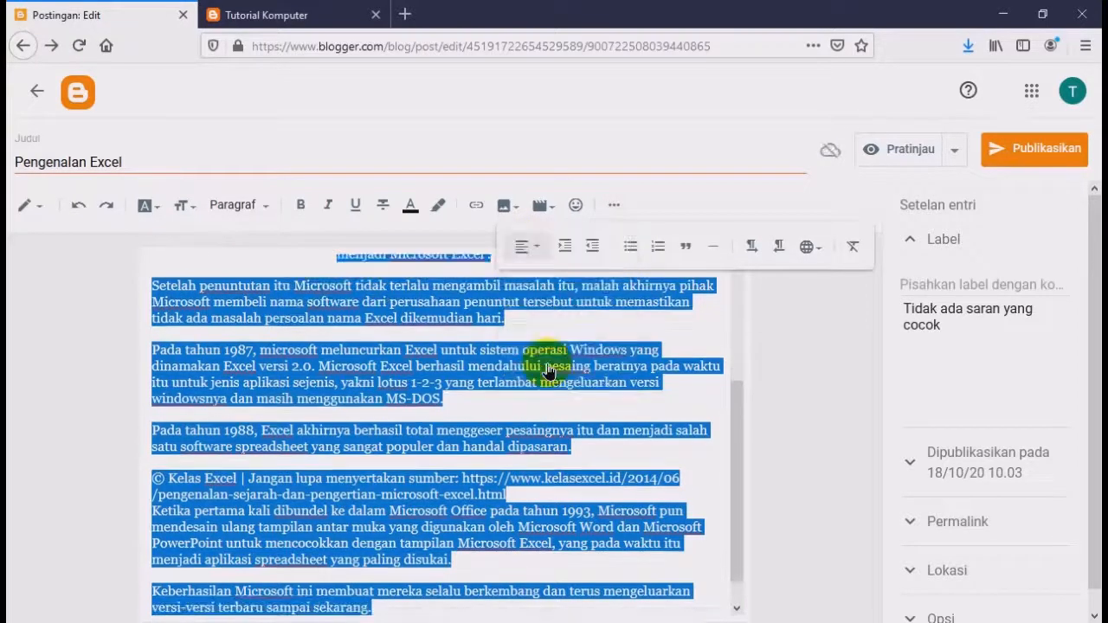
{"action": "scroll", "coordinate": [524, 391], "scroll_direction": "up", "scroll_amount": 3}
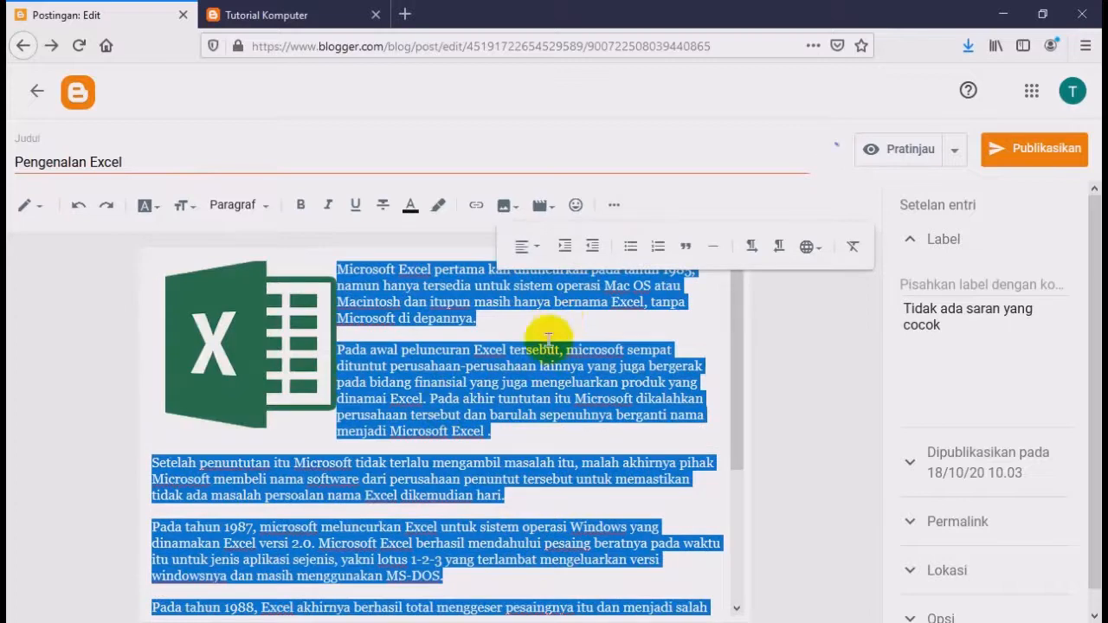
{"action": "left_click", "coordinate": [541, 355]}
Join the opening paragraphs, break the line after Microsoft Excel, and justify that paragraph
{"action": "left_click", "coordinate": [491, 322]}
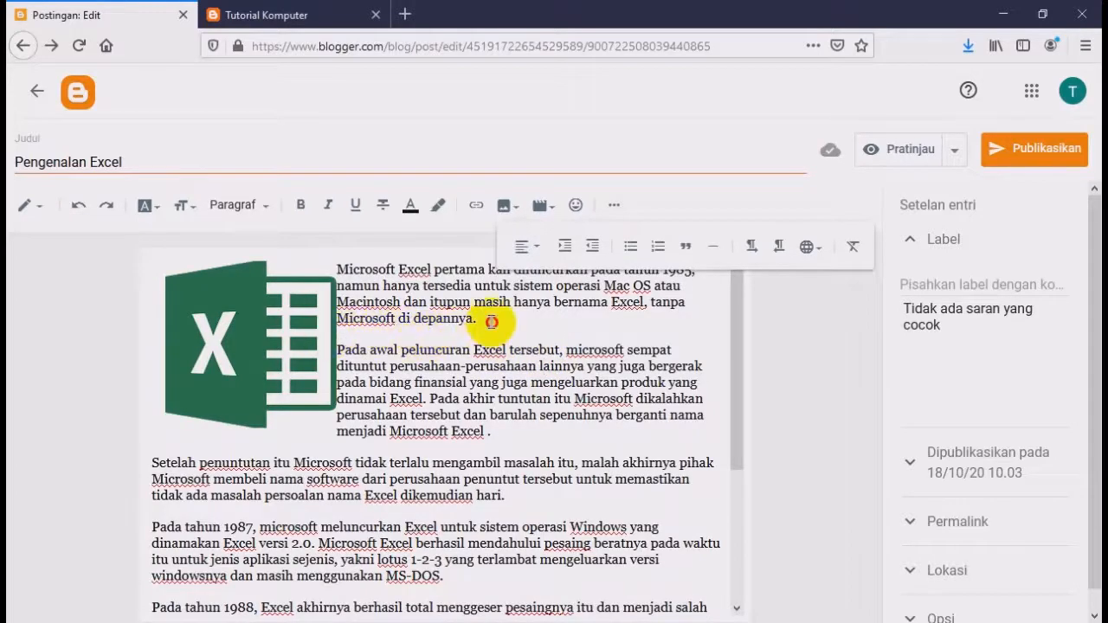
{"action": "key", "text": "Delete"}
{"action": "key", "text": "Delete"}
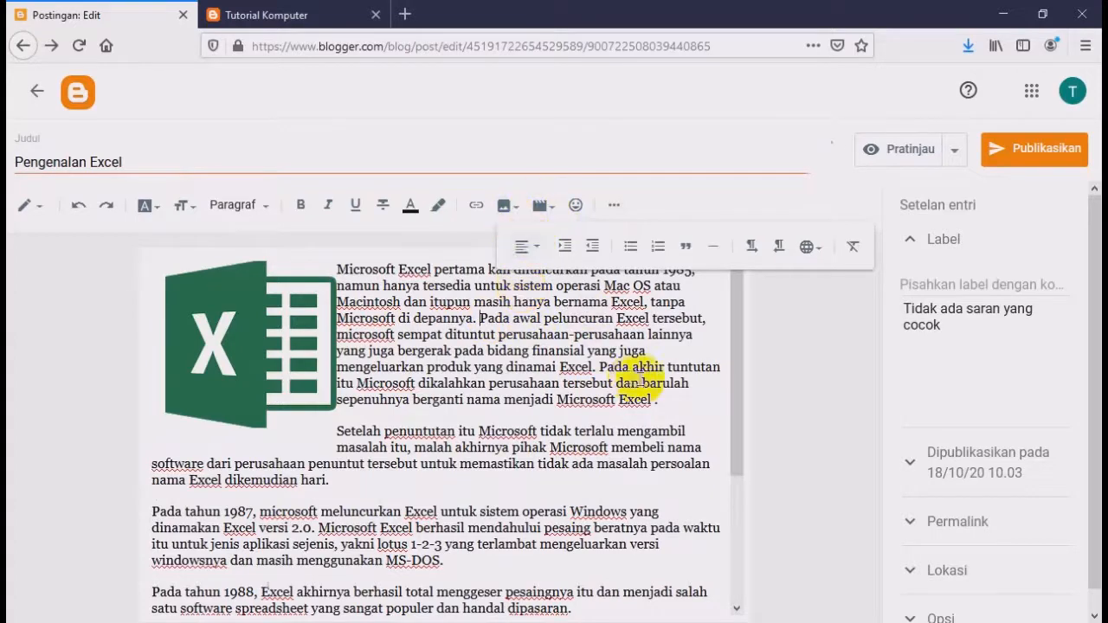
{"action": "left_click", "coordinate": [666, 406]}
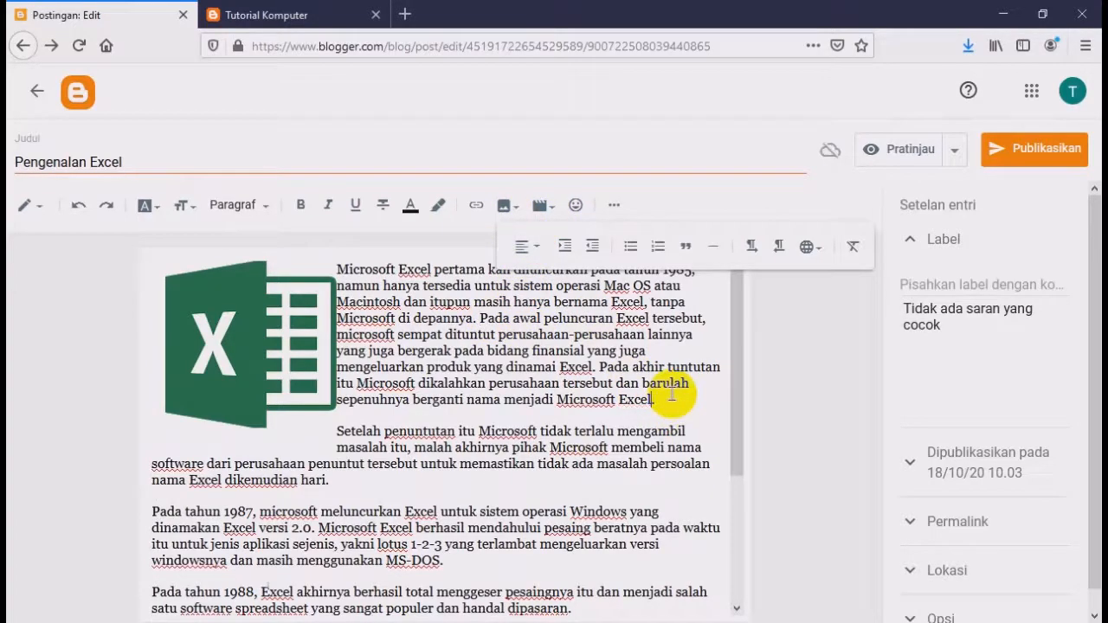
{"action": "key", "text": "Return"}
{"action": "scroll", "coordinate": [601, 364], "scroll_direction": "up", "scroll_amount": 3}
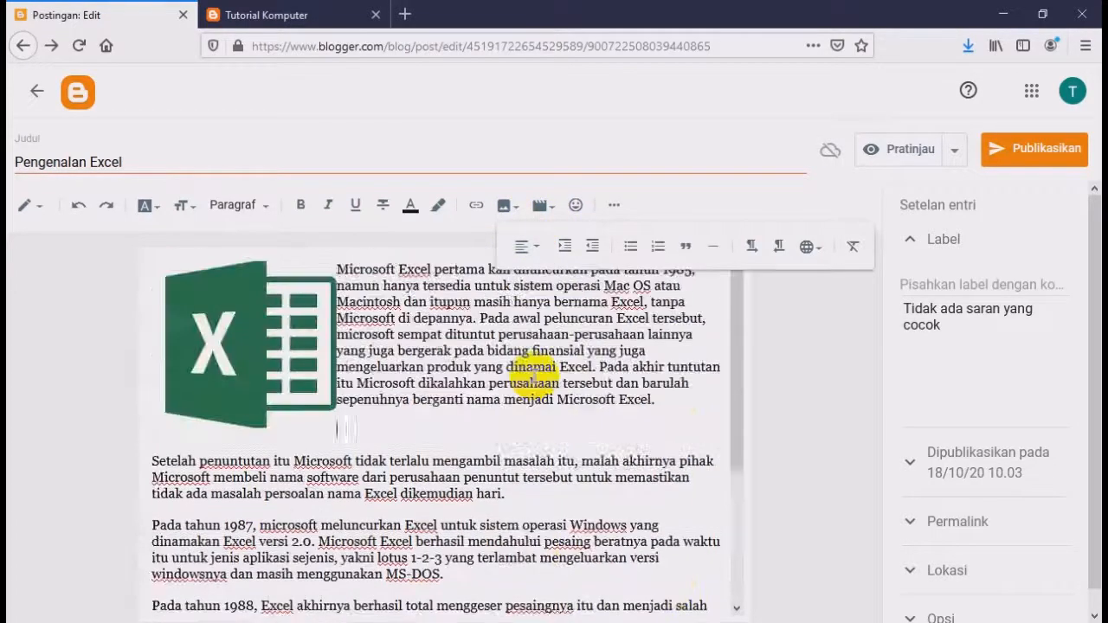
{"action": "left_click", "coordinate": [524, 247]}
{"action": "left_click", "coordinate": [561, 367]}
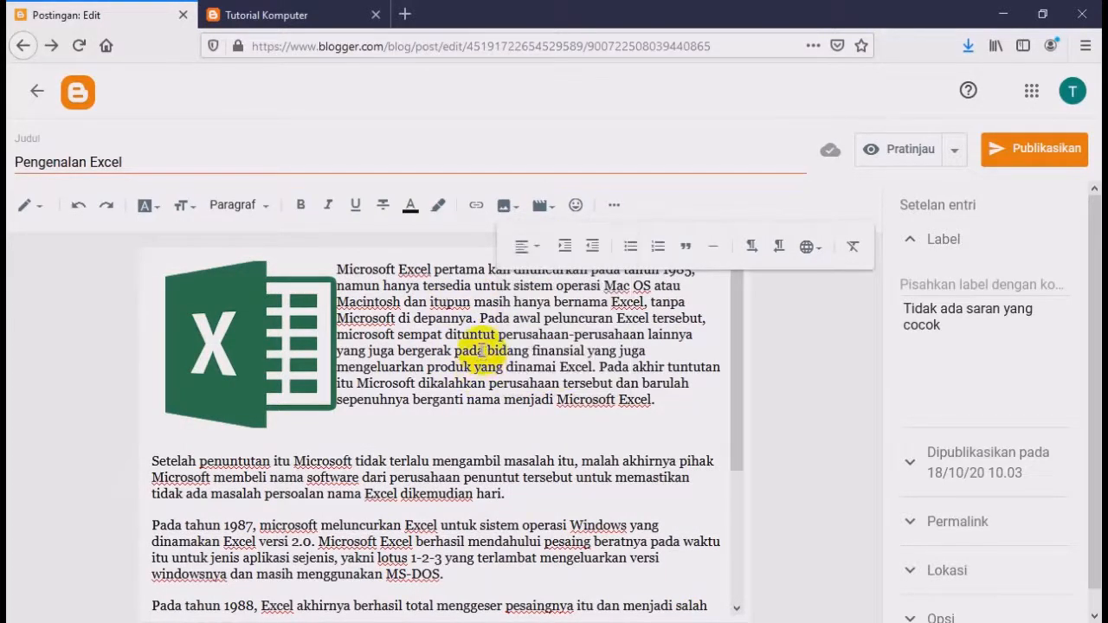
{"action": "left_click", "coordinate": [694, 354]}
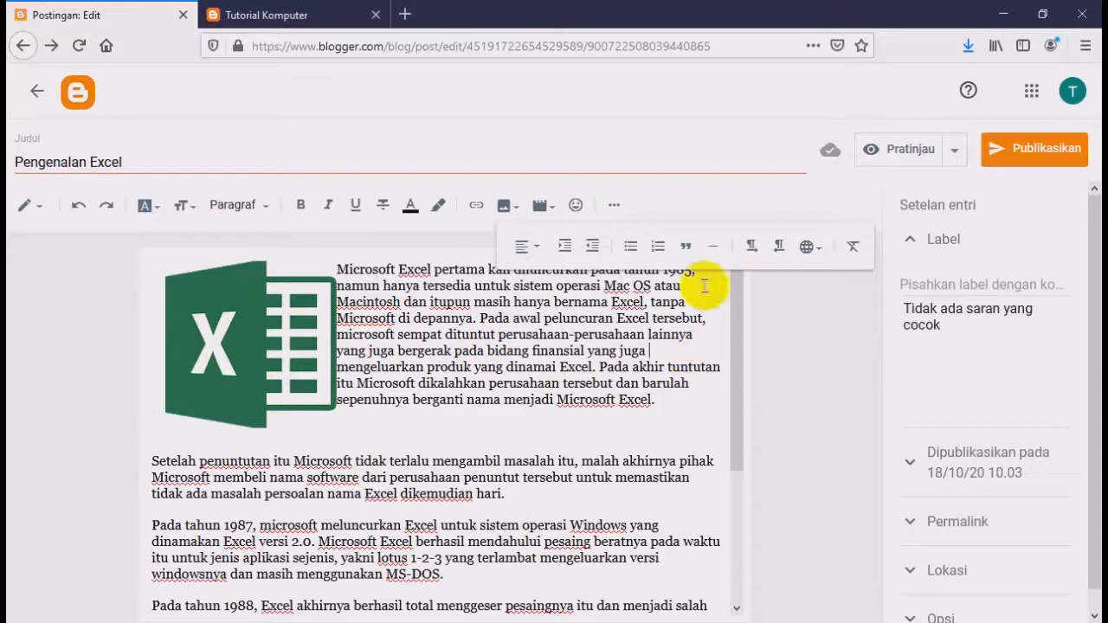
Remove the empty line and merge the Pada tahun 1987 paragraph into the justified Setelah penuntutan paragraph
{"action": "left_click", "coordinate": [395, 426]}
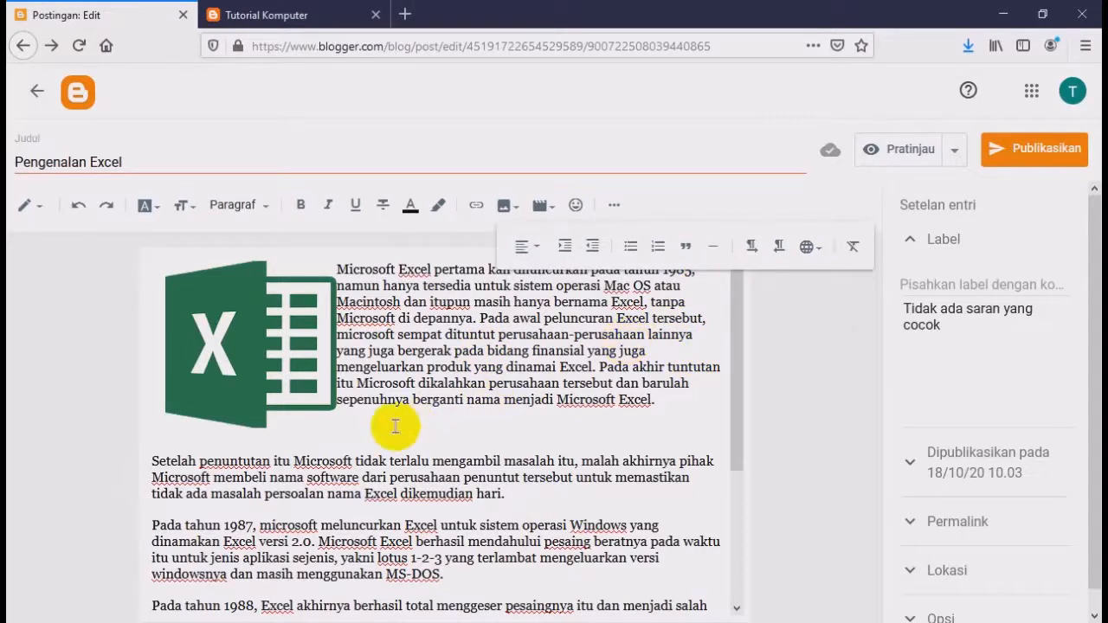
{"action": "key", "text": "Delete"}
{"action": "key", "text": "Delete"}
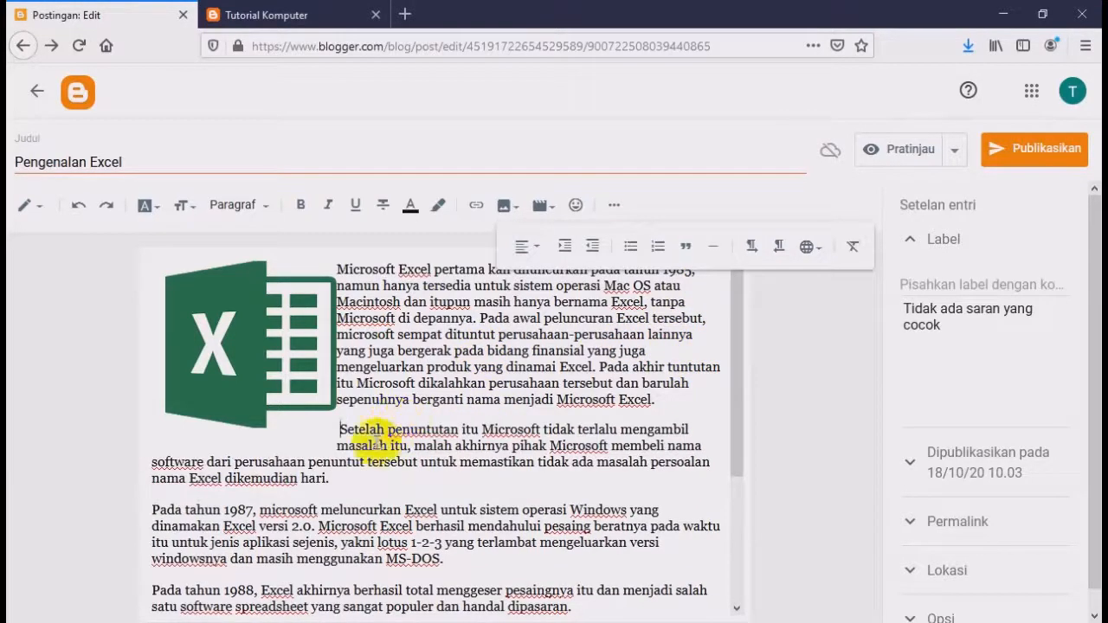
{"action": "left_click", "coordinate": [388, 478]}
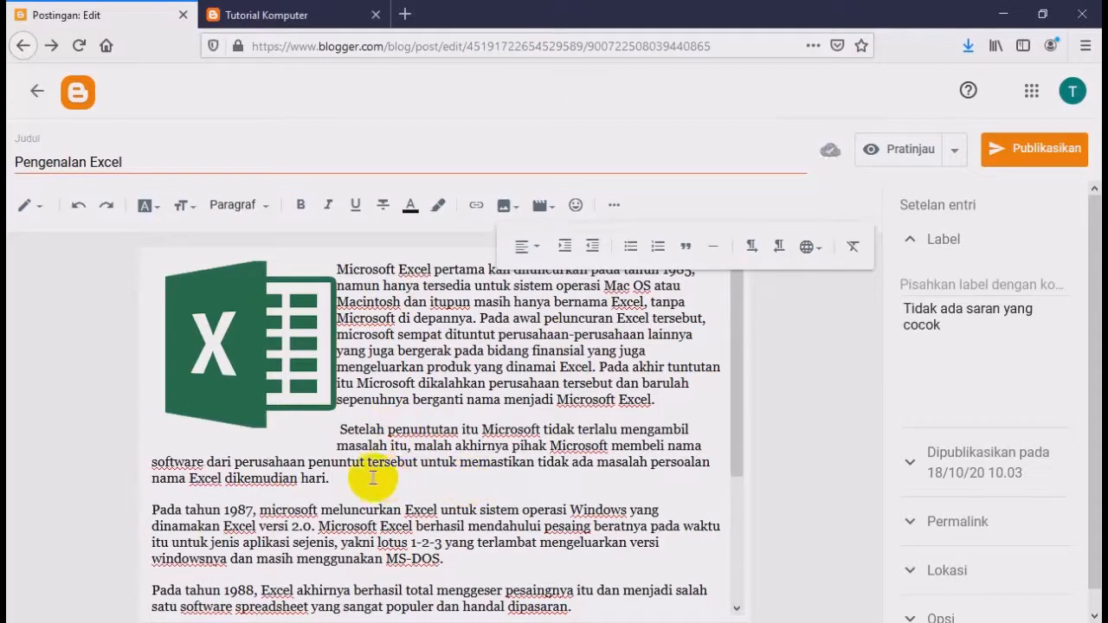
{"action": "key", "text": "Delete"}
{"action": "key", "text": "Delete"}
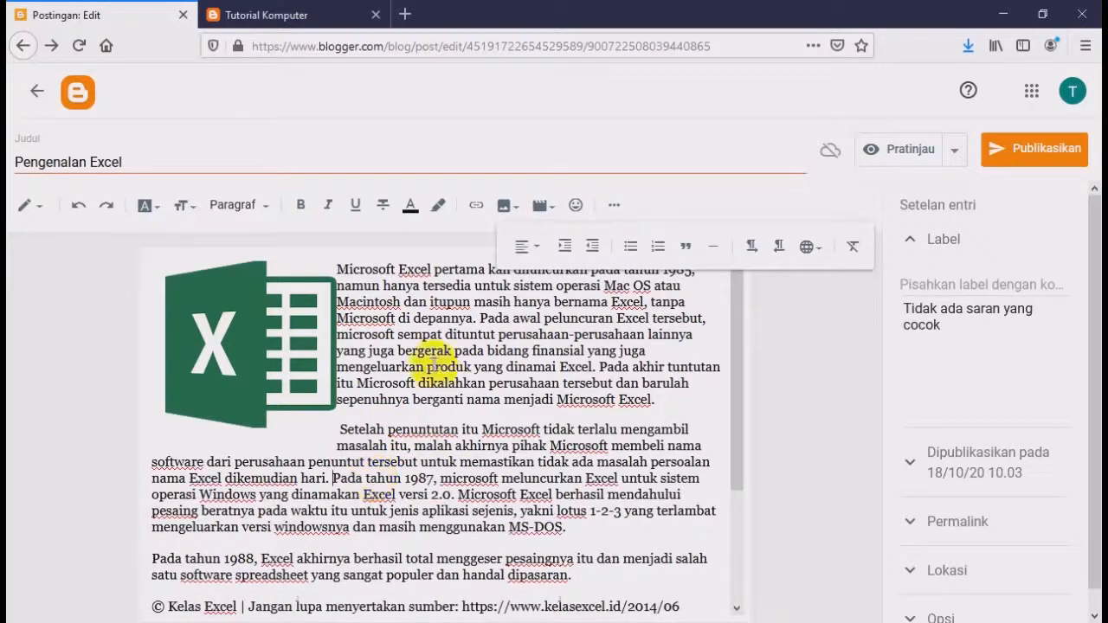
{"action": "left_click", "coordinate": [535, 247]}
{"action": "left_click", "coordinate": [541, 368]}
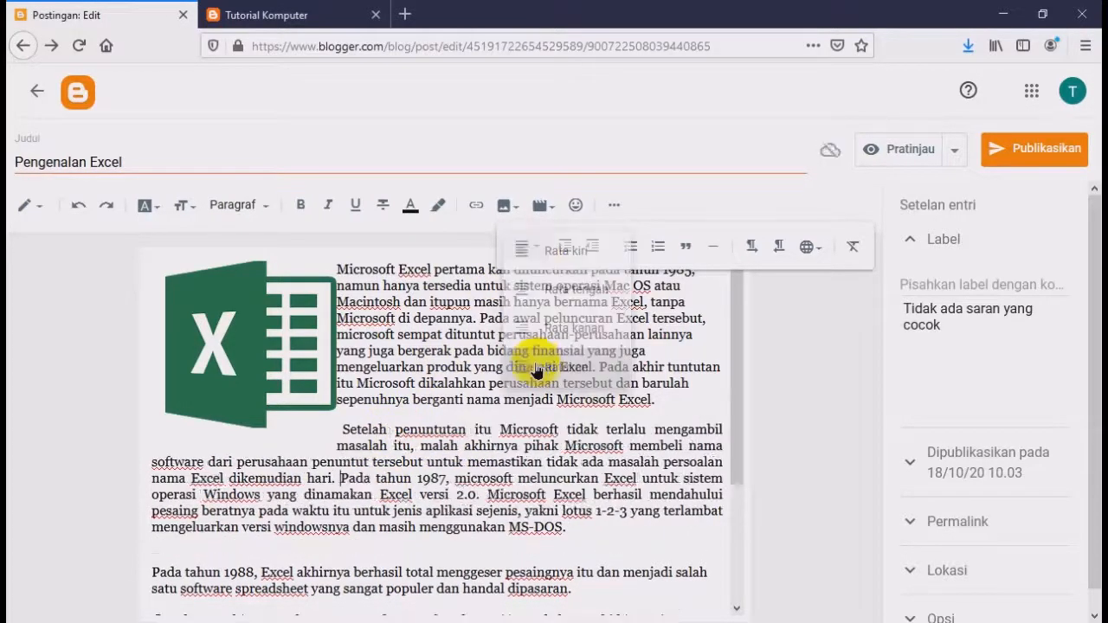
{"action": "scroll", "coordinate": [390, 393], "scroll_direction": "down", "scroll_amount": 2}
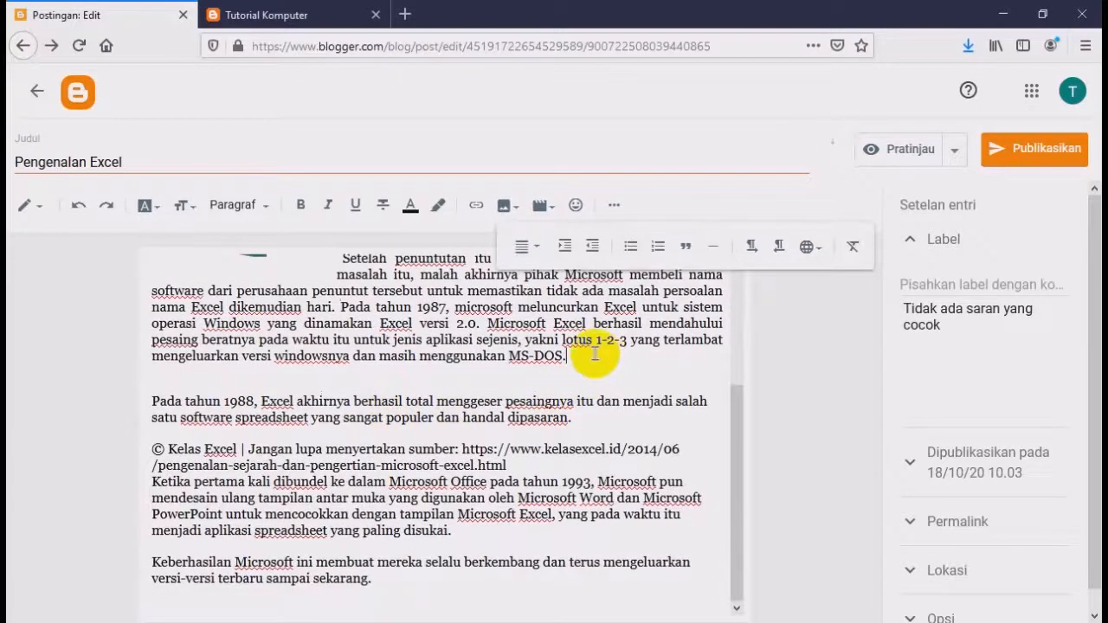
Delete the blank lines and the Kelas Excel source line, and justify the Pada tahun 1988 paragraph
{"action": "key", "text": "Return"}
{"action": "key", "text": "Delete"}
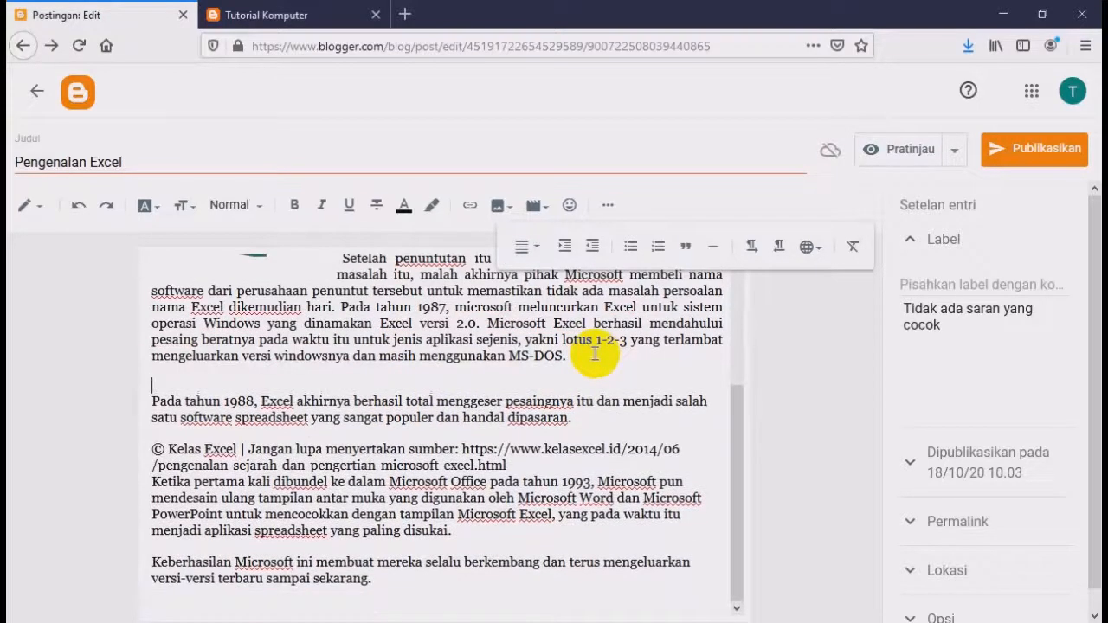
{"action": "key", "text": "BackSpace"}
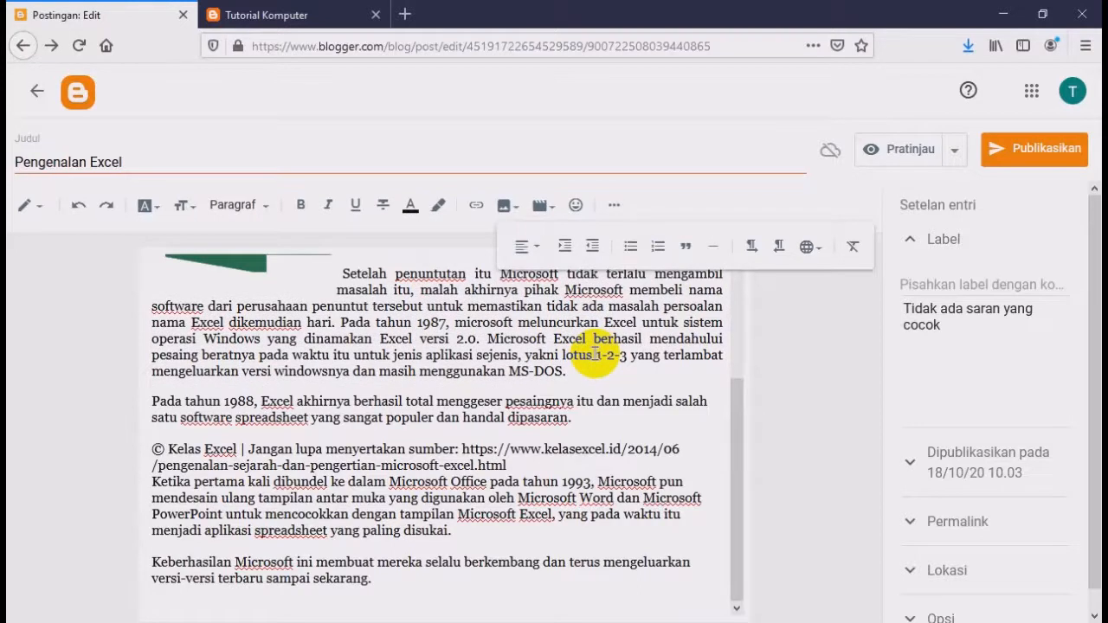
{"action": "key", "text": "Delete"}
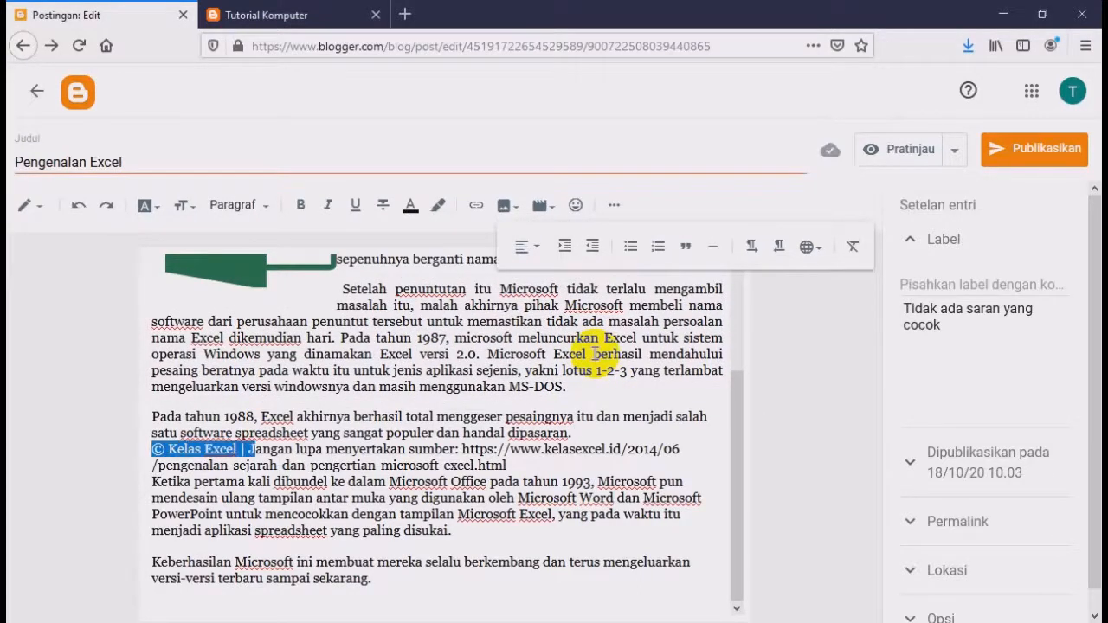
{"action": "key", "text": "shift+Down"}
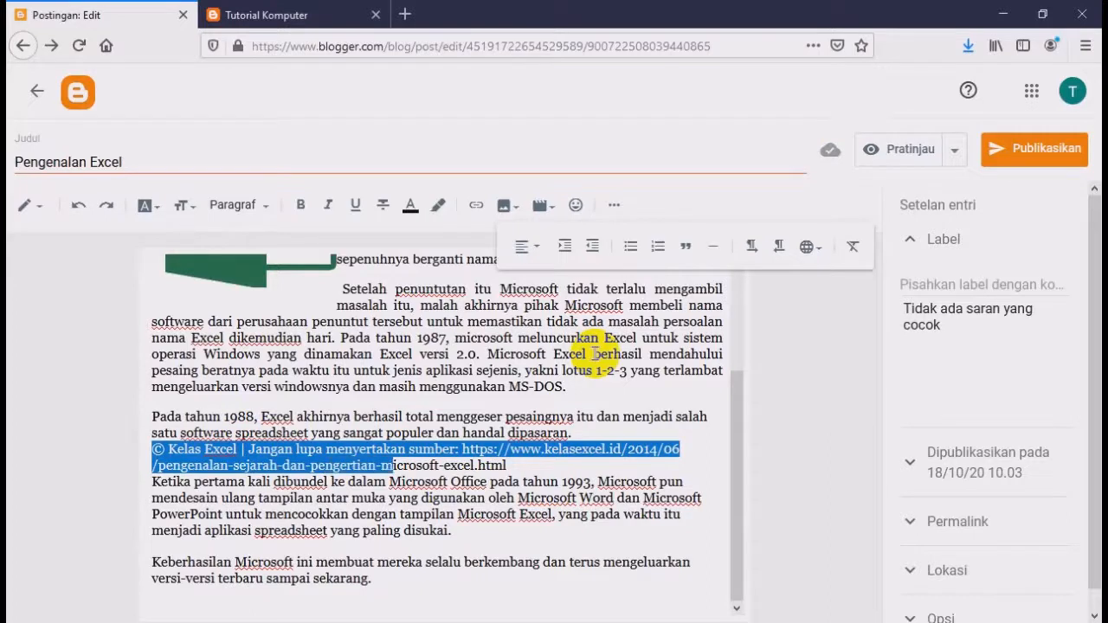
{"action": "key", "text": "Delete"}
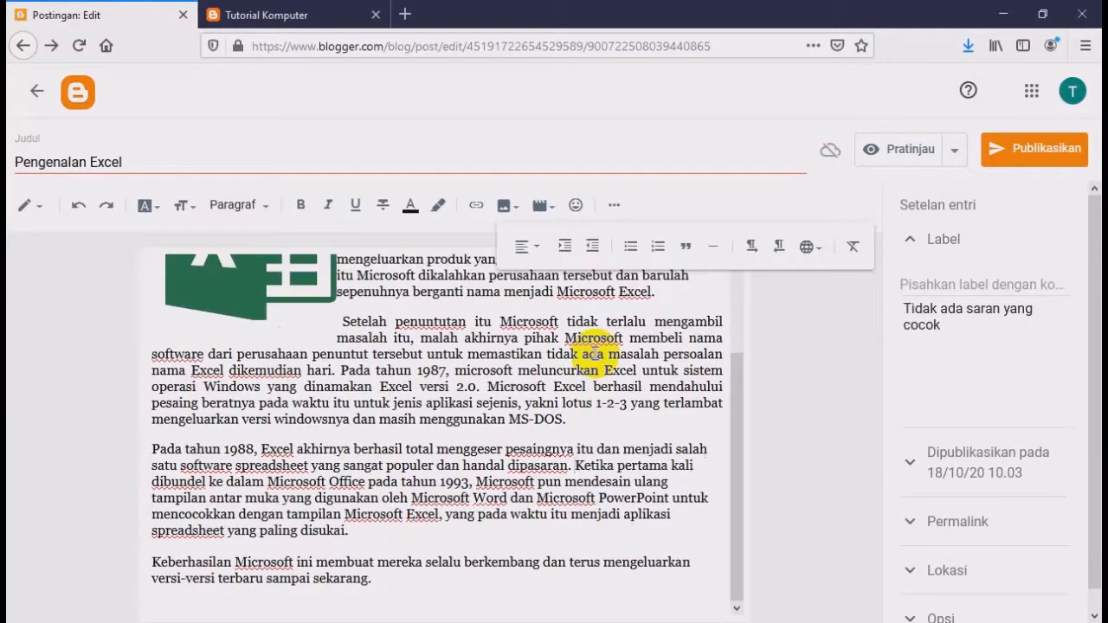
{"action": "left_click", "coordinate": [524, 246]}
{"action": "left_click", "coordinate": [534, 381]}
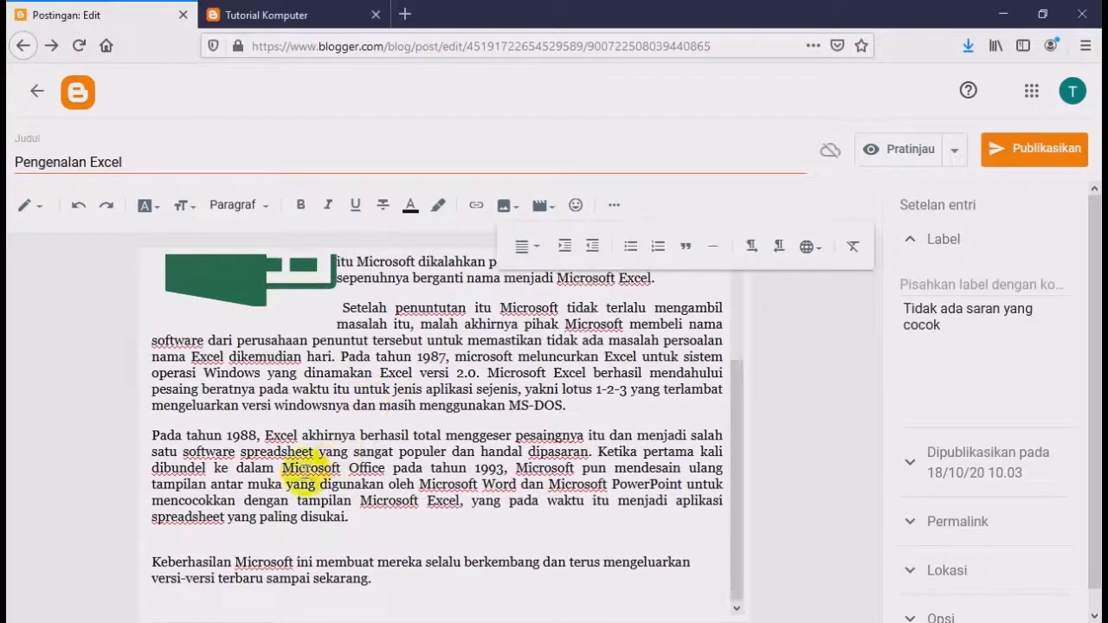
Remove the extra empty paragraph and the empty line at the end of the post
{"action": "left_click", "coordinate": [375, 530]}
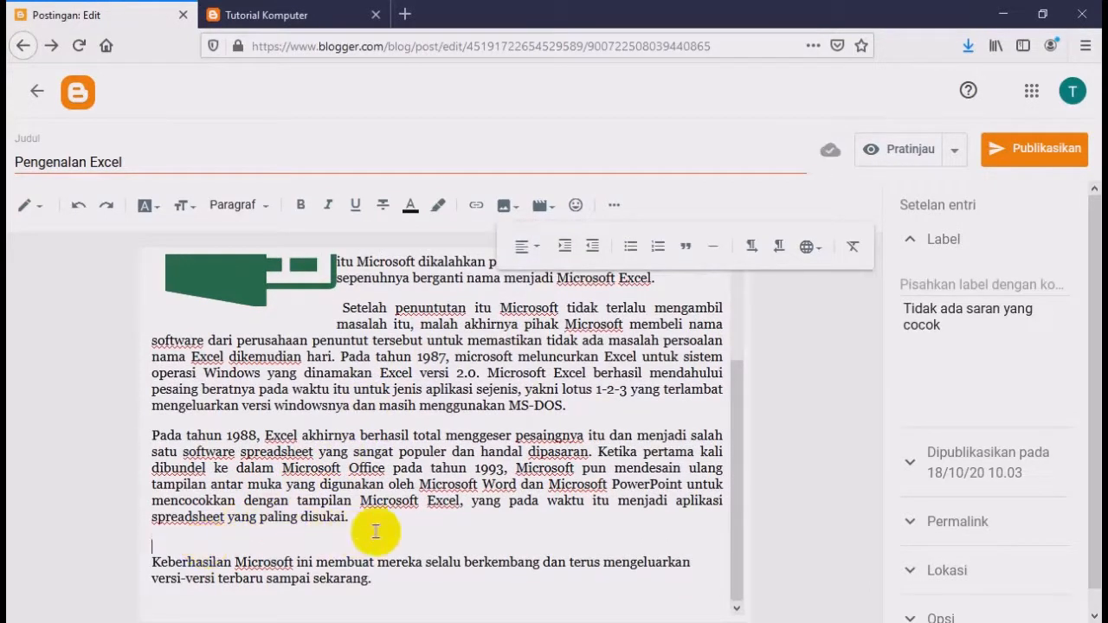
{"action": "key", "text": "Return"}
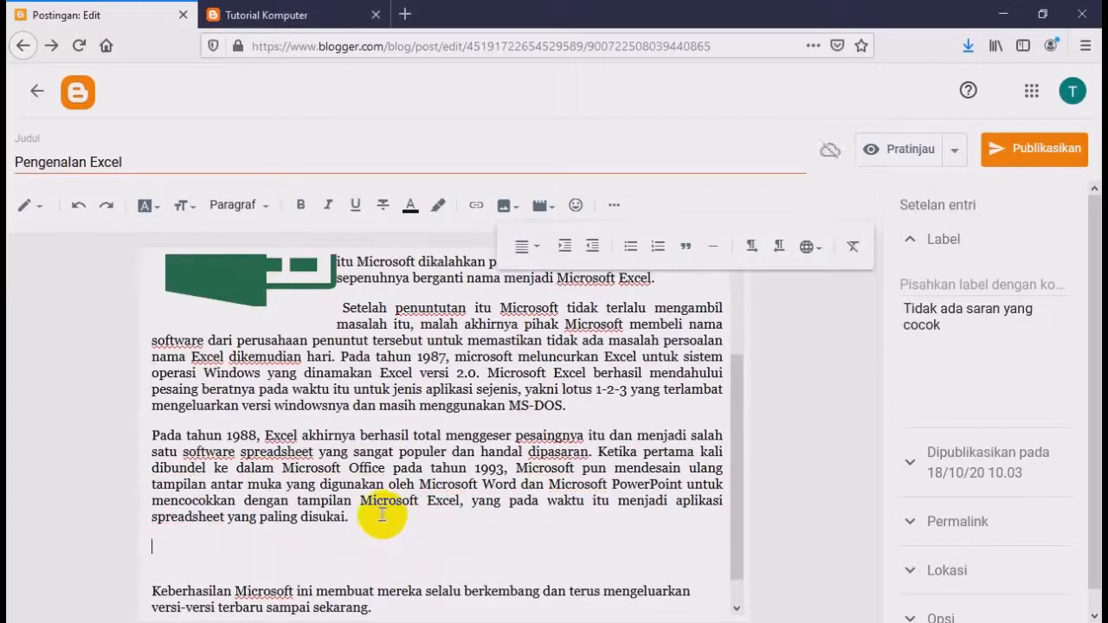
{"action": "key", "text": "Delete"}
{"action": "key", "text": "Delete"}
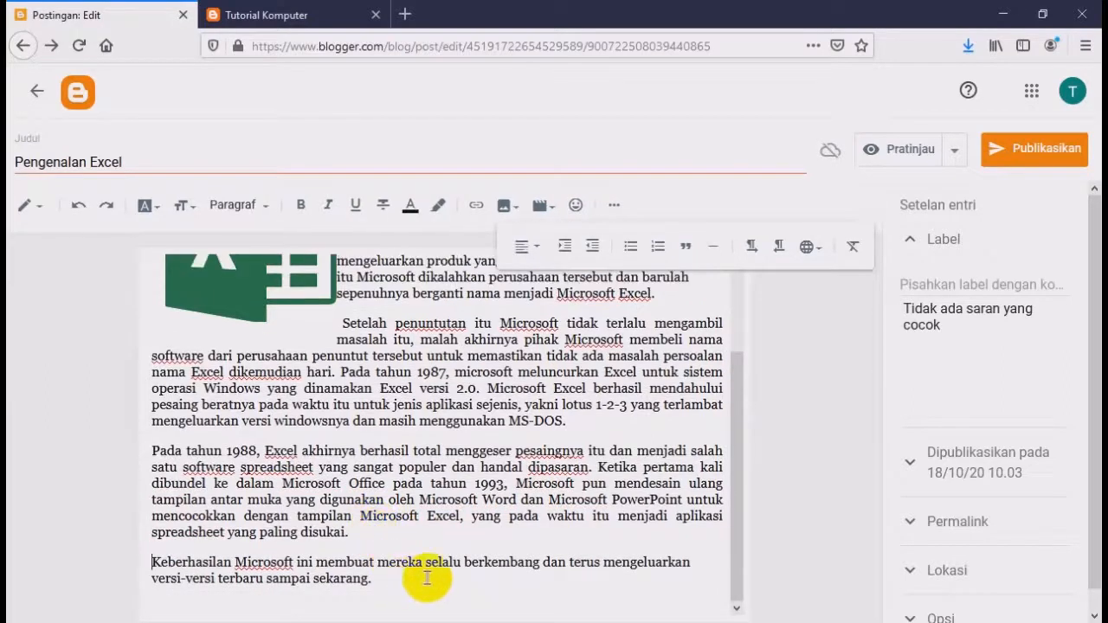
{"action": "left_click", "coordinate": [338, 603]}
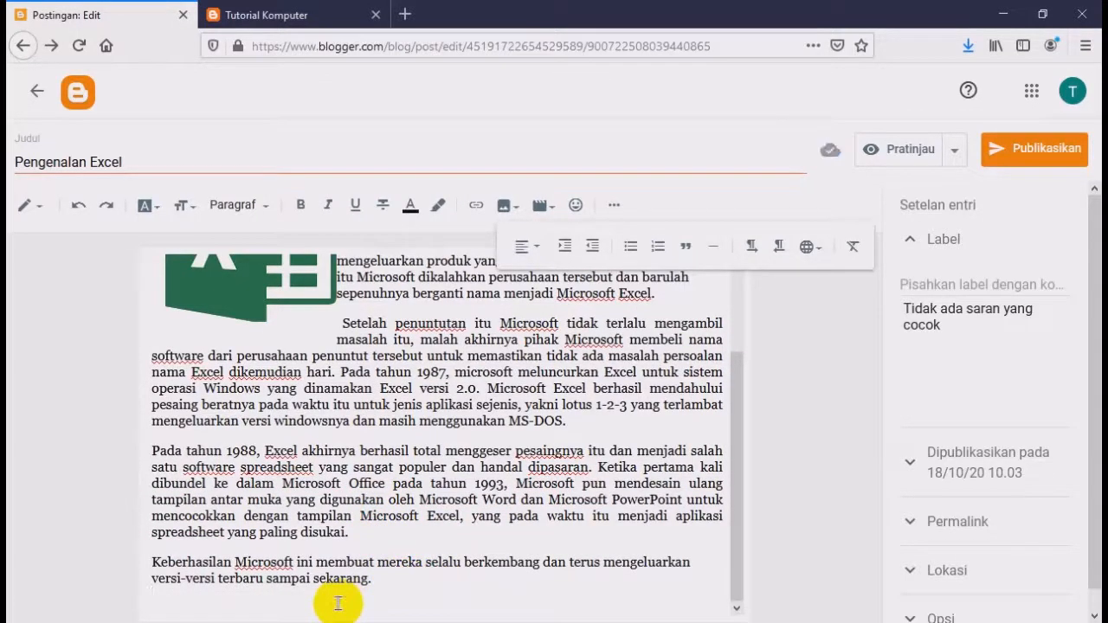
{"action": "key", "text": "BackSpace"}
{"action": "left_click", "coordinate": [387, 577]}
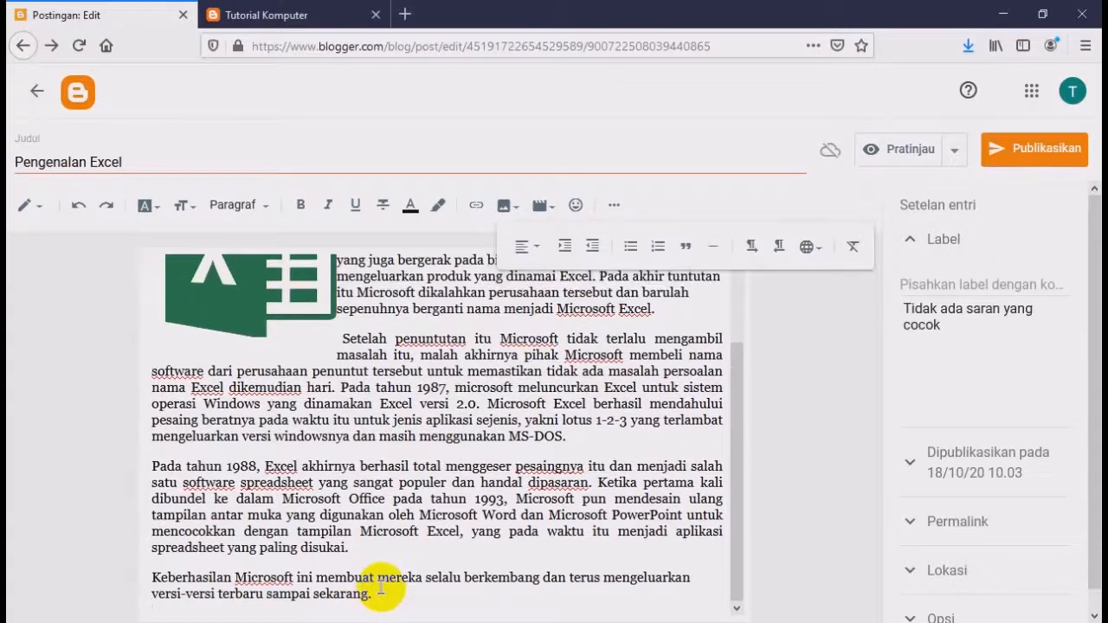
Justify the last paragraph and the paragraph beside the image, removing the stray space before Setelah
{"action": "left_click", "coordinate": [540, 248]}
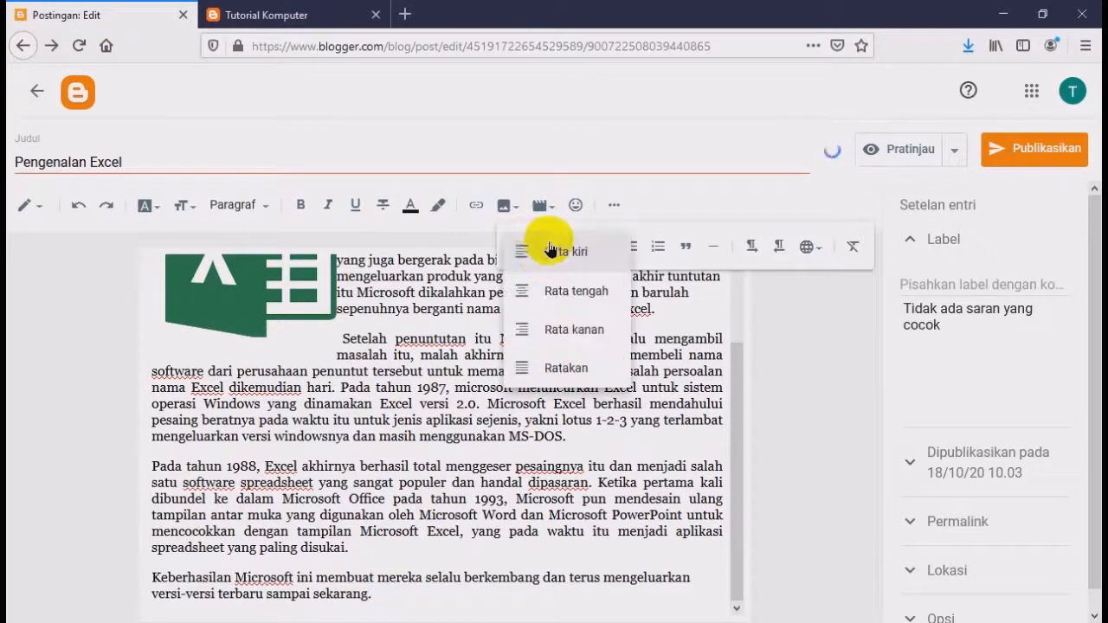
{"action": "left_click", "coordinate": [563, 368]}
{"action": "scroll", "coordinate": [493, 422], "scroll_direction": "up", "scroll_amount": 2}
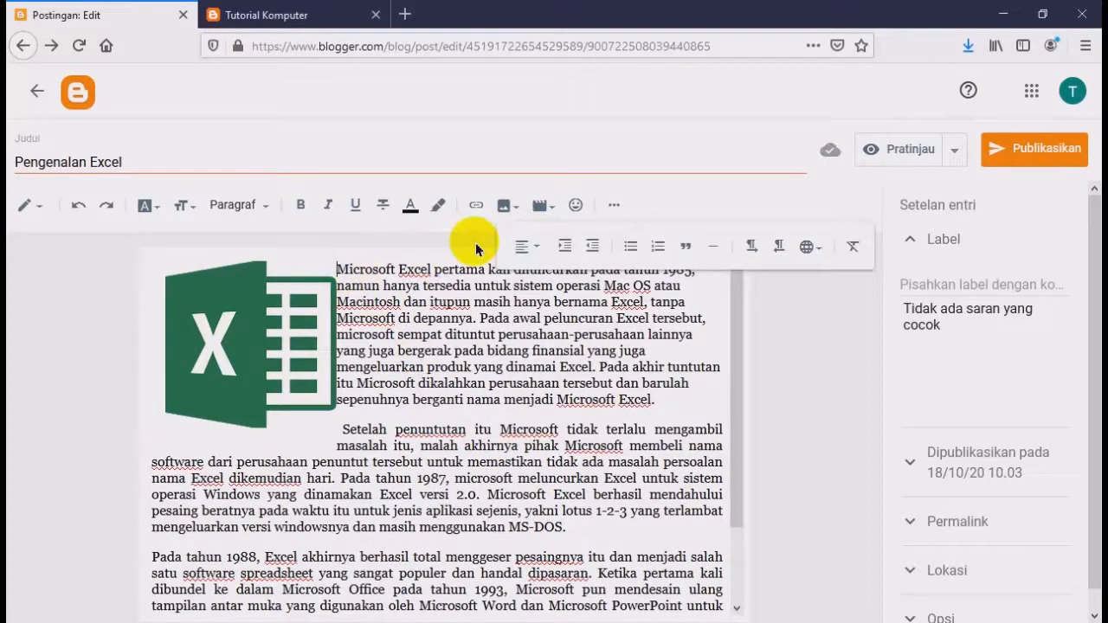
{"action": "key", "text": "Return"}
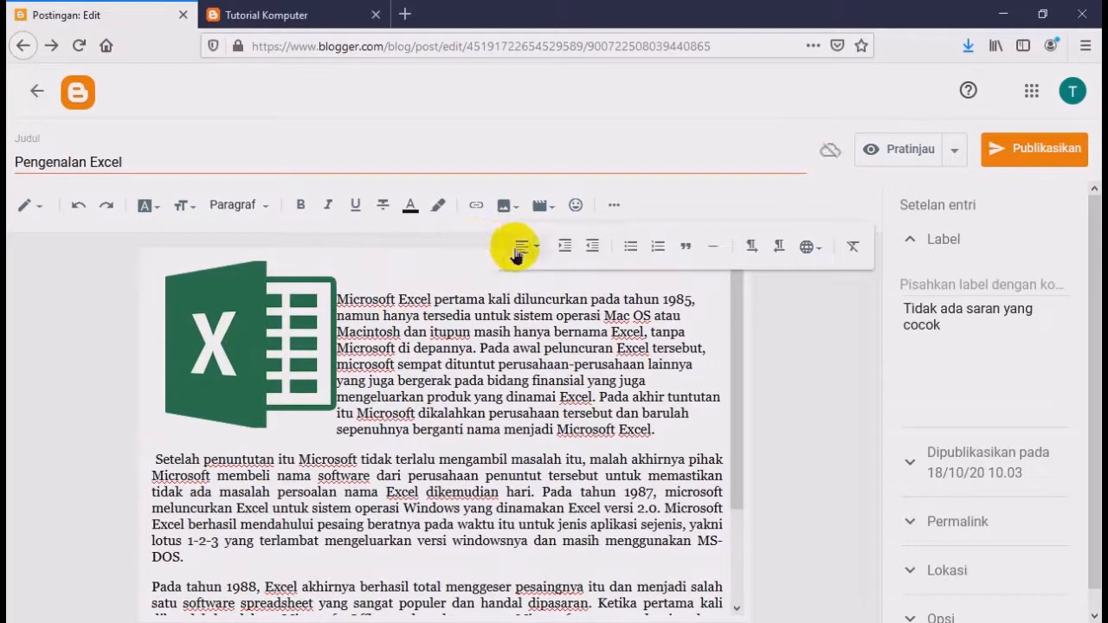
{"action": "left_click", "coordinate": [519, 249]}
{"action": "left_click", "coordinate": [530, 365]}
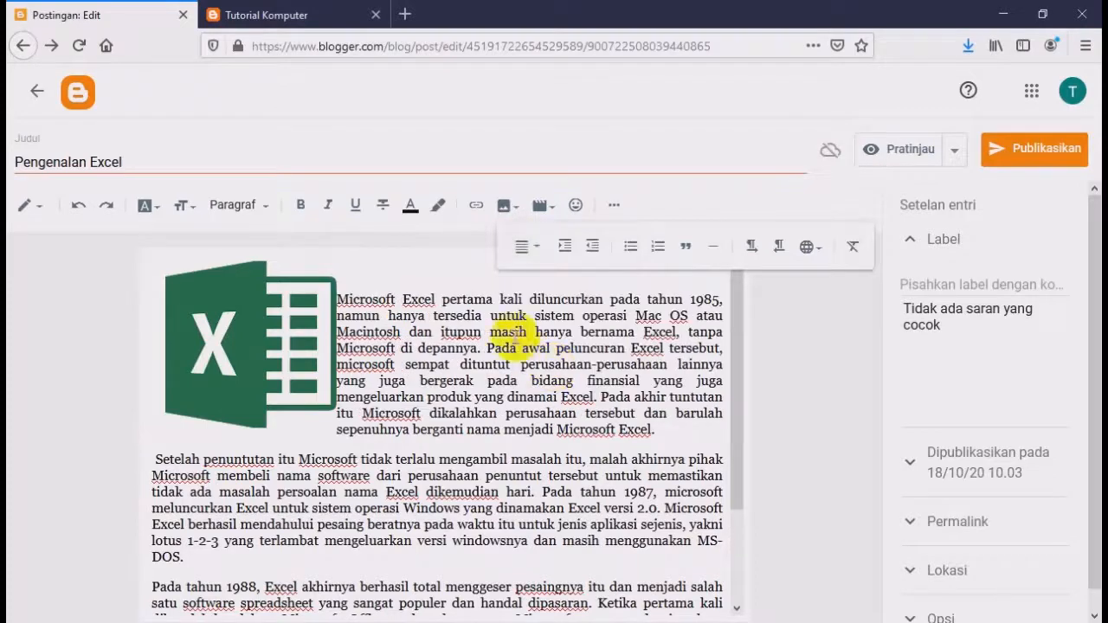
{"action": "key", "text": "BackSpace"}
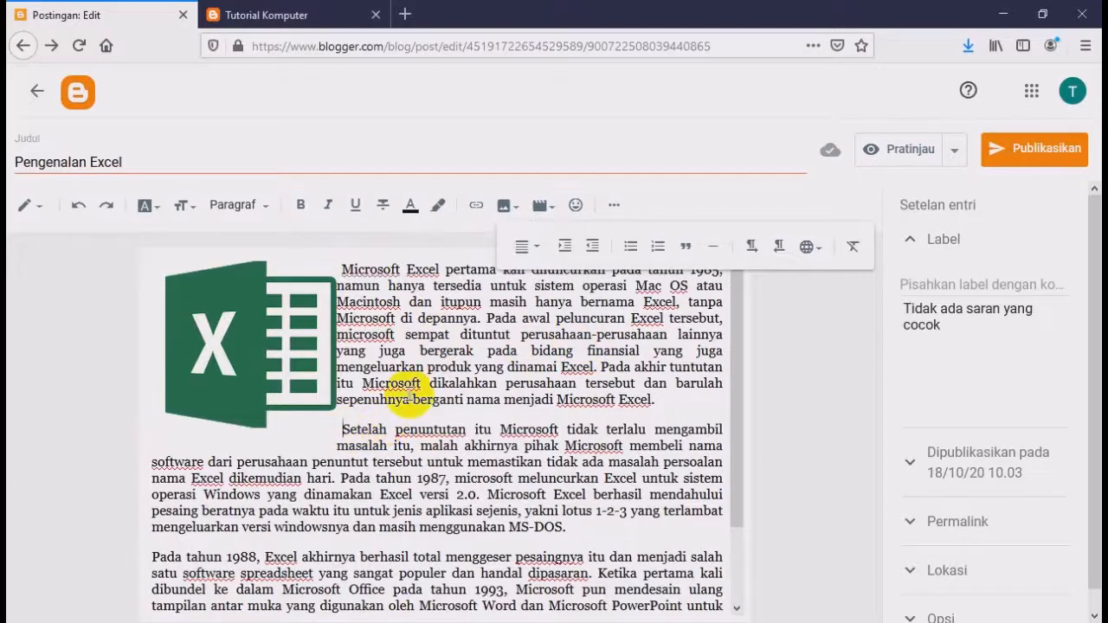
{"action": "key", "text": "BackSpace"}
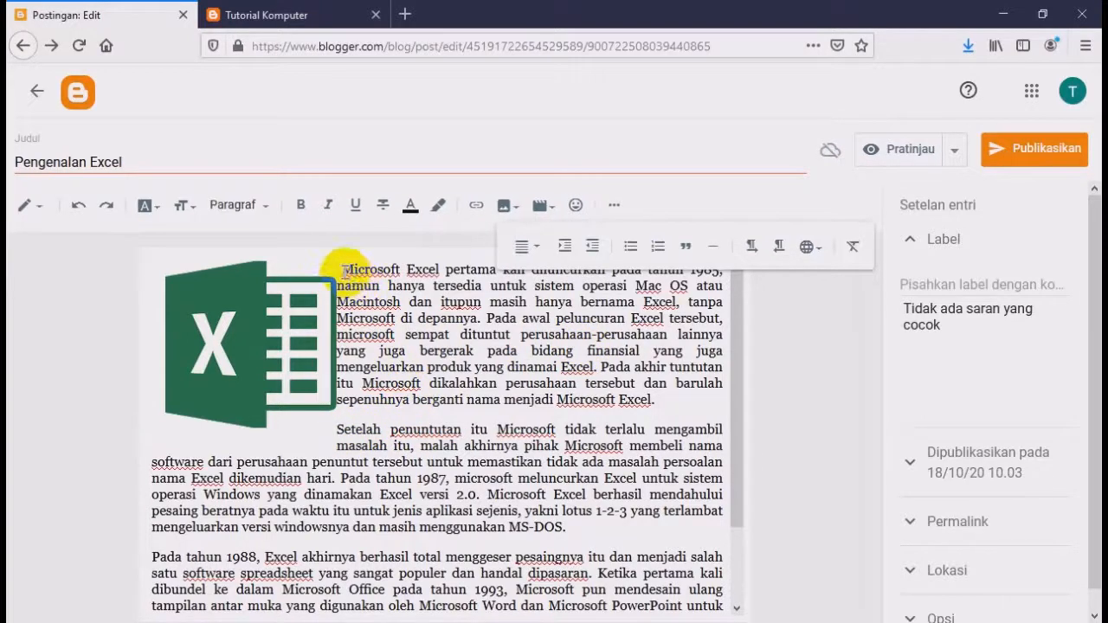
{"action": "left_click", "coordinate": [342, 270]}
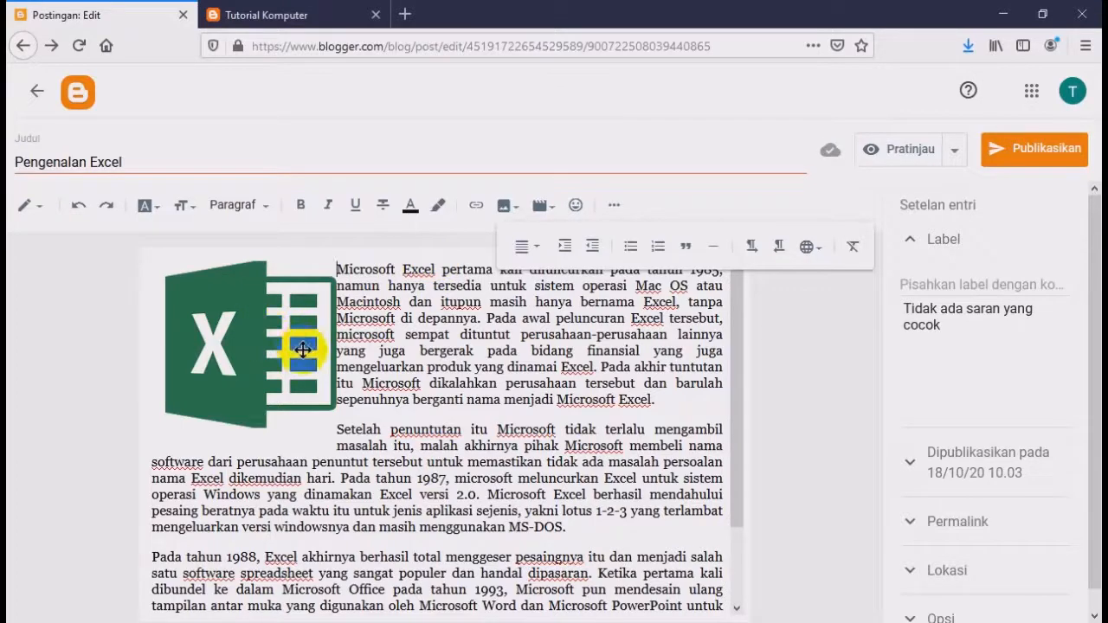
Set the Excel image back to left alignment so the text wraps beside it
{"action": "left_click", "coordinate": [286, 339]}
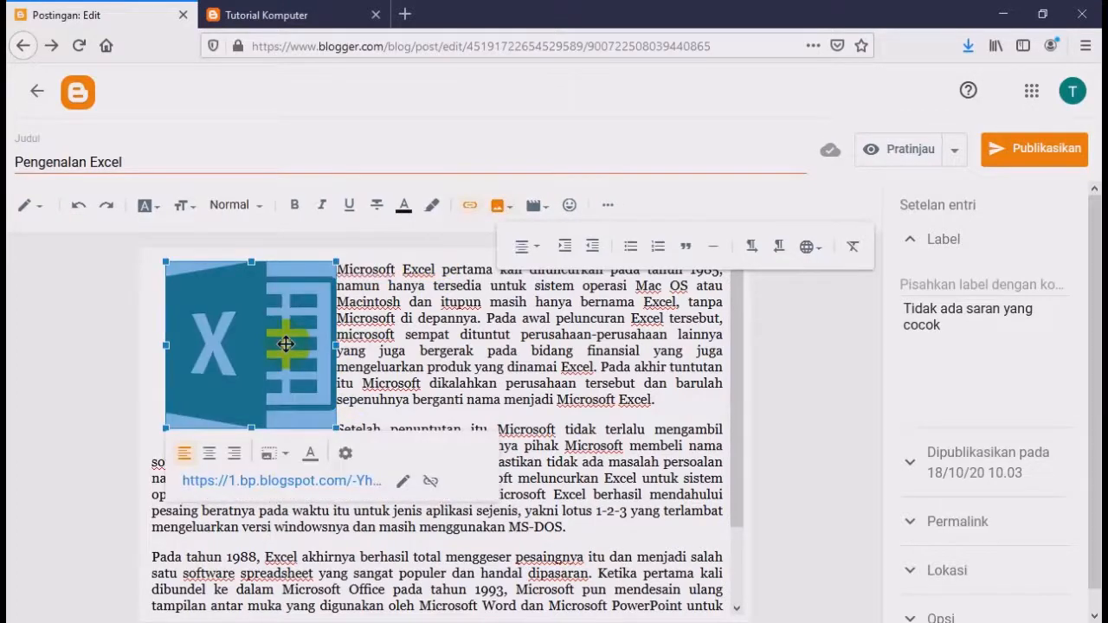
{"action": "left_click", "coordinate": [210, 454]}
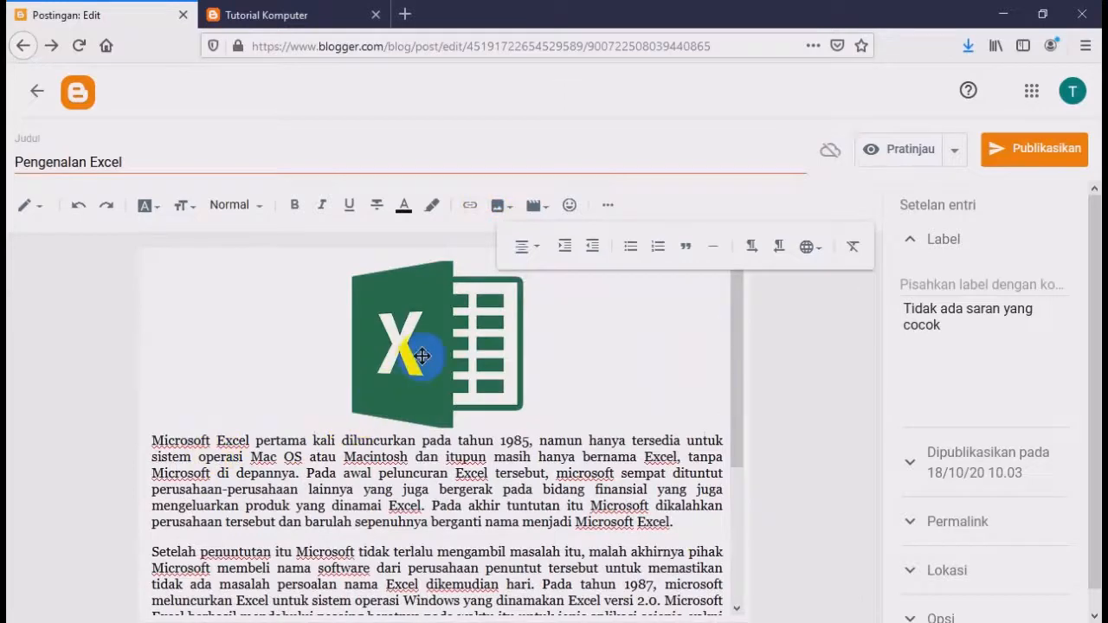
{"action": "left_click", "coordinate": [434, 418]}
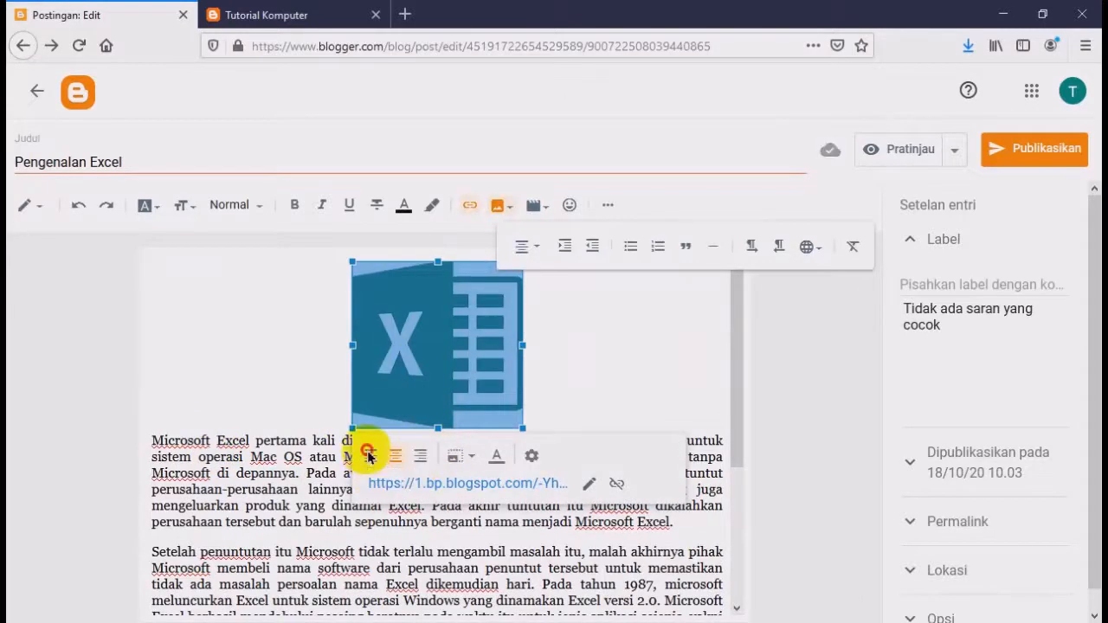
{"action": "left_click", "coordinate": [368, 456]}
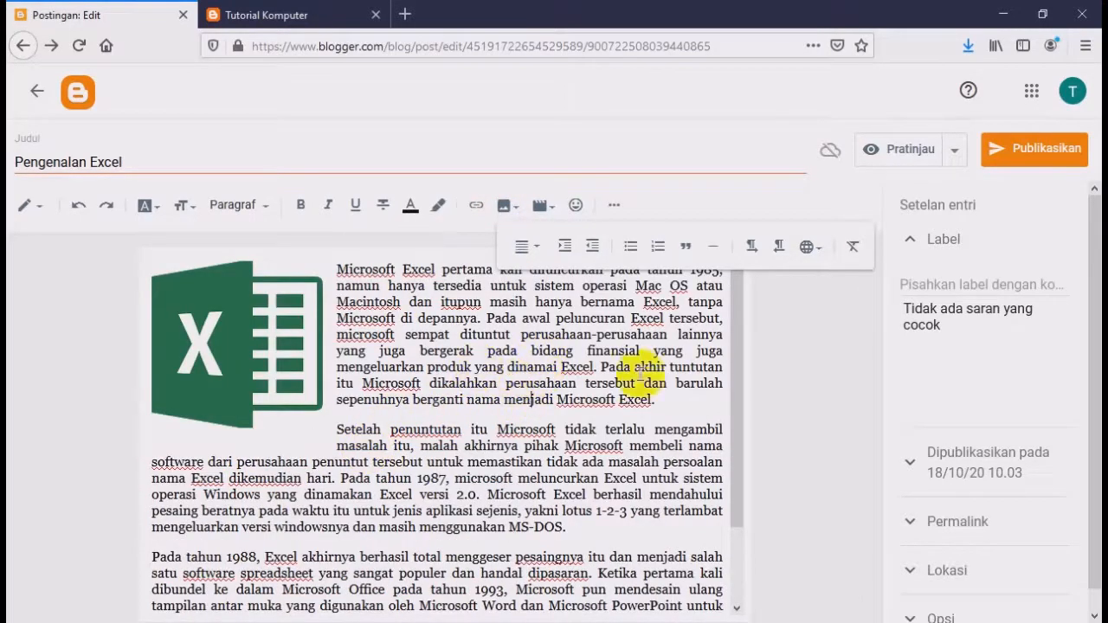
{"action": "left_click", "coordinate": [927, 283]}
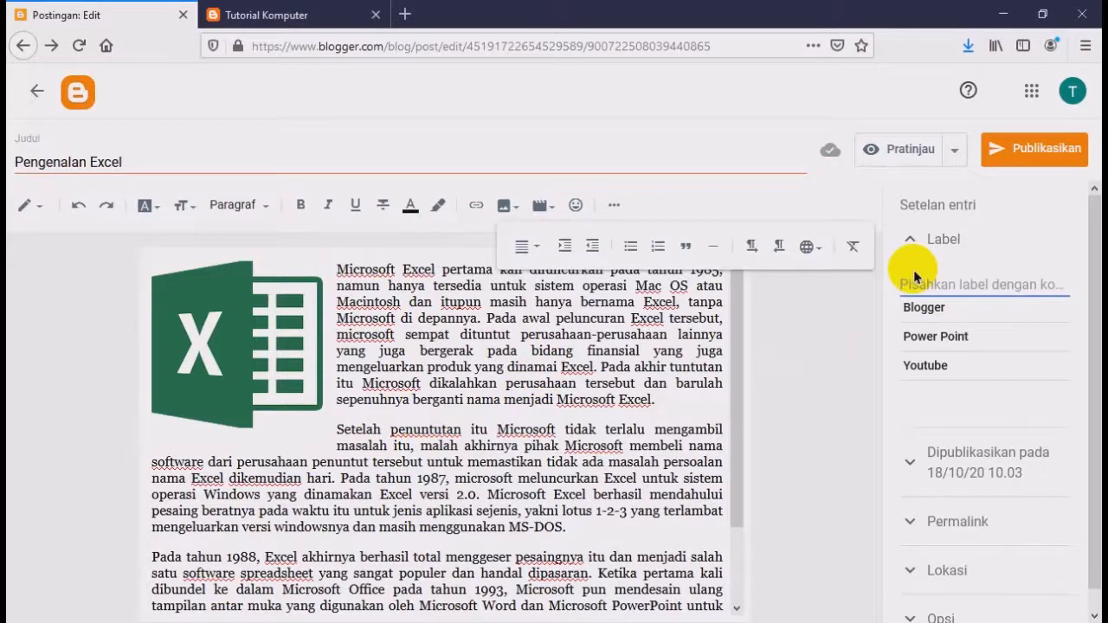
Label the Pengenalan Excel post 'Excel' and publish it, confirming with KONFIRMASI
{"action": "type", "text": "Excel"}
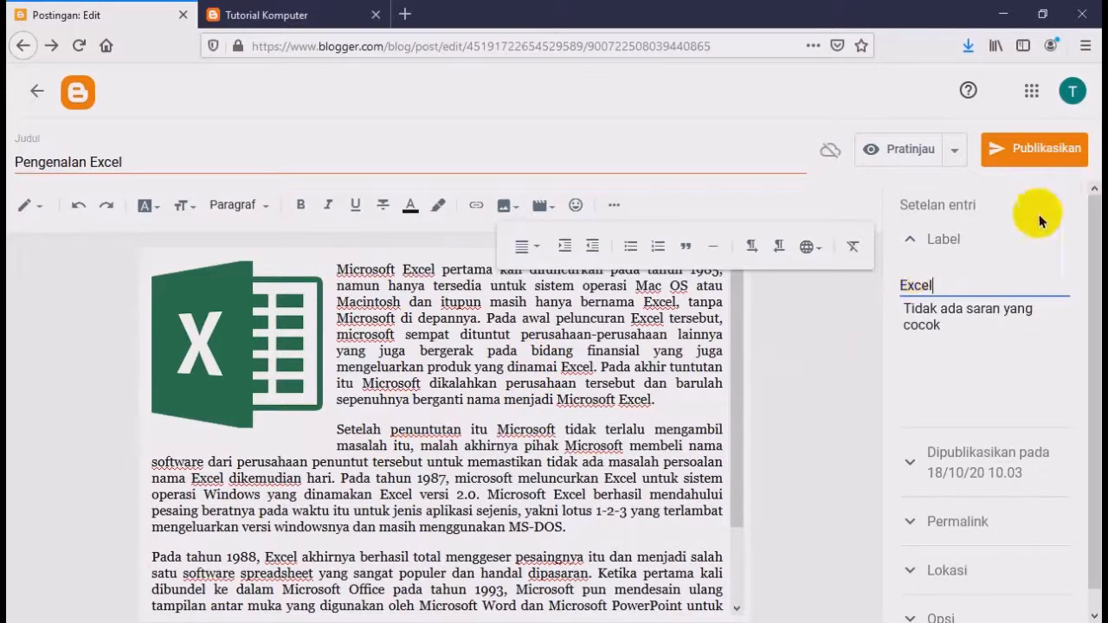
{"action": "left_click", "coordinate": [1004, 149]}
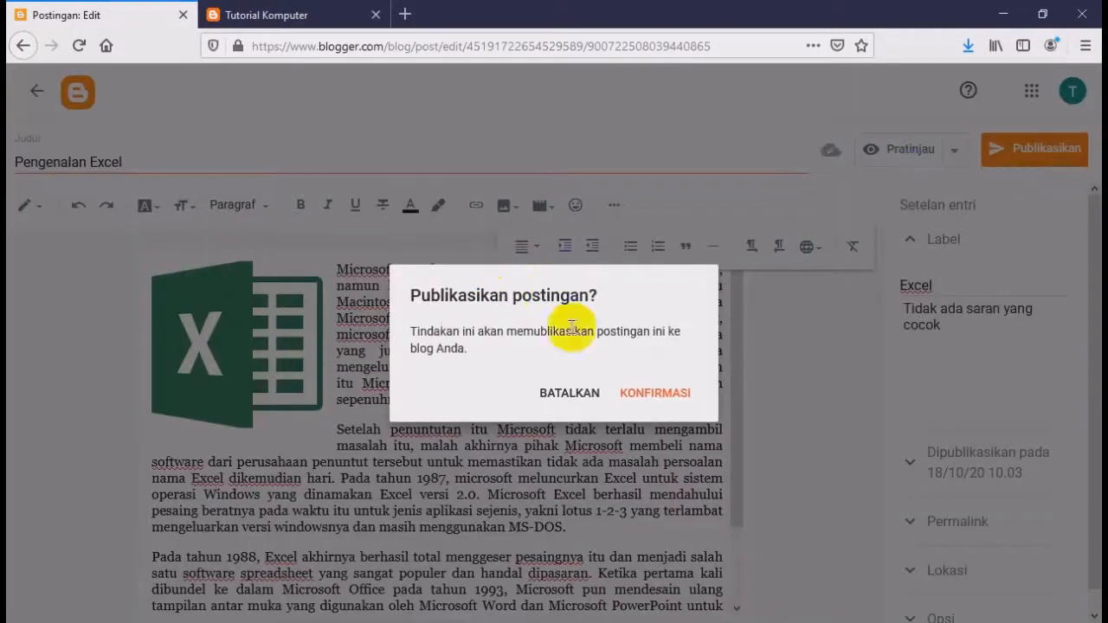
{"action": "left_click", "coordinate": [645, 394]}
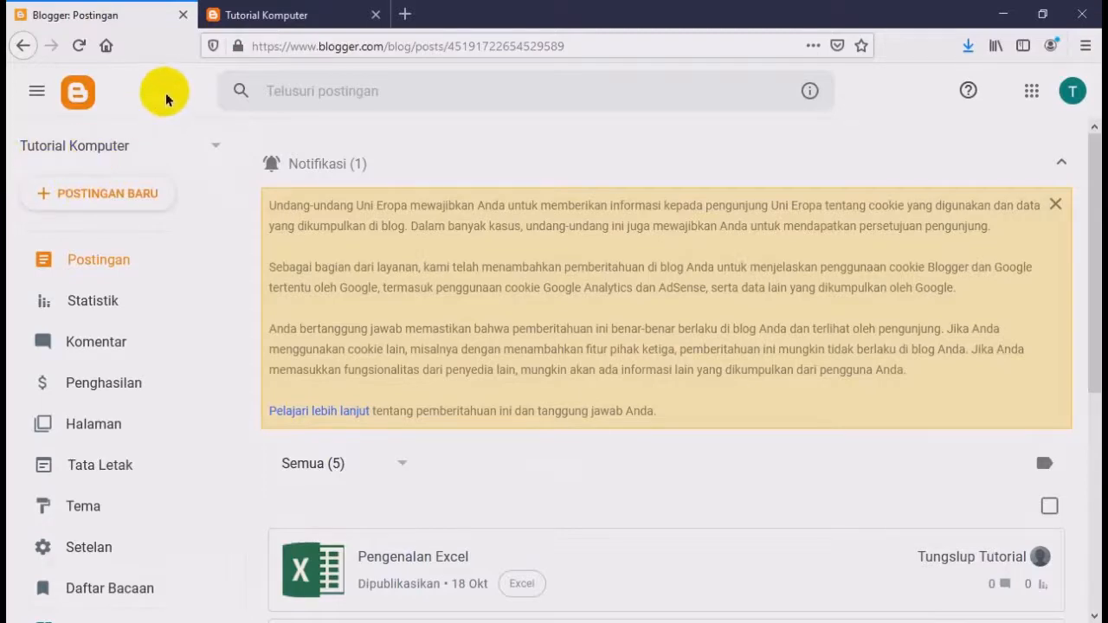
{"action": "left_click", "coordinate": [265, 17]}
{"action": "scroll", "coordinate": [353, 271], "scroll_direction": "down", "scroll_amount": 9}
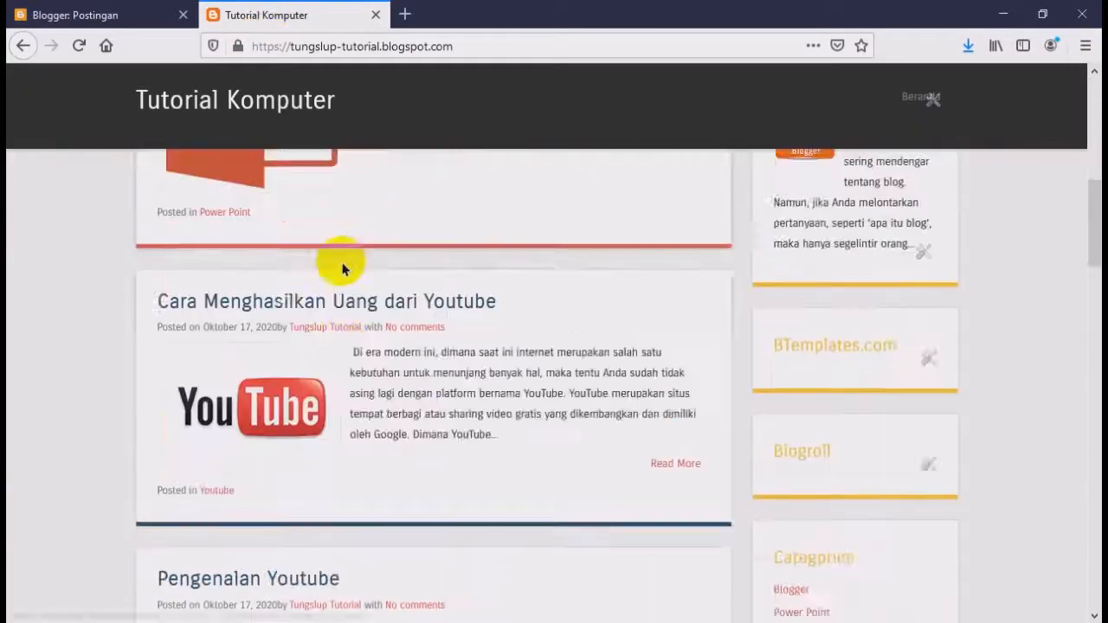
{"action": "scroll", "coordinate": [854, 321], "scroll_direction": "down", "scroll_amount": 5}
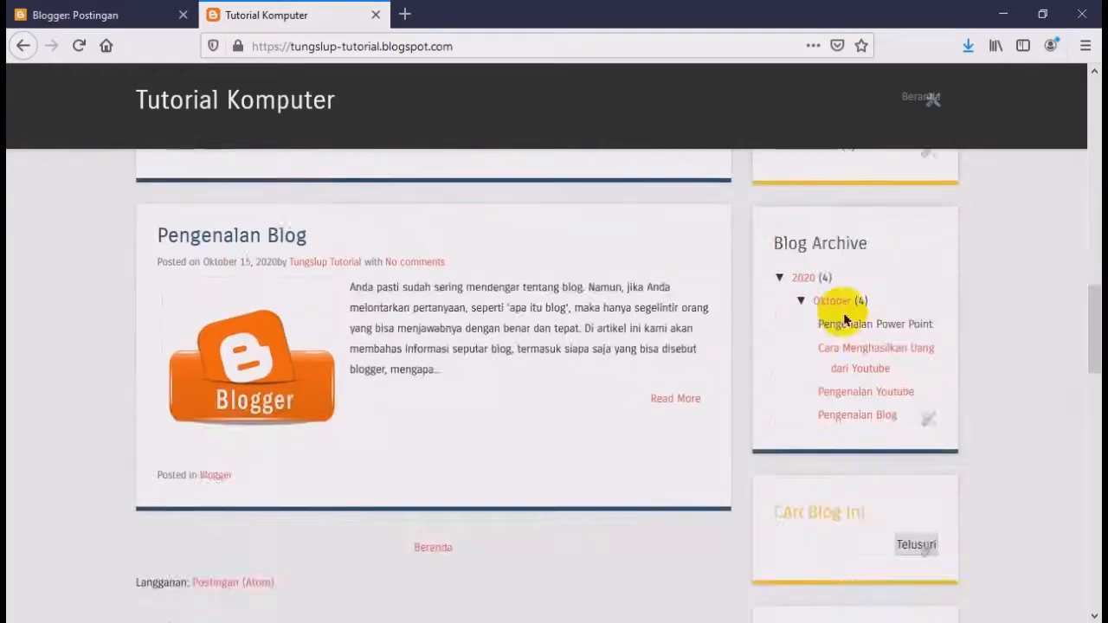
{"action": "scroll", "coordinate": [354, 321], "scroll_direction": "up", "scroll_amount": 6}
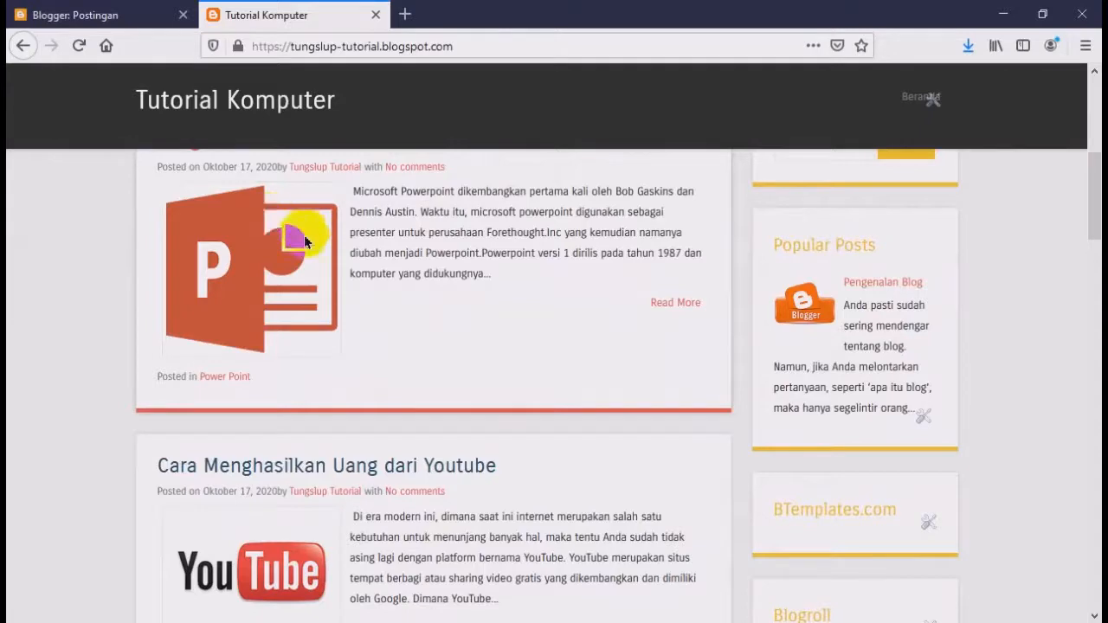
{"action": "scroll", "coordinate": [363, 225], "scroll_direction": "up", "scroll_amount": 5}
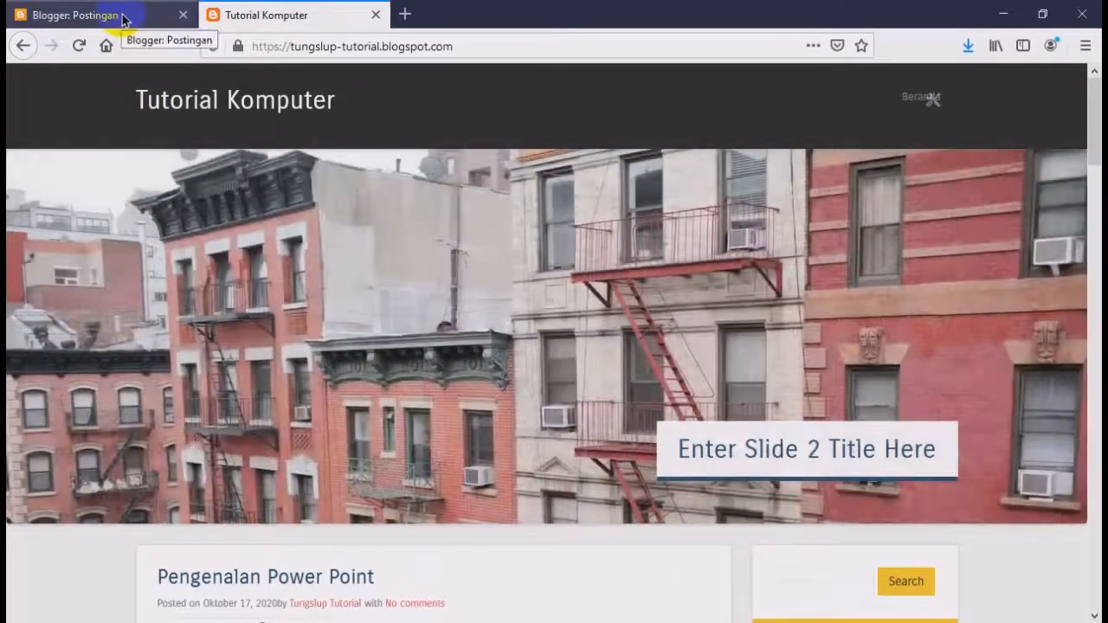
{"action": "left_click", "coordinate": [121, 16]}
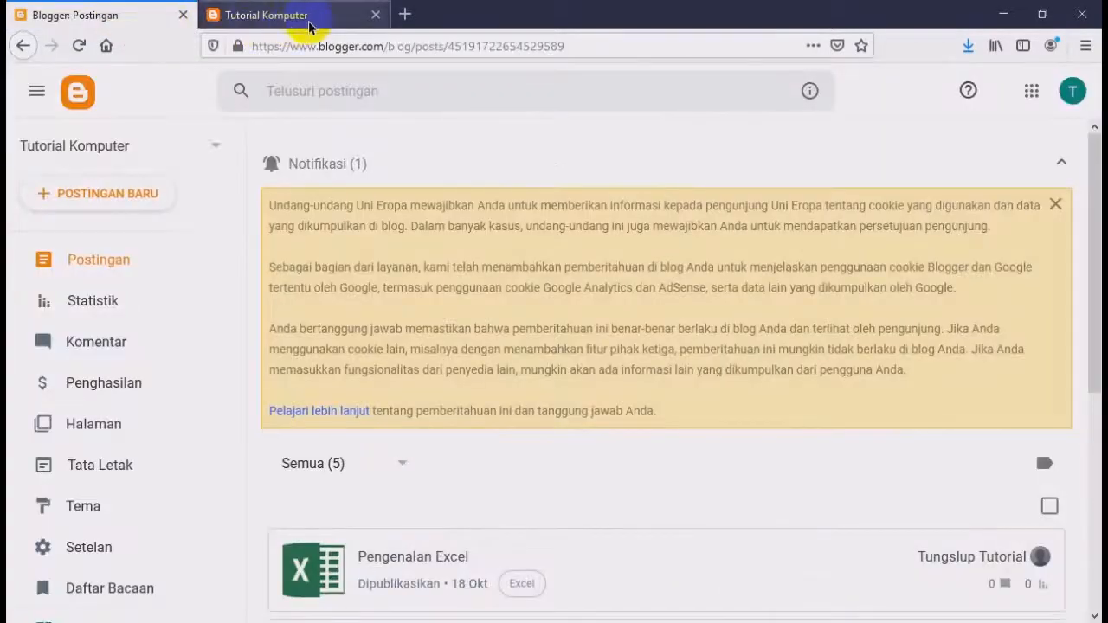
{"action": "left_click", "coordinate": [311, 23]}
{"action": "left_click", "coordinate": [106, 16]}
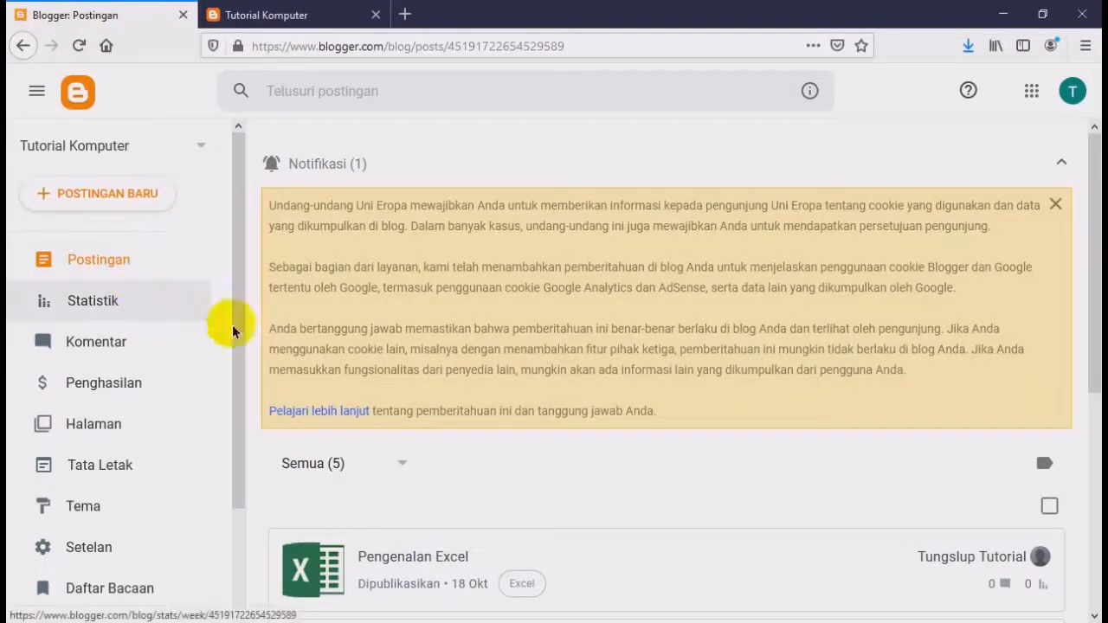
{"action": "scroll", "coordinate": [381, 324], "scroll_direction": "down", "scroll_amount": 4}
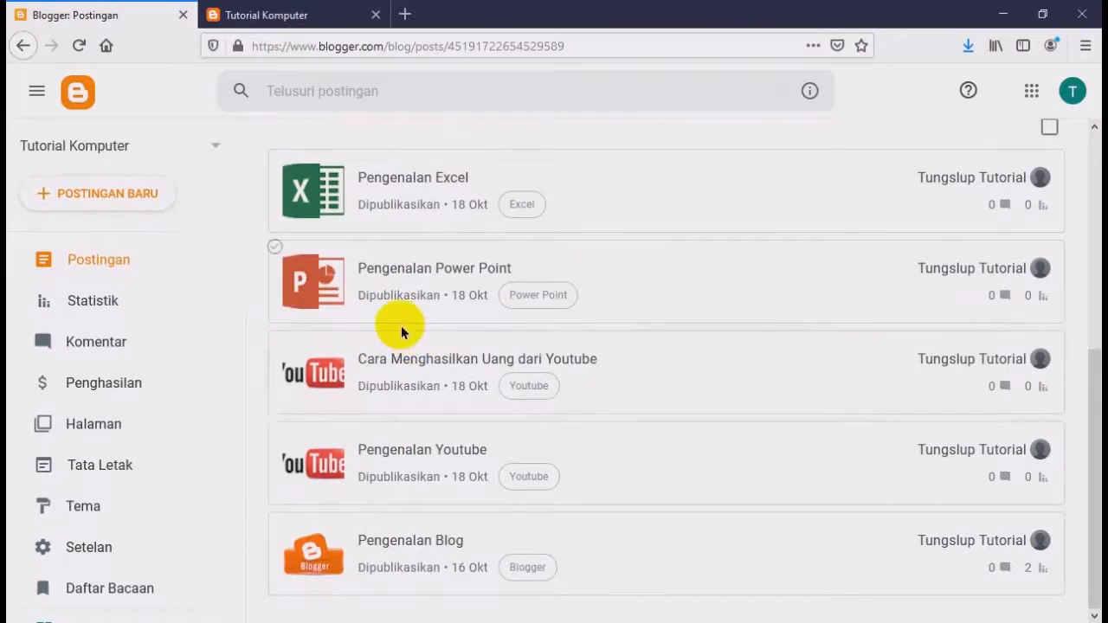
{"action": "left_click", "coordinate": [285, 15]}
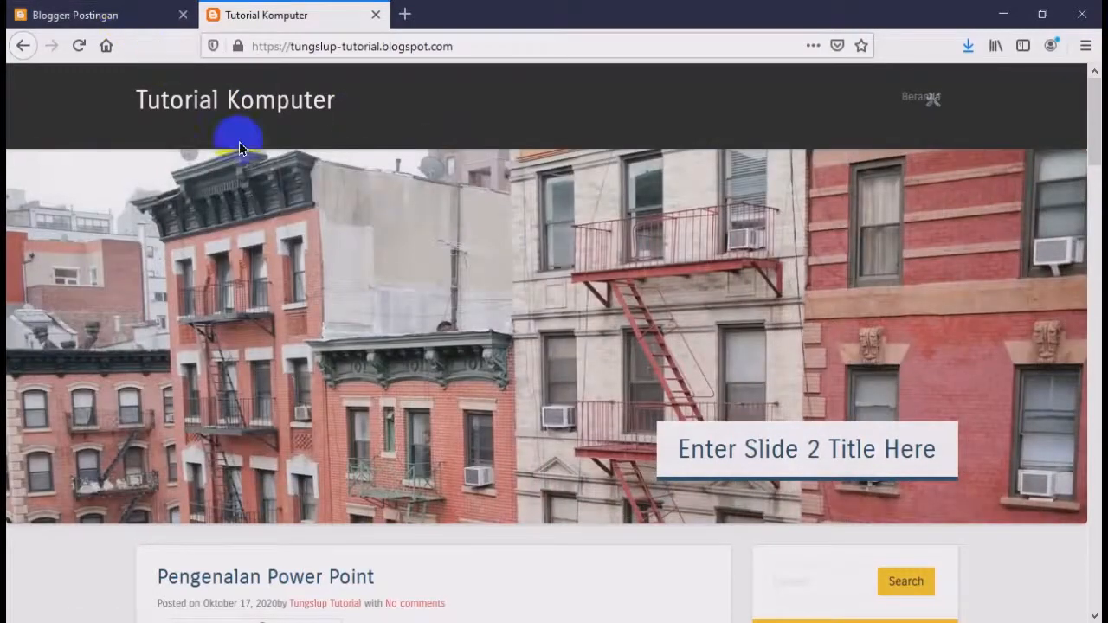
{"action": "left_click", "coordinate": [933, 115]}
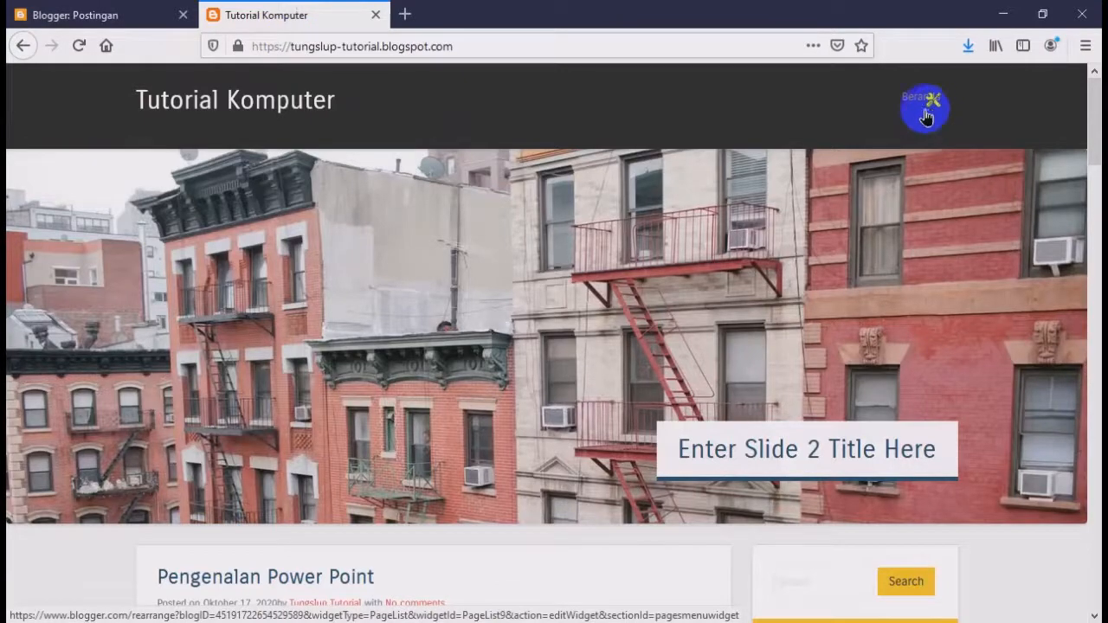
{"action": "scroll", "coordinate": [915, 235], "scroll_direction": "down", "scroll_amount": 6}
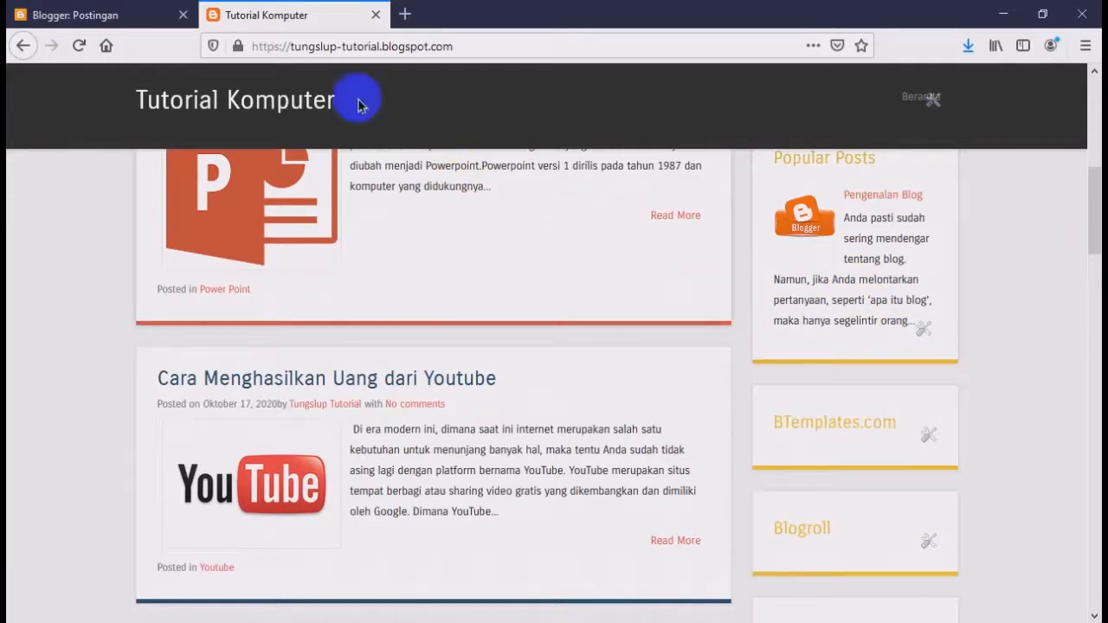
{"action": "left_click", "coordinate": [93, 17]}
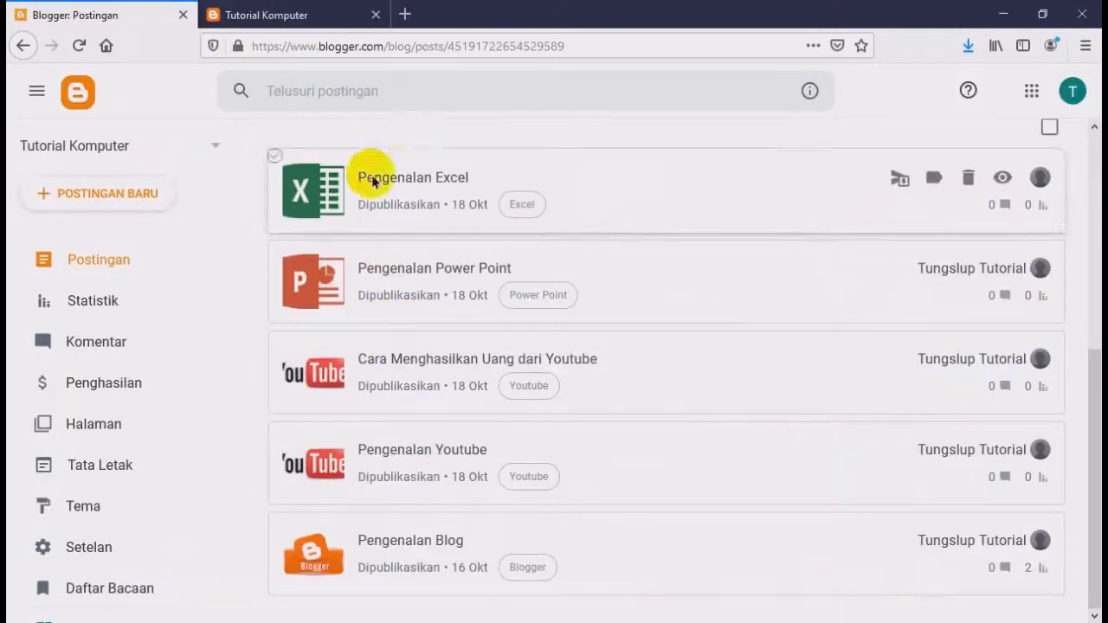
{"action": "left_click", "coordinate": [272, 19]}
{"action": "scroll", "coordinate": [323, 303], "scroll_direction": "down", "scroll_amount": 5}
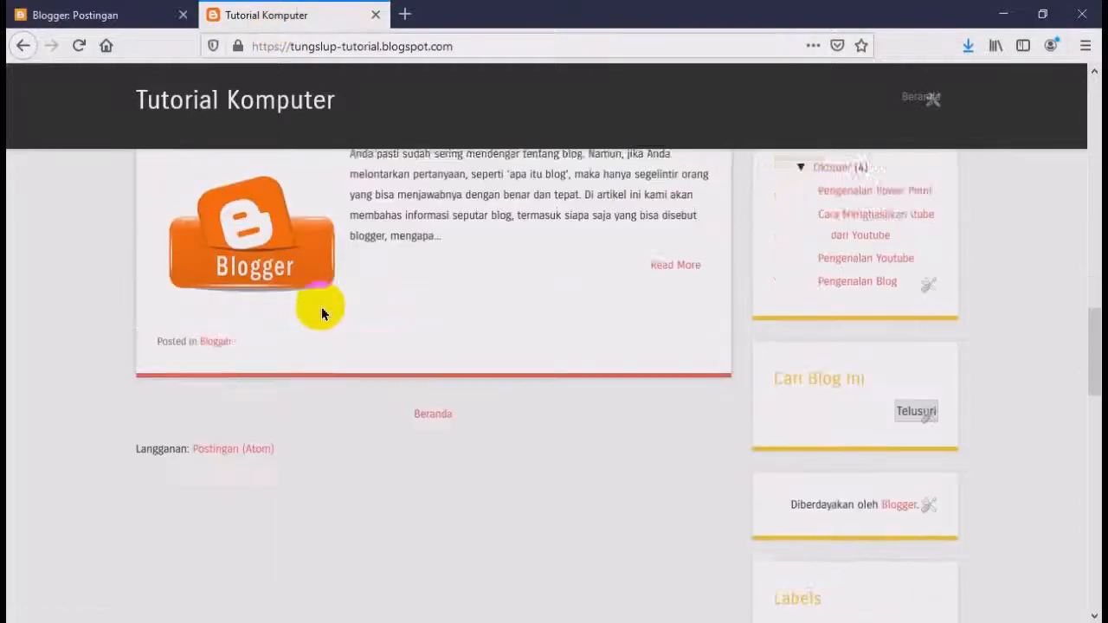
{"action": "scroll", "coordinate": [394, 303], "scroll_direction": "up", "scroll_amount": 15}
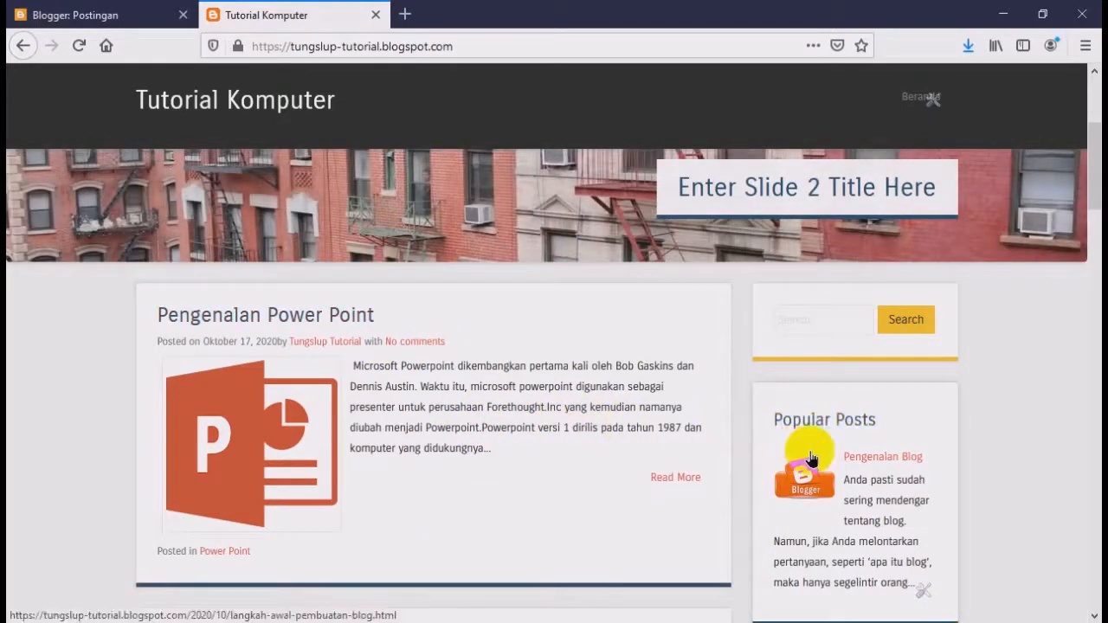
{"action": "scroll", "coordinate": [519, 514], "scroll_direction": "down", "scroll_amount": 6}
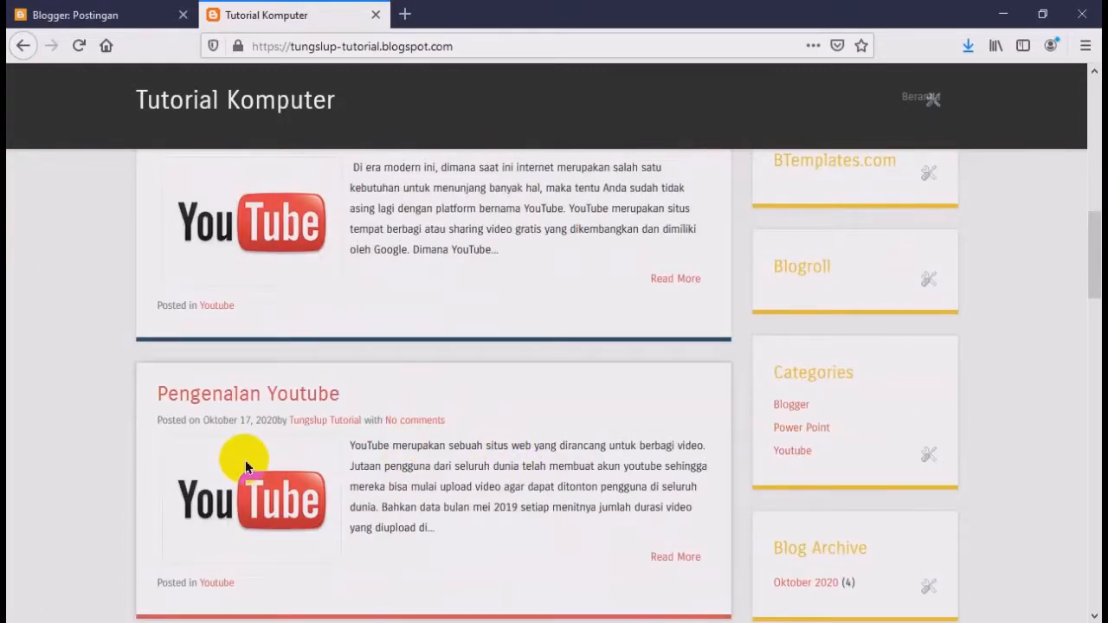
{"action": "scroll", "coordinate": [152, 485], "scroll_direction": "down", "scroll_amount": 4}
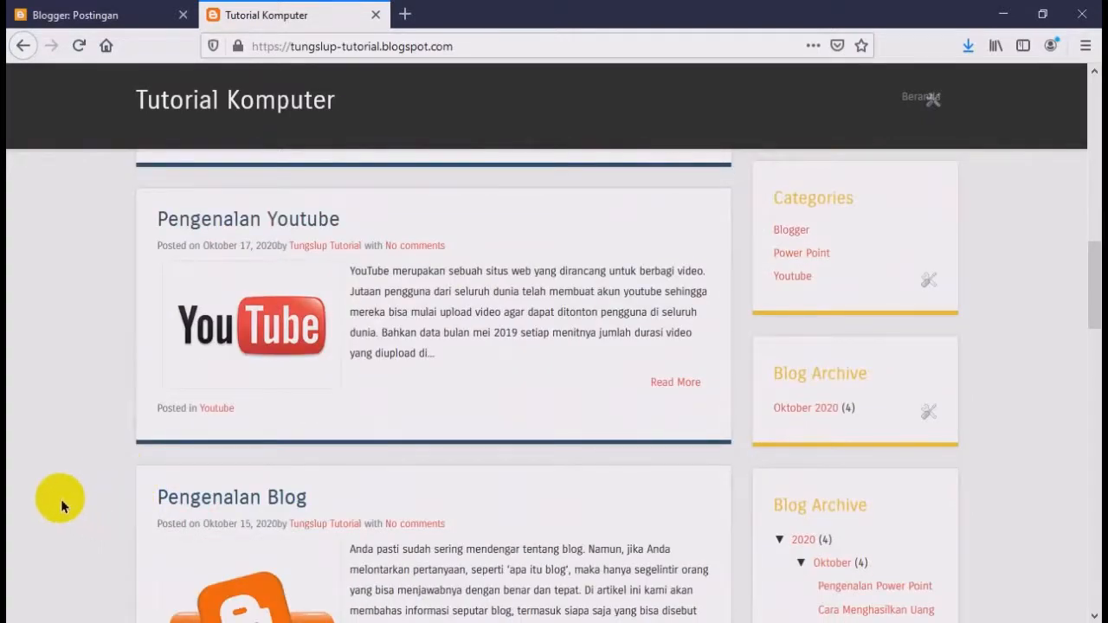
{"action": "scroll", "coordinate": [185, 424], "scroll_direction": "up", "scroll_amount": 3}
{"action": "left_click", "coordinate": [120, 21]}
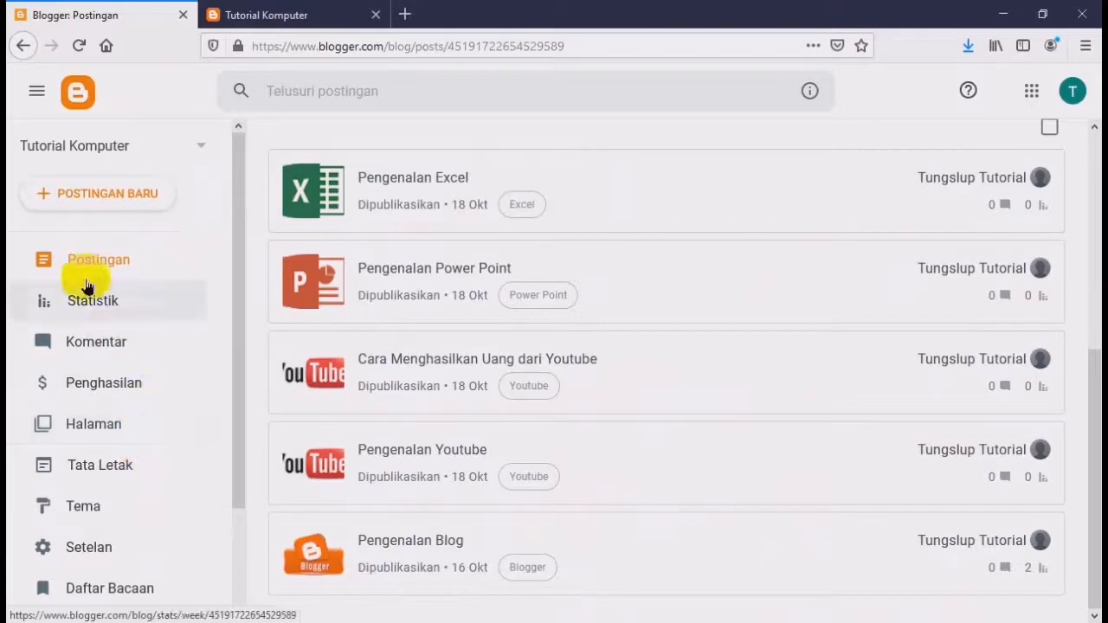
Open Tata Letak, dismiss the cookie notice, and view the live Tutorial Komputer blog page
{"action": "left_click", "coordinate": [105, 472]}
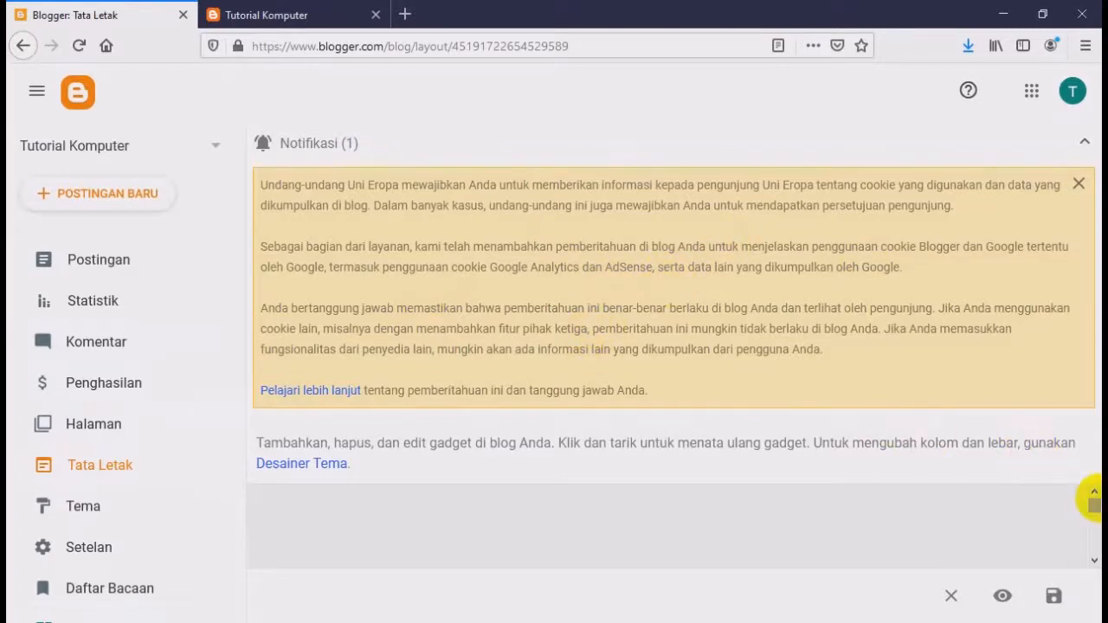
{"action": "left_click_drag", "start_coordinate": [1094, 502], "coordinate": [1021, 514]}
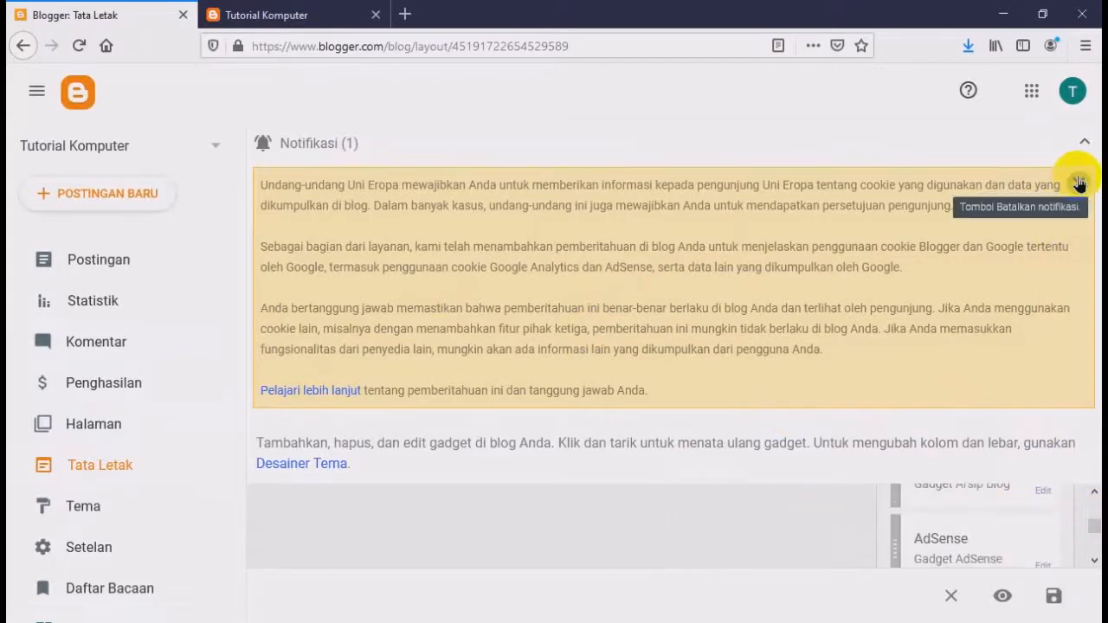
{"action": "left_click", "coordinate": [1078, 183]}
{"action": "scroll", "coordinate": [758, 282], "scroll_direction": "up", "scroll_amount": 5}
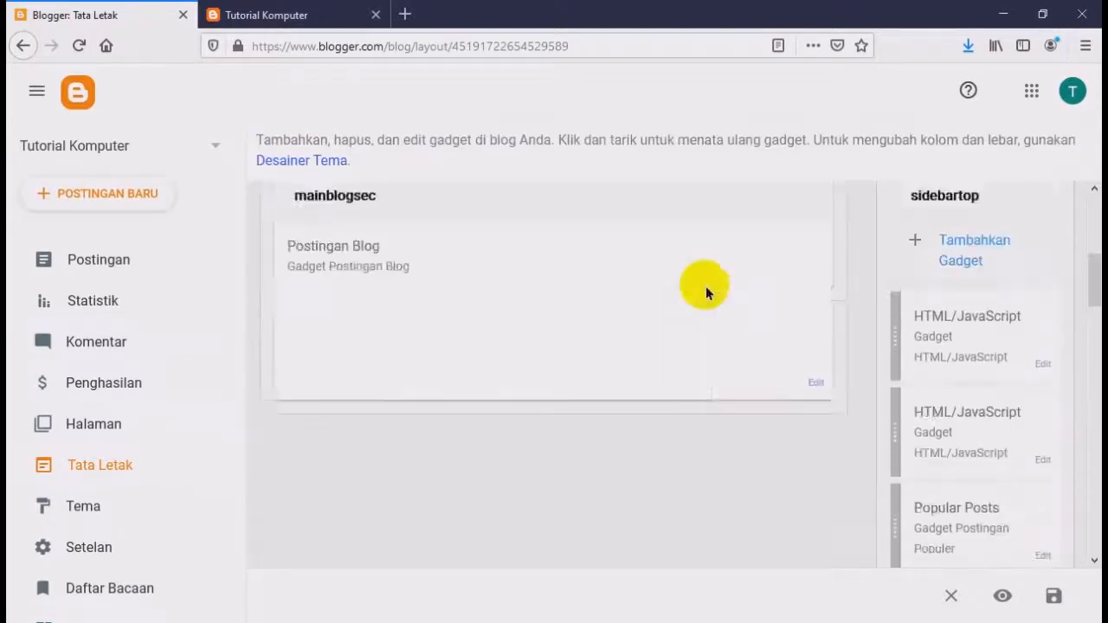
{"action": "scroll", "coordinate": [697, 286], "scroll_direction": "up", "scroll_amount": 4}
{"action": "scroll", "coordinate": [659, 303], "scroll_direction": "down", "scroll_amount": 5}
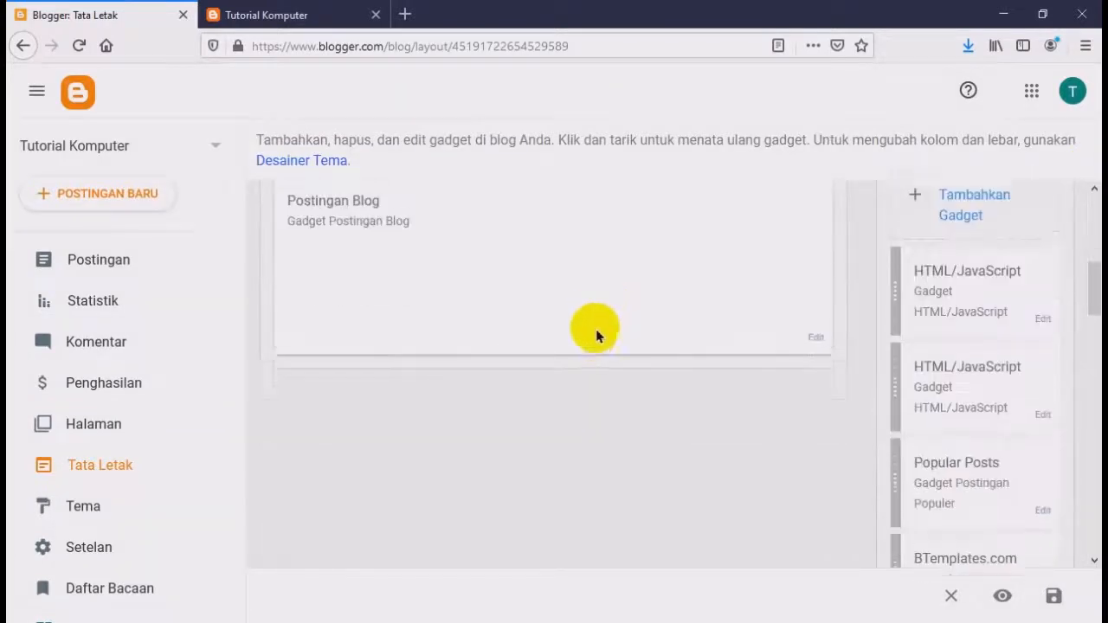
{"action": "scroll", "coordinate": [595, 331], "scroll_direction": "up", "scroll_amount": 1}
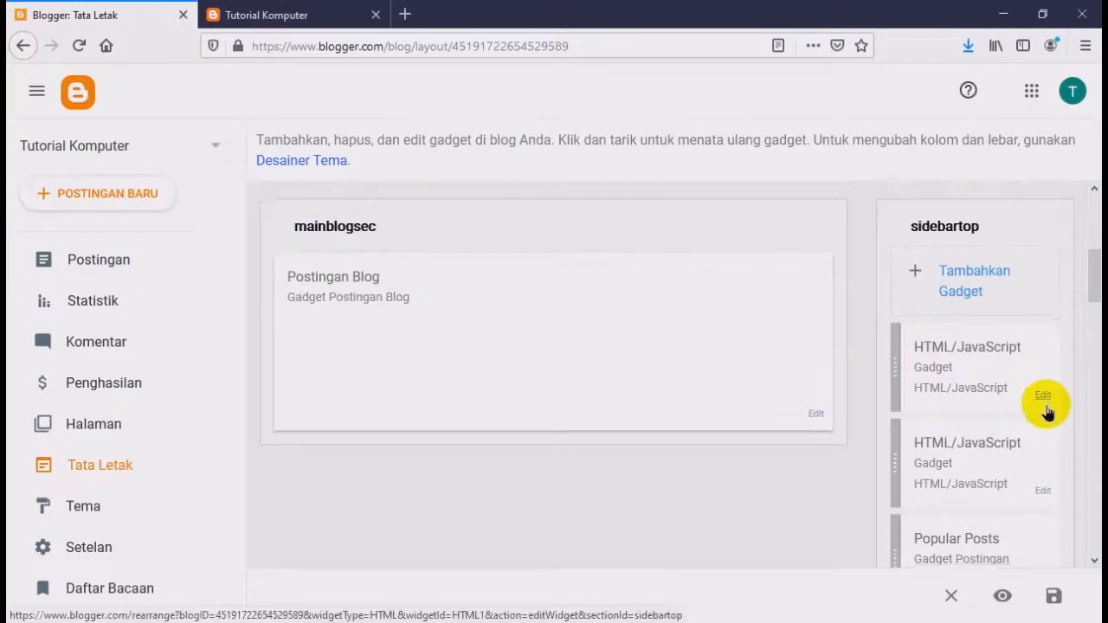
{"action": "scroll", "coordinate": [1034, 398], "scroll_direction": "down", "scroll_amount": 4}
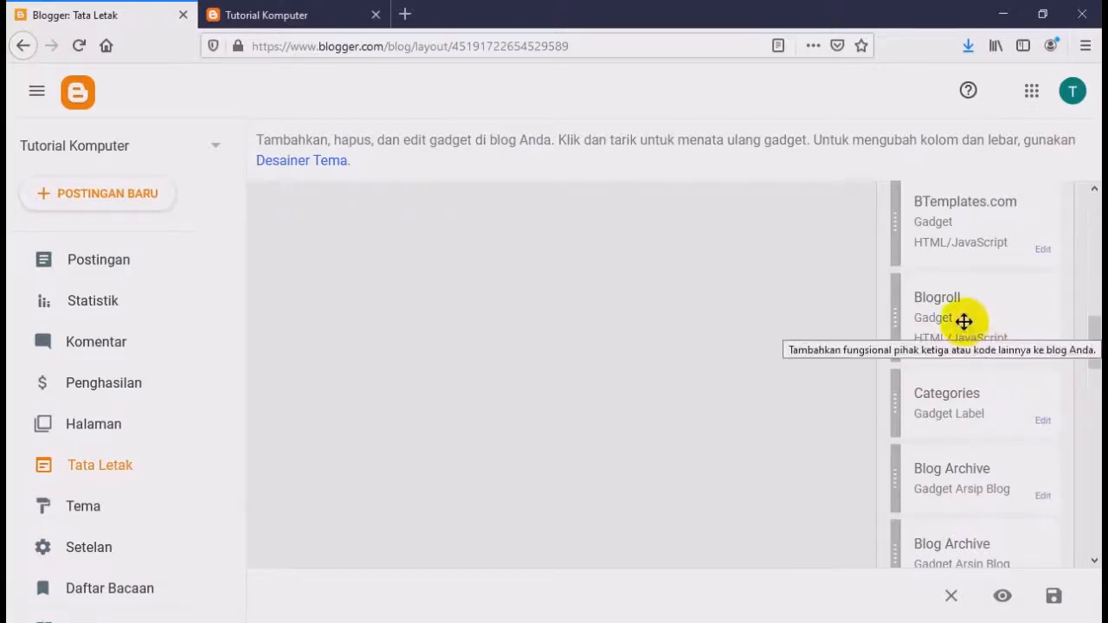
{"action": "left_click", "coordinate": [294, 12]}
{"action": "scroll", "coordinate": [485, 271], "scroll_direction": "down", "scroll_amount": 10}
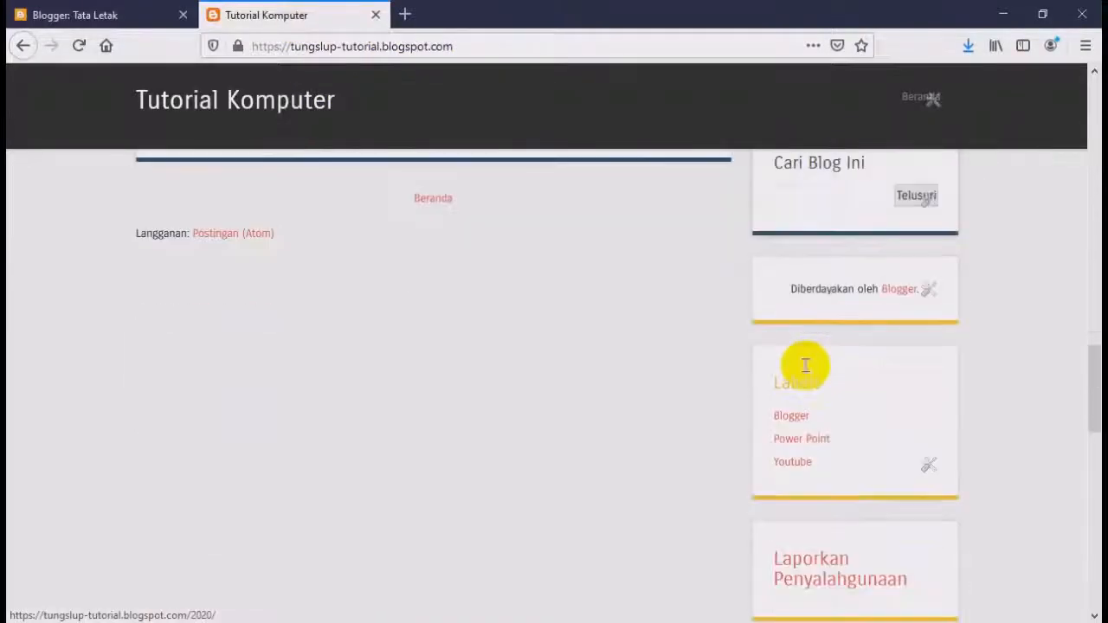
{"action": "scroll", "coordinate": [806, 403], "scroll_direction": "down", "scroll_amount": 5}
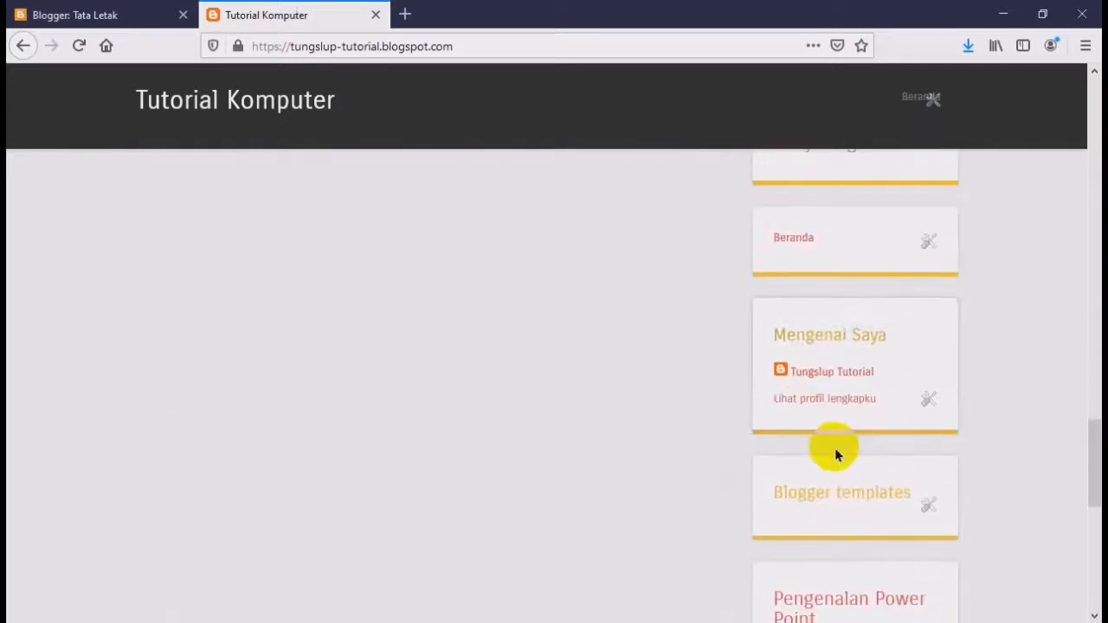
{"action": "scroll", "coordinate": [862, 390], "scroll_direction": "down", "scroll_amount": 2}
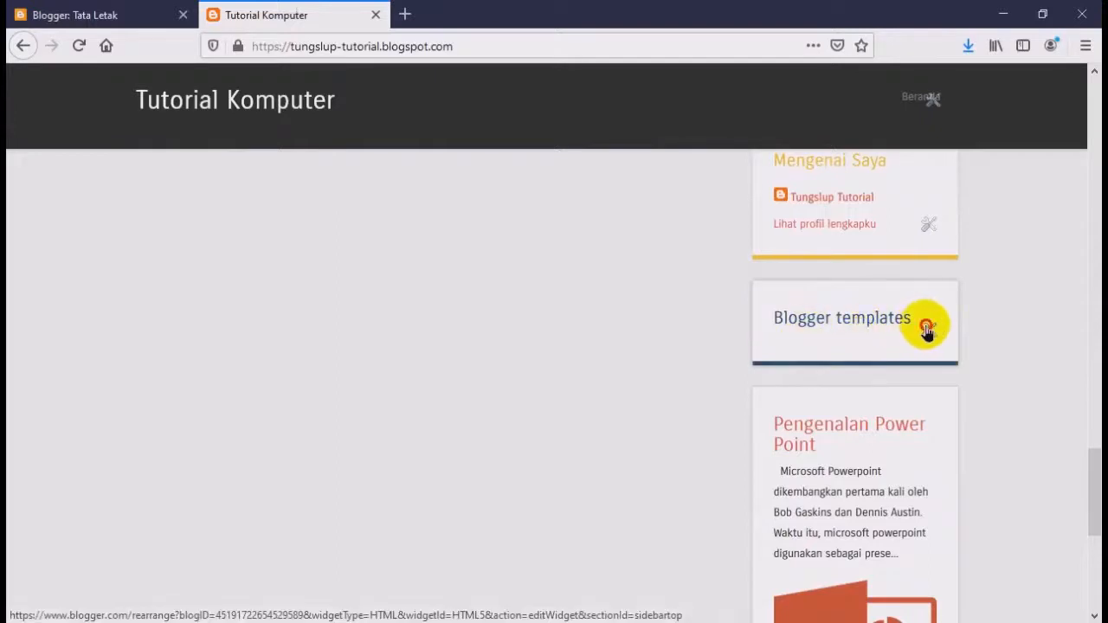
{"action": "left_click", "coordinate": [927, 331]}
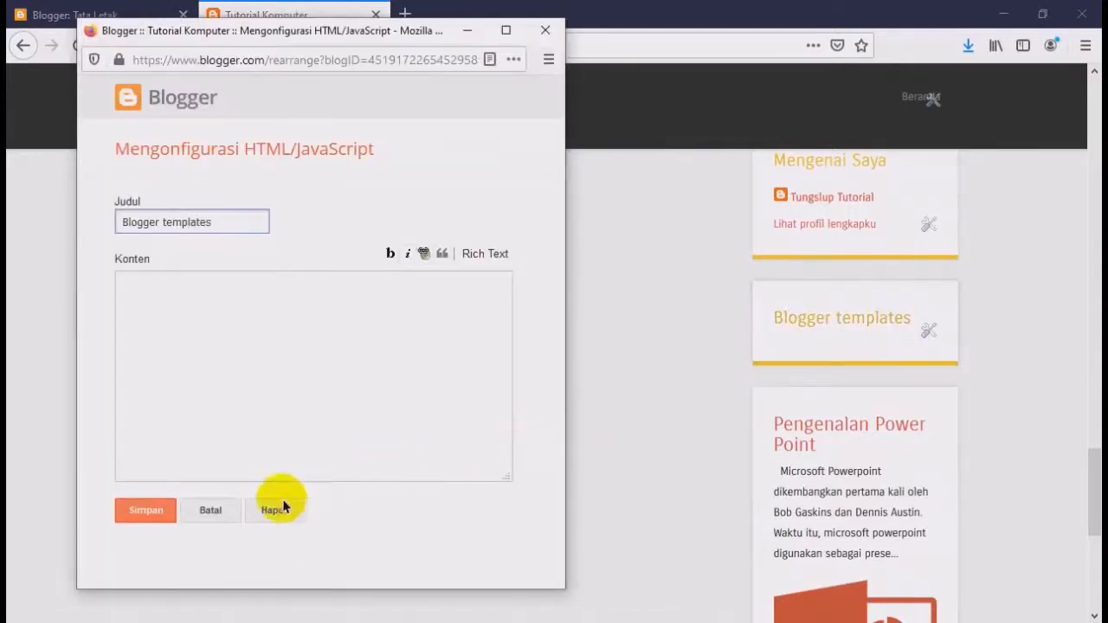
{"action": "left_click", "coordinate": [275, 510]}
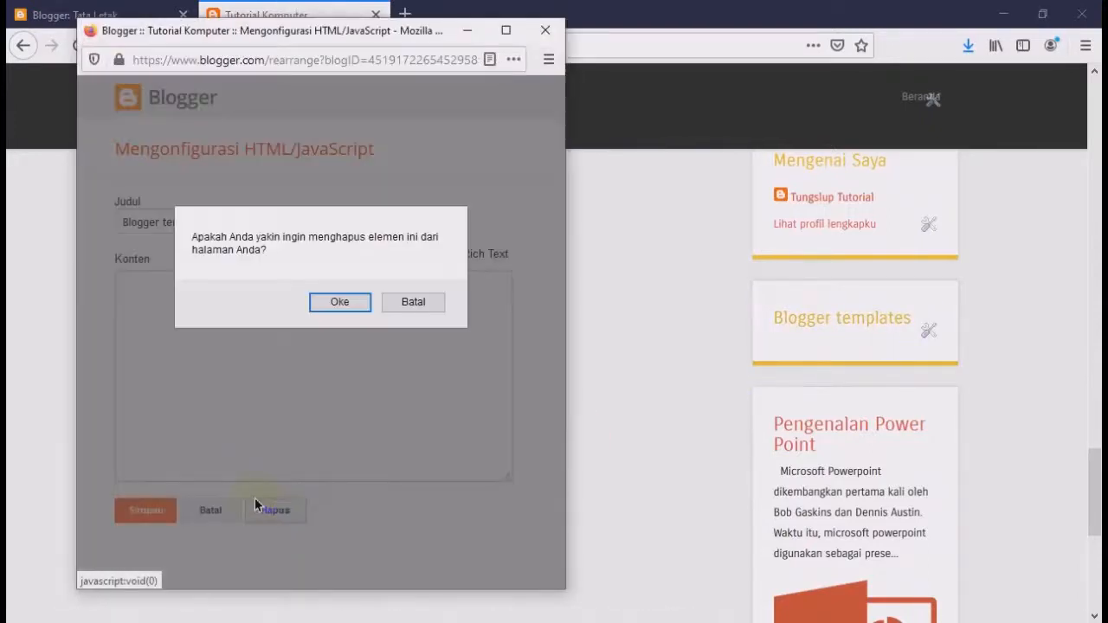
{"action": "left_click", "coordinate": [331, 300]}
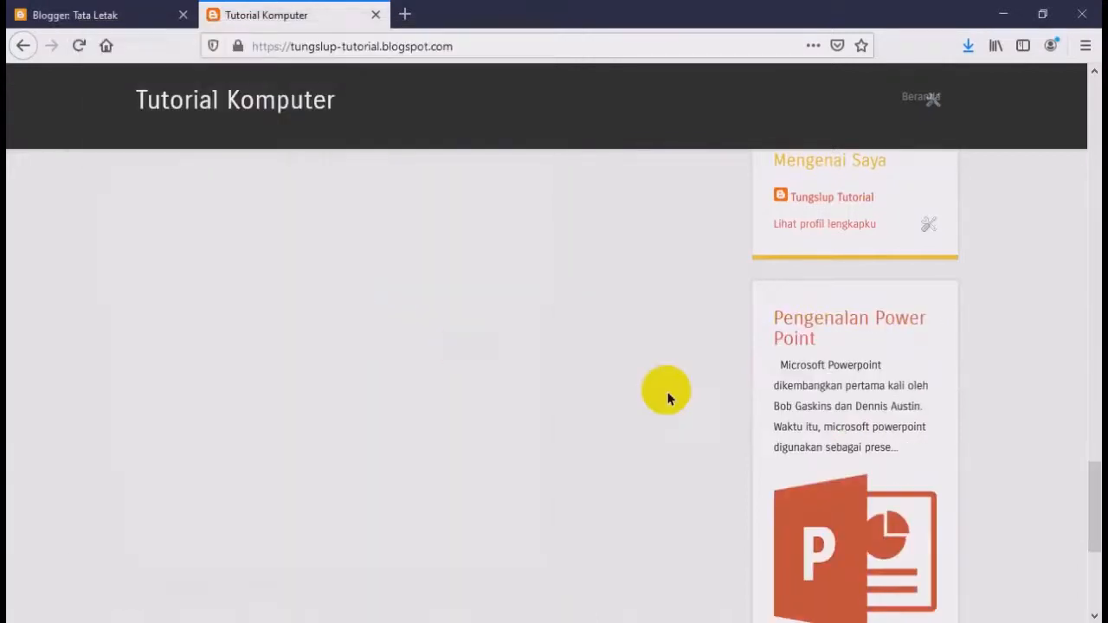
{"action": "scroll", "coordinate": [751, 353], "scroll_direction": "down", "scroll_amount": 3}
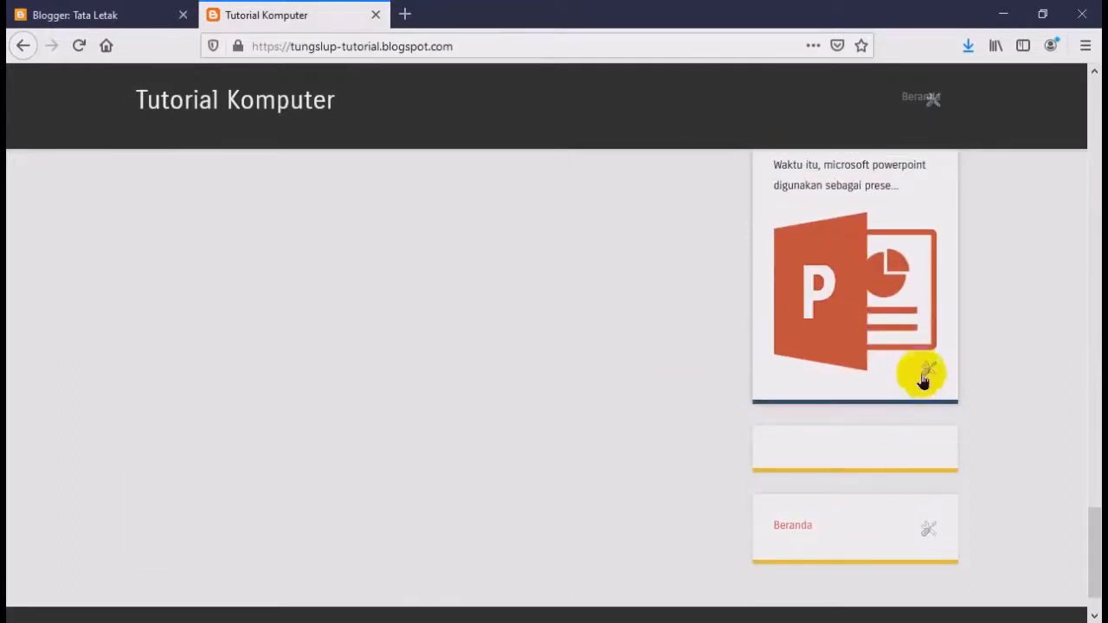
{"action": "scroll", "coordinate": [892, 342], "scroll_direction": "up", "scroll_amount": 3}
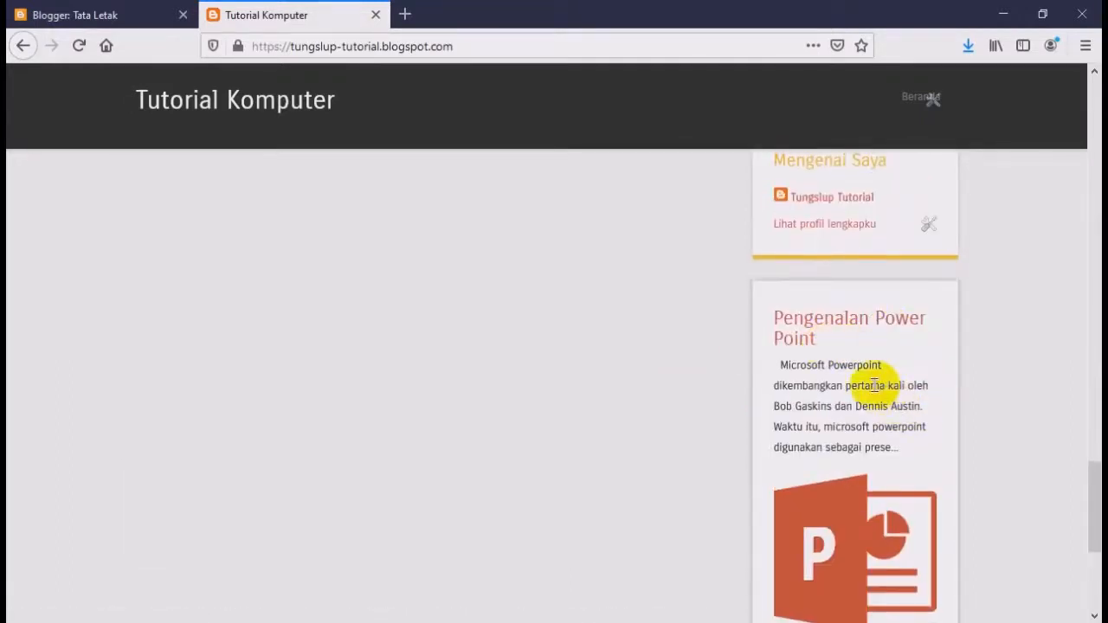
{"action": "scroll", "coordinate": [874, 381], "scroll_direction": "down", "scroll_amount": 2}
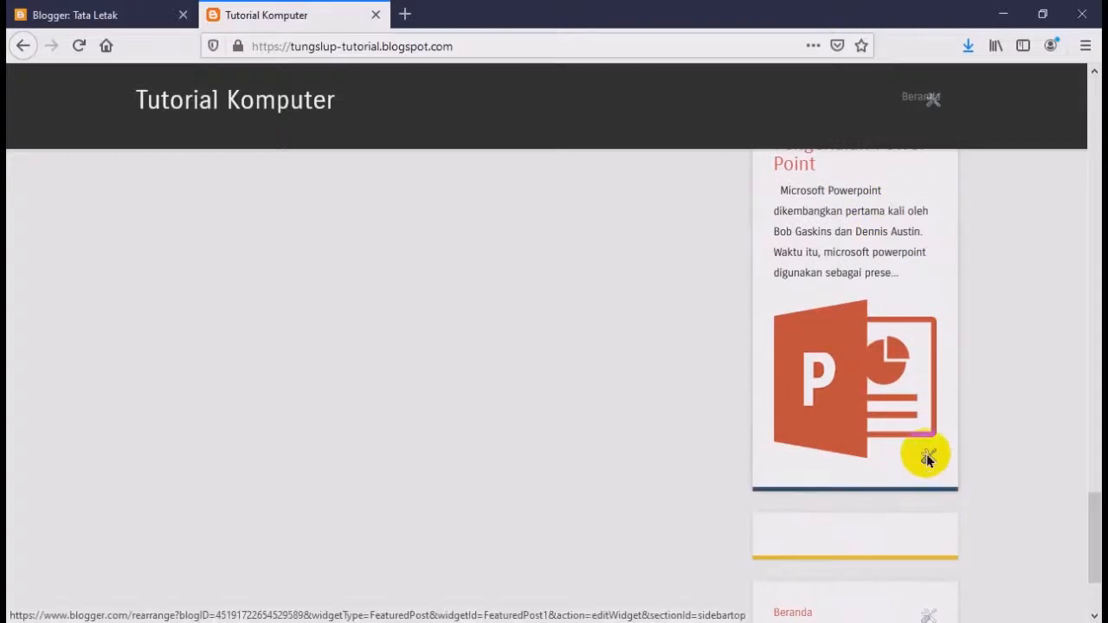
Delete the 'Entri yang Diunggulkan' featured-post gadget showing the Pengenalan Power Point card
{"action": "left_click", "coordinate": [928, 458]}
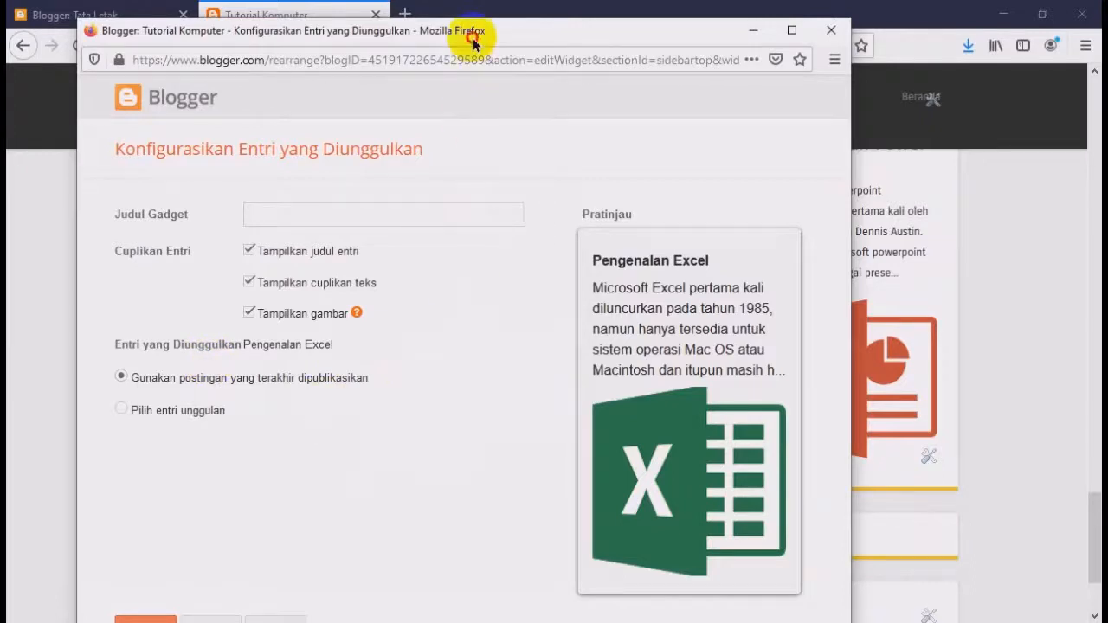
{"action": "left_click_drag", "start_coordinate": [473, 41], "coordinate": [472, 24]}
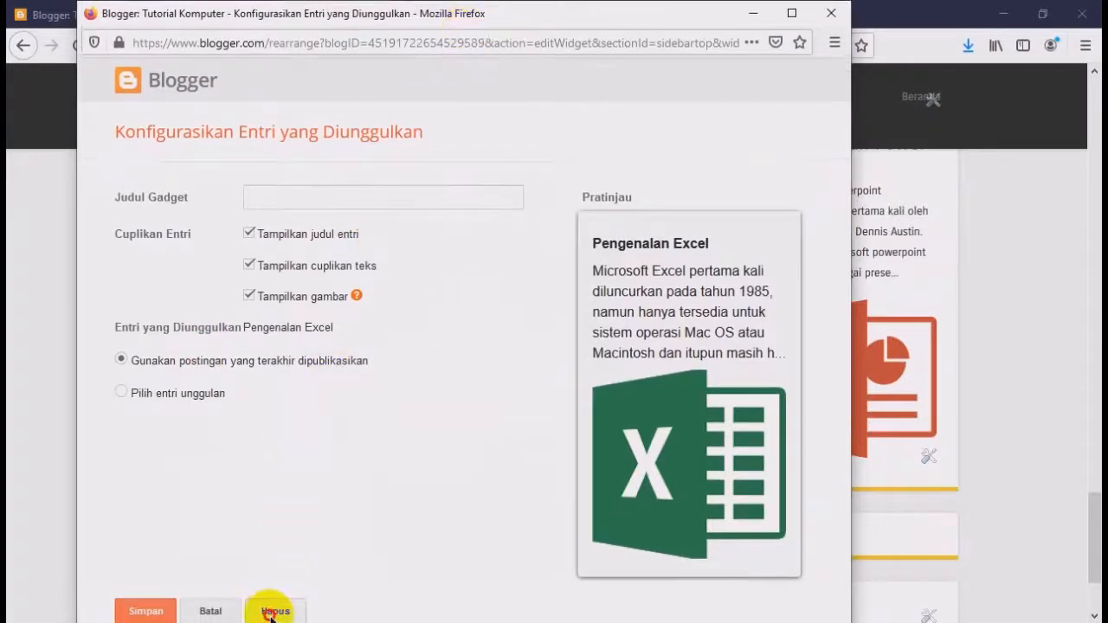
{"action": "left_click", "coordinate": [273, 611]}
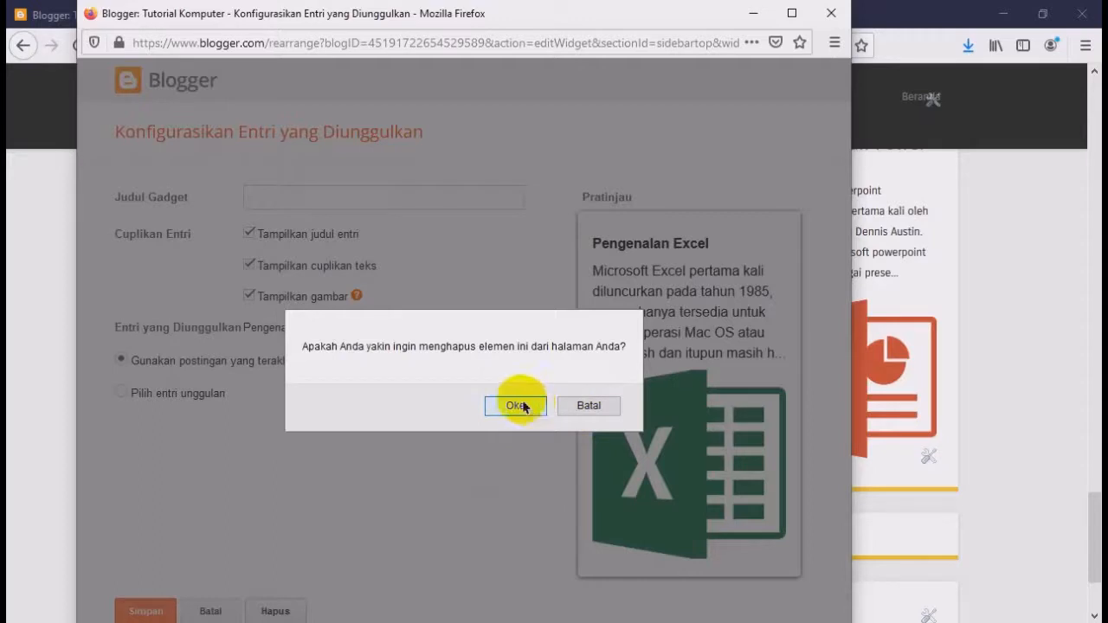
{"action": "left_click", "coordinate": [519, 405]}
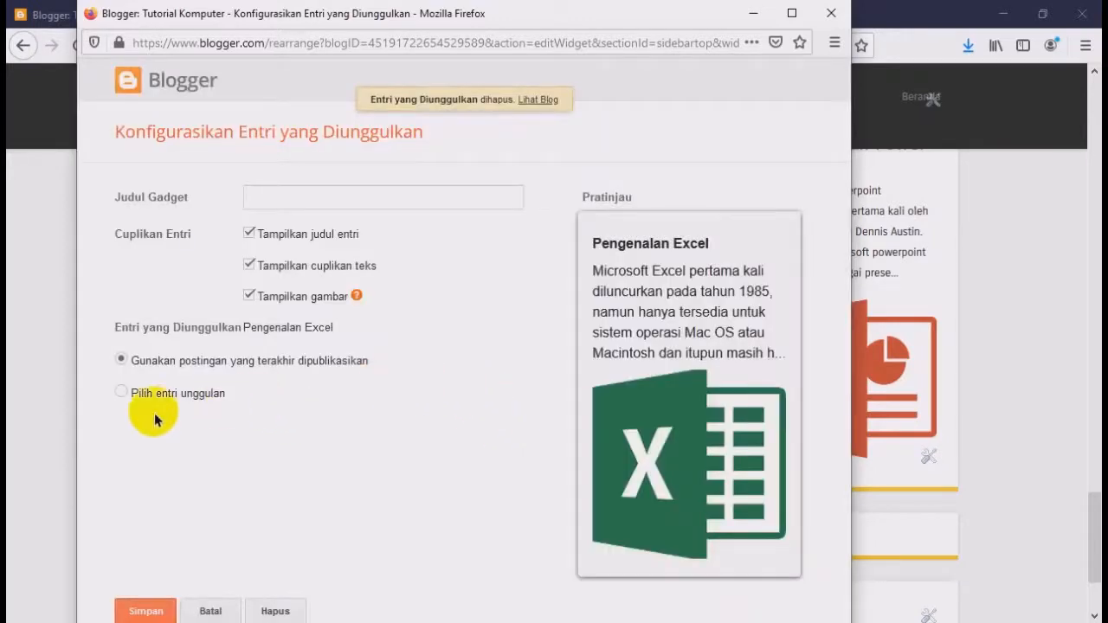
{"action": "scroll", "coordinate": [712, 352], "scroll_direction": "up", "scroll_amount": 4}
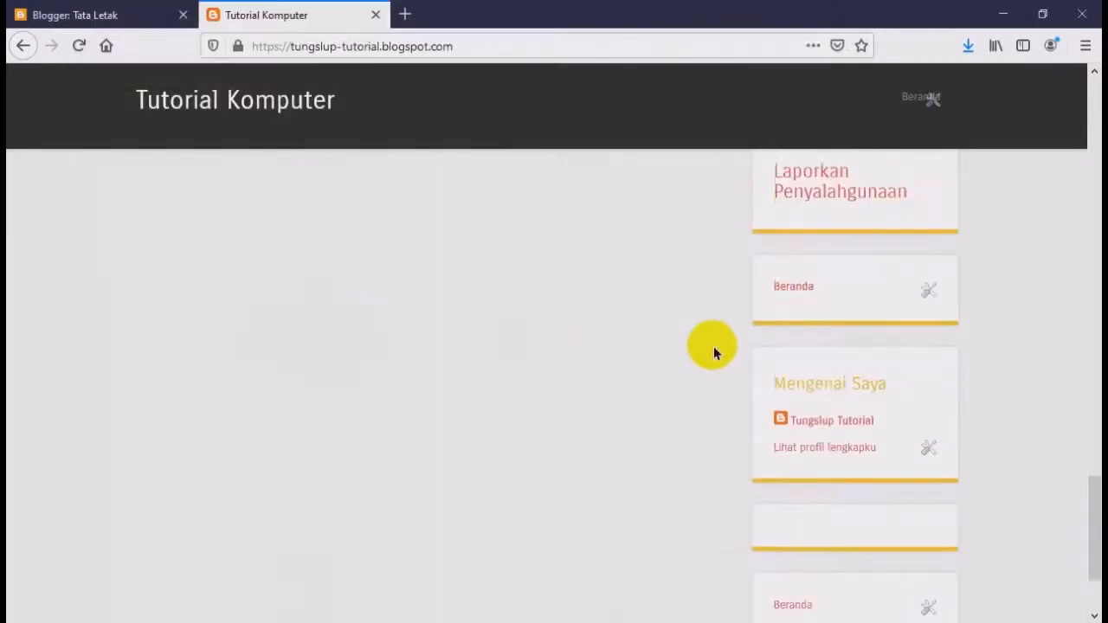
Check the live blog's sidebar without the featured post, then go back to the Tata Letak page
{"action": "scroll", "coordinate": [814, 363], "scroll_direction": "down", "scroll_amount": 4}
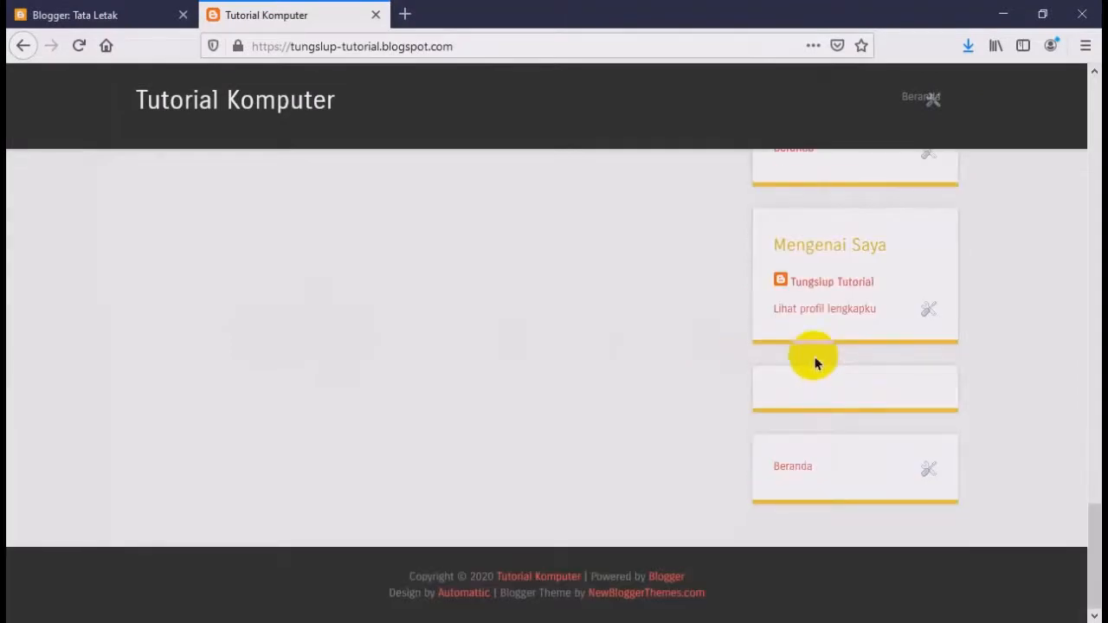
{"action": "scroll", "coordinate": [814, 362], "scroll_direction": "up", "scroll_amount": 2}
{"action": "left_click", "coordinate": [279, 110]}
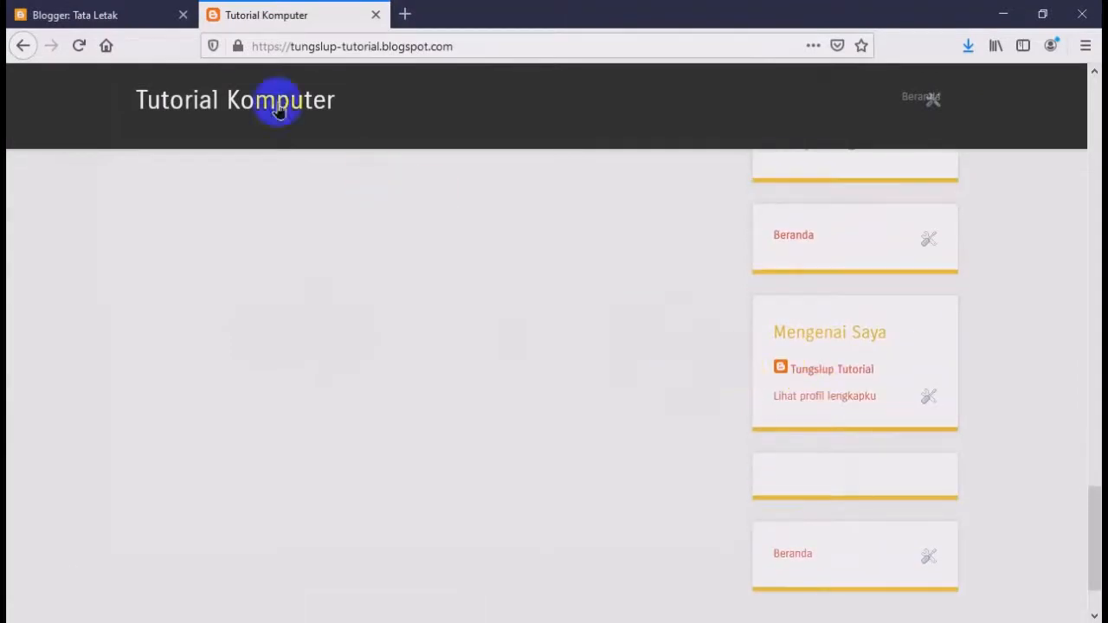
{"action": "left_click", "coordinate": [148, 12]}
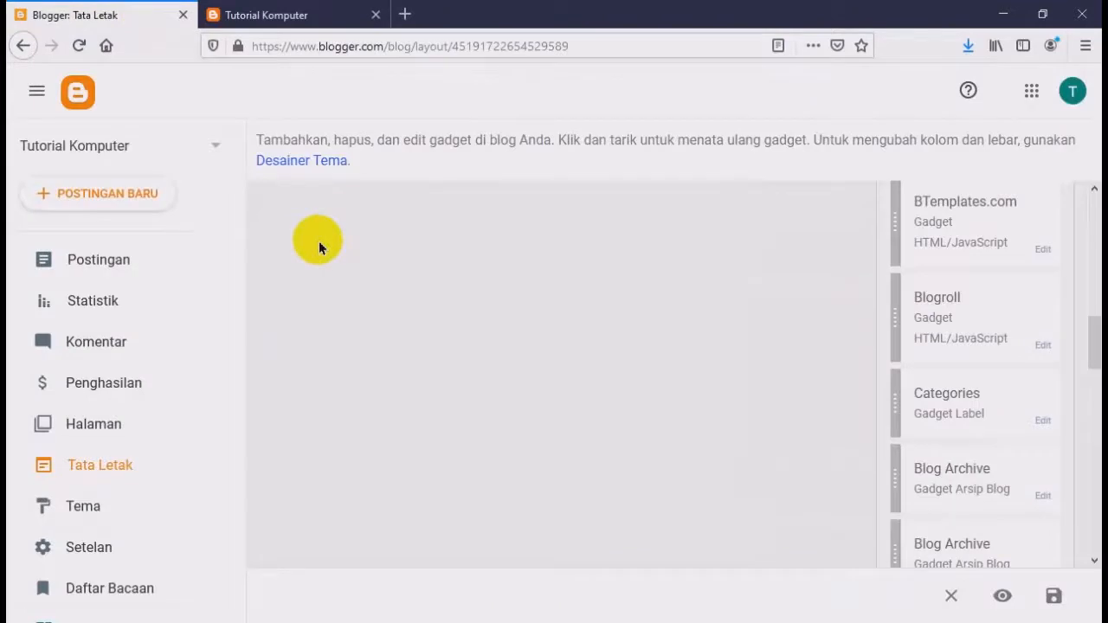
{"action": "left_click", "coordinate": [303, 16]}
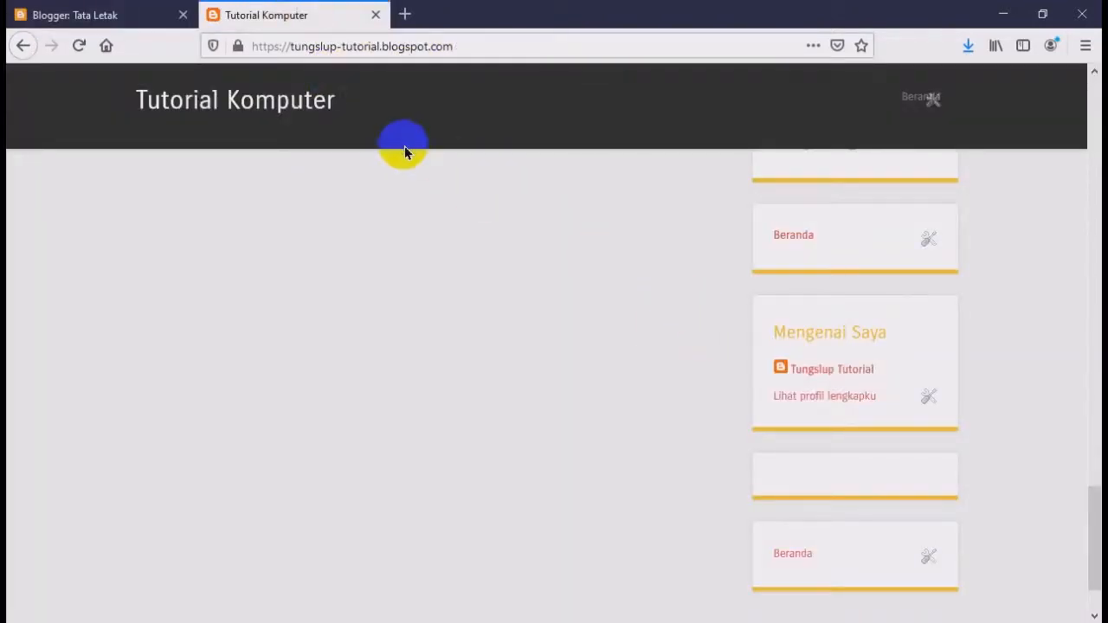
{"action": "left_click", "coordinate": [104, 15]}
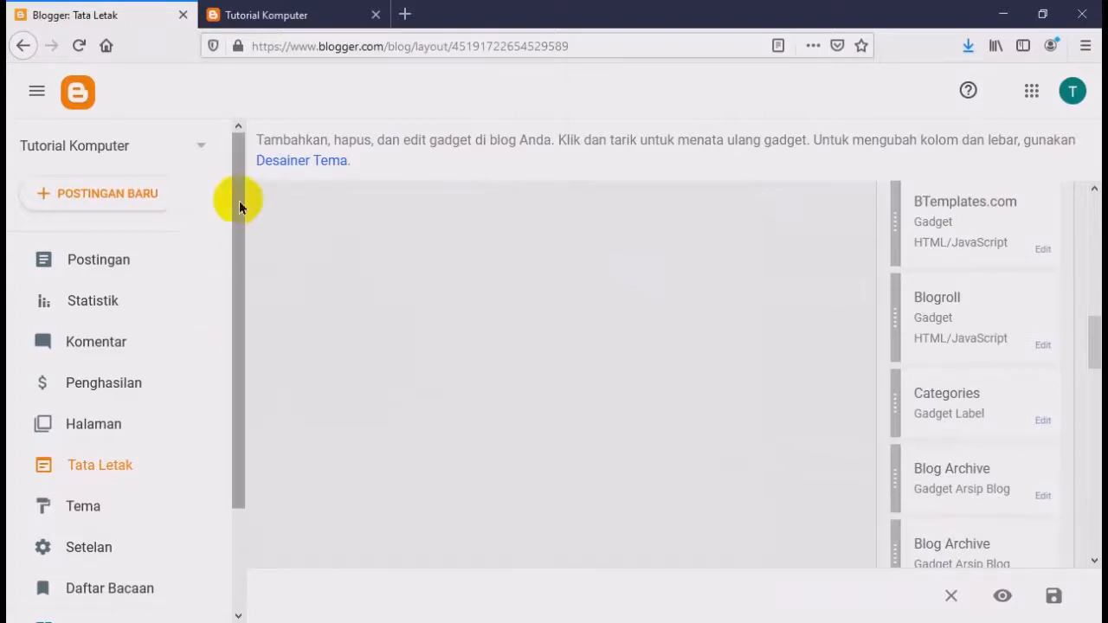
{"action": "left_click", "coordinate": [290, 15]}
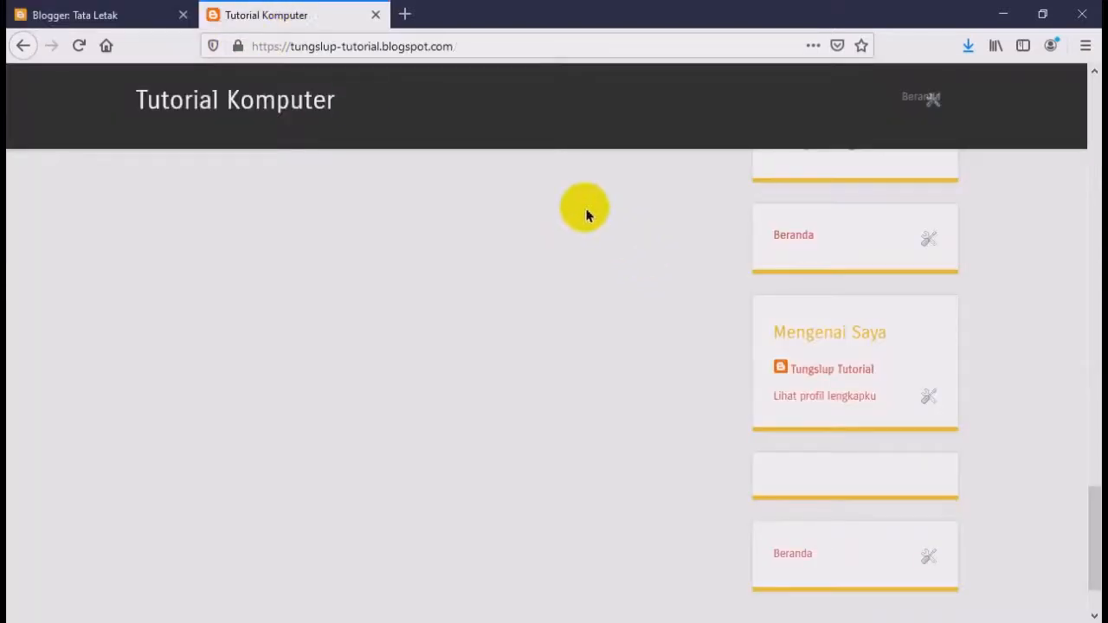
{"action": "left_click", "coordinate": [115, 13]}
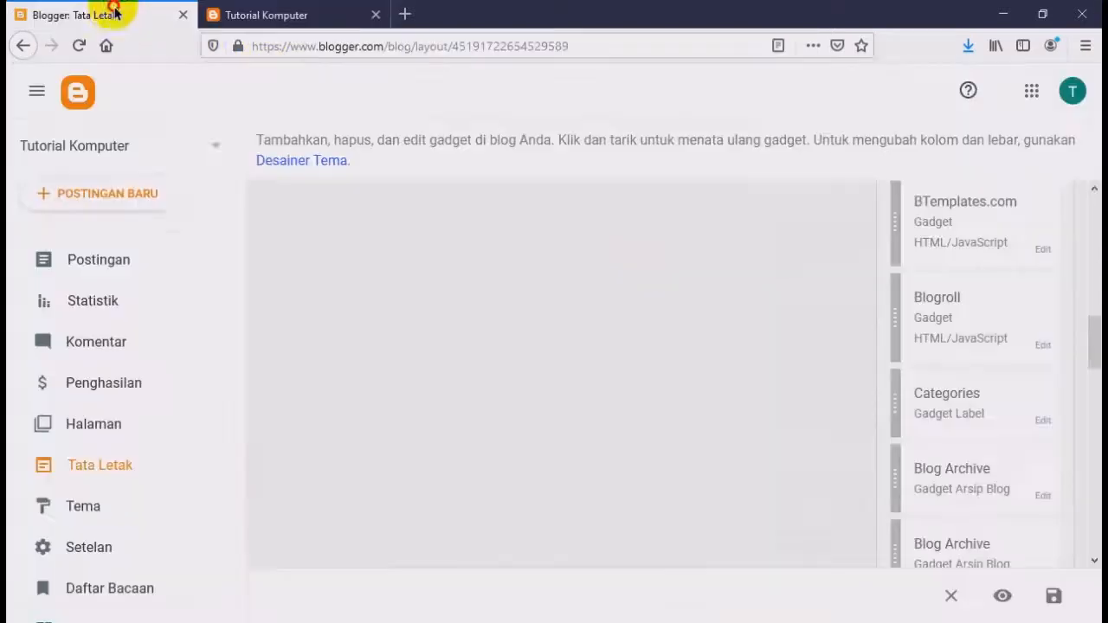
Reload Tata Letak, move the Pages - Menu gadget up, and scroll to the sidebartop section
{"action": "left_click", "coordinate": [79, 57]}
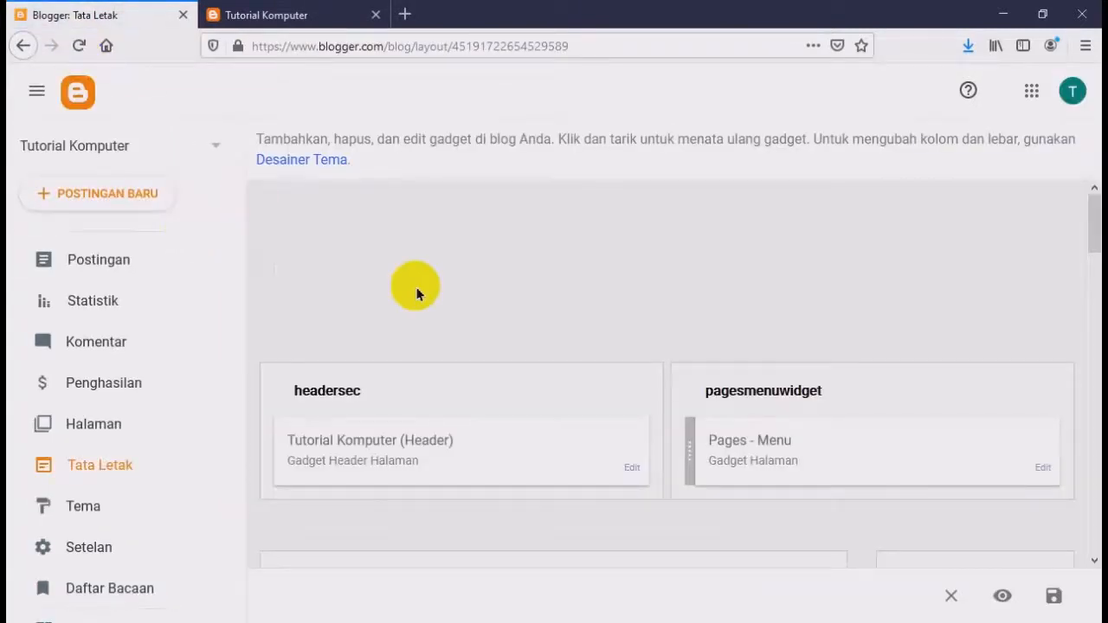
{"action": "scroll", "coordinate": [649, 299], "scroll_direction": "down", "scroll_amount": 5}
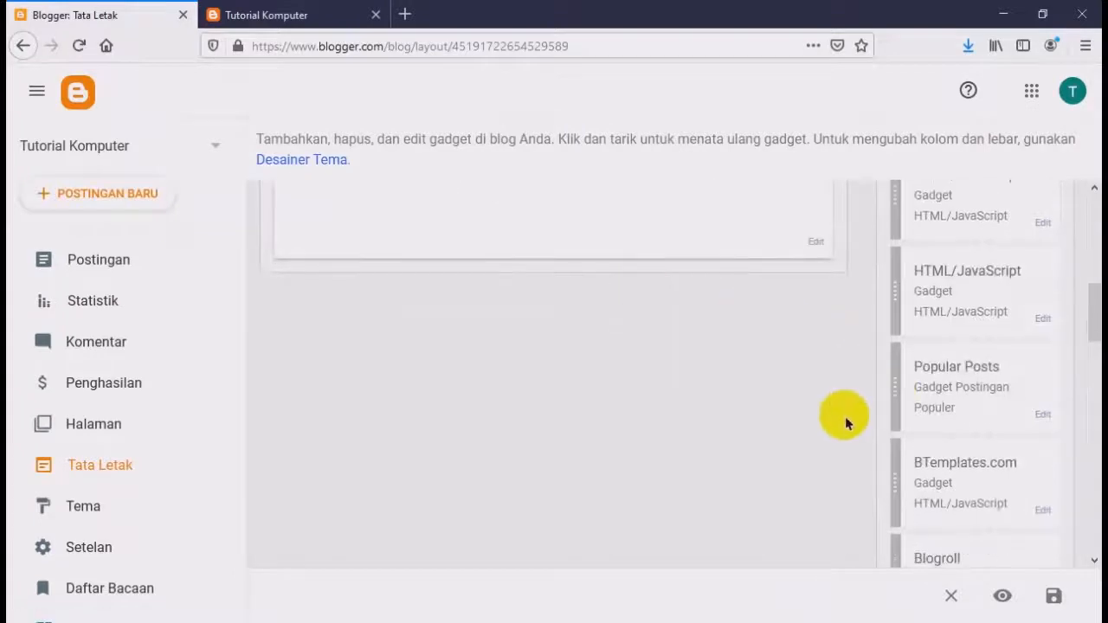
{"action": "scroll", "coordinate": [906, 444], "scroll_direction": "down", "scroll_amount": 15}
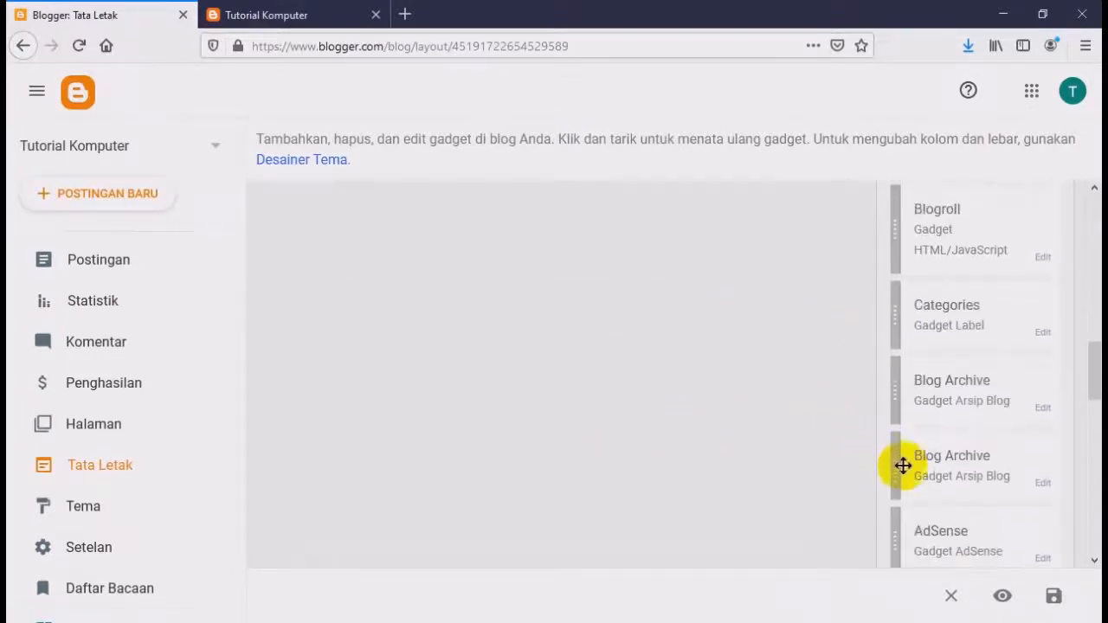
{"action": "scroll", "coordinate": [763, 450], "scroll_direction": "down", "scroll_amount": 2}
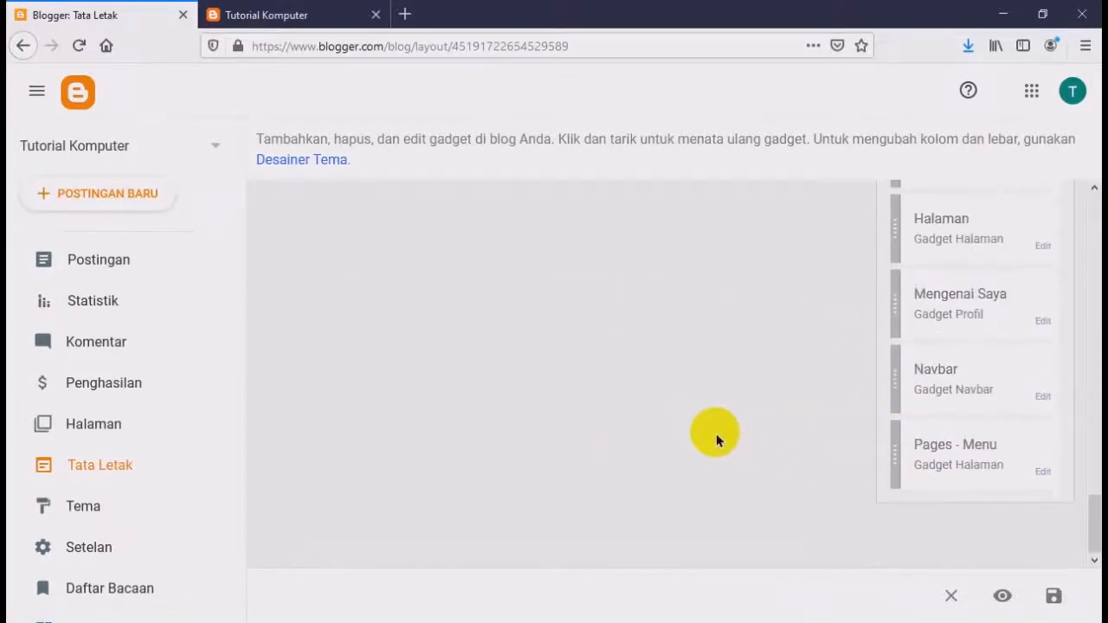
{"action": "left_click_drag", "start_coordinate": [919, 462], "coordinate": [831, 255]}
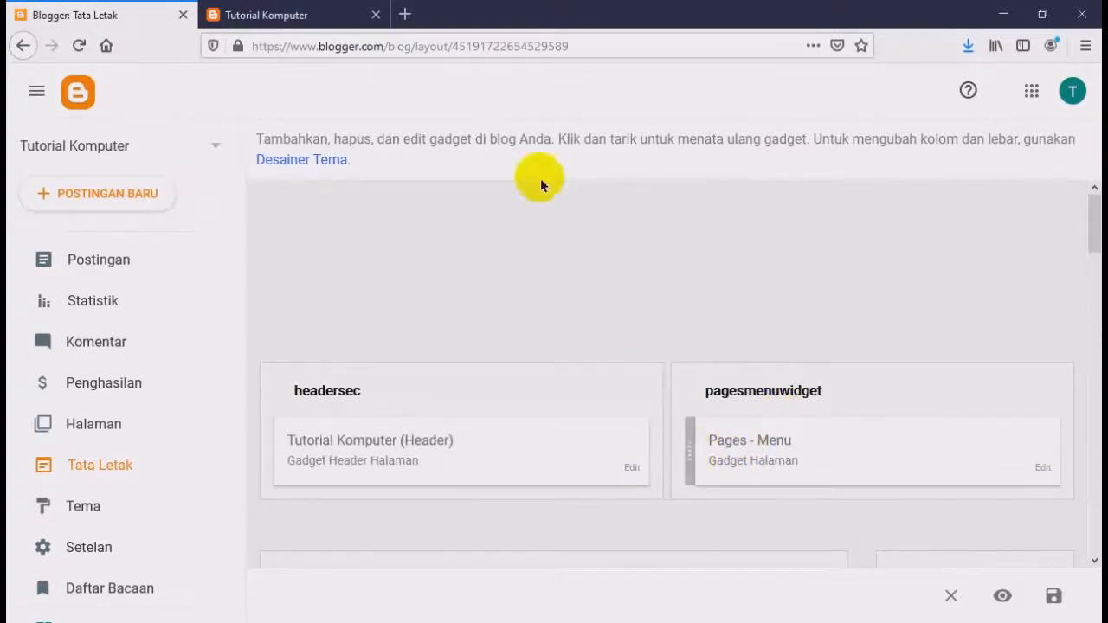
{"action": "left_click", "coordinate": [293, 17]}
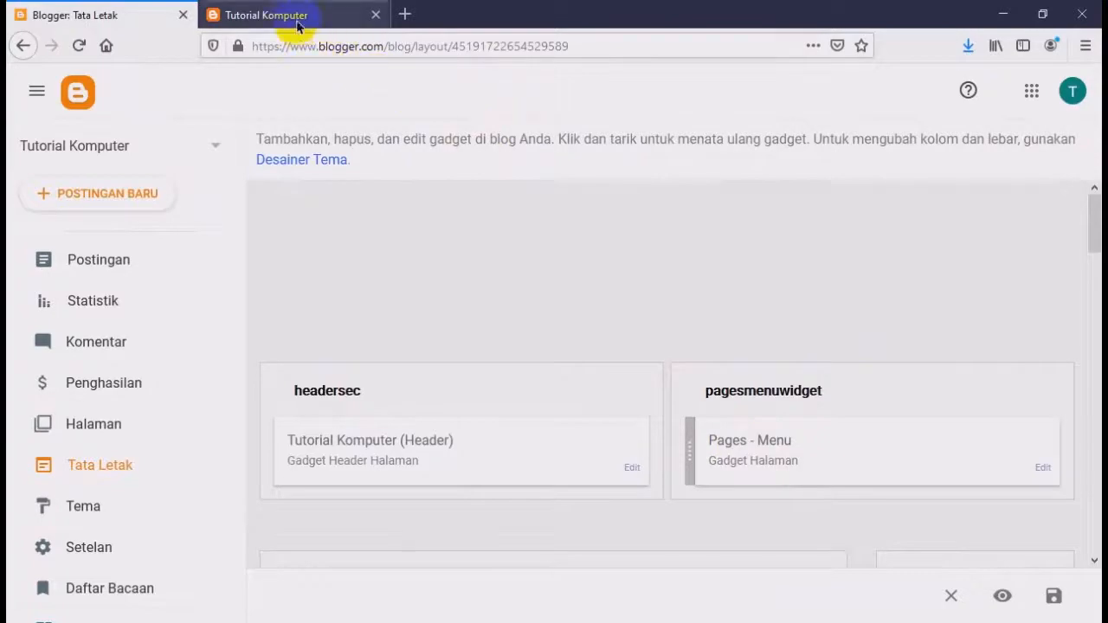
{"action": "scroll", "coordinate": [578, 240], "scroll_direction": "up", "scroll_amount": 20}
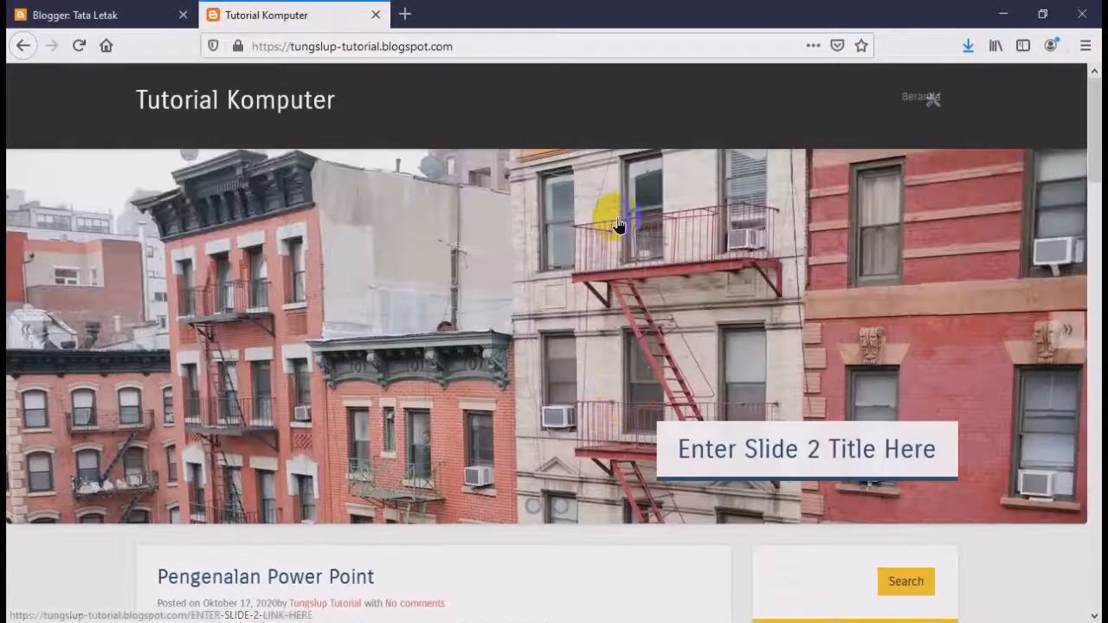
{"action": "left_click", "coordinate": [927, 104]}
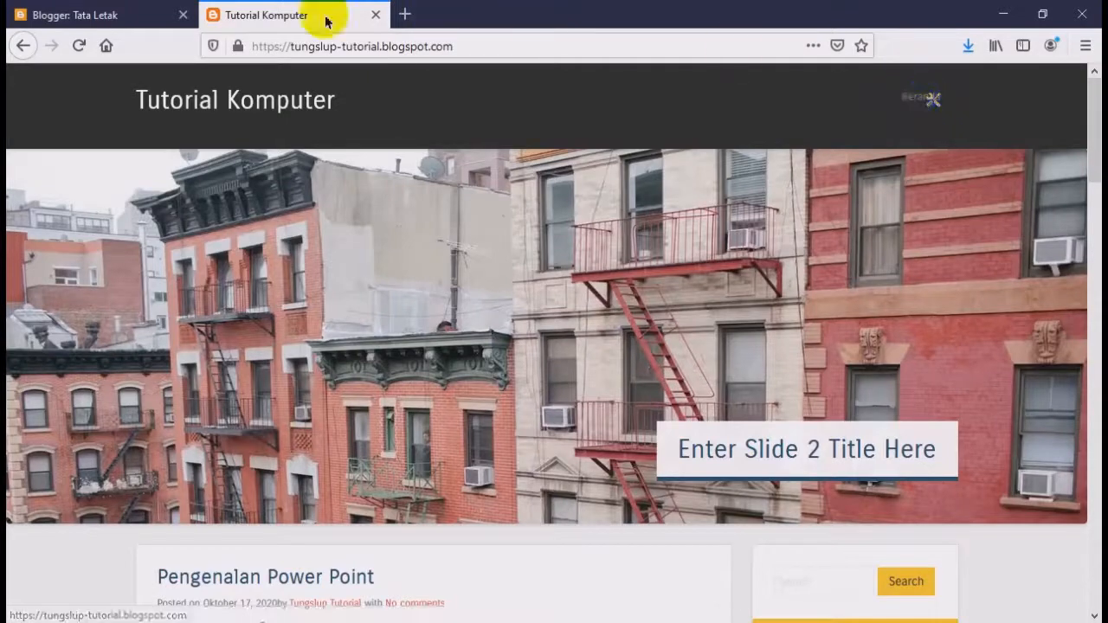
{"action": "left_click", "coordinate": [141, 18]}
{"action": "scroll", "coordinate": [810, 398], "scroll_direction": "down", "scroll_amount": 5}
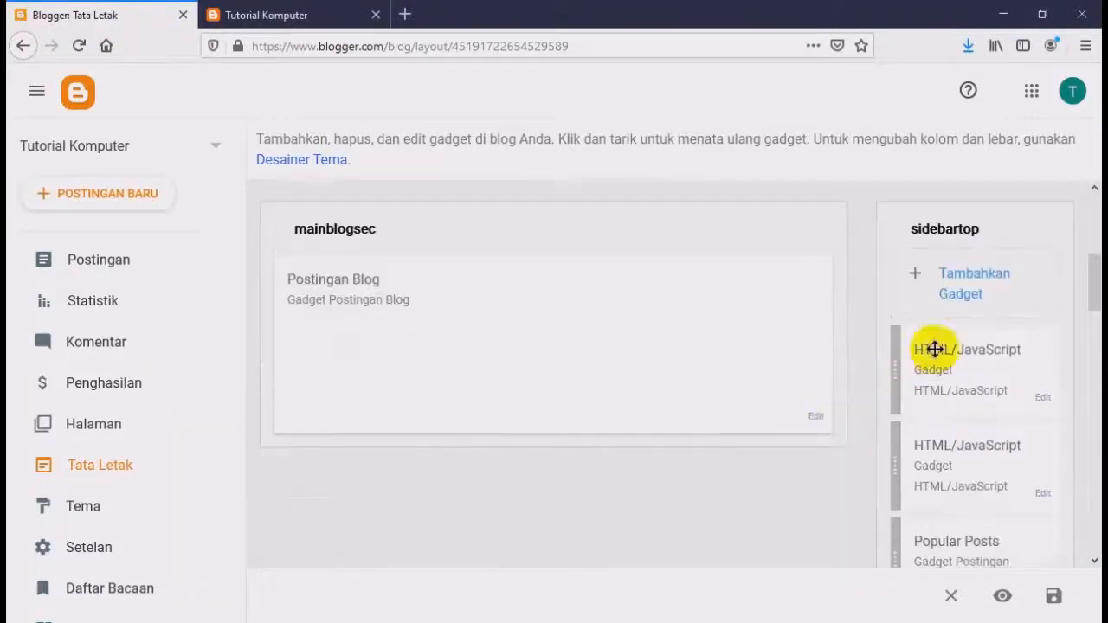
Delete both HTML/JavaScript gadgets from the sidebartop section, confirming each with Oke
{"action": "left_click", "coordinate": [1045, 400]}
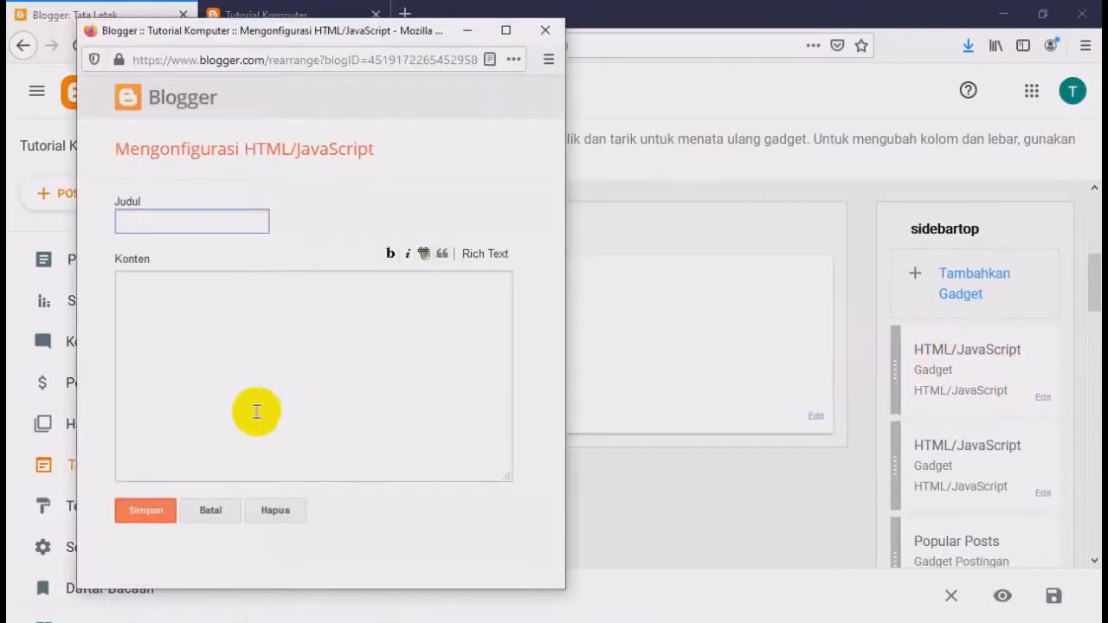
{"action": "left_click", "coordinate": [292, 510]}
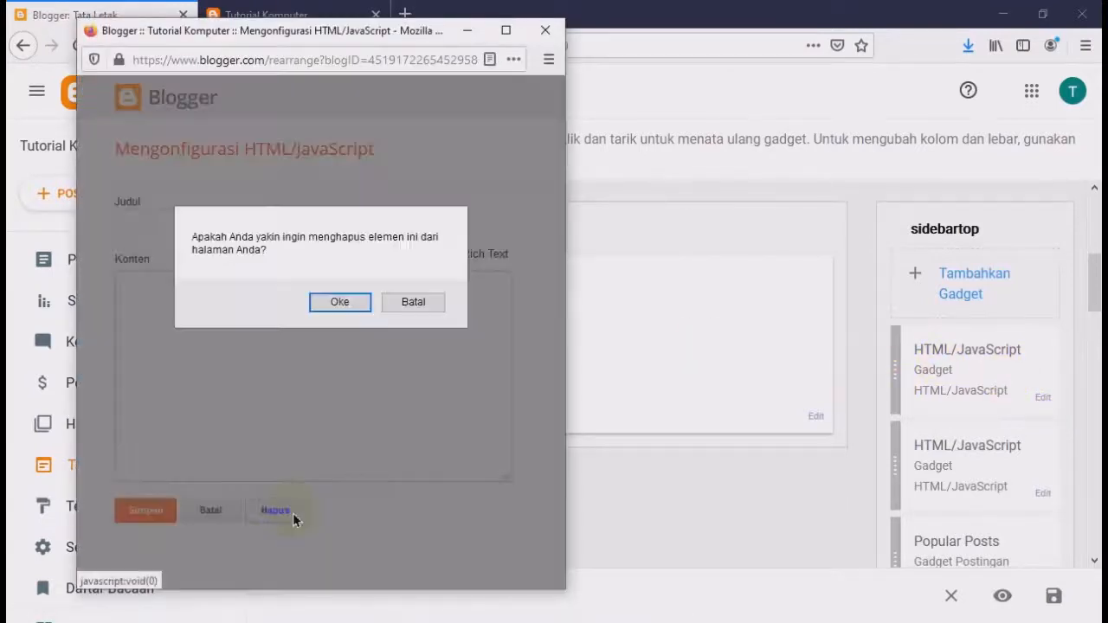
{"action": "left_click", "coordinate": [337, 299]}
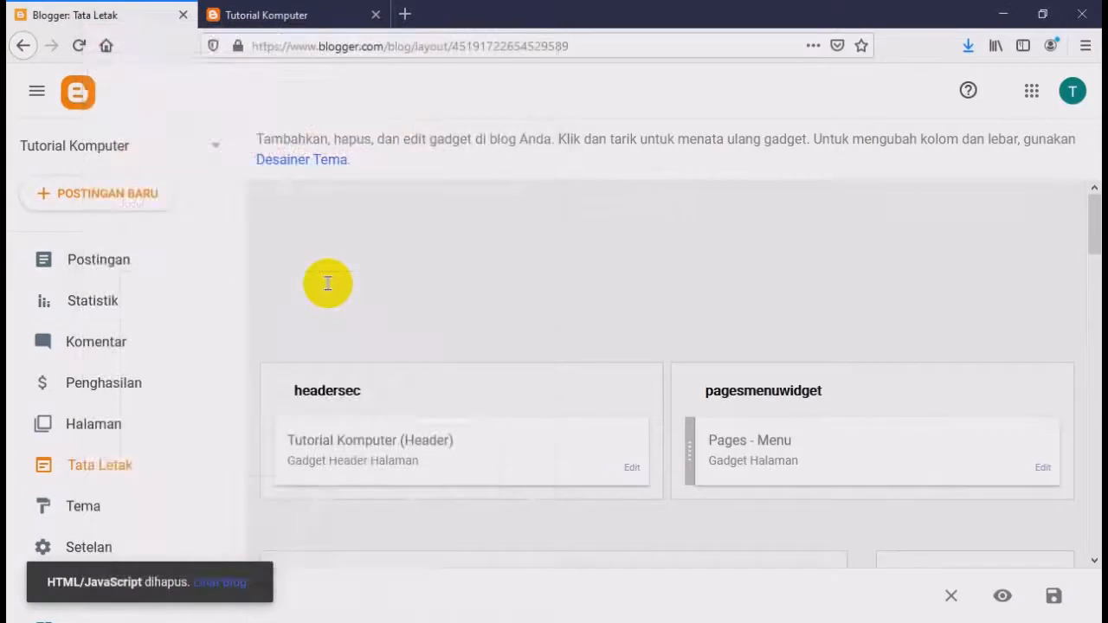
{"action": "scroll", "coordinate": [791, 322], "scroll_direction": "down", "scroll_amount": 5}
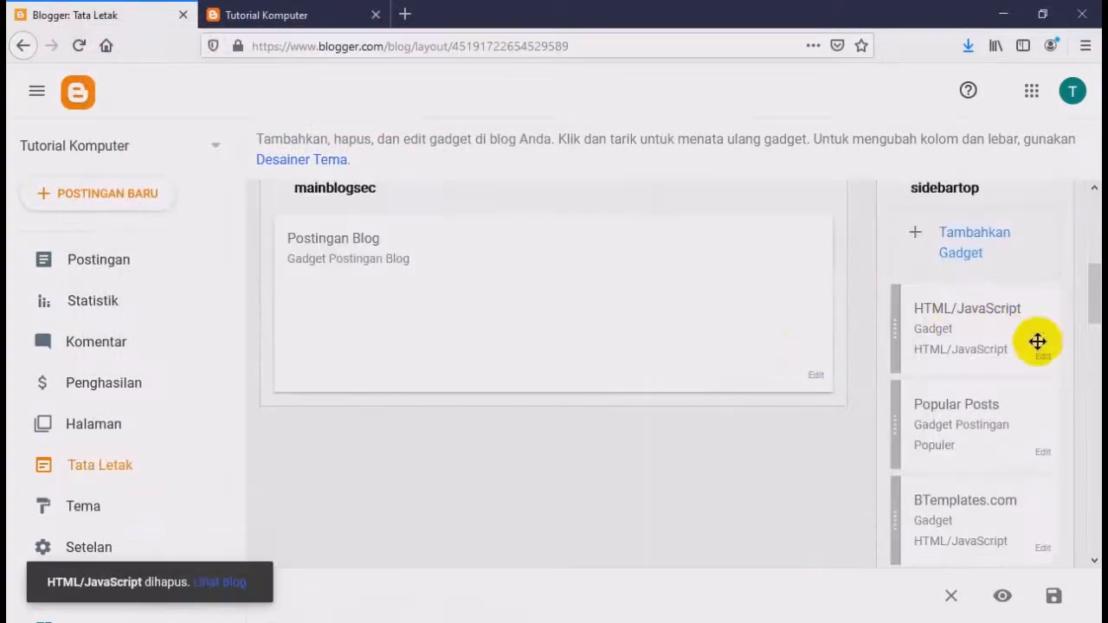
{"action": "left_click", "coordinate": [1043, 356]}
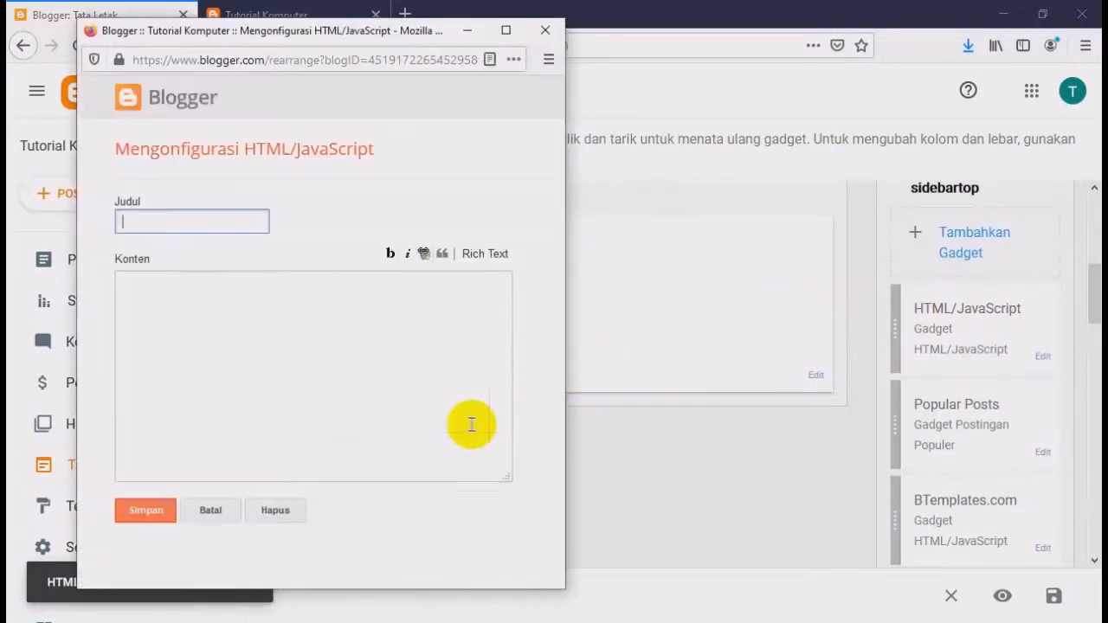
{"action": "left_click", "coordinate": [275, 518]}
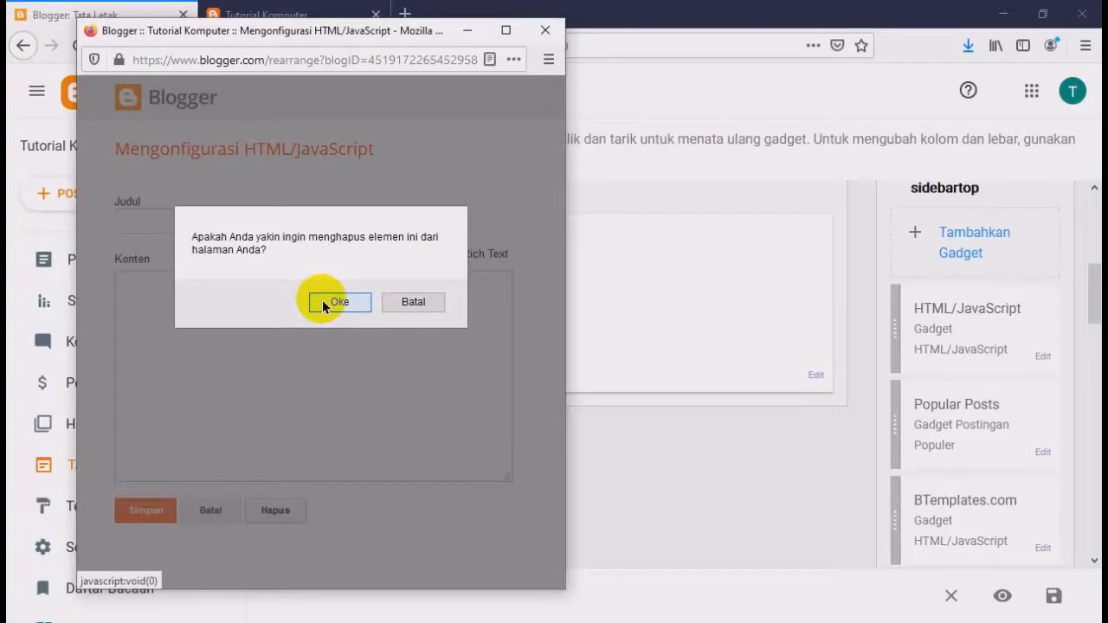
{"action": "left_click", "coordinate": [338, 301]}
{"action": "left_click", "coordinate": [1043, 338]}
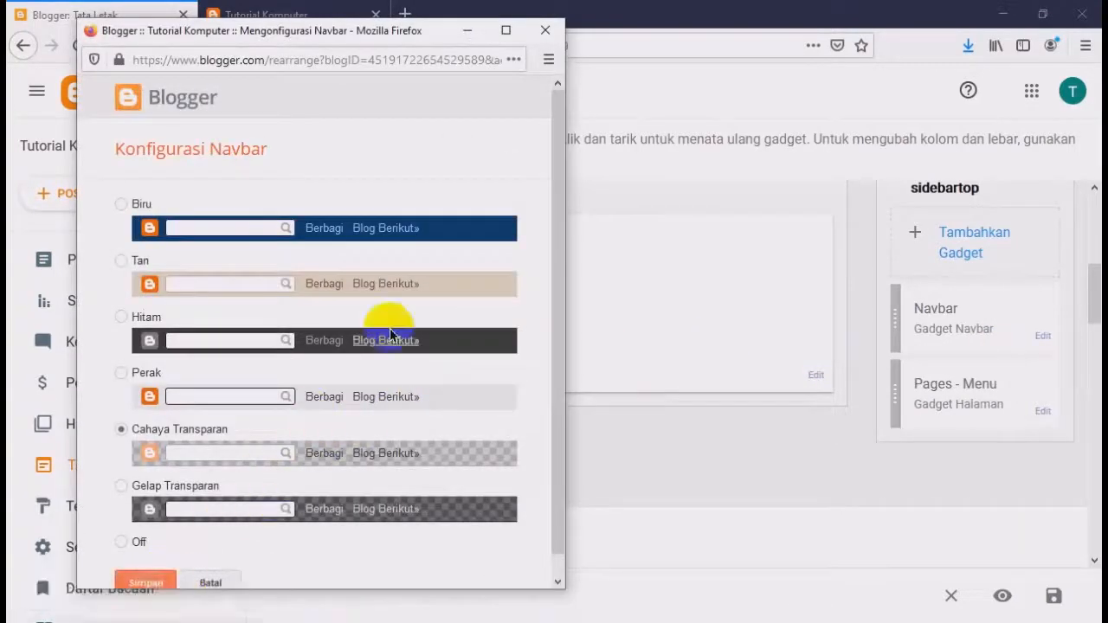
Close the Navbar gadget's settings popup without making changes
{"action": "scroll", "coordinate": [390, 321], "scroll_direction": "down", "scroll_amount": 1}
{"action": "scroll", "coordinate": [390, 262], "scroll_direction": "up", "scroll_amount": 1}
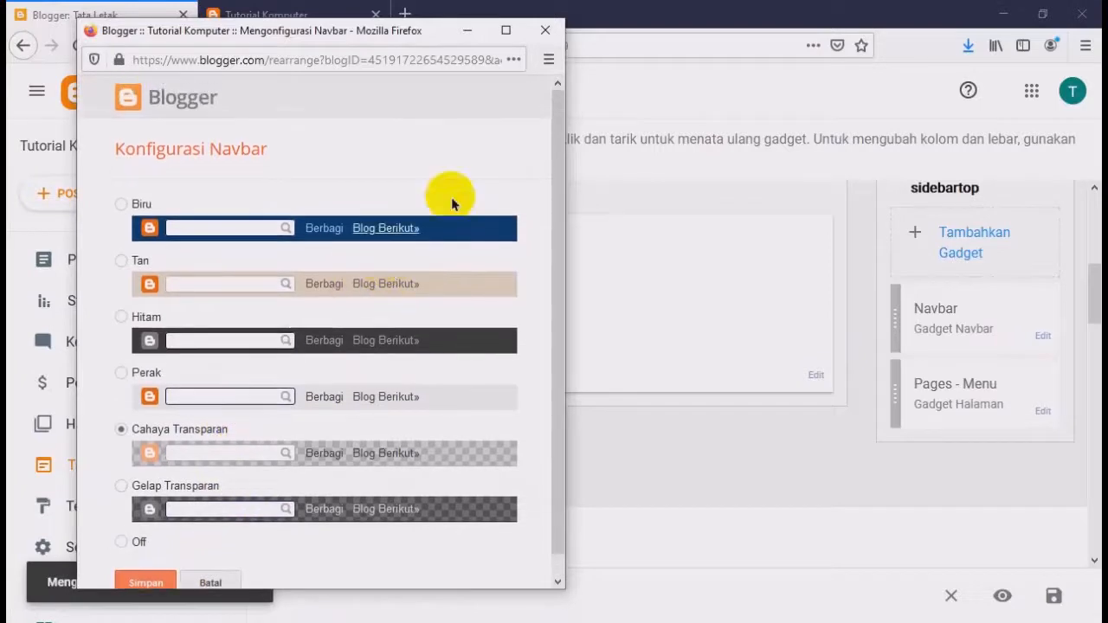
{"action": "left_click", "coordinate": [546, 30]}
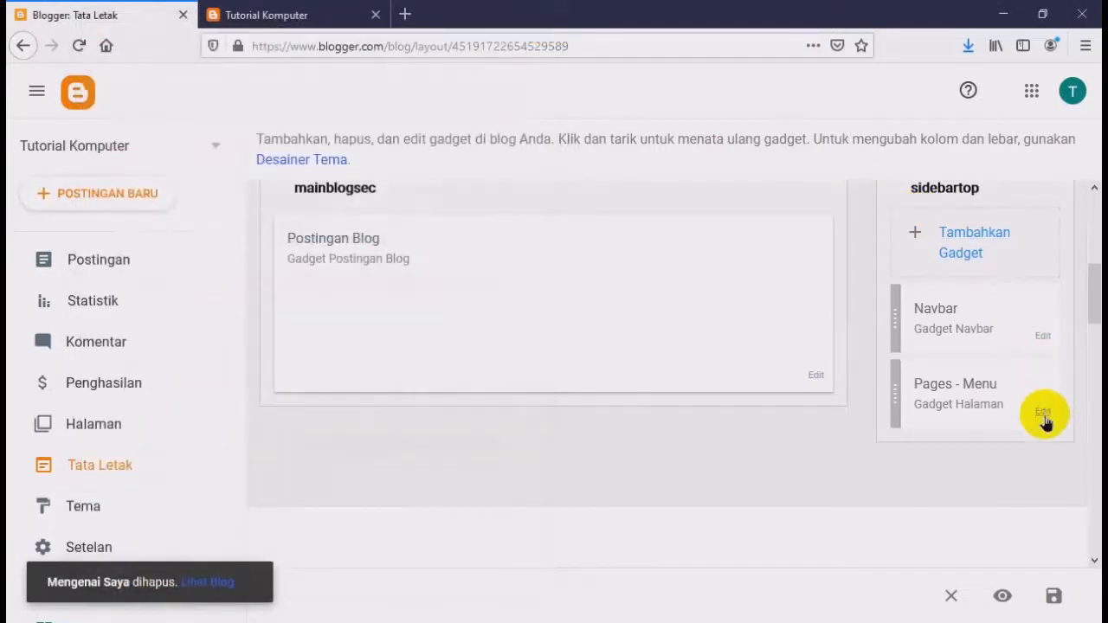
{"action": "scroll", "coordinate": [866, 329], "scroll_direction": "up", "scroll_amount": 5}
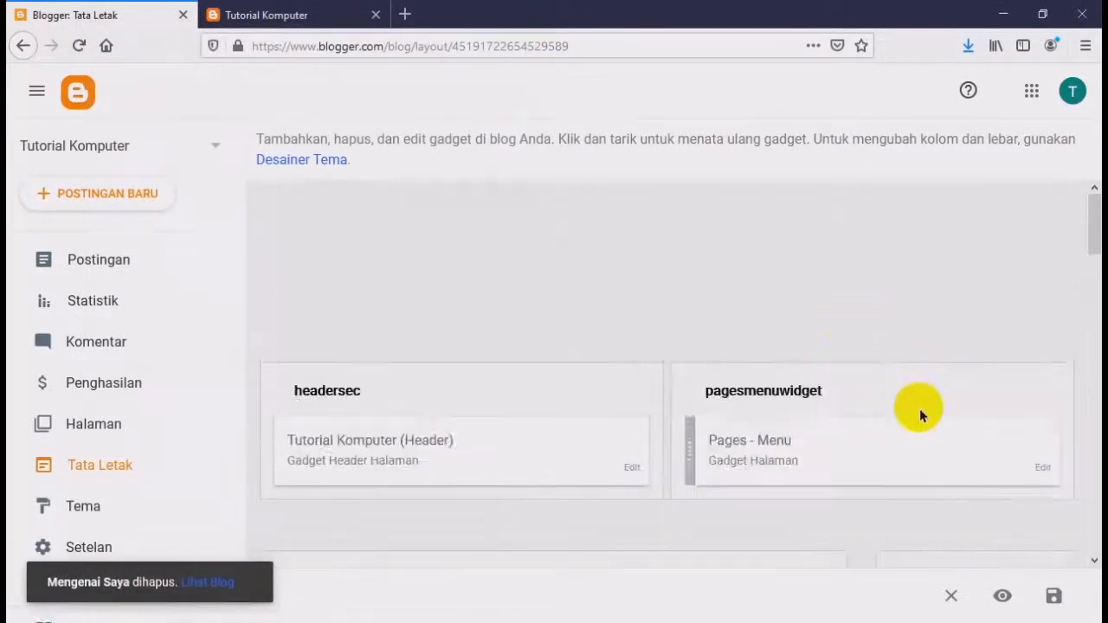
{"action": "scroll", "coordinate": [918, 410], "scroll_direction": "down", "scroll_amount": 8}
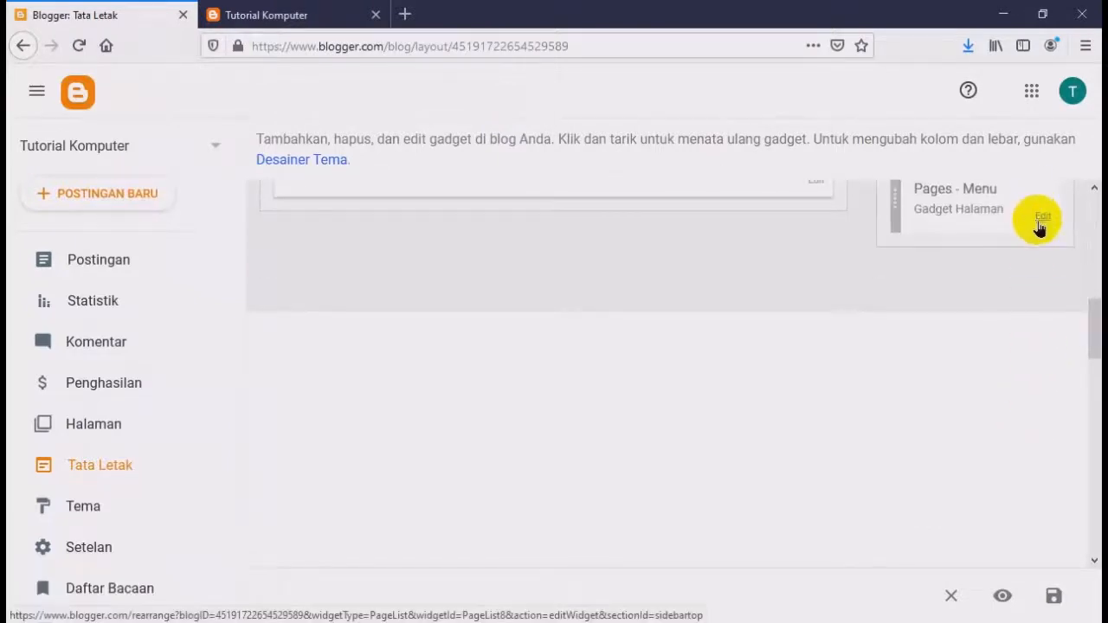
Delete the Pages - Menu gadget from the sidebar with Hapus and confirm
{"action": "left_click", "coordinate": [1038, 215]}
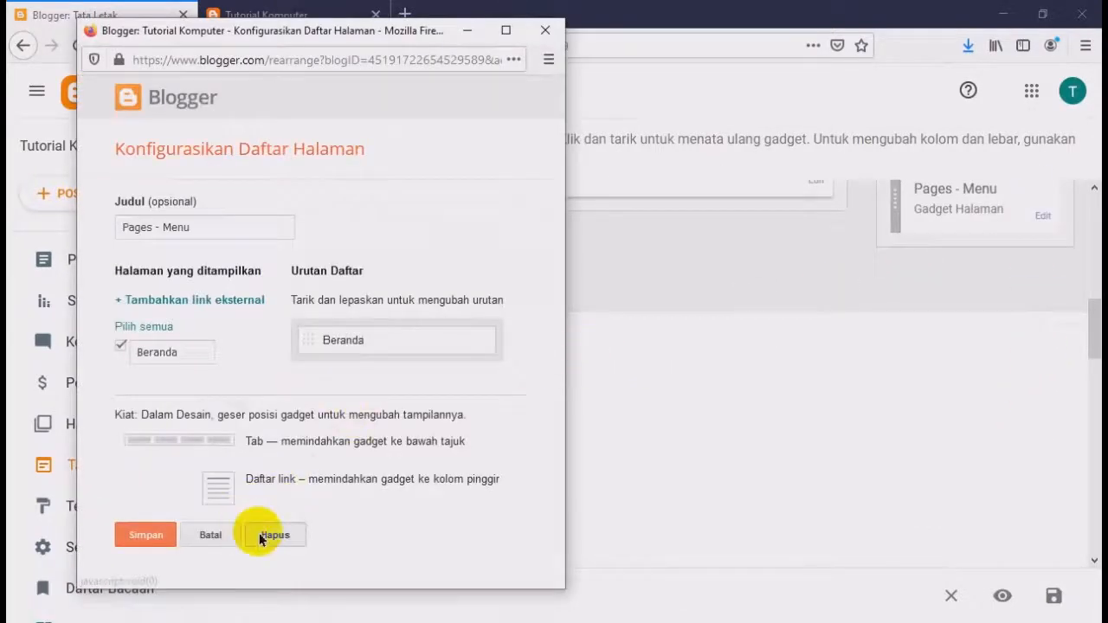
{"action": "left_click", "coordinate": [268, 535]}
{"action": "left_click", "coordinate": [339, 299]}
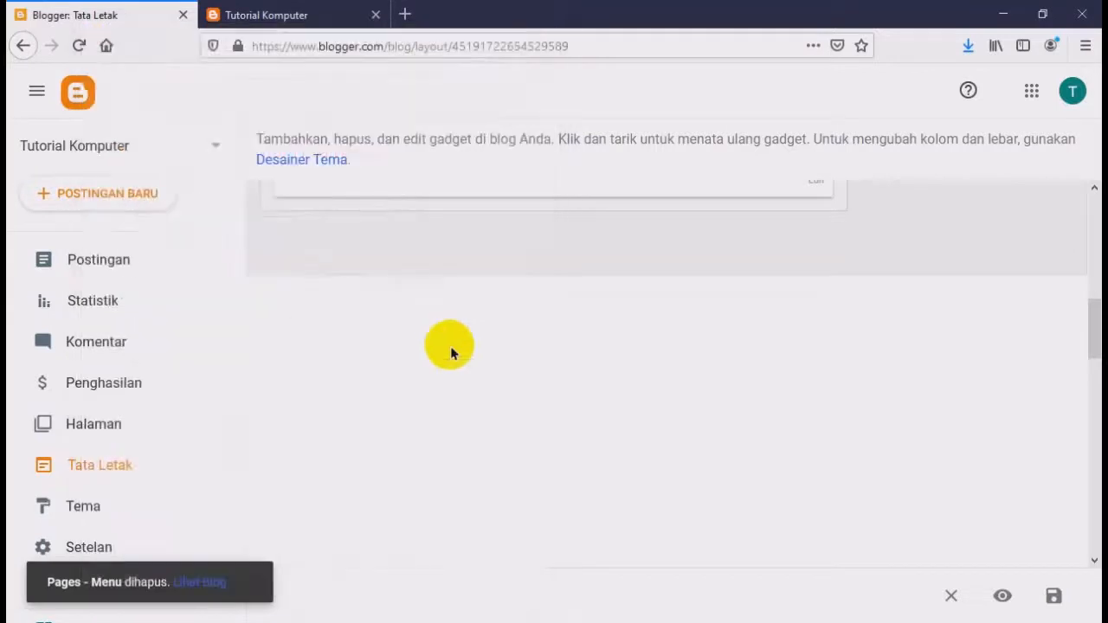
{"action": "scroll", "coordinate": [760, 357], "scroll_direction": "up", "scroll_amount": 3}
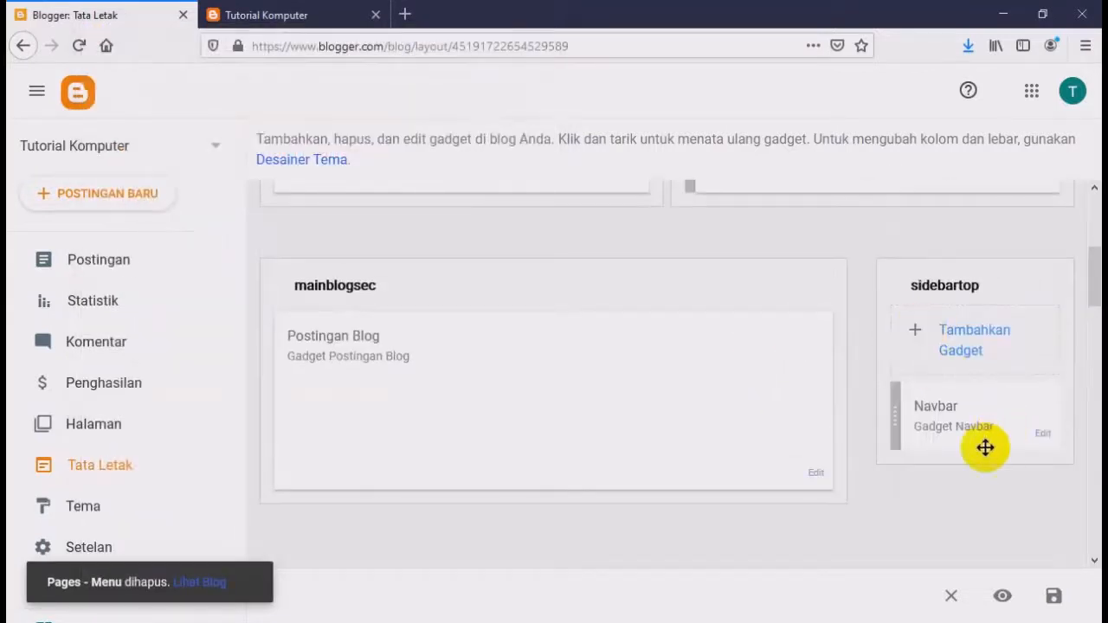
Save the layout with only Navbar left in sidebartop
{"action": "left_click", "coordinate": [1042, 433]}
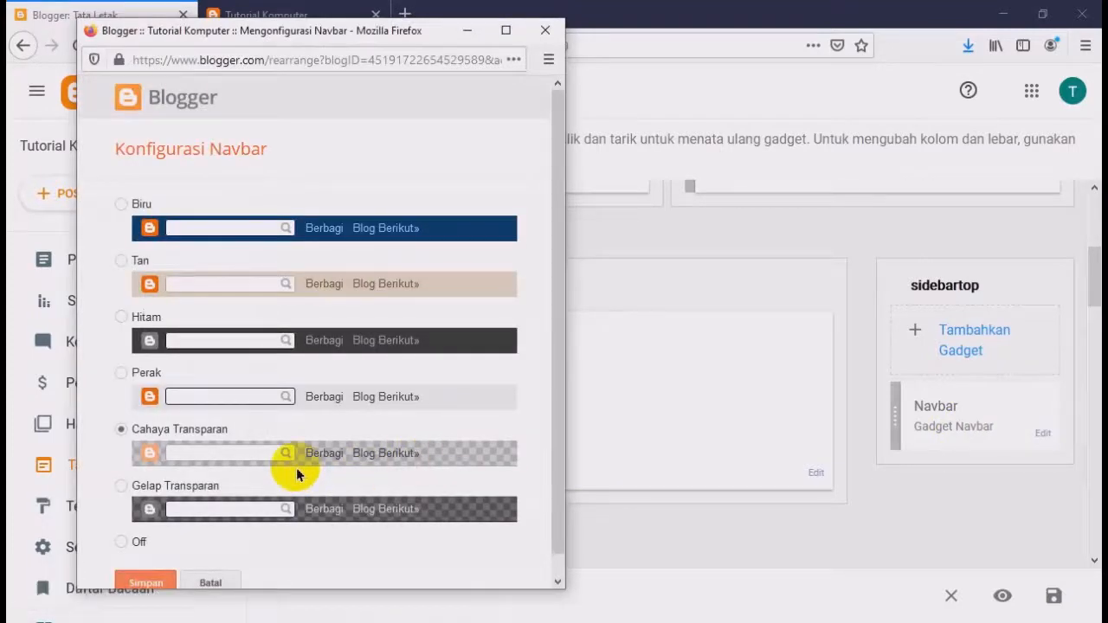
{"action": "left_click", "coordinate": [544, 32]}
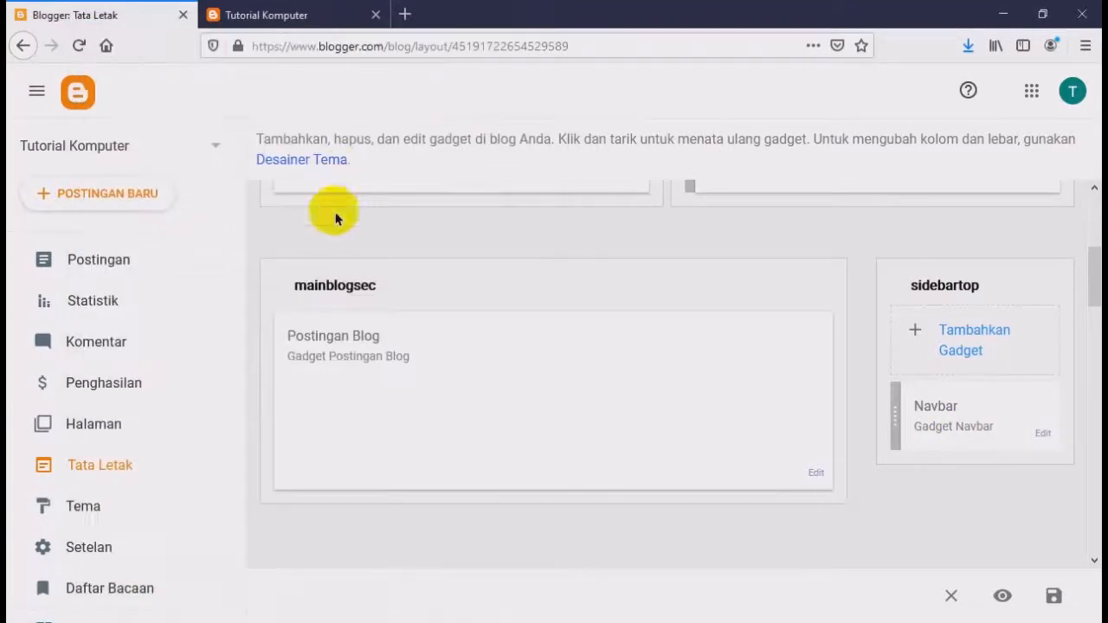
{"action": "scroll", "coordinate": [472, 403], "scroll_direction": "up", "scroll_amount": 2}
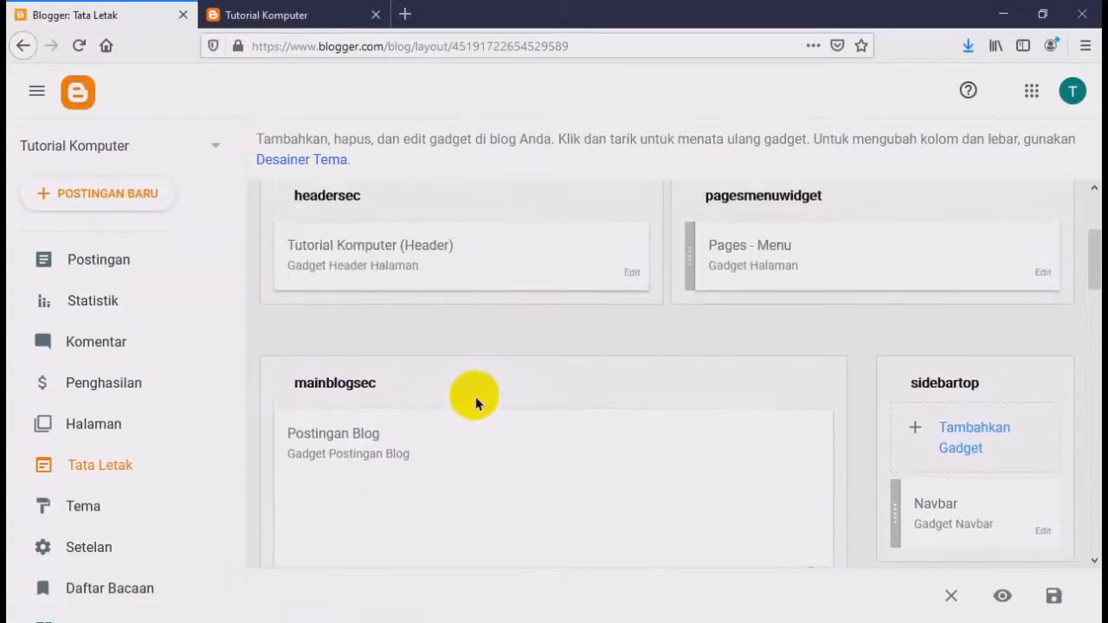
{"action": "left_click", "coordinate": [1052, 595]}
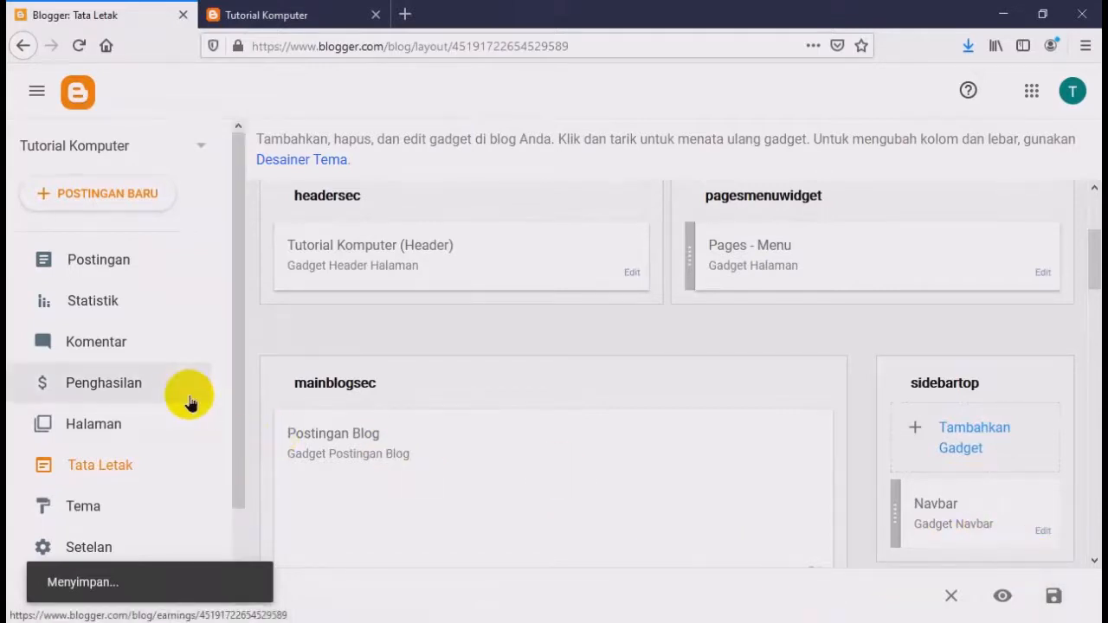
{"action": "left_click", "coordinate": [250, 12]}
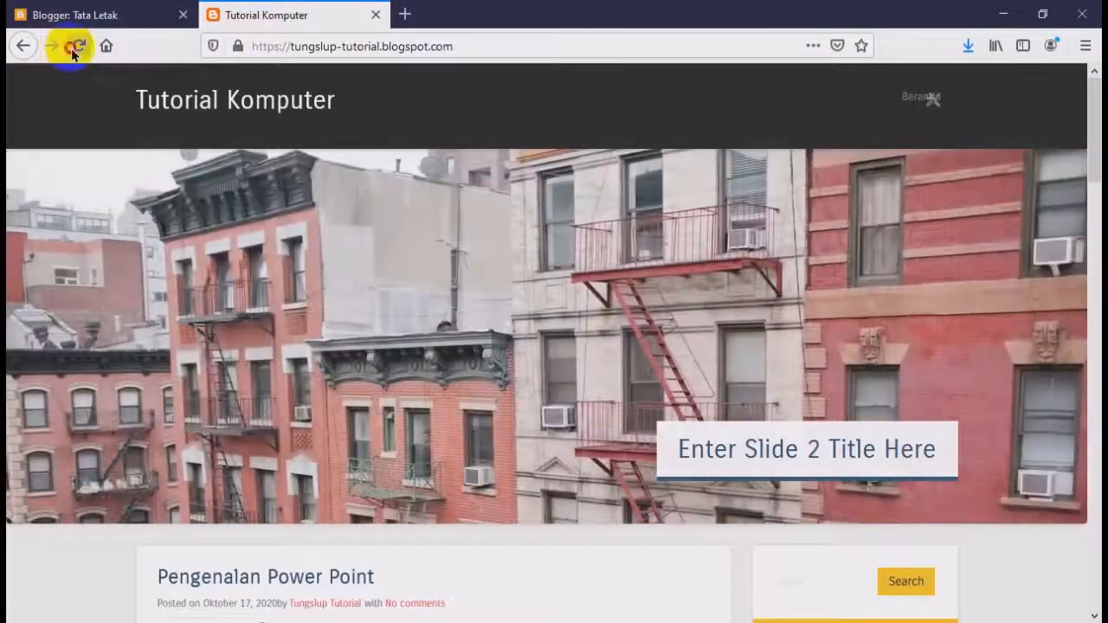
{"action": "left_click", "coordinate": [76, 45]}
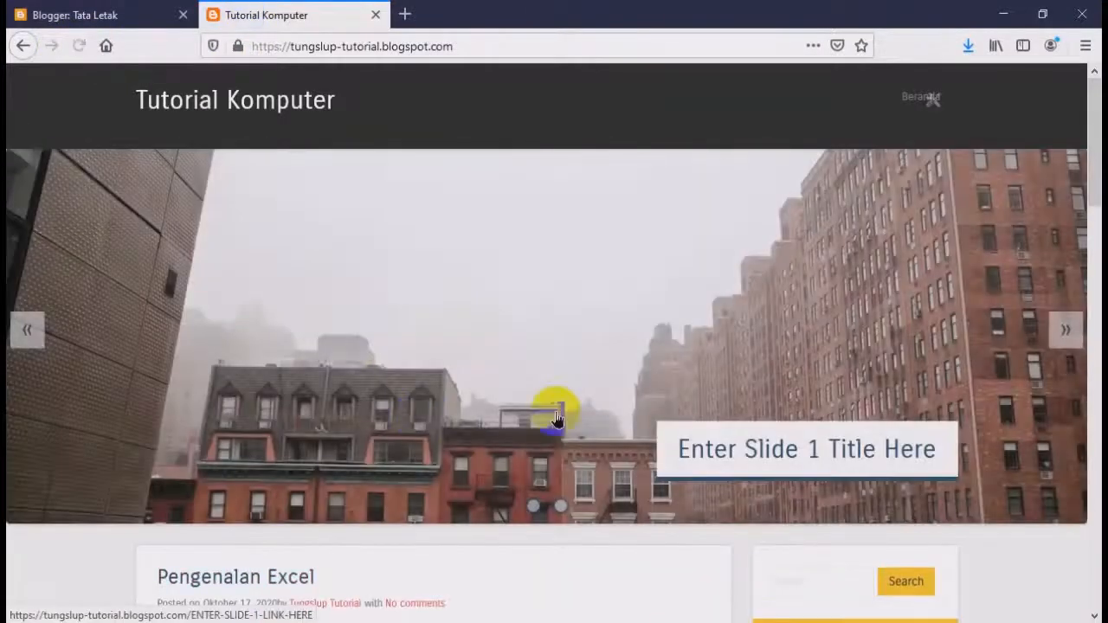
{"action": "scroll", "coordinate": [606, 408], "scroll_direction": "down", "scroll_amount": 5}
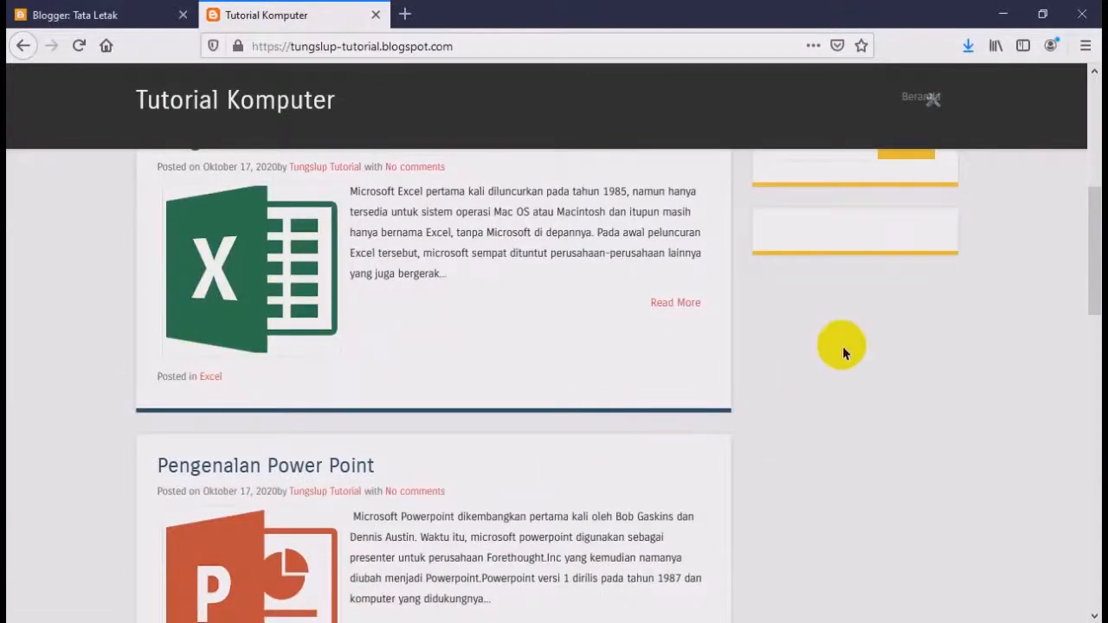
{"action": "scroll", "coordinate": [840, 351], "scroll_direction": "up", "scroll_amount": 1}
{"action": "left_click", "coordinate": [117, 14]}
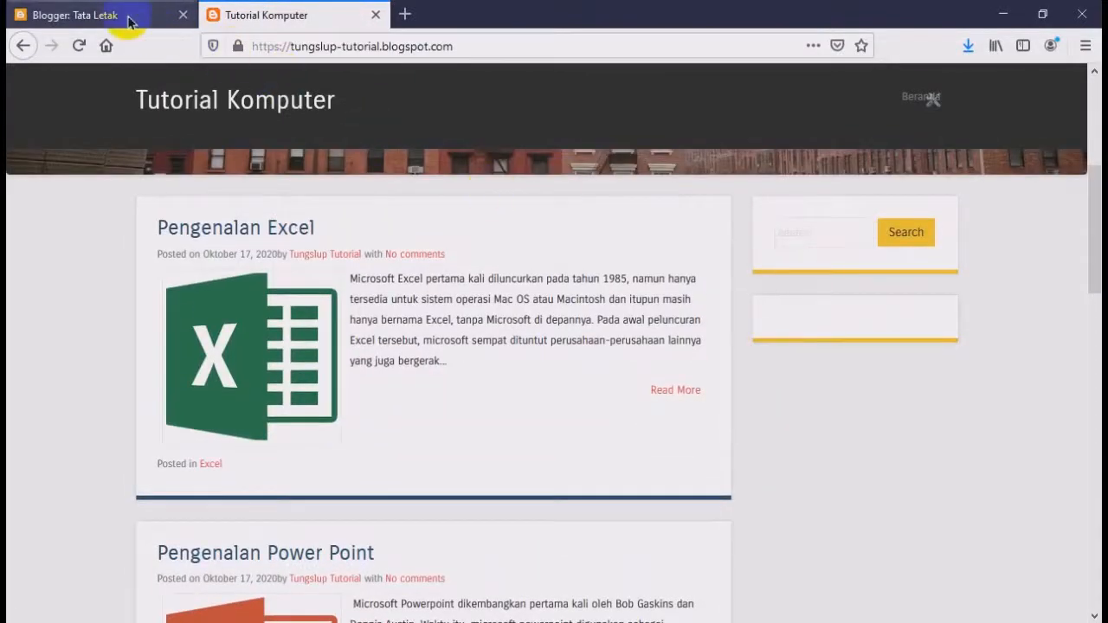
{"action": "scroll", "coordinate": [932, 423], "scroll_direction": "down", "scroll_amount": 2}
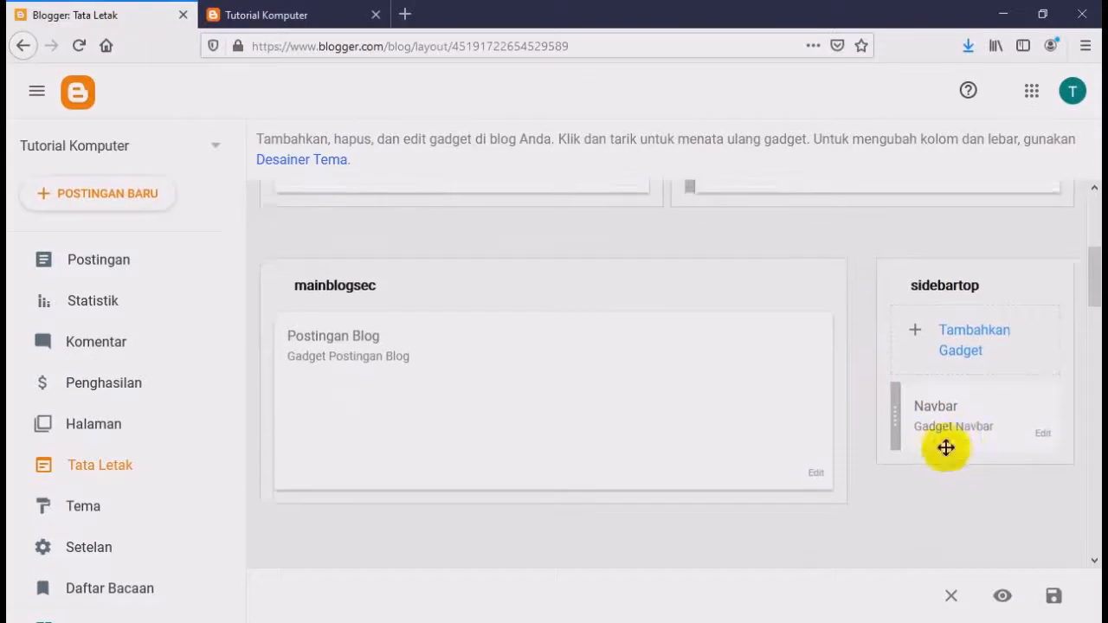
{"action": "left_click", "coordinate": [297, 18]}
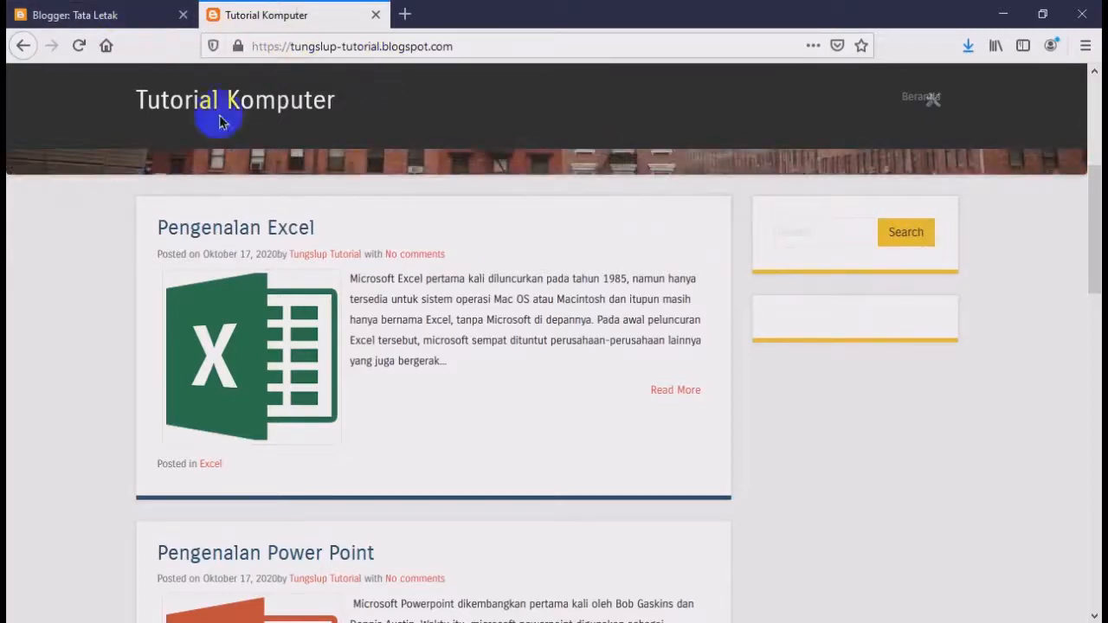
{"action": "scroll", "coordinate": [488, 291], "scroll_direction": "down", "scroll_amount": 15}
{"action": "scroll", "coordinate": [487, 292], "scroll_direction": "up", "scroll_amount": 5}
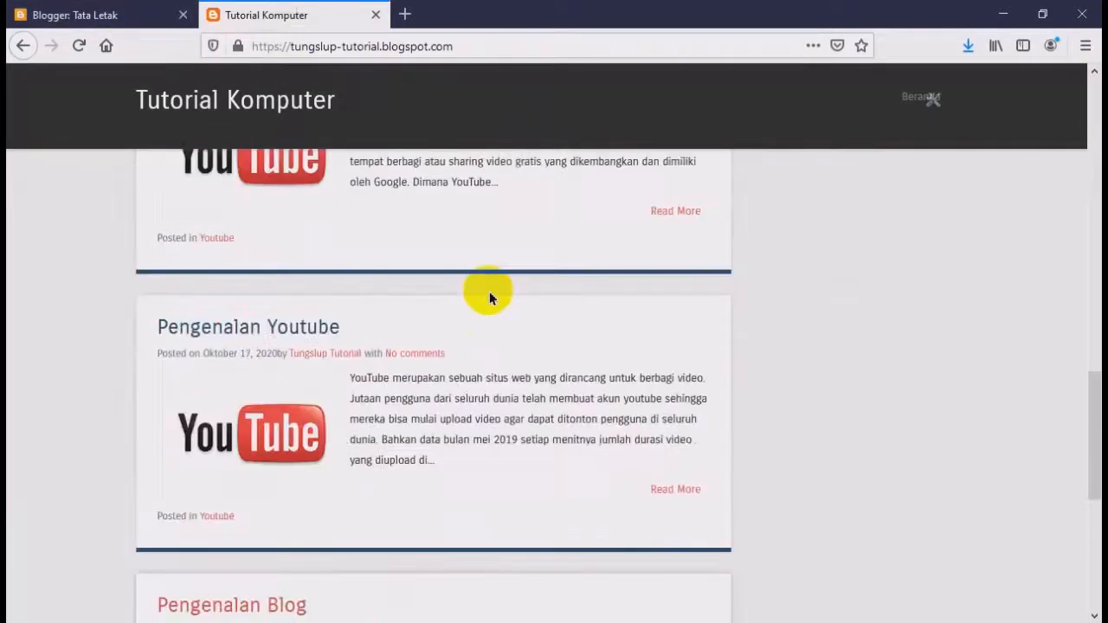
{"action": "scroll", "coordinate": [476, 297], "scroll_direction": "down", "scroll_amount": 5}
{"action": "scroll", "coordinate": [499, 224], "scroll_direction": "up", "scroll_amount": 3}
{"action": "scroll", "coordinate": [499, 223], "scroll_direction": "up", "scroll_amount": 4}
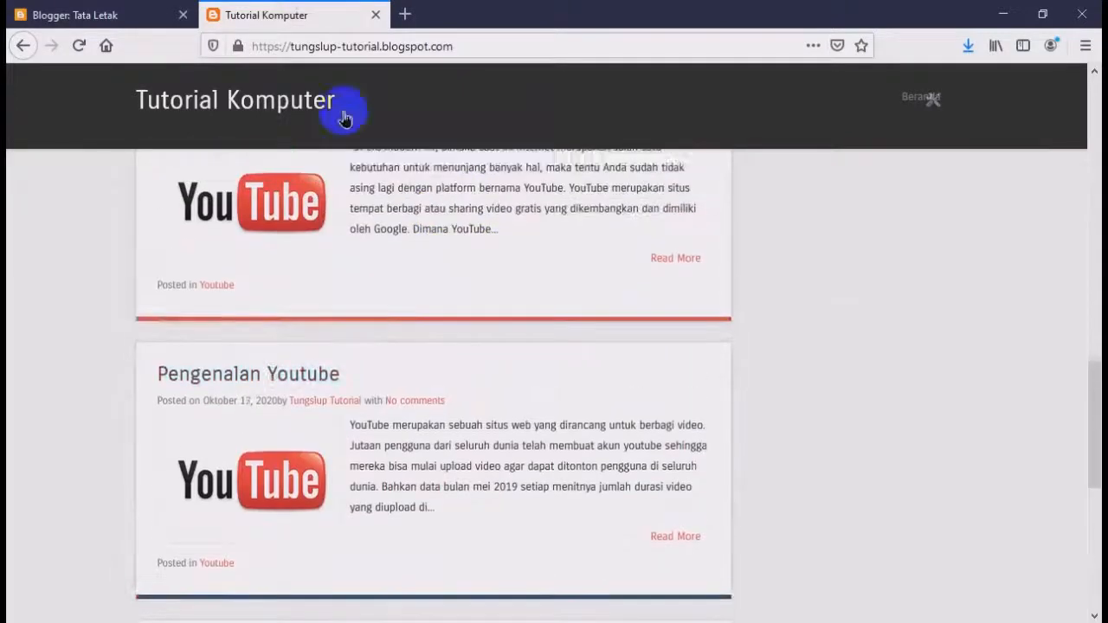
{"action": "left_click", "coordinate": [109, 20]}
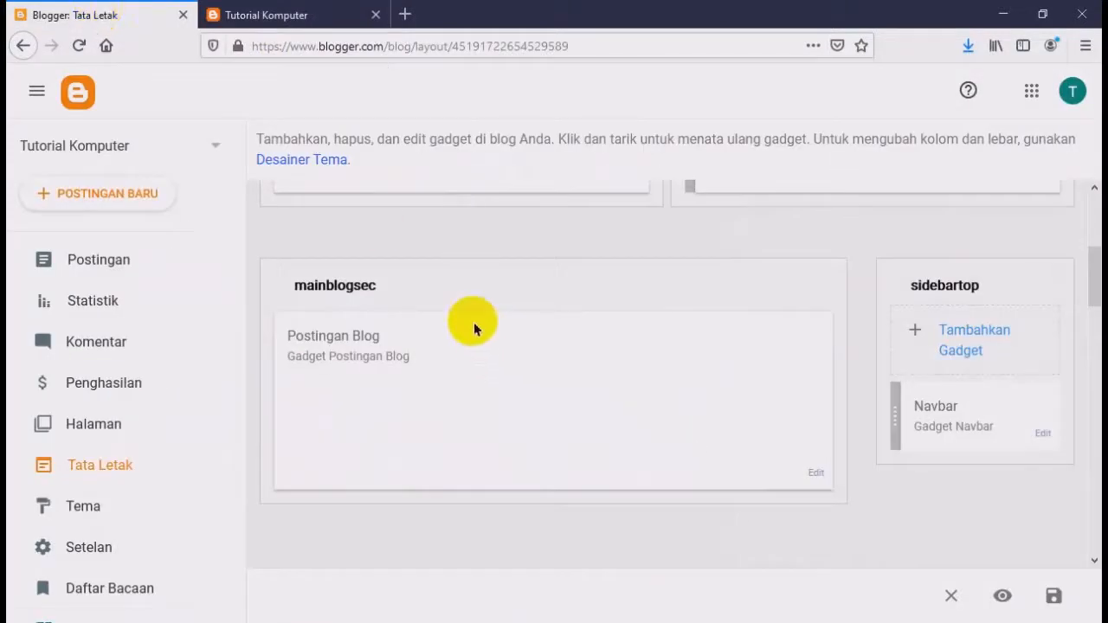
{"action": "scroll", "coordinate": [532, 415], "scroll_direction": "up", "scroll_amount": 3}
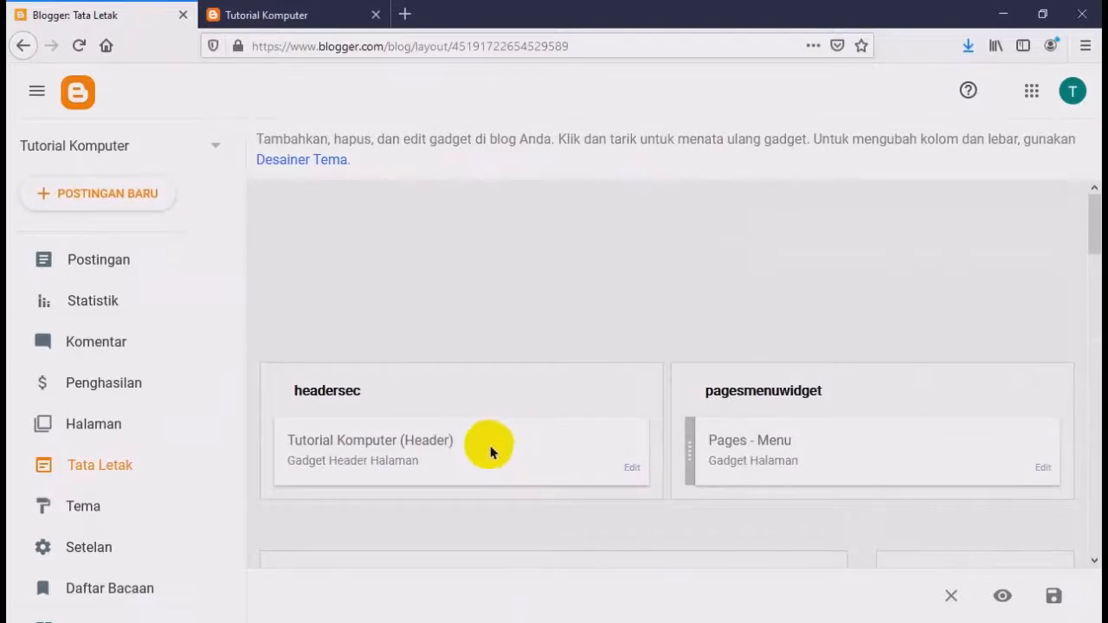
{"action": "scroll", "coordinate": [490, 450], "scroll_direction": "down", "scroll_amount": 4}
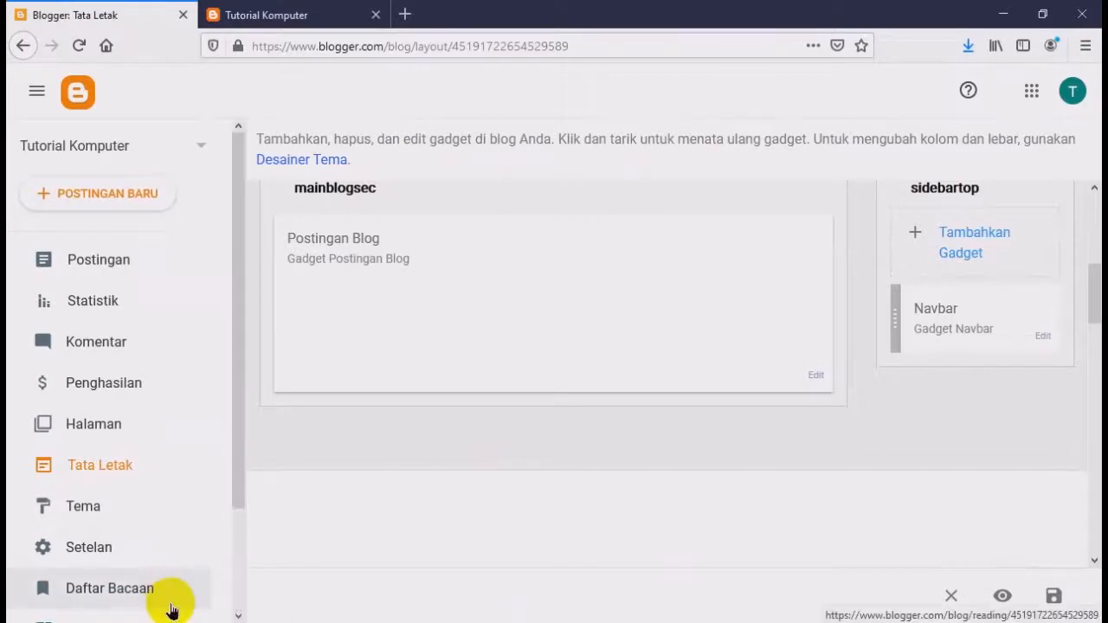
{"action": "mouse_move", "coordinate": [237, 622]}
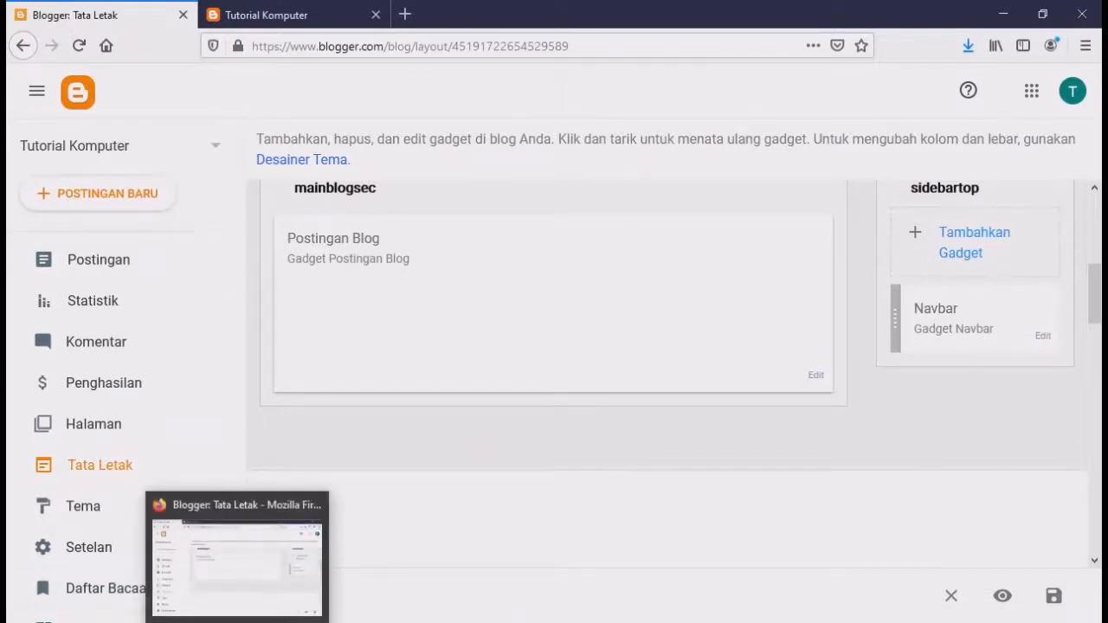
{"action": "mouse_move", "coordinate": [154, 622]}
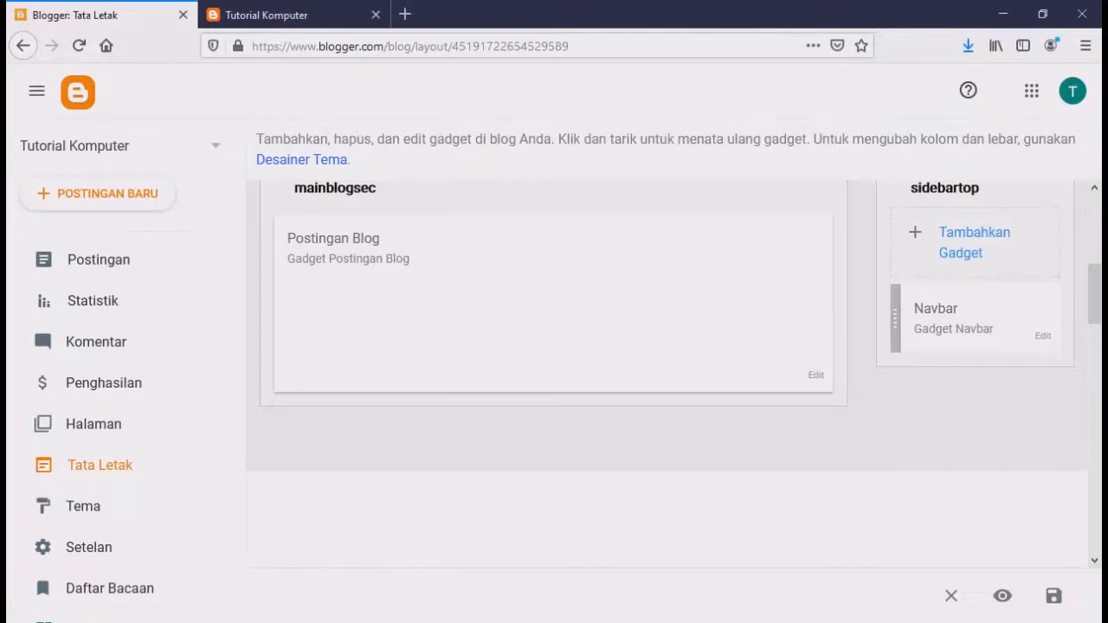
{"action": "key", "text": "super+e"}
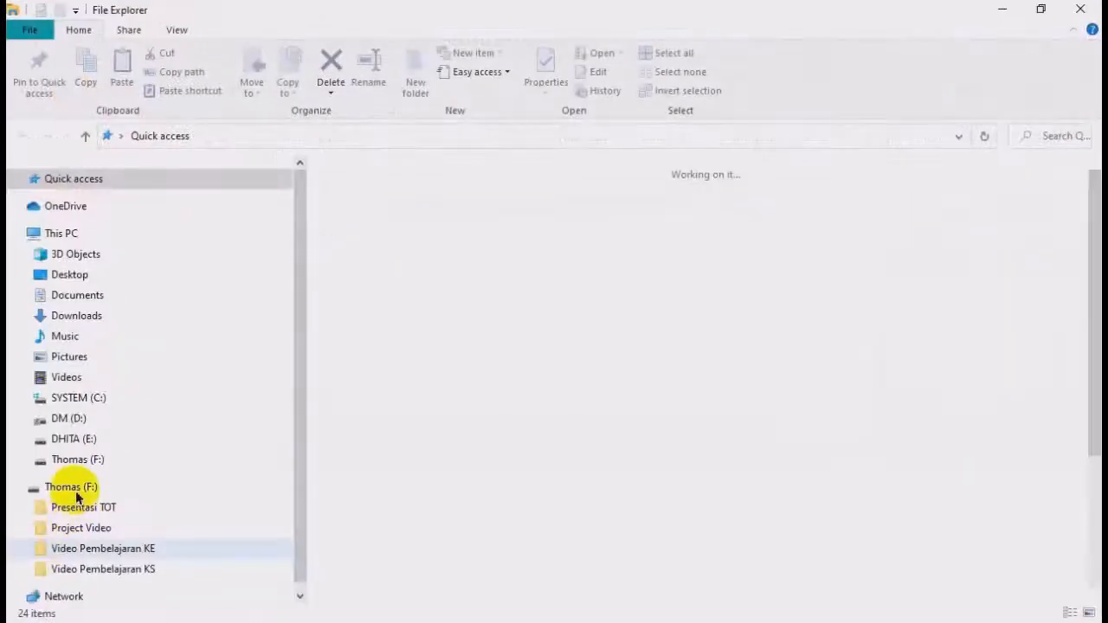
Open the F: drive's Project Video\Slide Cover folder in File Explorer
{"action": "left_click", "coordinate": [69, 488]}
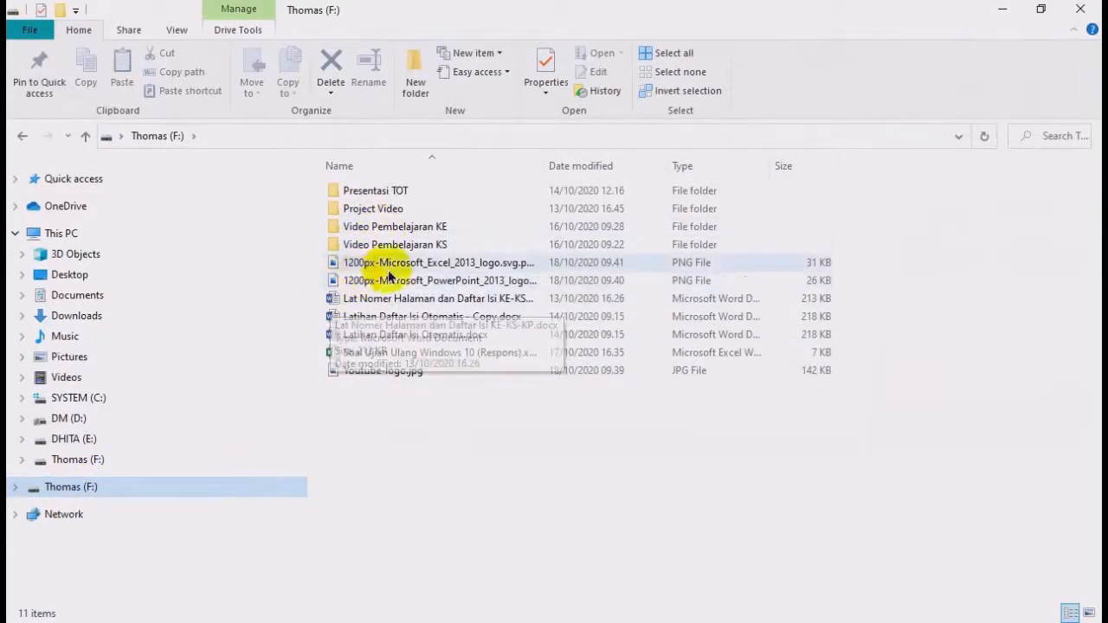
{"action": "double_click", "coordinate": [382, 211]}
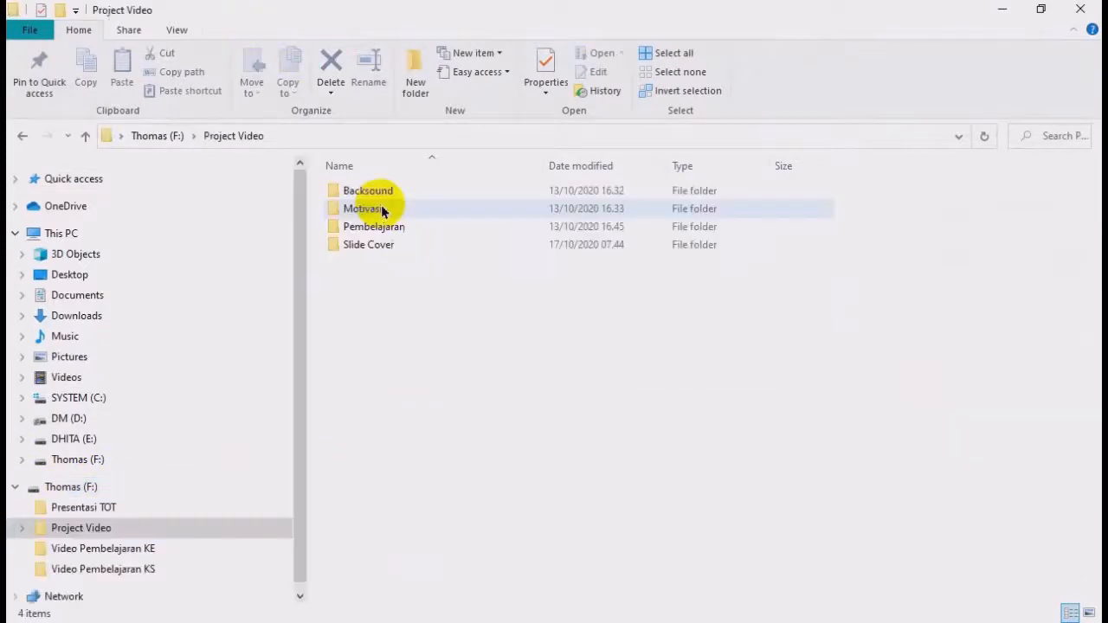
{"action": "double_click", "coordinate": [373, 245]}
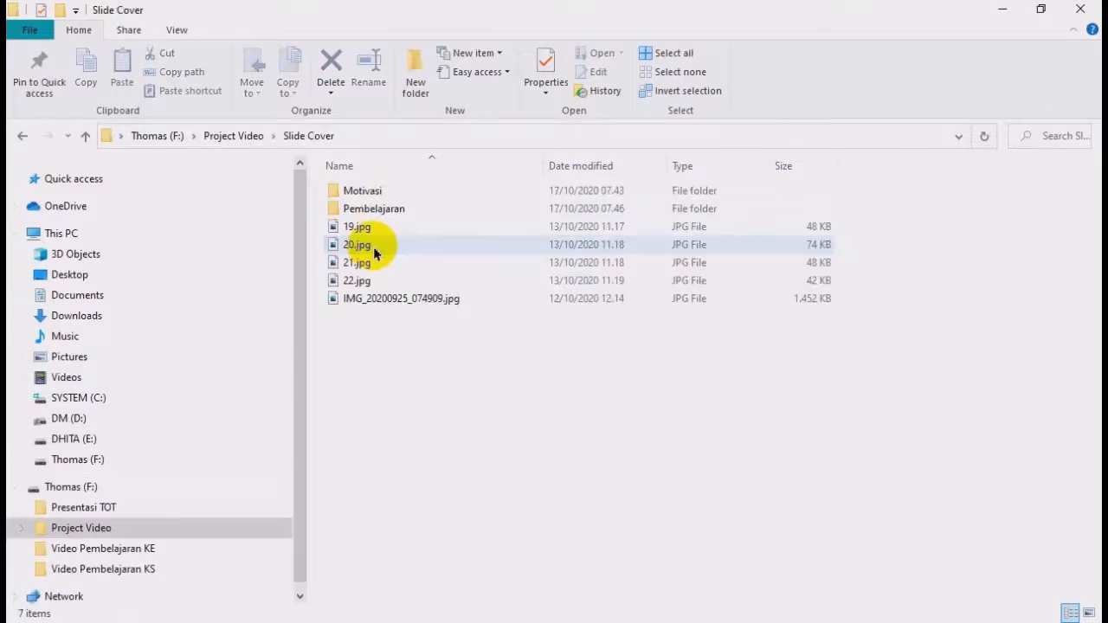
Preview the large IMG photo, close it, and return to Blogger's Tata Letak page
{"action": "double_click", "coordinate": [404, 299]}
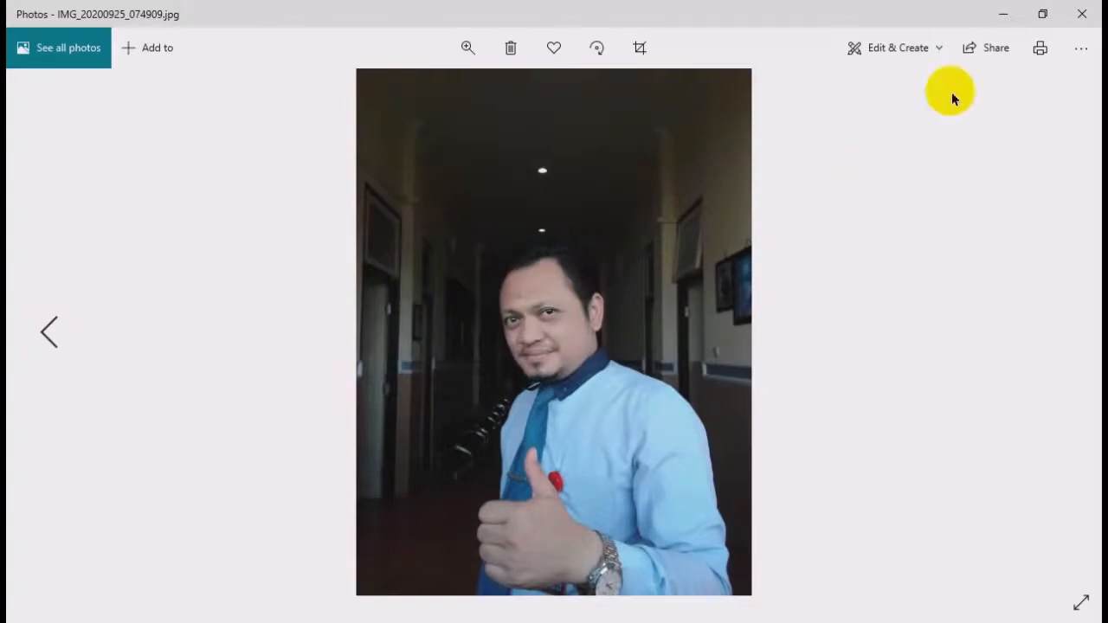
{"action": "left_click", "coordinate": [1082, 12]}
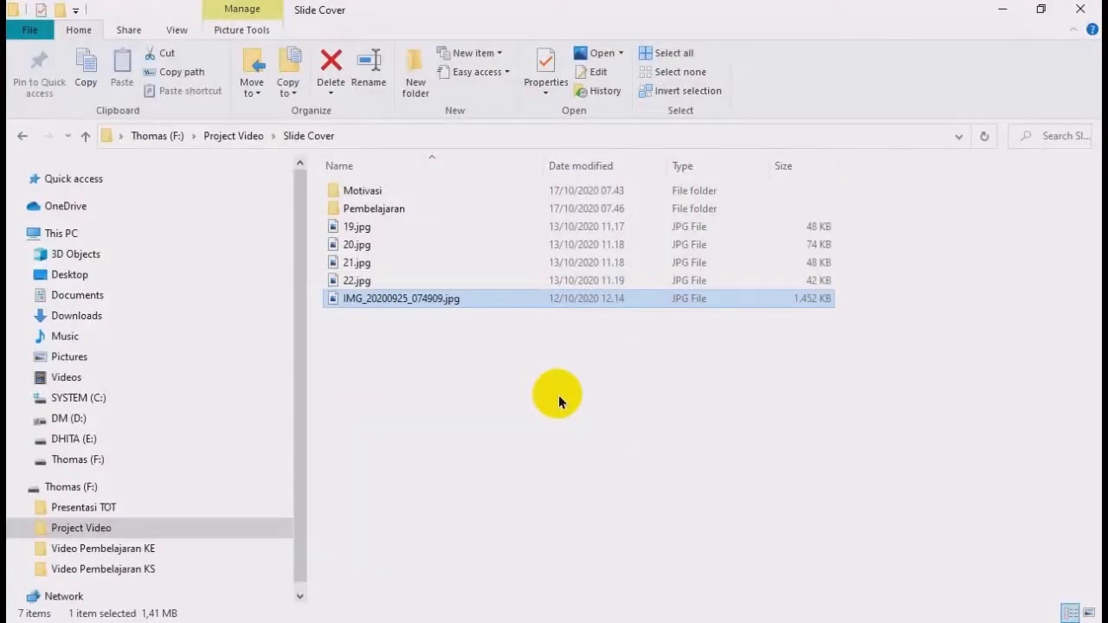
{"action": "left_click", "coordinate": [239, 622]}
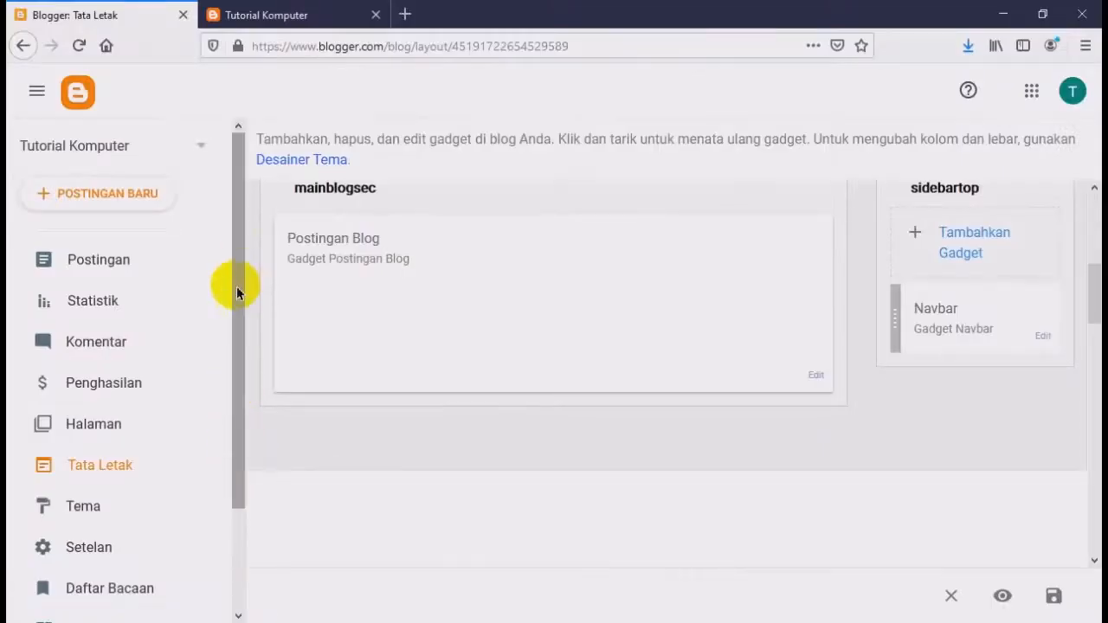
From sidebartop's Tambahkan Gadget list, choose the Gambar image gadget
{"action": "scroll", "coordinate": [581, 311], "scroll_direction": "up", "scroll_amount": 3}
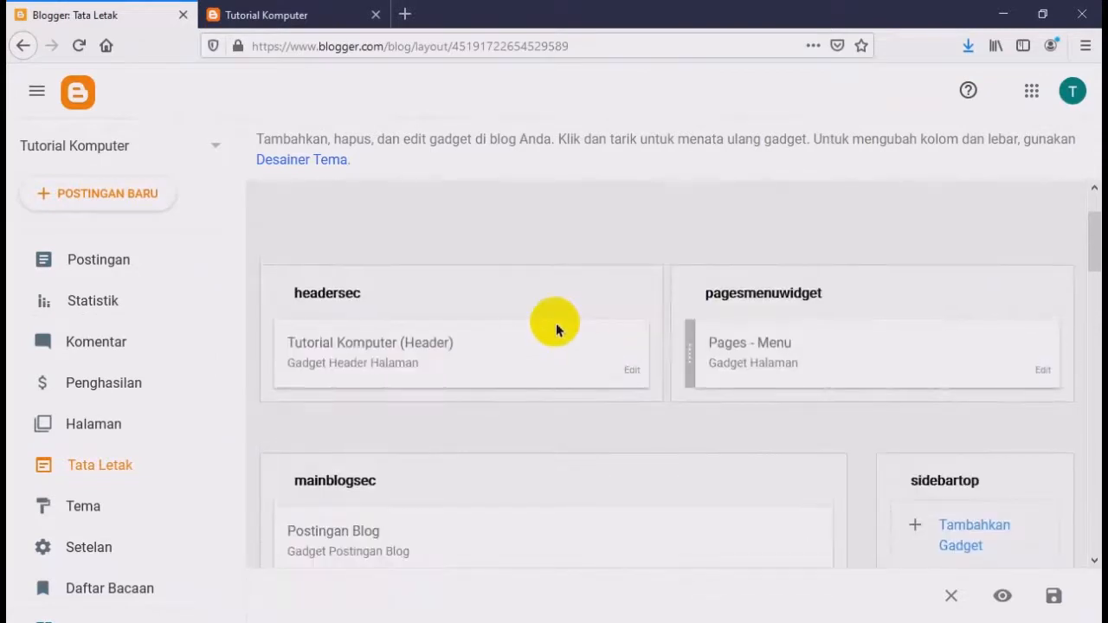
{"action": "scroll", "coordinate": [761, 393], "scroll_direction": "down", "scroll_amount": 3}
{"action": "scroll", "coordinate": [765, 372], "scroll_direction": "up", "scroll_amount": 3}
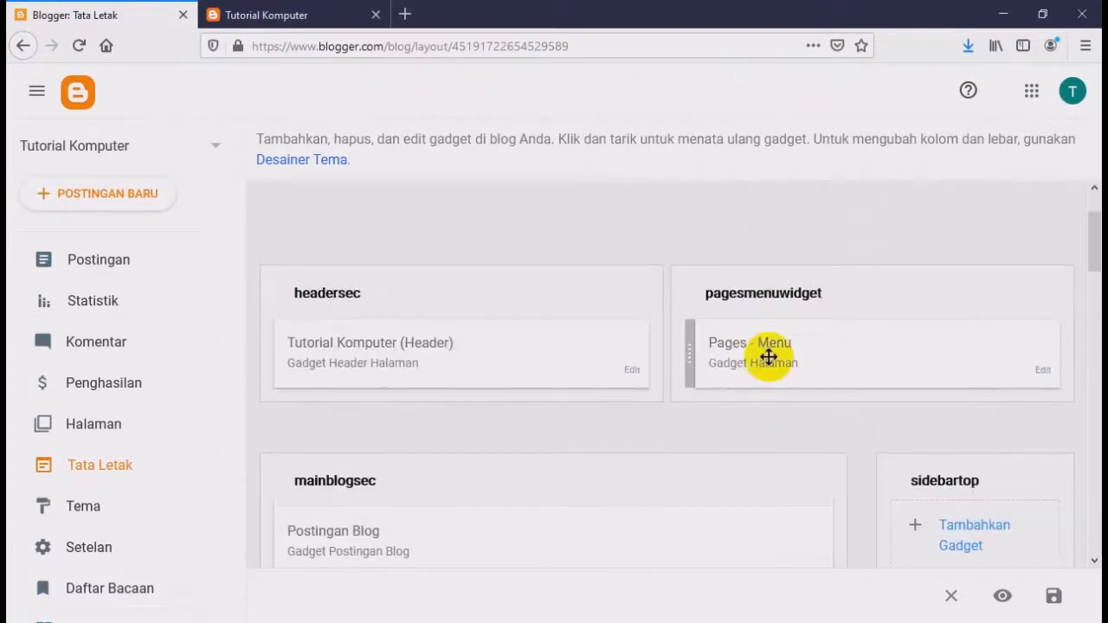
{"action": "scroll", "coordinate": [779, 347], "scroll_direction": "down", "scroll_amount": 2}
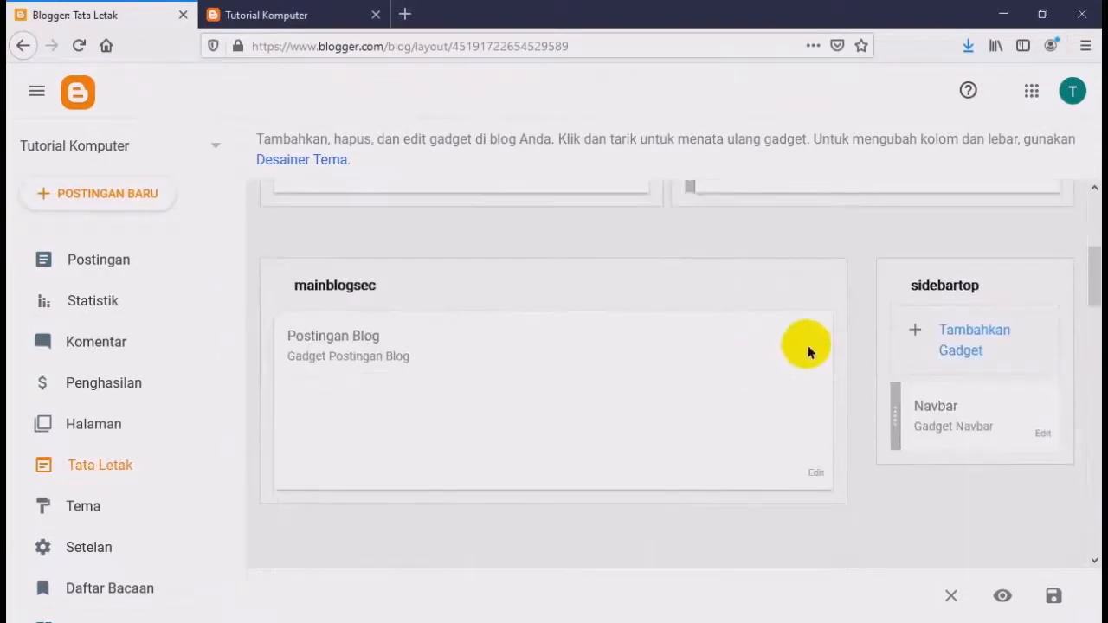
{"action": "left_click", "coordinate": [979, 333]}
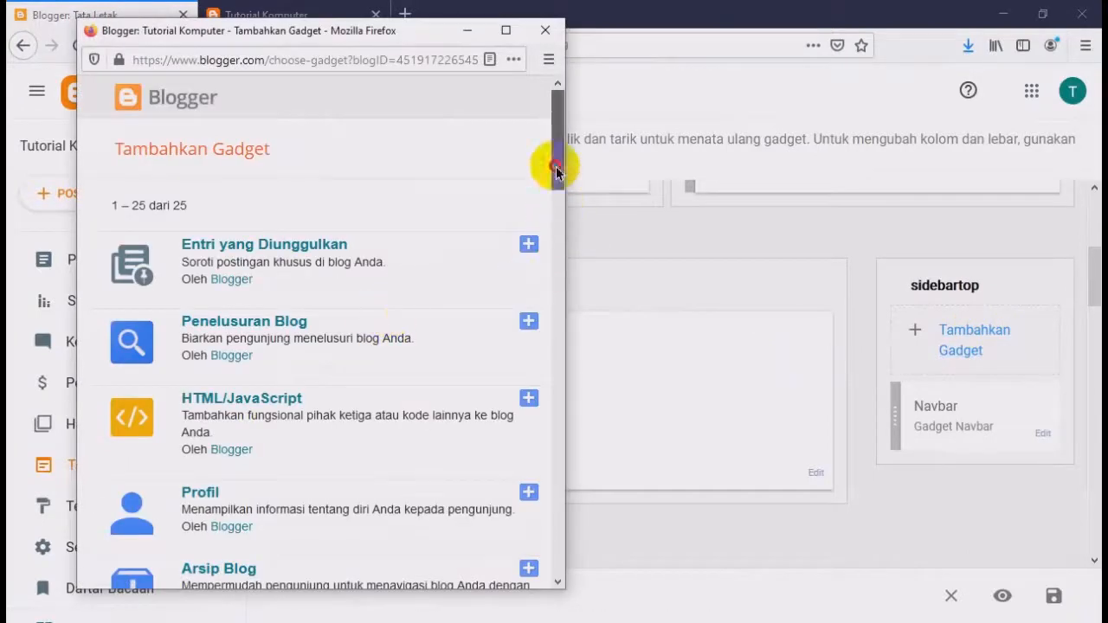
{"action": "scroll", "coordinate": [557, 170], "scroll_direction": "down", "scroll_amount": 3}
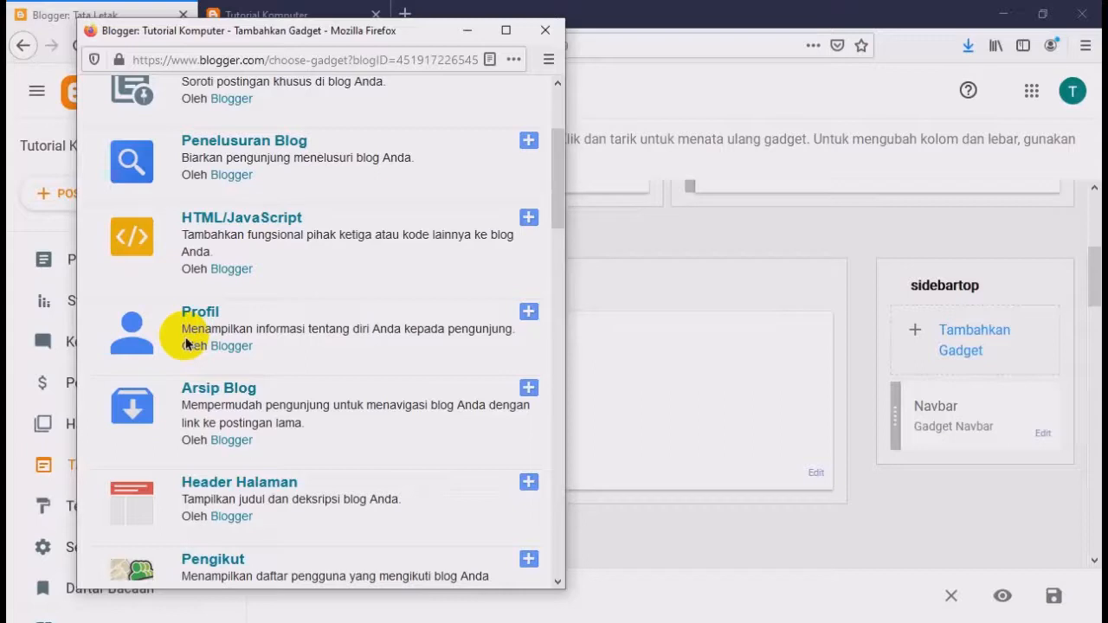
{"action": "scroll", "coordinate": [186, 312], "scroll_direction": "down", "scroll_amount": 4}
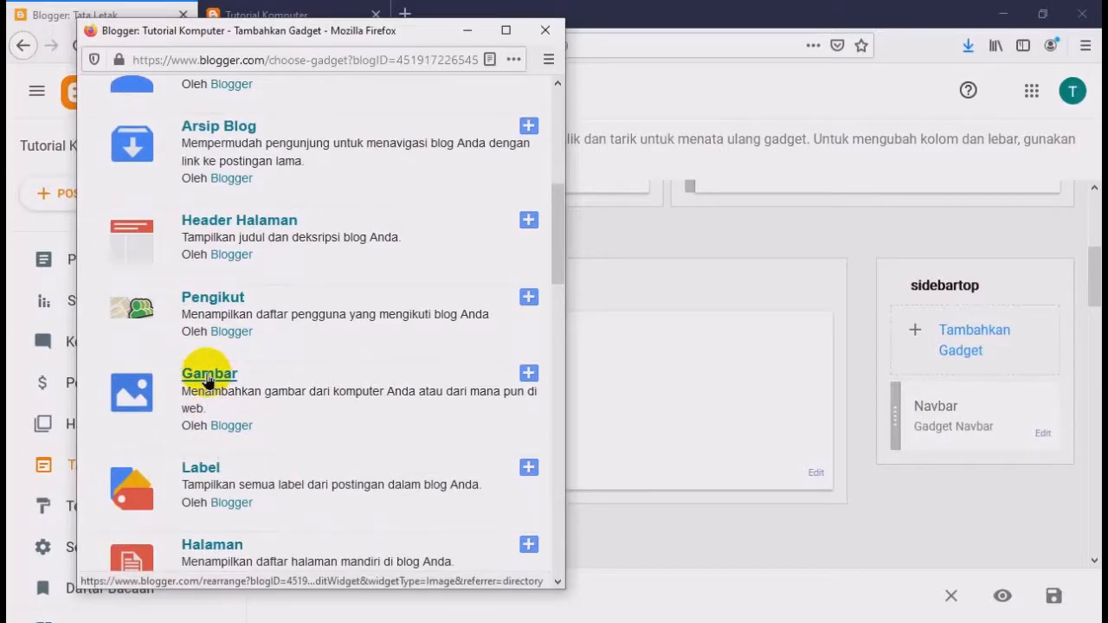
{"action": "scroll", "coordinate": [208, 381], "scroll_direction": "up", "scroll_amount": 4}
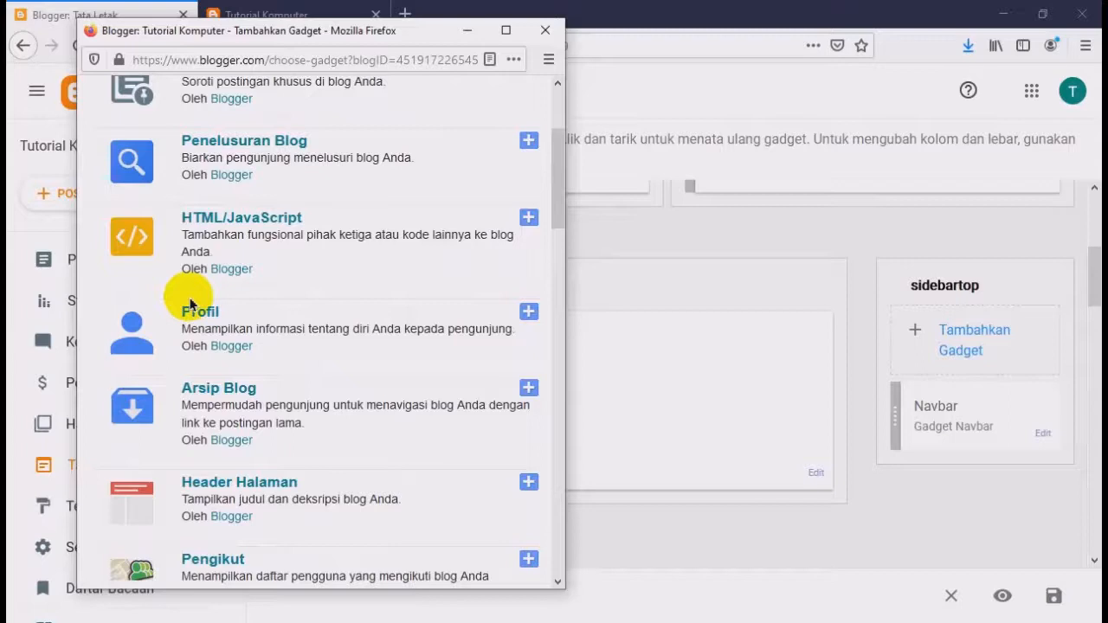
{"action": "scroll", "coordinate": [191, 303], "scroll_direction": "down", "scroll_amount": 4}
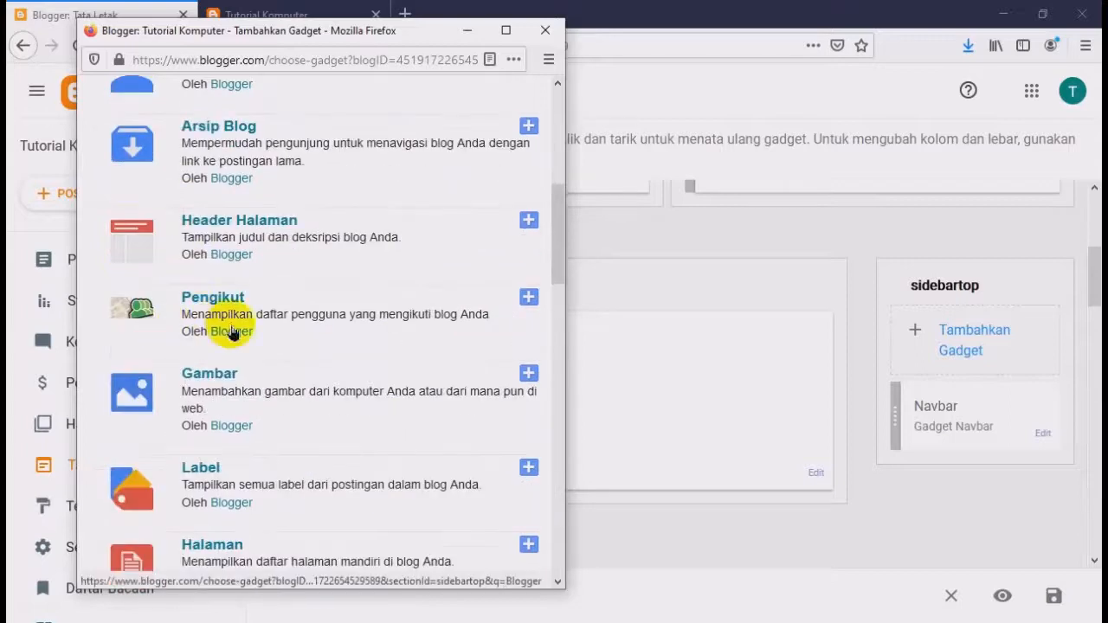
{"action": "left_click", "coordinate": [216, 373]}
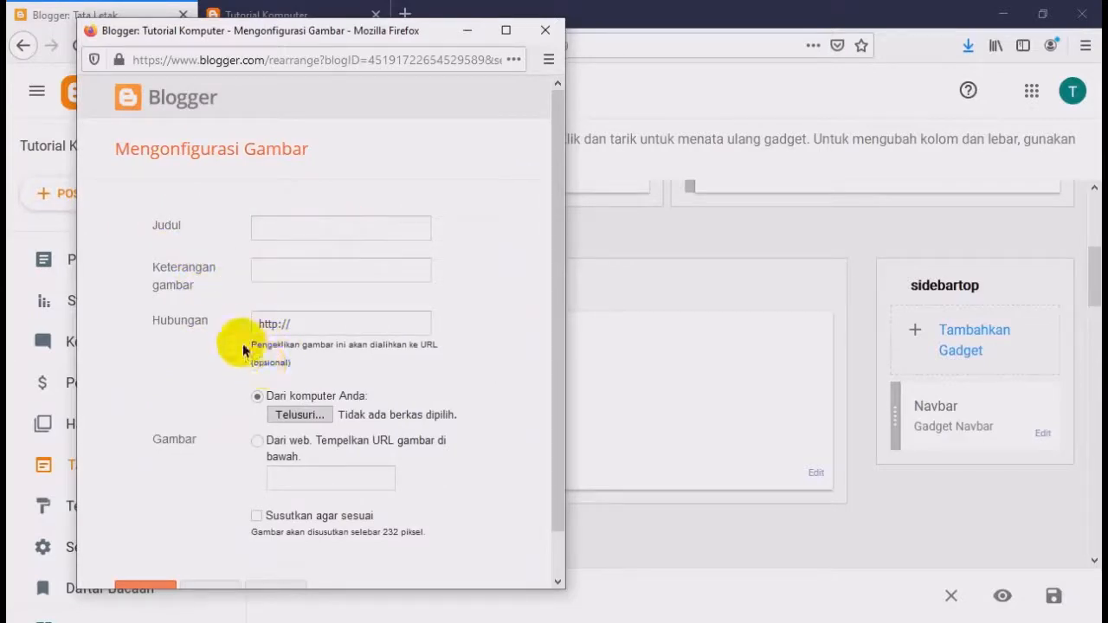
Upload IMG_20200925_074909.jpg from Project Video > Slide Cover into the image gadget
{"action": "left_click", "coordinate": [312, 416]}
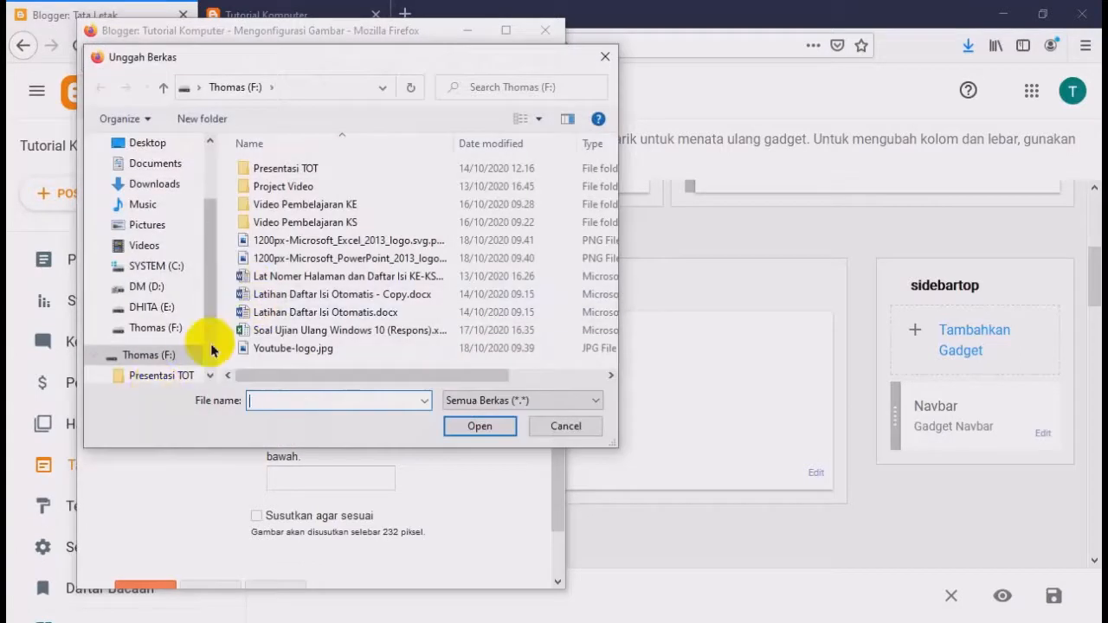
{"action": "double_click", "coordinate": [281, 186]}
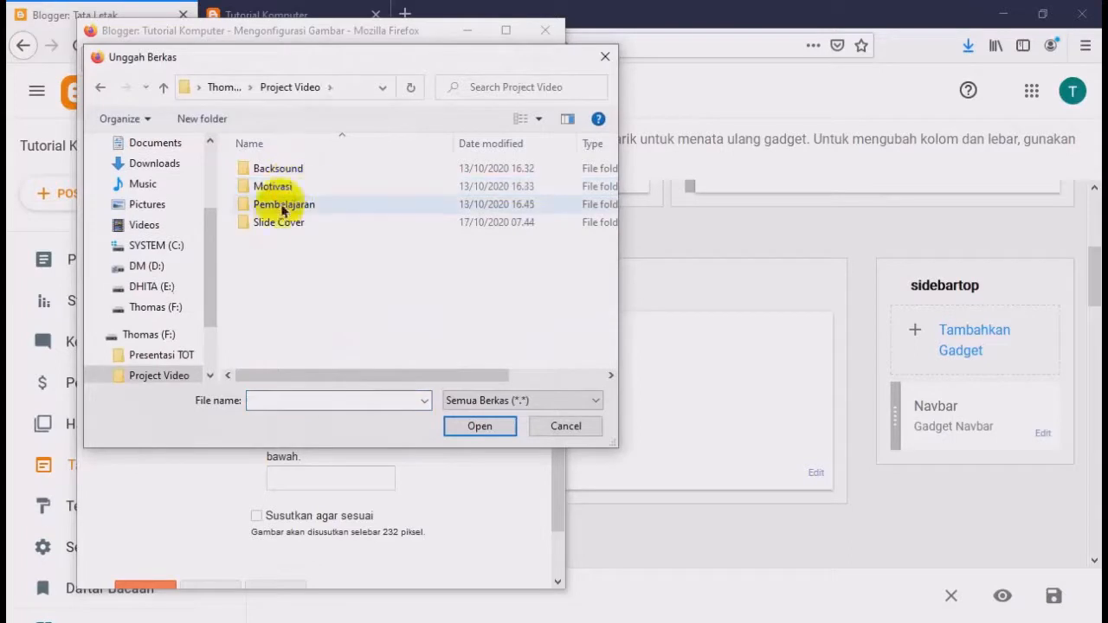
{"action": "double_click", "coordinate": [279, 222]}
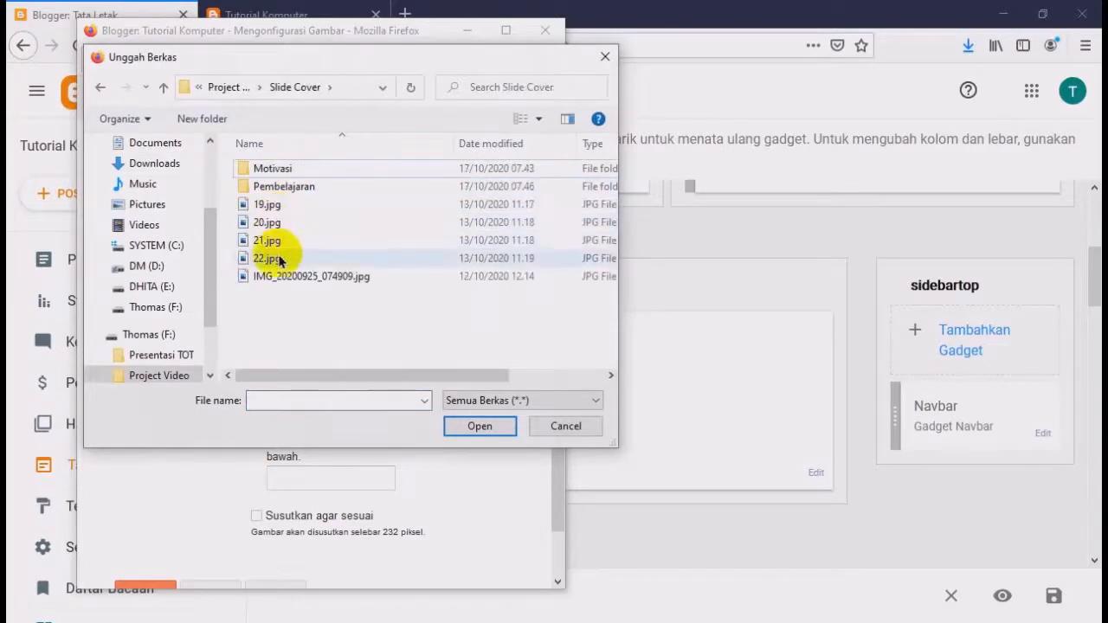
{"action": "left_click", "coordinate": [290, 276]}
{"action": "left_click", "coordinate": [479, 425]}
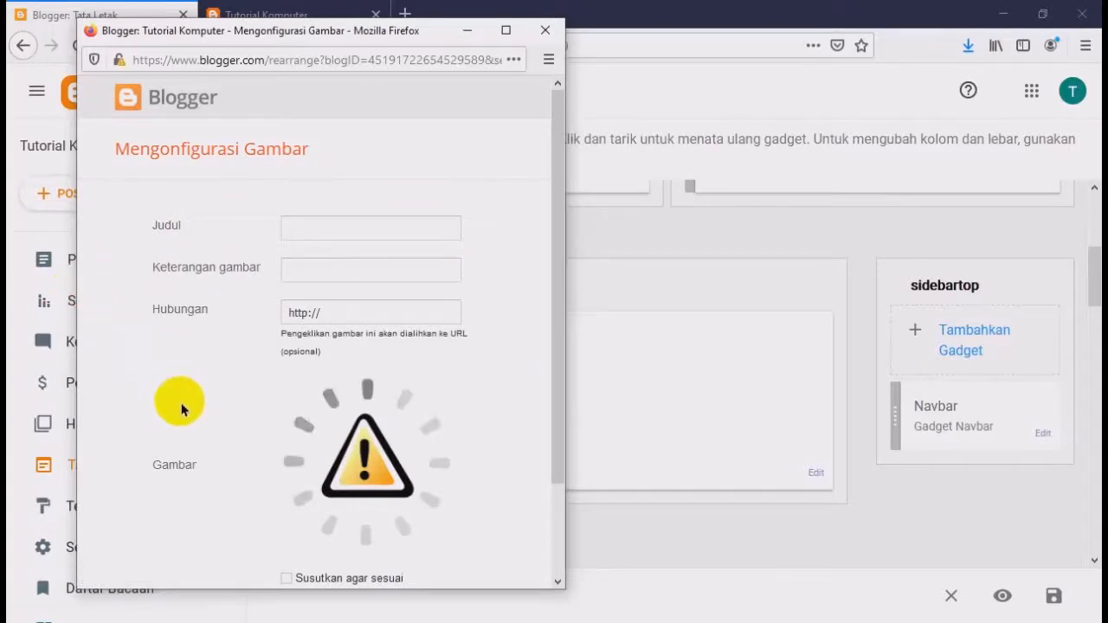
Check the live blog, then save the image gadget shrunk to fit at 232 pixels
{"action": "scroll", "coordinate": [381, 332], "scroll_direction": "down", "scroll_amount": 3}
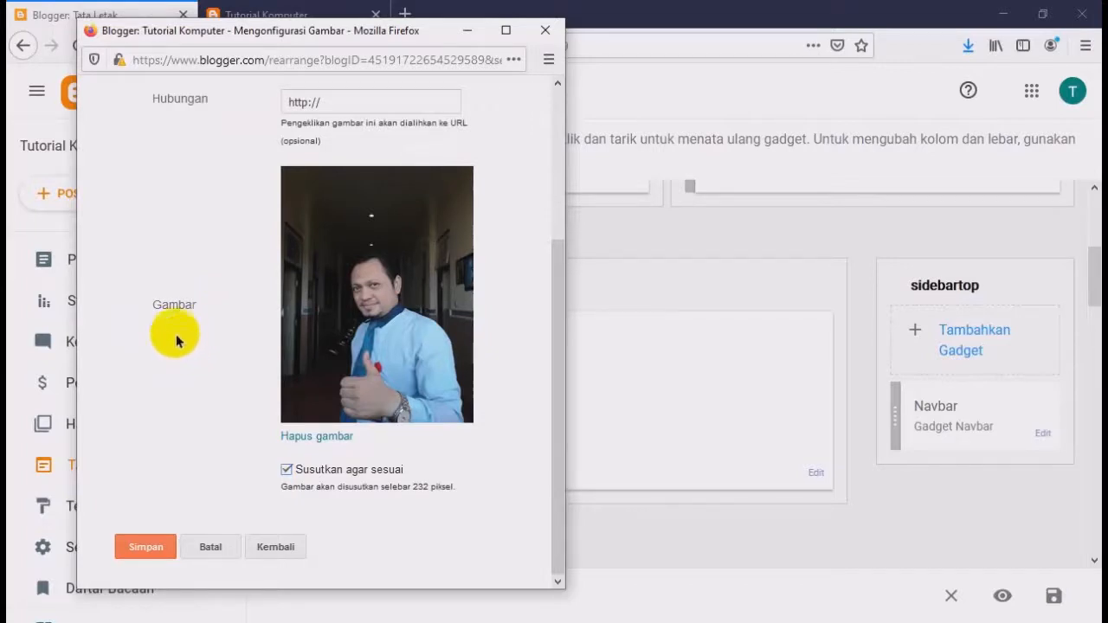
{"action": "left_click", "coordinate": [249, 12]}
{"action": "scroll", "coordinate": [944, 259], "scroll_direction": "up", "scroll_amount": 10}
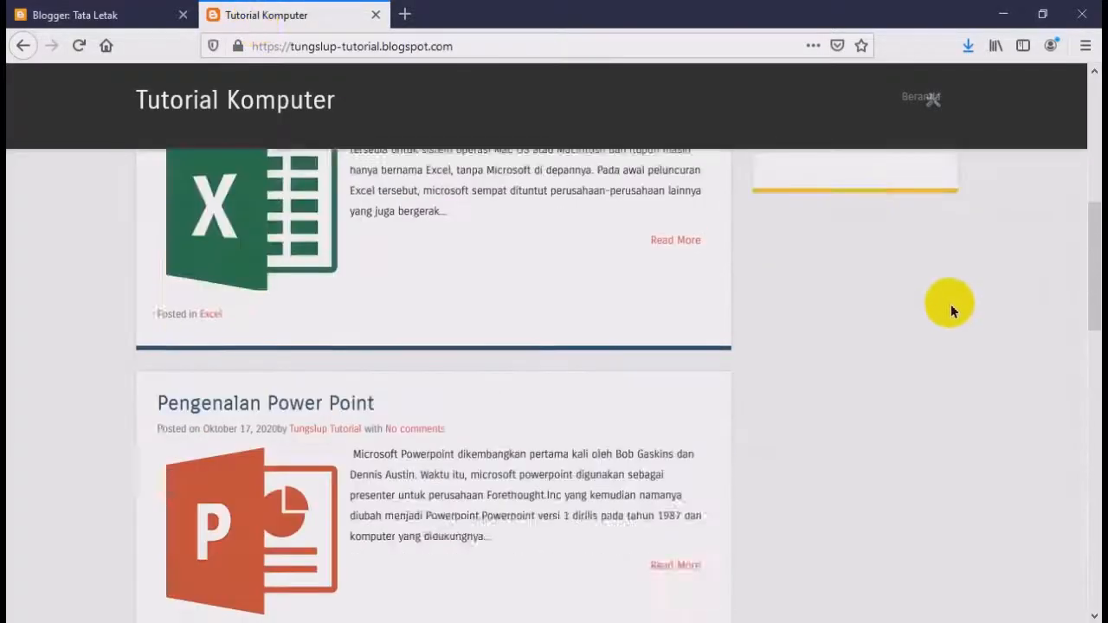
{"action": "scroll", "coordinate": [851, 448], "scroll_direction": "down", "scroll_amount": 2}
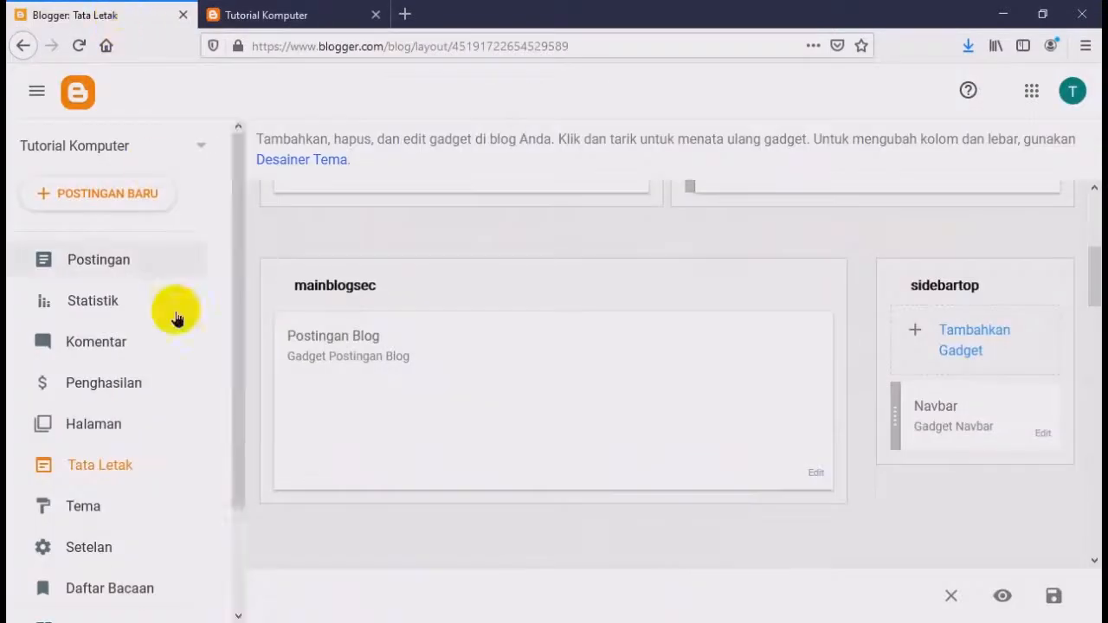
{"action": "left_click", "coordinate": [121, 10]}
{"action": "mouse_move", "coordinate": [239, 613]}
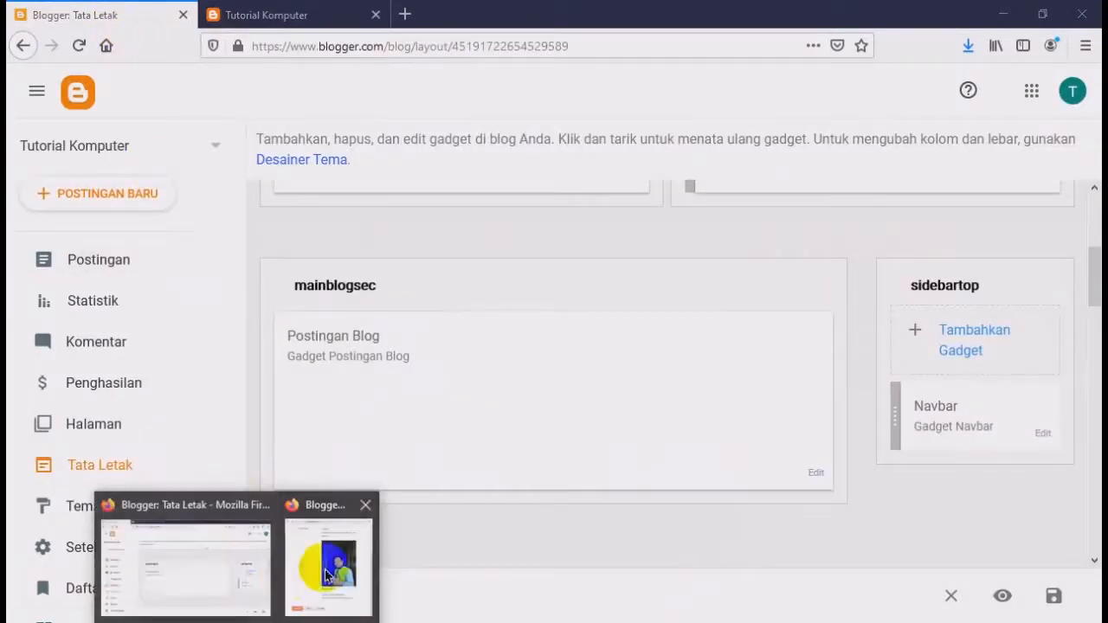
{"action": "left_click", "coordinate": [324, 568]}
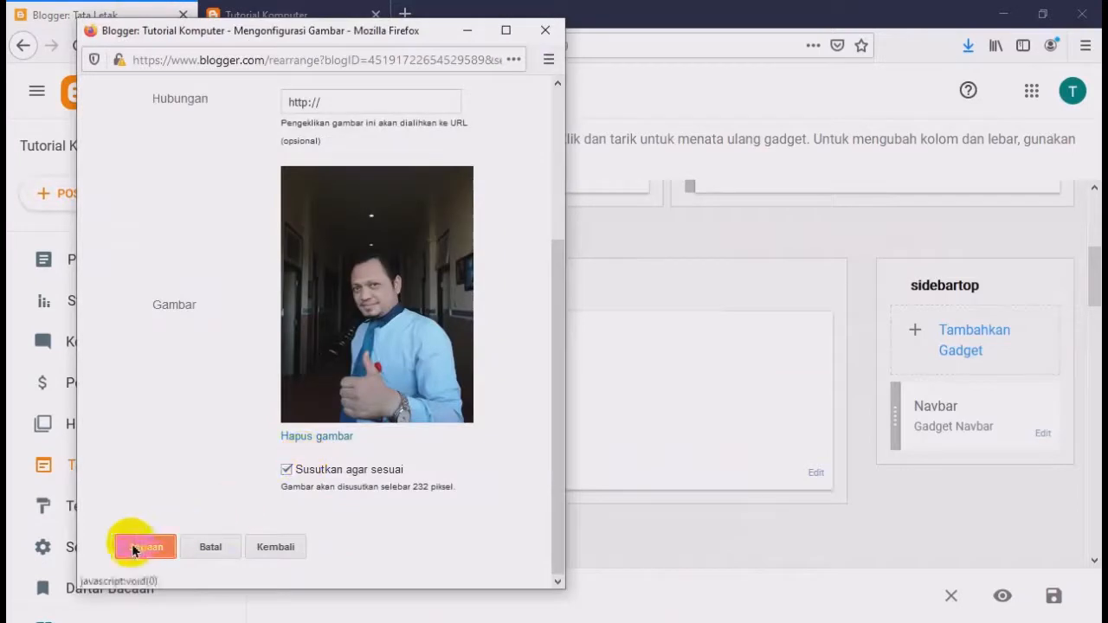
{"action": "left_click", "coordinate": [135, 548]}
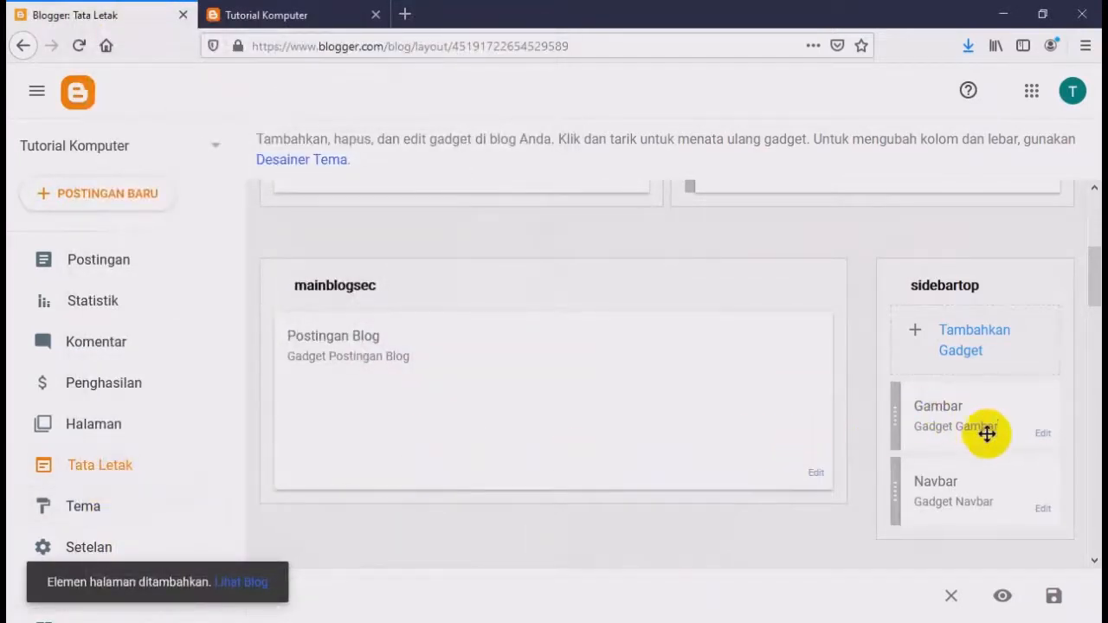
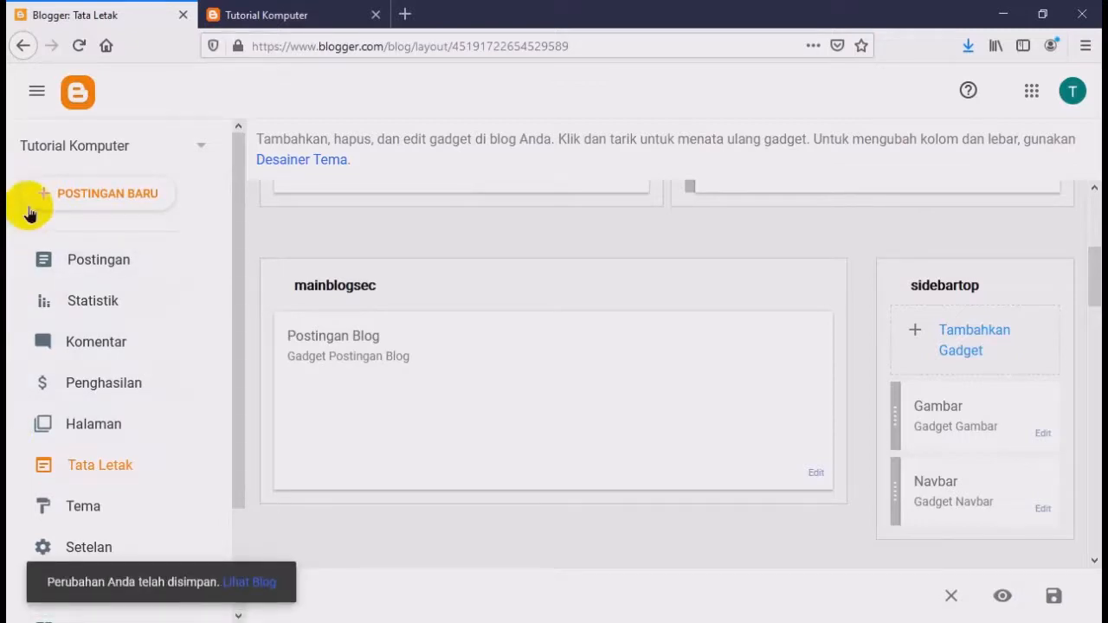
Switch to the browser tab showing the live Tutorial Komputer blog
{"action": "left_click", "coordinate": [216, 14]}
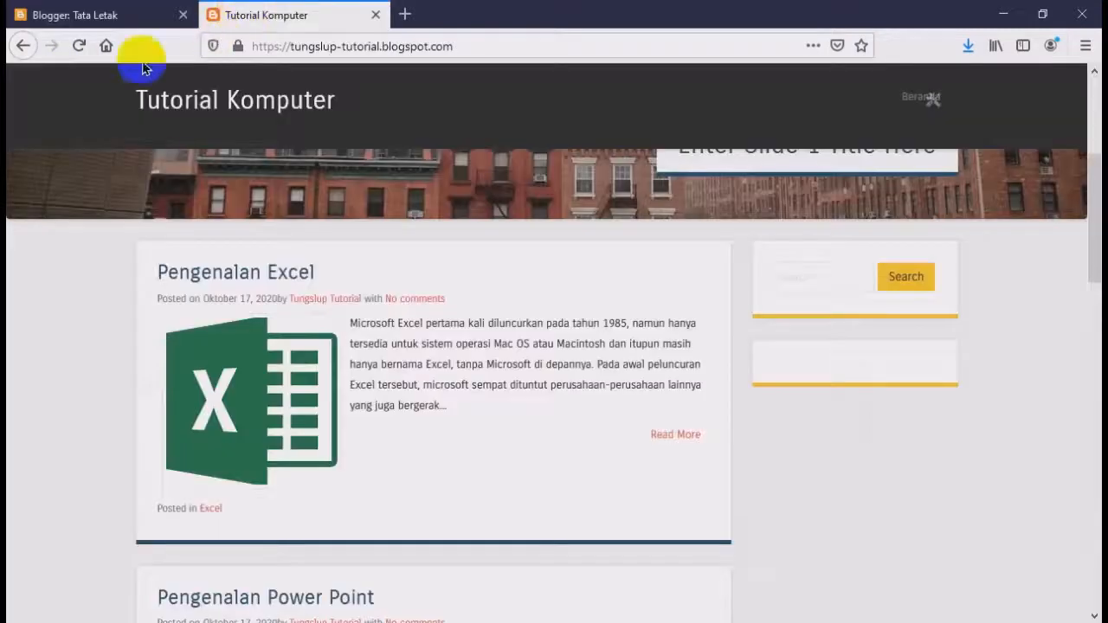
Reload the blog to check the new profile photo widget, then go back to Tata Letak
{"action": "left_click", "coordinate": [78, 45]}
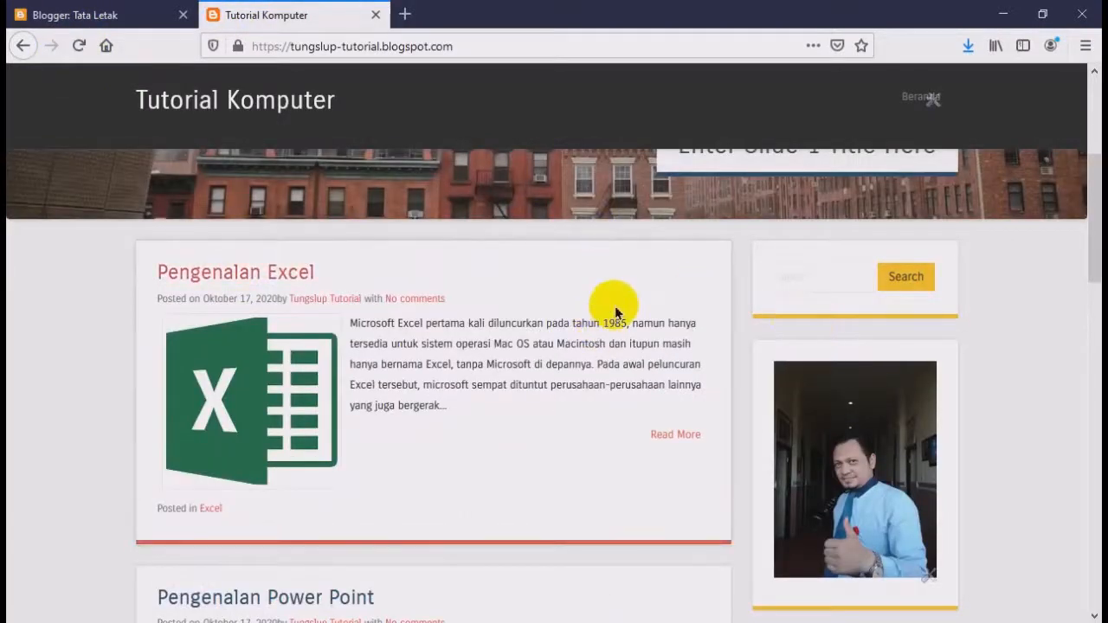
{"action": "scroll", "coordinate": [611, 297], "scroll_direction": "down", "scroll_amount": 2}
{"action": "scroll", "coordinate": [618, 283], "scroll_direction": "up", "scroll_amount": 1}
{"action": "scroll", "coordinate": [614, 277], "scroll_direction": "up", "scroll_amount": 3}
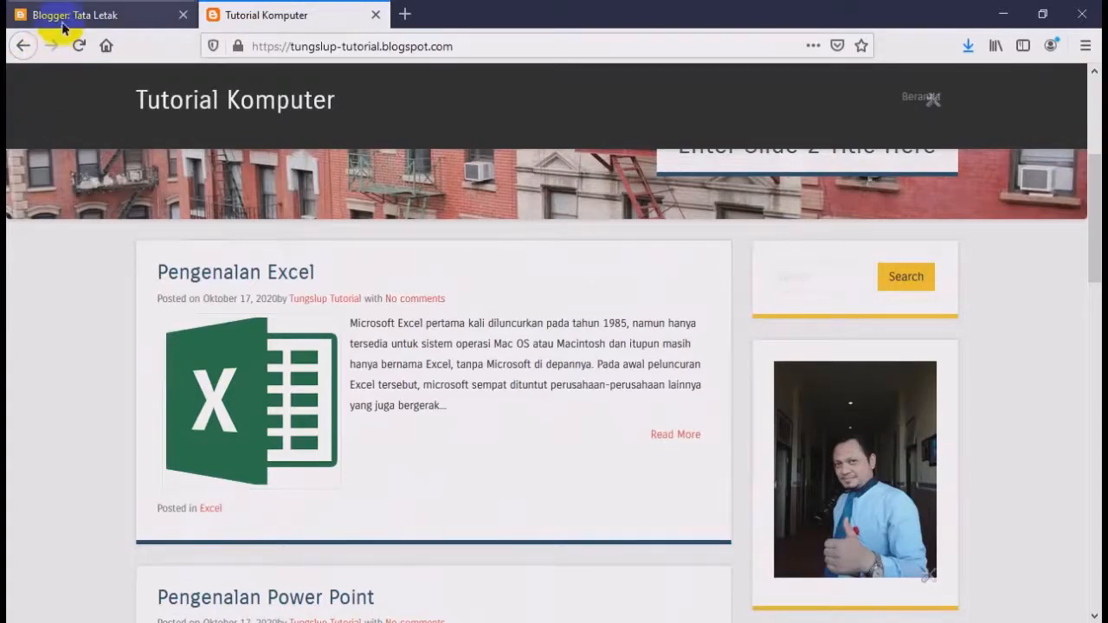
{"action": "left_click", "coordinate": [34, 14]}
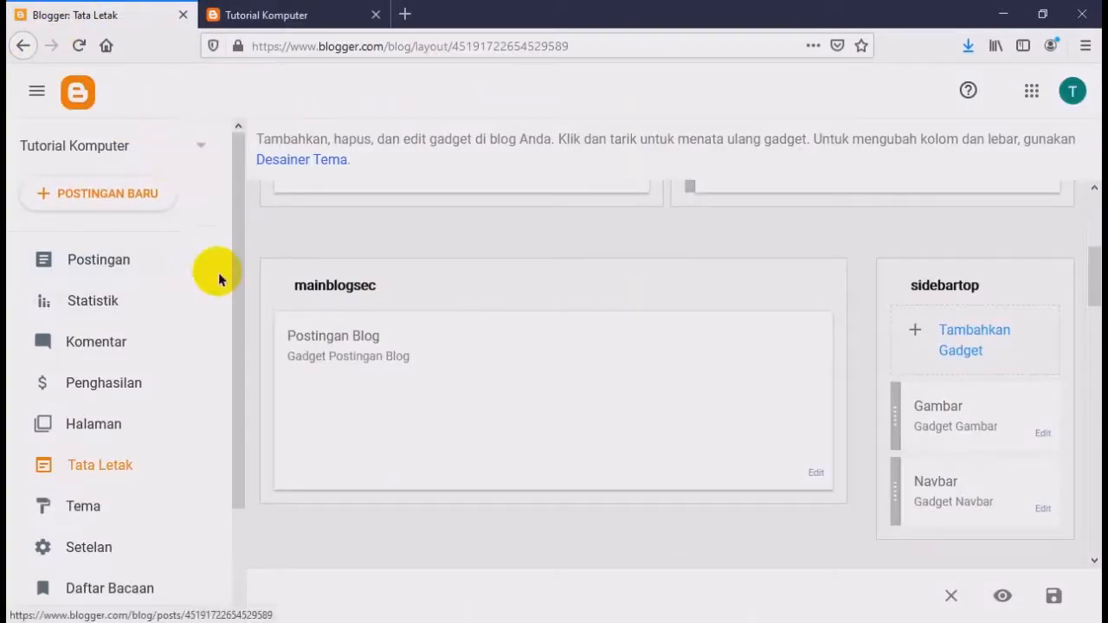
Add the Pengikut gadget to sidebartop and select its default title to rename it Follower
{"action": "left_click", "coordinate": [965, 336]}
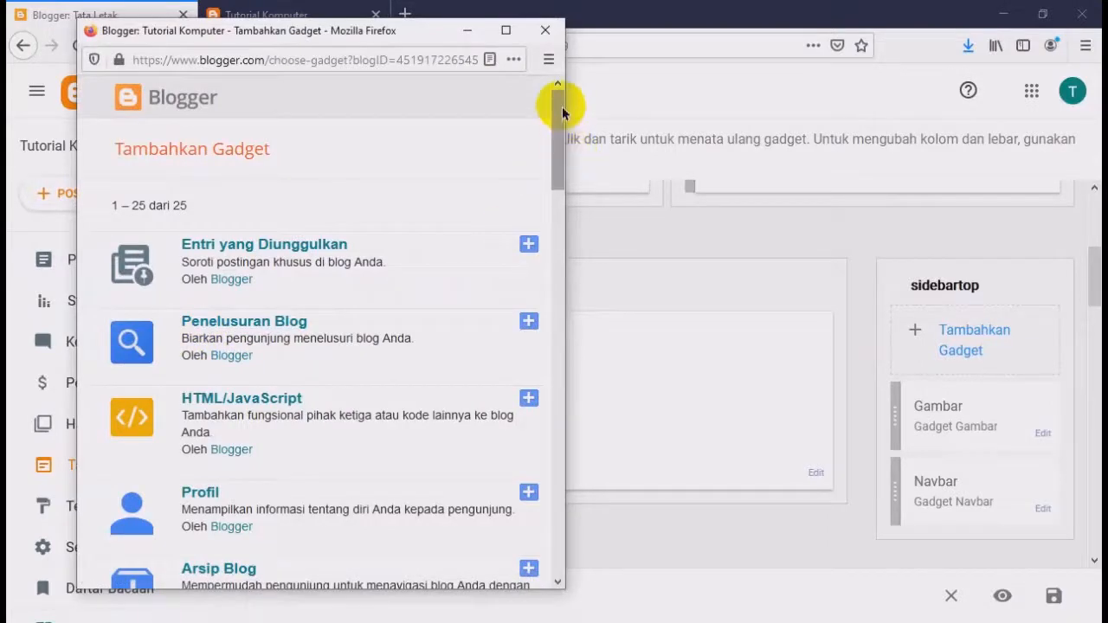
{"action": "left_click_drag", "start_coordinate": [560, 111], "coordinate": [581, 190]}
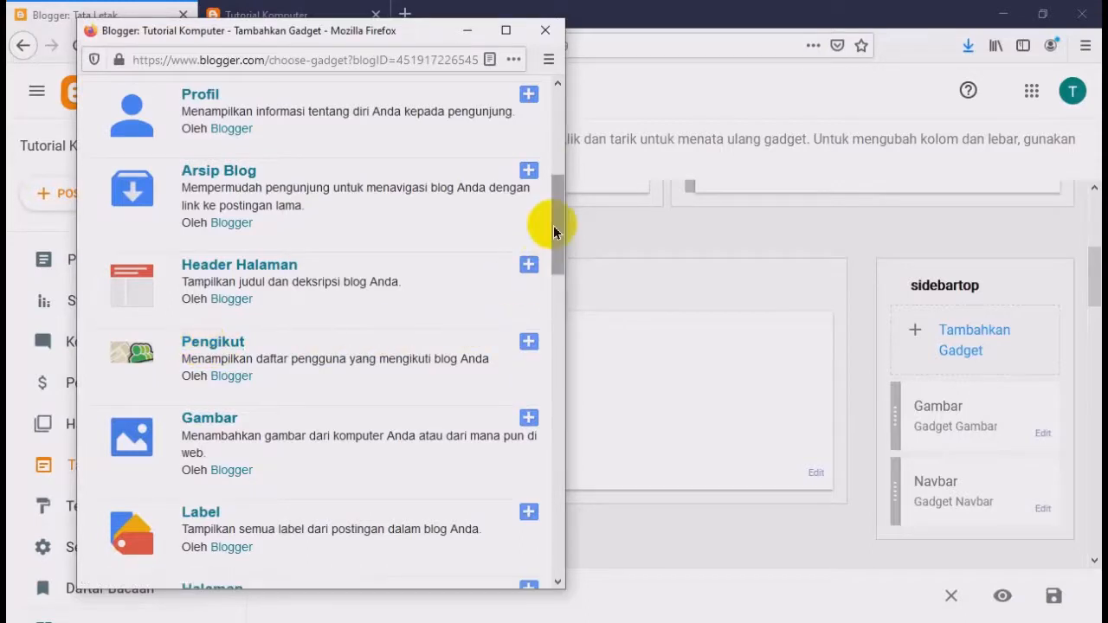
{"action": "left_click", "coordinate": [208, 342]}
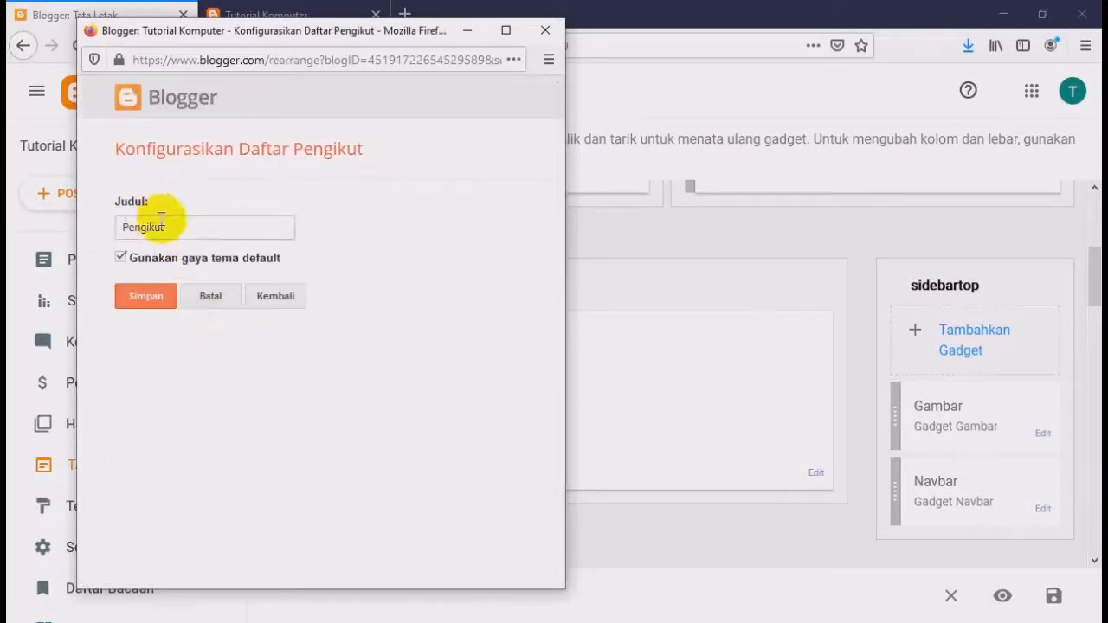
{"action": "left_click_drag", "start_coordinate": [188, 222], "coordinate": [74, 221]}
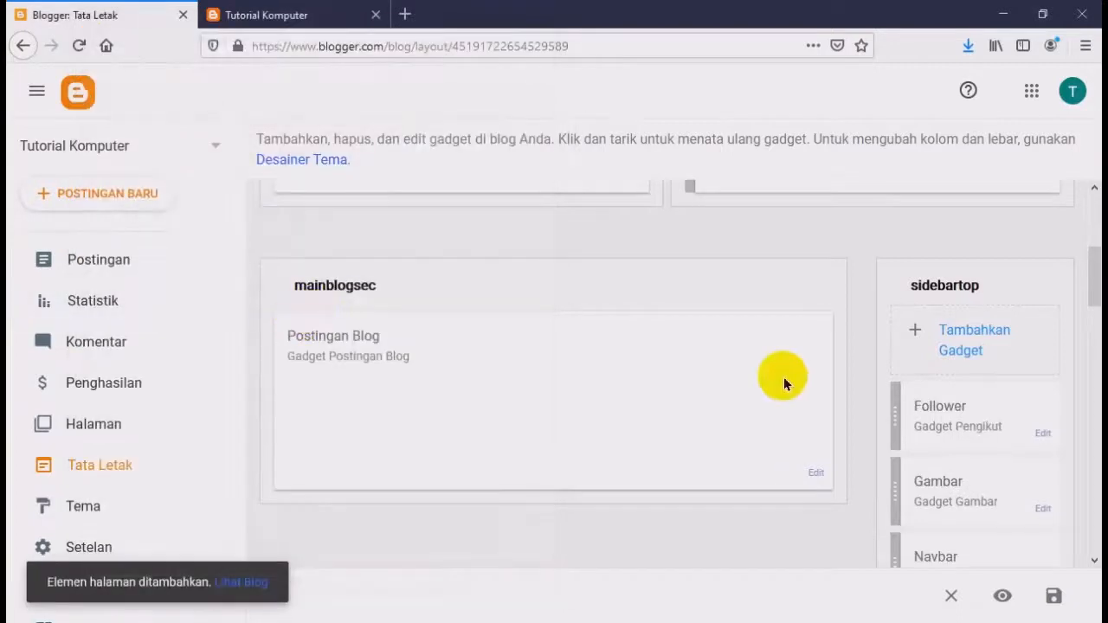
Move Follower beneath Gambar, above Navbar, and save the layout
{"action": "scroll", "coordinate": [782, 375], "scroll_direction": "down", "scroll_amount": 2}
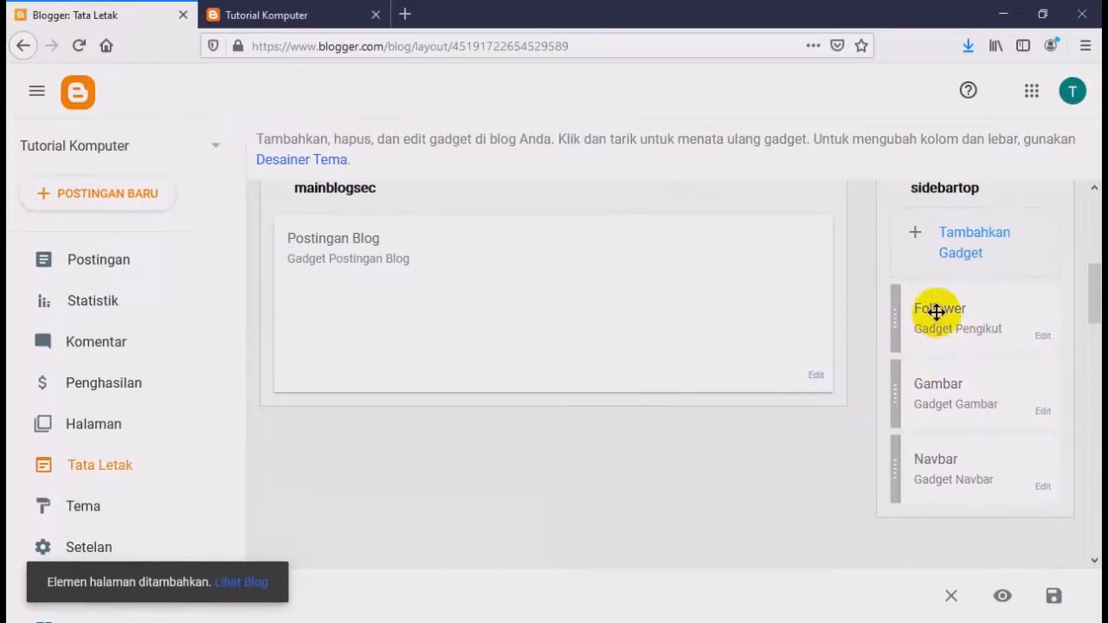
{"action": "left_click_drag", "start_coordinate": [935, 309], "coordinate": [937, 391]}
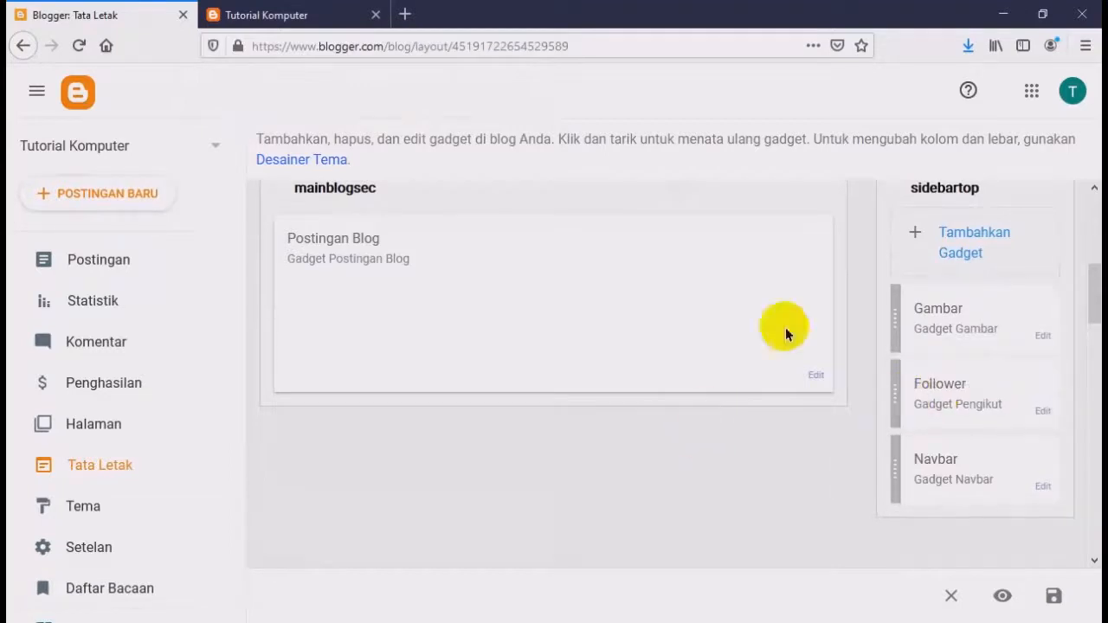
{"action": "left_click", "coordinate": [1054, 596]}
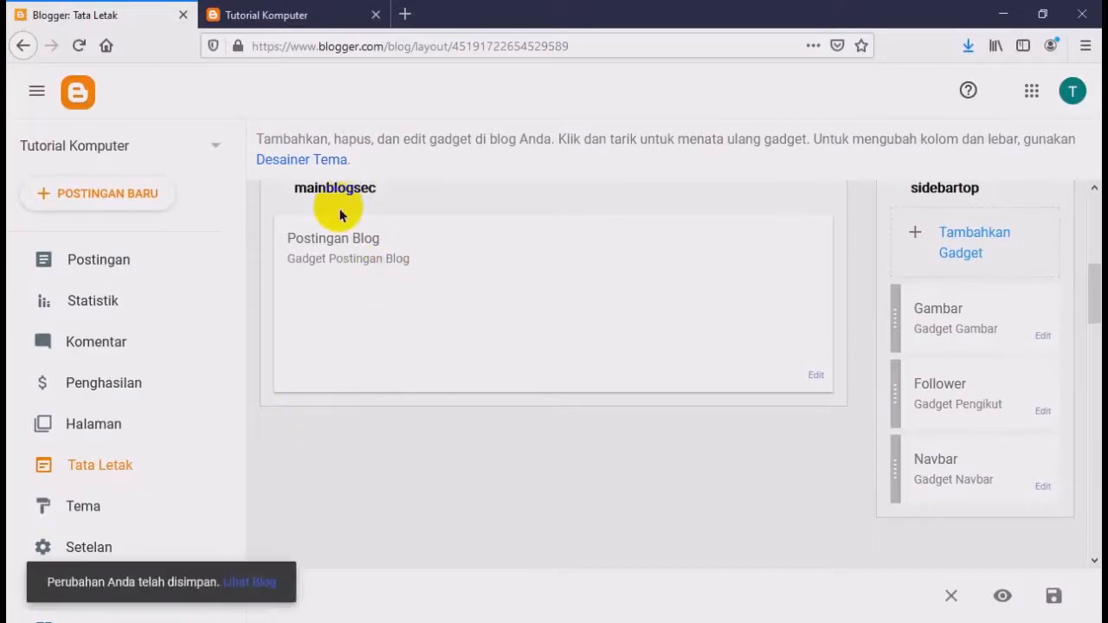
Reload the live blog and scroll to see the Follower widget under the profile photo
{"action": "left_click", "coordinate": [278, 17]}
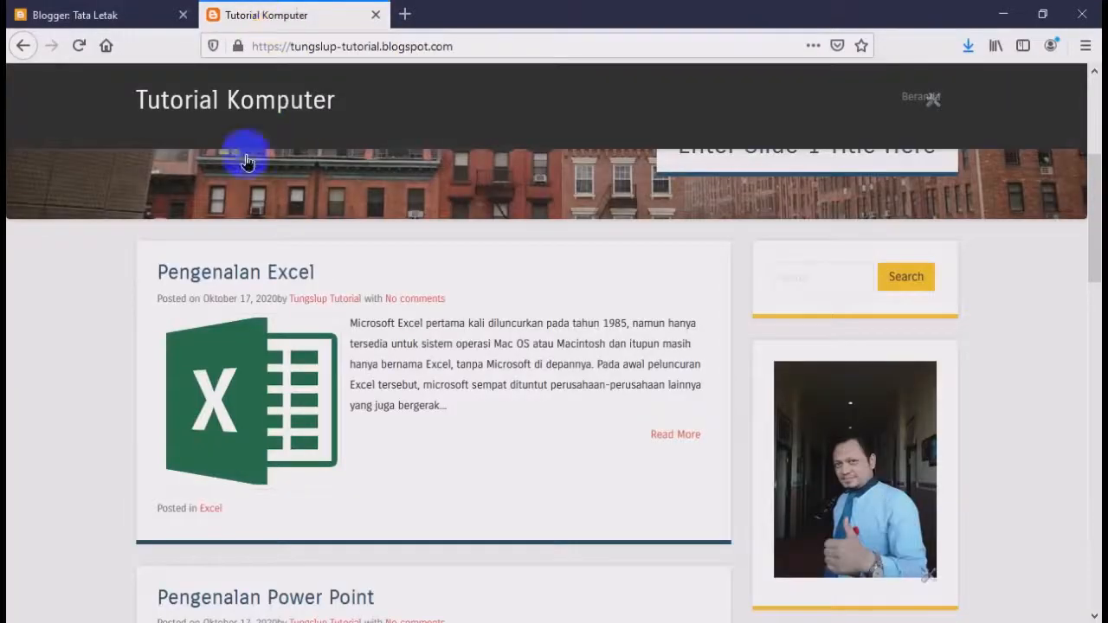
{"action": "left_click", "coordinate": [79, 44]}
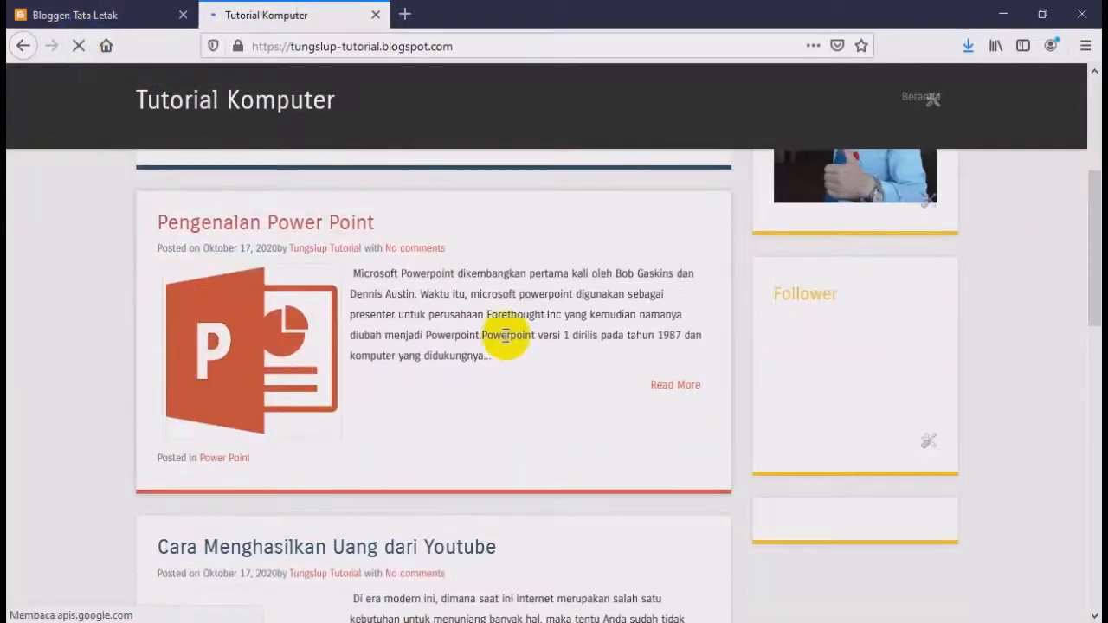
{"action": "scroll", "coordinate": [900, 399], "scroll_direction": "down", "scroll_amount": 3}
{"action": "scroll", "coordinate": [903, 402], "scroll_direction": "down", "scroll_amount": 1}
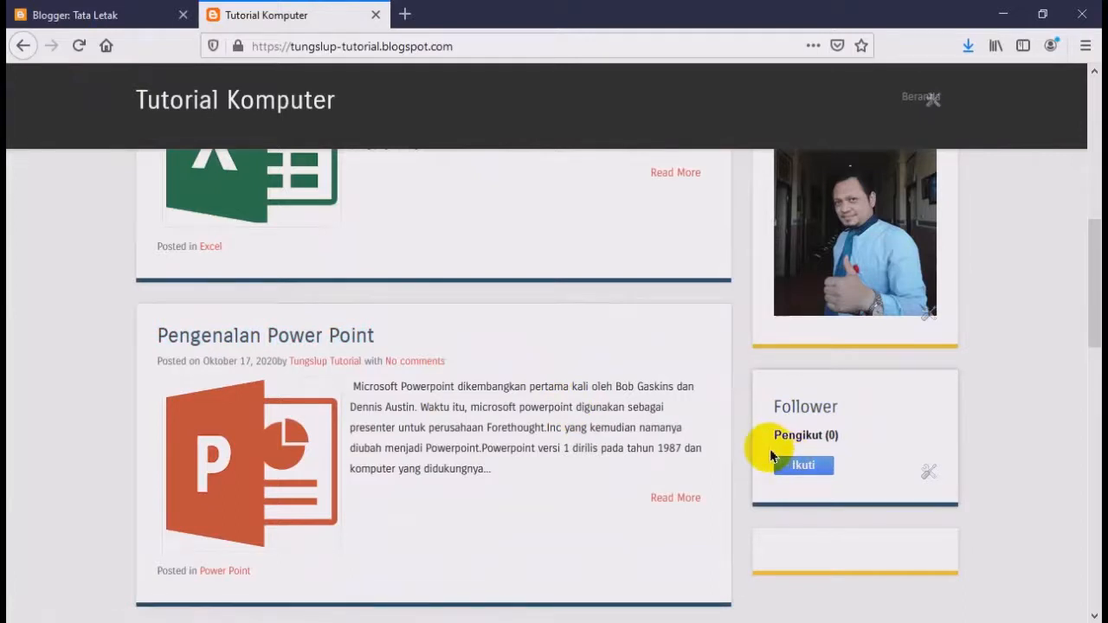
{"action": "scroll", "coordinate": [438, 468], "scroll_direction": "up", "scroll_amount": 10}
{"action": "scroll", "coordinate": [806, 465], "scroll_direction": "down", "scroll_amount": 9}
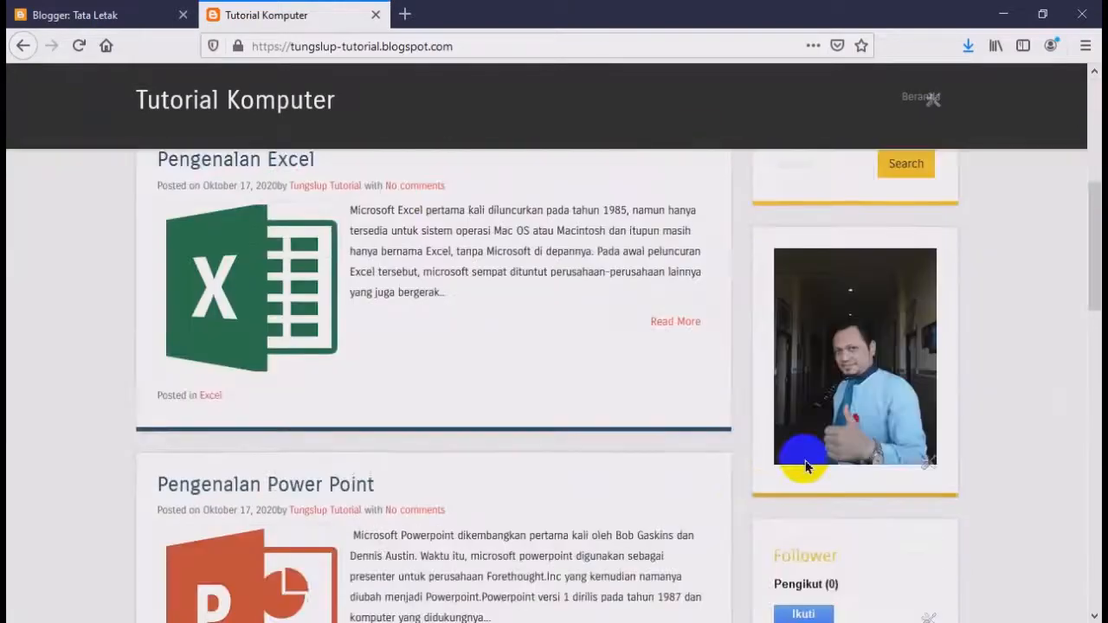
{"action": "scroll", "coordinate": [813, 510], "scroll_direction": "down", "scroll_amount": 3}
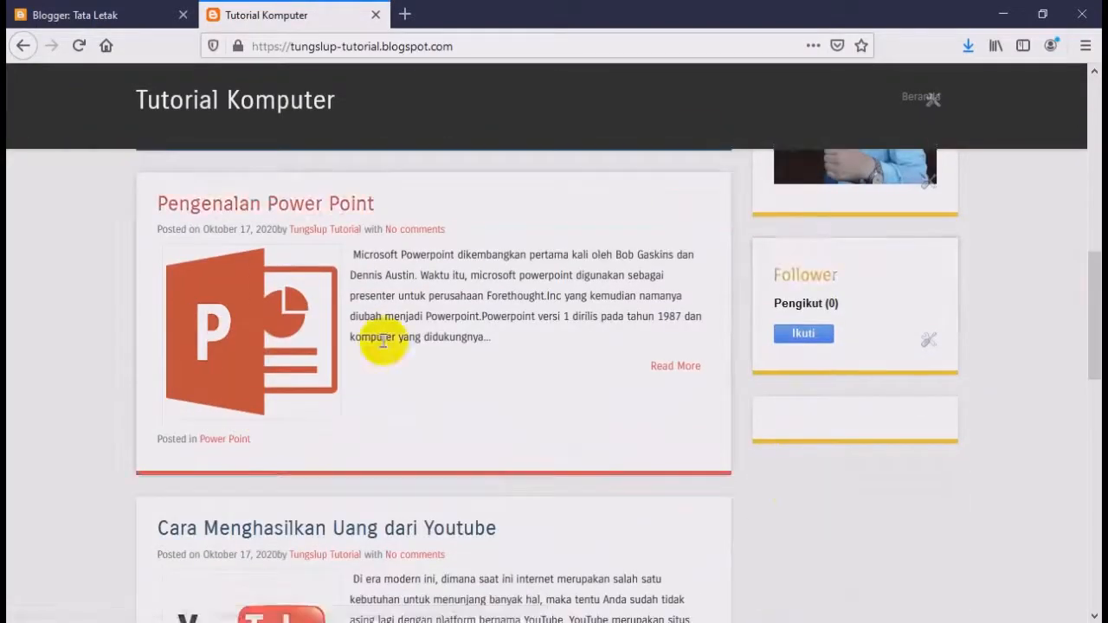
{"action": "scroll", "coordinate": [609, 311], "scroll_direction": "up", "scroll_amount": 4}
{"action": "scroll", "coordinate": [606, 307], "scroll_direction": "up", "scroll_amount": 6}
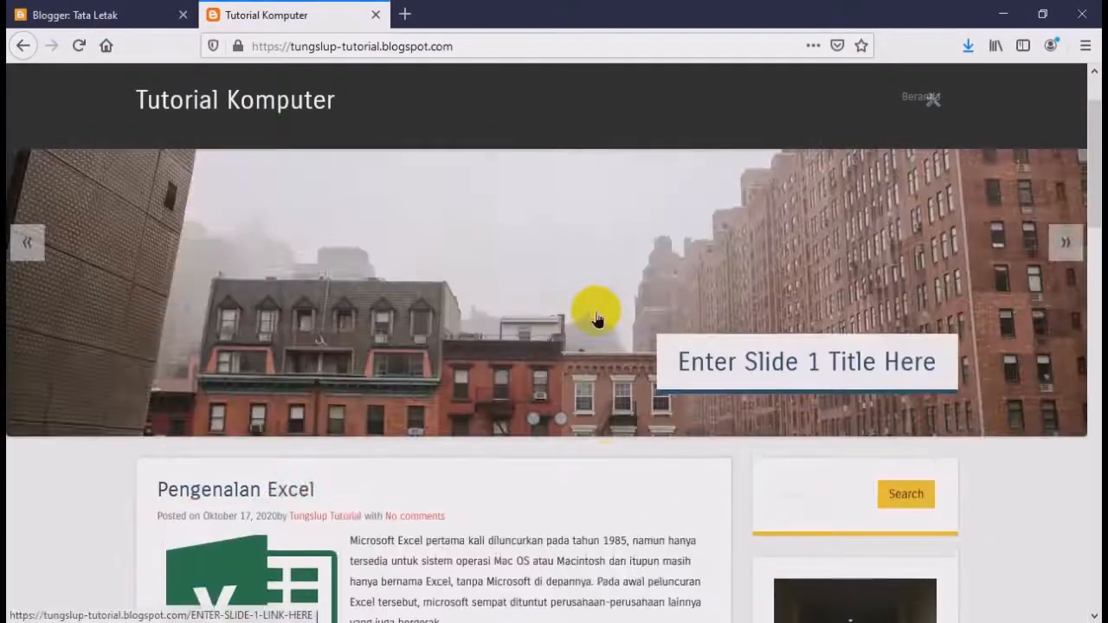
{"action": "scroll", "coordinate": [594, 309], "scroll_direction": "down", "scroll_amount": 6}
Glance at the Layout page, review the live blog again, then return to Layout
{"action": "left_click", "coordinate": [130, 21]}
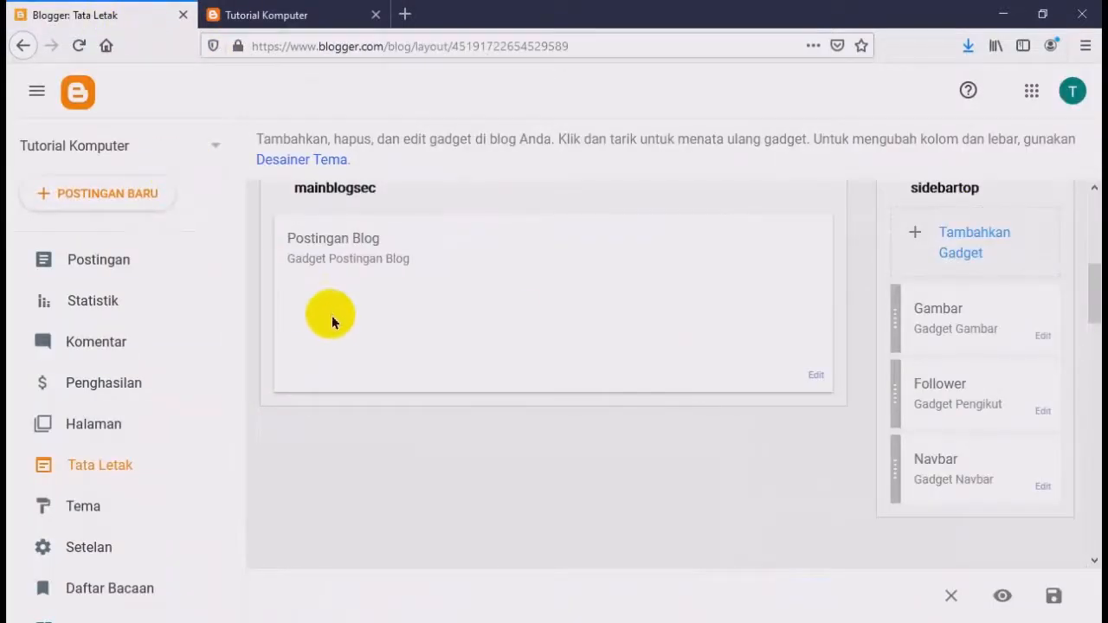
{"action": "left_click", "coordinate": [313, 13]}
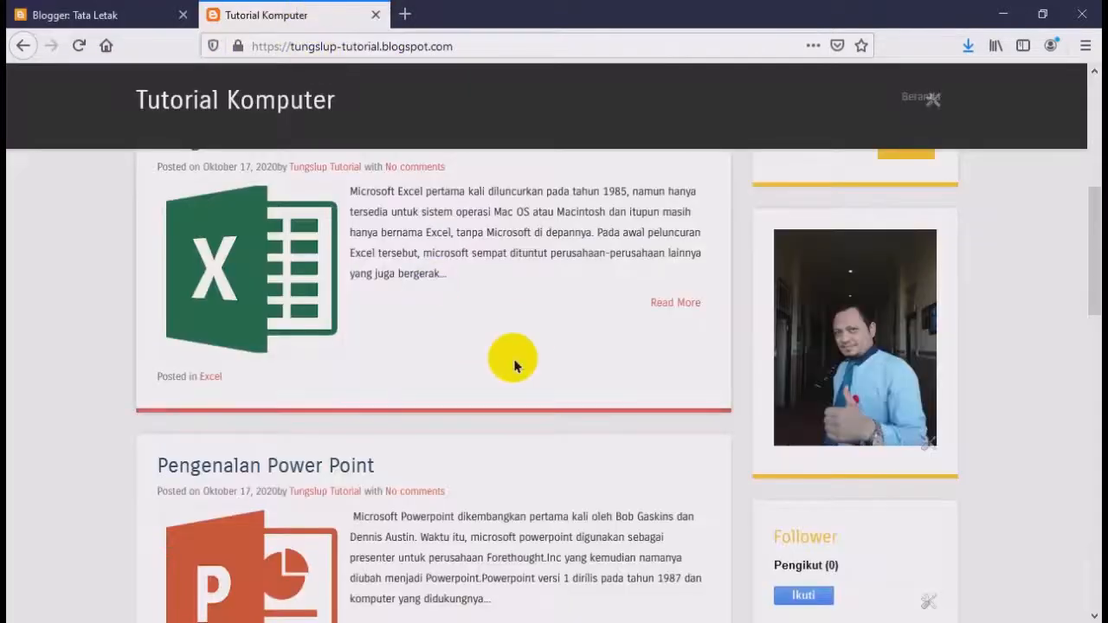
{"action": "scroll", "coordinate": [870, 414], "scroll_direction": "down", "scroll_amount": 1}
{"action": "scroll", "coordinate": [870, 407], "scroll_direction": "down", "scroll_amount": 5}
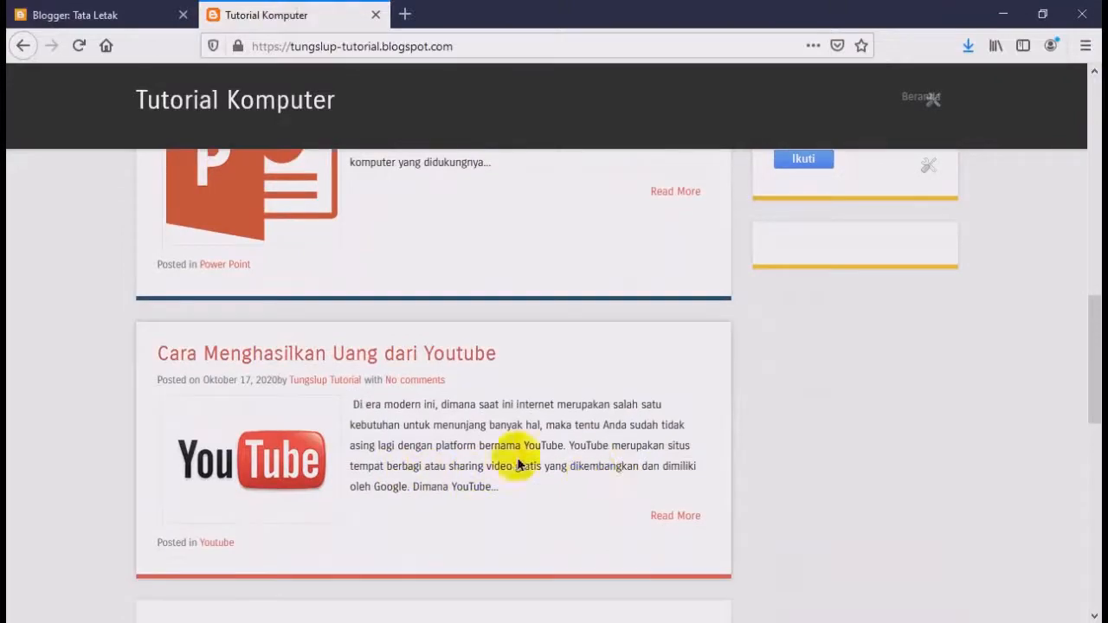
{"action": "scroll", "coordinate": [432, 482], "scroll_direction": "up", "scroll_amount": 6}
{"action": "scroll", "coordinate": [433, 476], "scroll_direction": "down", "scroll_amount": 10}
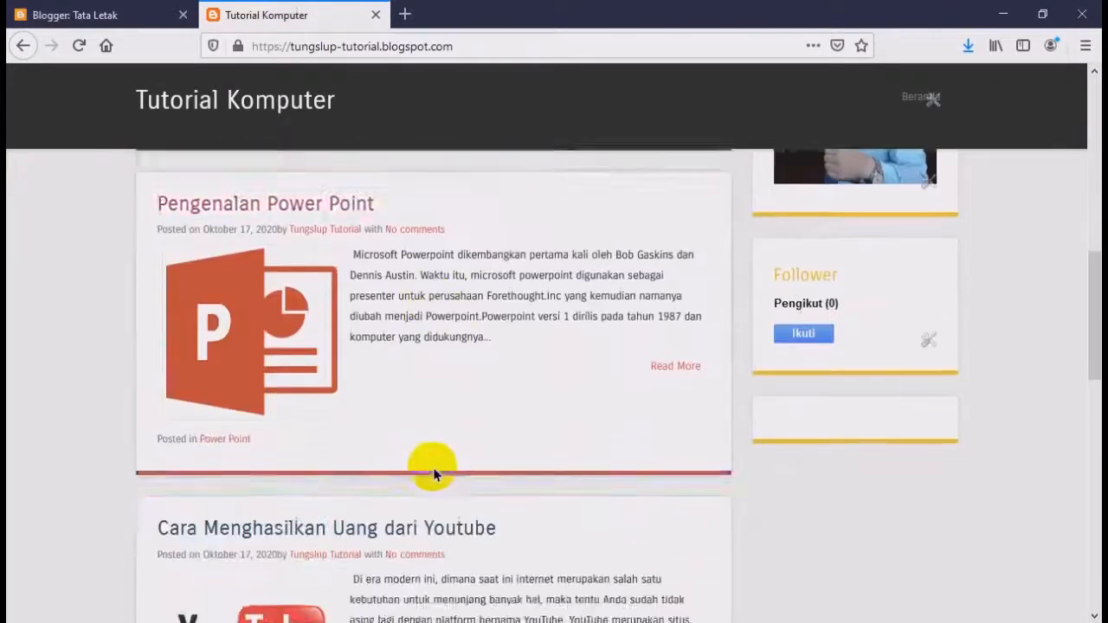
{"action": "scroll", "coordinate": [431, 462], "scroll_direction": "down", "scroll_amount": 3}
{"action": "scroll", "coordinate": [433, 472], "scroll_direction": "down", "scroll_amount": 2}
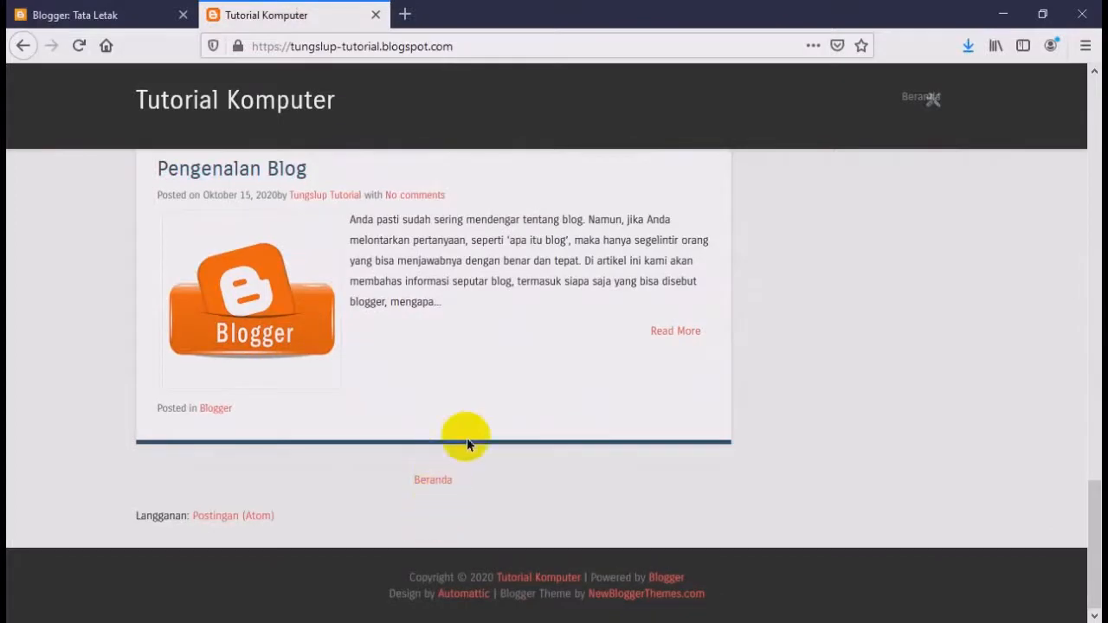
{"action": "scroll", "coordinate": [470, 431], "scroll_direction": "up", "scroll_amount": 9}
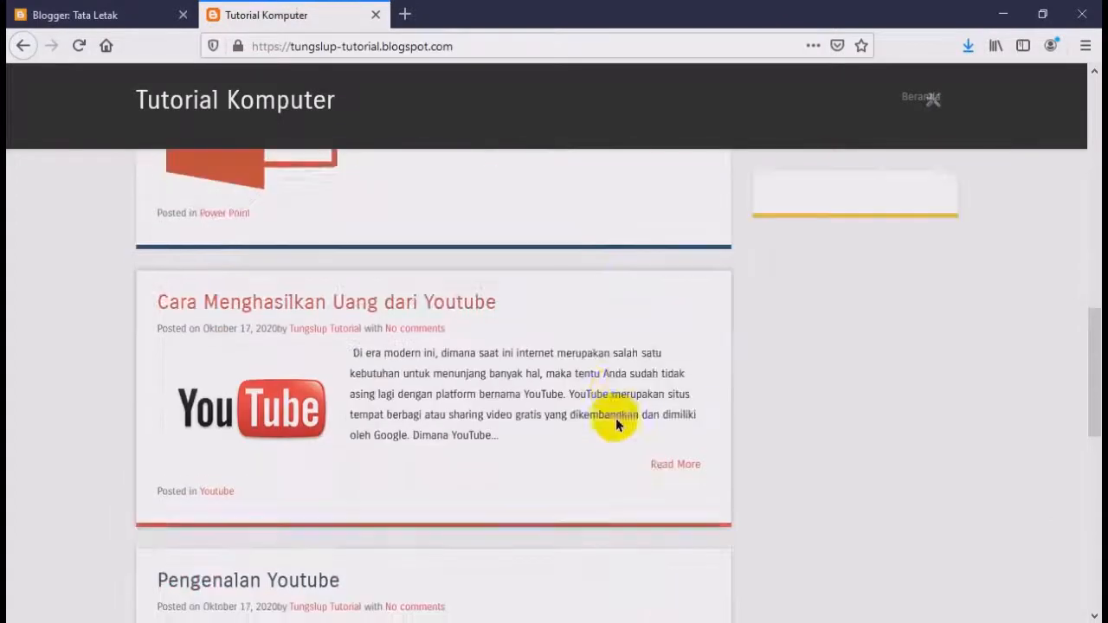
{"action": "scroll", "coordinate": [615, 418], "scroll_direction": "up", "scroll_amount": 5}
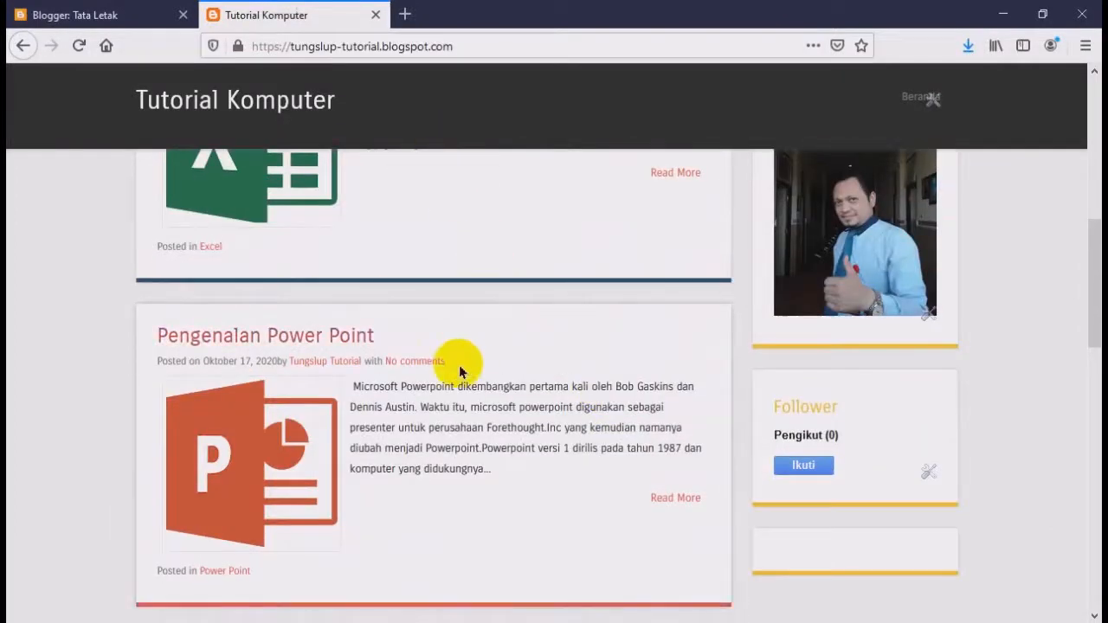
{"action": "left_click", "coordinate": [202, 489]}
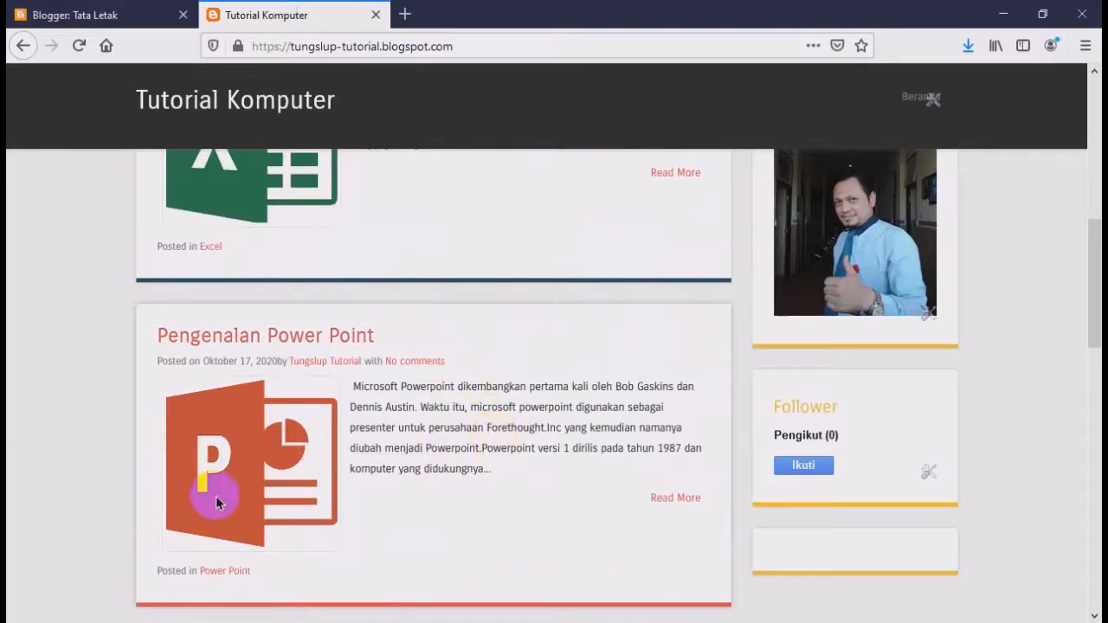
{"action": "scroll", "coordinate": [463, 401], "scroll_direction": "up", "scroll_amount": 6}
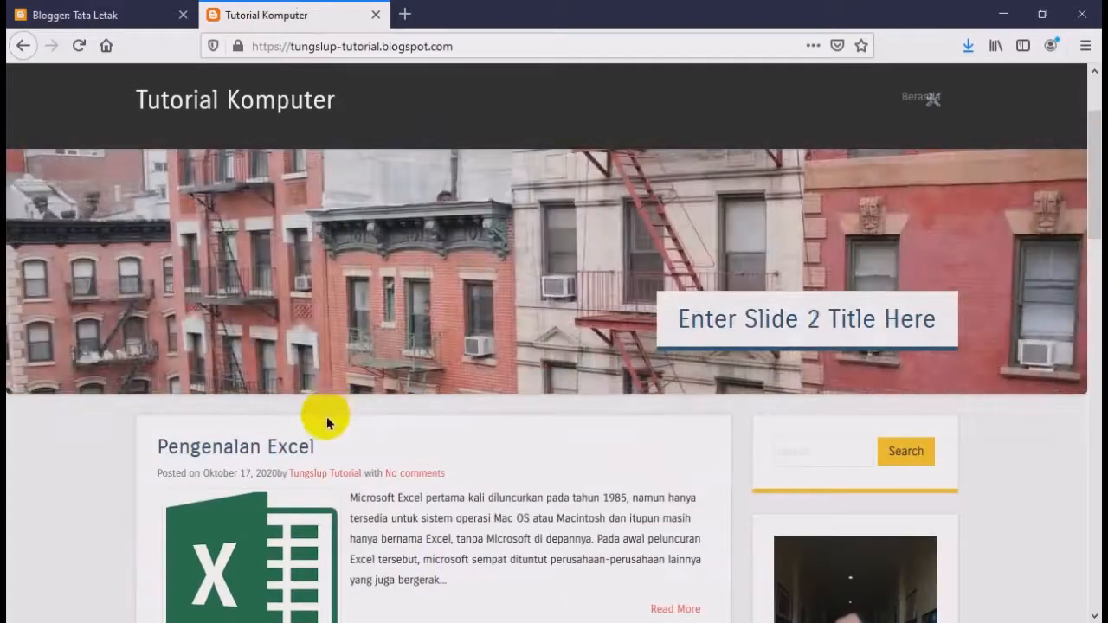
{"action": "scroll", "coordinate": [328, 422], "scroll_direction": "down", "scroll_amount": 3}
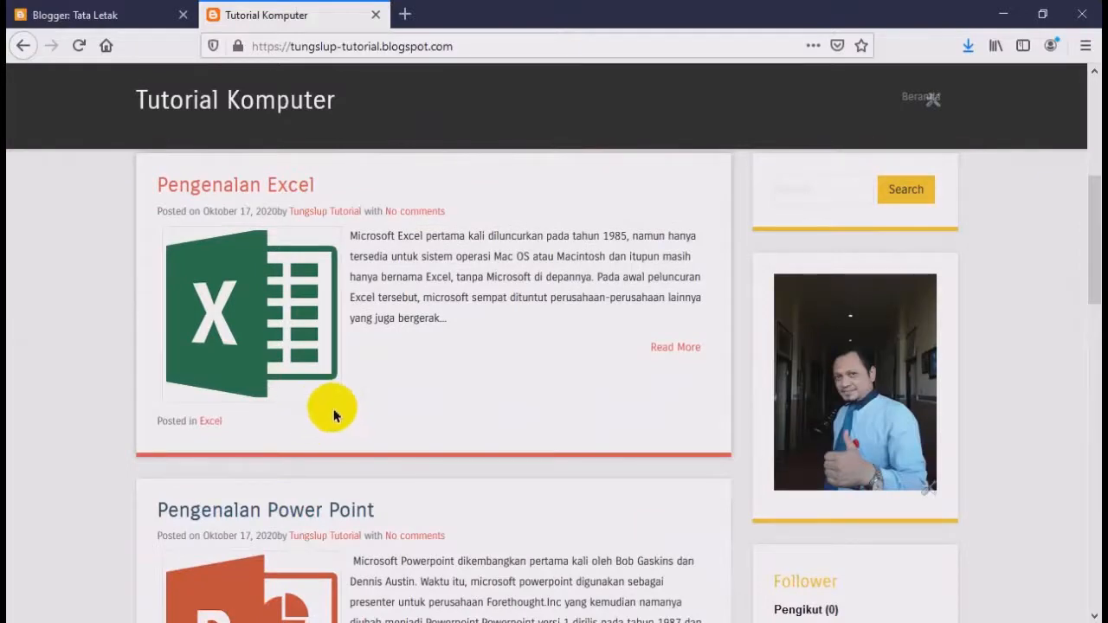
{"action": "scroll", "coordinate": [735, 425], "scroll_direction": "down", "scroll_amount": 4}
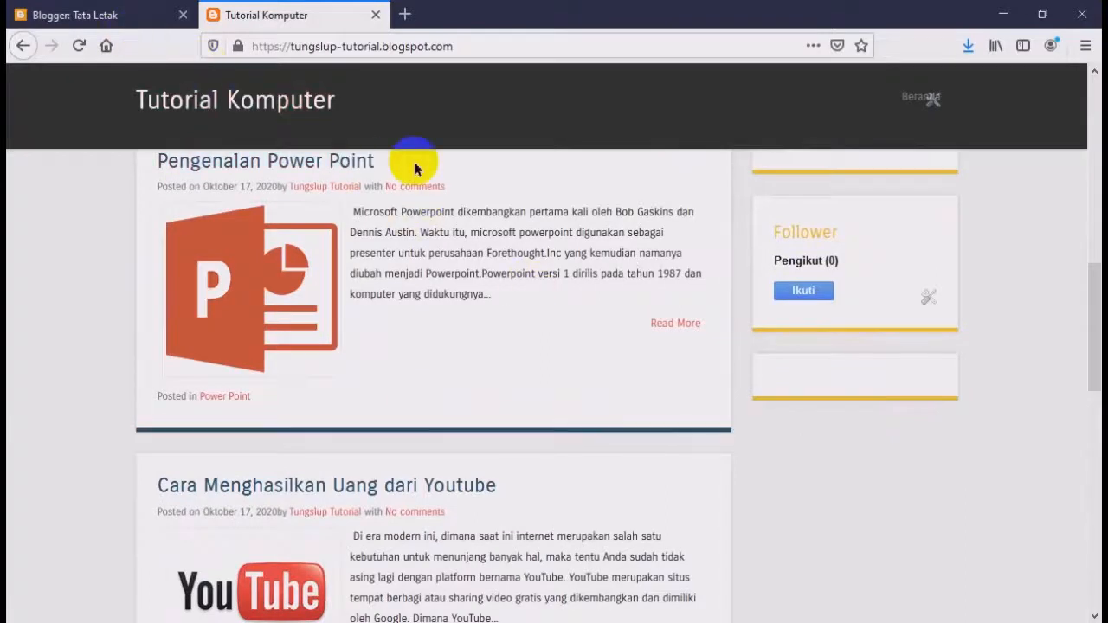
{"action": "left_click", "coordinate": [87, 15]}
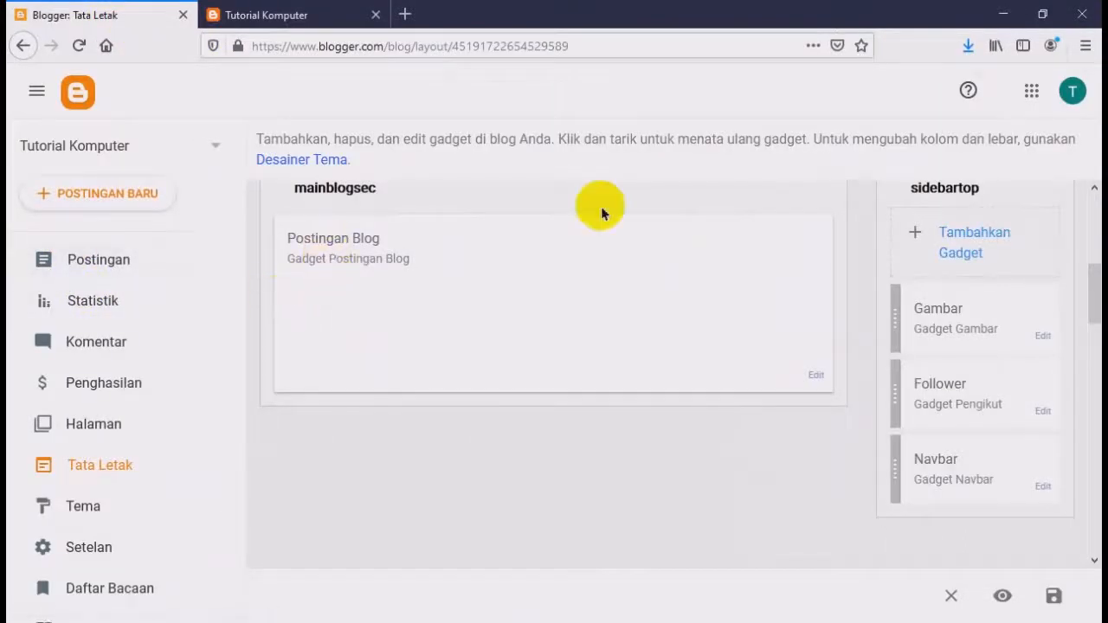
Add a Label gadget to sidebartop titled Kategori Artikel, showing post counts
{"action": "left_click", "coordinate": [949, 247]}
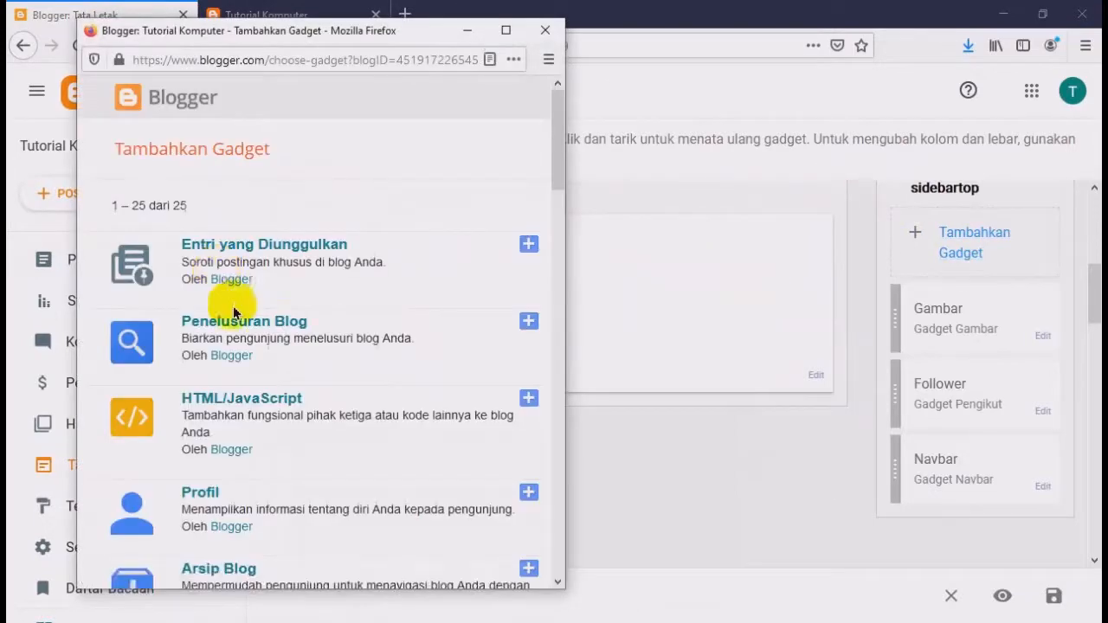
{"action": "scroll", "coordinate": [346, 390], "scroll_direction": "down", "scroll_amount": 4}
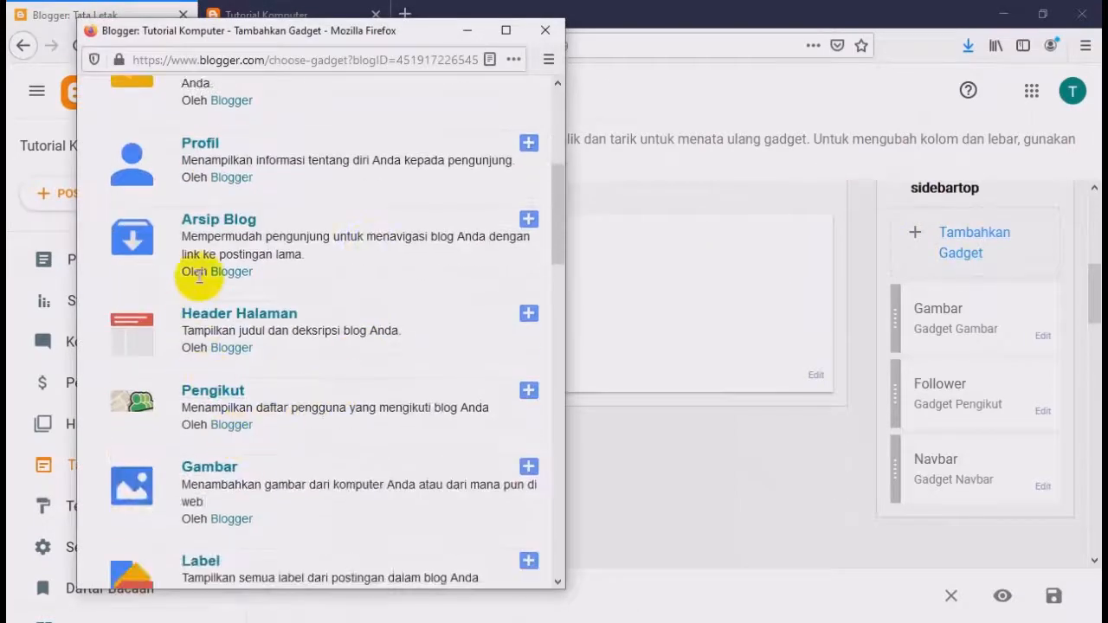
{"action": "scroll", "coordinate": [199, 317], "scroll_direction": "down", "scroll_amount": 2}
{"action": "left_click", "coordinate": [199, 387]}
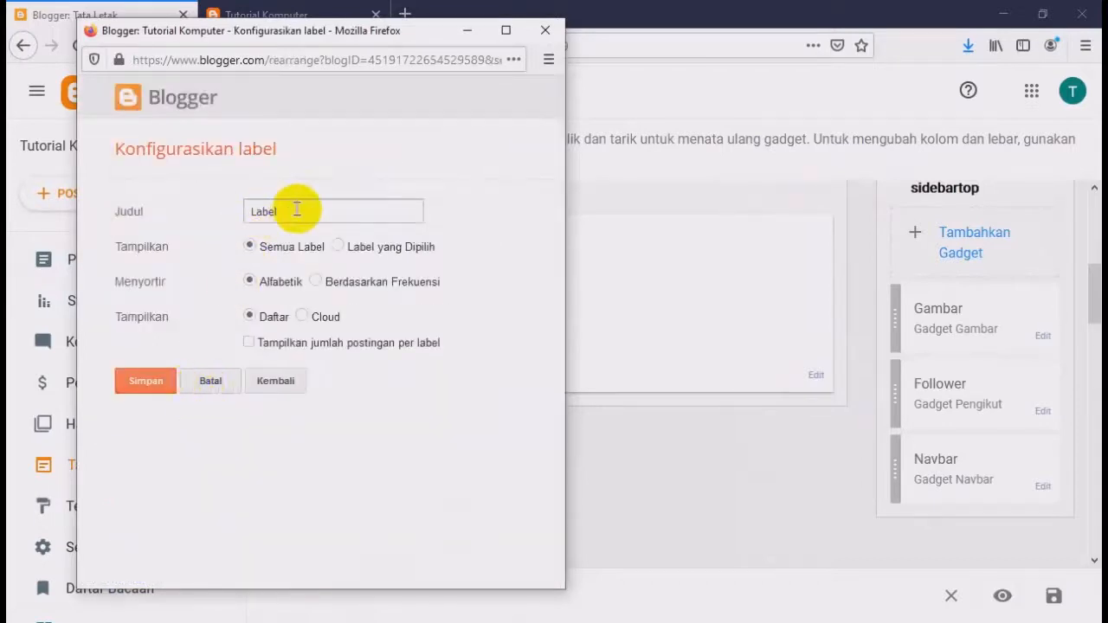
{"action": "left_click_drag", "start_coordinate": [292, 211], "coordinate": [188, 212]}
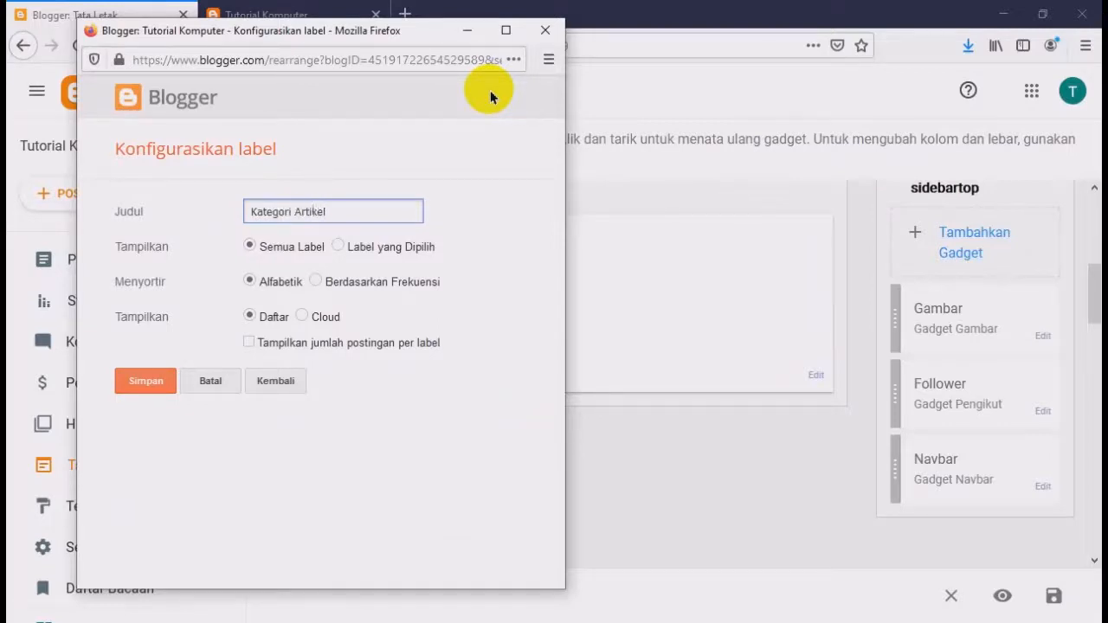
{"action": "left_click", "coordinate": [249, 343]}
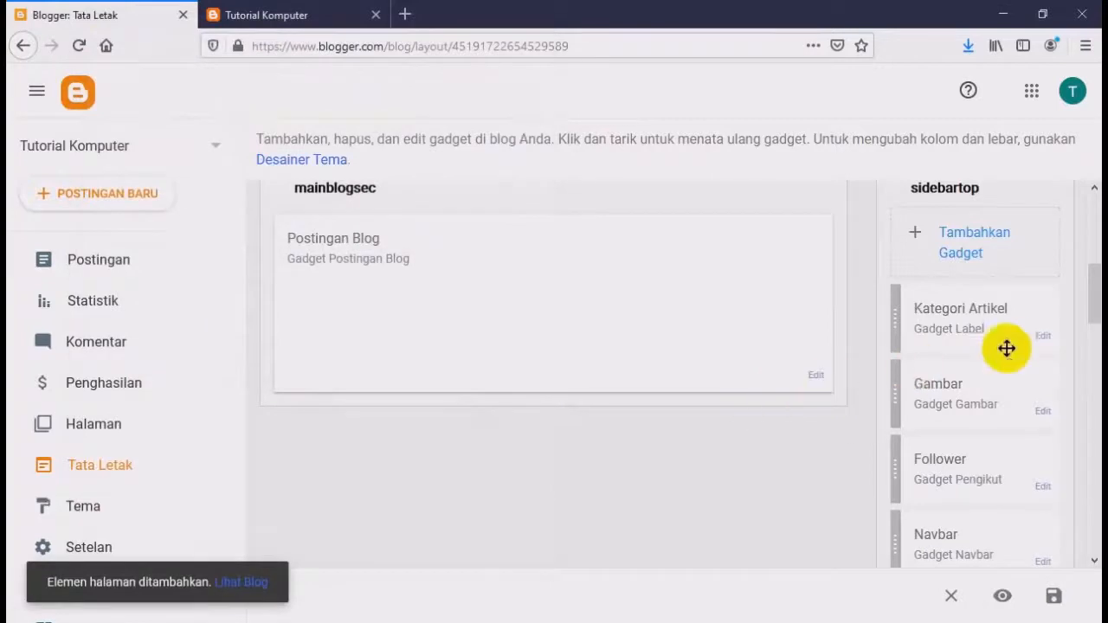
Move Kategori Artikel below Follower and save the layout
{"action": "scroll", "coordinate": [1004, 346], "scroll_direction": "down", "scroll_amount": 2}
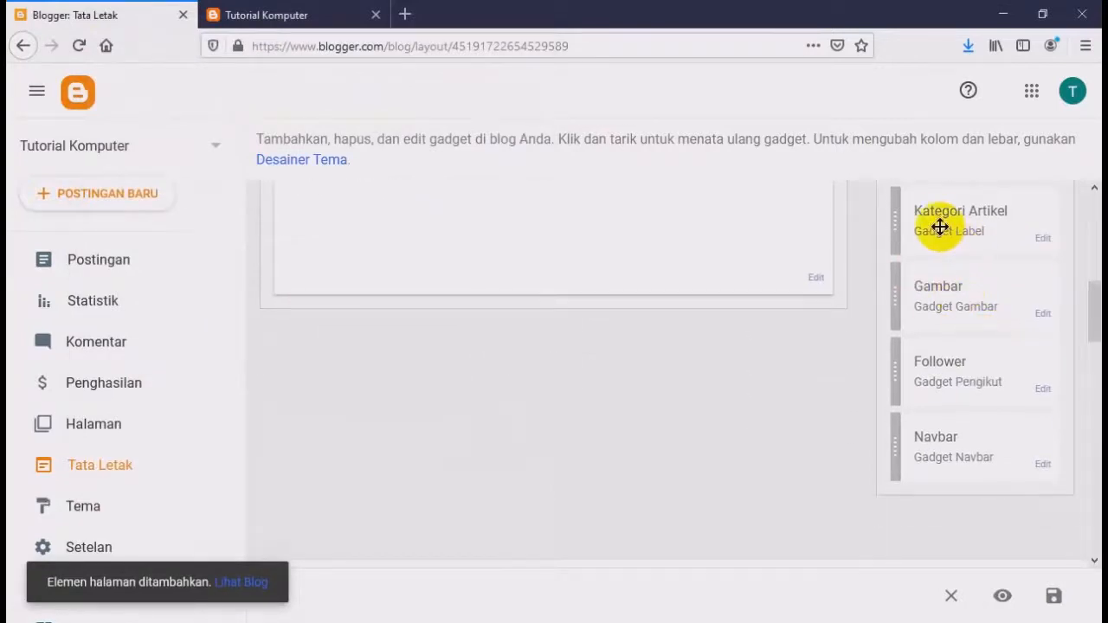
{"action": "left_click_drag", "start_coordinate": [936, 220], "coordinate": [942, 372]}
{"action": "left_click", "coordinate": [1052, 595]}
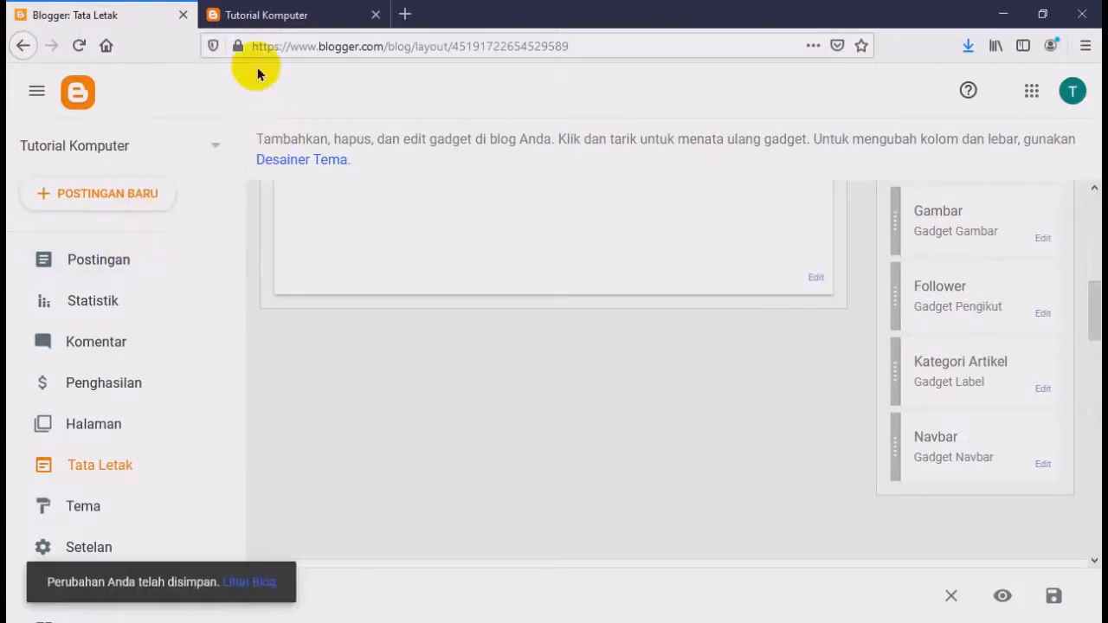
{"action": "left_click", "coordinate": [267, 17]}
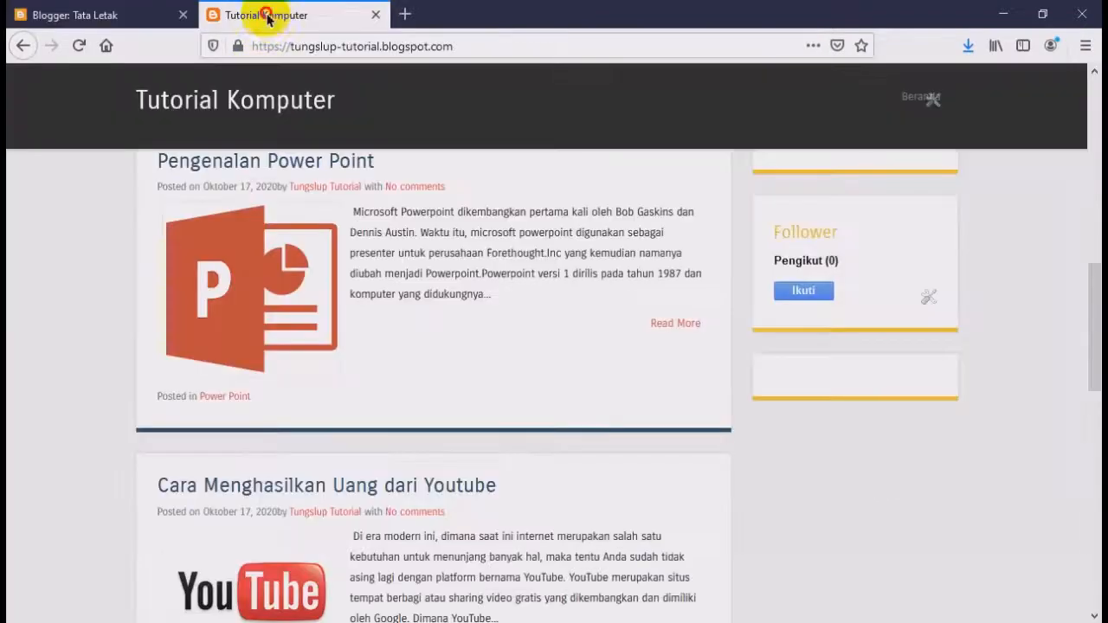
Reload the live blog to show the Kategori Artikel widget, then glance at the layout editor
{"action": "left_click", "coordinate": [77, 50]}
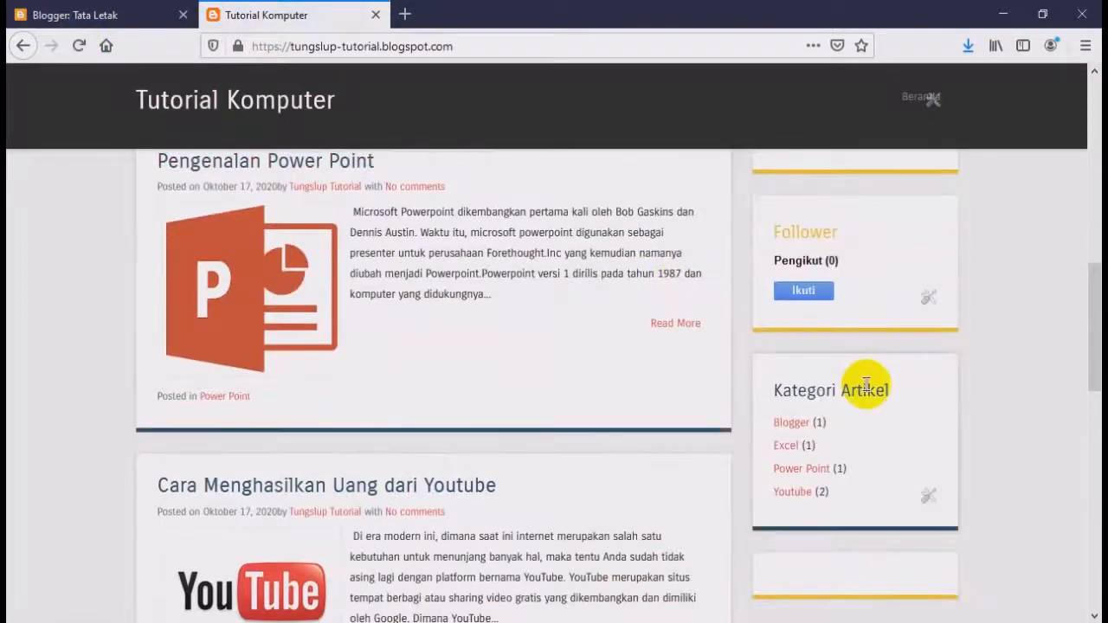
{"action": "scroll", "coordinate": [860, 421], "scroll_direction": "down", "scroll_amount": 4}
{"action": "scroll", "coordinate": [826, 435], "scroll_direction": "up", "scroll_amount": 10}
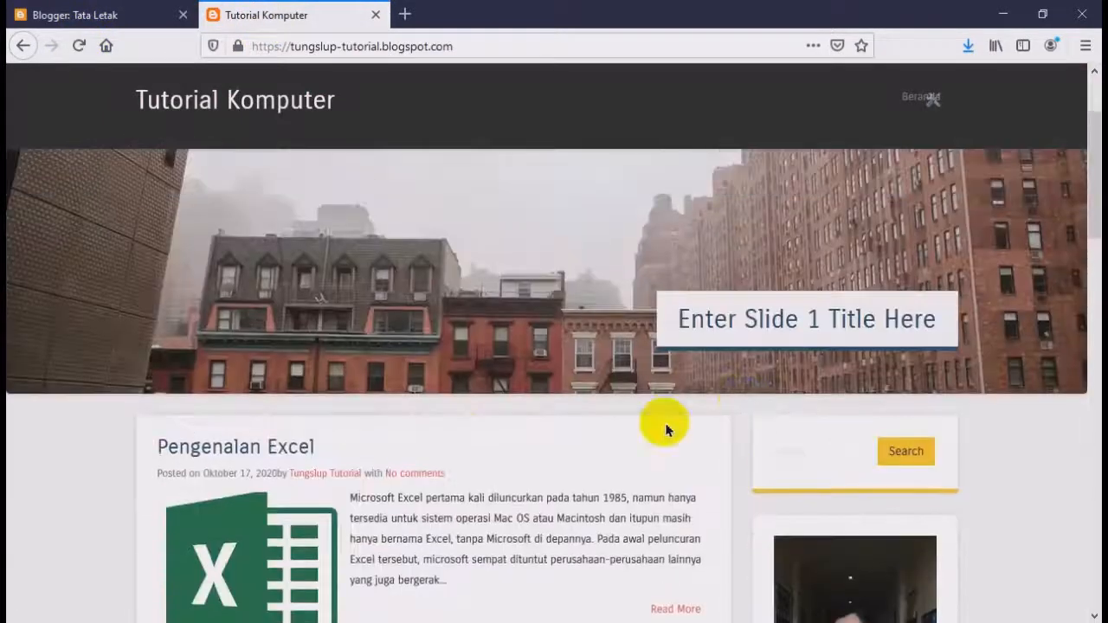
{"action": "scroll", "coordinate": [466, 432], "scroll_direction": "down", "scroll_amount": 2}
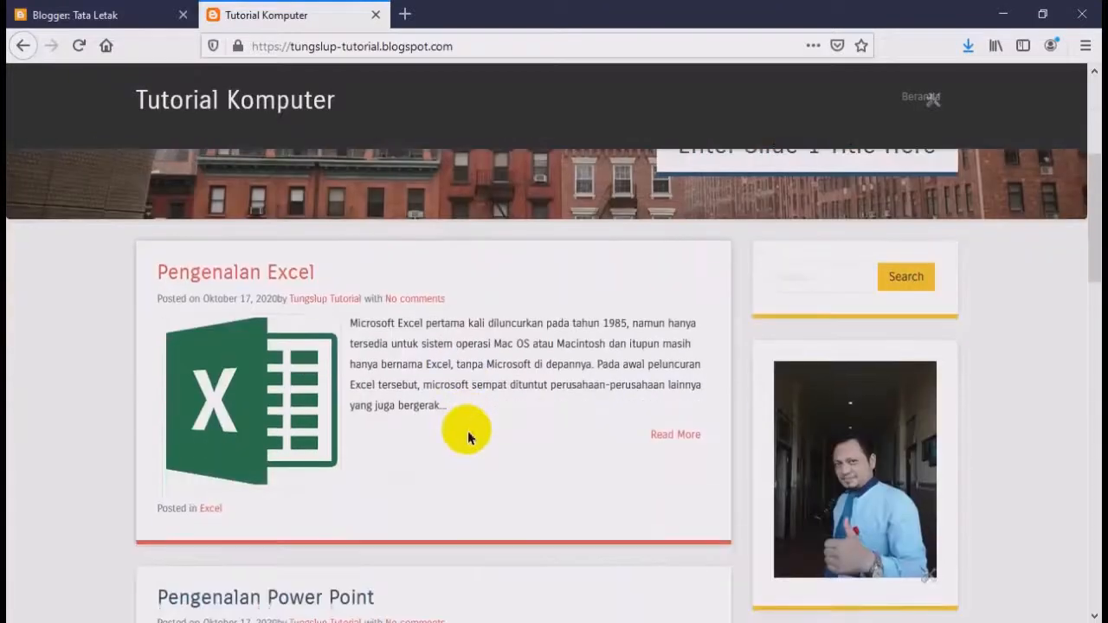
{"action": "left_click", "coordinate": [130, 13]}
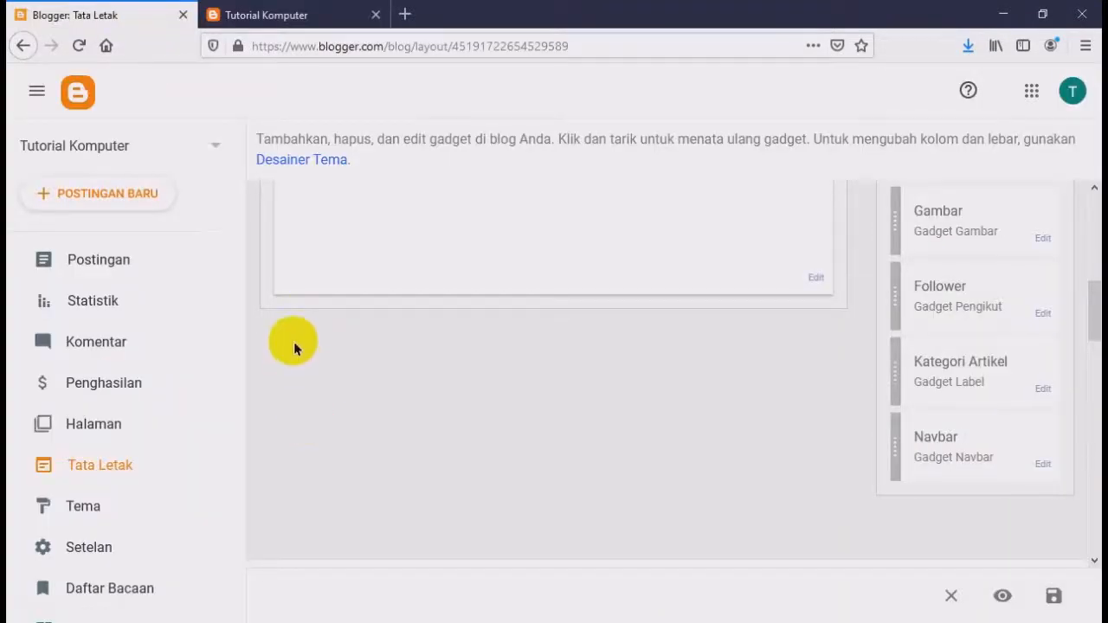
{"action": "scroll", "coordinate": [450, 385], "scroll_direction": "up", "scroll_amount": 3}
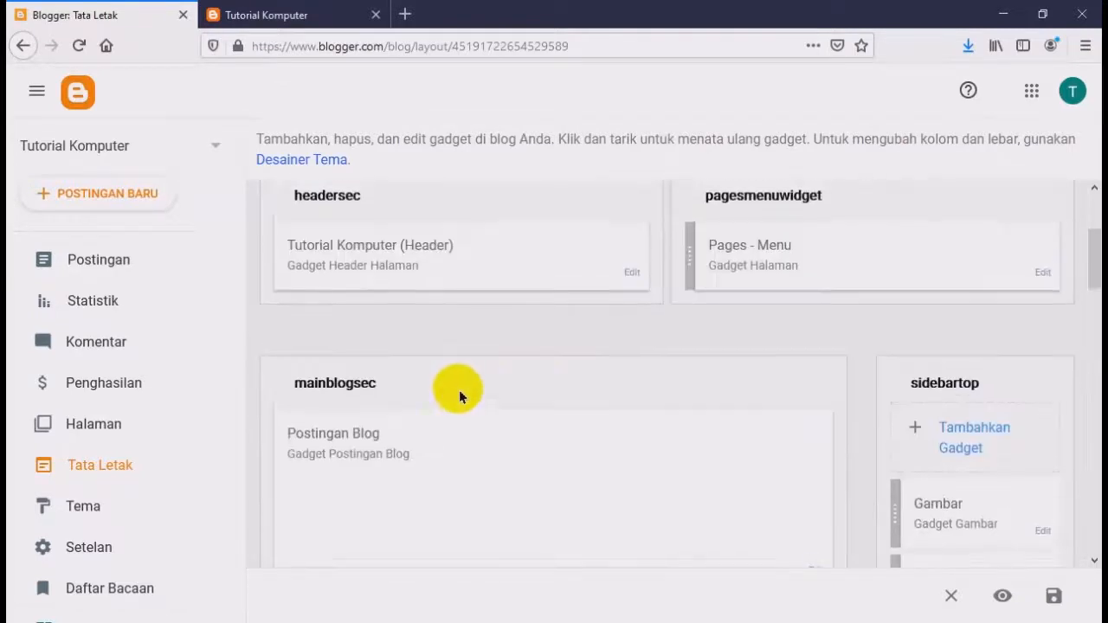
{"action": "scroll", "coordinate": [548, 425], "scroll_direction": "down", "scroll_amount": 5}
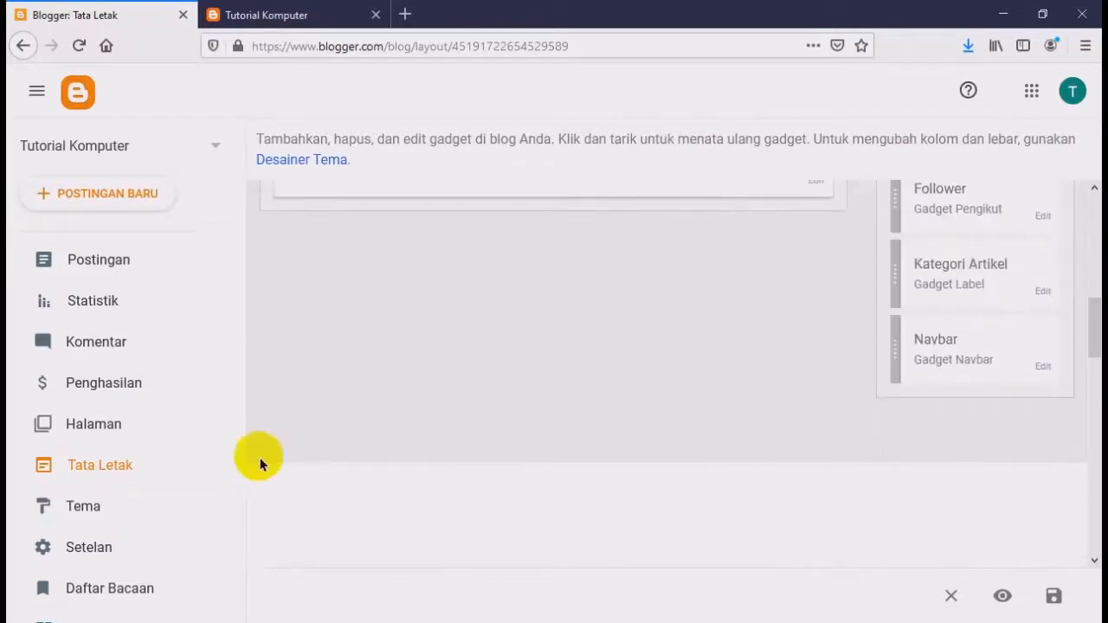
{"action": "scroll", "coordinate": [631, 408], "scroll_direction": "up", "scroll_amount": 3}
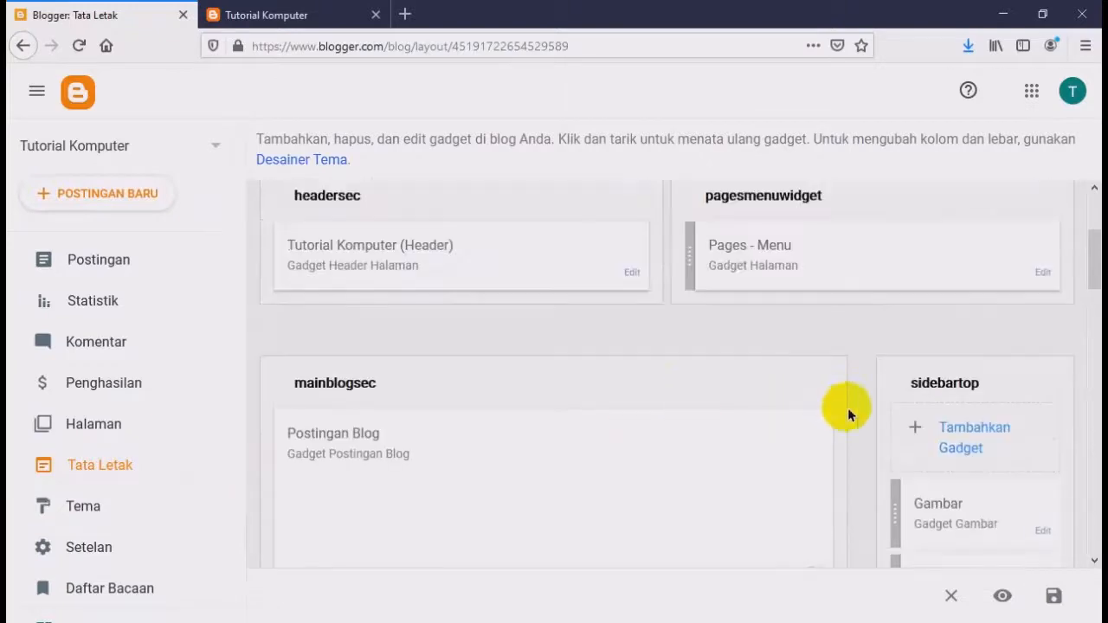
{"action": "scroll", "coordinate": [606, 285], "scroll_direction": "down", "scroll_amount": 1}
Return to the live blog and scroll through the home page and its header menu
{"action": "left_click", "coordinate": [281, 14]}
{"action": "scroll", "coordinate": [498, 334], "scroll_direction": "down", "scroll_amount": 12}
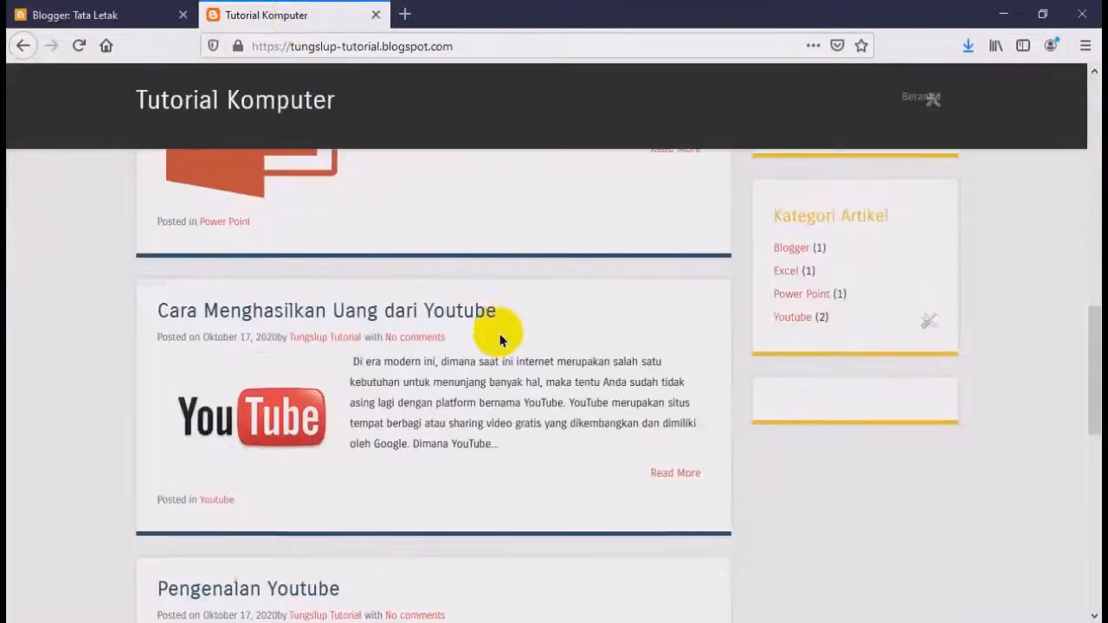
{"action": "scroll", "coordinate": [498, 337], "scroll_direction": "up", "scroll_amount": 15}
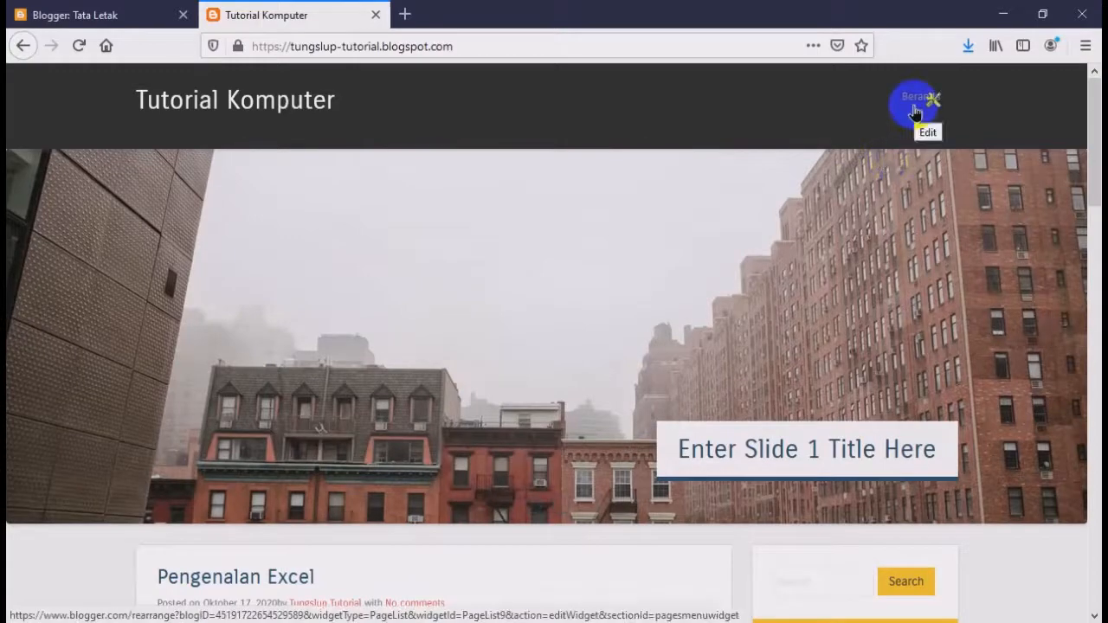
{"action": "scroll", "coordinate": [856, 362], "scroll_direction": "down", "scroll_amount": 8}
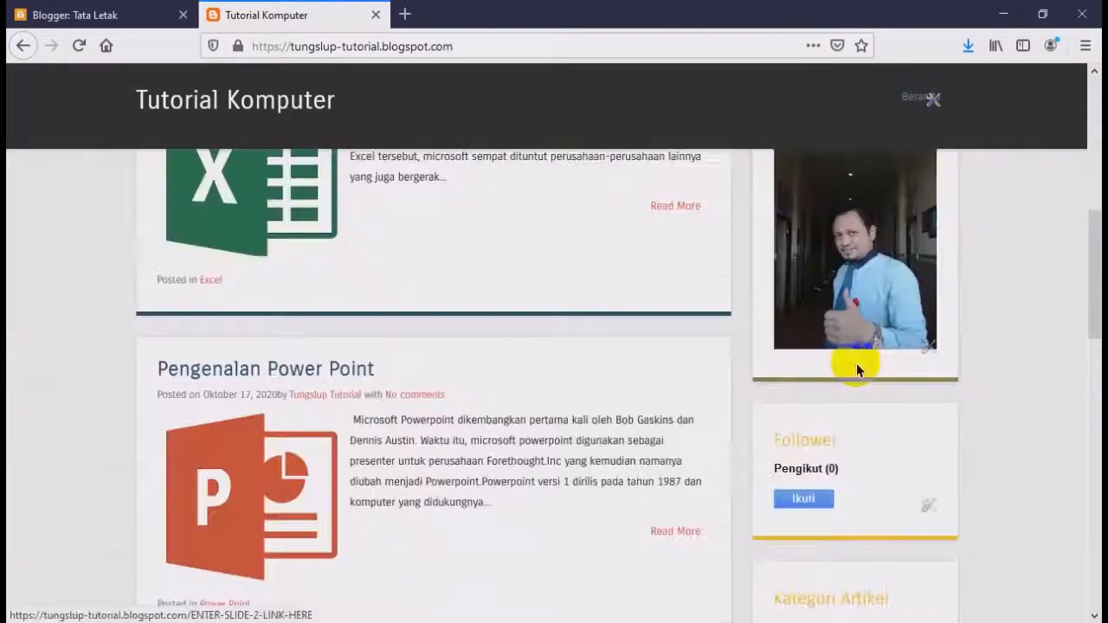
{"action": "scroll", "coordinate": [876, 464], "scroll_direction": "down", "scroll_amount": 4}
{"action": "scroll", "coordinate": [833, 354], "scroll_direction": "up", "scroll_amount": 4}
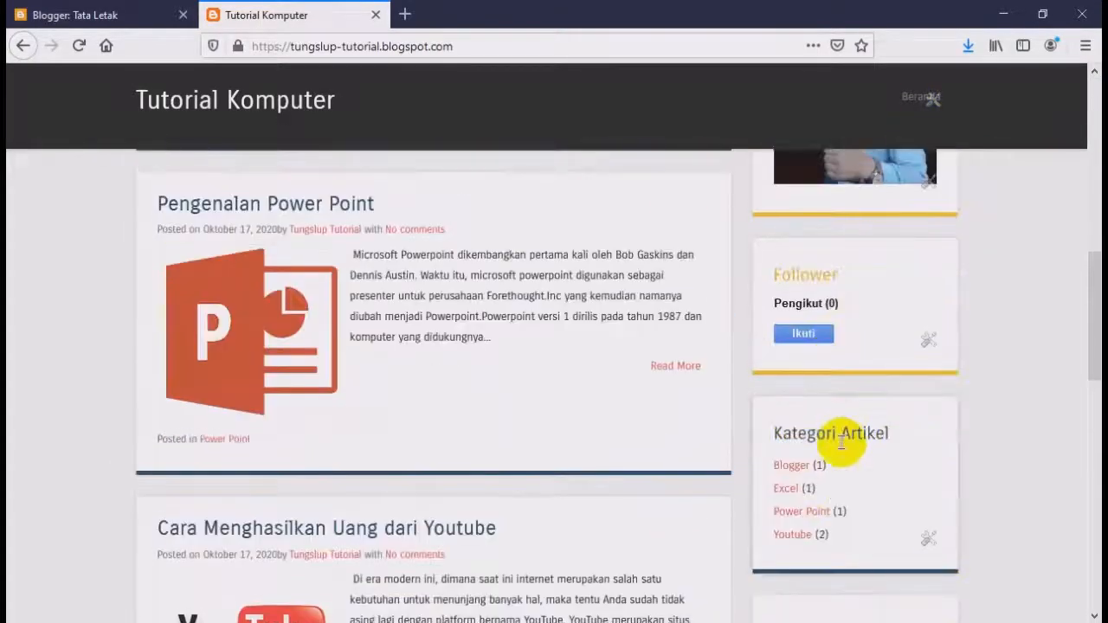
{"action": "scroll", "coordinate": [839, 454], "scroll_direction": "up", "scroll_amount": 10}
{"action": "left_click", "coordinate": [910, 108]}
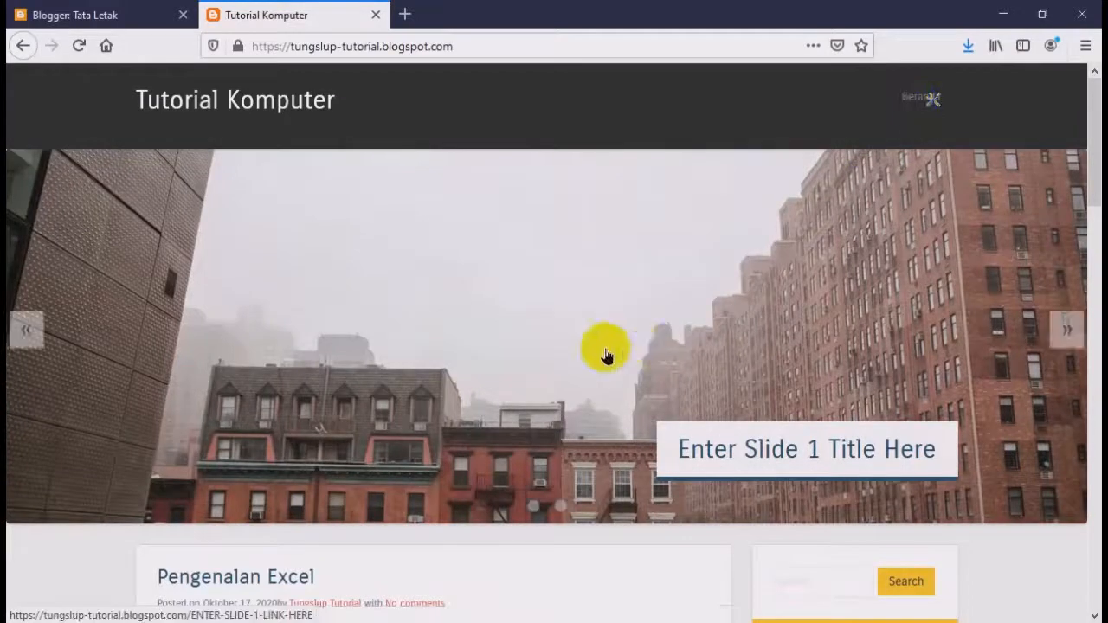
{"action": "scroll", "coordinate": [445, 384], "scroll_direction": "down", "scroll_amount": 4}
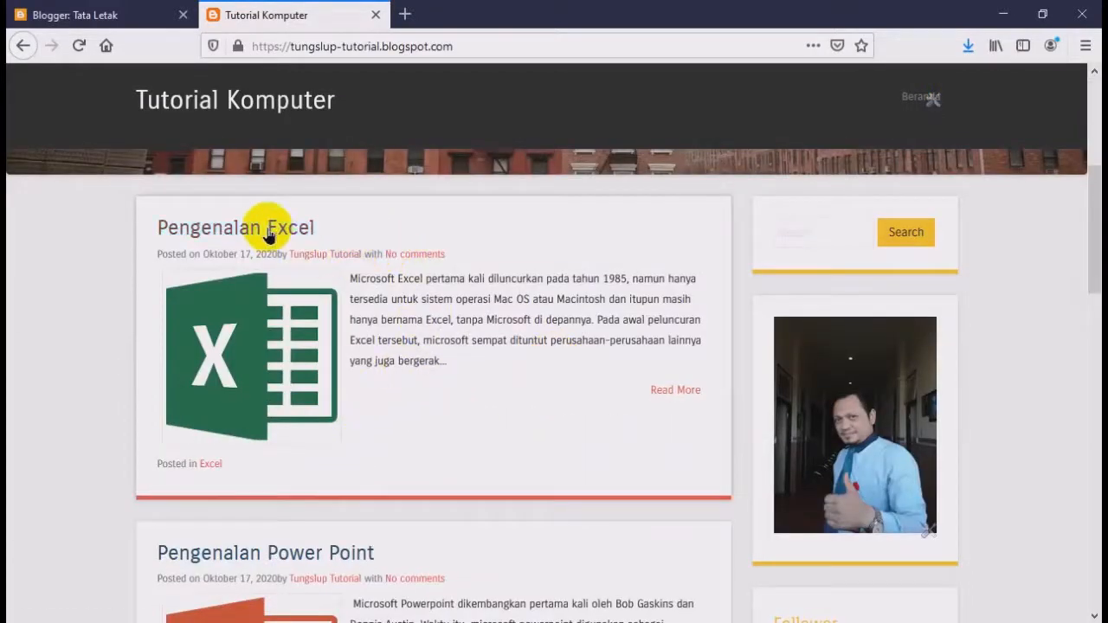
Open the Pengenalan Excel post, return home, then open the Youtube label page
{"action": "left_click", "coordinate": [299, 295]}
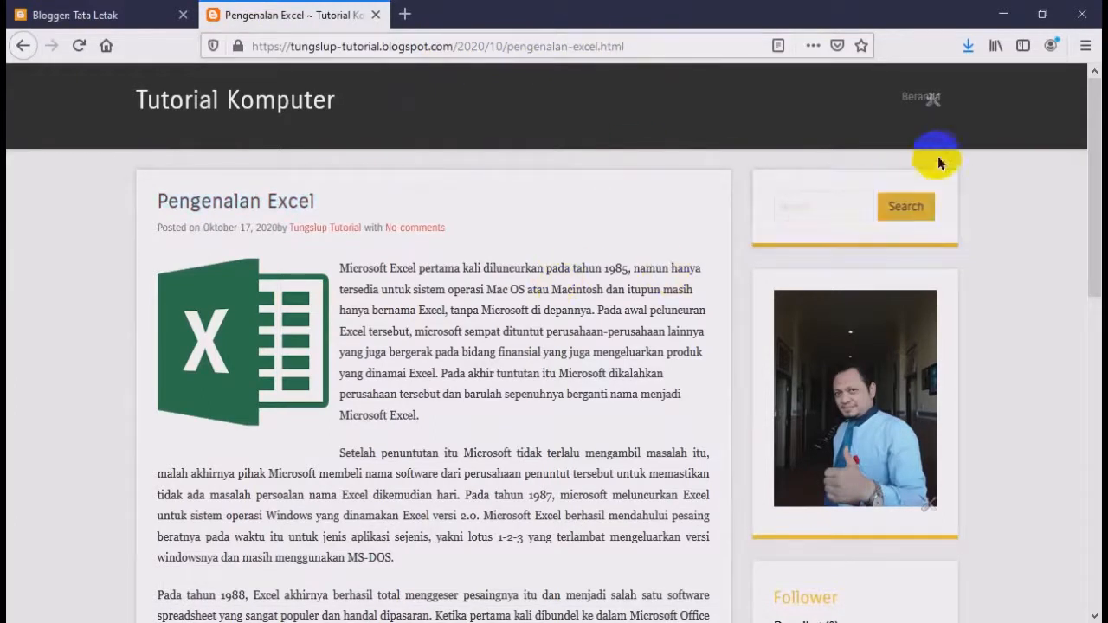
{"action": "left_click", "coordinate": [905, 104]}
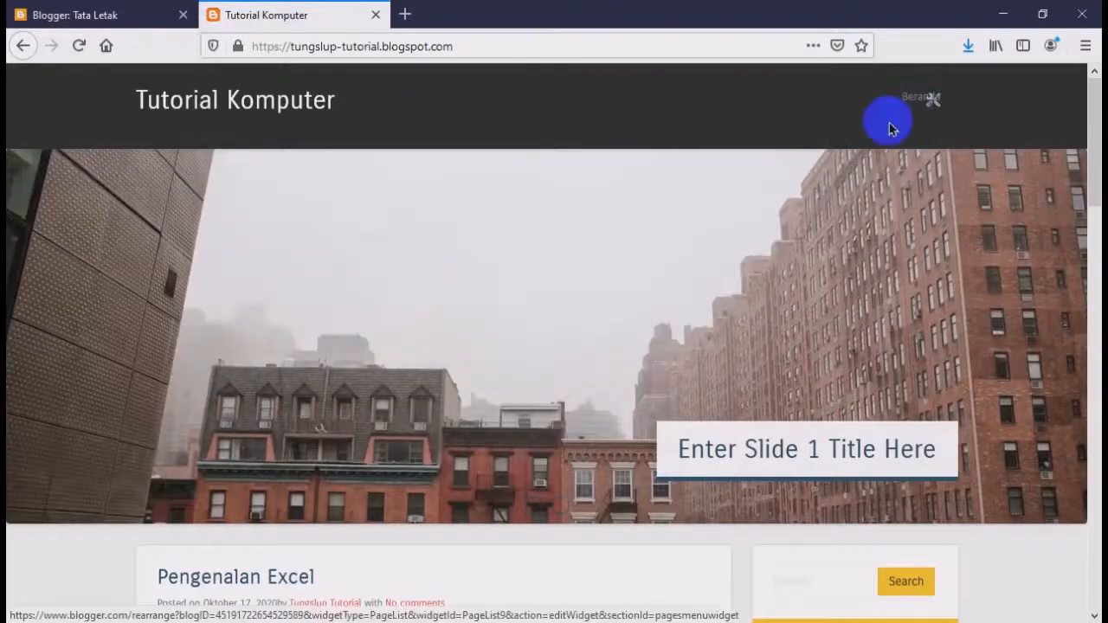
{"action": "scroll", "coordinate": [801, 243], "scroll_direction": "down", "scroll_amount": 5}
{"action": "scroll", "coordinate": [917, 329], "scroll_direction": "down", "scroll_amount": 5}
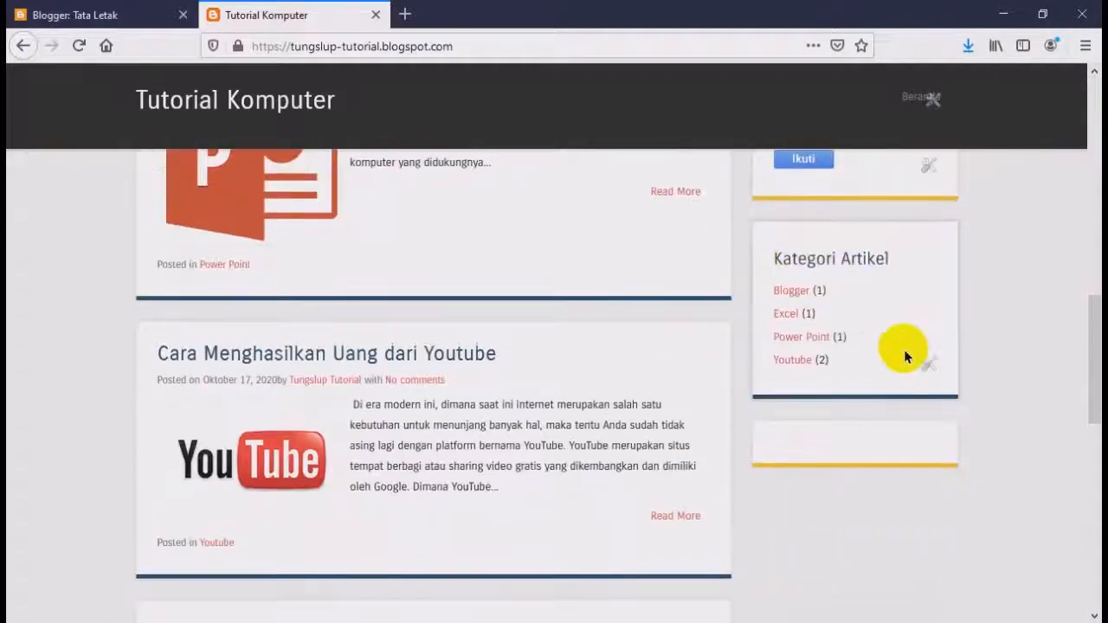
{"action": "left_click", "coordinate": [793, 362]}
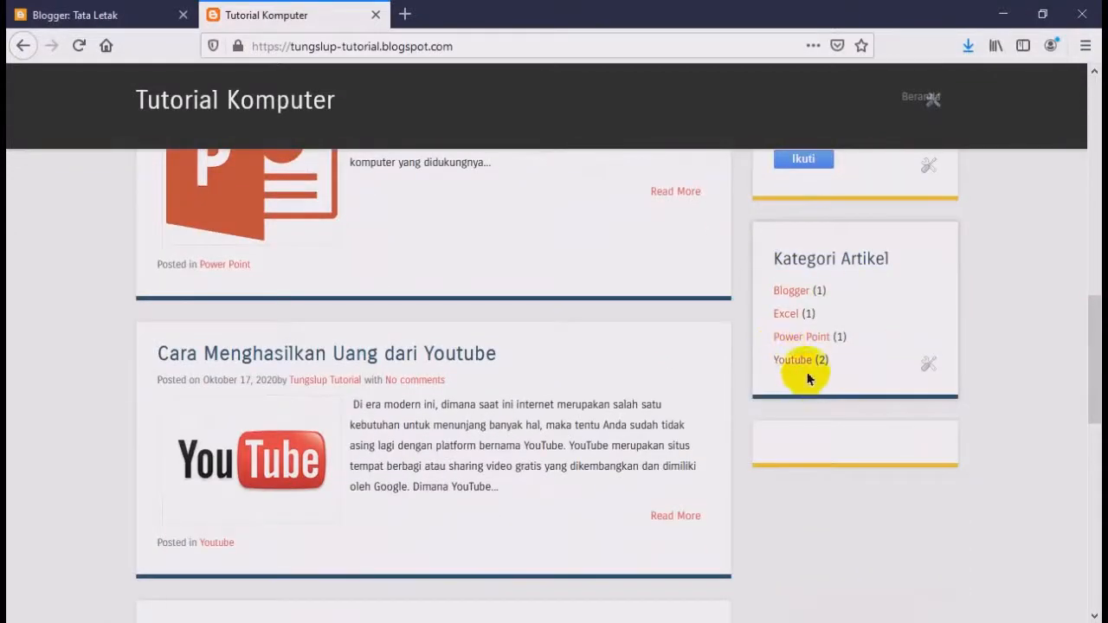
{"action": "scroll", "coordinate": [807, 379], "scroll_direction": "up", "scroll_amount": 10}
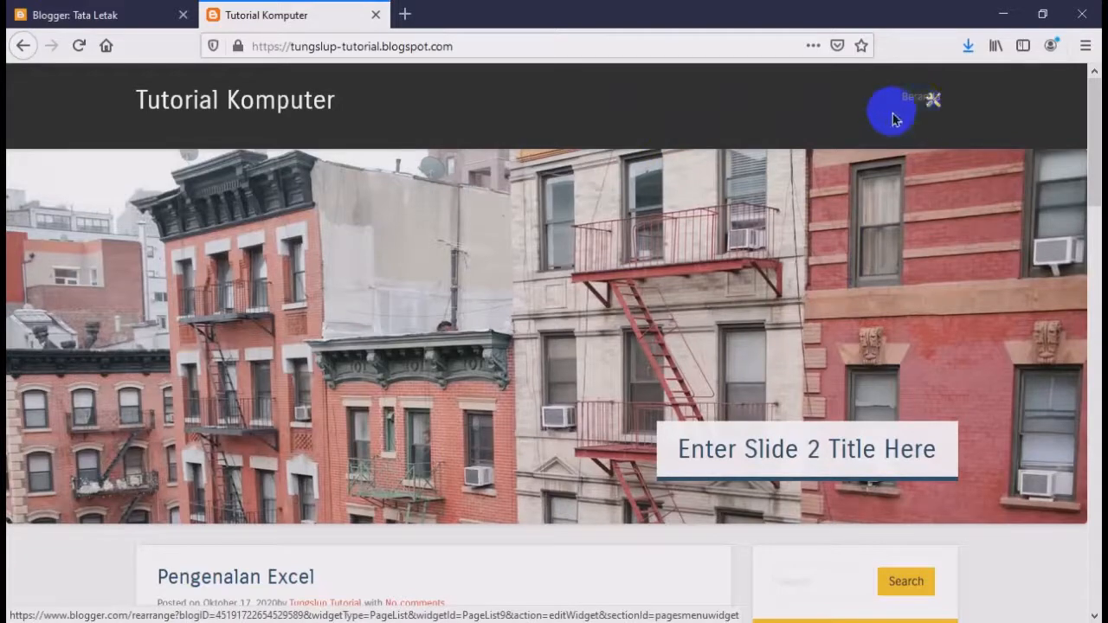
{"action": "scroll", "coordinate": [735, 366], "scroll_direction": "down", "scroll_amount": 8}
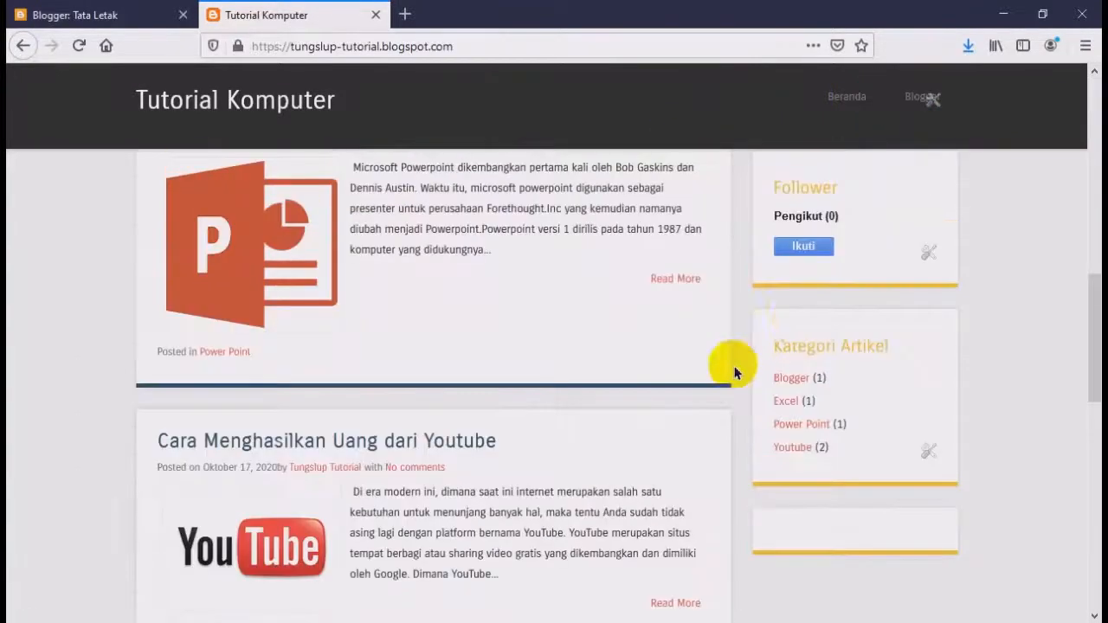
Open the Blogger, Youtube and Power Point label pages from the Kategori Artikel widget
{"action": "left_click", "coordinate": [789, 378]}
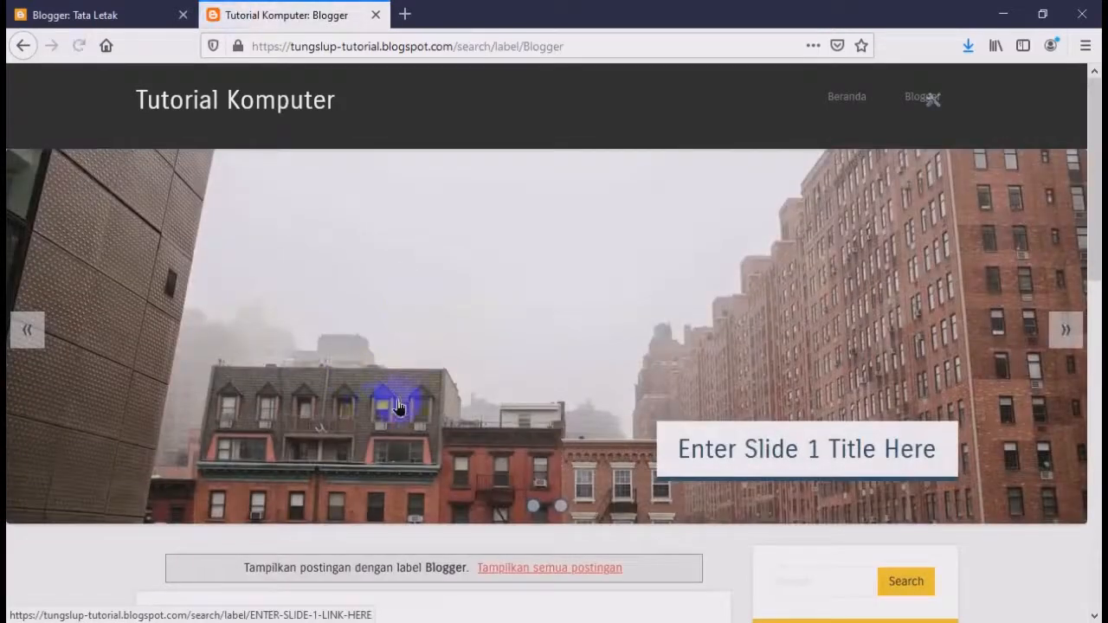
{"action": "scroll", "coordinate": [390, 401], "scroll_direction": "down", "scroll_amount": 4}
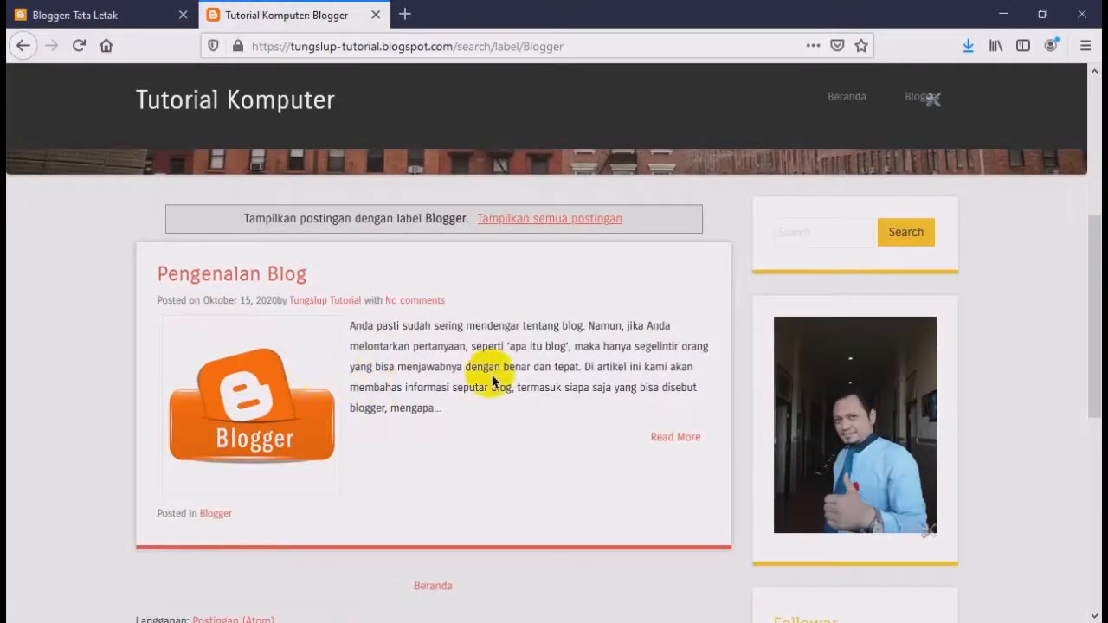
{"action": "scroll", "coordinate": [491, 382], "scroll_direction": "down", "scroll_amount": 3}
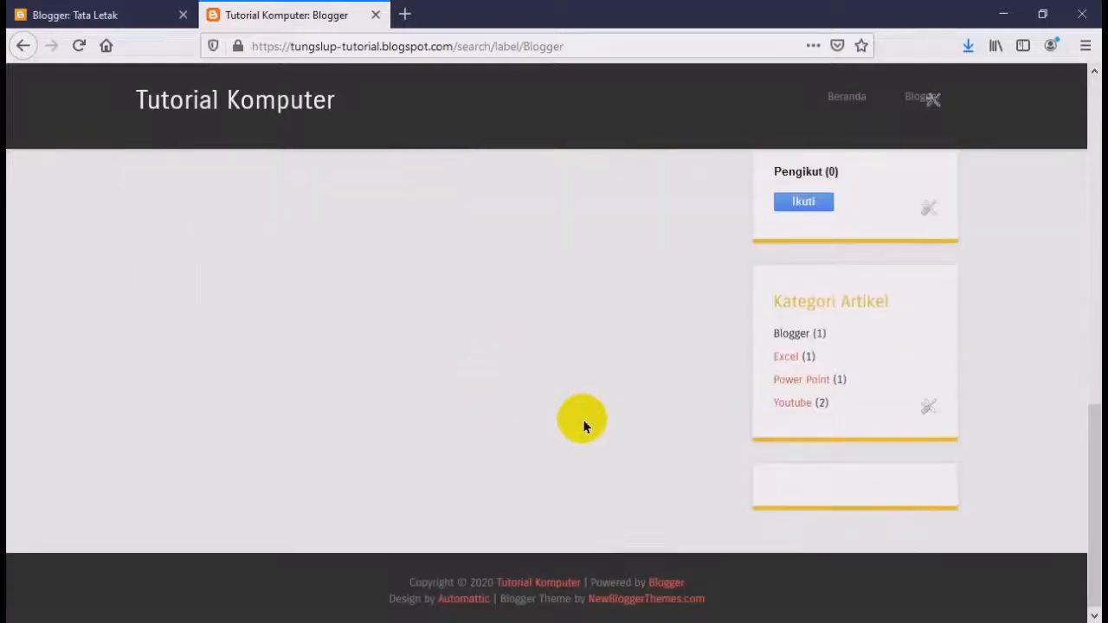
{"action": "left_click", "coordinate": [789, 398]}
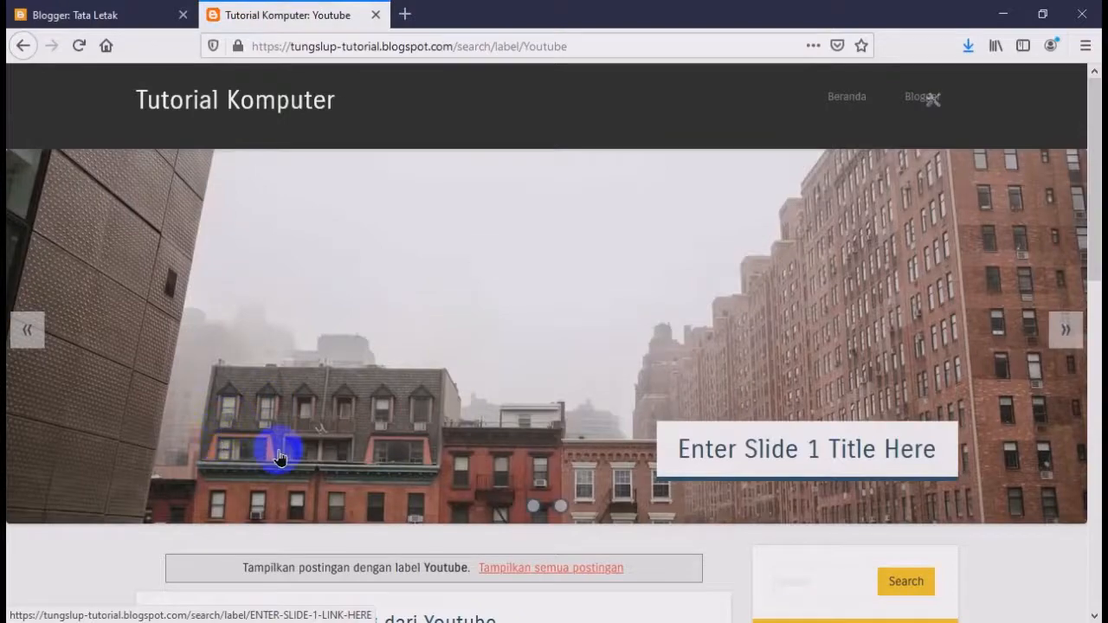
{"action": "scroll", "coordinate": [416, 411], "scroll_direction": "down", "scroll_amount": 7}
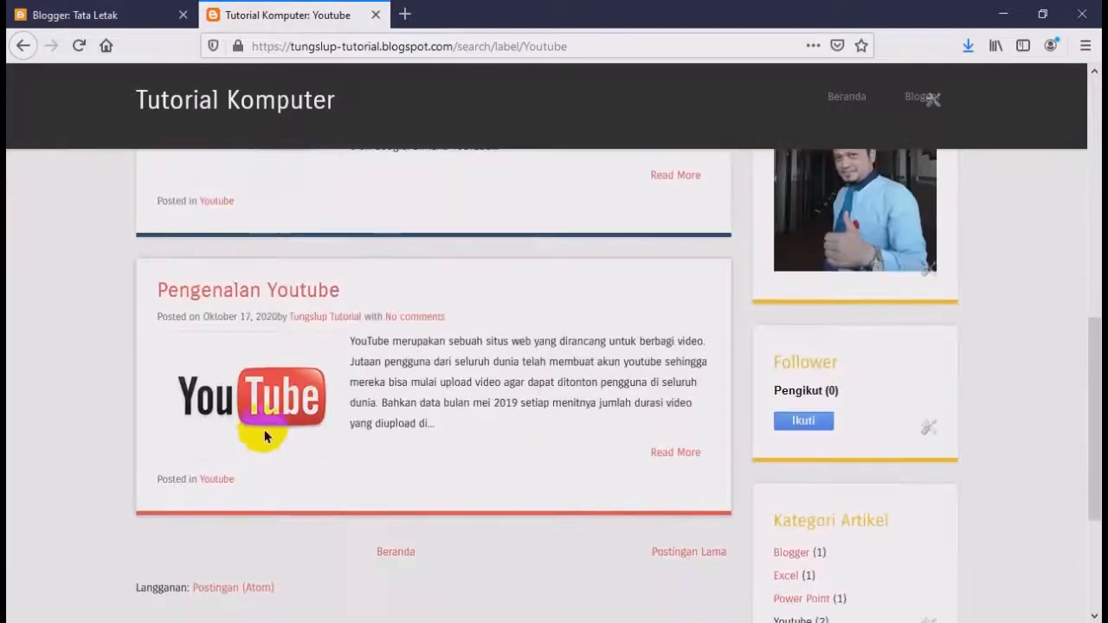
{"action": "scroll", "coordinate": [309, 329], "scroll_direction": "up", "scroll_amount": 7}
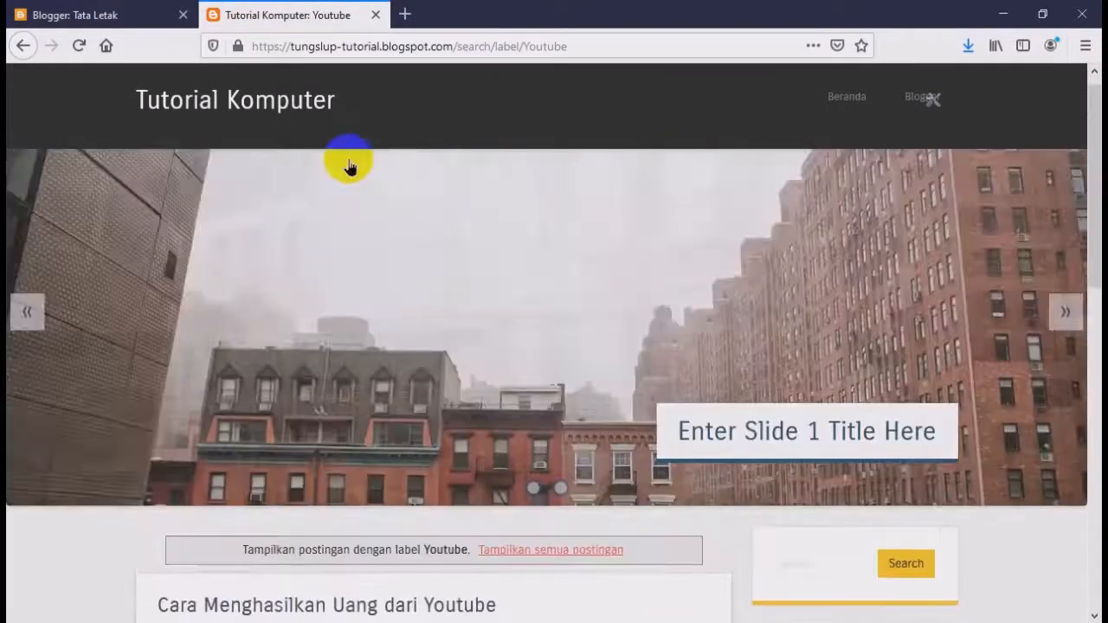
{"action": "left_click", "coordinate": [599, 50]}
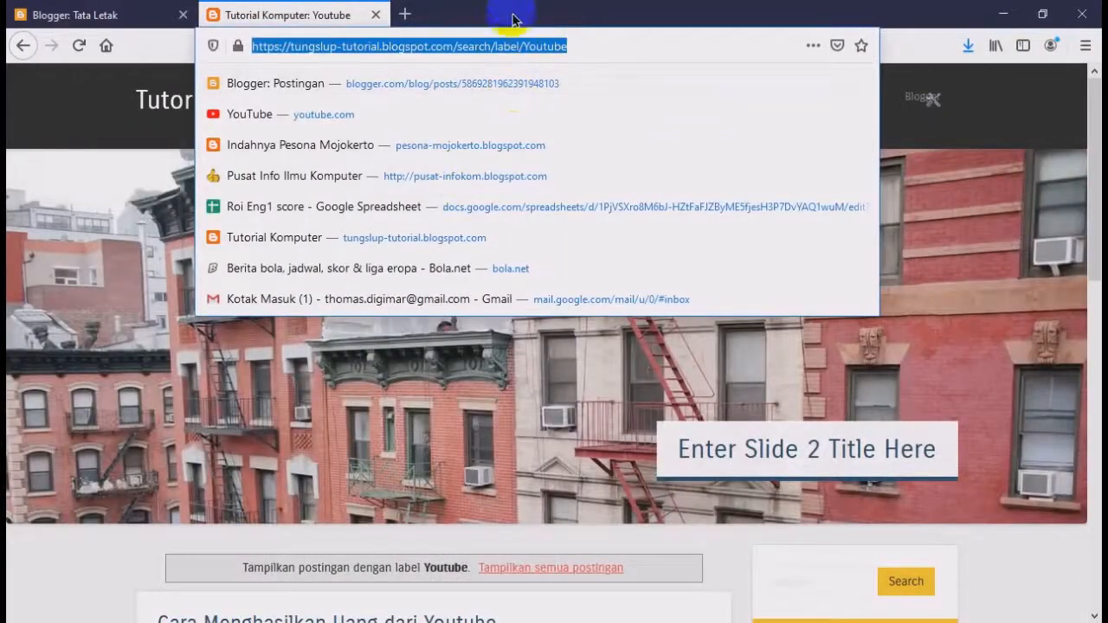
{"action": "scroll", "coordinate": [774, 390], "scroll_direction": "down", "scroll_amount": 5}
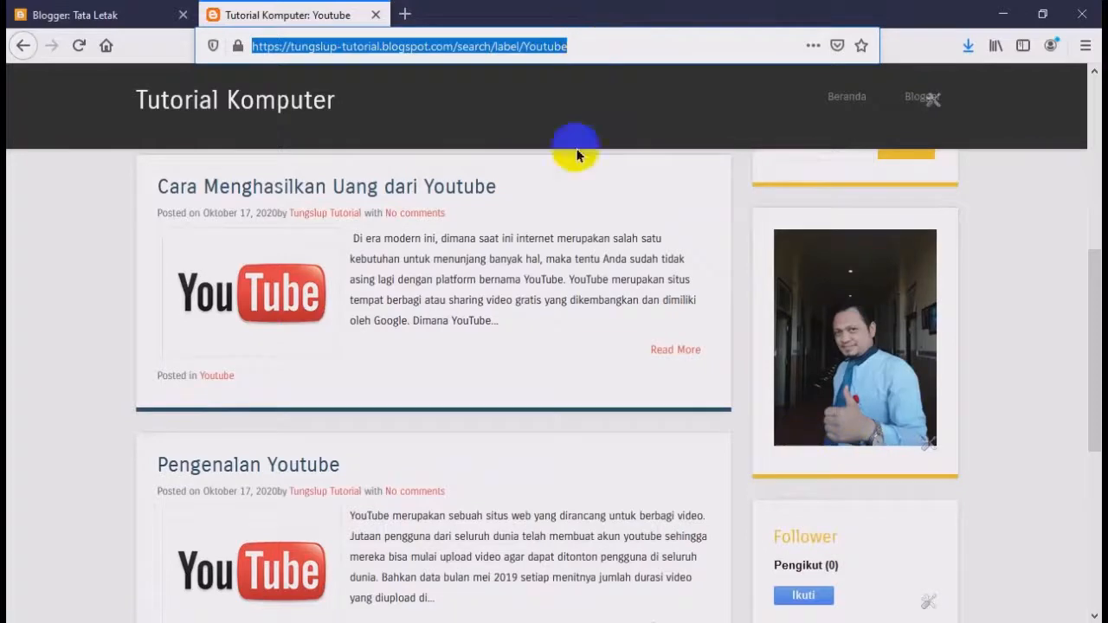
{"action": "scroll", "coordinate": [812, 295], "scroll_direction": "down", "scroll_amount": 3}
{"action": "scroll", "coordinate": [801, 293], "scroll_direction": "down", "scroll_amount": 3}
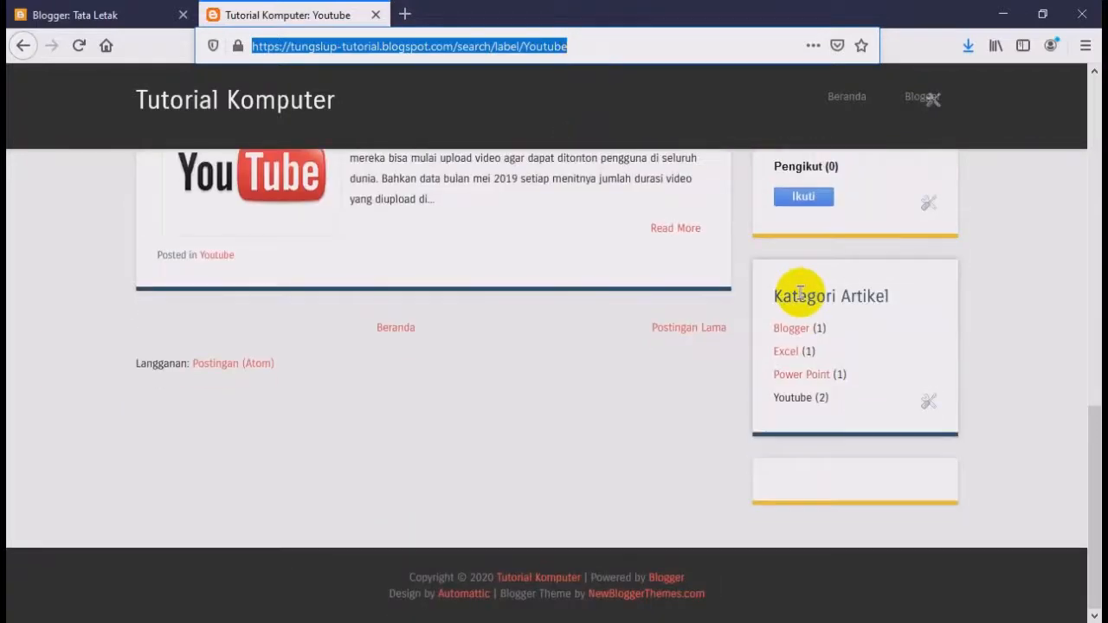
{"action": "left_click", "coordinate": [790, 374]}
{"action": "left_click", "coordinate": [790, 374]}
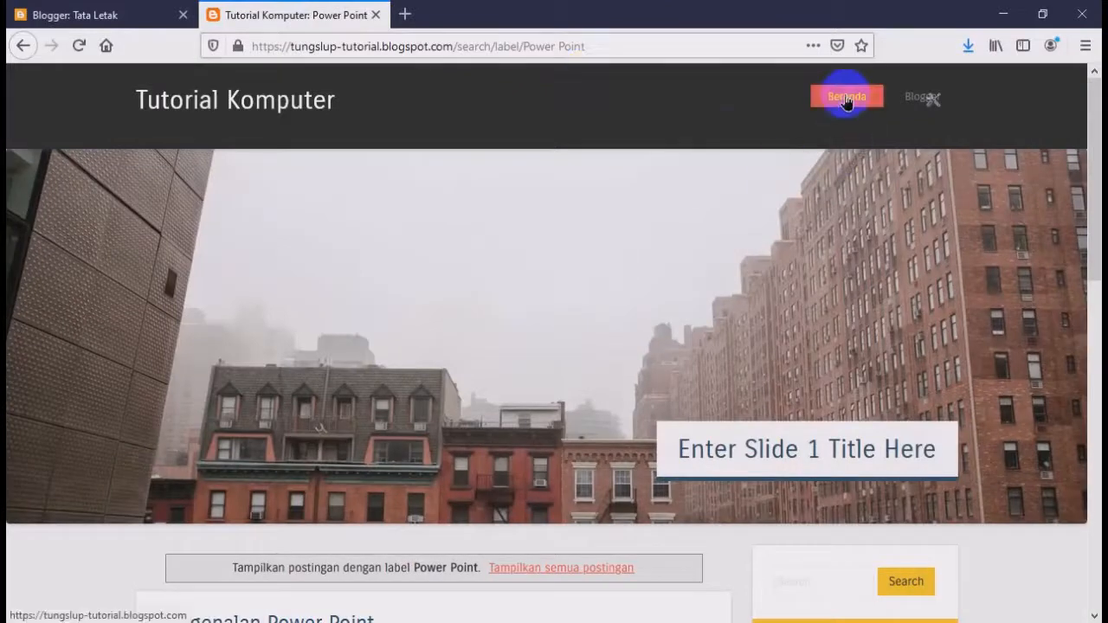
From the home page open the Blogger label page, copy its address, and return to Layout
{"action": "left_click", "coordinate": [847, 97]}
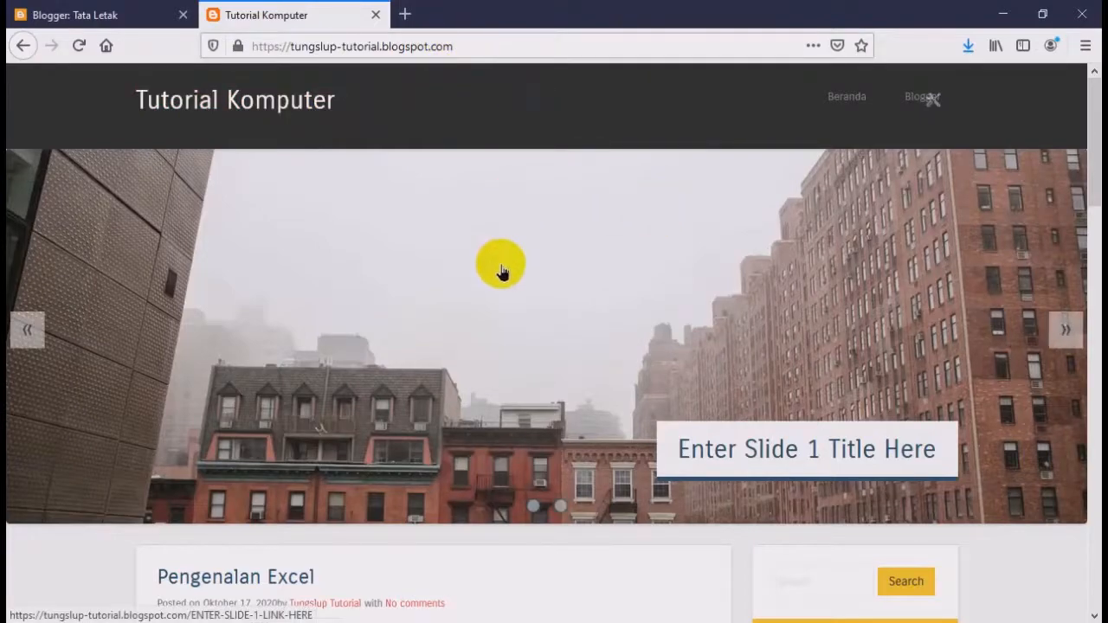
{"action": "scroll", "coordinate": [452, 181], "scroll_direction": "down", "scroll_amount": 10}
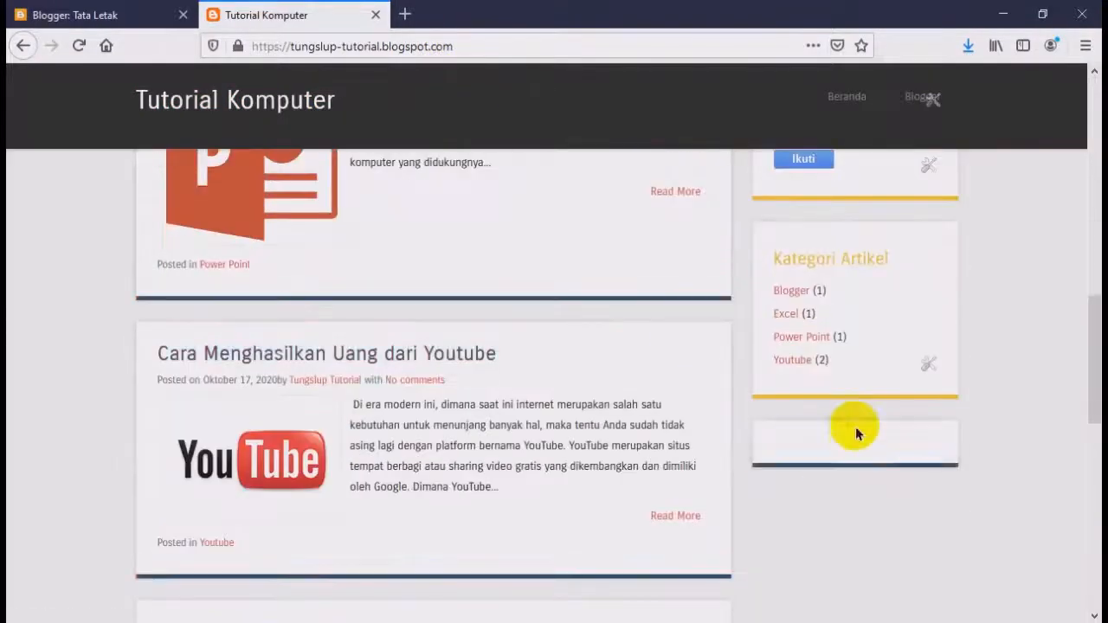
{"action": "left_click", "coordinate": [804, 292]}
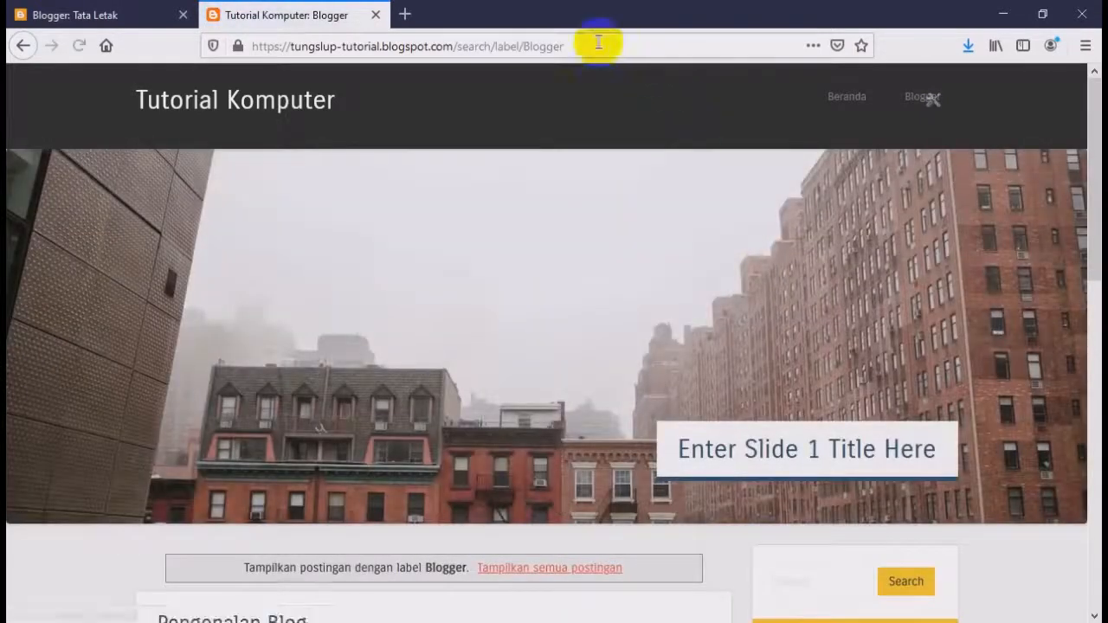
{"action": "left_click_drag", "start_coordinate": [593, 45], "coordinate": [159, 69]}
{"action": "key", "text": "ctrl+c"}
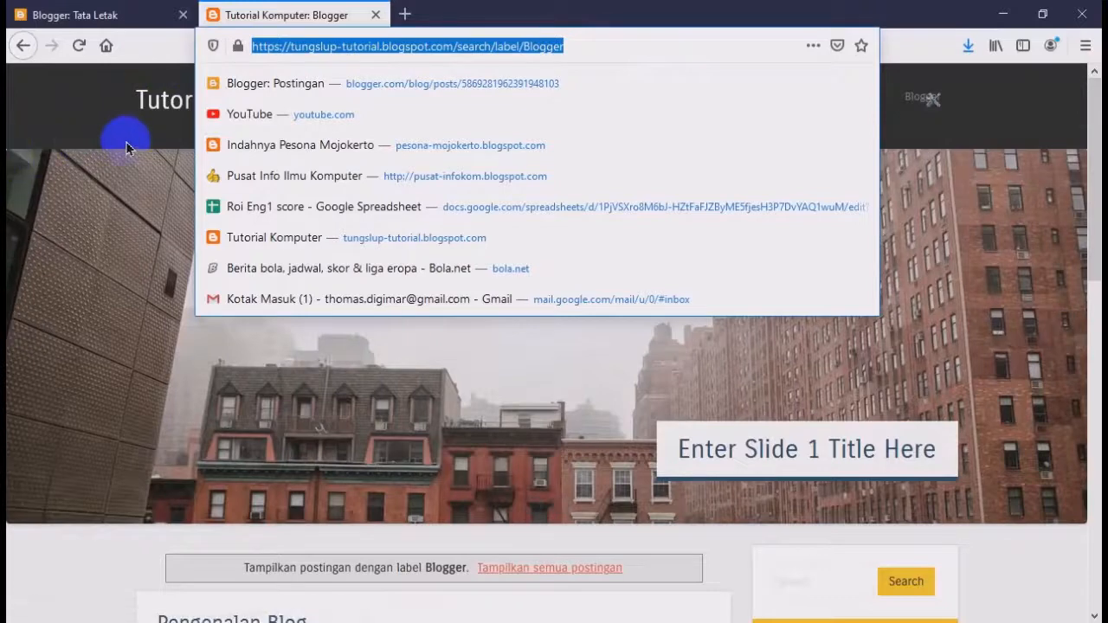
{"action": "left_click", "coordinate": [102, 17]}
{"action": "scroll", "coordinate": [872, 219], "scroll_direction": "up", "scroll_amount": 5}
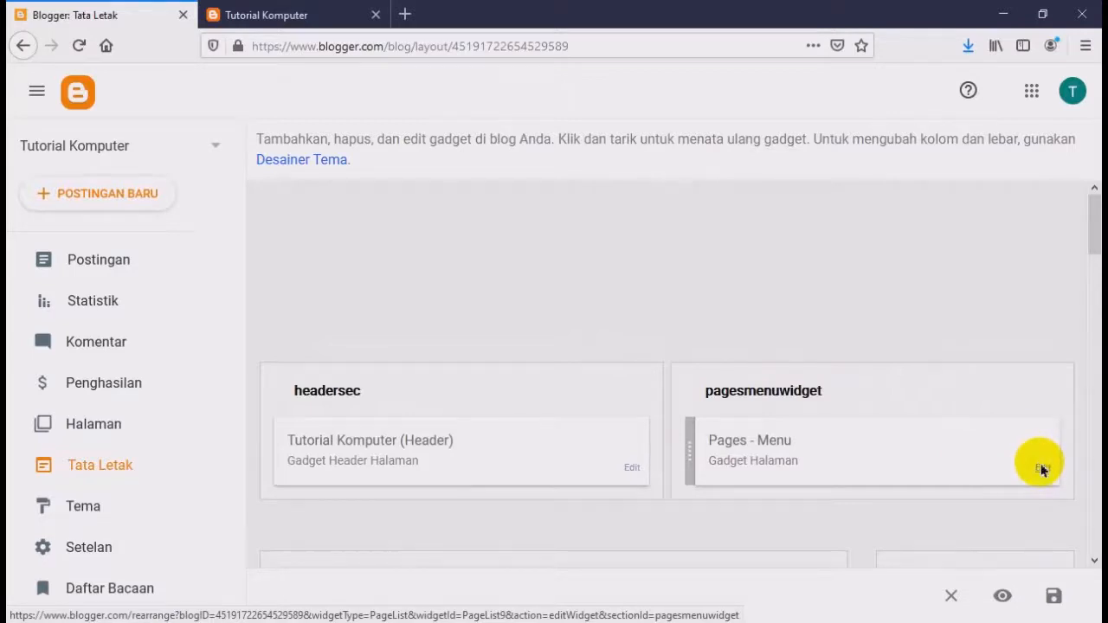
In Pages - Menu, add an external link titled Blogger with the pasted Blogger label page URL
{"action": "left_click", "coordinate": [1042, 469]}
{"action": "left_click", "coordinate": [169, 298]}
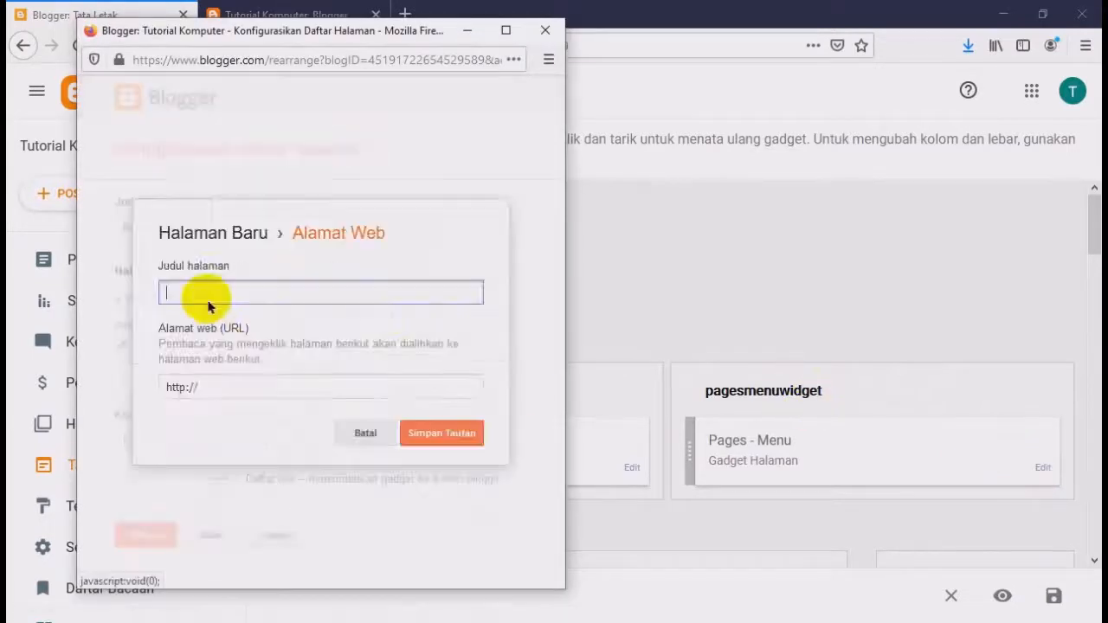
{"action": "left_click", "coordinate": [365, 433]}
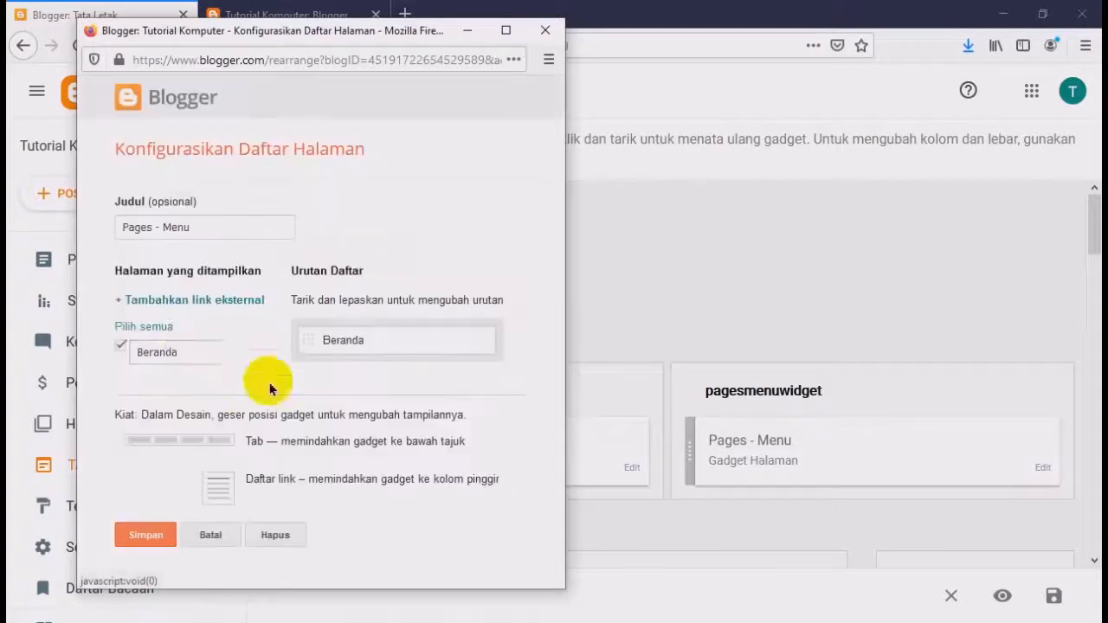
{"action": "left_click", "coordinate": [178, 300]}
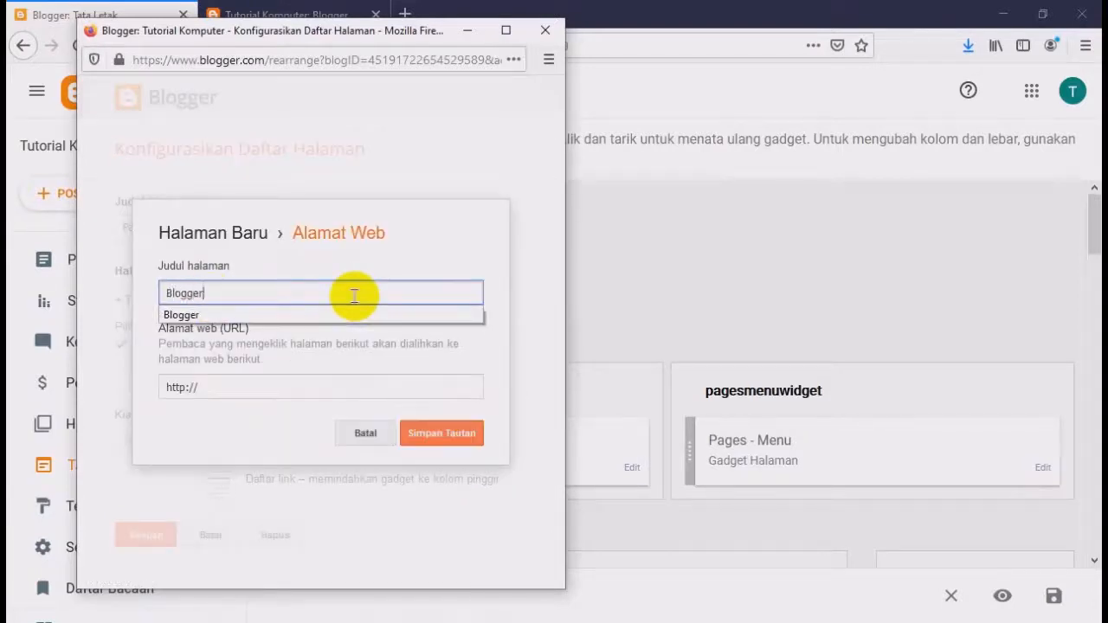
{"action": "left_click", "coordinate": [223, 381]}
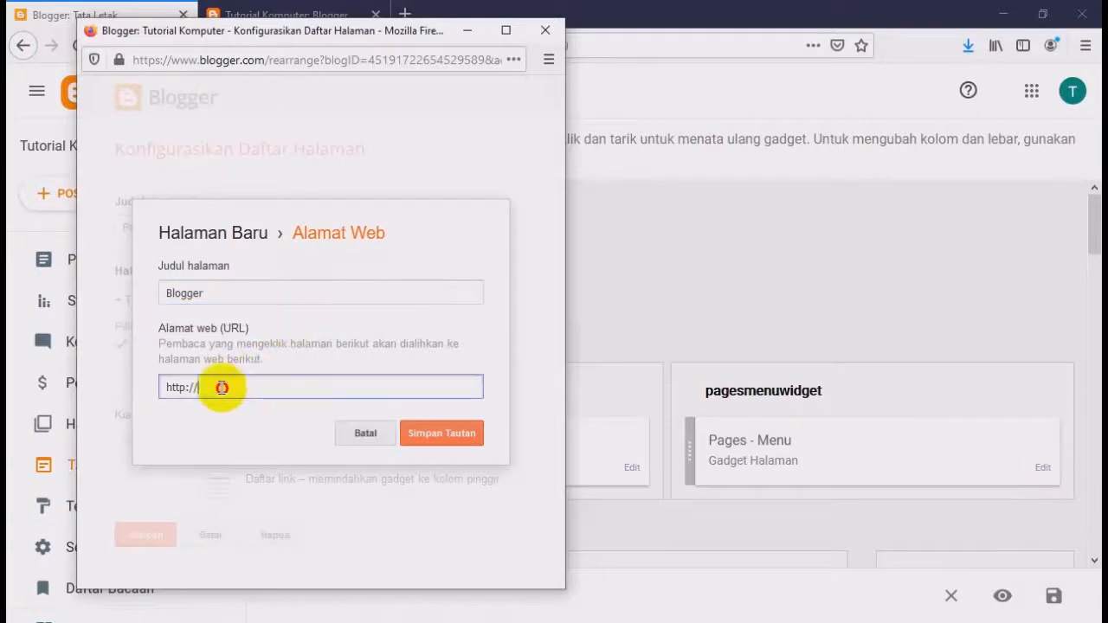
{"action": "left_click_drag", "start_coordinate": [222, 388], "coordinate": [81, 382]}
{"action": "key", "text": "BackSpace"}
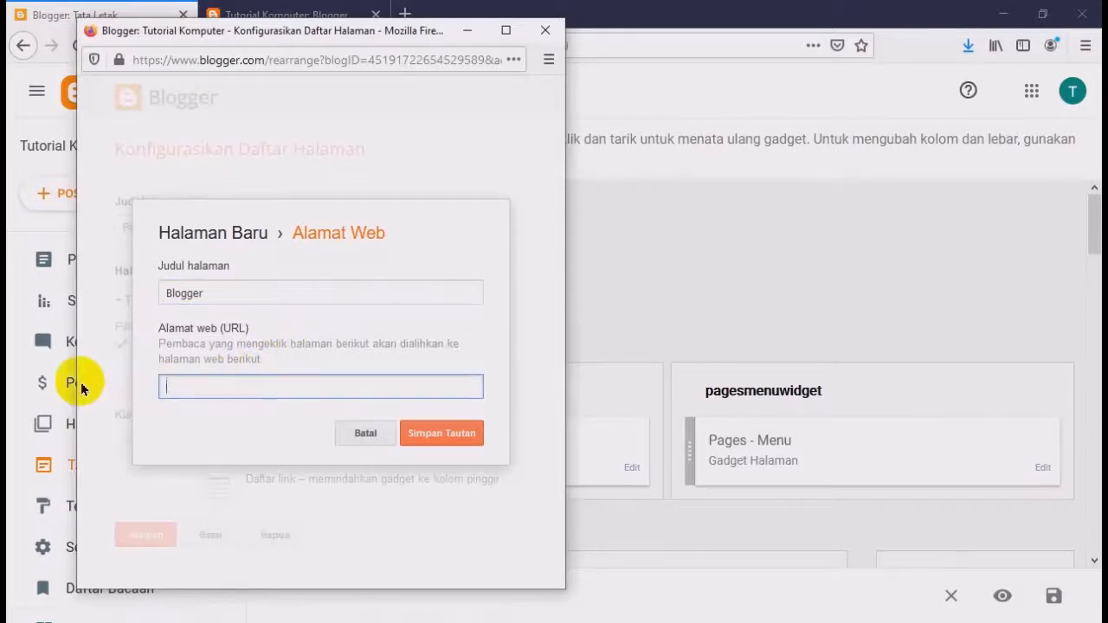
{"action": "key", "text": "ctrl+v"}
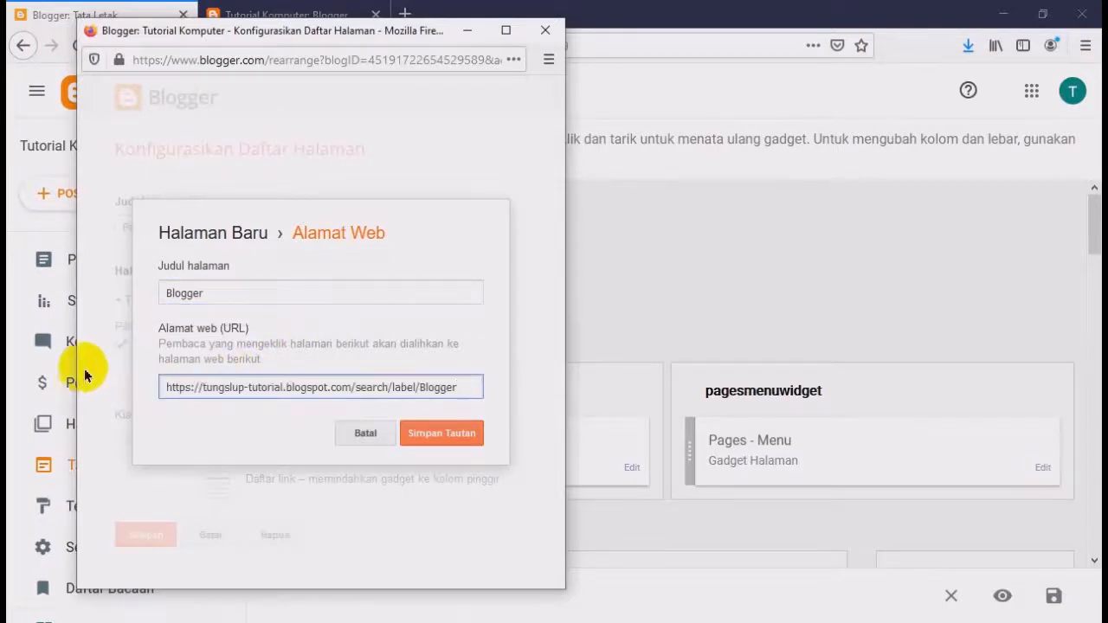
{"action": "left_click", "coordinate": [473, 435]}
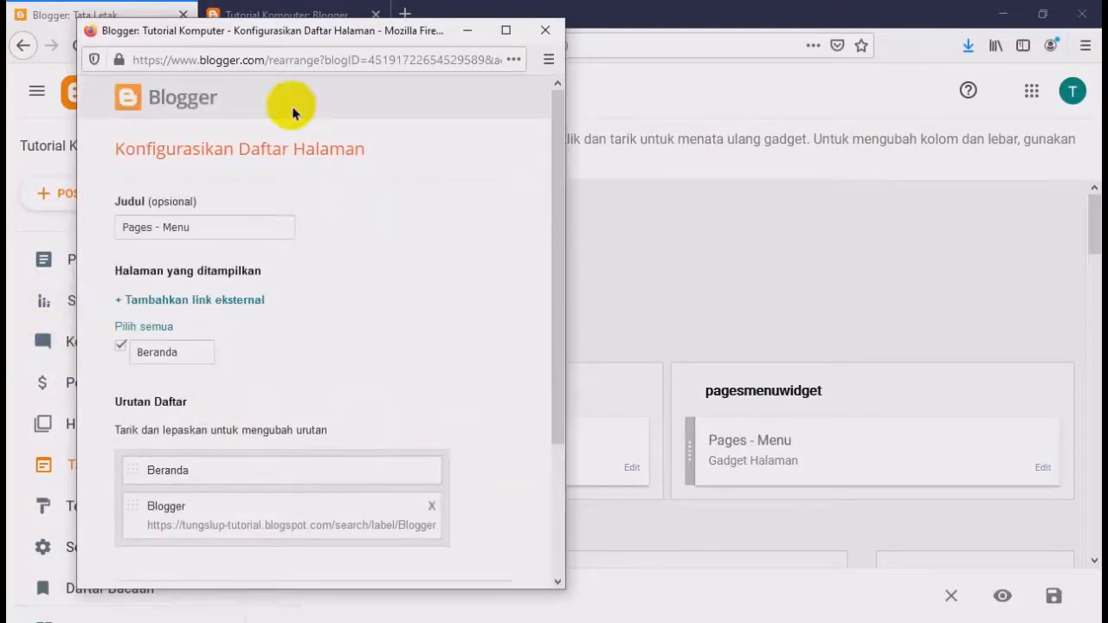
{"action": "left_click", "coordinate": [250, 15]}
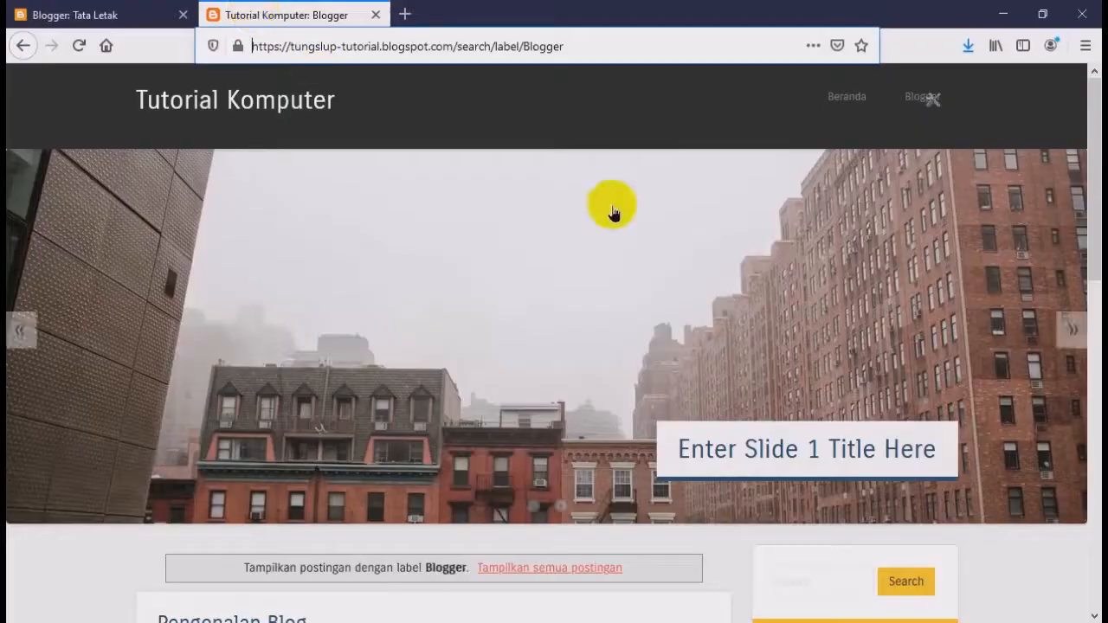
Copy the Youtube label page URL and add it as a Youtube external link in Pages - Menu
{"action": "scroll", "coordinate": [759, 291], "scroll_direction": "down", "scroll_amount": 10}
{"action": "scroll", "coordinate": [733, 245], "scroll_direction": "down", "scroll_amount": 2}
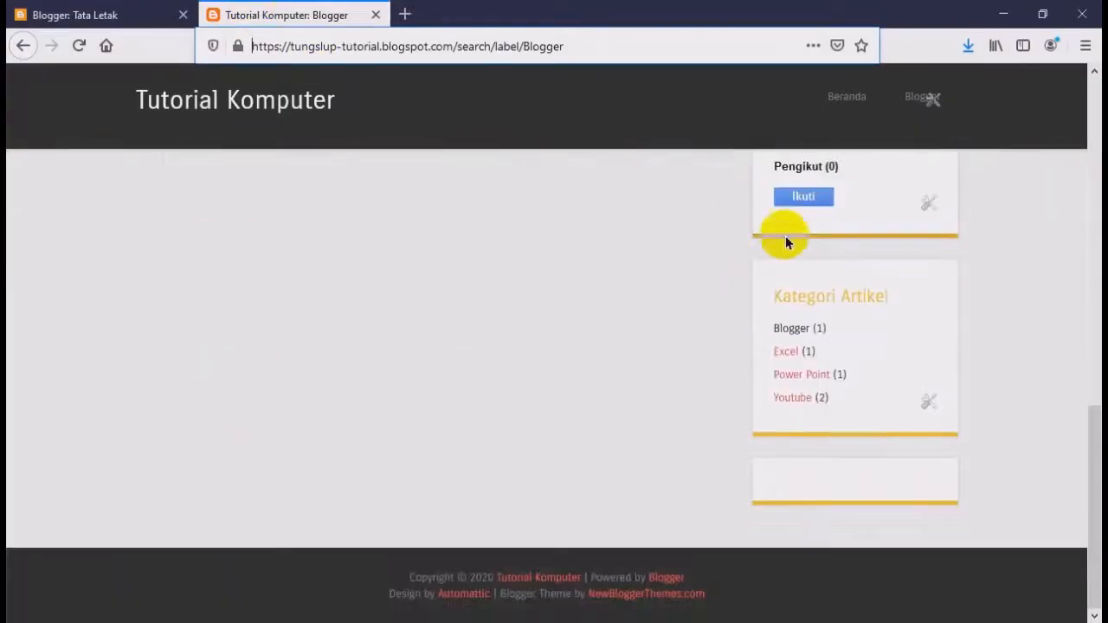
{"action": "left_click", "coordinate": [789, 404]}
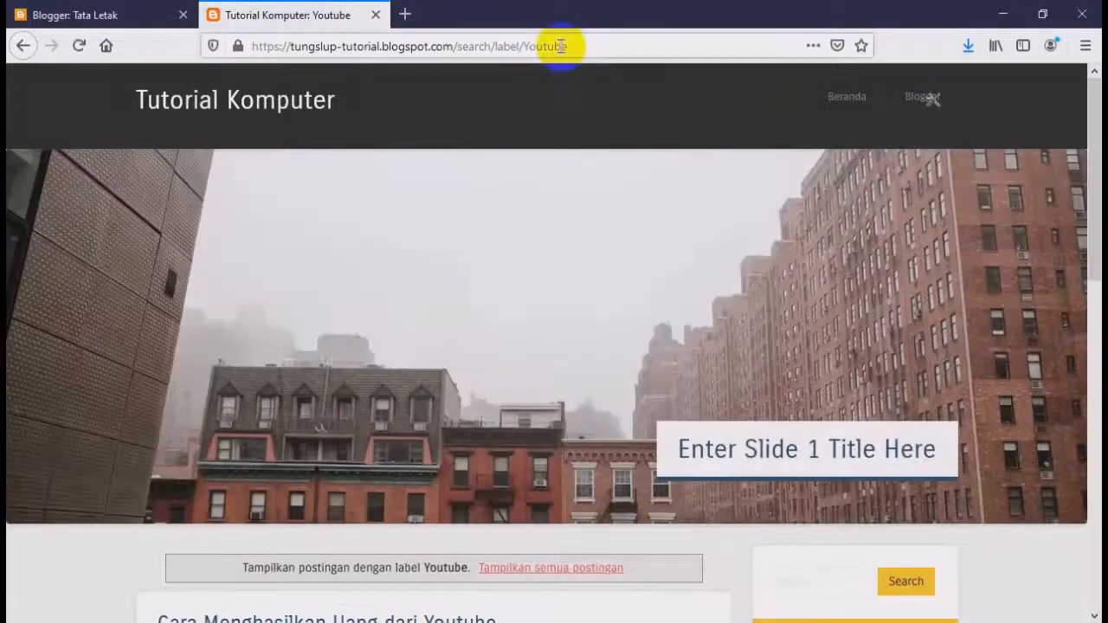
{"action": "left_click", "coordinate": [560, 46]}
{"action": "key", "text": "ctrl+c"}
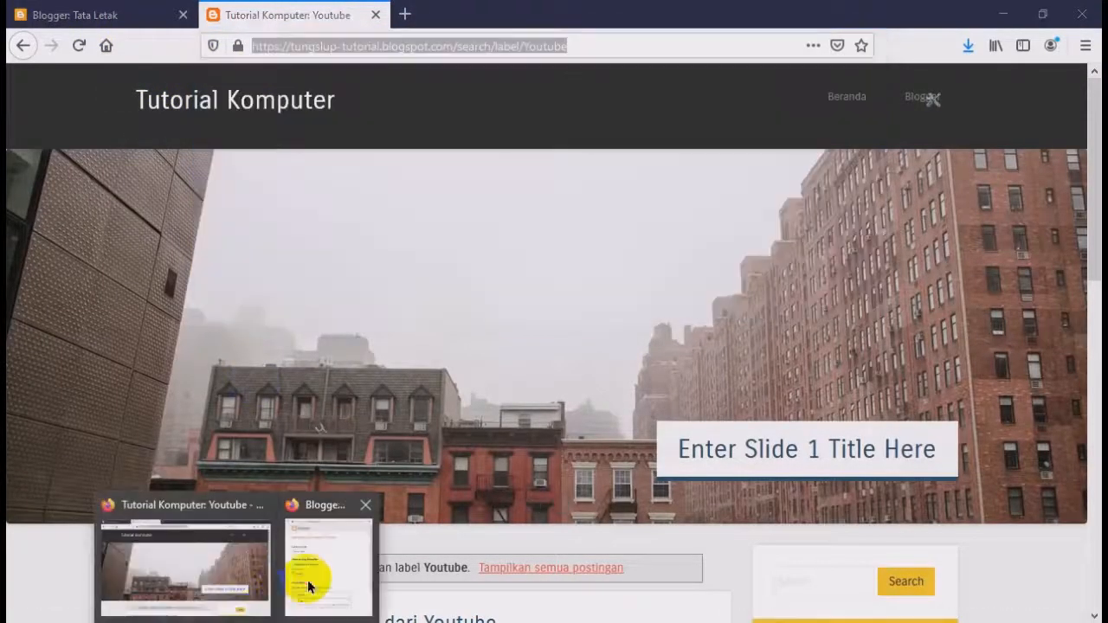
{"action": "left_click", "coordinate": [304, 576]}
{"action": "left_click", "coordinate": [143, 298]}
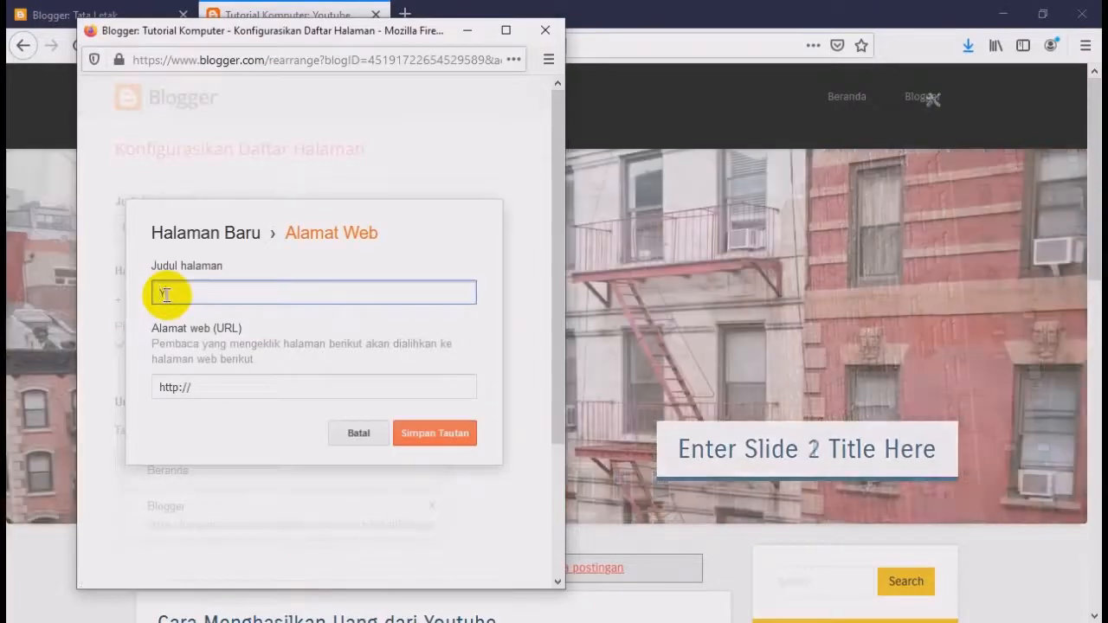
{"action": "type", "text": "Youtube"}
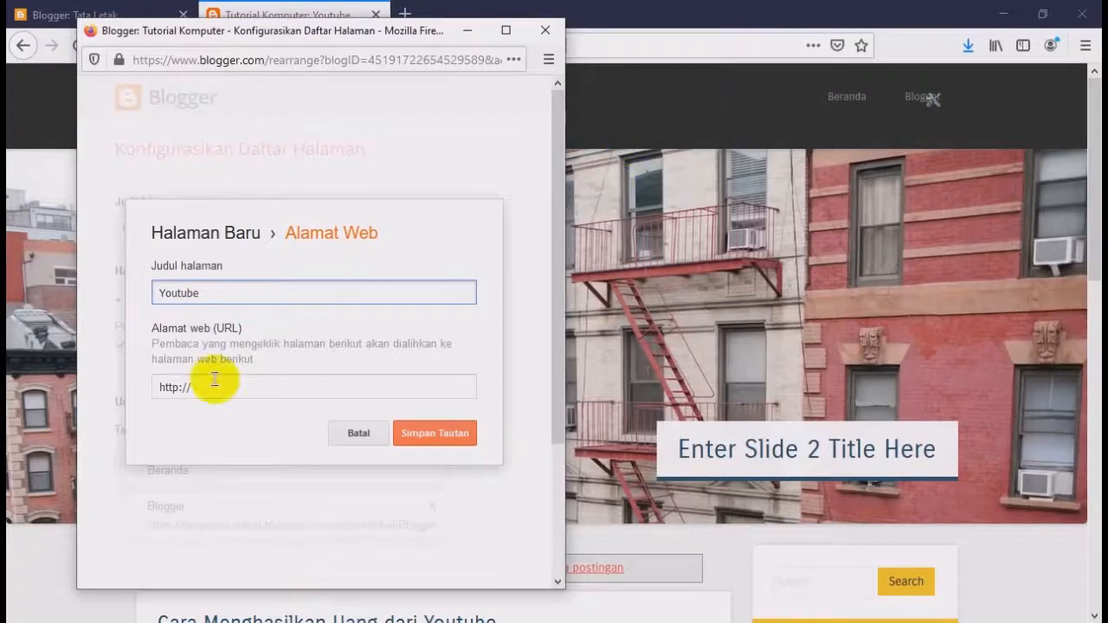
{"action": "left_click_drag", "start_coordinate": [215, 382], "coordinate": [143, 386]}
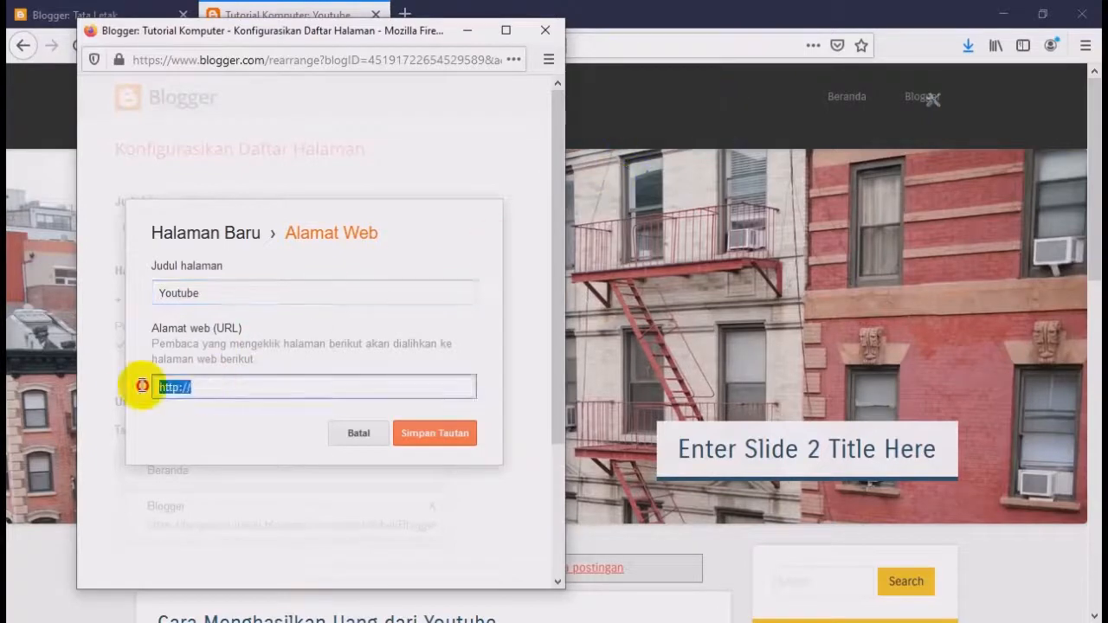
{"action": "key", "text": "ctrl+v"}
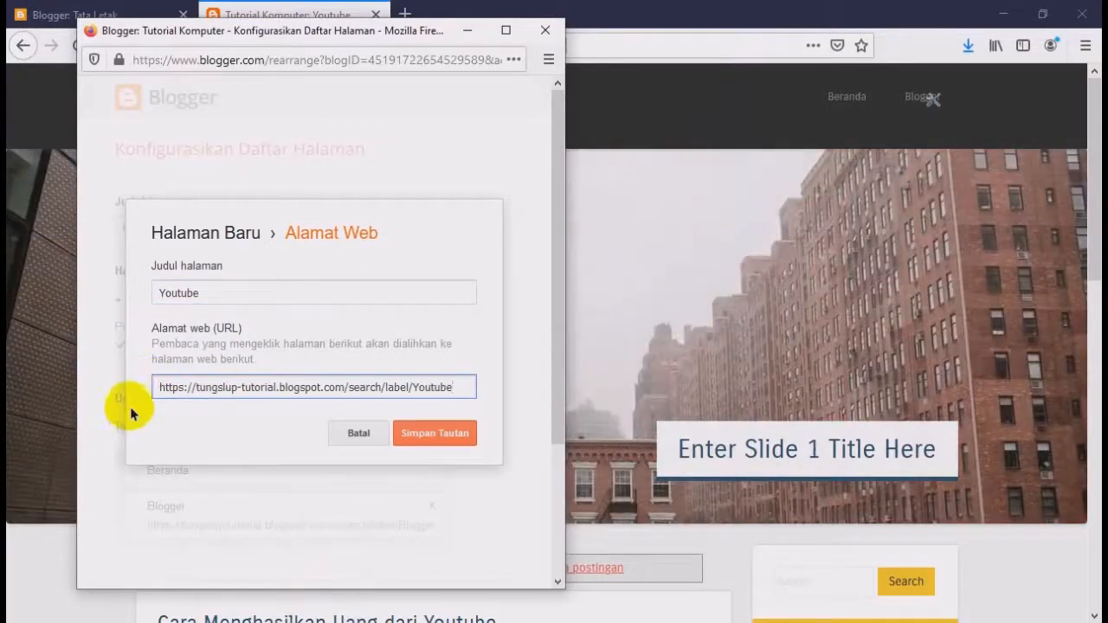
{"action": "left_click", "coordinate": [407, 430]}
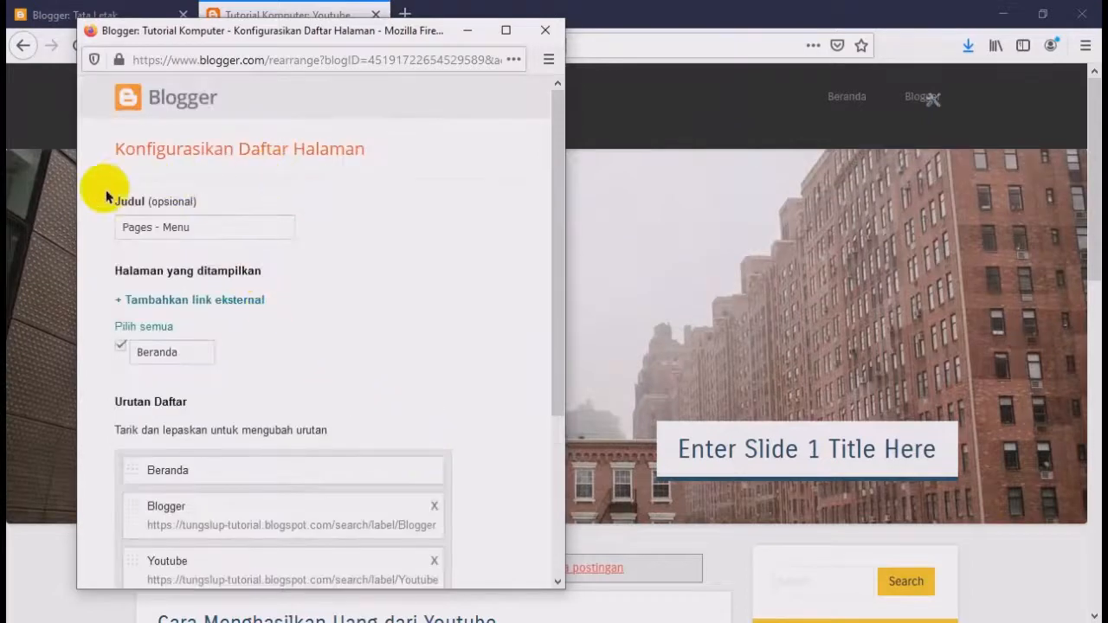
Back on the blog, open the Power Point label page and select its address
{"action": "left_click", "coordinate": [259, 17]}
{"action": "scroll", "coordinate": [712, 267], "scroll_direction": "down", "scroll_amount": 8}
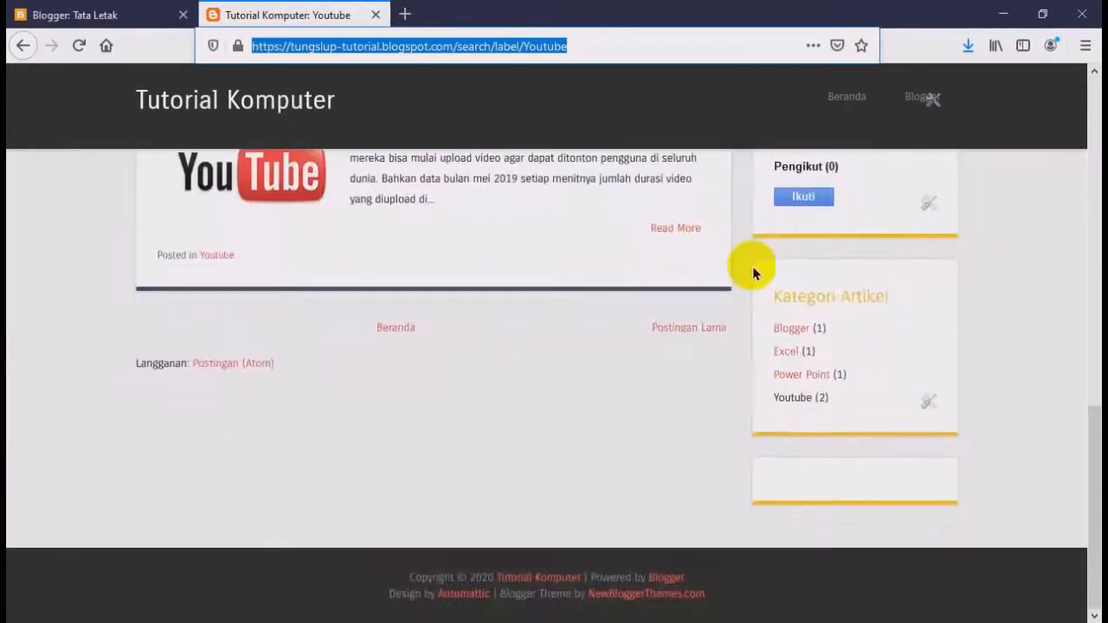
{"action": "left_click", "coordinate": [790, 375]}
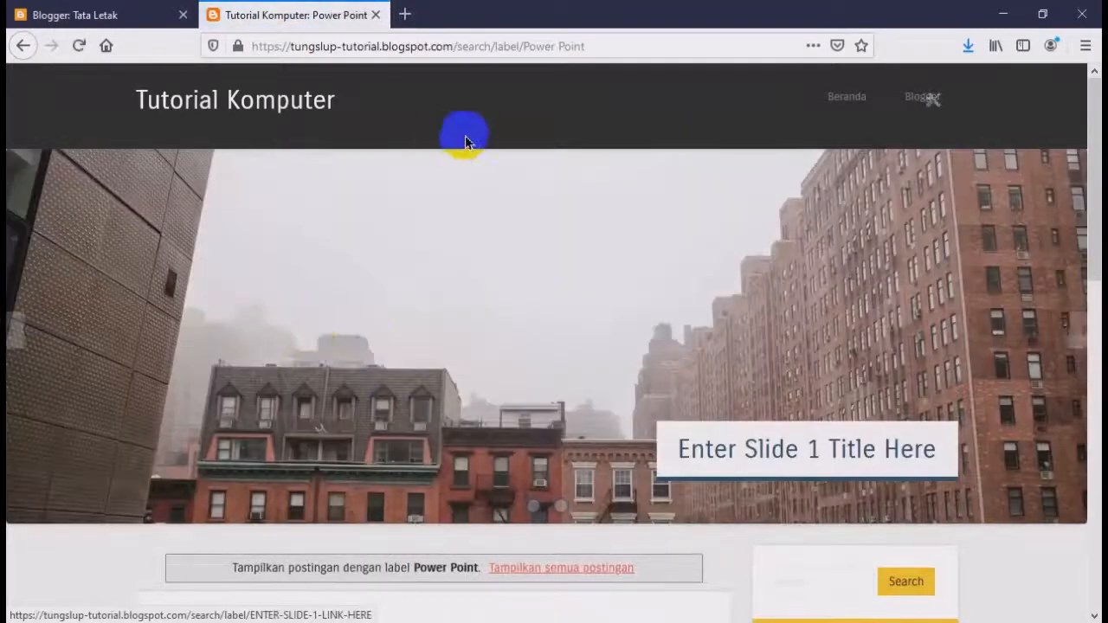
{"action": "left_click", "coordinate": [621, 39]}
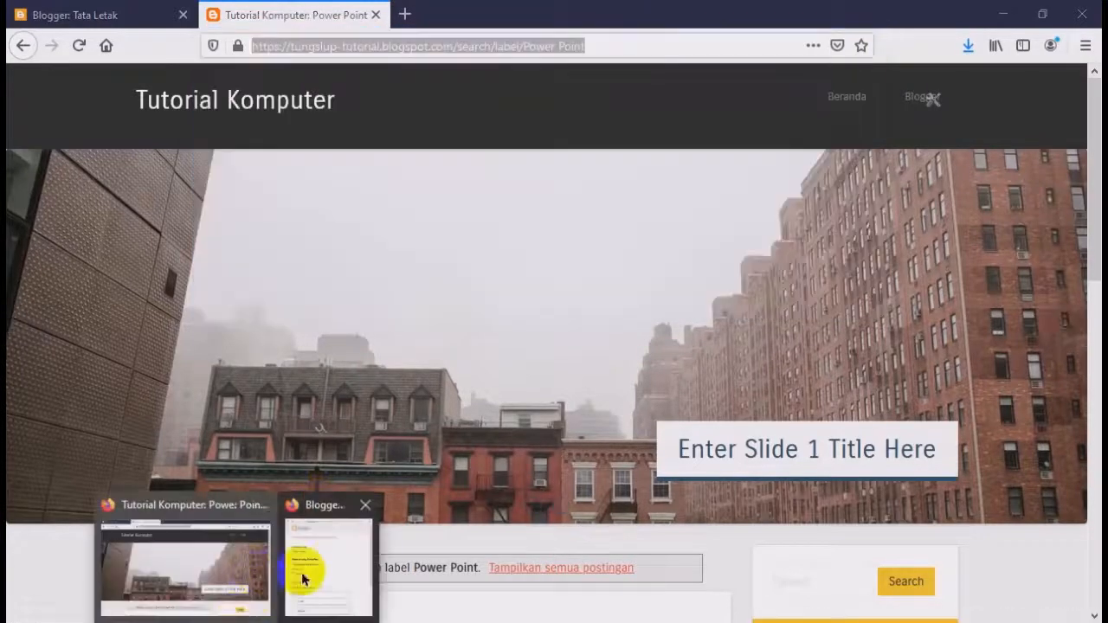
Add a 'Power Point' external link with its pasted label-page URL to the Pages menu
{"action": "left_click", "coordinate": [308, 575]}
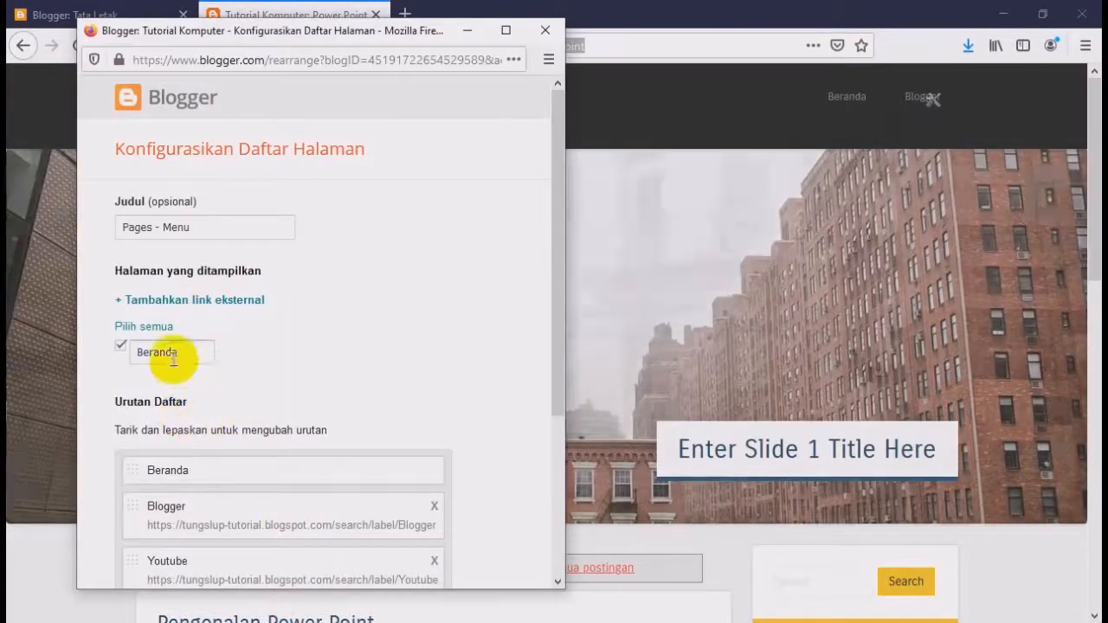
{"action": "left_click", "coordinate": [175, 300]}
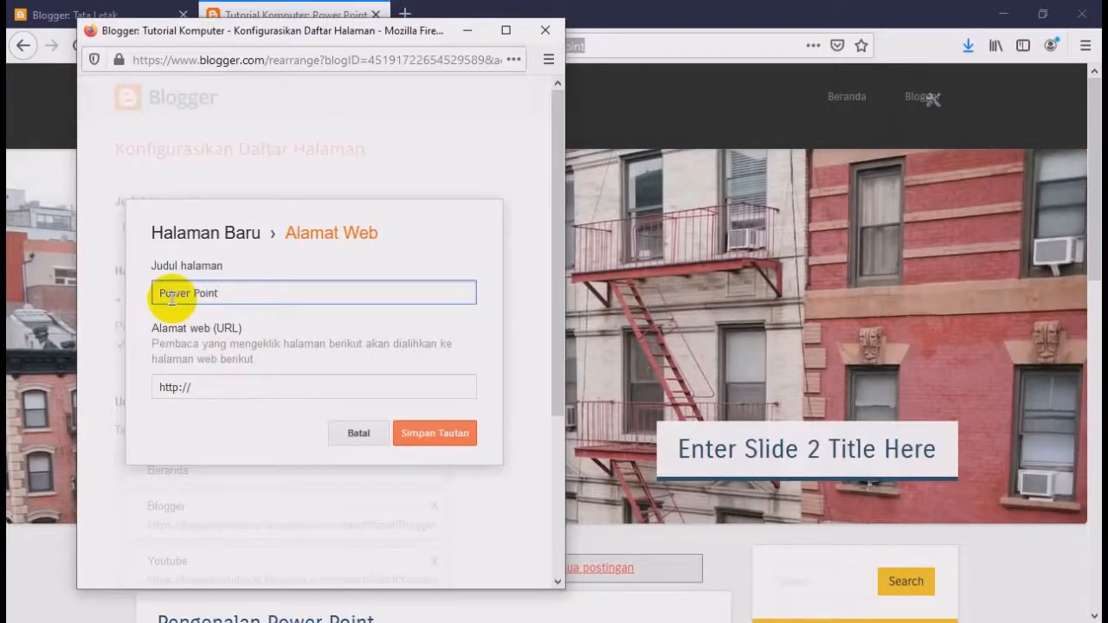
{"action": "left_click", "coordinate": [169, 390]}
{"action": "type", "text": "https://tungslup-tutorial.blogspot.com/search/label/Power%20Point"}
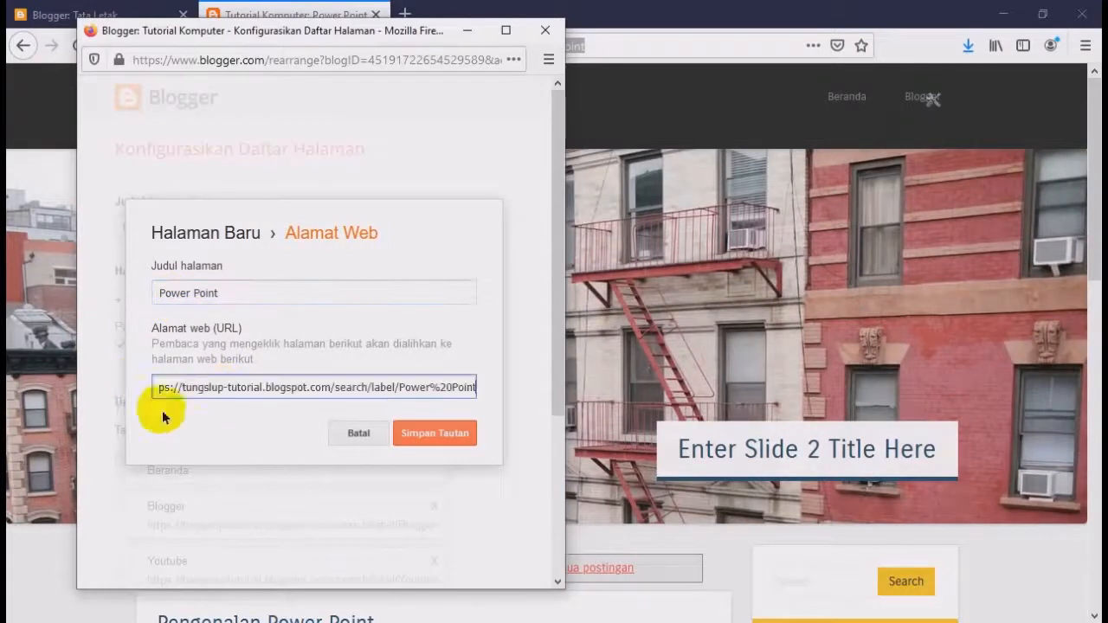
{"action": "left_click", "coordinate": [440, 434]}
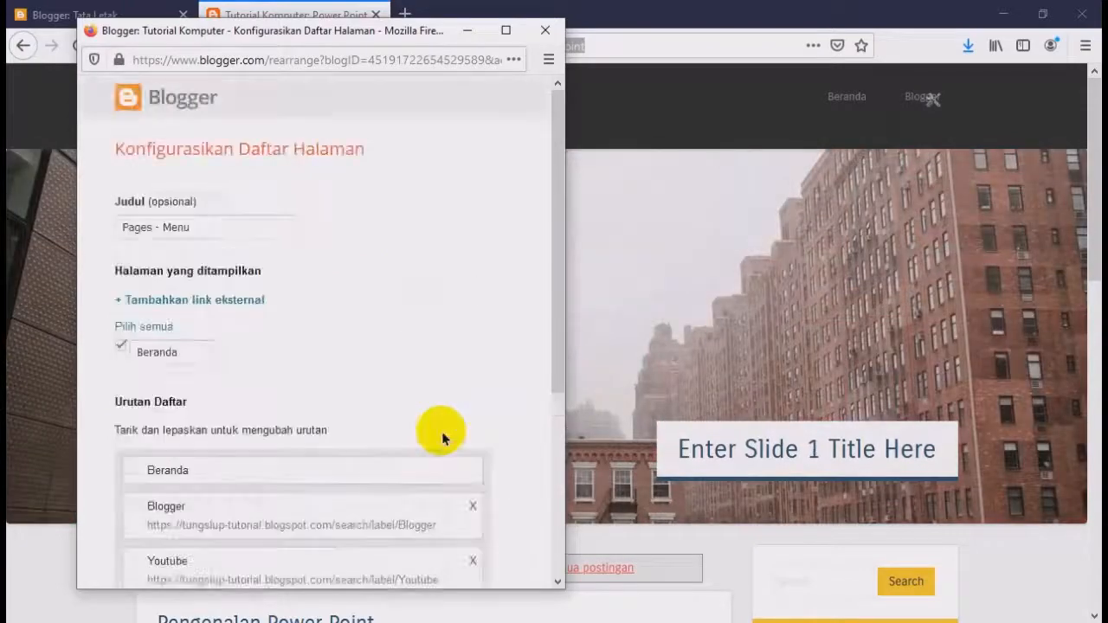
{"action": "left_click", "coordinate": [618, 17]}
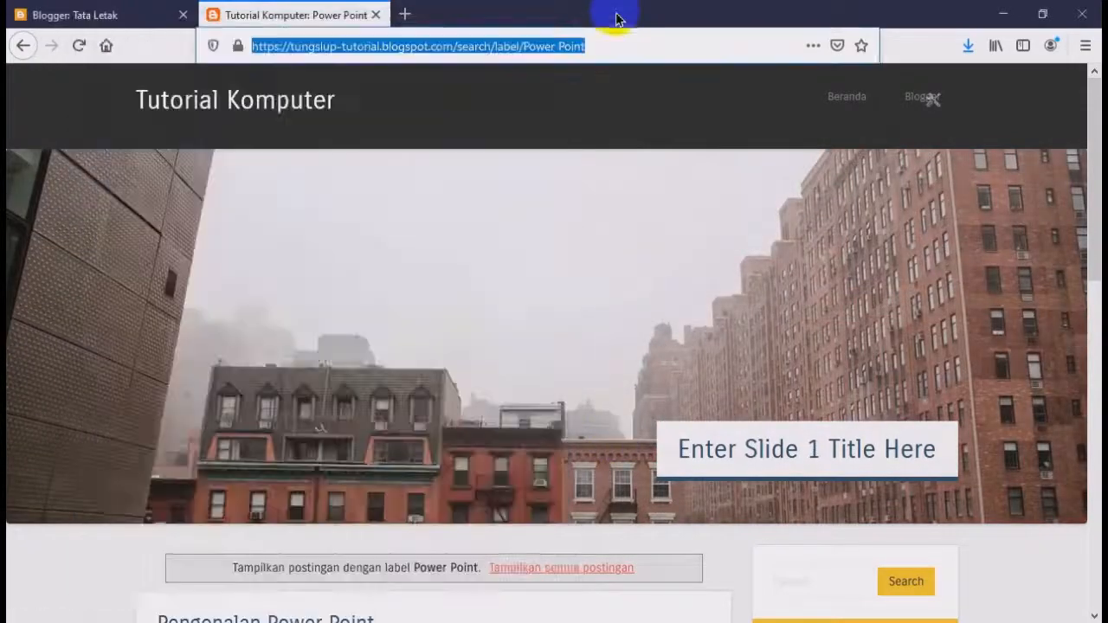
Open the blog's Excel label page from Kategori Artikel and copy its URL for the Pages menu
{"action": "scroll", "coordinate": [846, 379], "scroll_direction": "down", "scroll_amount": 15}
{"action": "left_click", "coordinate": [785, 355]}
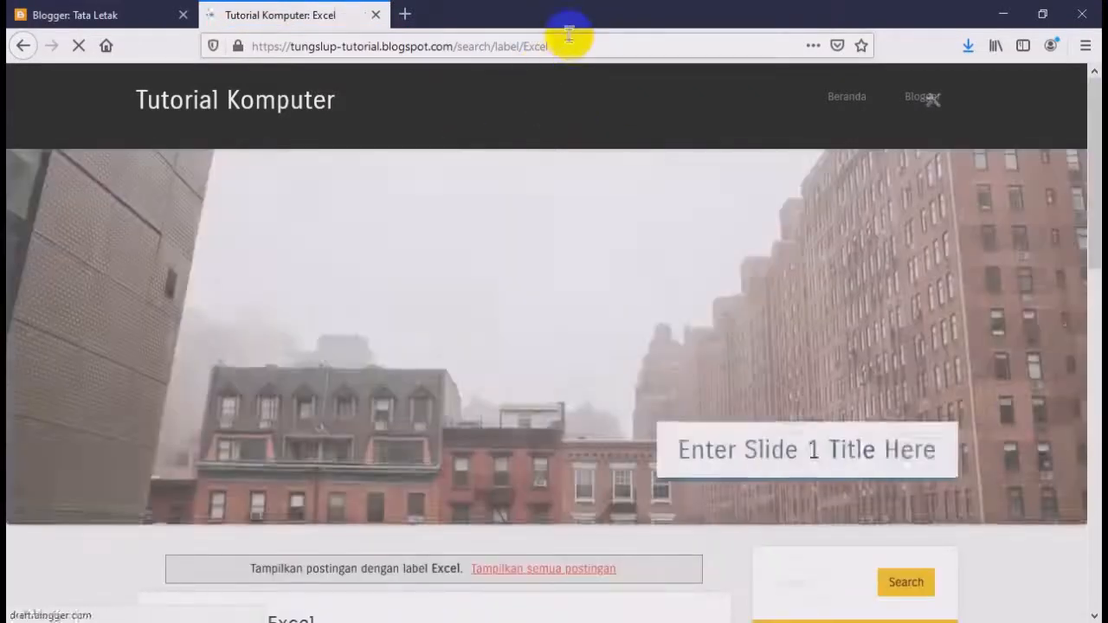
{"action": "left_click_drag", "start_coordinate": [551, 46], "coordinate": [173, 48]}
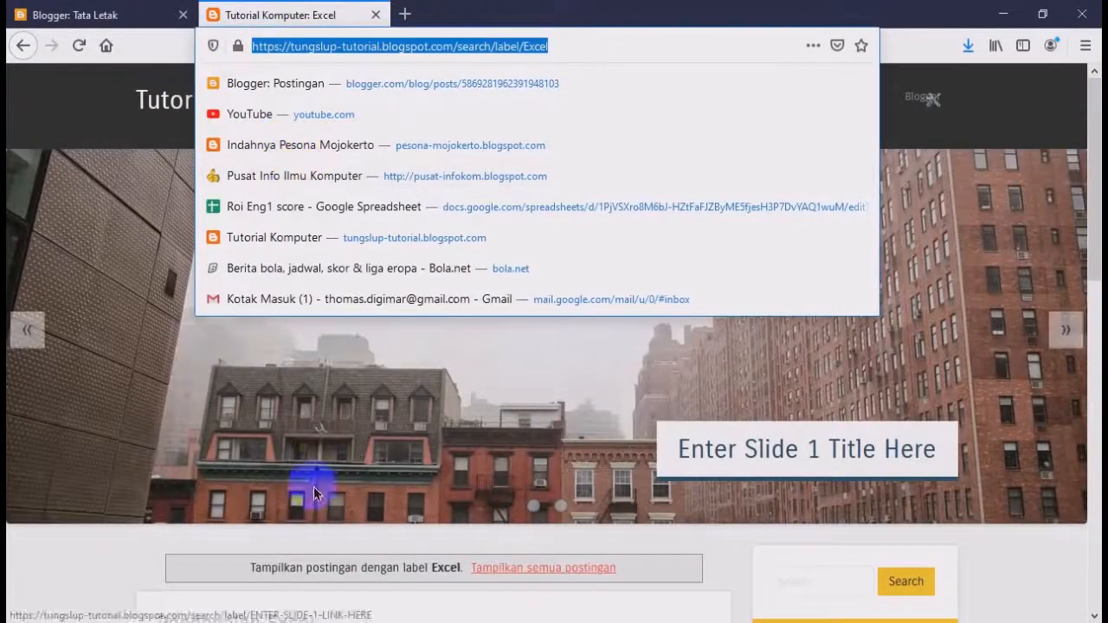
{"action": "left_click", "coordinate": [238, 621]}
{"action": "left_click", "coordinate": [314, 577]}
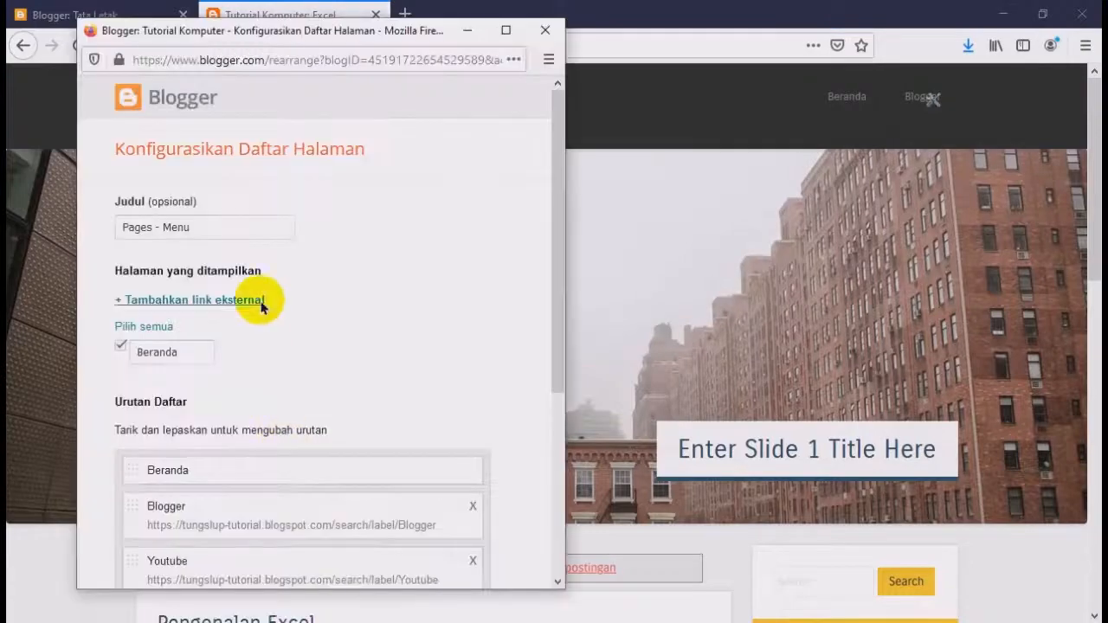
Add an 'Excel' external link with its label-page URL to the Pages menu
{"action": "left_click", "coordinate": [207, 299]}
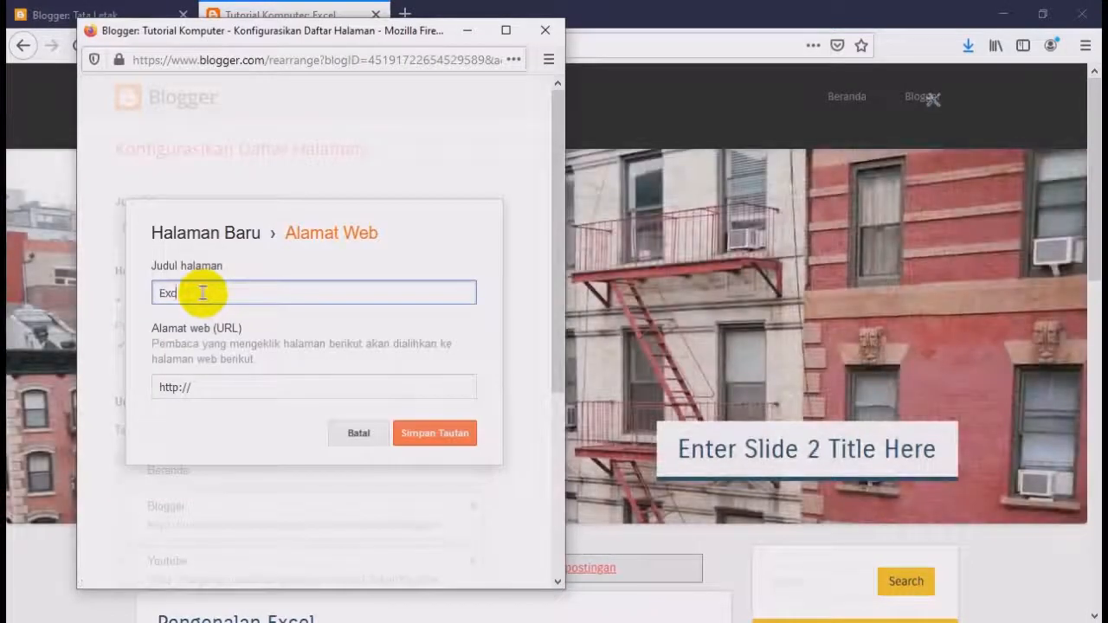
{"action": "left_click_drag", "start_coordinate": [205, 387], "coordinate": [115, 390]}
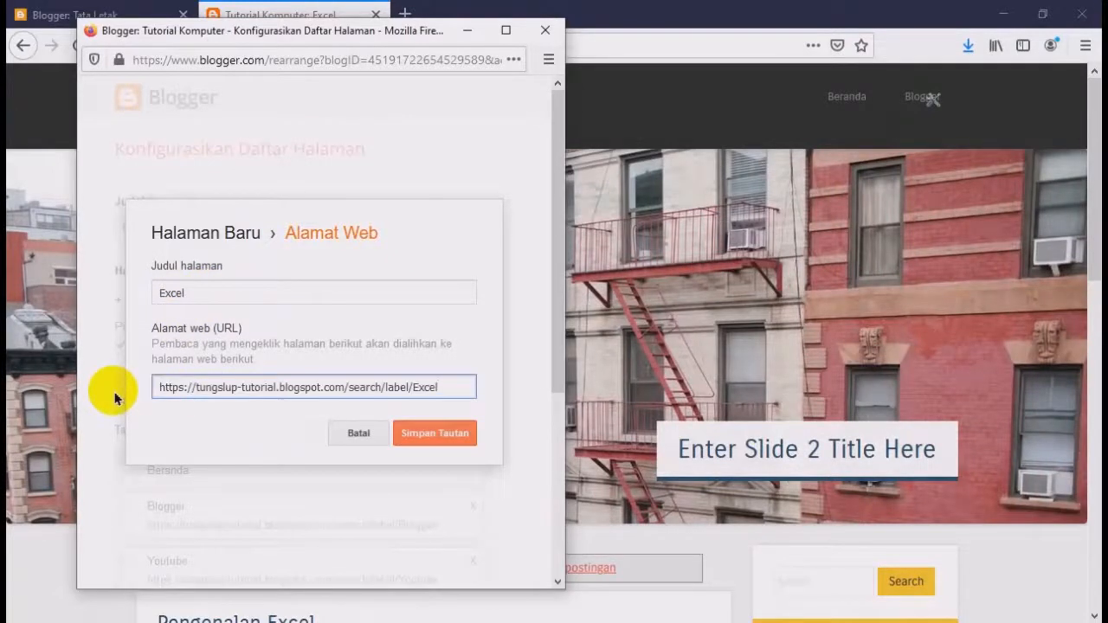
{"action": "left_click", "coordinate": [424, 435]}
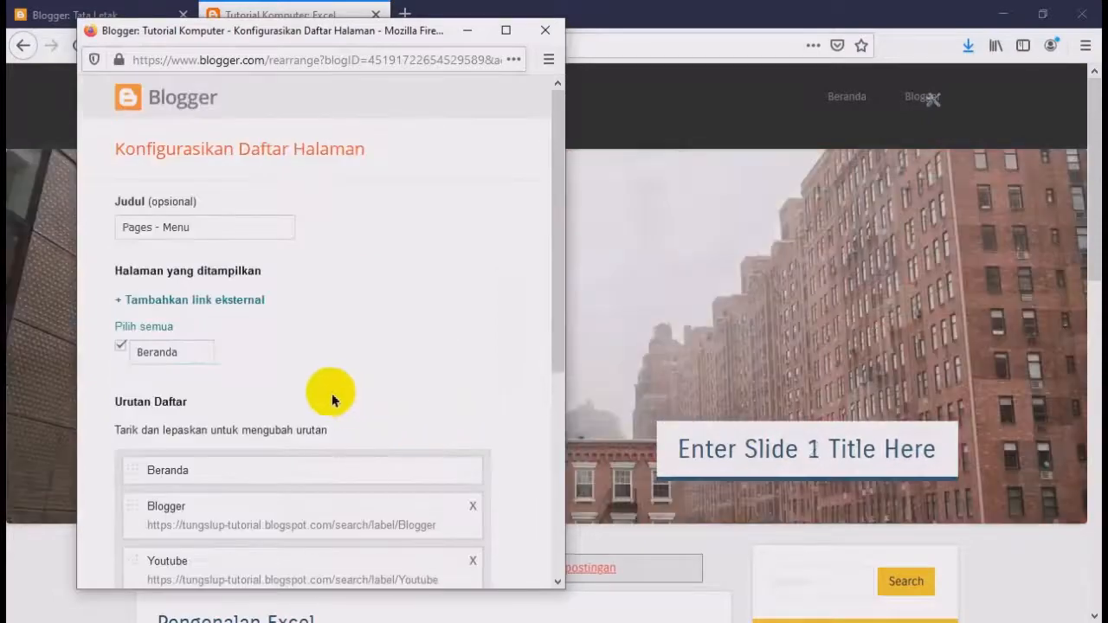
Save the Pages - Menu gadget with all five links
{"action": "scroll", "coordinate": [321, 408], "scroll_direction": "down", "scroll_amount": 5}
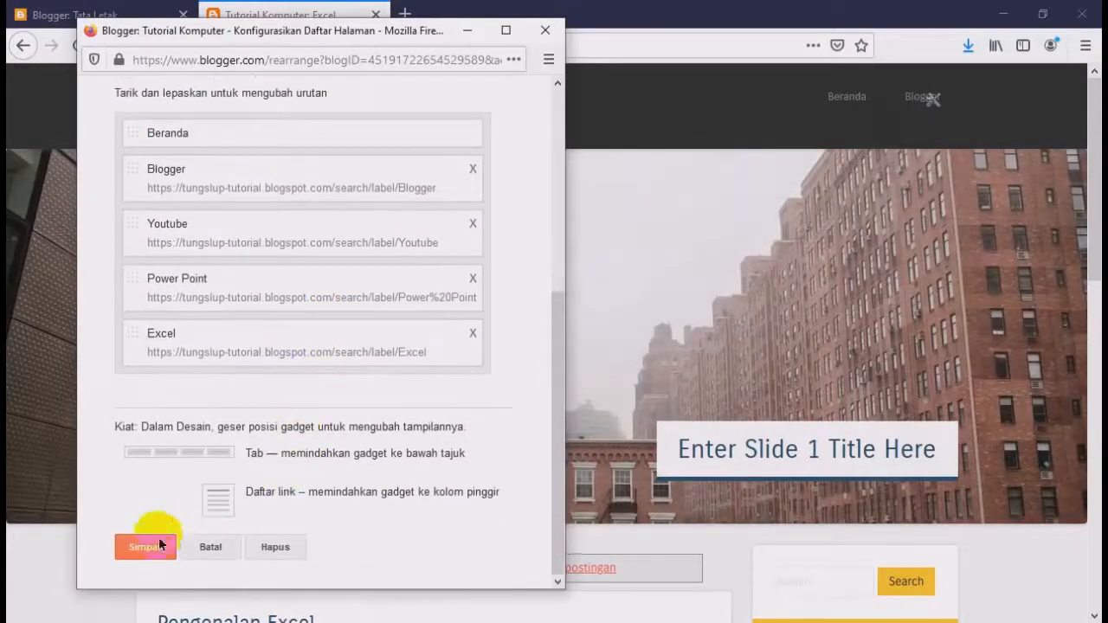
{"action": "left_click", "coordinate": [137, 547]}
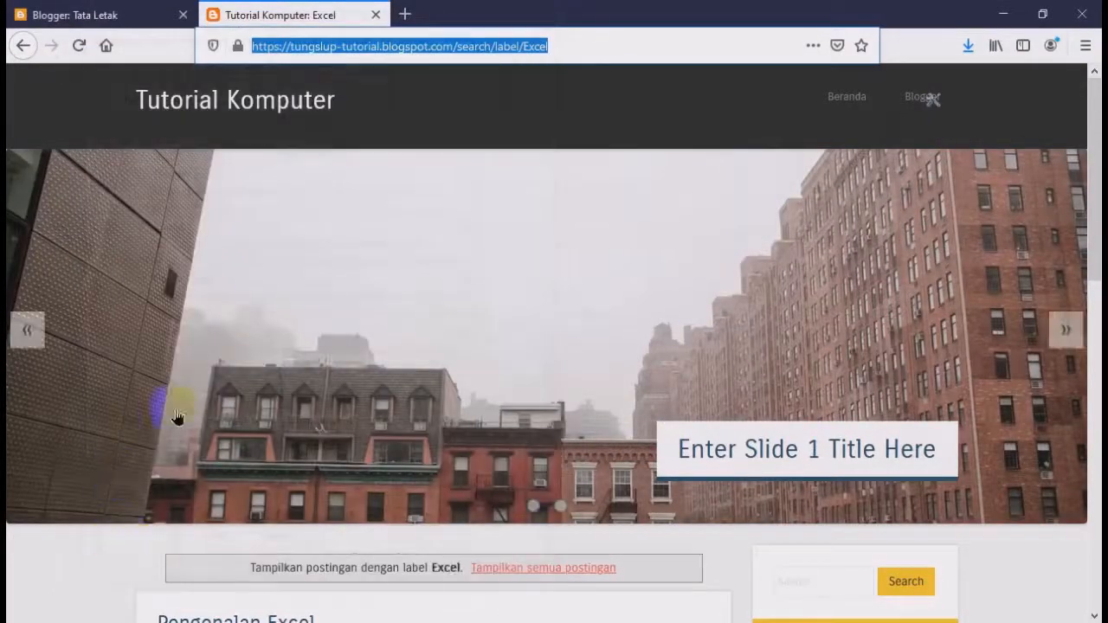
{"action": "left_click", "coordinate": [108, 15]}
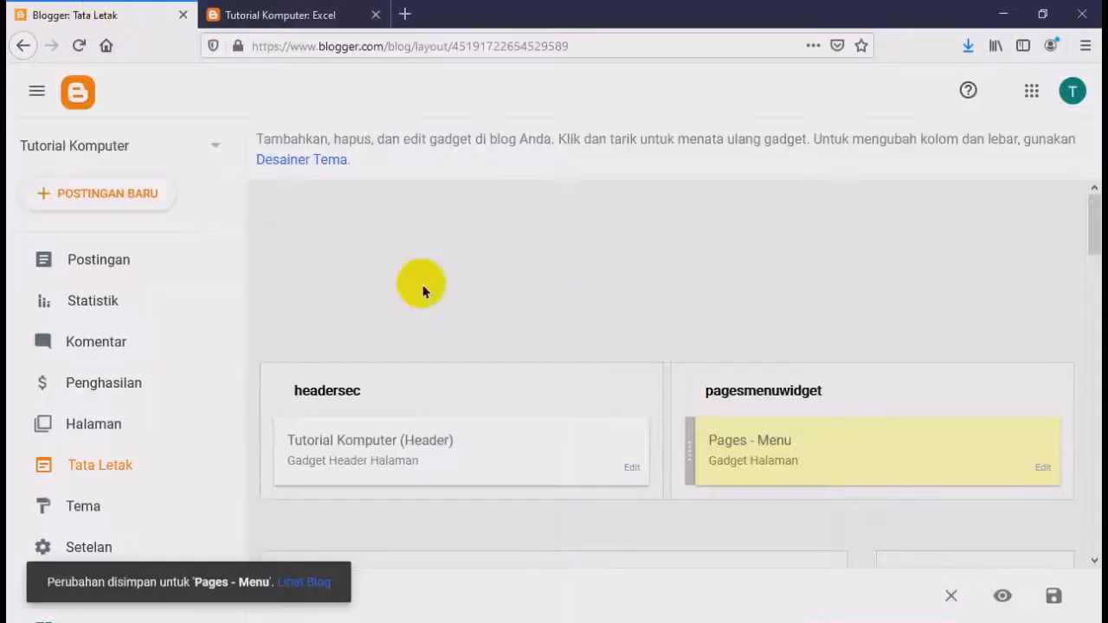
Save the Tata Letak layout changes and return to the blog's Excel label page
{"action": "left_click", "coordinate": [1055, 600]}
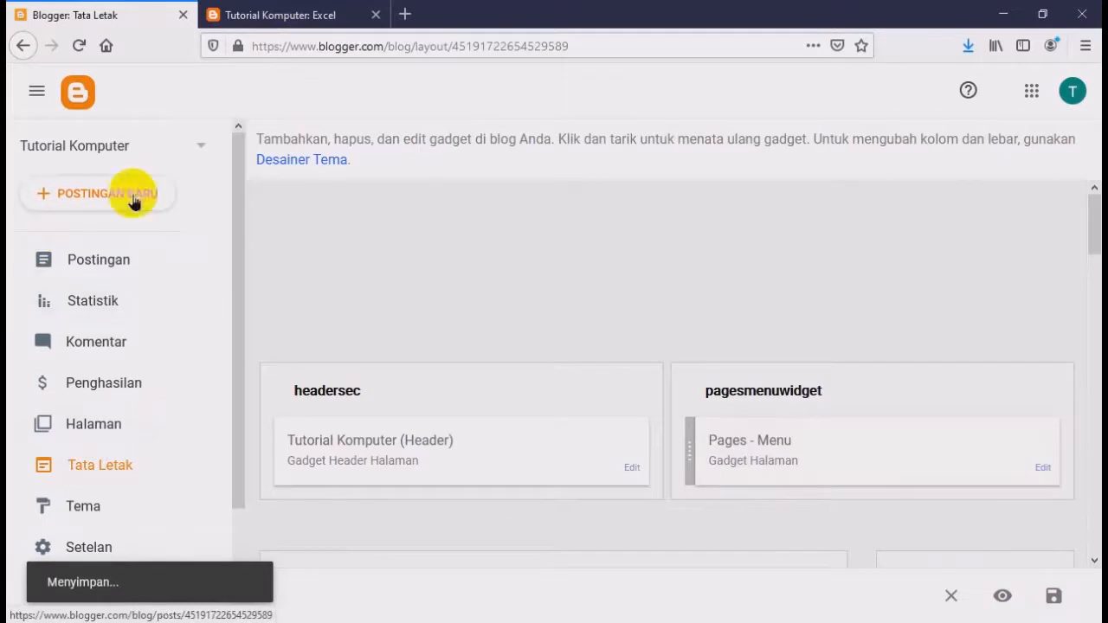
{"action": "left_click", "coordinate": [263, 16]}
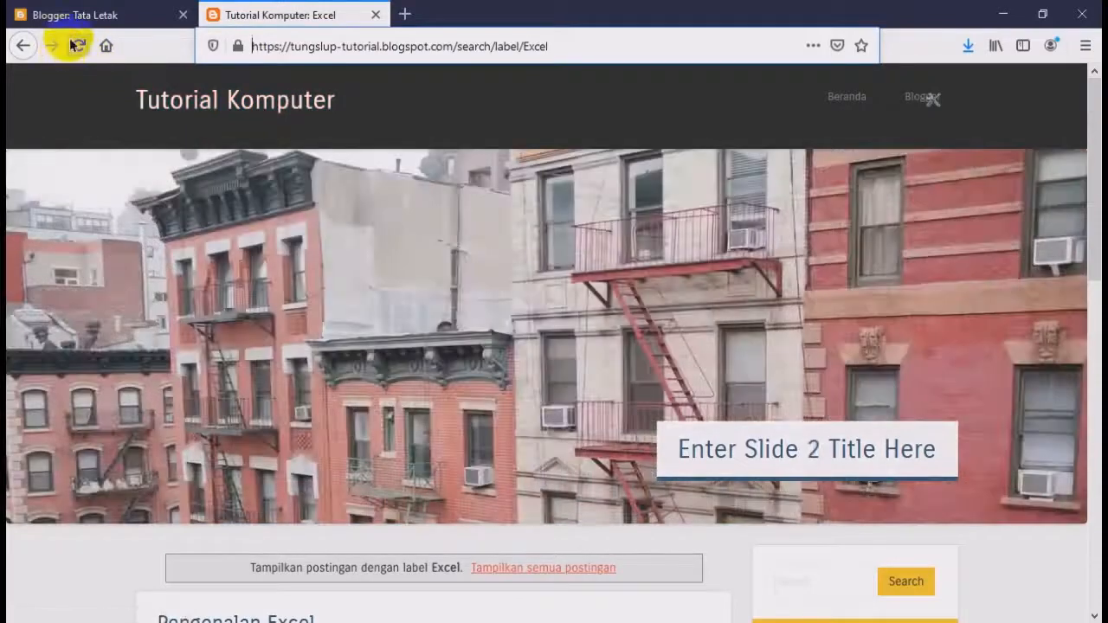
Reload the blog and check that the header's Blogger link opens the Blogger label page
{"action": "left_click", "coordinate": [77, 47]}
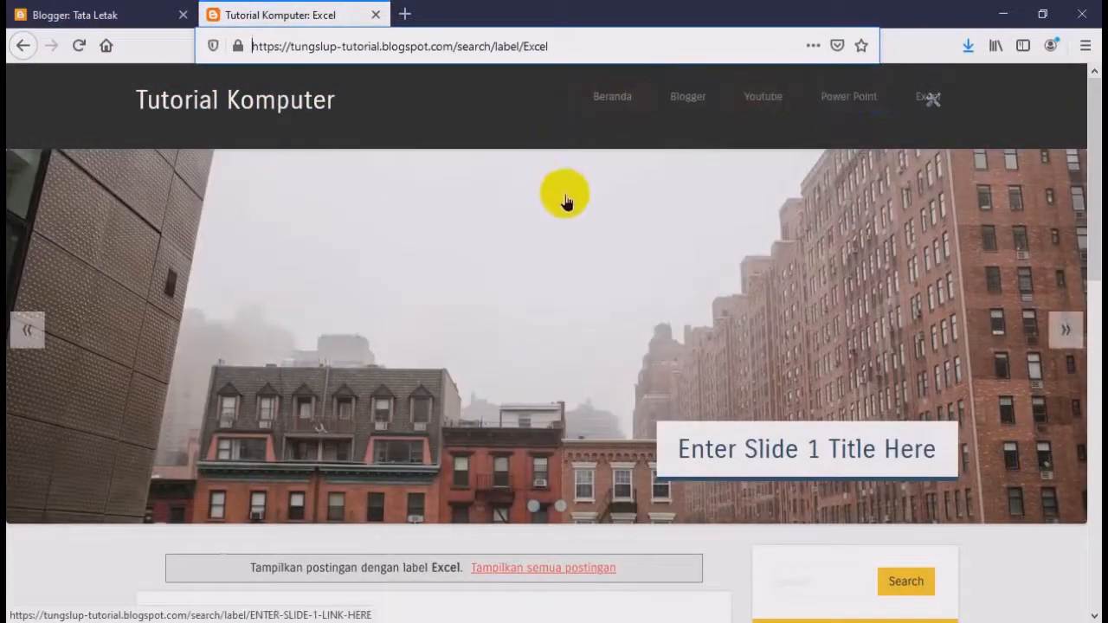
{"action": "left_click", "coordinate": [688, 106]}
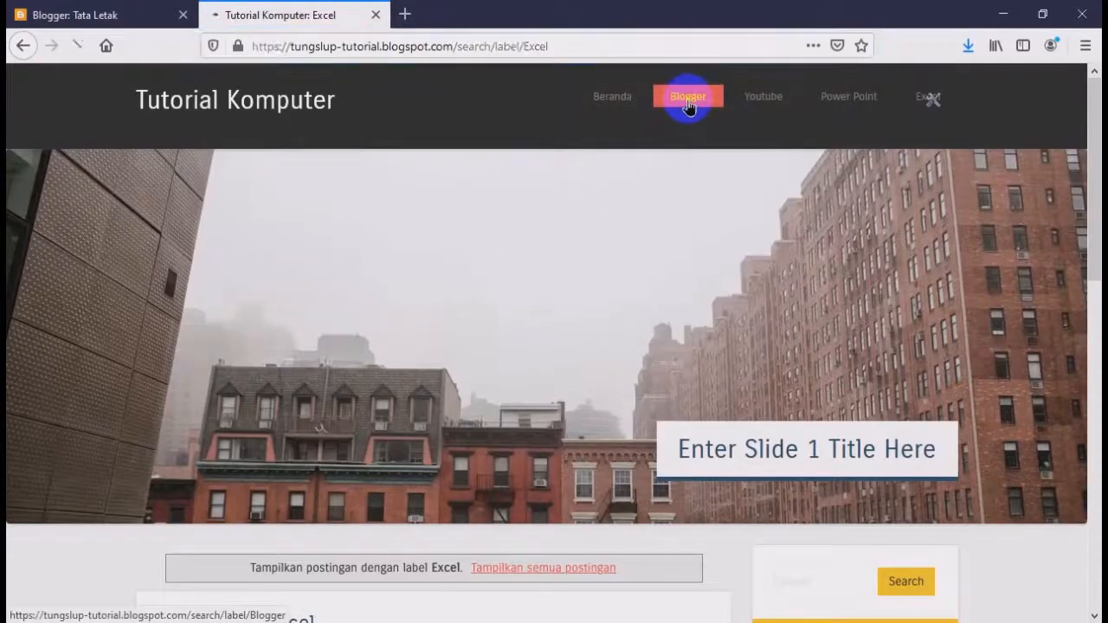
{"action": "scroll", "coordinate": [415, 259], "scroll_direction": "down", "scroll_amount": 5}
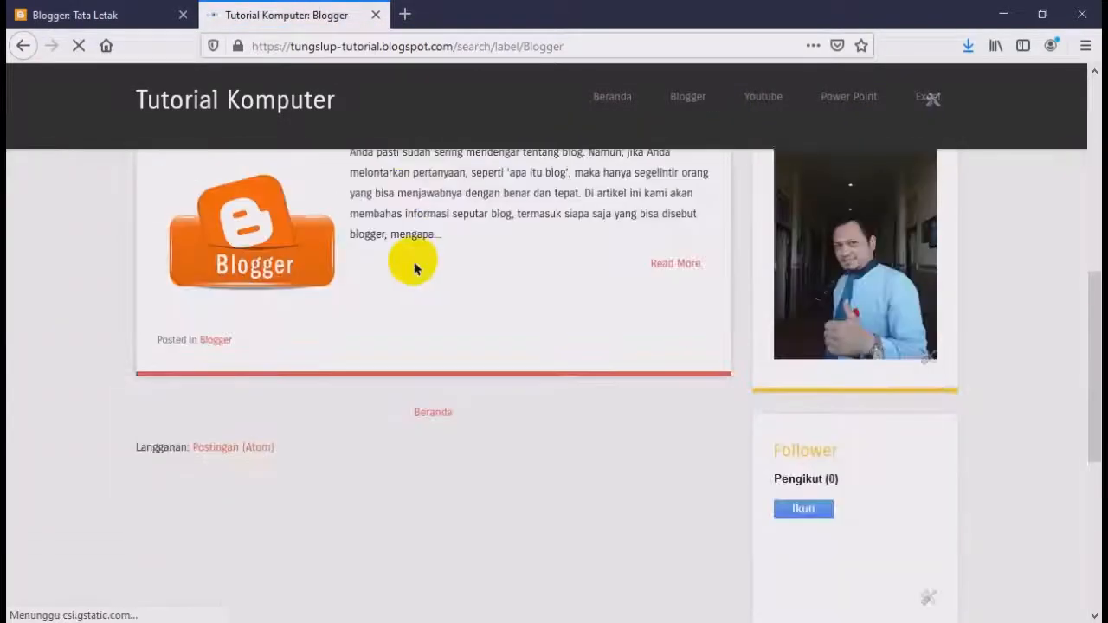
{"action": "scroll", "coordinate": [414, 267], "scroll_direction": "up", "scroll_amount": 3}
{"action": "scroll", "coordinate": [414, 266], "scroll_direction": "up", "scroll_amount": 4}
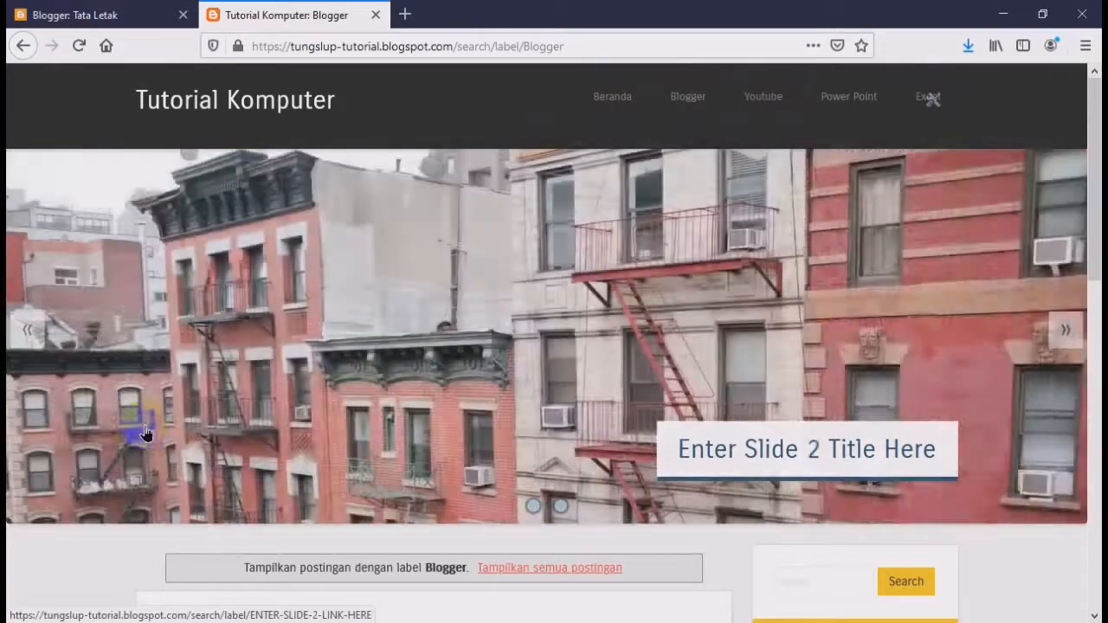
{"action": "scroll", "coordinate": [346, 407], "scroll_direction": "down", "scroll_amount": 15}
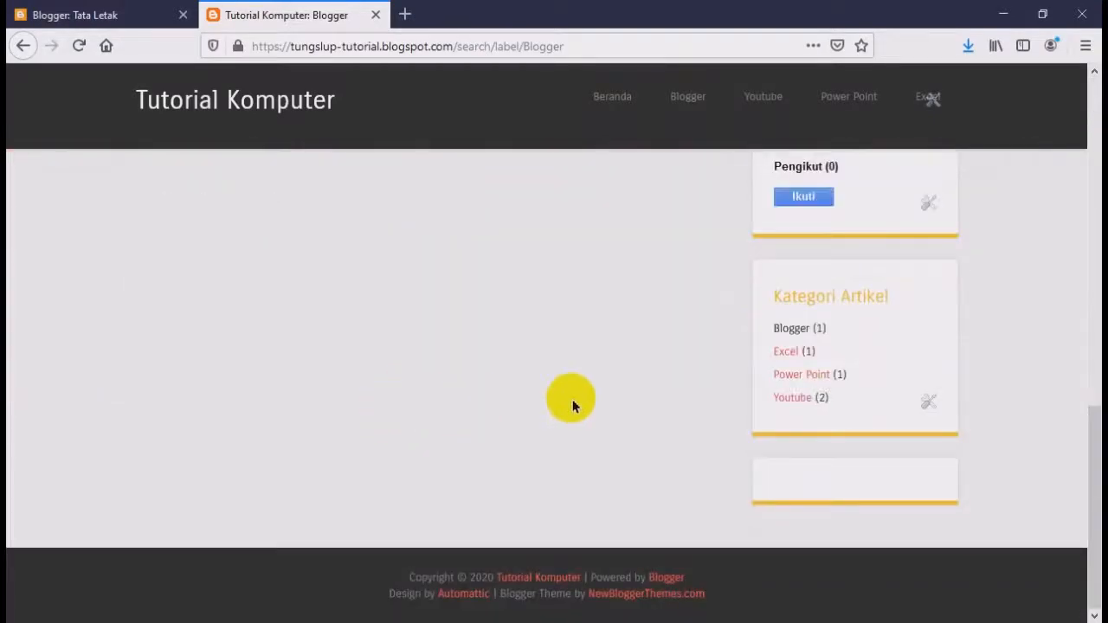
{"action": "scroll", "coordinate": [572, 389], "scroll_direction": "up", "scroll_amount": 15}
Return to the homepage via Beranda and look over the updated header menu
{"action": "left_click", "coordinate": [620, 99]}
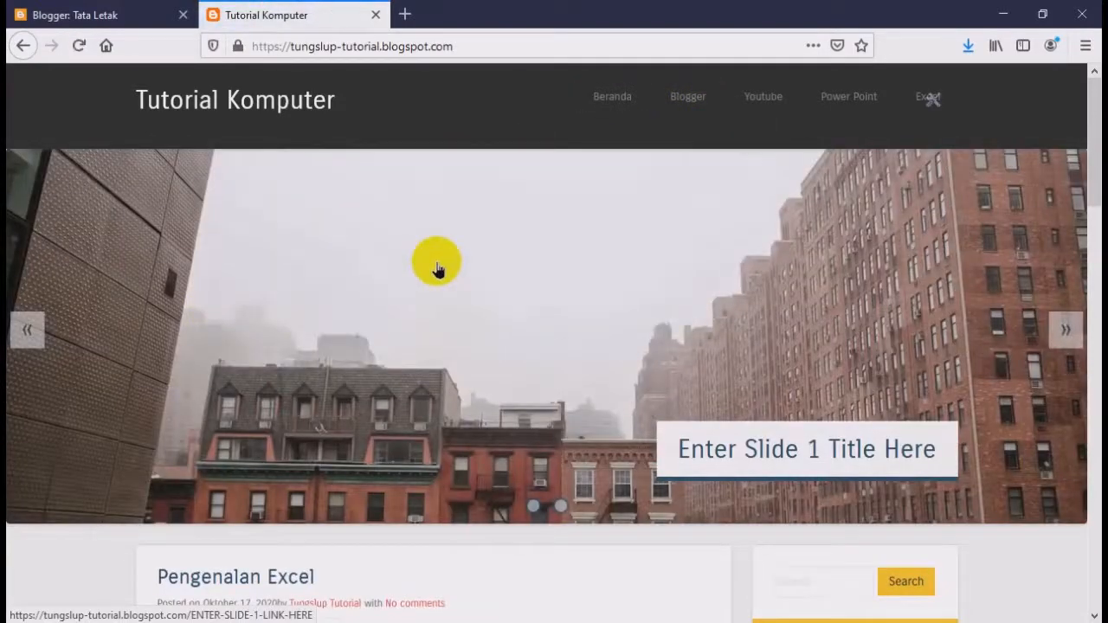
{"action": "scroll", "coordinate": [437, 270], "scroll_direction": "down", "scroll_amount": 10}
{"action": "scroll", "coordinate": [407, 329], "scroll_direction": "up", "scroll_amount": 6}
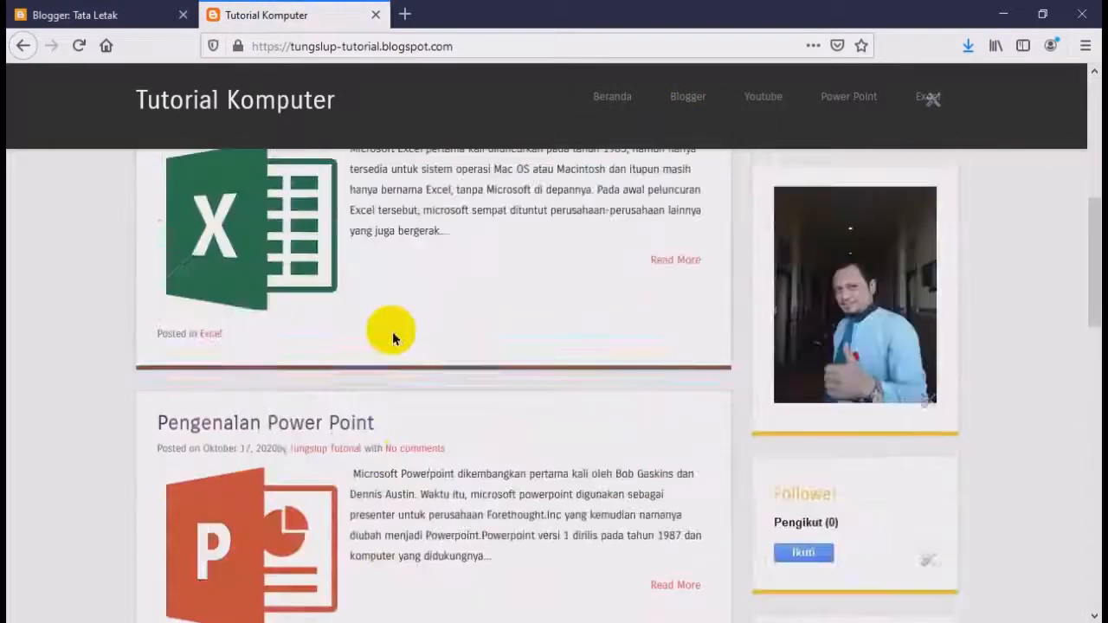
{"action": "scroll", "coordinate": [403, 242], "scroll_direction": "up", "scroll_amount": 5}
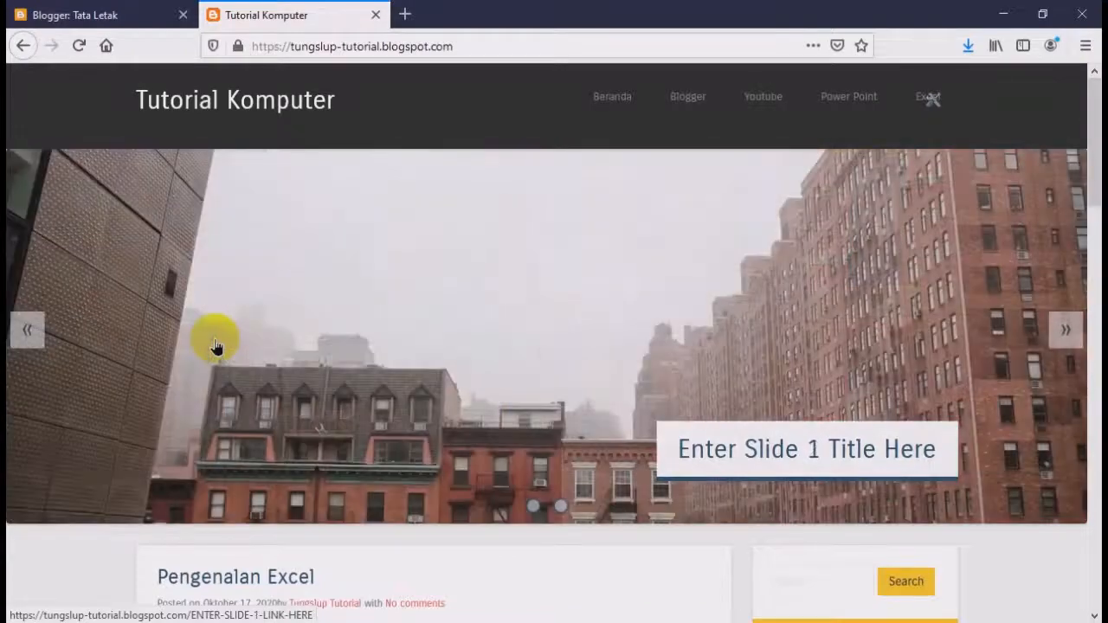
Compare the Tata Letak layout page with the live blog homepage
{"action": "left_click", "coordinate": [124, 15]}
{"action": "scroll", "coordinate": [186, 353], "scroll_direction": "down", "scroll_amount": 3}
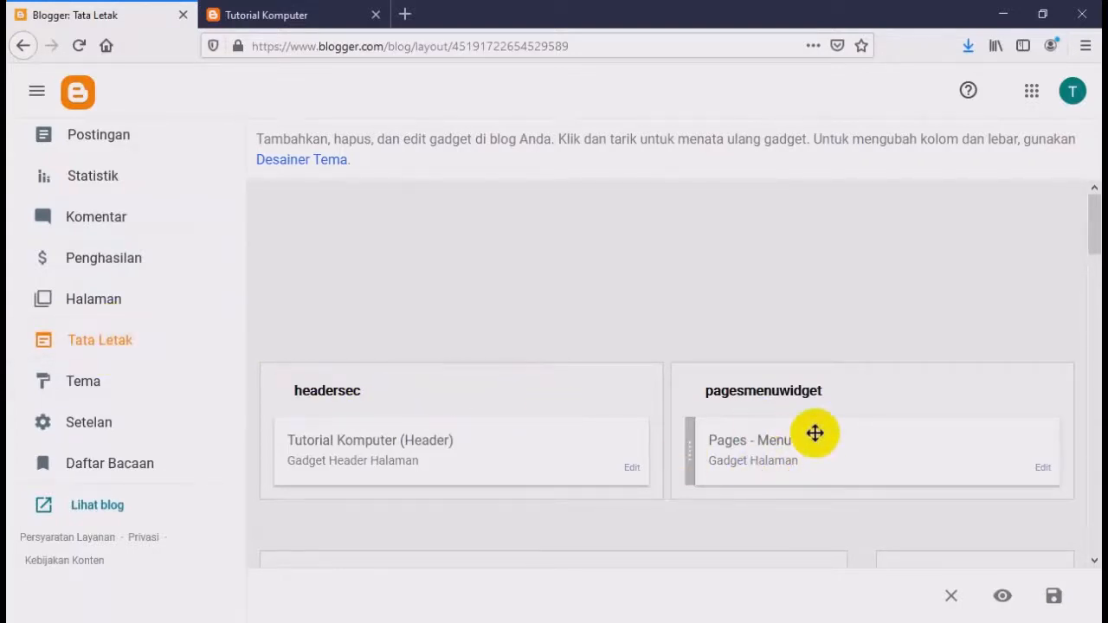
{"action": "left_click", "coordinate": [346, 14]}
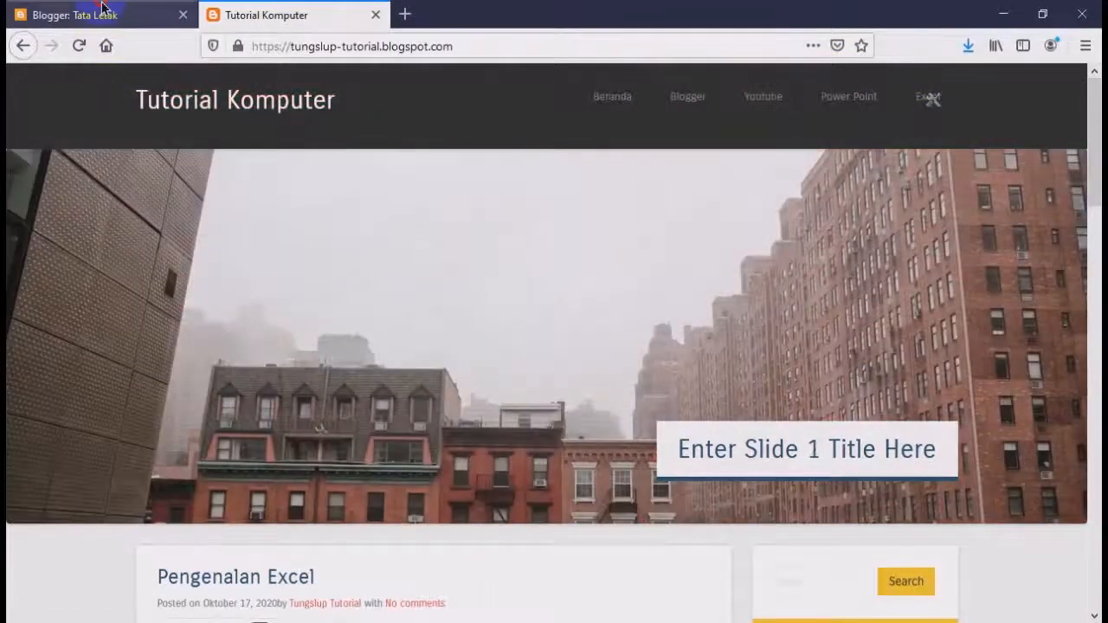
{"action": "left_click", "coordinate": [87, 14]}
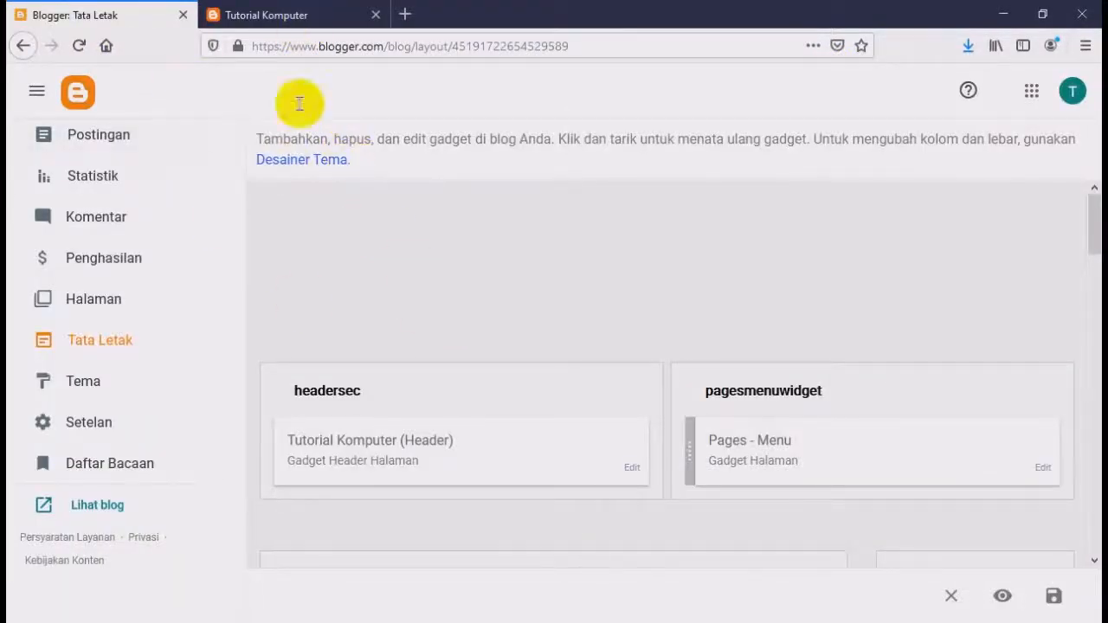
{"action": "left_click", "coordinate": [293, 14]}
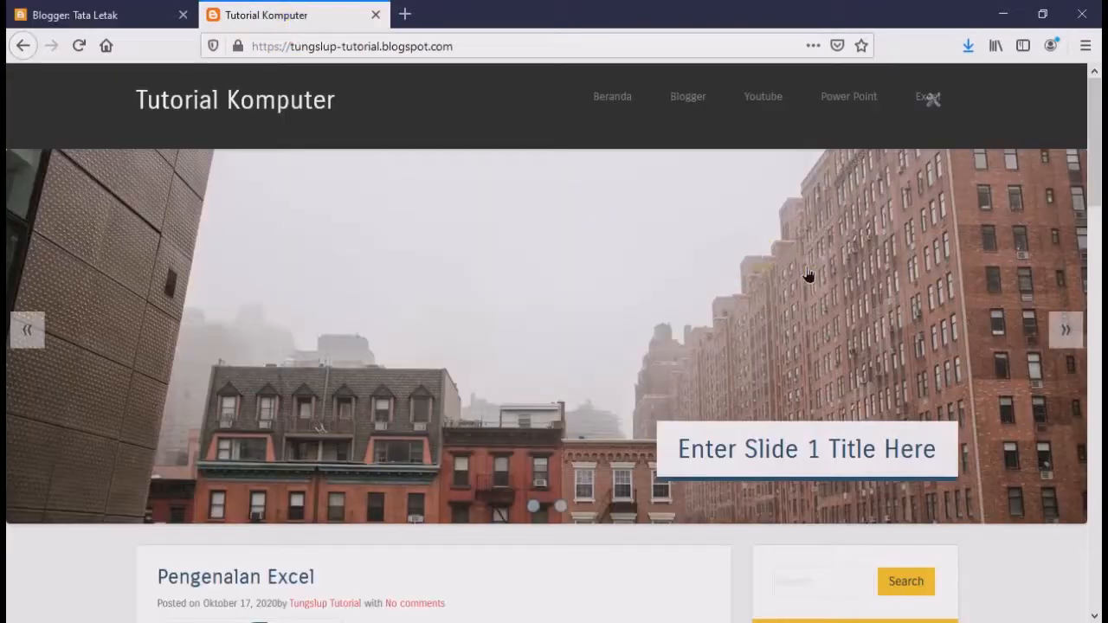
{"action": "scroll", "coordinate": [725, 258], "scroll_direction": "down", "scroll_amount": 3}
{"action": "scroll", "coordinate": [465, 321], "scroll_direction": "up", "scroll_amount": 3}
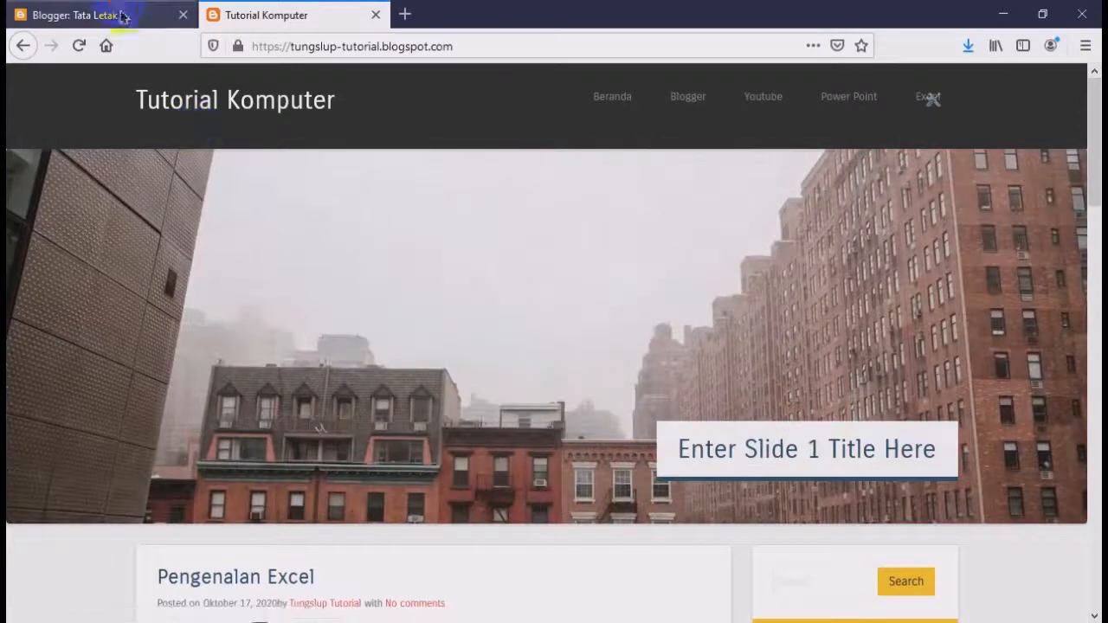
{"action": "left_click", "coordinate": [124, 14]}
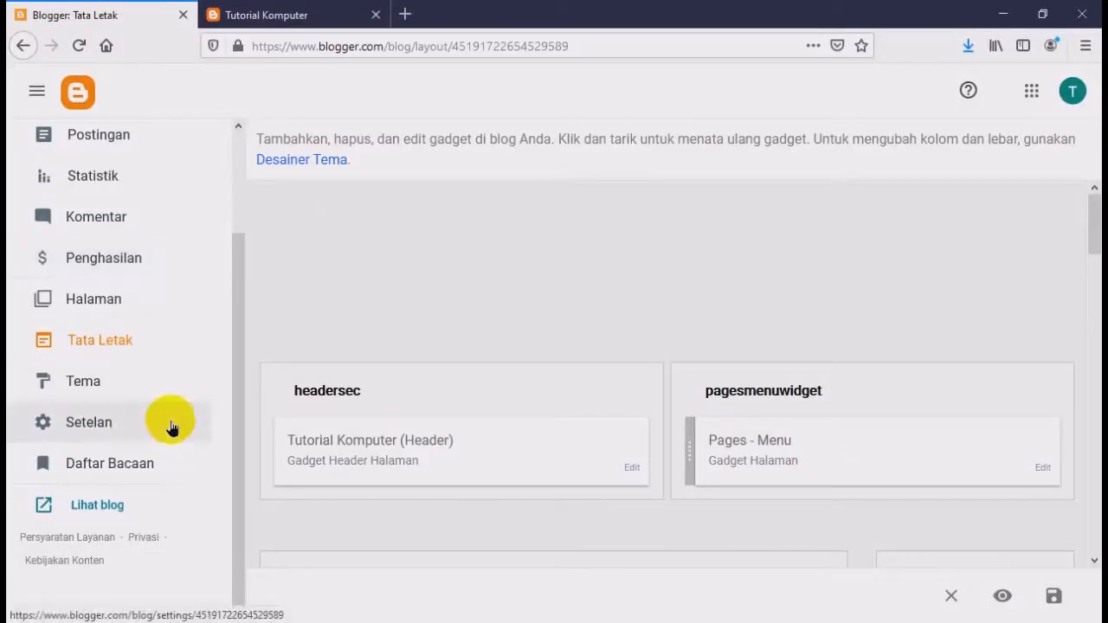
{"action": "left_click", "coordinate": [277, 14]}
{"action": "left_click", "coordinate": [137, 15]}
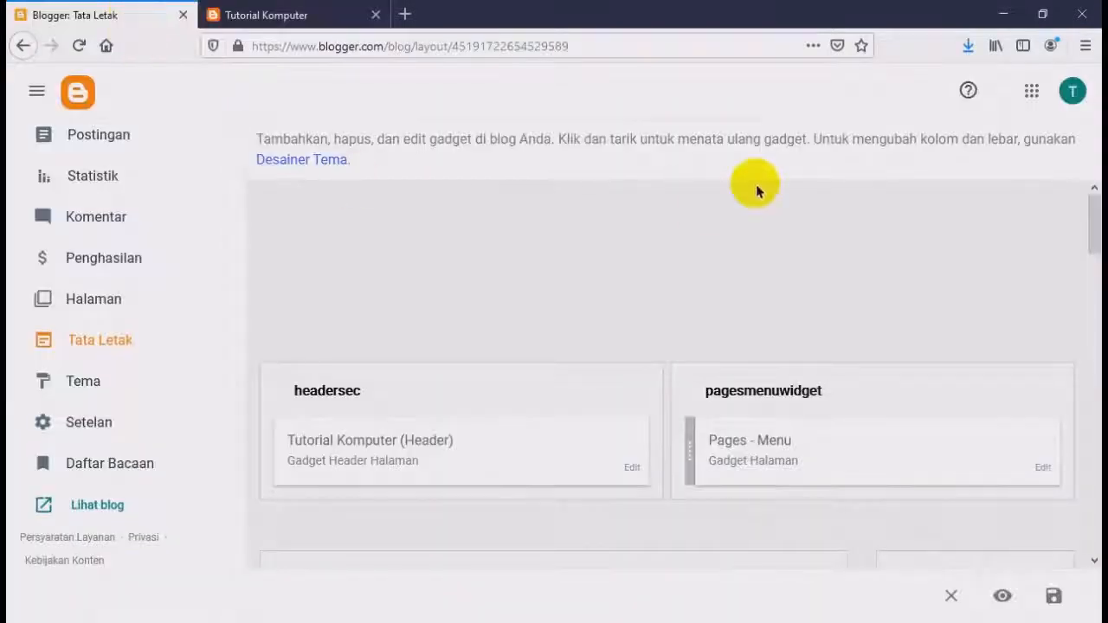
Sign out of the Google account via Keluar and go back to the blog homepage
{"action": "left_click", "coordinate": [1070, 95]}
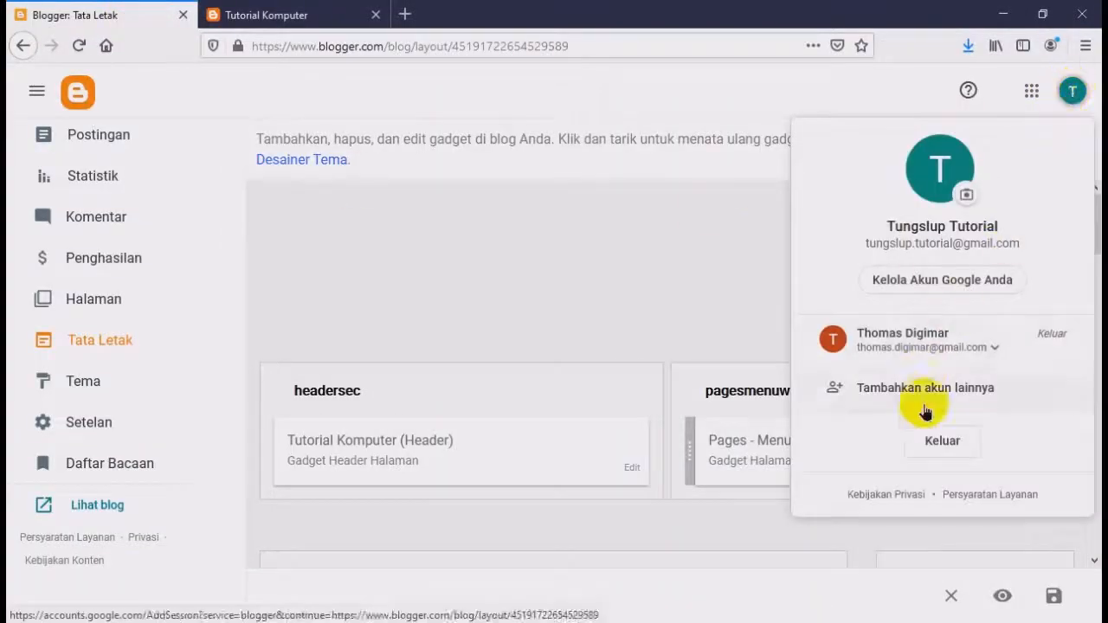
{"action": "left_click", "coordinate": [927, 436]}
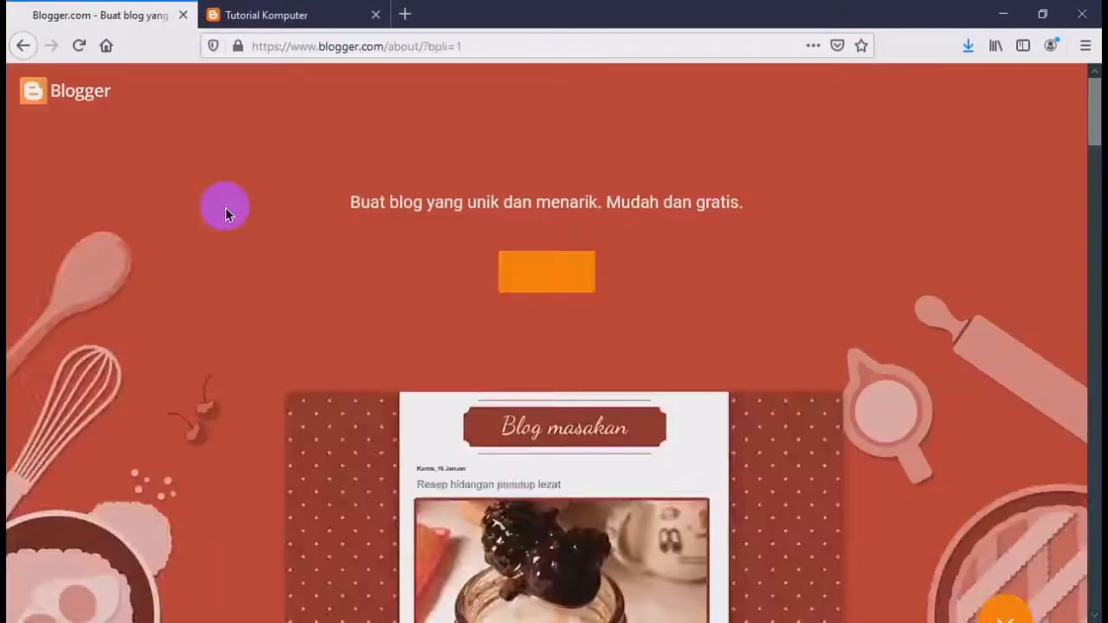
{"action": "left_click", "coordinate": [301, 16]}
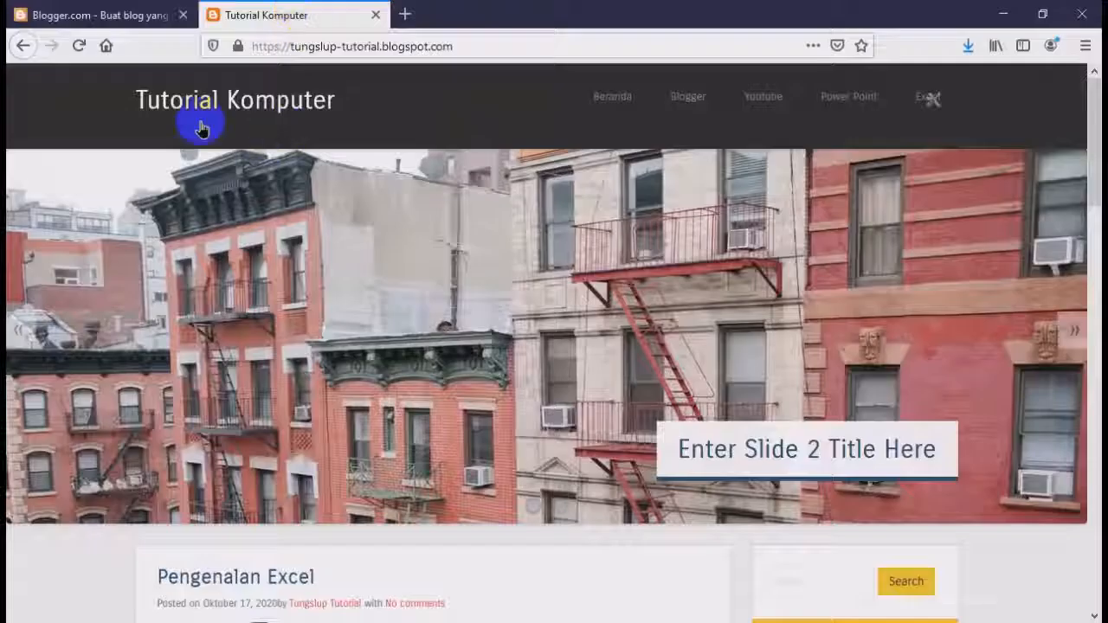
Reload the signed-out homepage and scroll through its posts, sidebar widgets and slideshow
{"action": "left_click", "coordinate": [78, 46]}
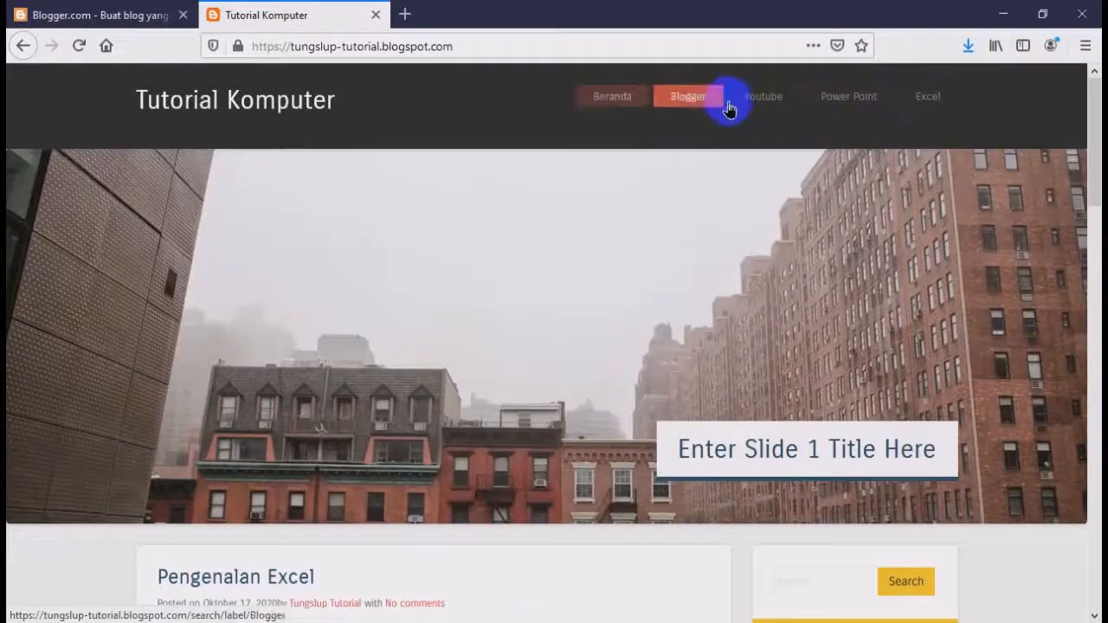
{"action": "scroll", "coordinate": [472, 260], "scroll_direction": "down", "scroll_amount": 7}
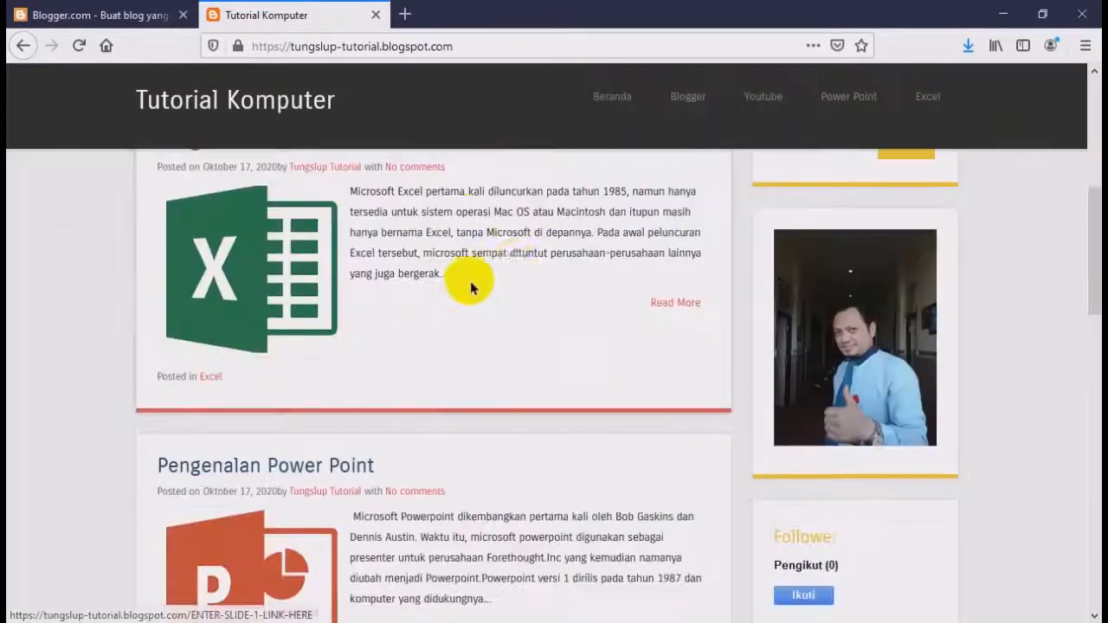
{"action": "scroll", "coordinate": [815, 345], "scroll_direction": "down", "scroll_amount": 3}
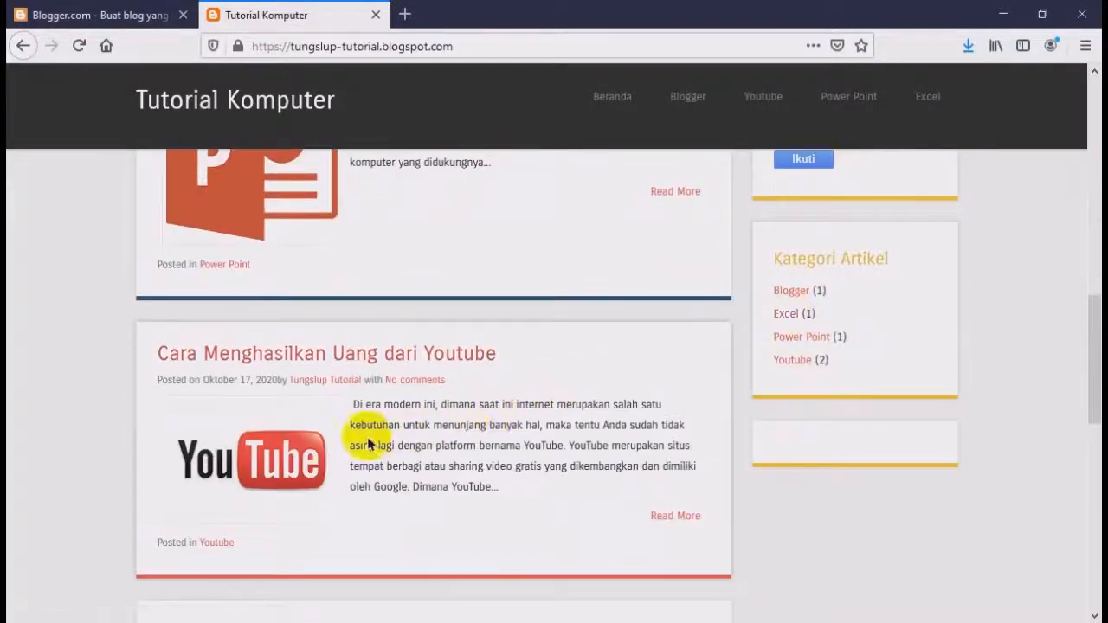
{"action": "scroll", "coordinate": [366, 445], "scroll_direction": "down", "scroll_amount": 5}
{"action": "scroll", "coordinate": [358, 424], "scroll_direction": "up", "scroll_amount": 6}
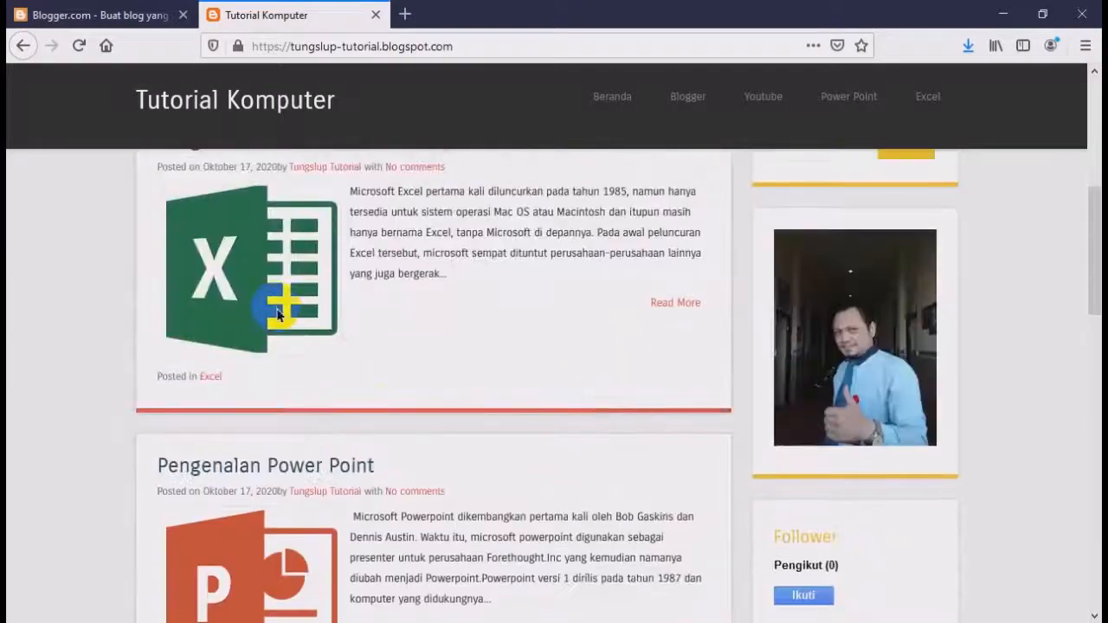
{"action": "scroll", "coordinate": [600, 407], "scroll_direction": "up", "scroll_amount": 5}
{"action": "scroll", "coordinate": [627, 346], "scroll_direction": "down", "scroll_amount": 5}
{"action": "scroll", "coordinate": [800, 545], "scroll_direction": "down", "scroll_amount": 2}
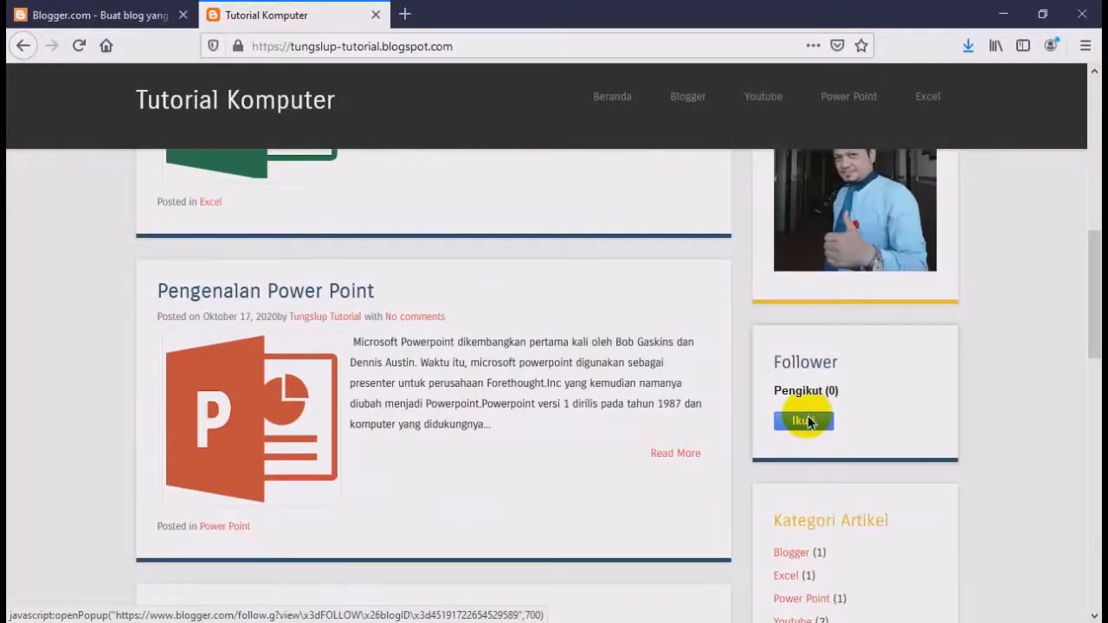
{"action": "scroll", "coordinate": [390, 427], "scroll_direction": "down", "scroll_amount": 10}
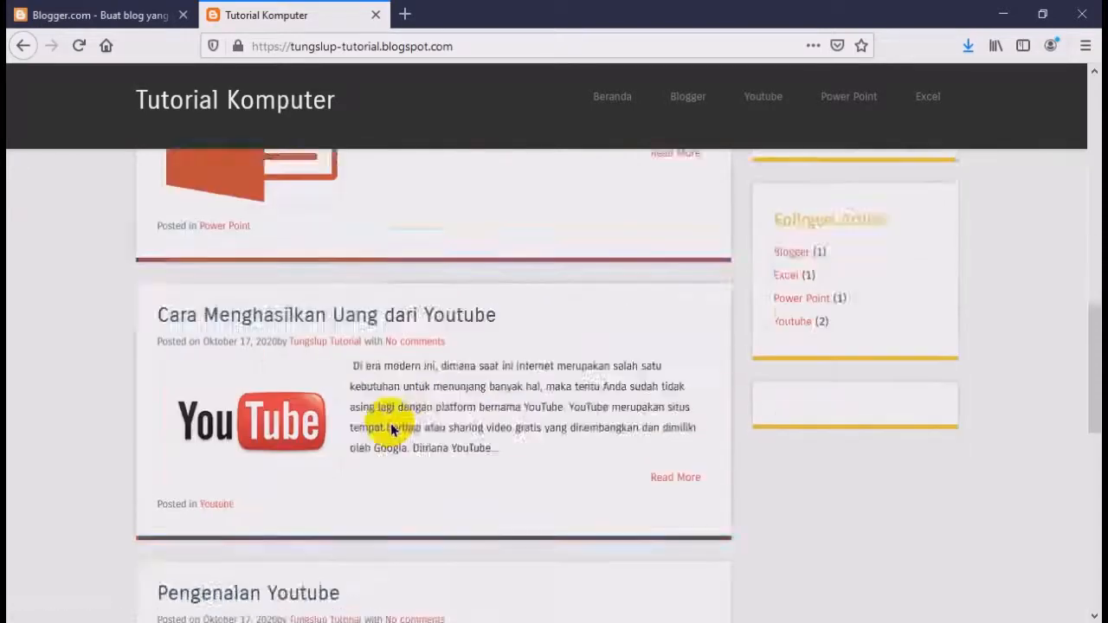
{"action": "scroll", "coordinate": [367, 439], "scroll_direction": "up", "scroll_amount": 15}
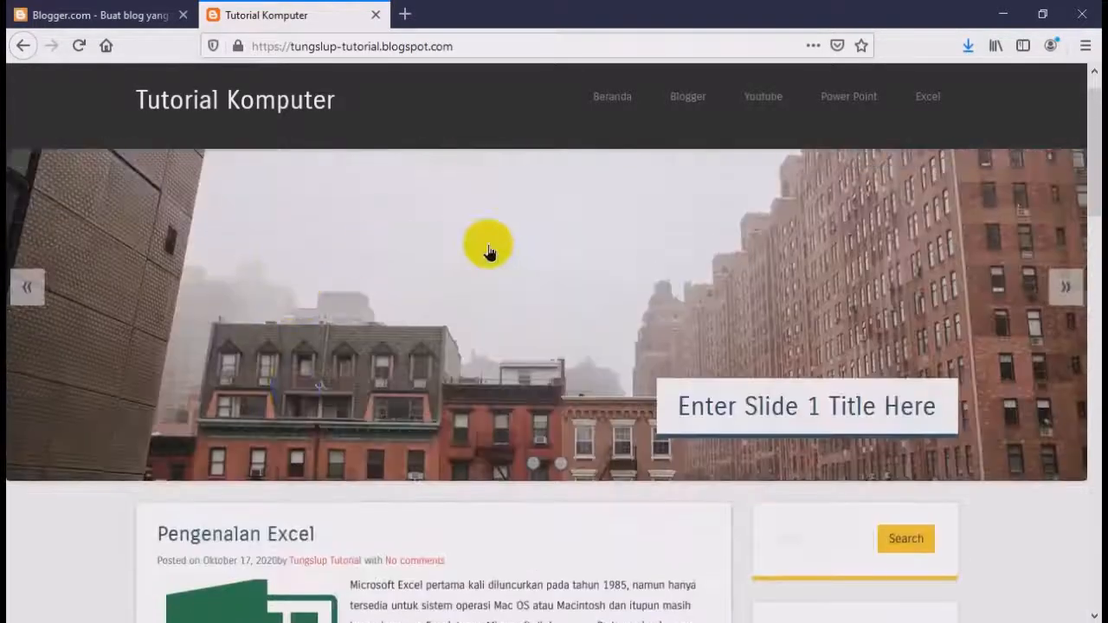
{"action": "left_click", "coordinate": [359, 403]}
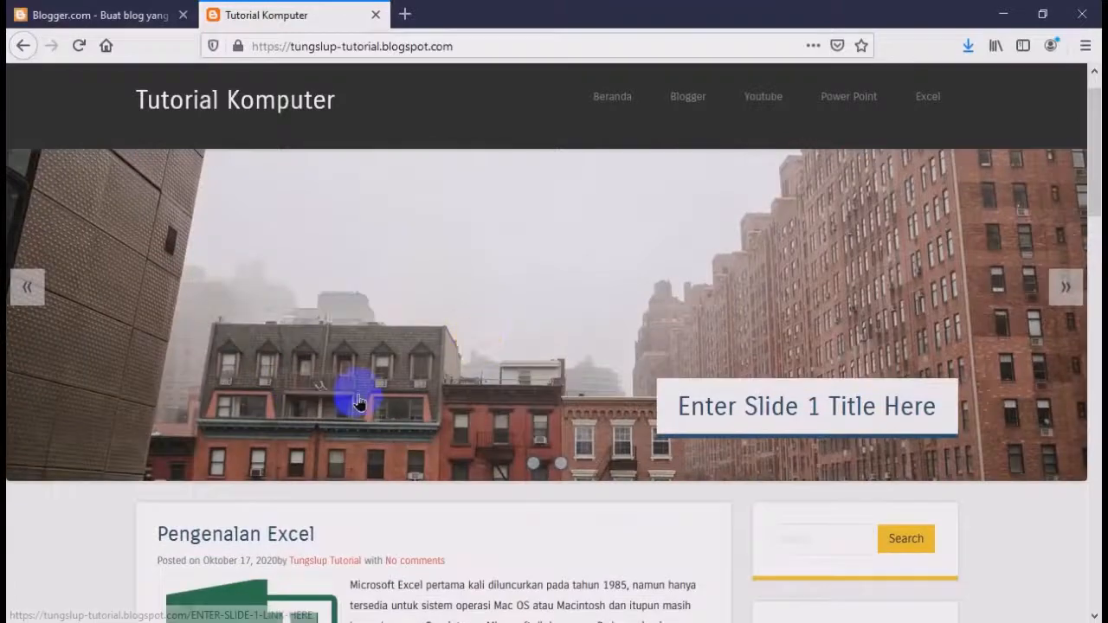